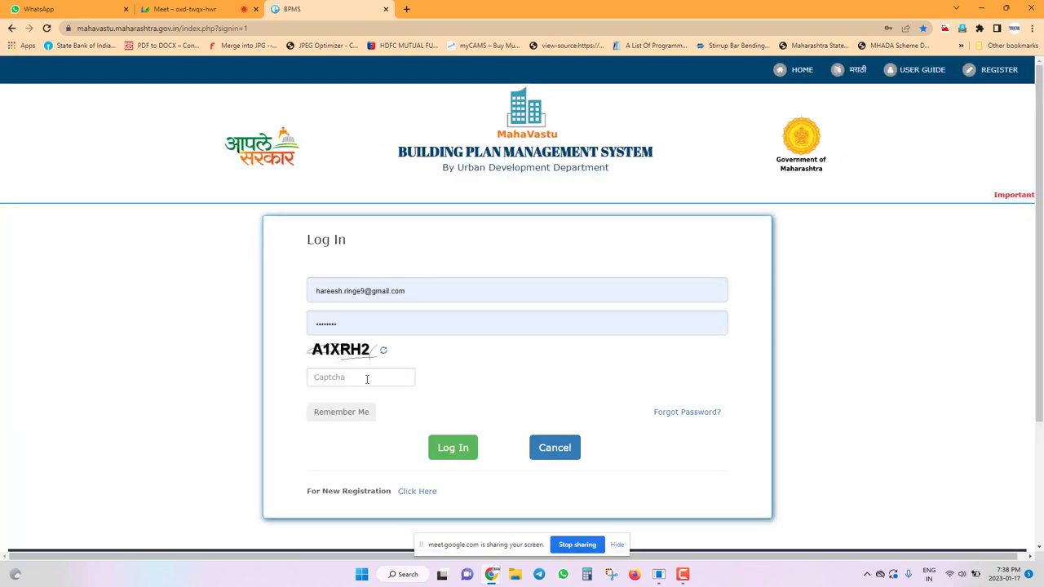
Enter the captcha code and log in to MahaVastu BPMS.
{"action": "left_click", "coordinate": [366, 379]}
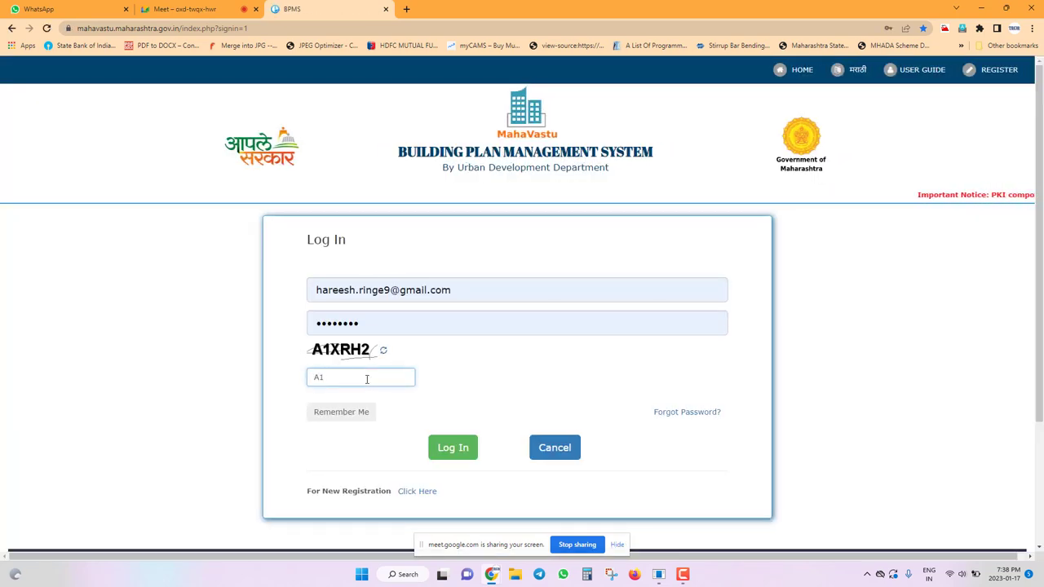
{"action": "type", "text": "A1XR"}
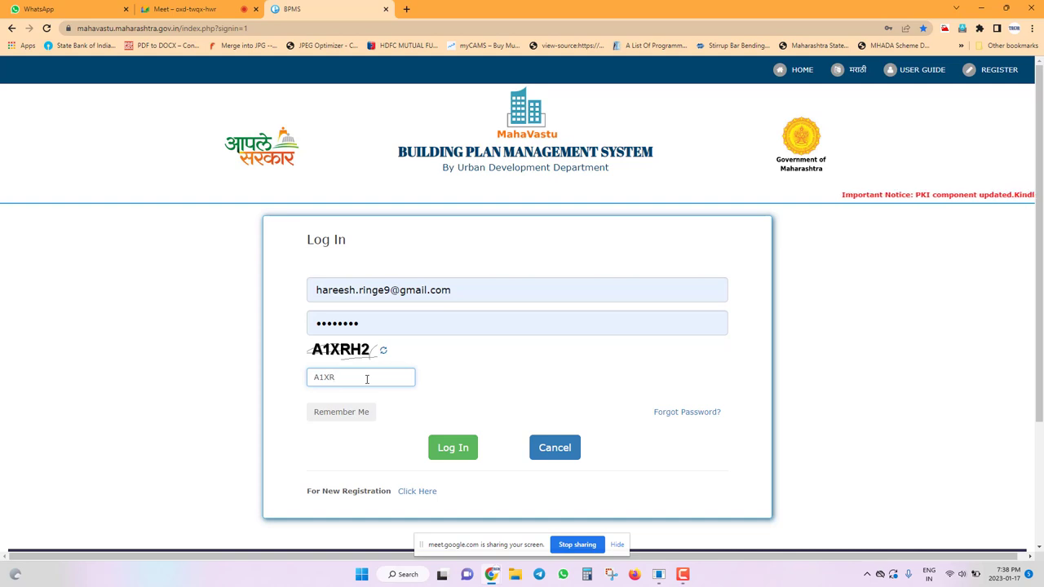
{"action": "type", "text": "H2"}
{"action": "key", "text": "Return"}
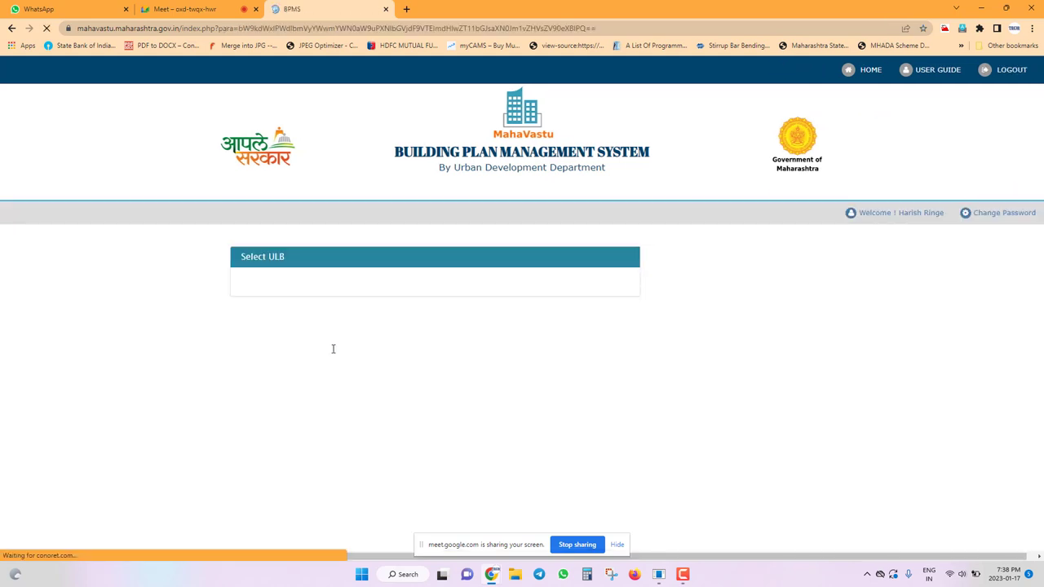
Choose Aurangabad Metropolitan Regional Development Authority as the ULB Name and submit.
{"action": "left_click", "coordinate": [334, 291]}
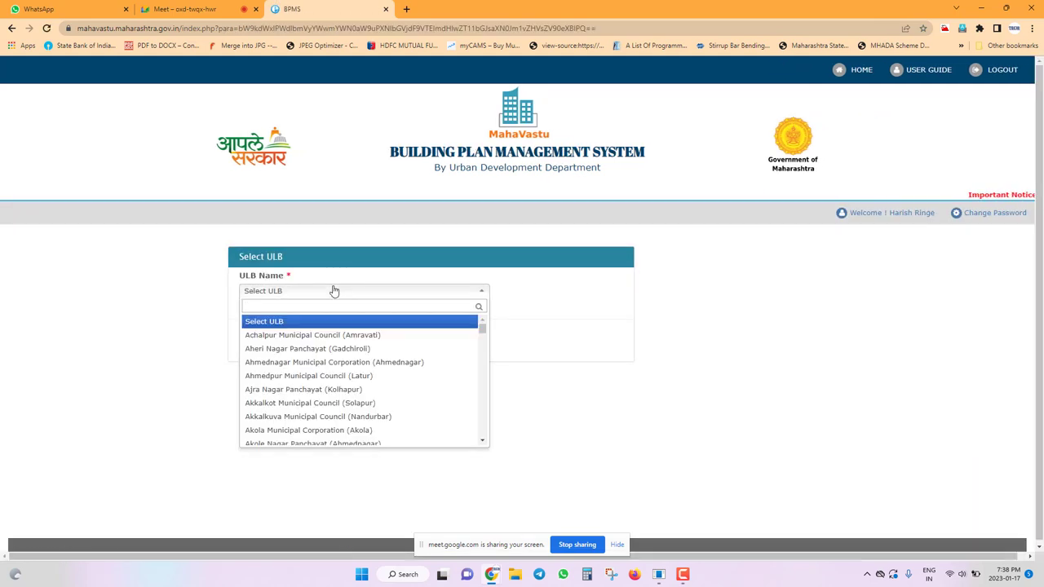
{"action": "type", "text": "AUR"}
{"action": "key", "text": "Return"}
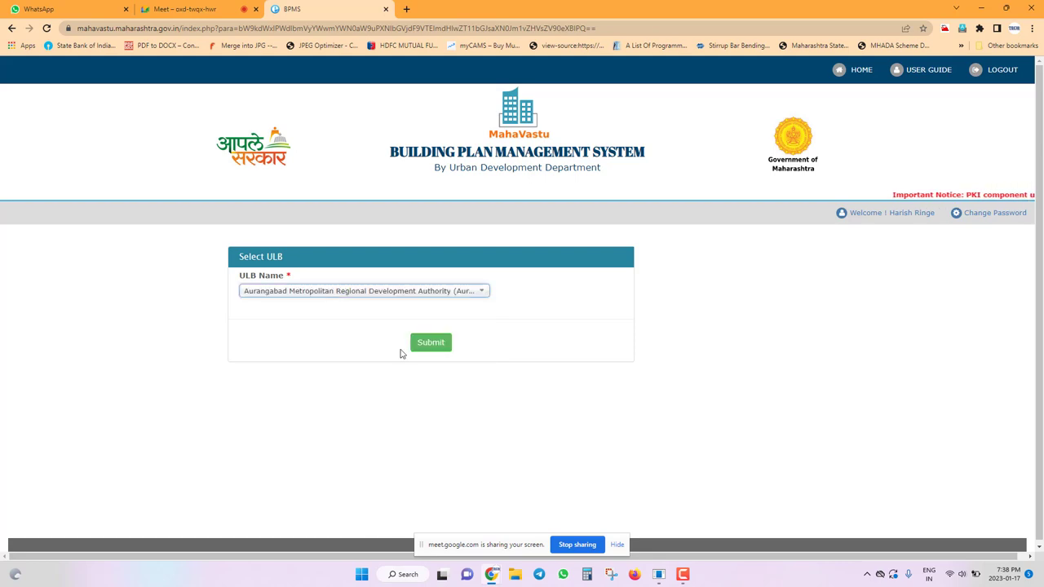
{"action": "left_click", "coordinate": [420, 346]}
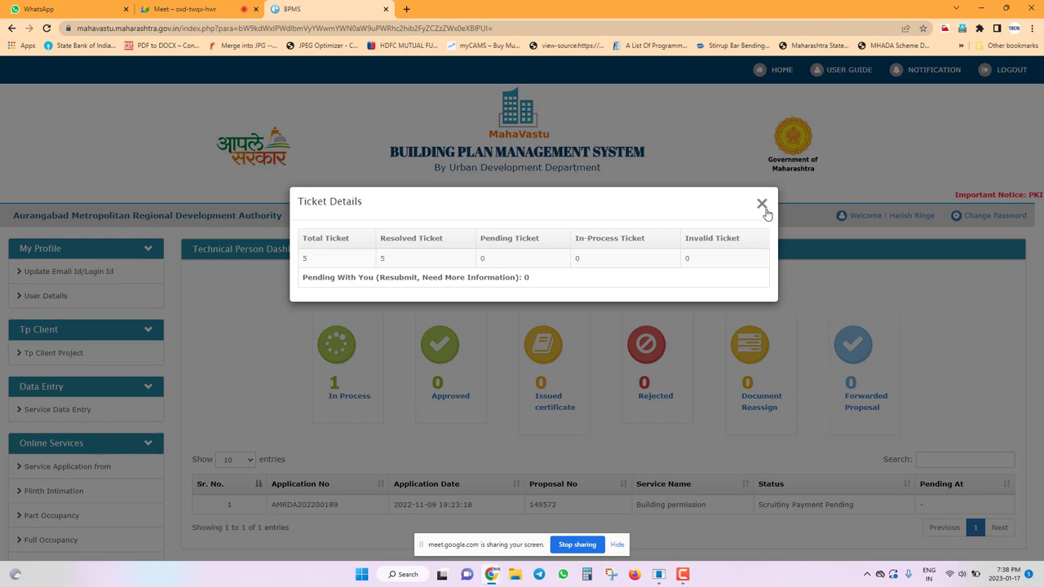
Close the Ticket Details summary and raise the system volume to 86.
{"action": "left_click", "coordinate": [762, 204]}
{"action": "scroll", "coordinate": [480, 313], "scroll_direction": "down", "scroll_amount": 1}
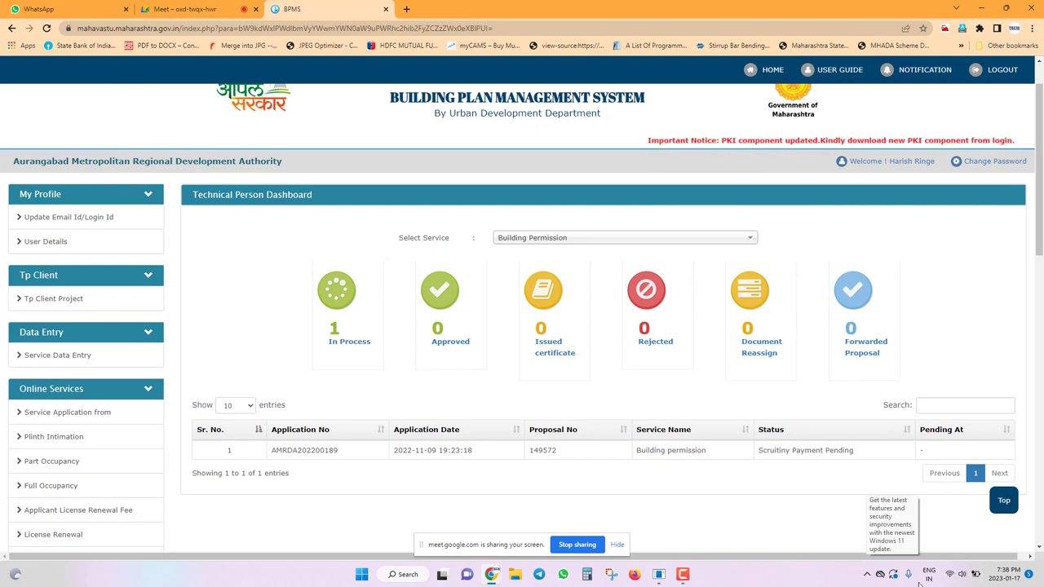
{"action": "left_click", "coordinate": [958, 575]}
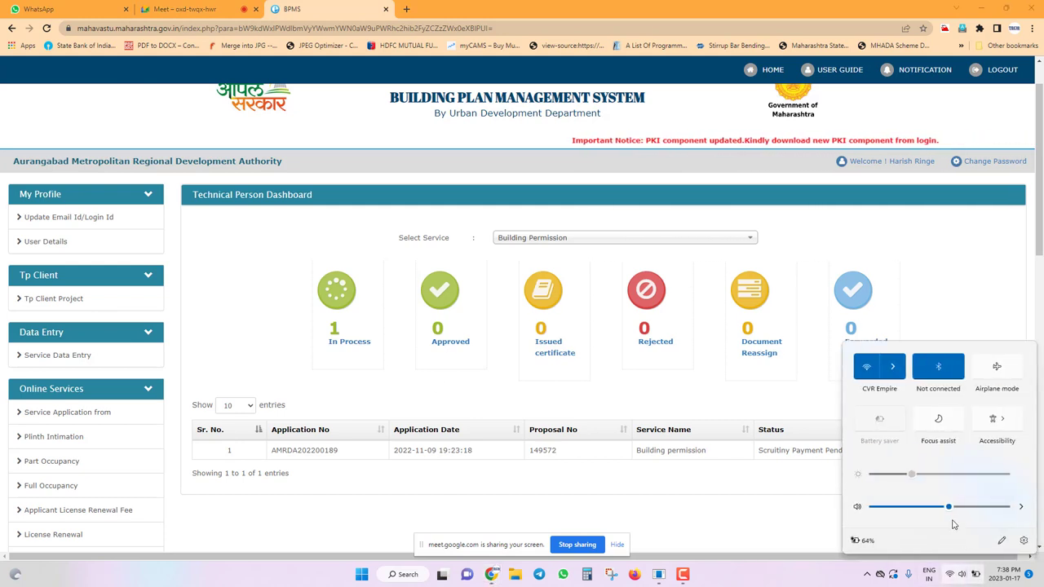
{"action": "left_click_drag", "start_coordinate": [951, 506], "coordinate": [987, 507]}
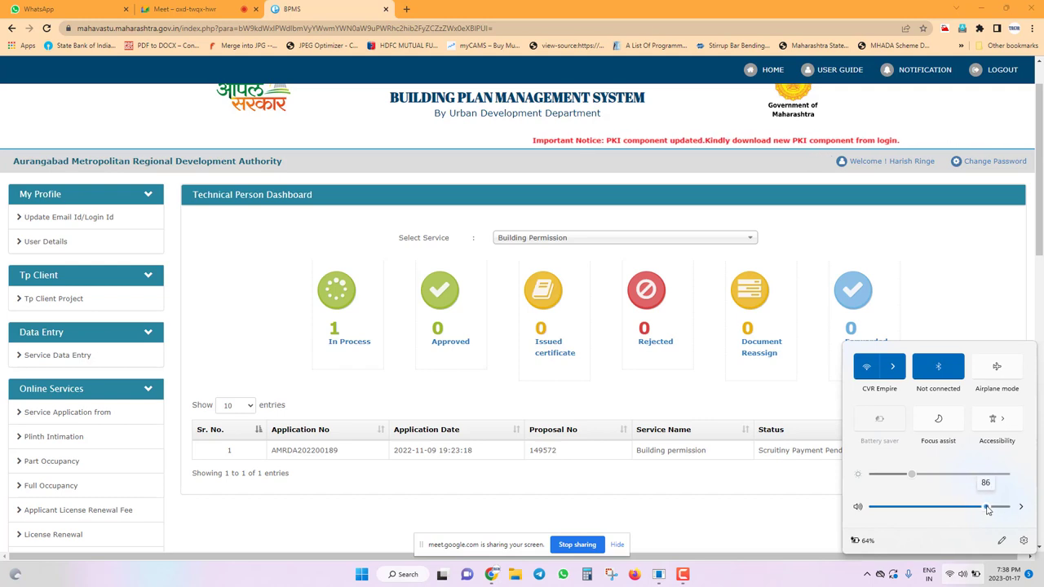
{"action": "left_click", "coordinate": [737, 498]}
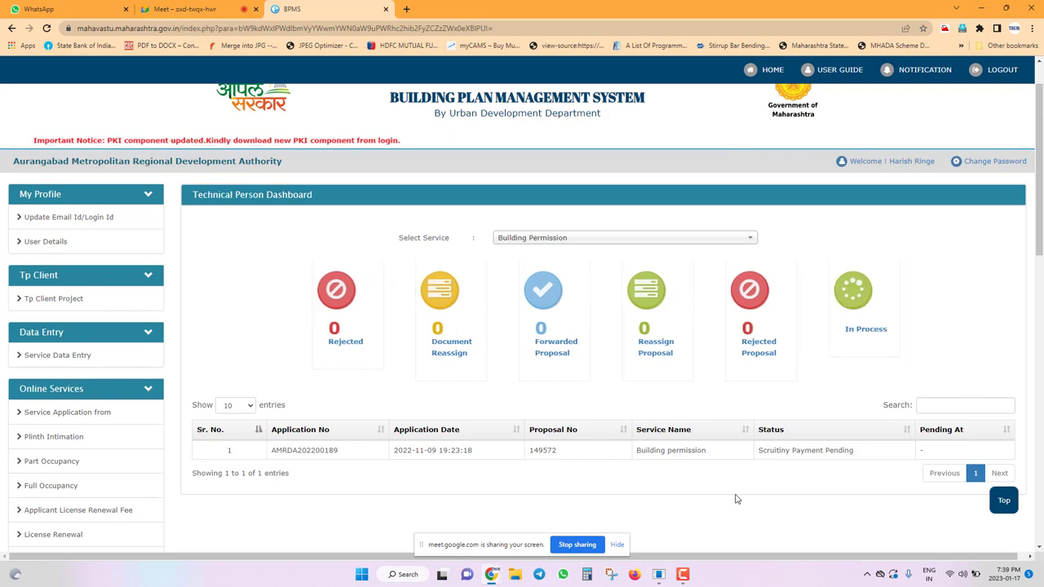
Scroll through the Technical Person Dashboard's application list.
{"action": "scroll", "coordinate": [81, 330], "scroll_direction": "down", "scroll_amount": 5}
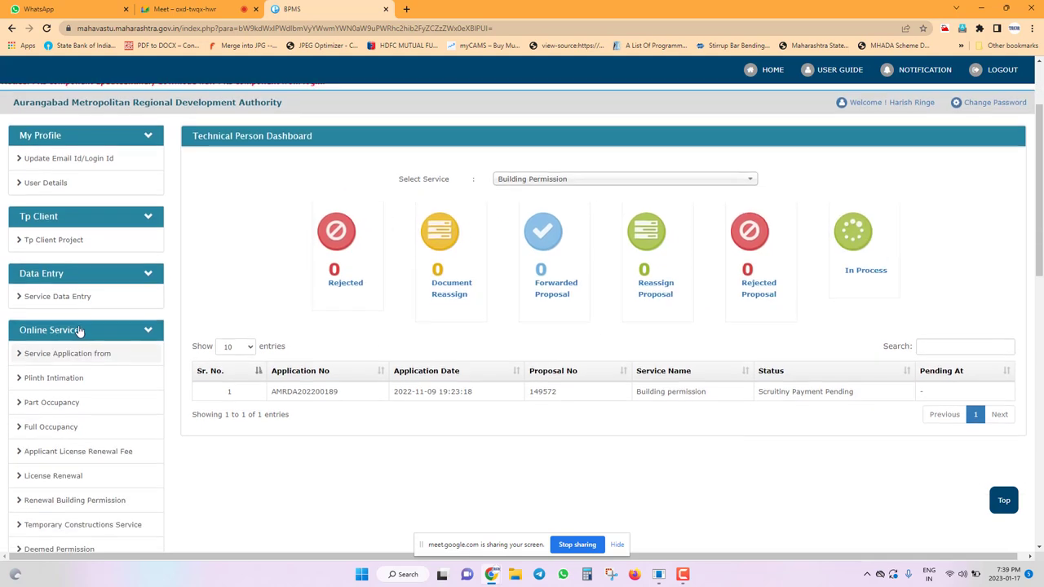
{"action": "scroll", "coordinate": [94, 291], "scroll_direction": "up", "scroll_amount": 1}
{"action": "scroll", "coordinate": [94, 291], "scroll_direction": "up", "scroll_amount": 3}
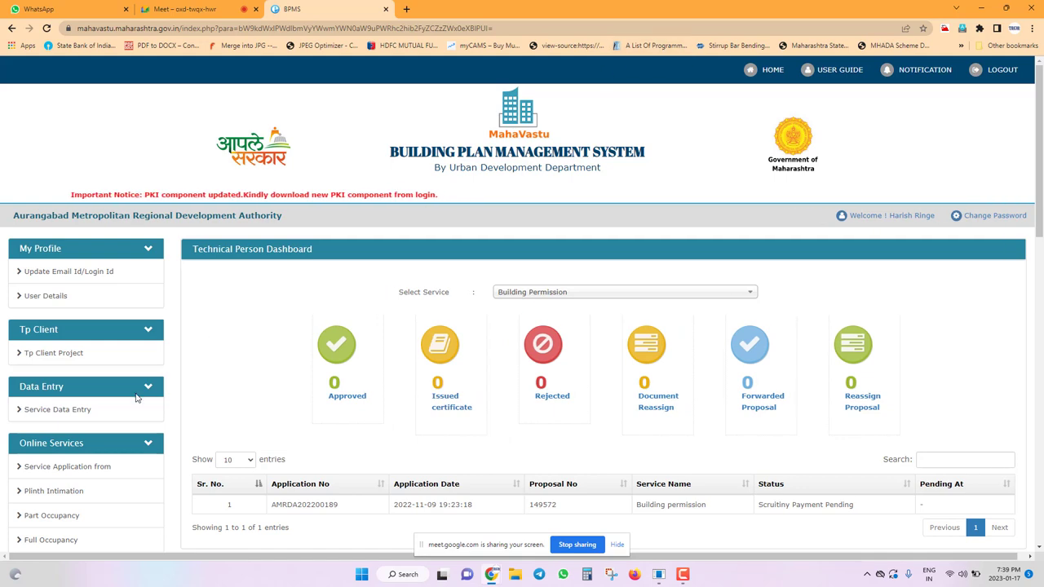
{"action": "scroll", "coordinate": [138, 401], "scroll_direction": "down", "scroll_amount": 6}
{"action": "scroll", "coordinate": [138, 400], "scroll_direction": "up", "scroll_amount": 1}
{"action": "scroll", "coordinate": [139, 400], "scroll_direction": "up", "scroll_amount": 6}
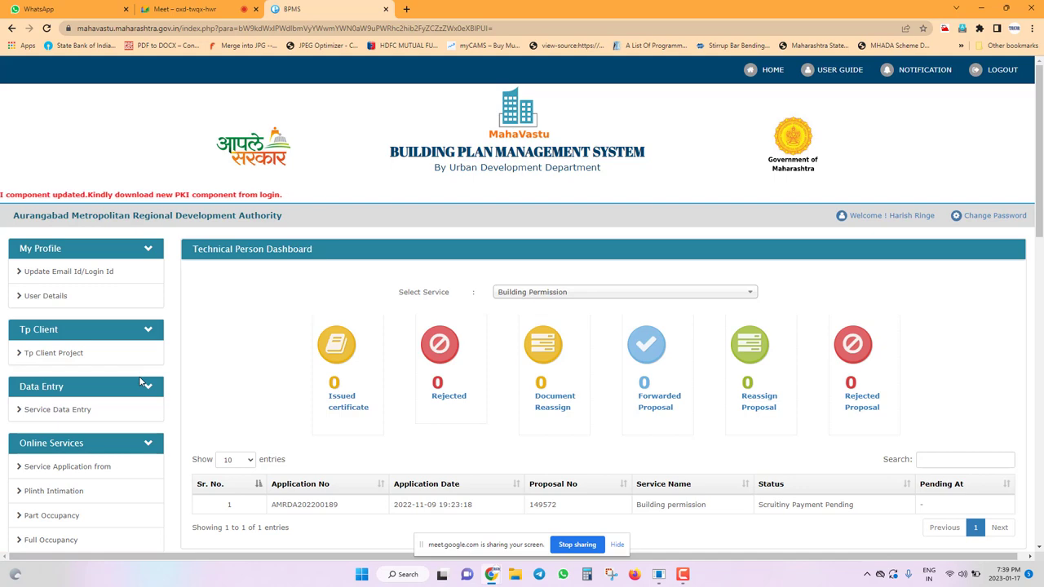
Open the Meet in-call messages and select the remote address posted there.
{"action": "left_click", "coordinate": [204, 8]}
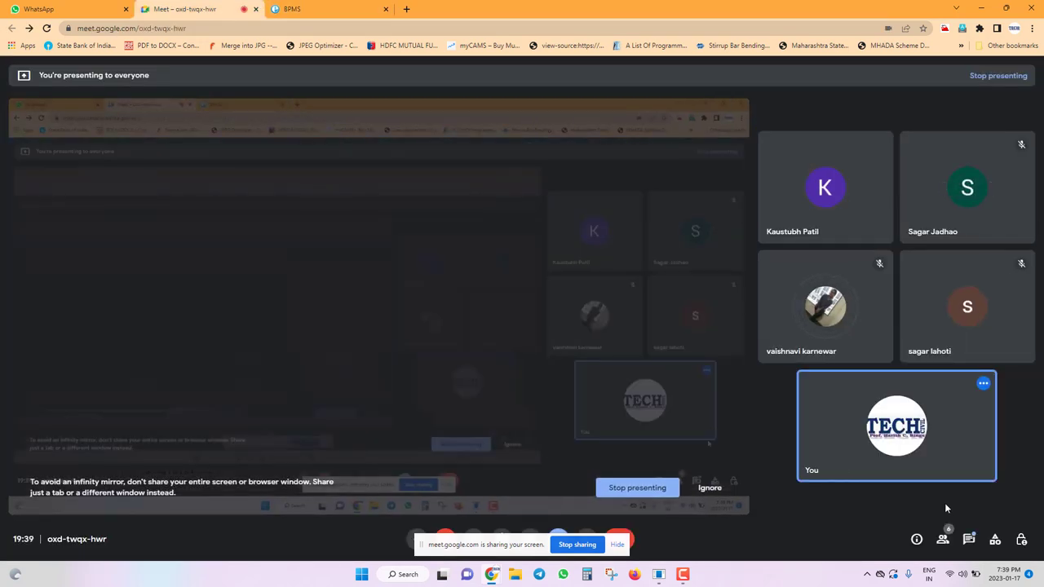
{"action": "left_click", "coordinate": [968, 539]}
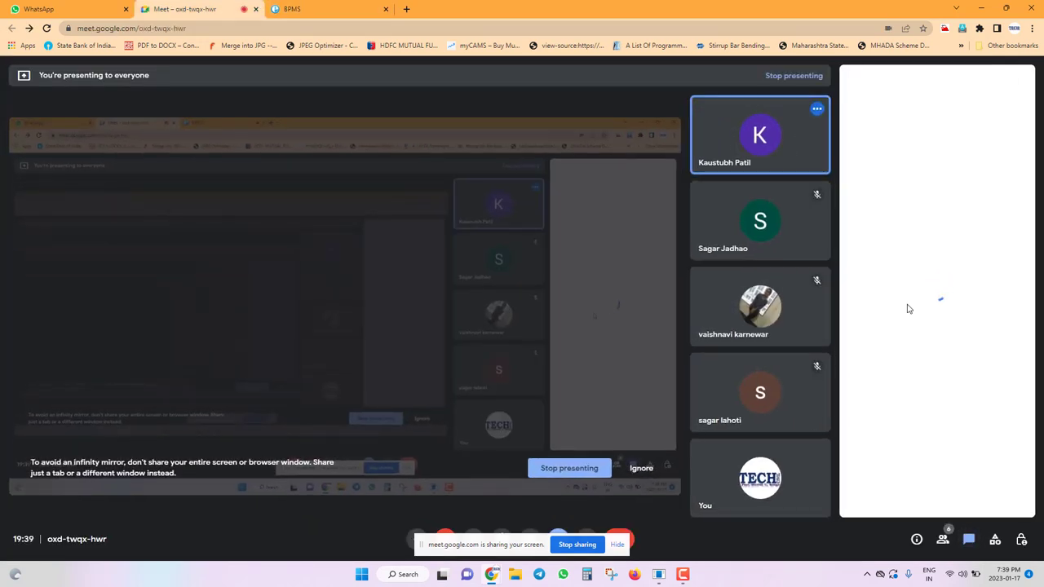
{"action": "key", "text": "super"}
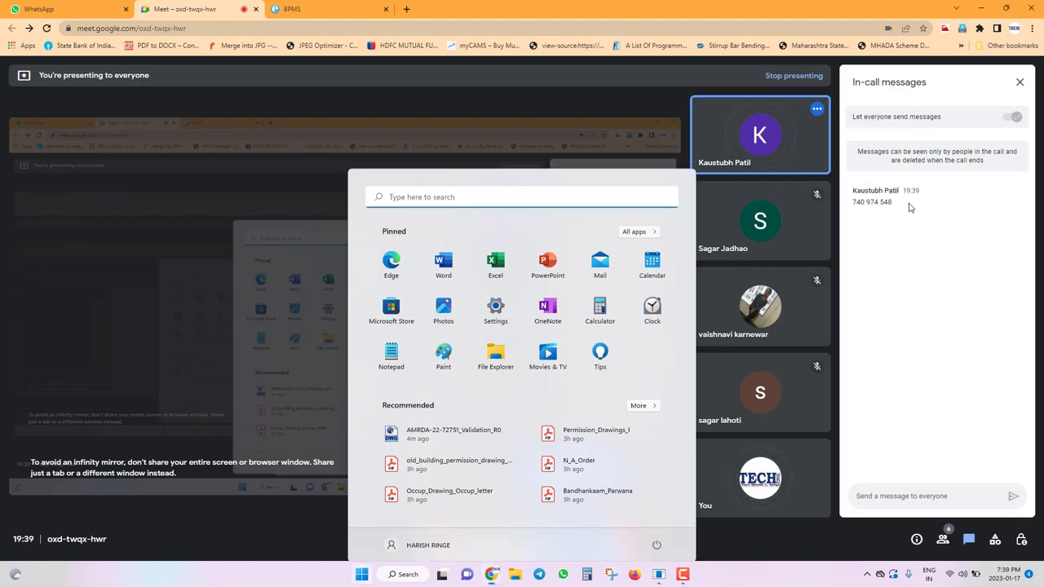
{"action": "left_click_drag", "start_coordinate": [909, 208], "coordinate": [846, 204]}
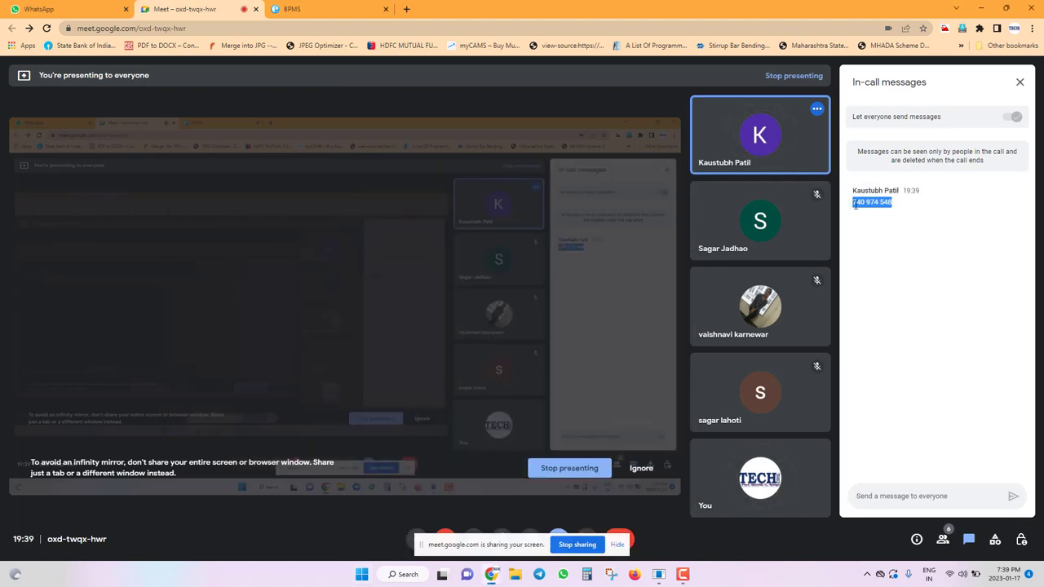
Search 'ANY' from the Start menu and launch AnyDesk.
{"action": "key", "text": "super"}
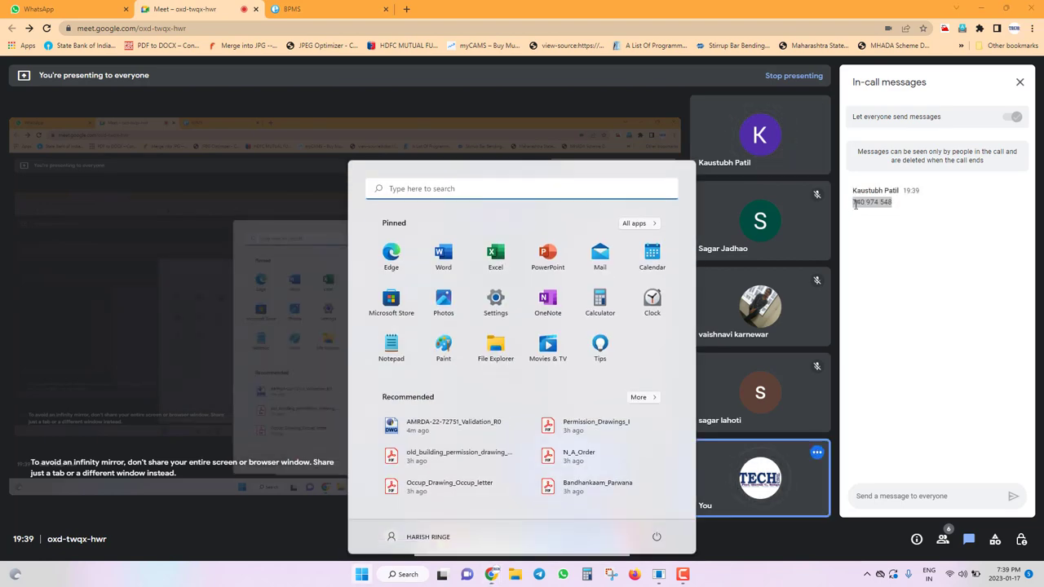
{"action": "type", "text": "ANY"}
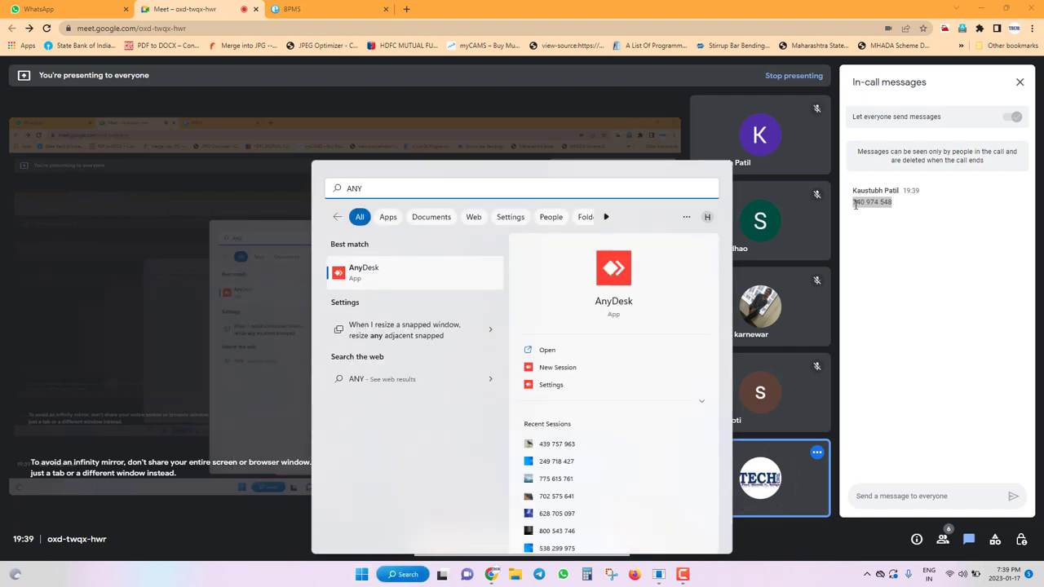
{"action": "key", "text": "Return"}
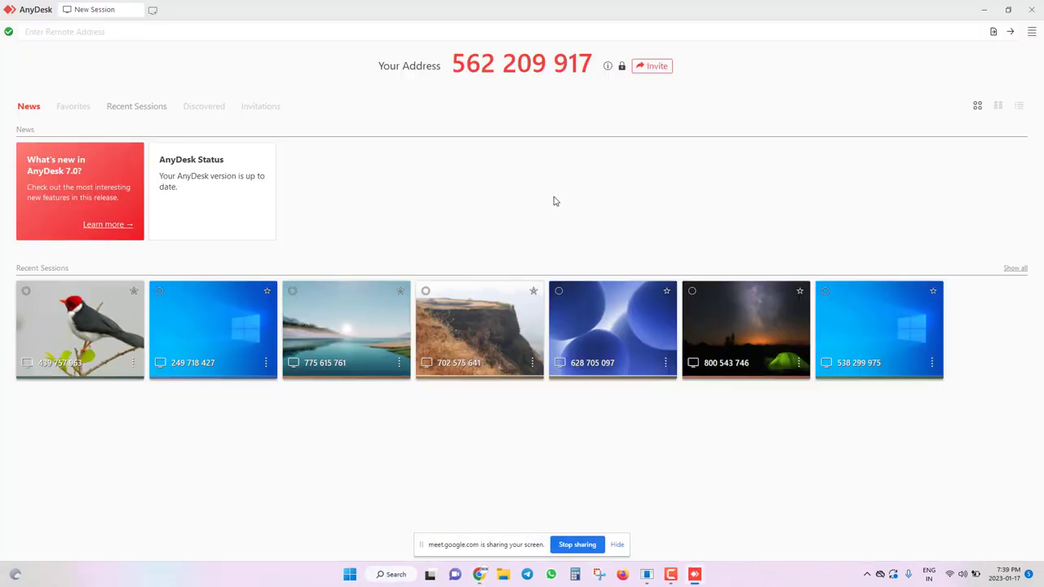
Connect AnyDesk to the shared remote address and minimize the remote AnyDesk window.
{"action": "left_click", "coordinate": [111, 31]}
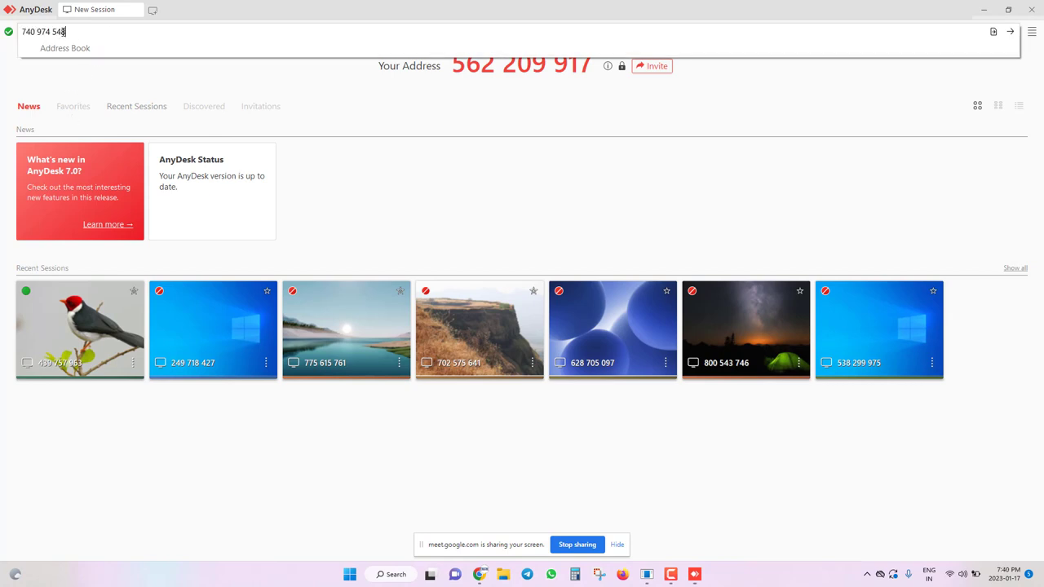
{"action": "key", "text": "Return"}
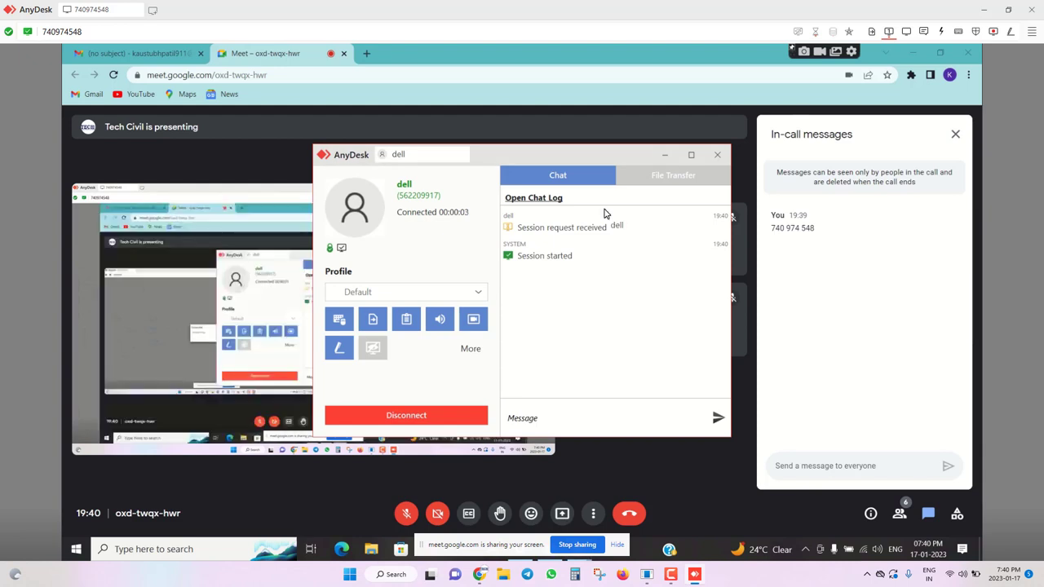
{"action": "left_click", "coordinate": [664, 154]}
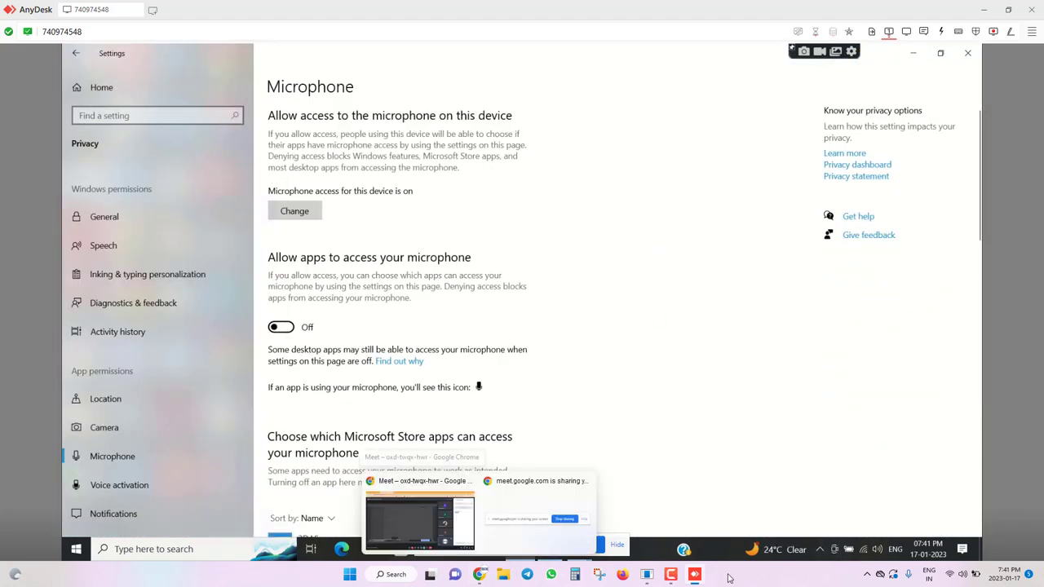
Adjust the local system volume in Quick Settings to 68.
{"action": "left_click", "coordinate": [950, 575]}
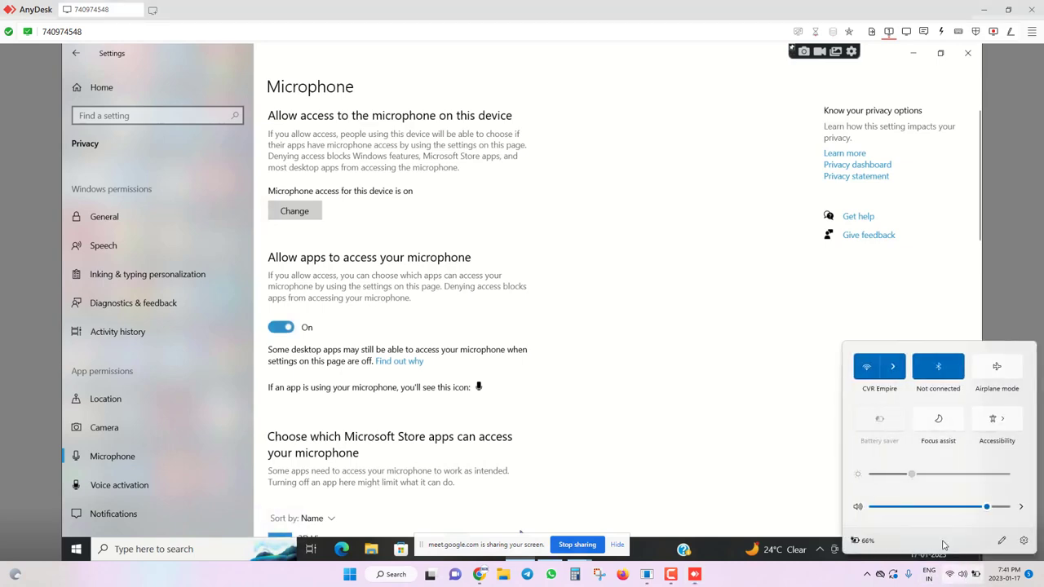
{"action": "left_click_drag", "start_coordinate": [932, 507], "coordinate": [912, 507]}
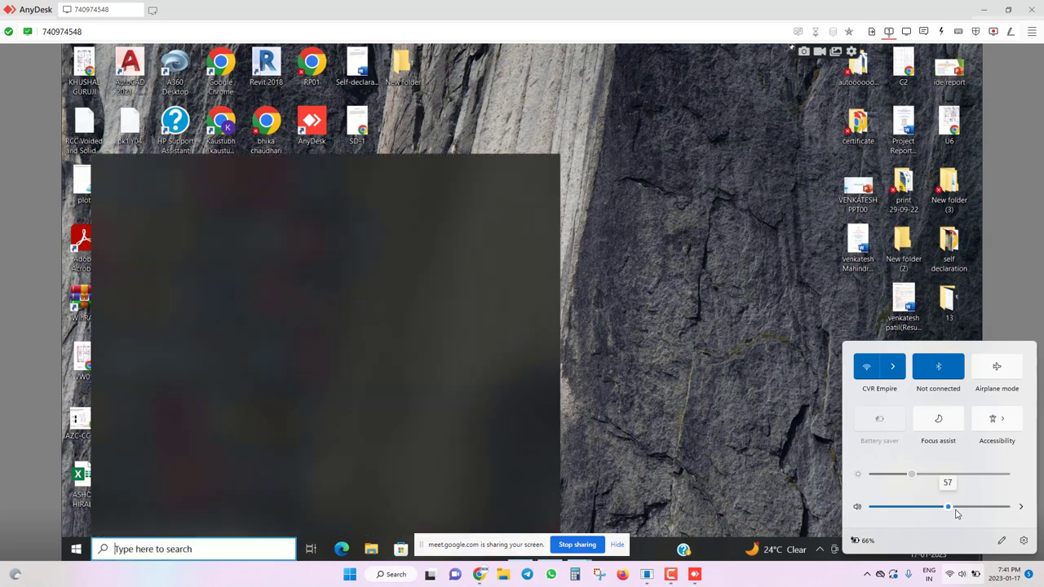
{"action": "left_click_drag", "start_coordinate": [957, 512], "coordinate": [990, 513]}
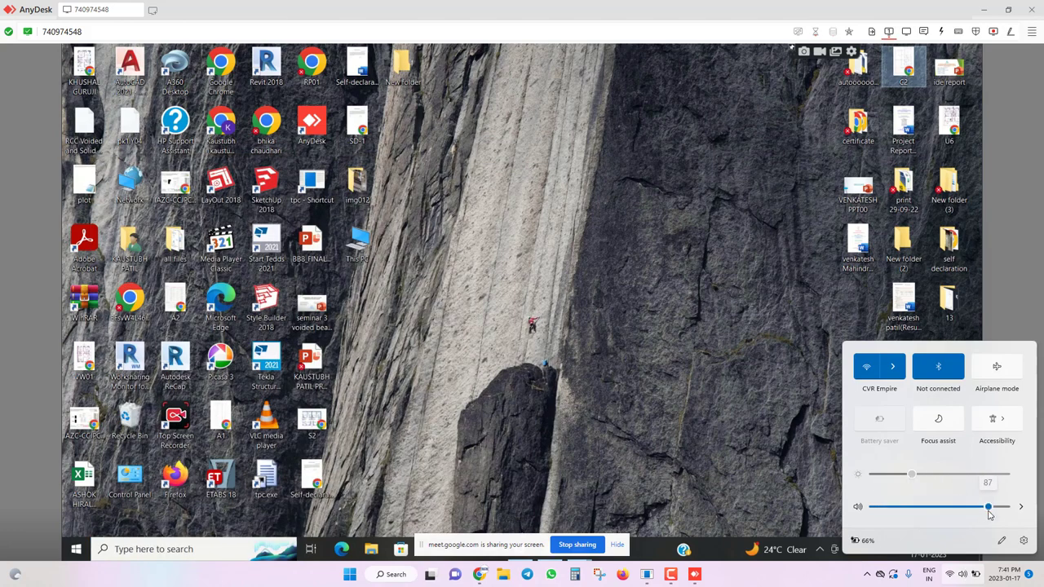
{"action": "left_click", "coordinate": [728, 398]}
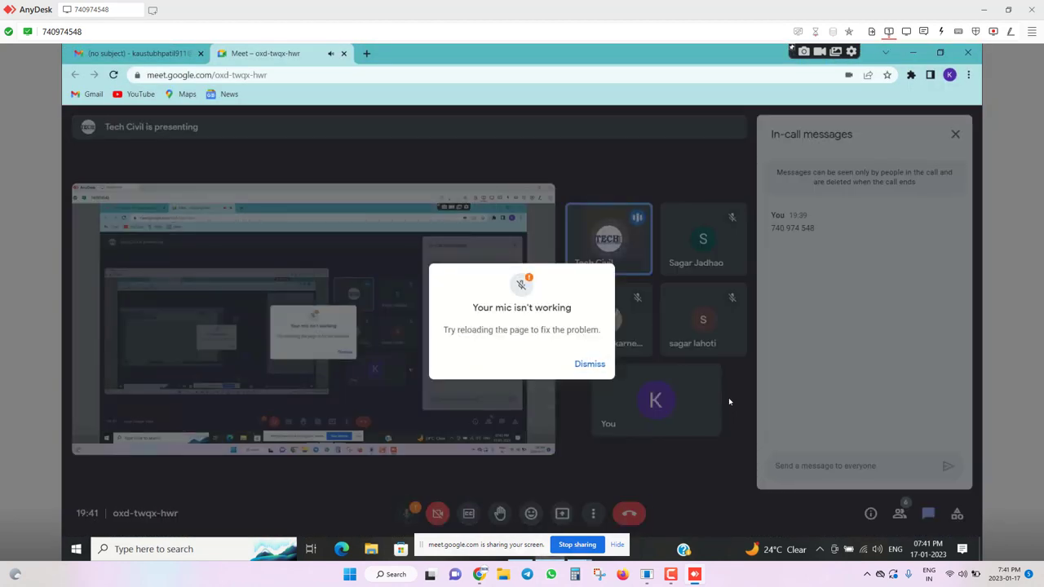
Dismiss the 'Your mic isn't working' warning in the remote Meet call.
{"action": "key", "text": "Escape"}
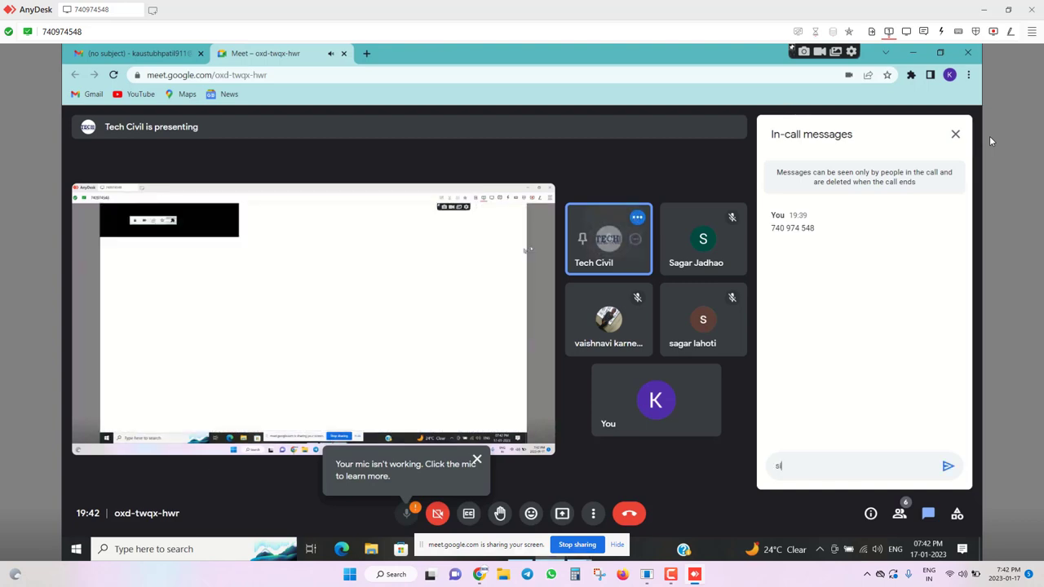
Send 'sir mic work ni karat' in remote chat, draft 'KINDLY CONNECT THE', then show local Meet.
{"action": "type", "text": "sir "}
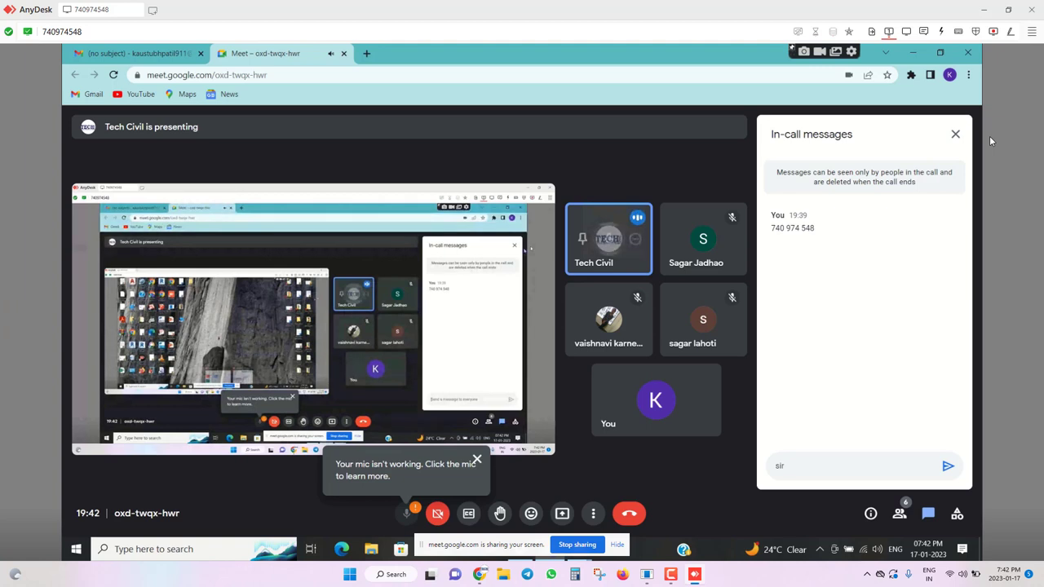
{"action": "type", "text": "mic"}
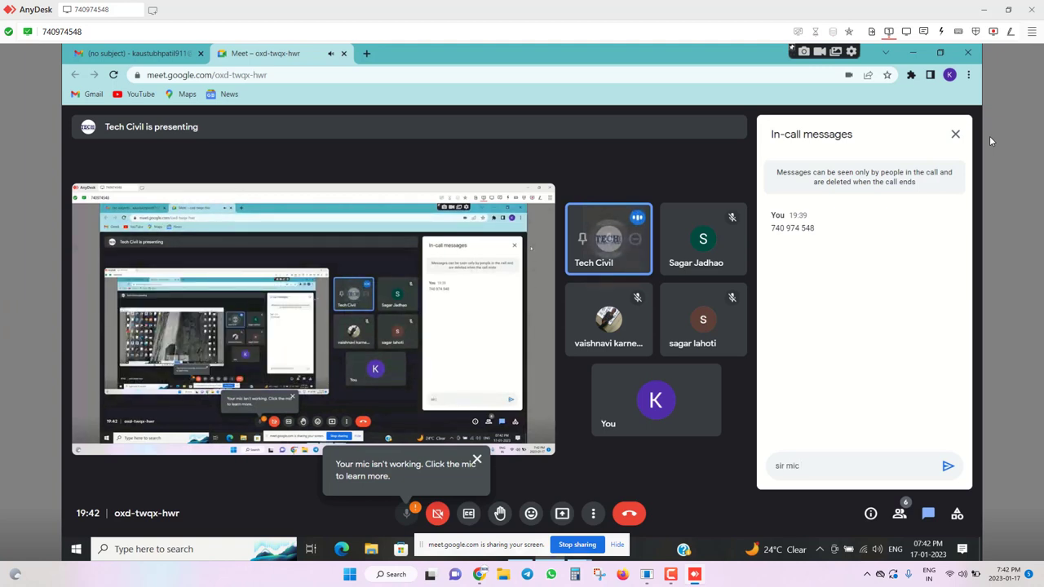
{"action": "type", "text": " work n"}
{"action": "type", "text": "i karat"}
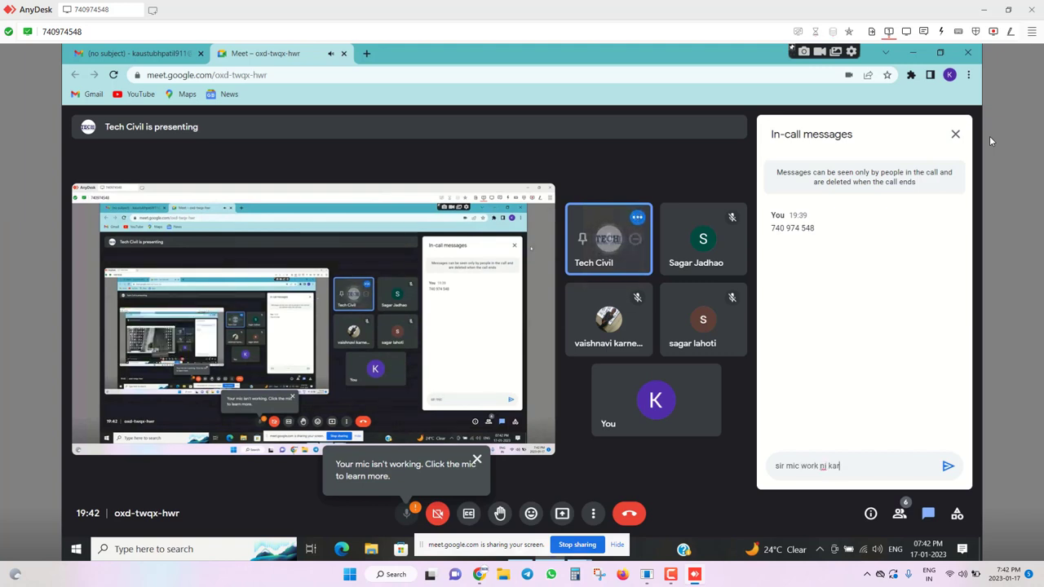
{"action": "key", "text": "Return"}
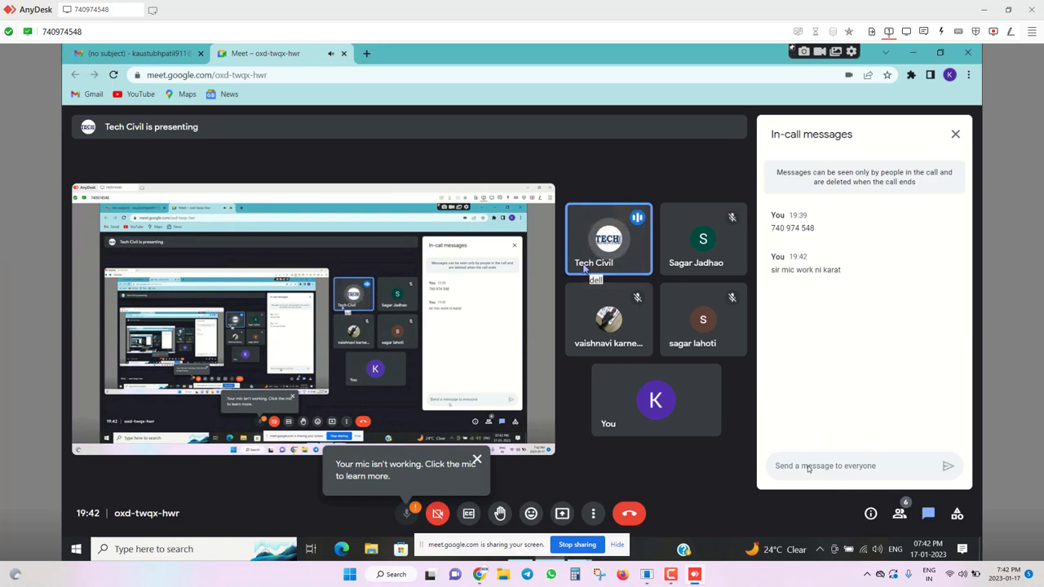
{"action": "type", "text": "KIN"}
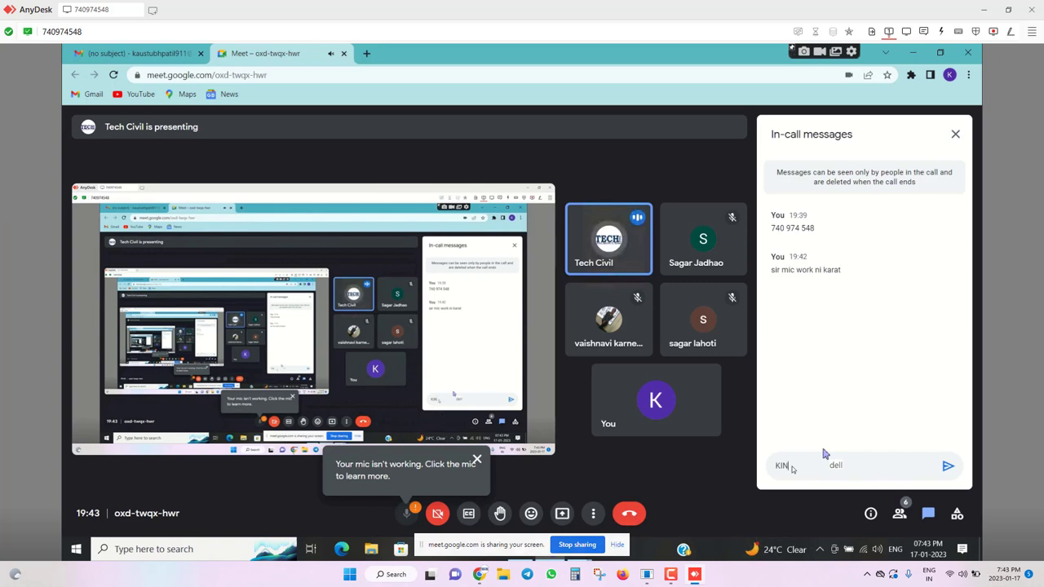
{"action": "type", "text": "DLY CO"}
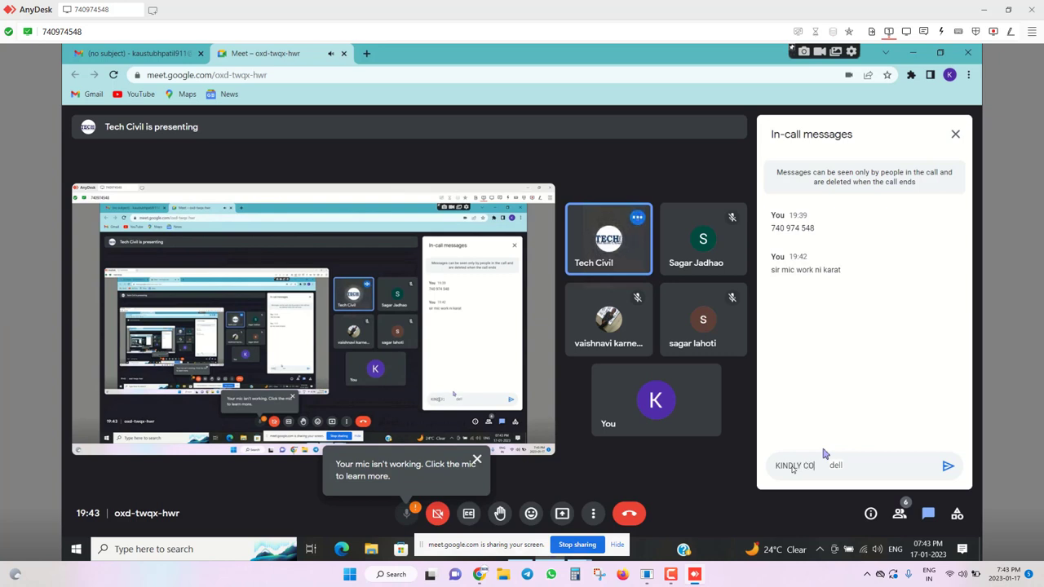
{"action": "type", "text": "NNECT"}
{"action": "type", "text": " THE"}
{"action": "mouse_move", "coordinate": [480, 574]}
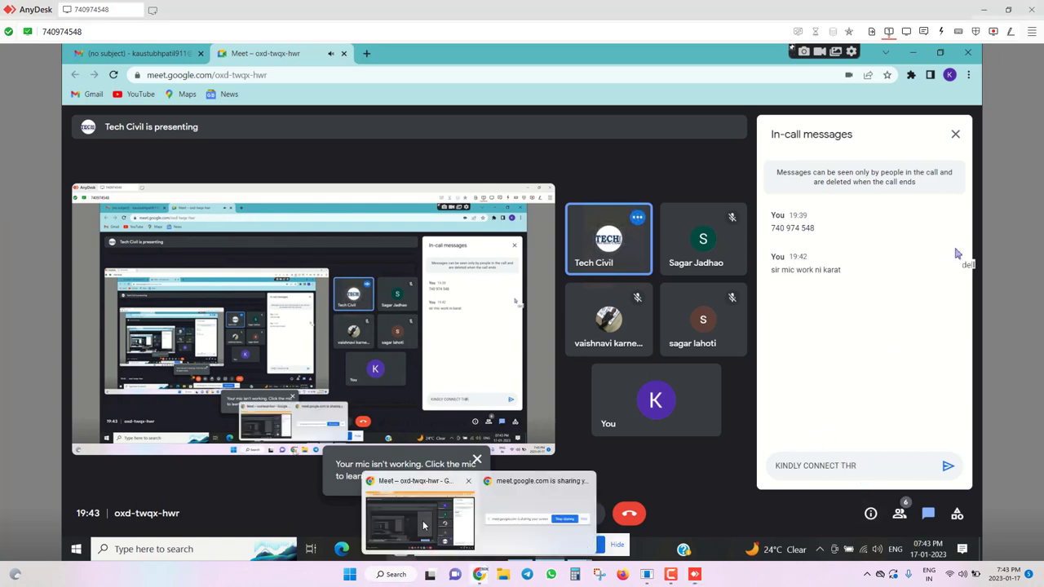
{"action": "left_click", "coordinate": [419, 522]}
Send 'KINDLY CONNECT THROUGH MOBILE' in the Meet chat.
{"action": "left_click", "coordinate": [902, 272]}
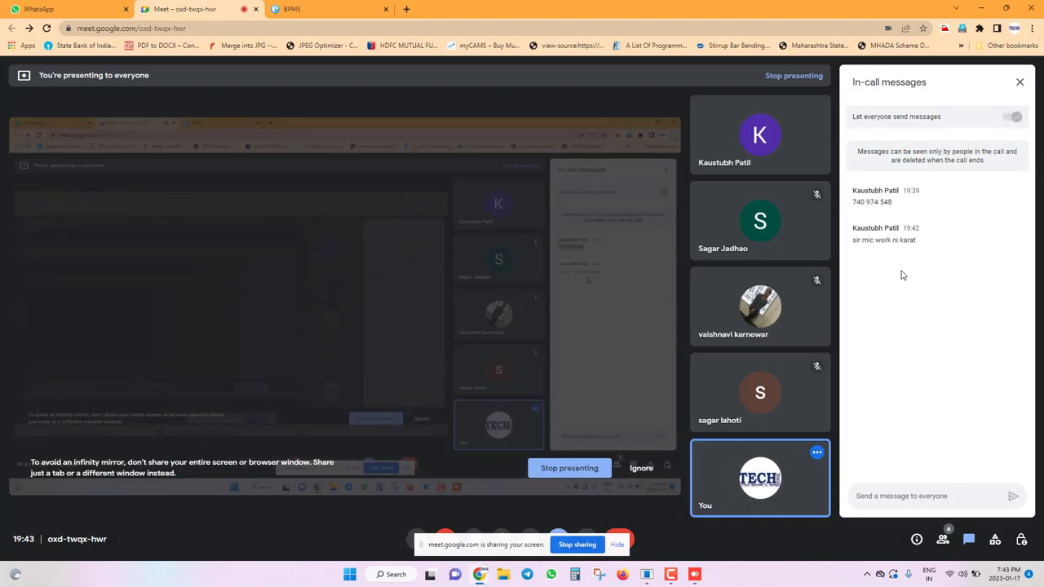
{"action": "left_click", "coordinate": [880, 498]}
{"action": "type", "text": "K"}
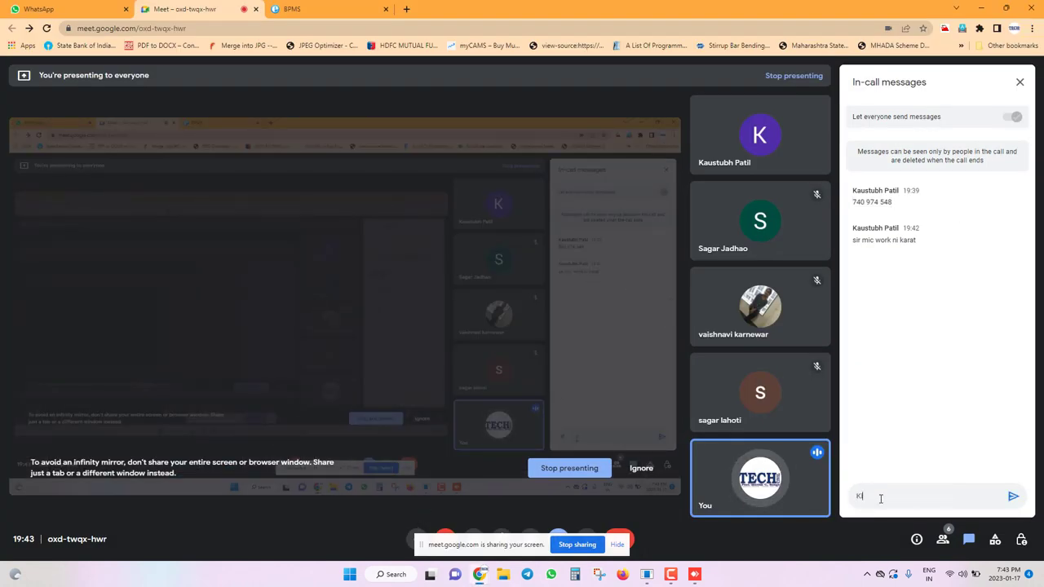
{"action": "type", "text": "INDLY CONNECT THROUGH"}
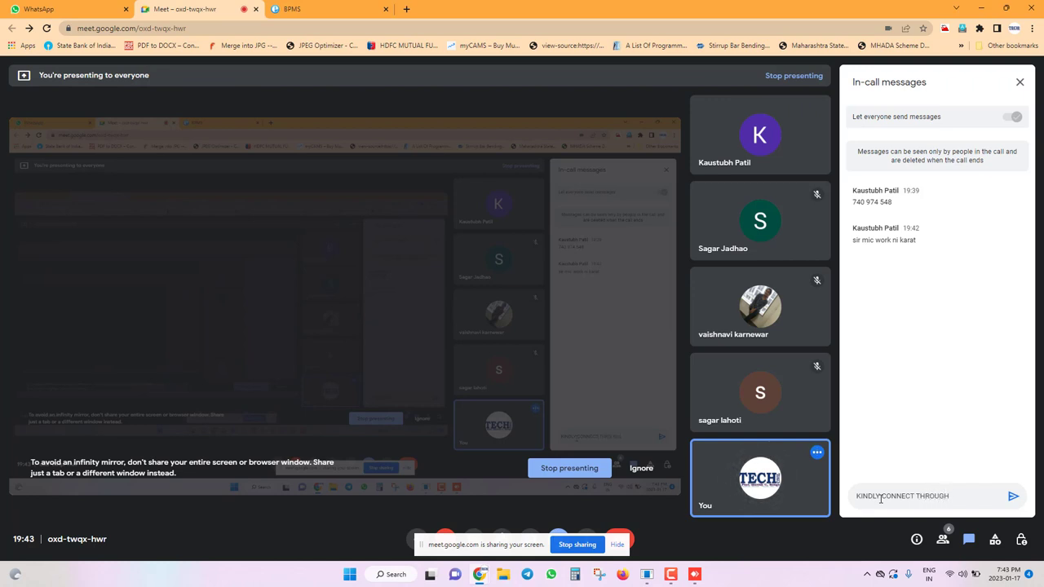
{"action": "type", "text": " MOBILE"}
{"action": "key", "text": "Return"}
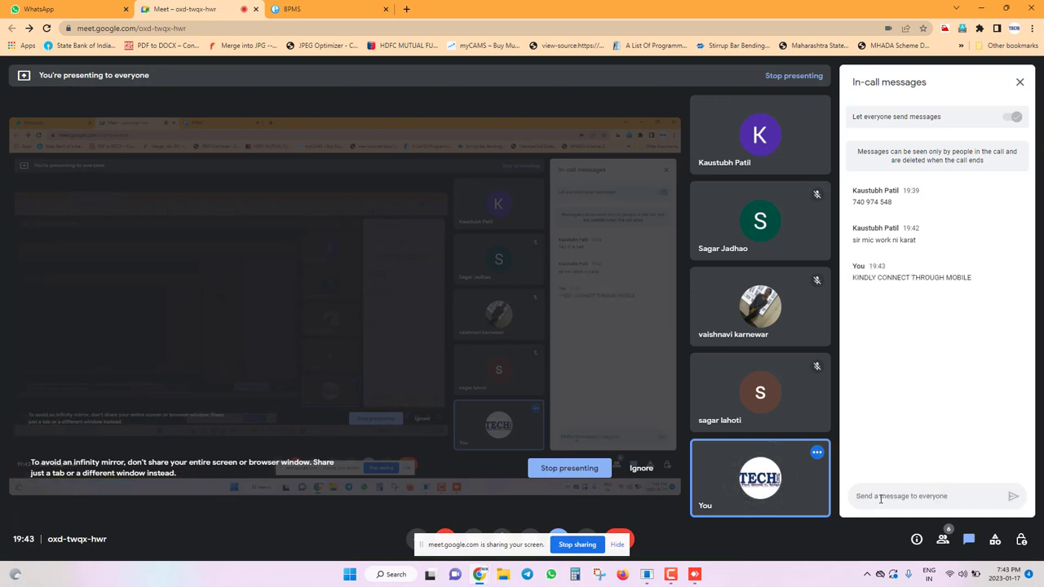
Send 'and we will disconnect from the system' in the chat, then return to AnyDesk.
{"action": "type", "text": "ansd"}
{"action": "key", "text": "BackSpace"}
{"action": "type", "text": "m th"}
{"action": "type", "text": "e syste"}
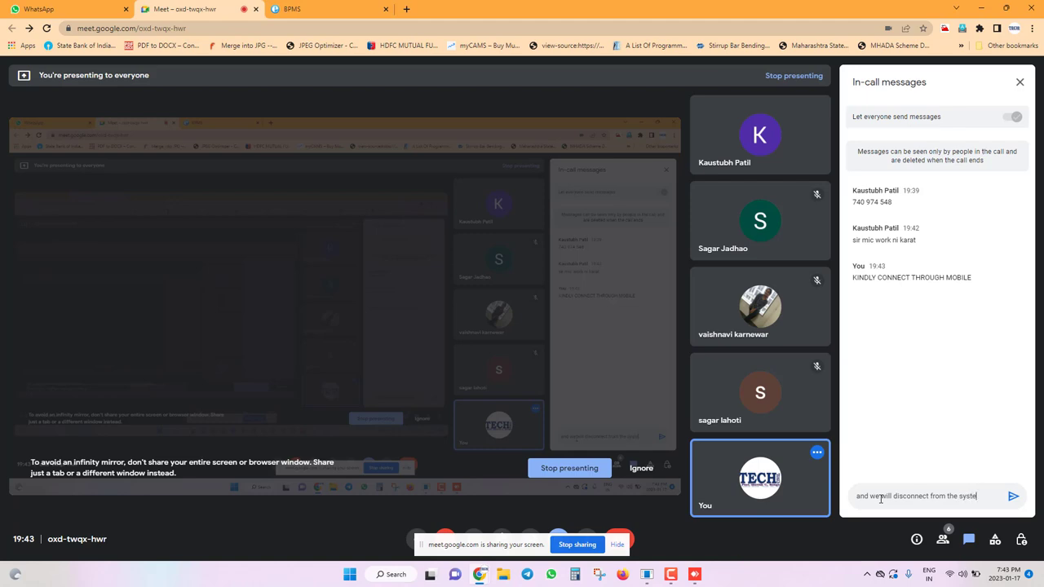
{"action": "type", "text": "m"}
{"action": "key", "text": "Return"}
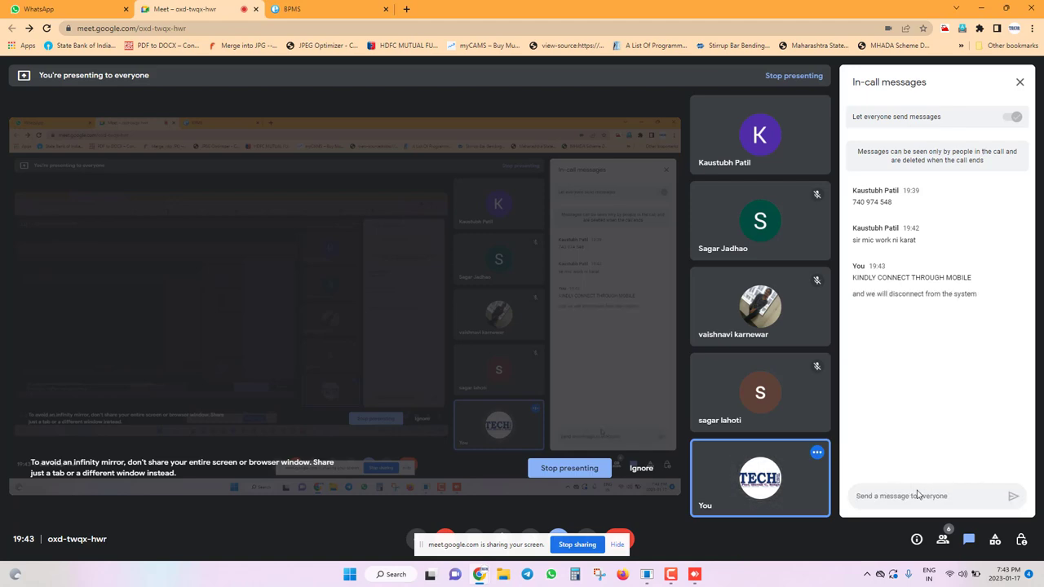
{"action": "left_click", "coordinate": [694, 574]}
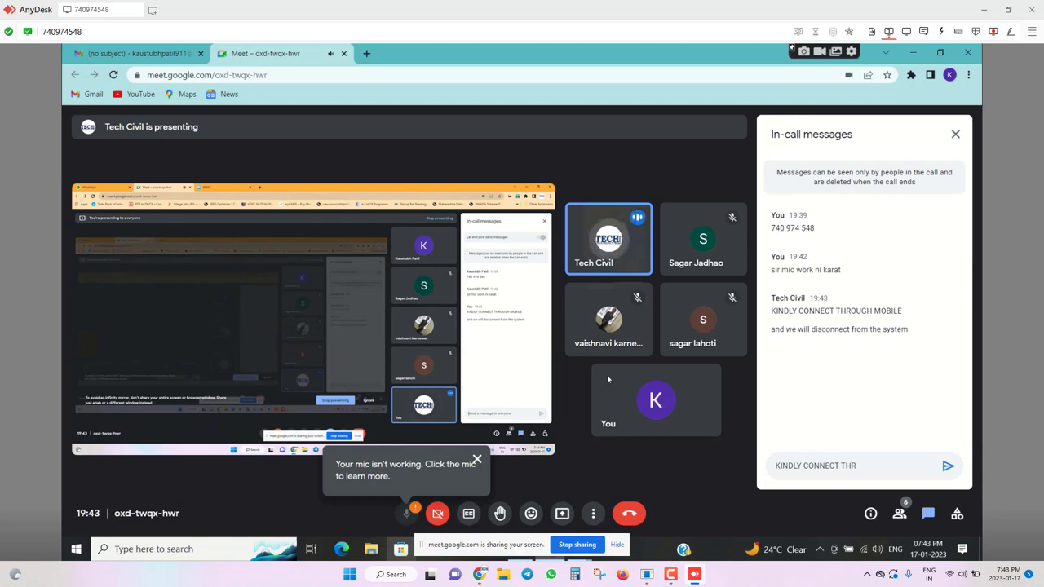
Leave the remote Meet call, minimize its browser, and open File Explorer with Win+E.
{"action": "left_click", "coordinate": [629, 513]}
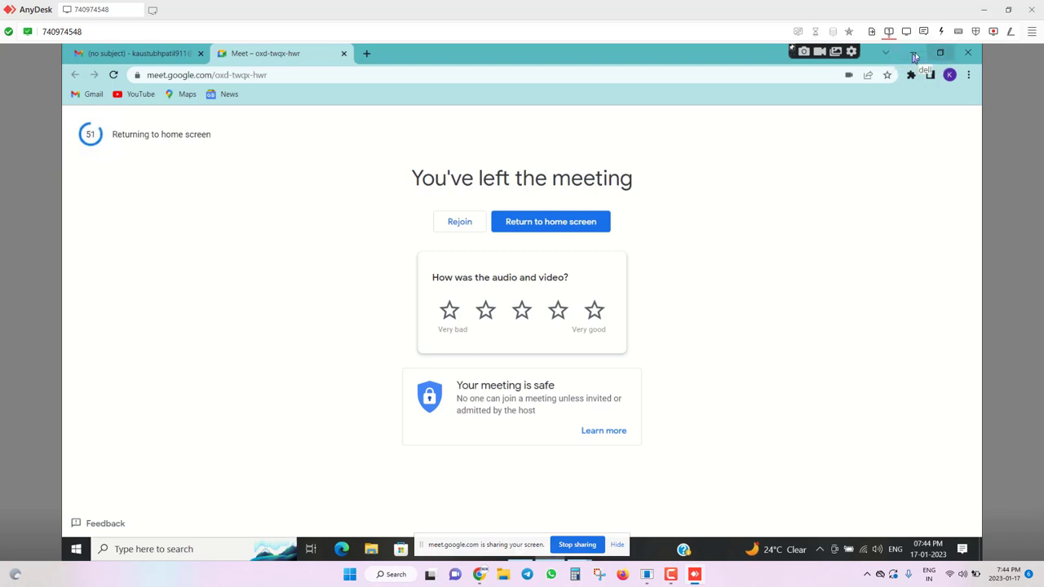
{"action": "left_click", "coordinate": [914, 55]}
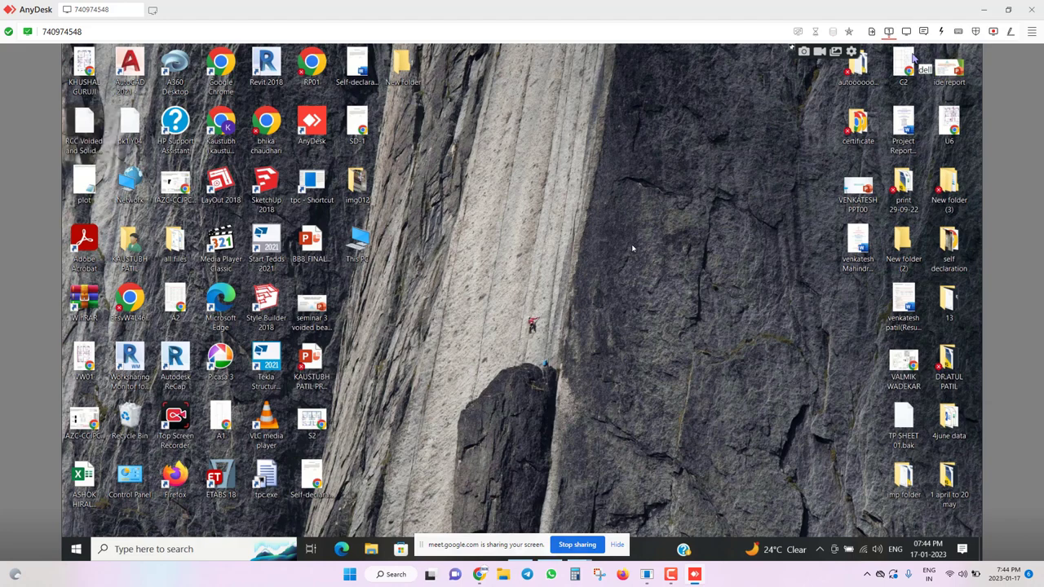
{"action": "key", "text": "super+e"}
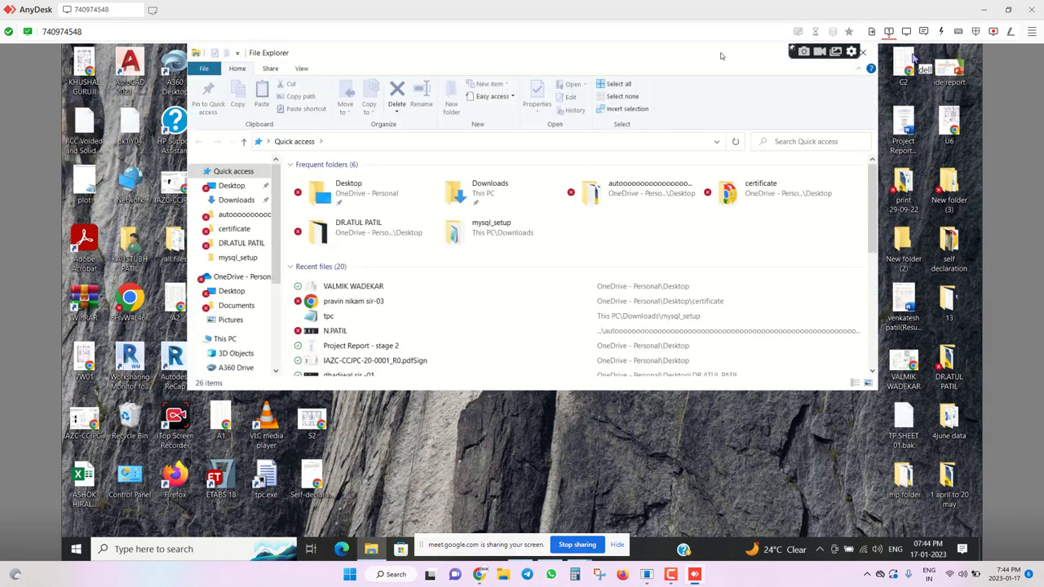
Maximize Explorer and select the mysql_setup and TpClient_setup folders in Downloads.
{"action": "left_click_drag", "start_coordinate": [719, 55], "coordinate": [690, 129]}
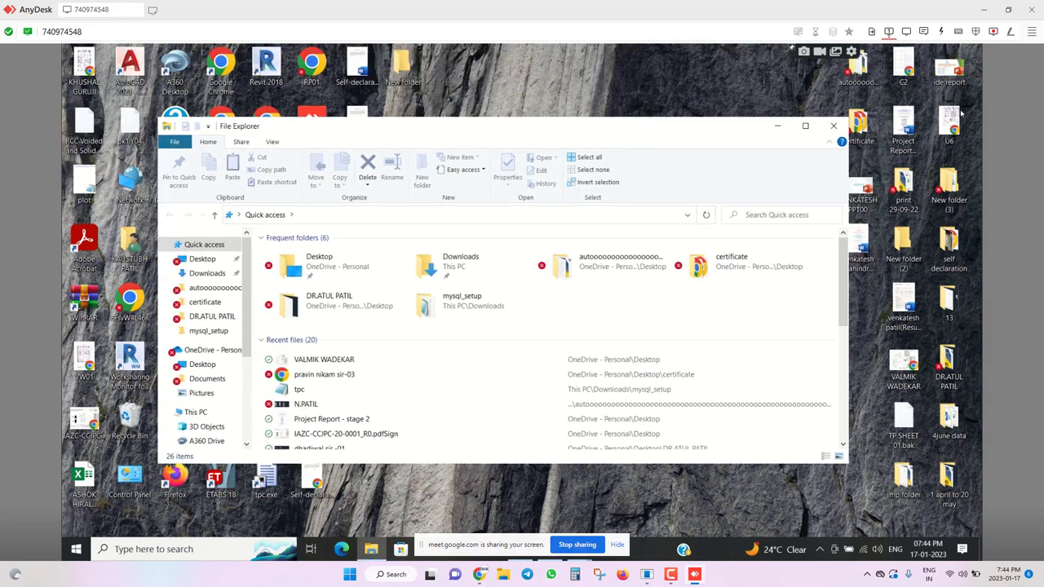
{"action": "left_click", "coordinate": [807, 128]}
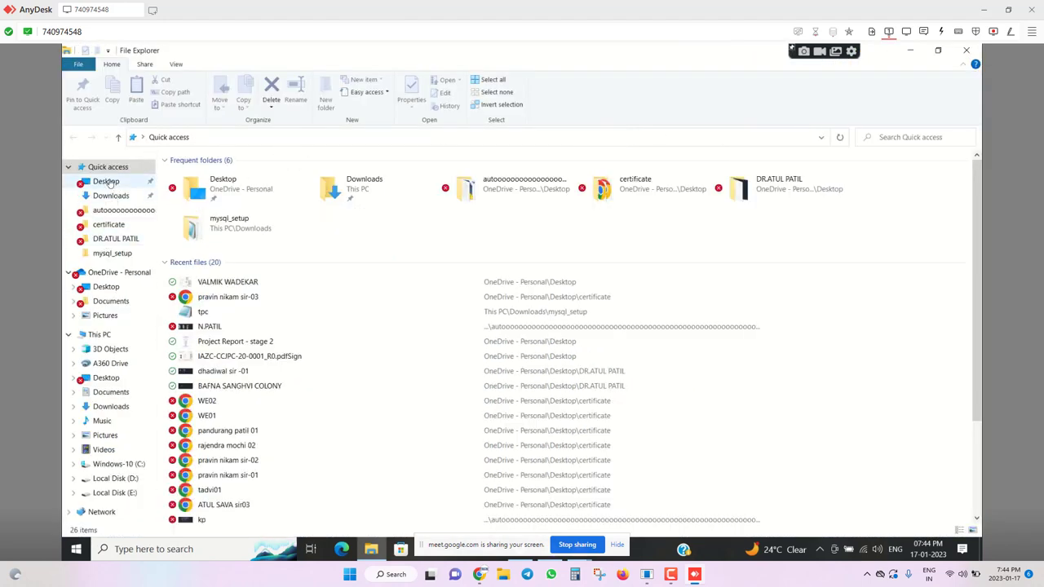
{"action": "left_click", "coordinate": [128, 483]}
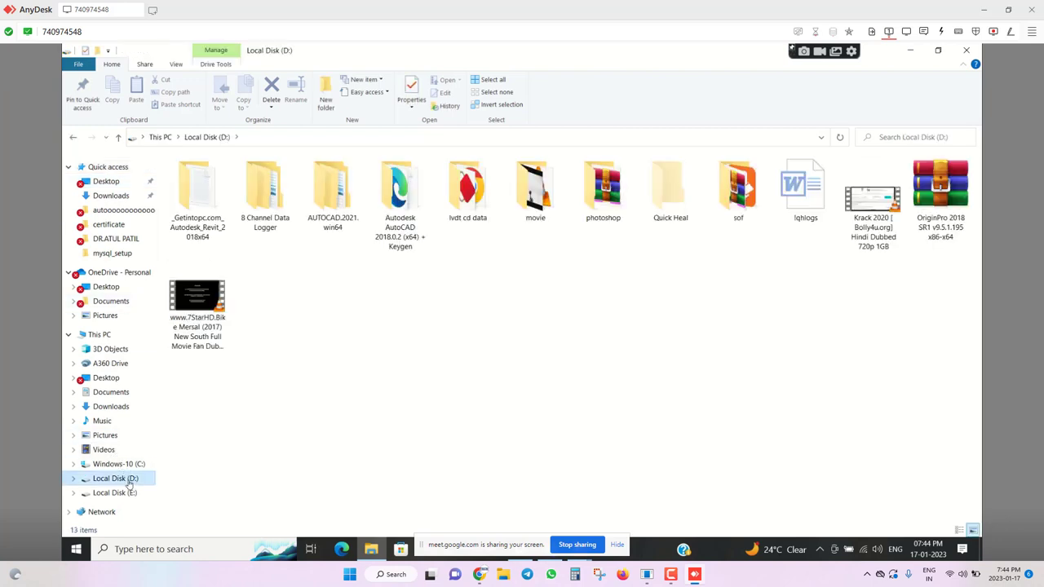
{"action": "left_click", "coordinate": [118, 196]}
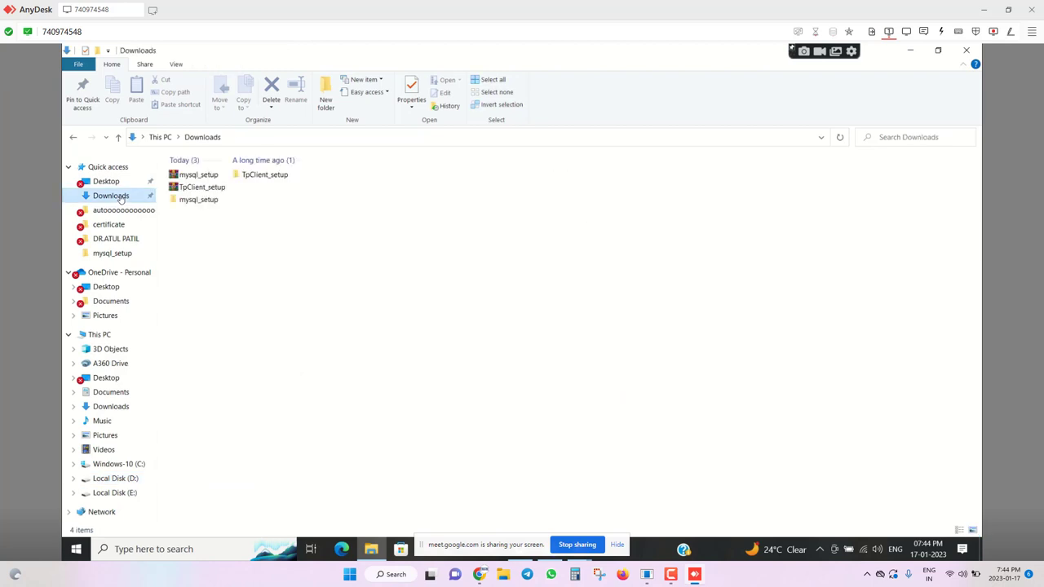
{"action": "left_click", "coordinate": [208, 201]}
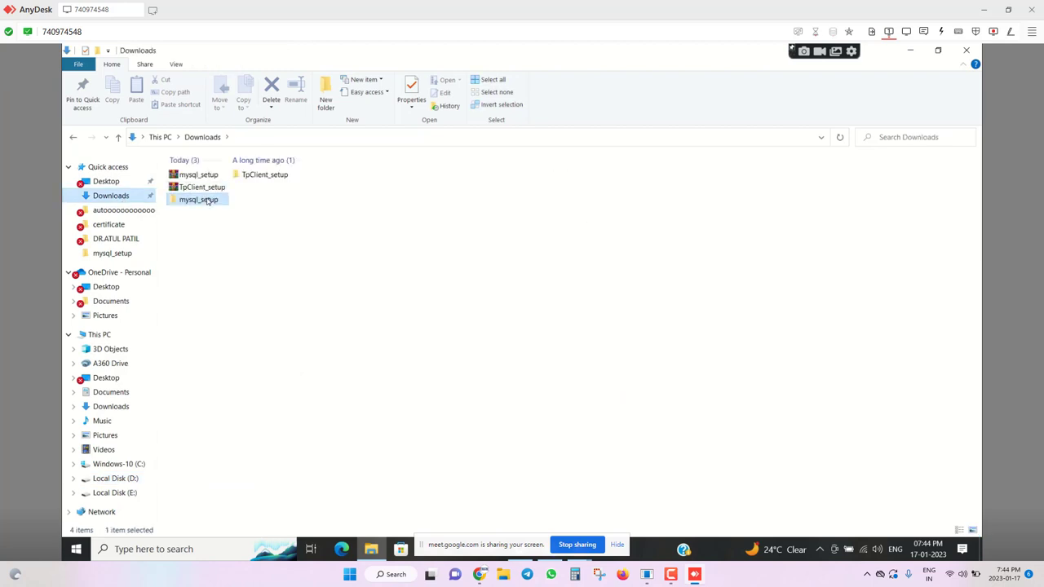
{"action": "left_click", "coordinate": [263, 176], "text": "ctrl"}
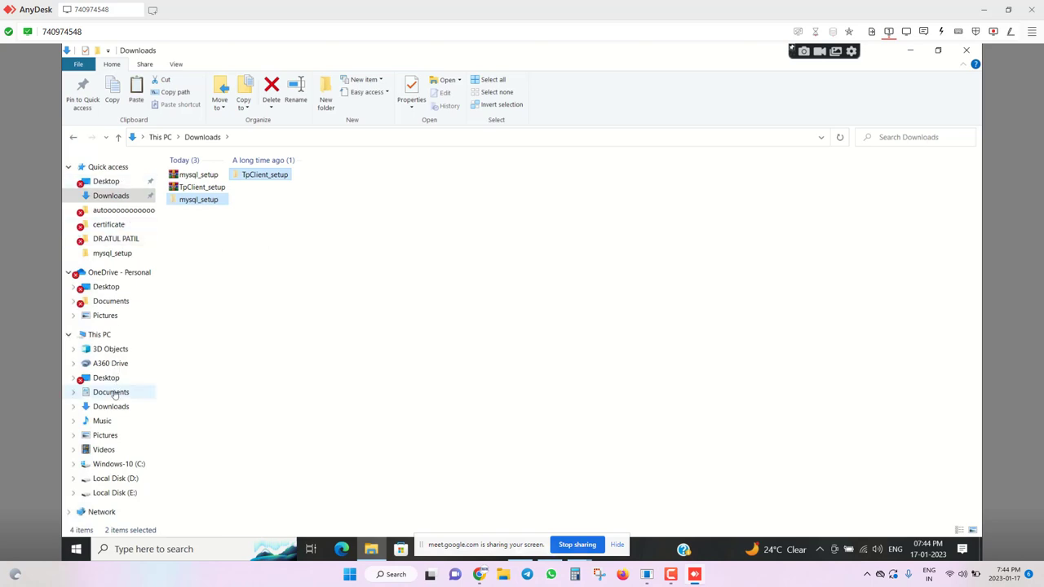
Paste both setup folders into the Documents folder.
{"action": "left_click", "coordinate": [111, 393]}
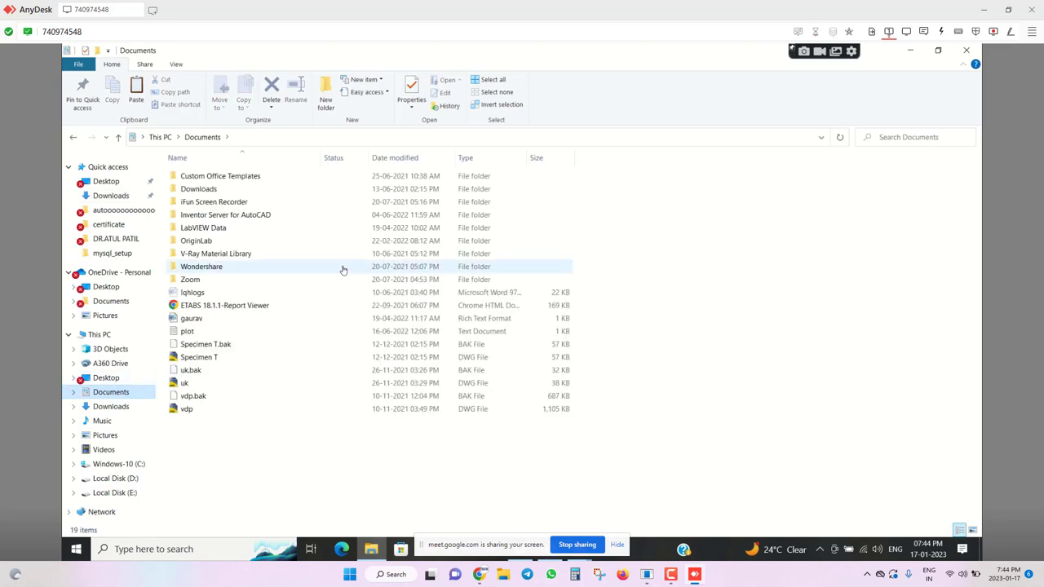
{"action": "key", "text": "ctrl+v"}
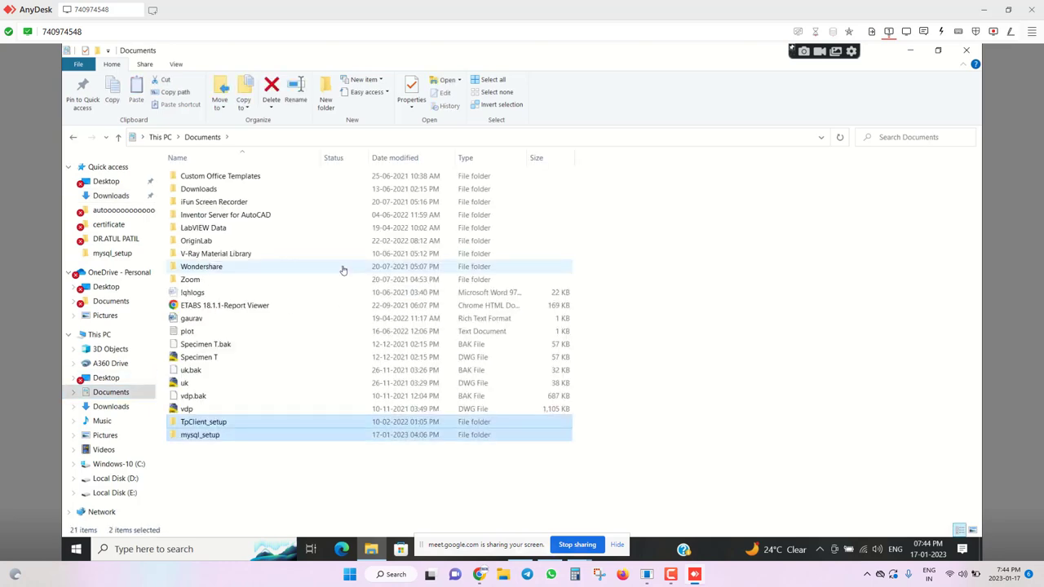
{"action": "left_click", "coordinate": [252, 489]}
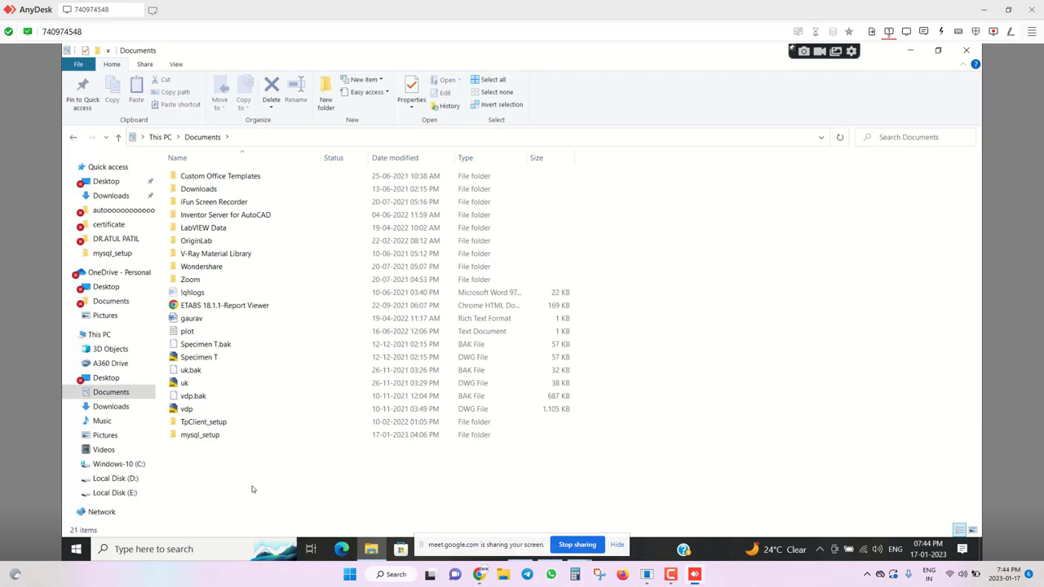
Dismiss the Start menu on the remote computer.
{"action": "key", "text": "super+s"}
{"action": "key", "text": "super"}
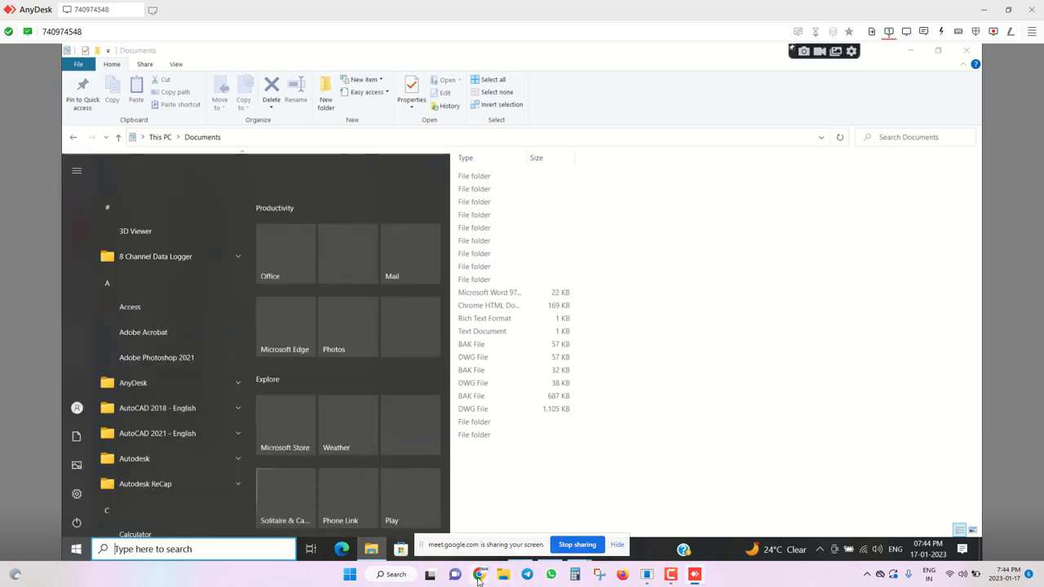
{"action": "mouse_move", "coordinate": [480, 576]}
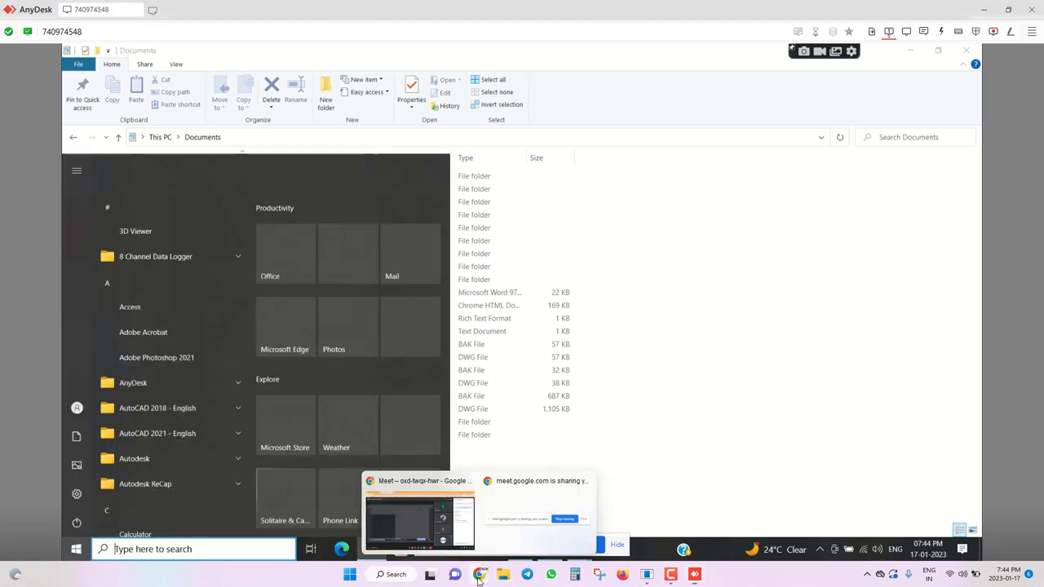
{"action": "left_click", "coordinate": [718, 404]}
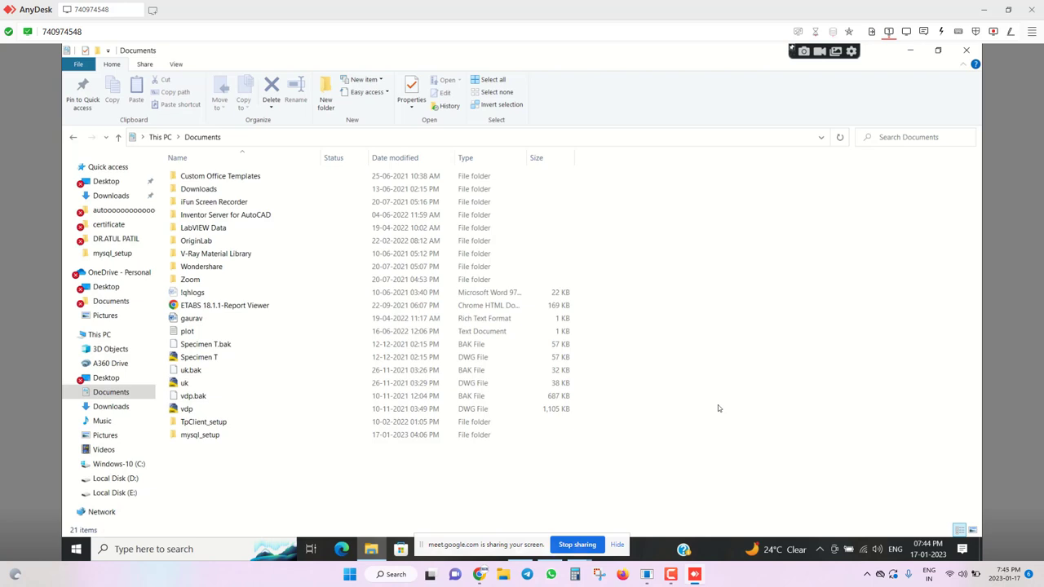
Check the local Meet call, then return to AnyDesk and minimize the remote Chrome window.
{"action": "key", "text": "alt+Tab"}
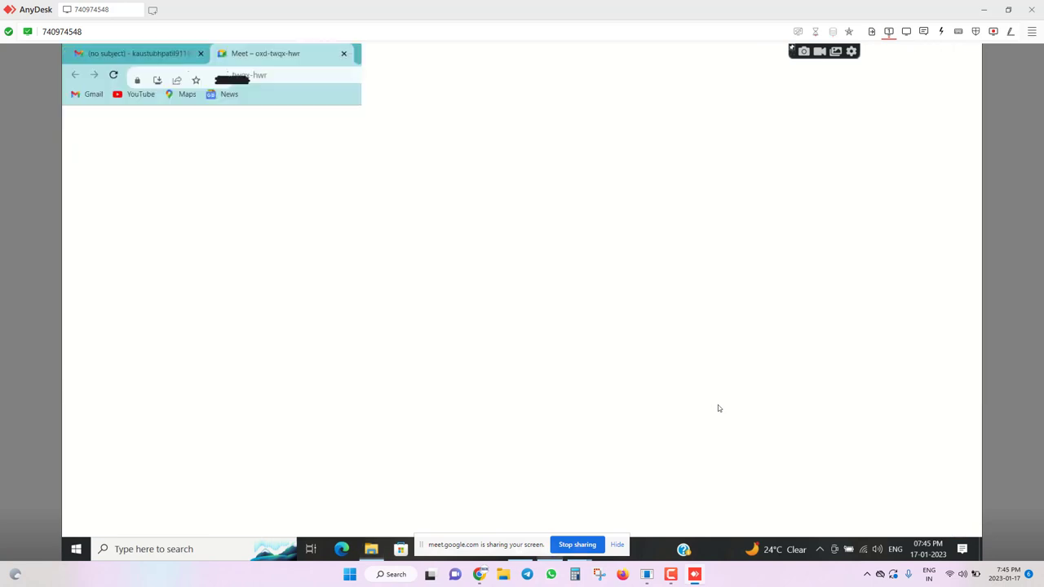
{"action": "mouse_move", "coordinate": [480, 575]}
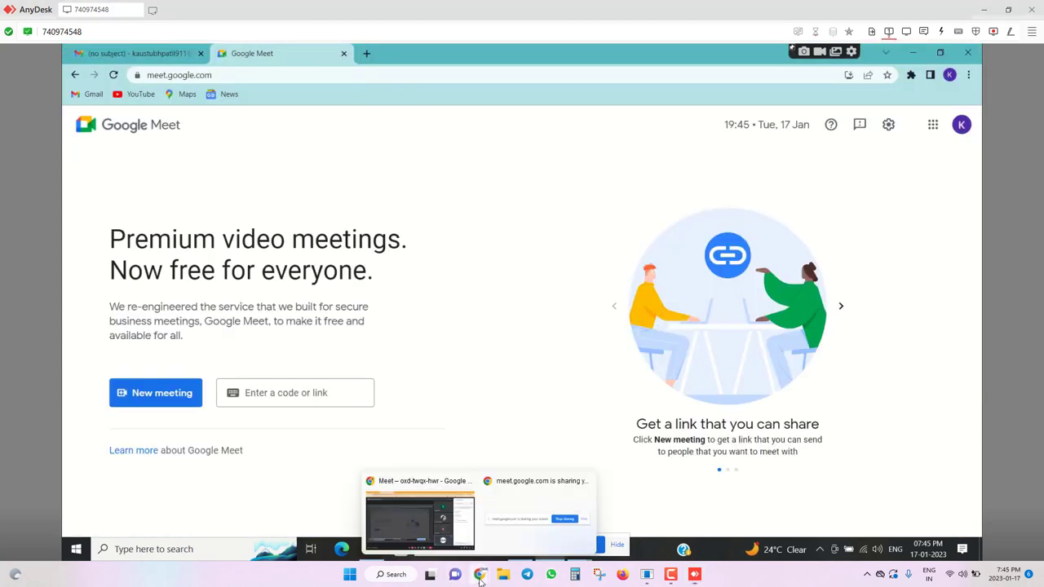
{"action": "left_click", "coordinate": [424, 514]}
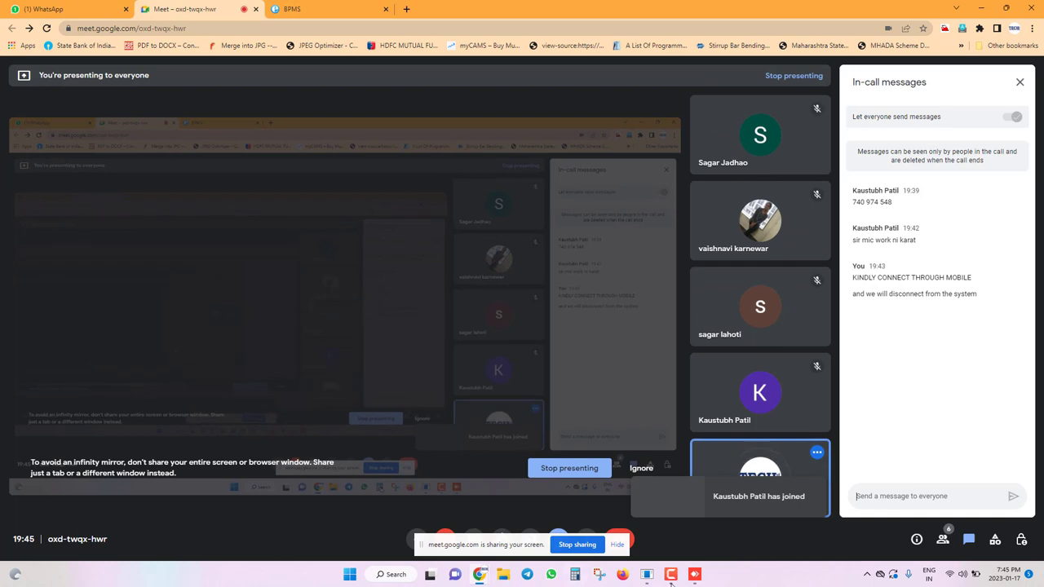
{"action": "mouse_move", "coordinate": [698, 578]}
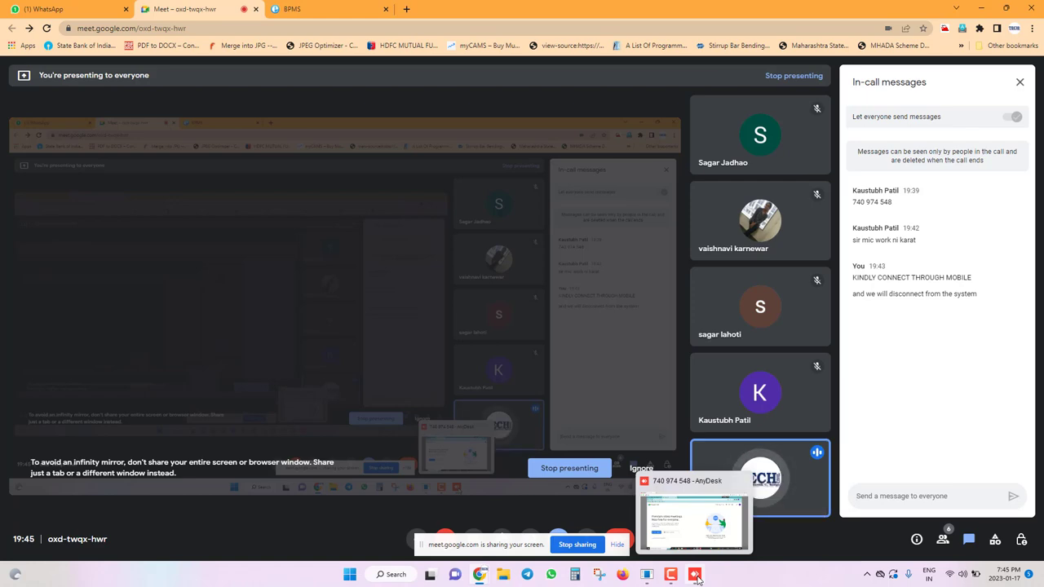
{"action": "left_click", "coordinate": [694, 522]}
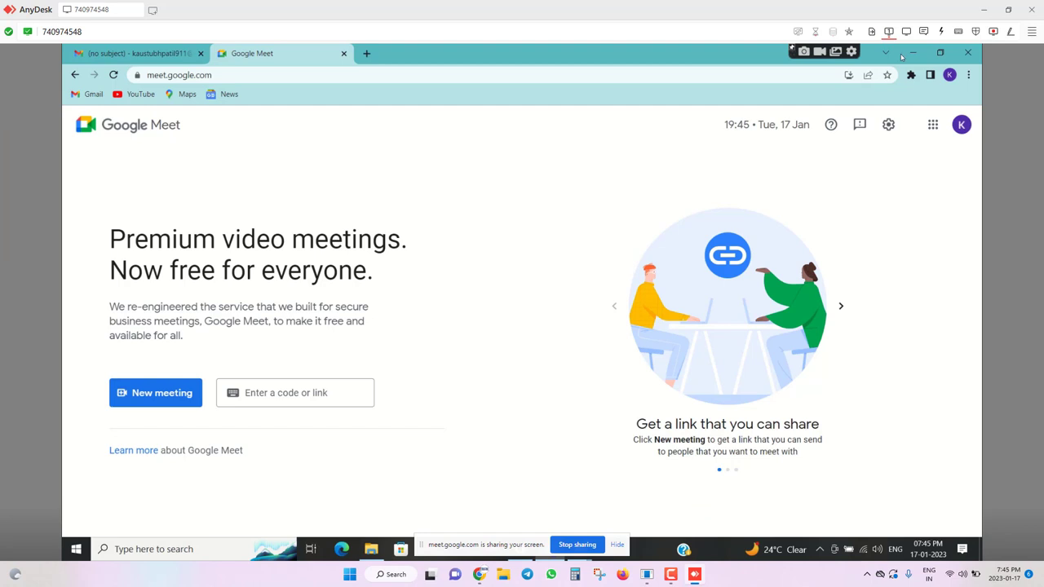
{"action": "left_click", "coordinate": [911, 57]}
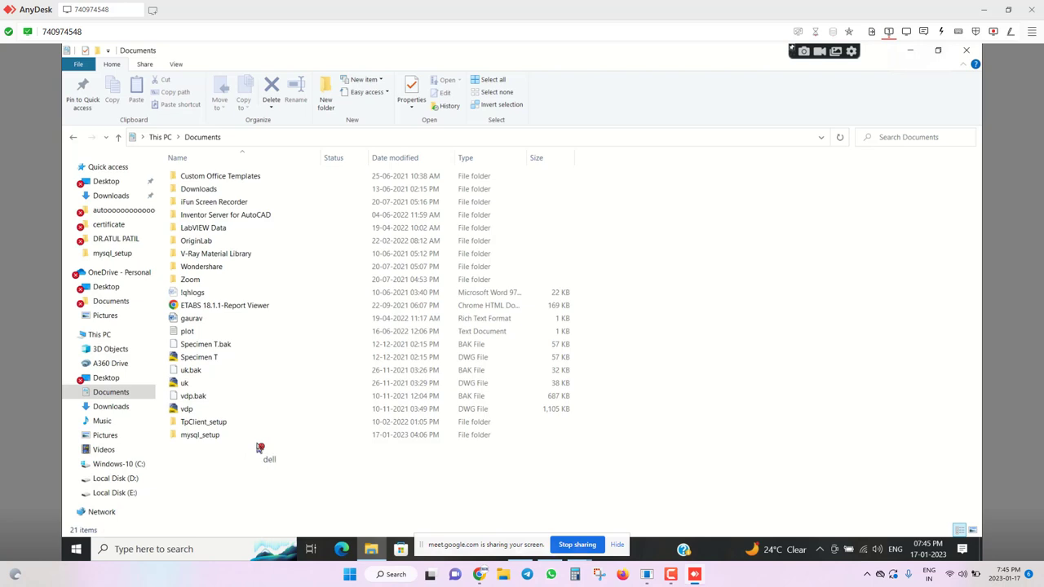
Search 'contr' to open Control Panel, then open User Accounts from the item list.
{"action": "key", "text": "super+s"}
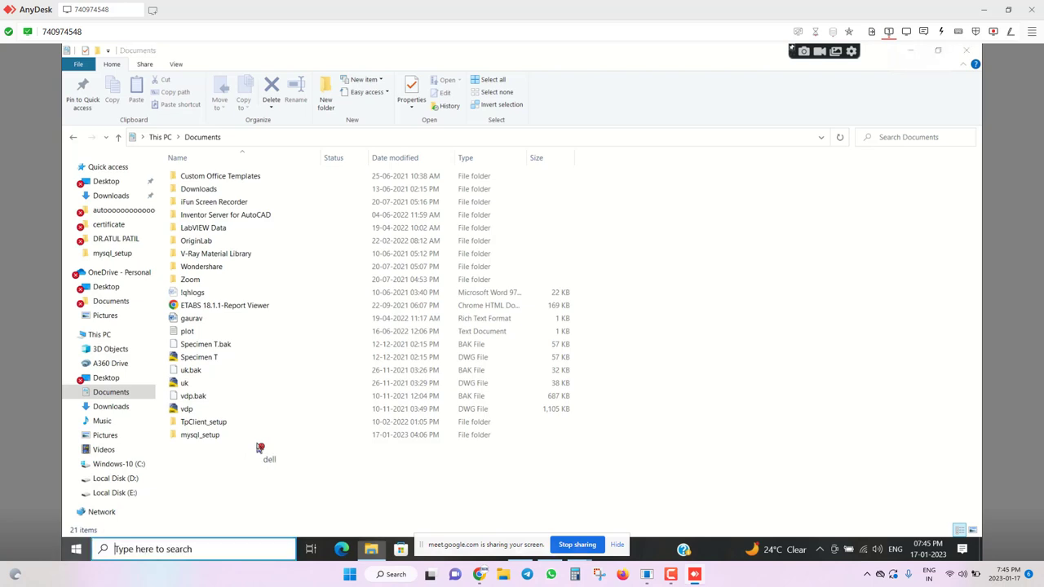
{"action": "key", "text": "super"}
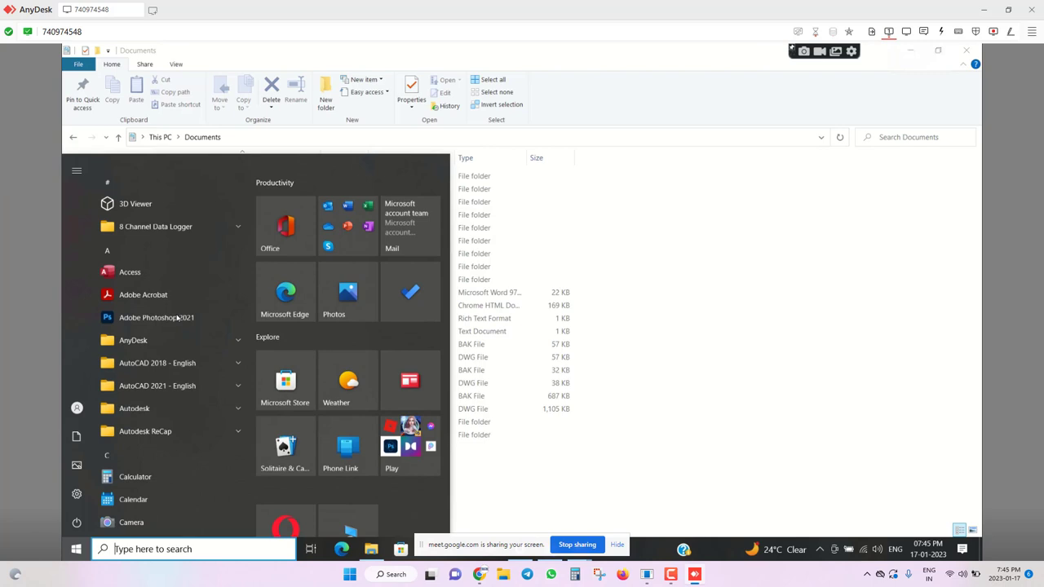
{"action": "type", "text": "c"}
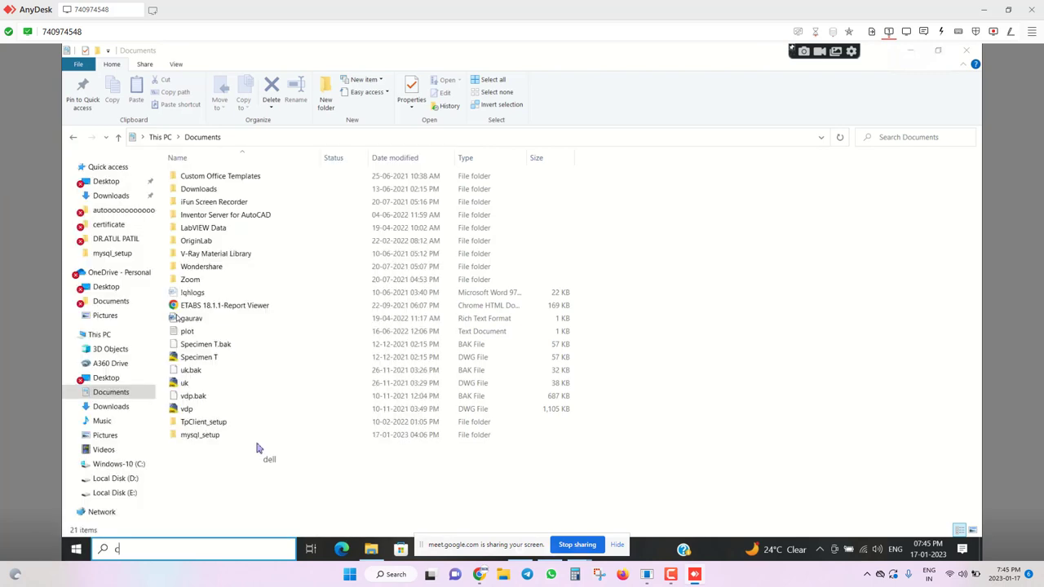
{"action": "type", "text": "ontr"}
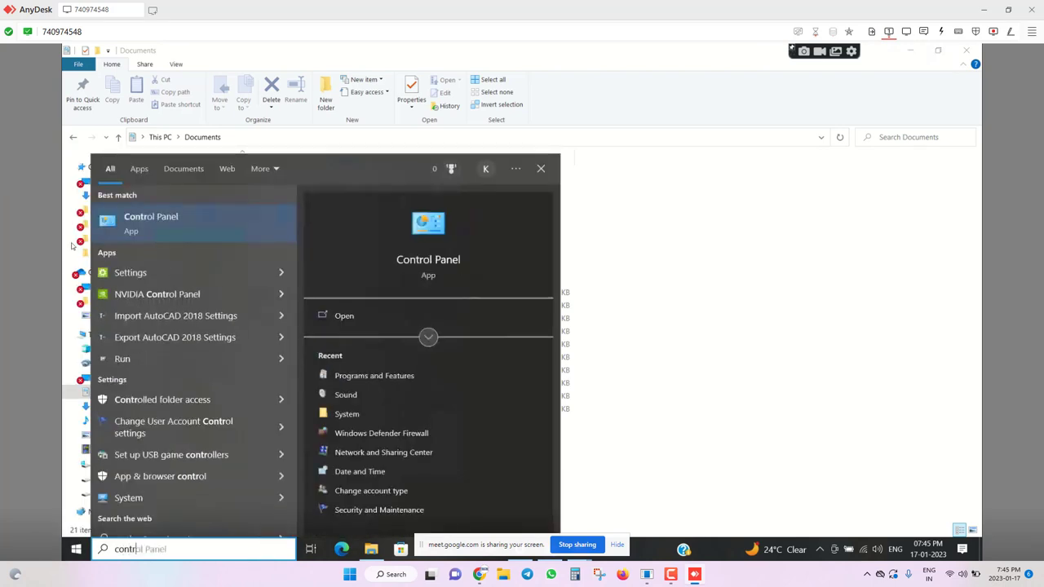
{"action": "left_click", "coordinate": [154, 218]}
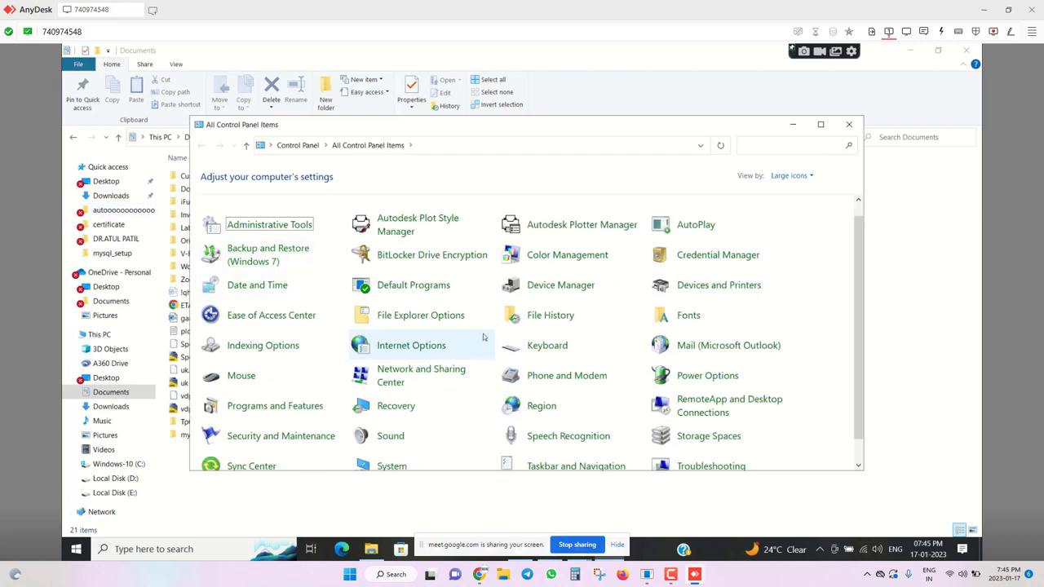
{"action": "scroll", "coordinate": [646, 369], "scroll_direction": "down", "scroll_amount": 2}
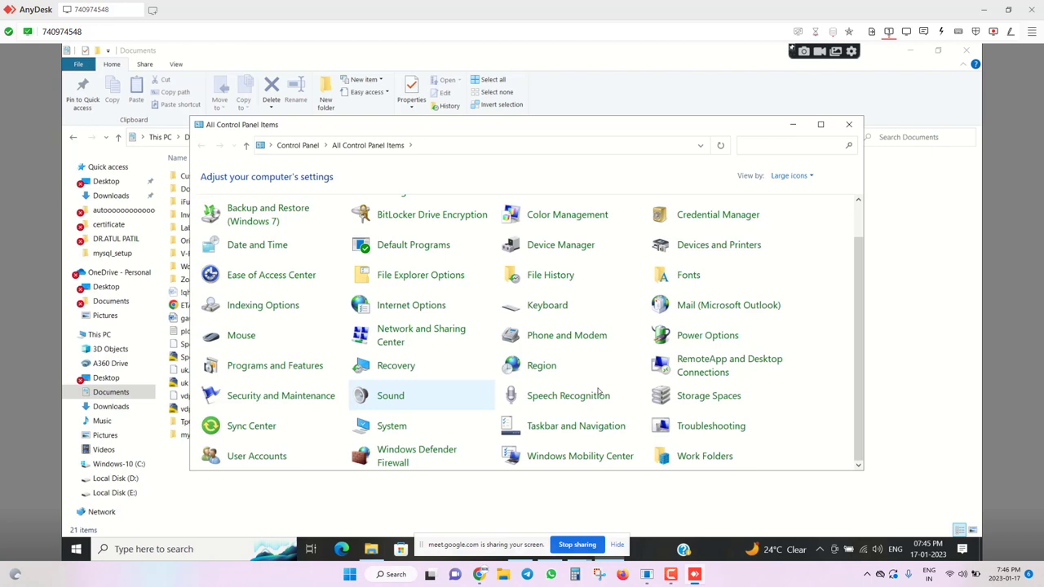
{"action": "key", "text": "Down"}
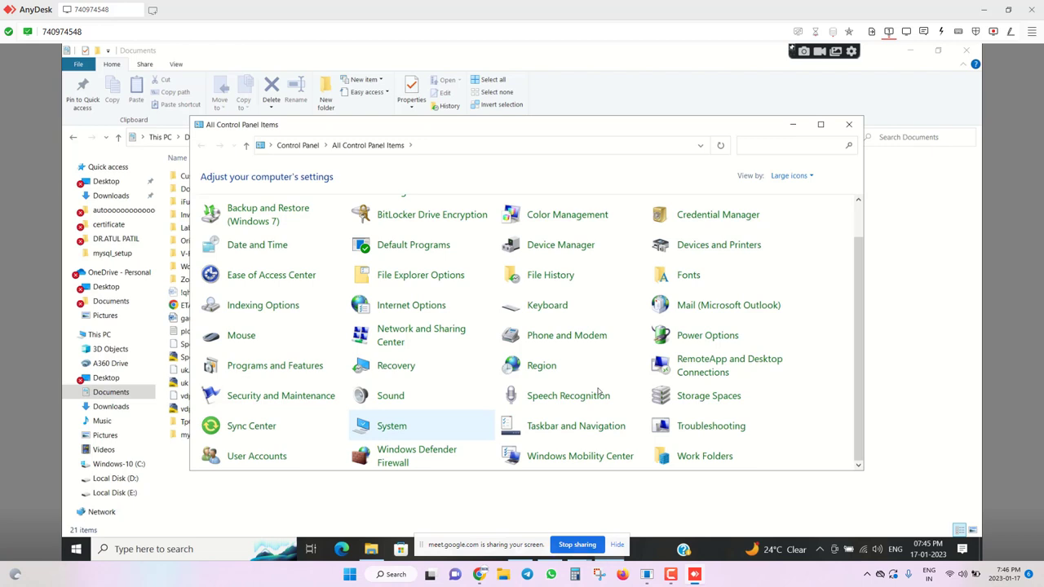
{"action": "key", "text": "u"}
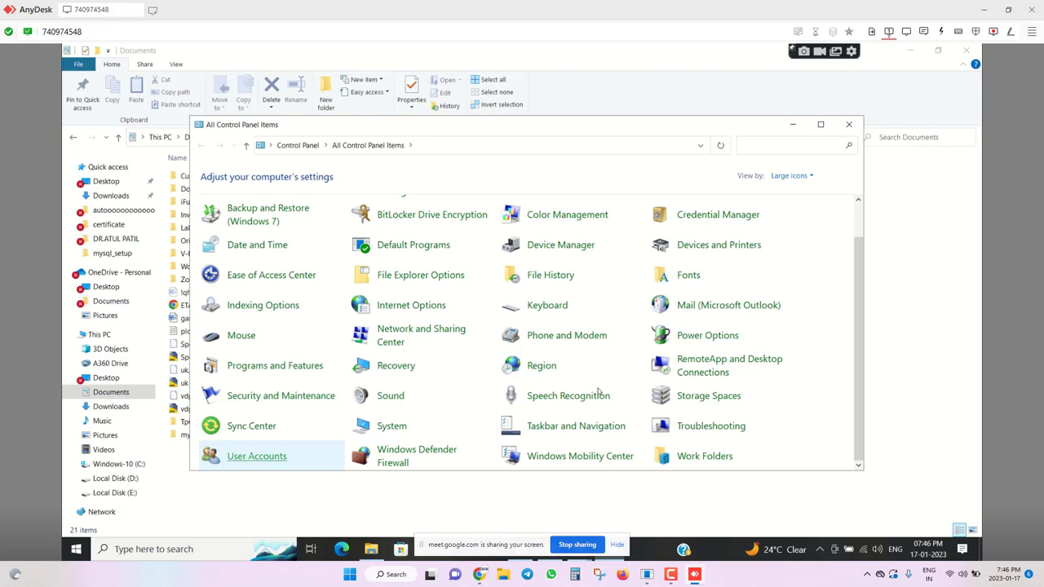
{"action": "key", "text": "Return"}
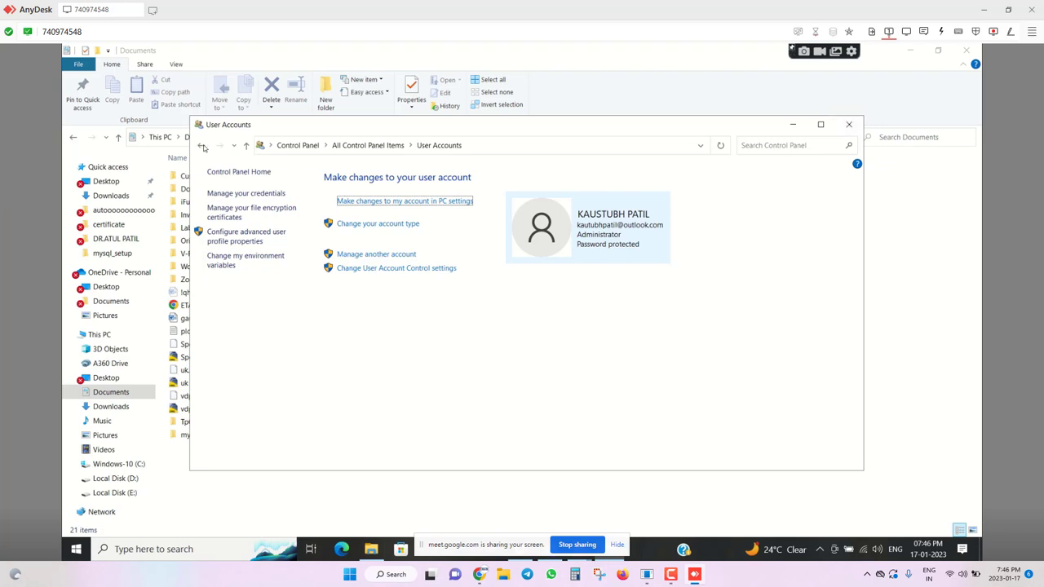
Return to All Control Panel Items, then to the Control Panel home in Category view.
{"action": "left_click", "coordinate": [202, 145]}
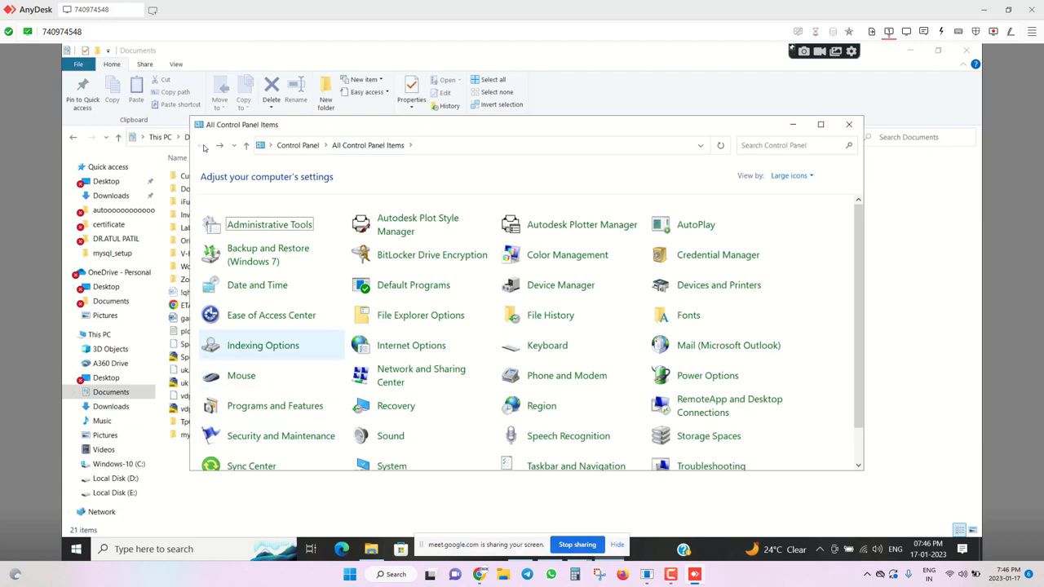
{"action": "scroll", "coordinate": [262, 345], "scroll_direction": "down", "scroll_amount": 1}
{"action": "scroll", "coordinate": [531, 333], "scroll_direction": "down", "scroll_amount": 2}
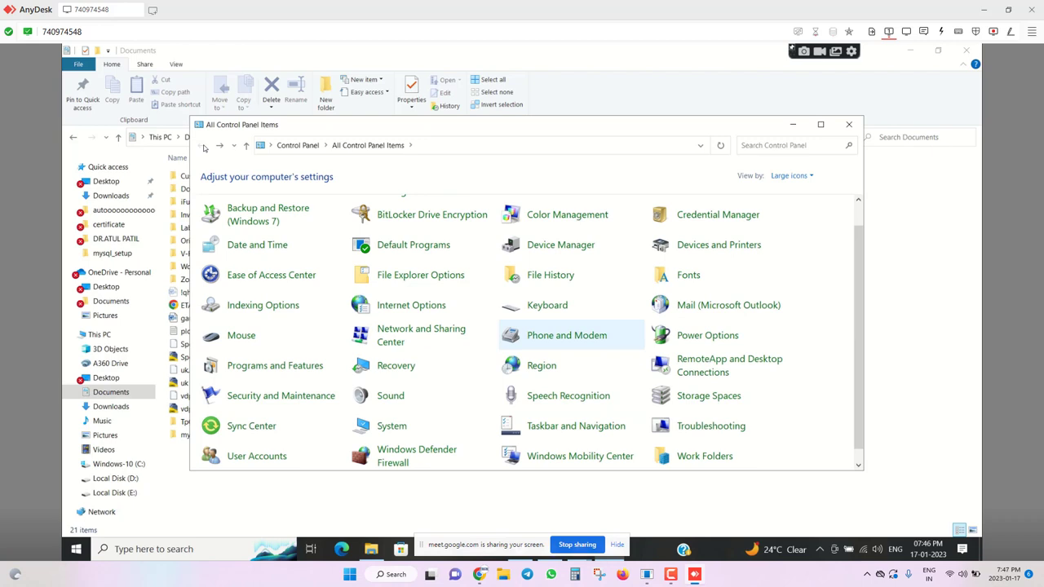
{"action": "scroll", "coordinate": [501, 309], "scroll_direction": "up", "scroll_amount": 3}
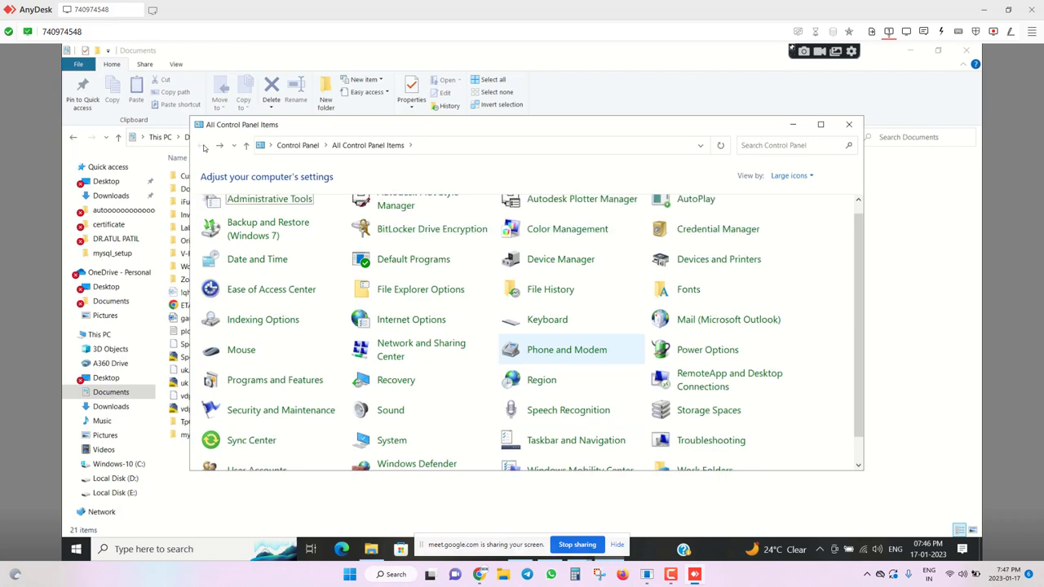
{"action": "scroll", "coordinate": [502, 308], "scroll_direction": "down", "scroll_amount": 3}
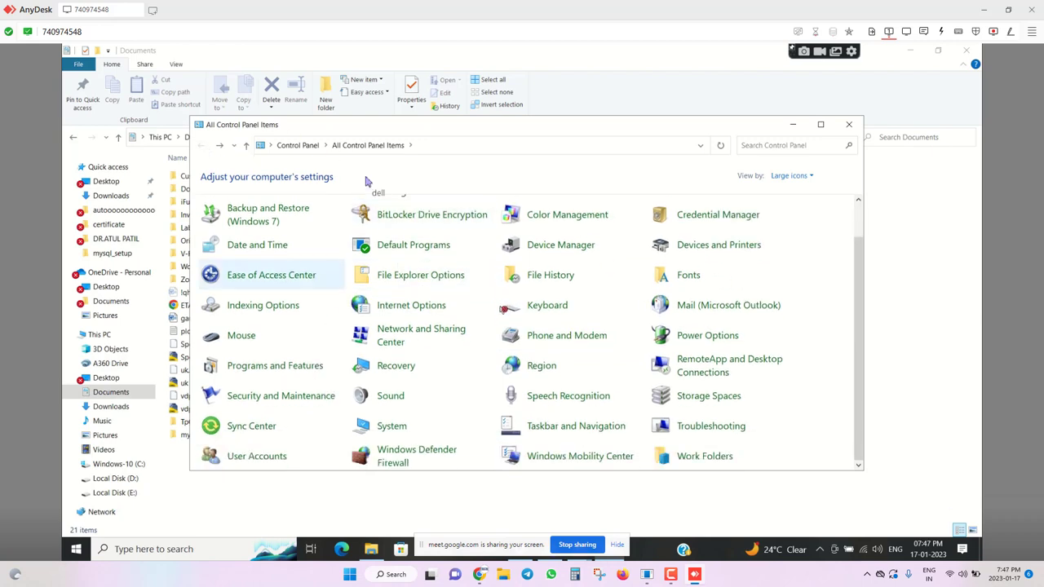
{"action": "scroll", "coordinate": [501, 310], "scroll_direction": "up", "scroll_amount": 2}
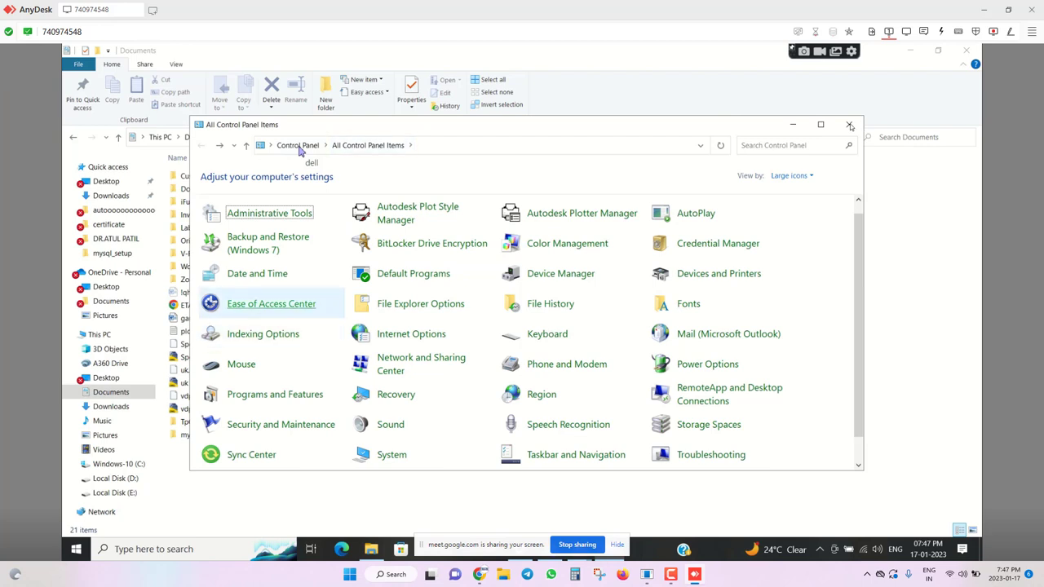
{"action": "left_click", "coordinate": [299, 147]}
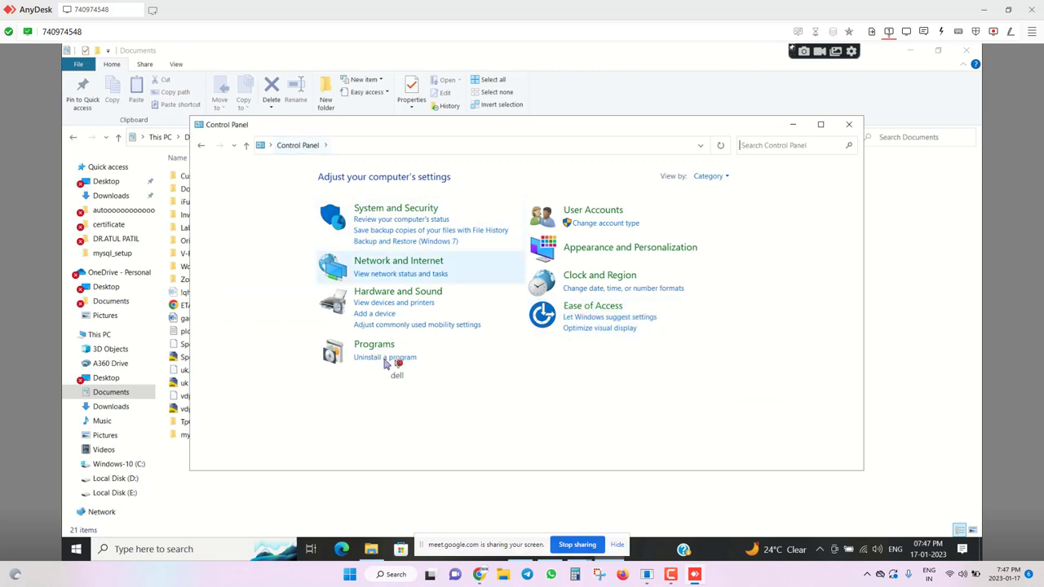
Open the installed-programs list, filter by 'tp' and uninstall TPC_PRD.
{"action": "left_click", "coordinate": [390, 359]}
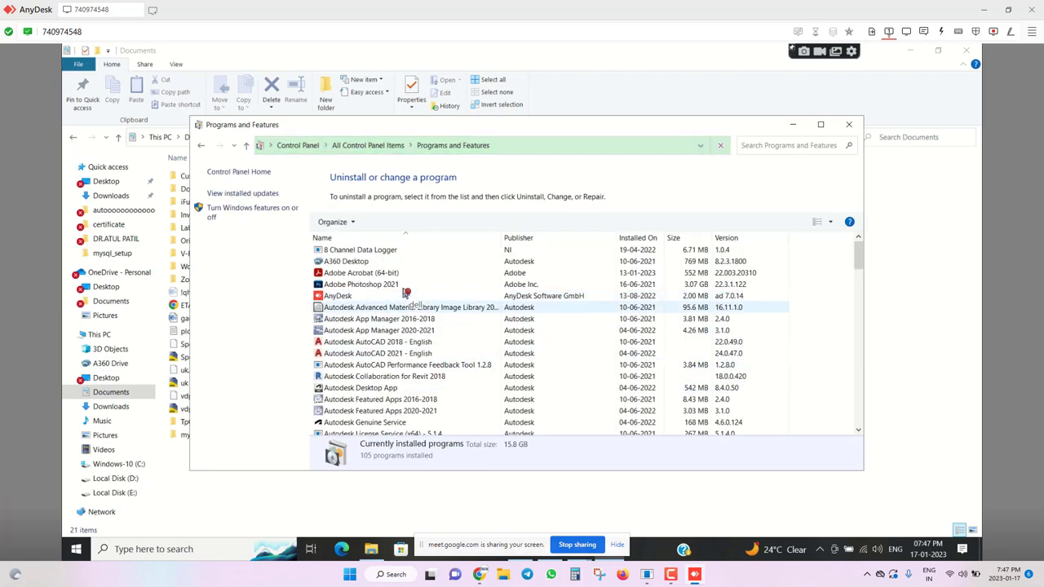
{"action": "type", "text": "tp"}
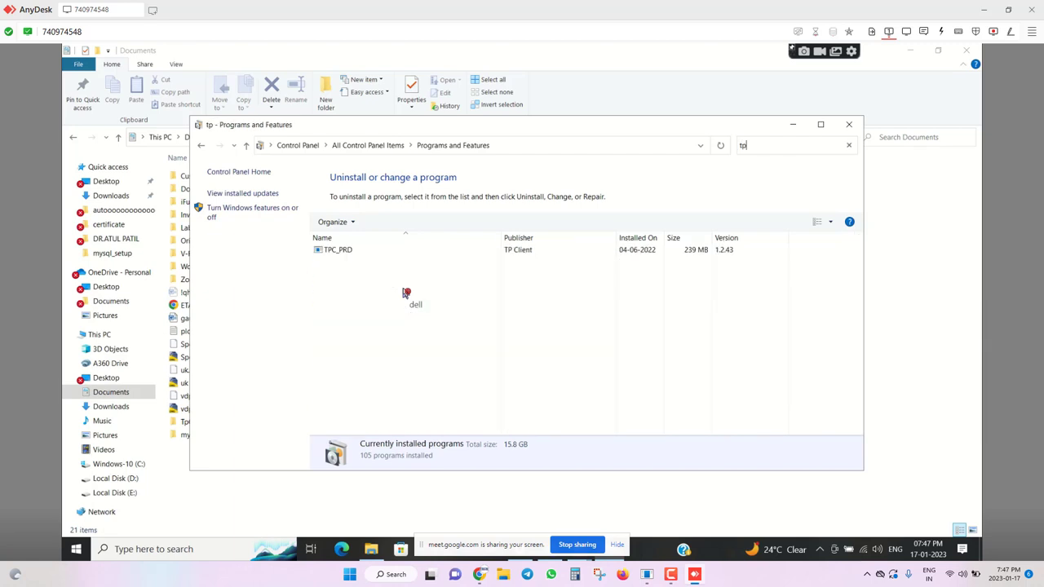
{"action": "key", "text": "Down"}
{"action": "key", "text": "shift+F10"}
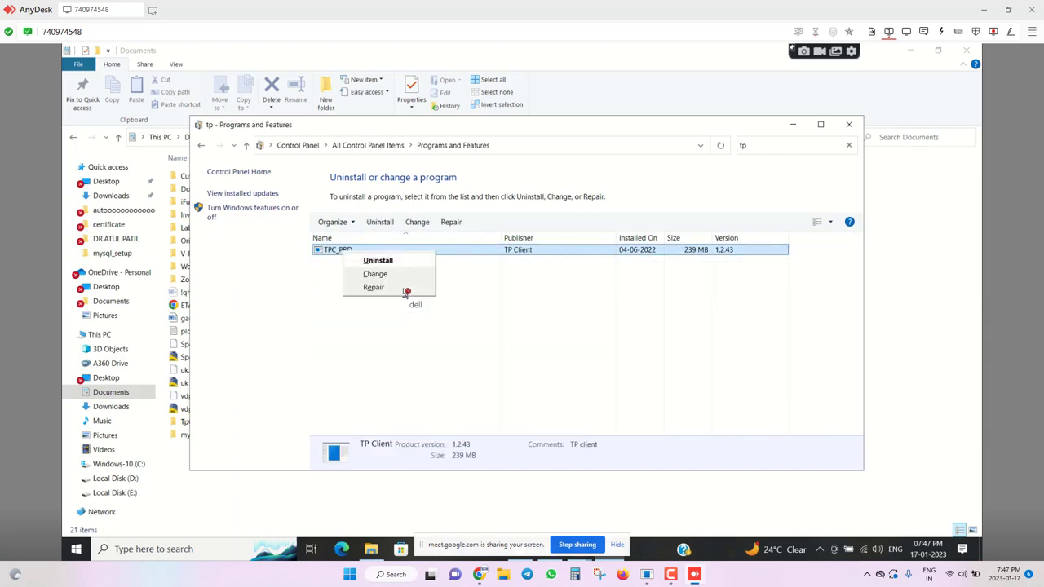
{"action": "key", "text": "Return"}
{"action": "key", "text": "Return"}
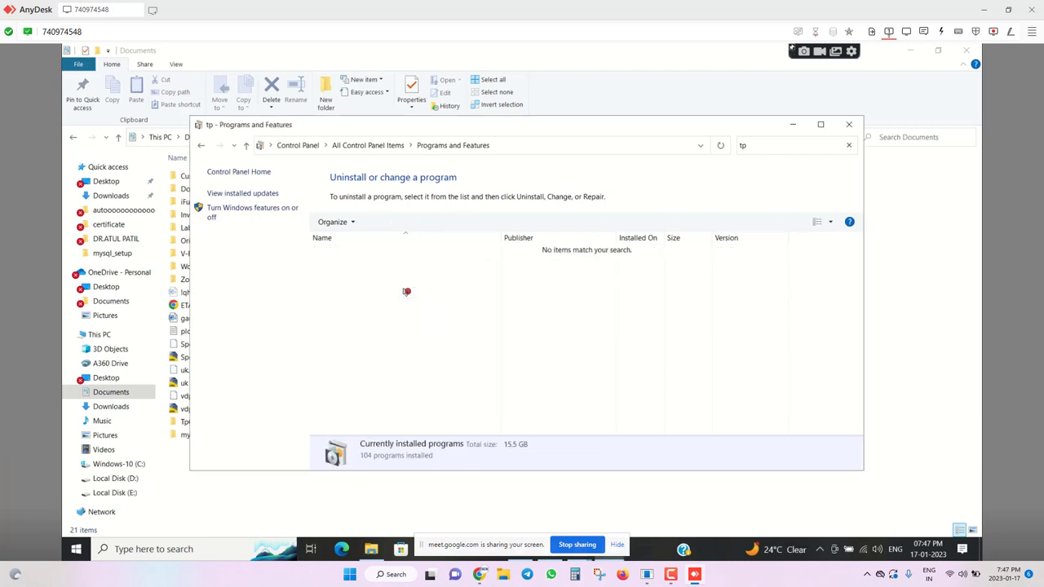
Filter the list by 'my' and choose Uninstall for MySQL Server 5.5.
{"action": "key", "text": "BackSpace"}
{"action": "key", "text": "BackSpace"}
{"action": "type", "text": "my"}
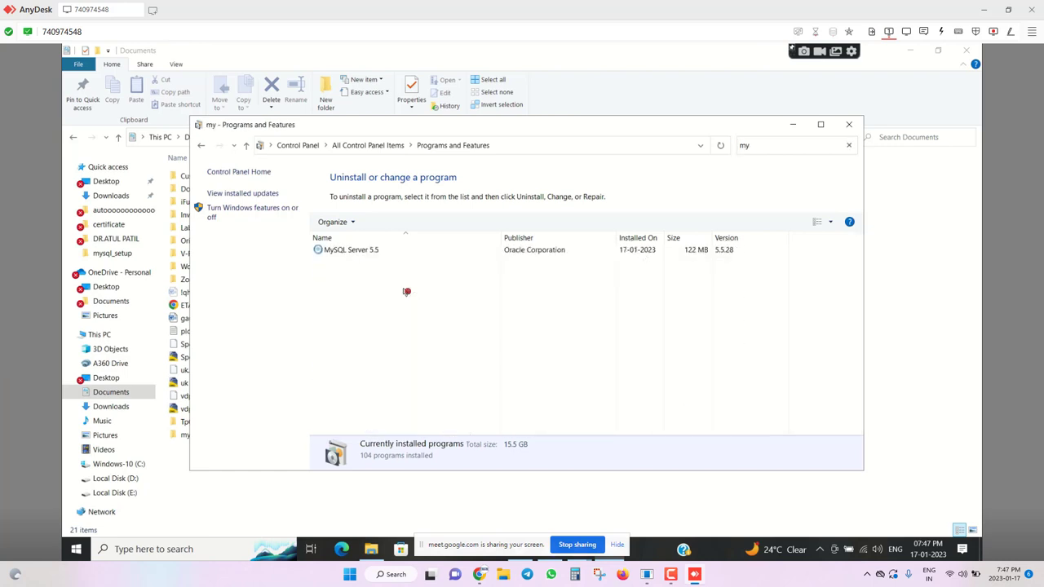
{"action": "key", "text": "shift+F10"}
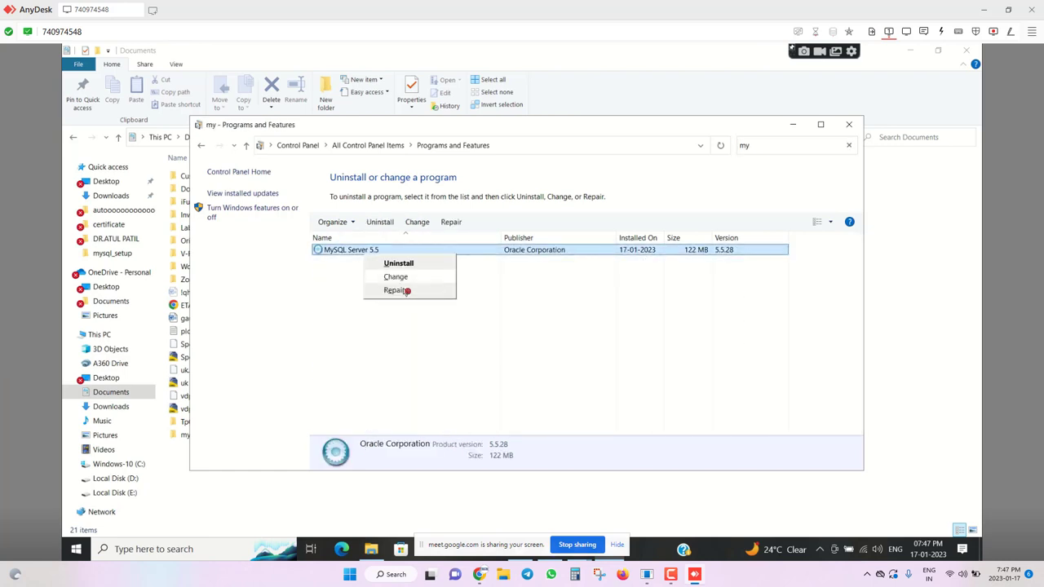
{"action": "key", "text": "Up"}
{"action": "key", "text": "Return"}
Confirm removal, approve the UAC prompt, and let setup close MySQL applications automatically.
{"action": "key", "text": "y"}
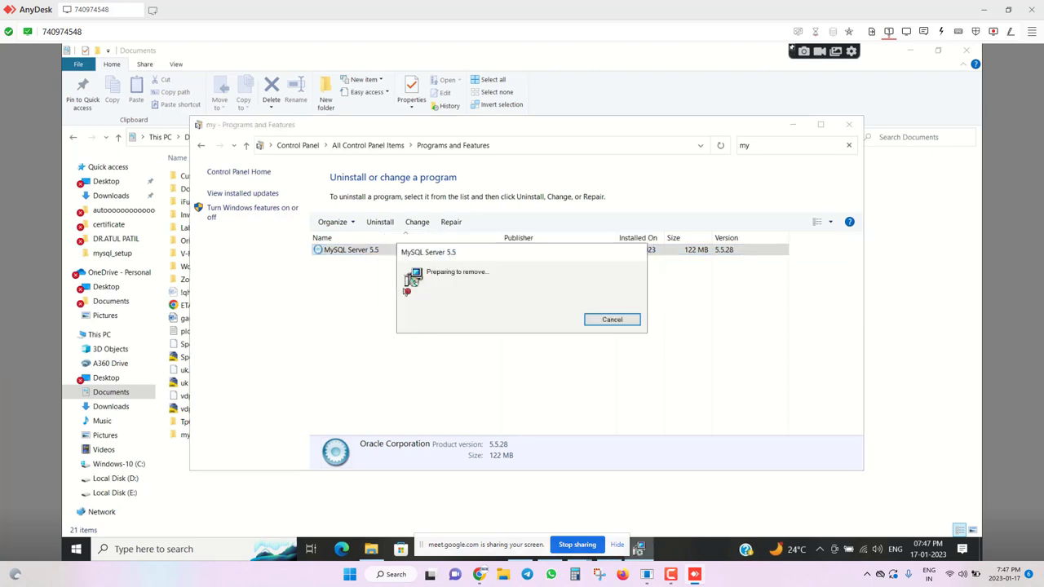
{"action": "key", "text": "alt+y"}
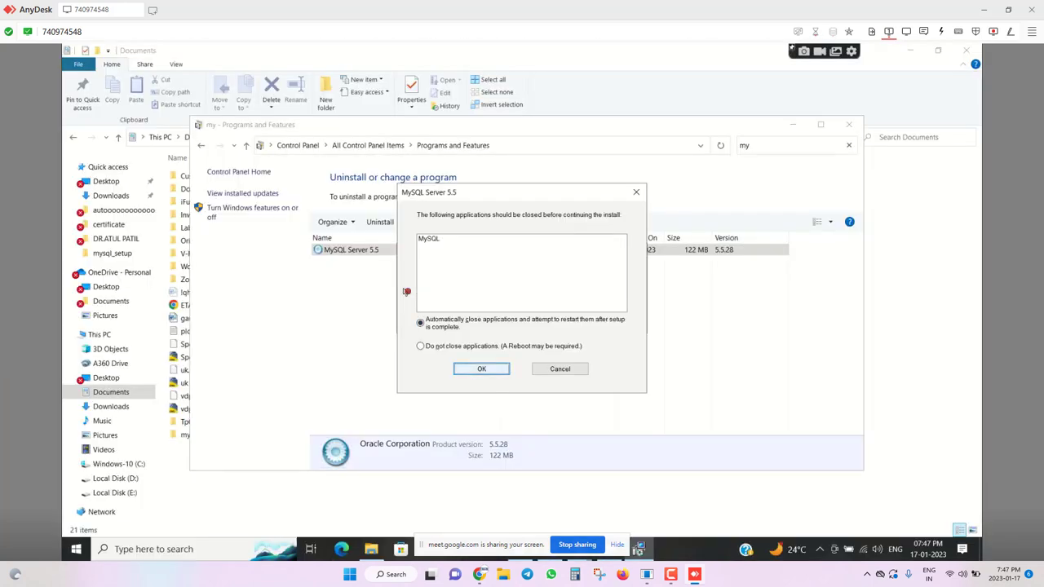
{"action": "key", "text": "Return"}
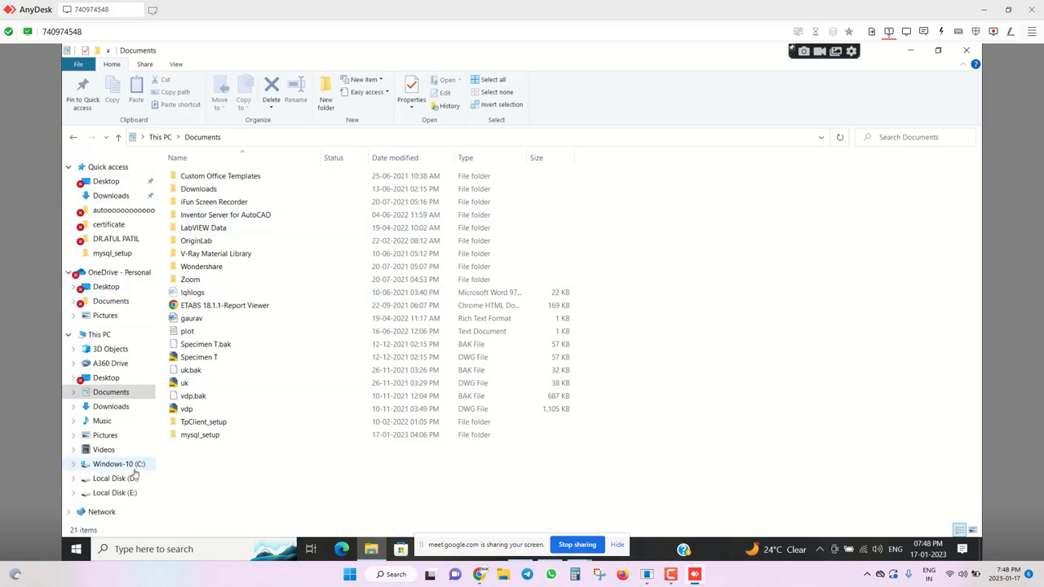
Open a new Explorer window and go to This PC > Windows-10 (C:) > Program Files.
{"action": "left_click", "coordinate": [136, 467]}
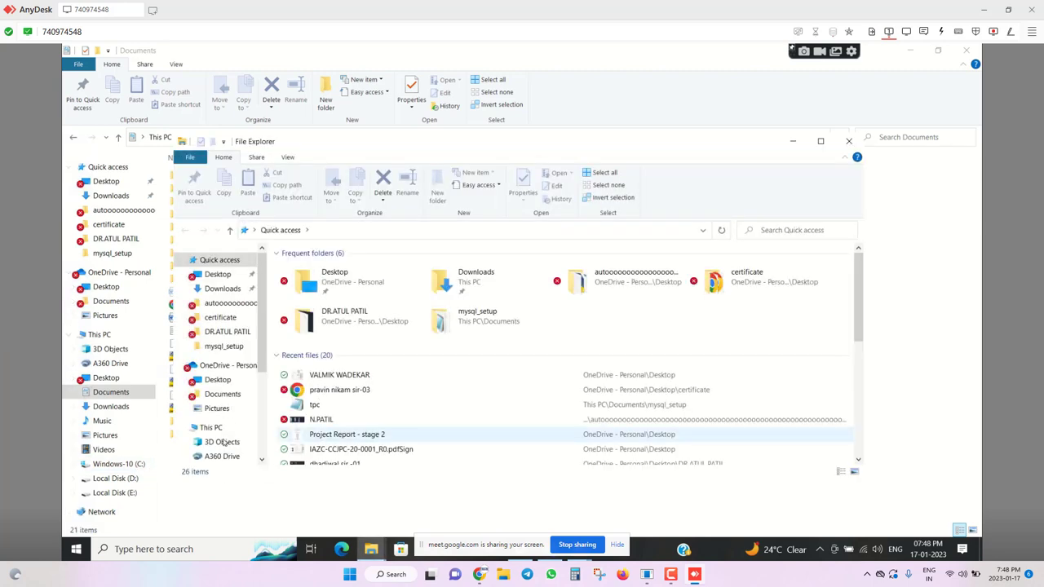
{"action": "scroll", "coordinate": [224, 398], "scroll_direction": "down", "scroll_amount": 2}
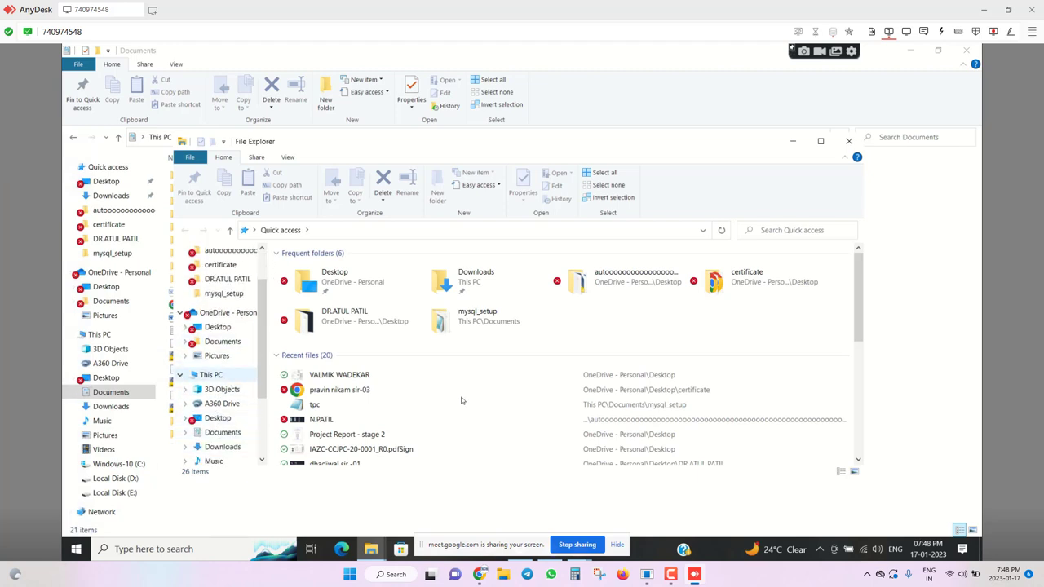
{"action": "left_click", "coordinate": [214, 374]}
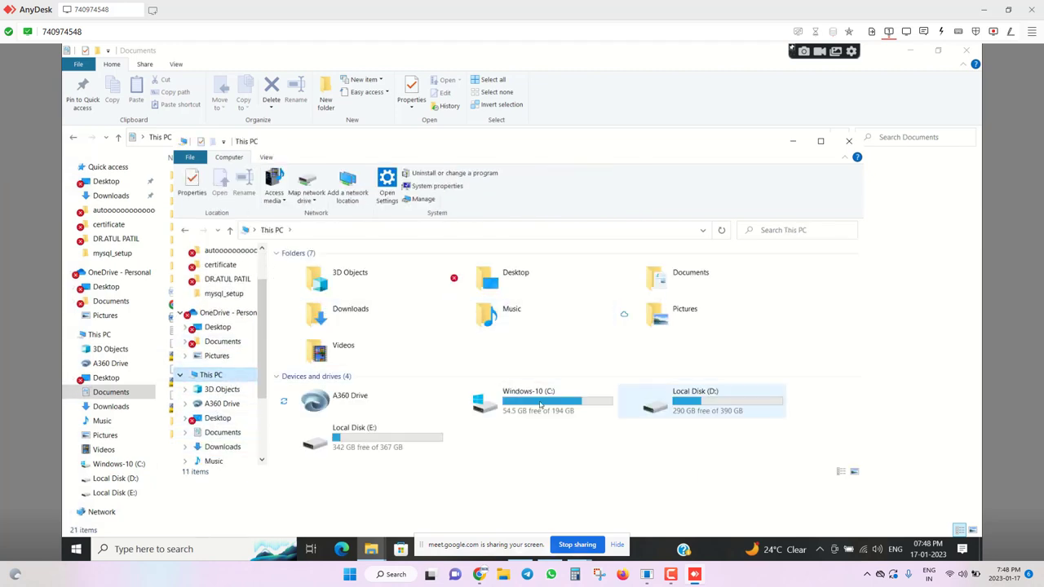
{"action": "left_click", "coordinate": [539, 404]}
{"action": "double_click", "coordinate": [539, 404]}
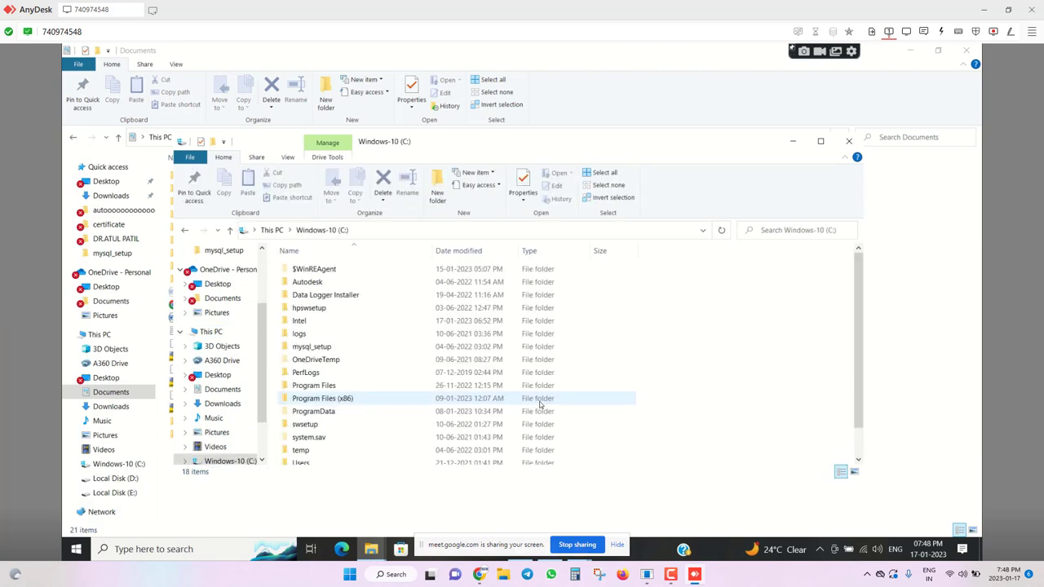
{"action": "double_click", "coordinate": [314, 386]}
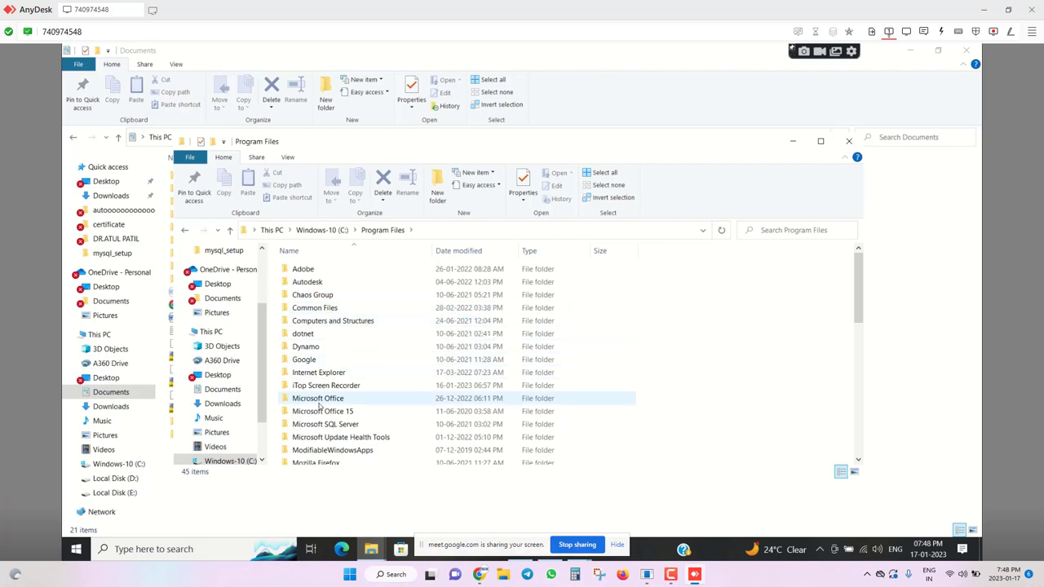
Check the TP Client folder's TPC_PRD contents, then delete the TP Client folder.
{"action": "scroll", "coordinate": [319, 405], "scroll_direction": "down", "scroll_amount": 2}
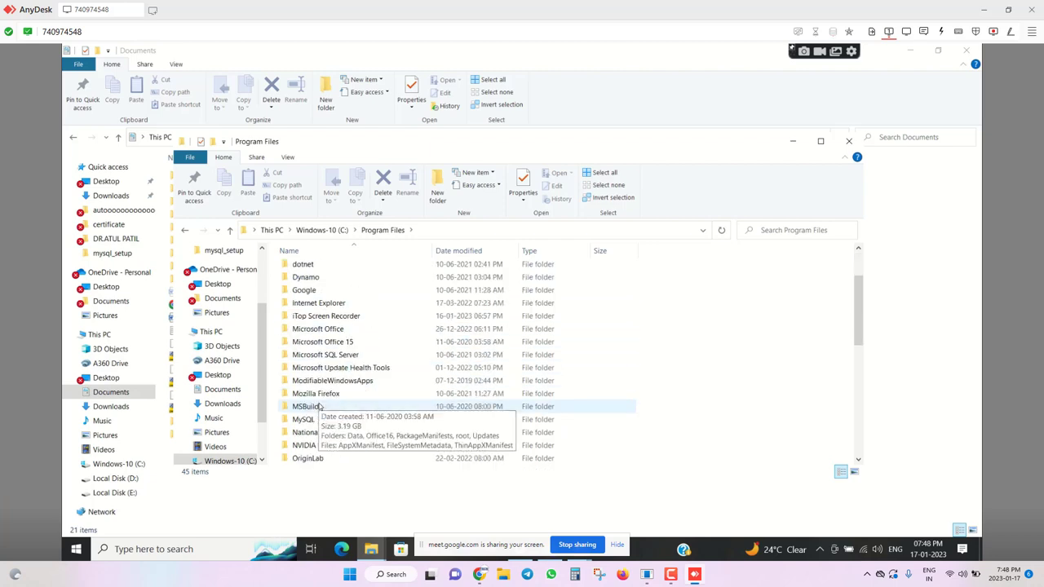
{"action": "key", "text": "t"}
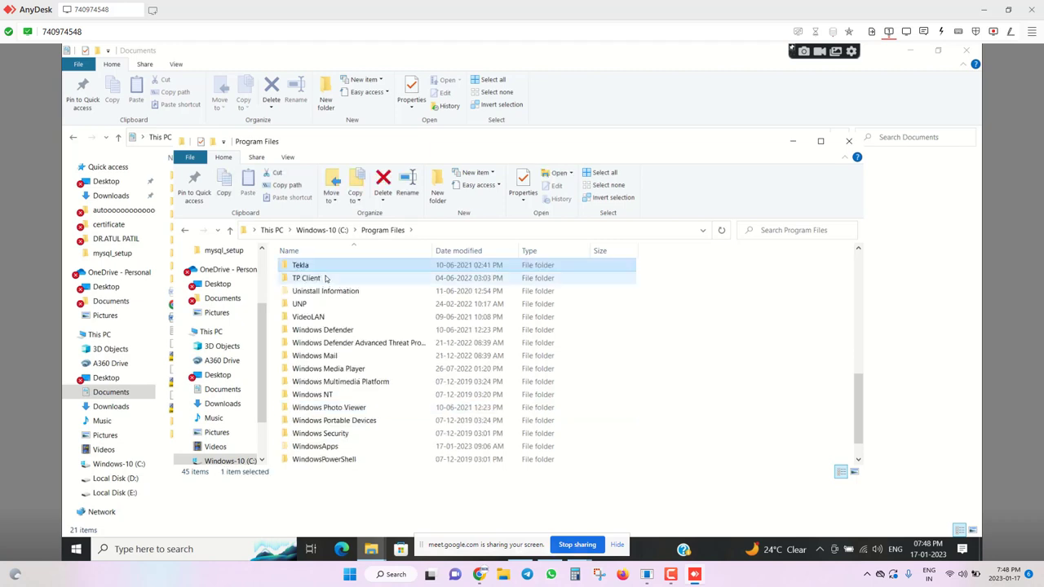
{"action": "left_click", "coordinate": [325, 278]}
{"action": "right_click", "coordinate": [325, 278]}
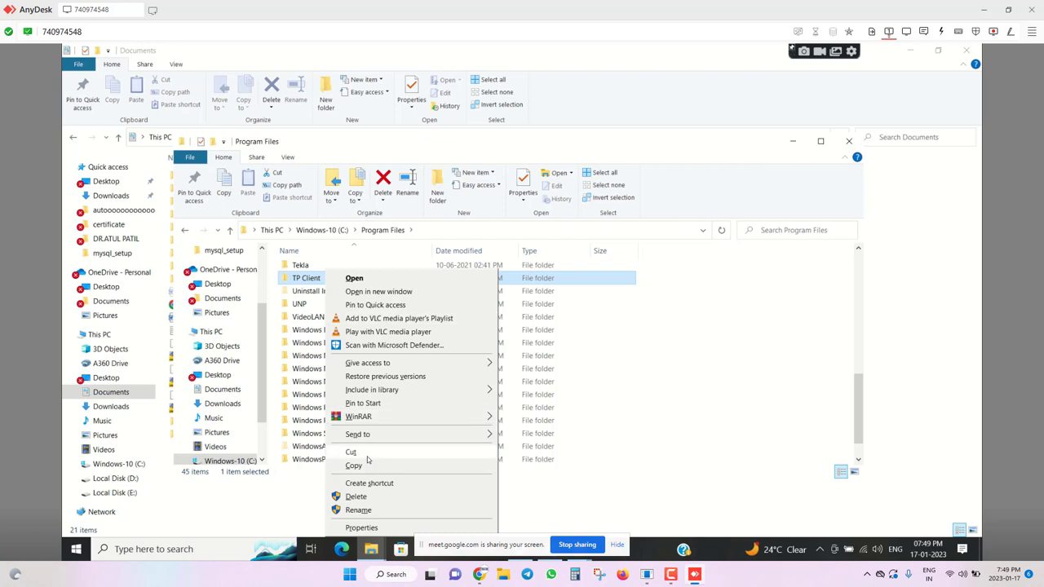
{"action": "double_click", "coordinate": [290, 280]}
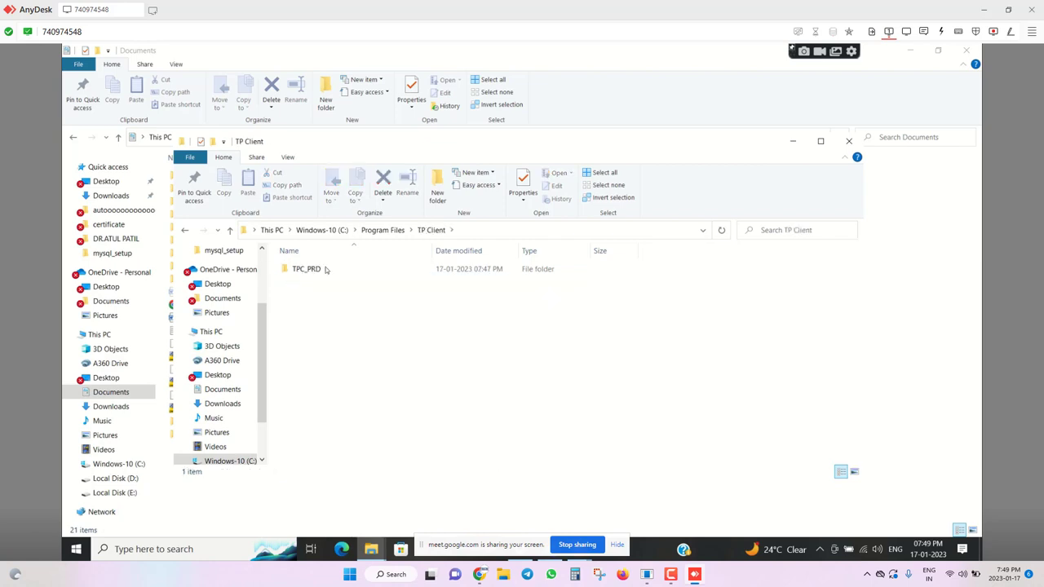
{"action": "double_click", "coordinate": [325, 270]}
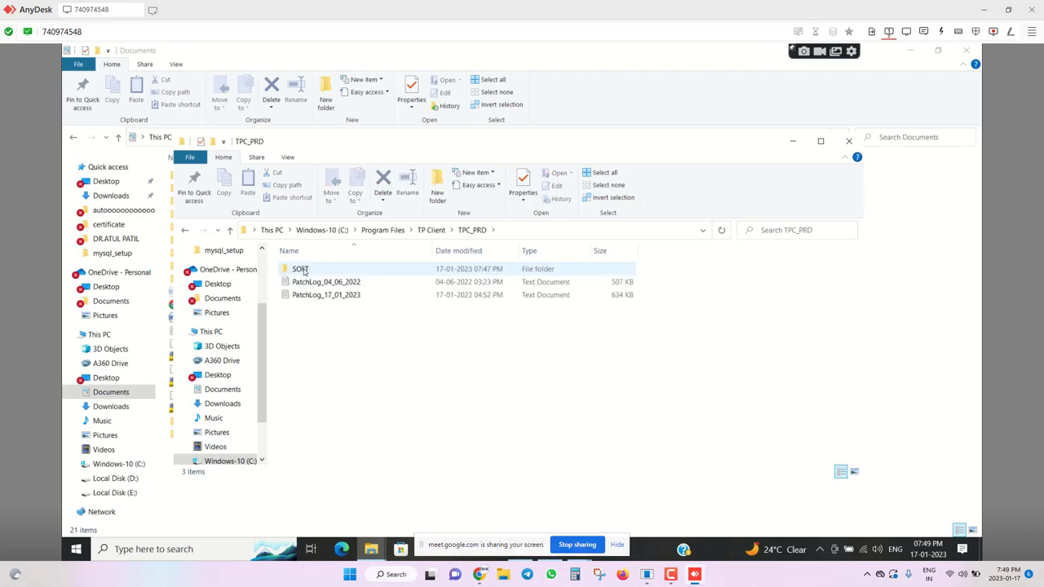
{"action": "left_click", "coordinate": [230, 230]}
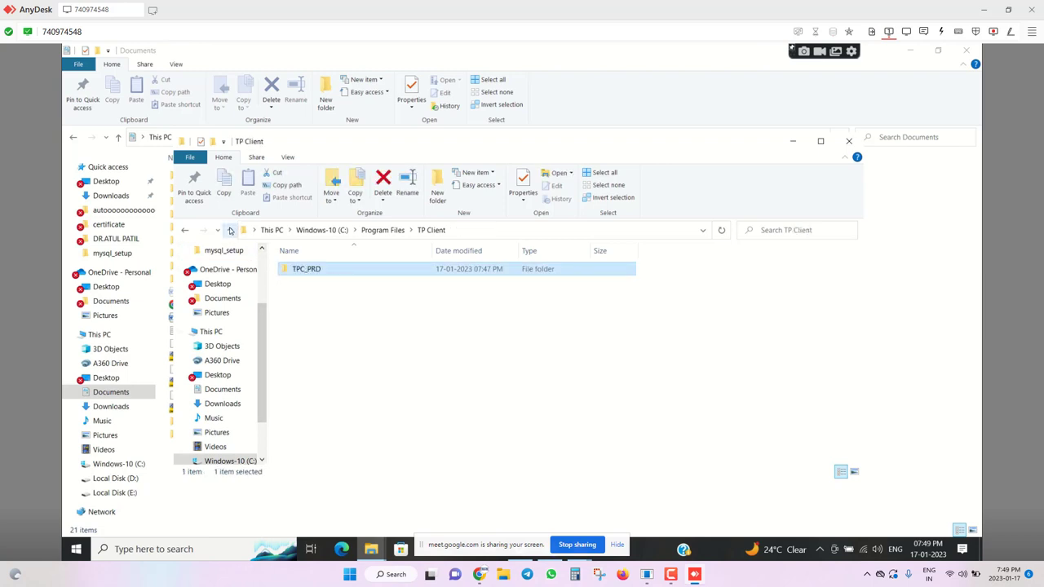
{"action": "left_click", "coordinate": [230, 230]}
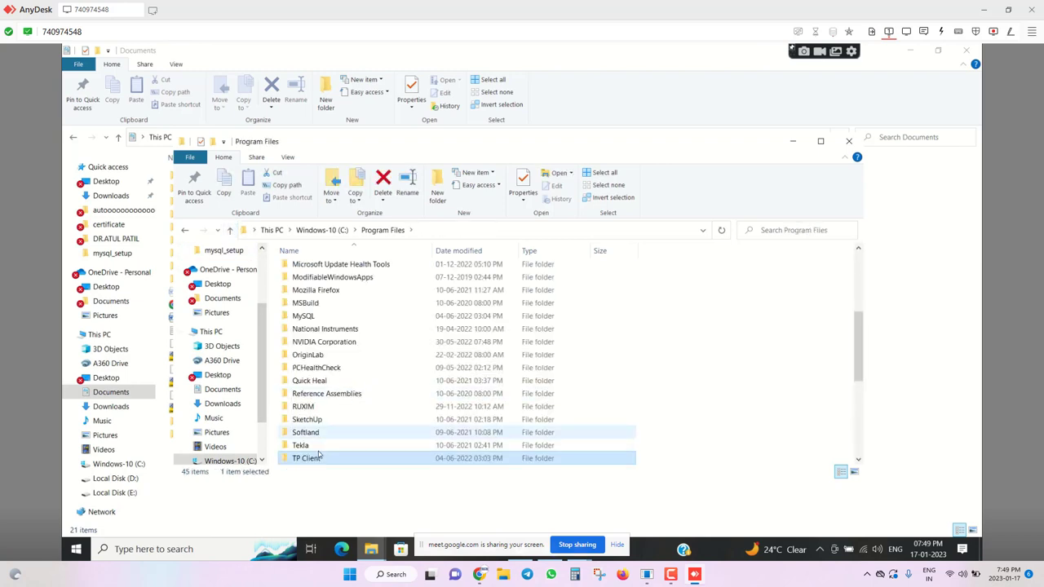
{"action": "scroll", "coordinate": [327, 450], "scroll_direction": "down", "scroll_amount": 2}
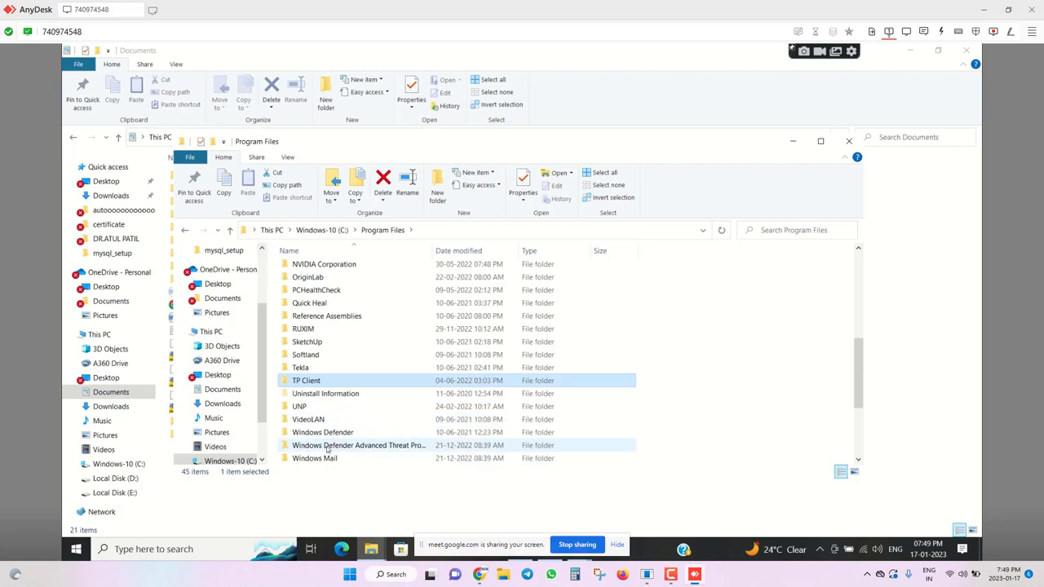
{"action": "right_click", "coordinate": [340, 385]}
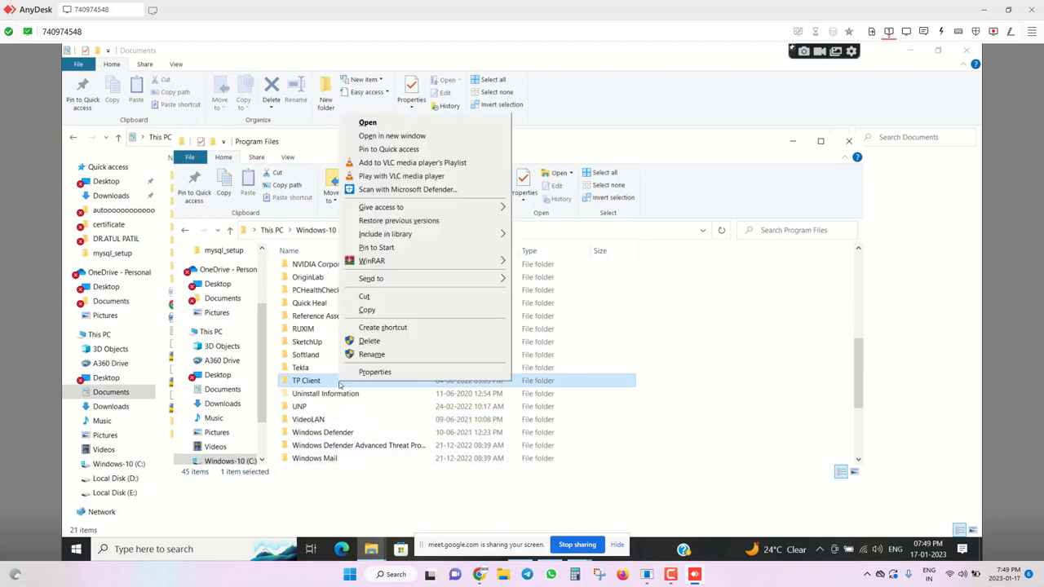
{"action": "left_click", "coordinate": [373, 341]}
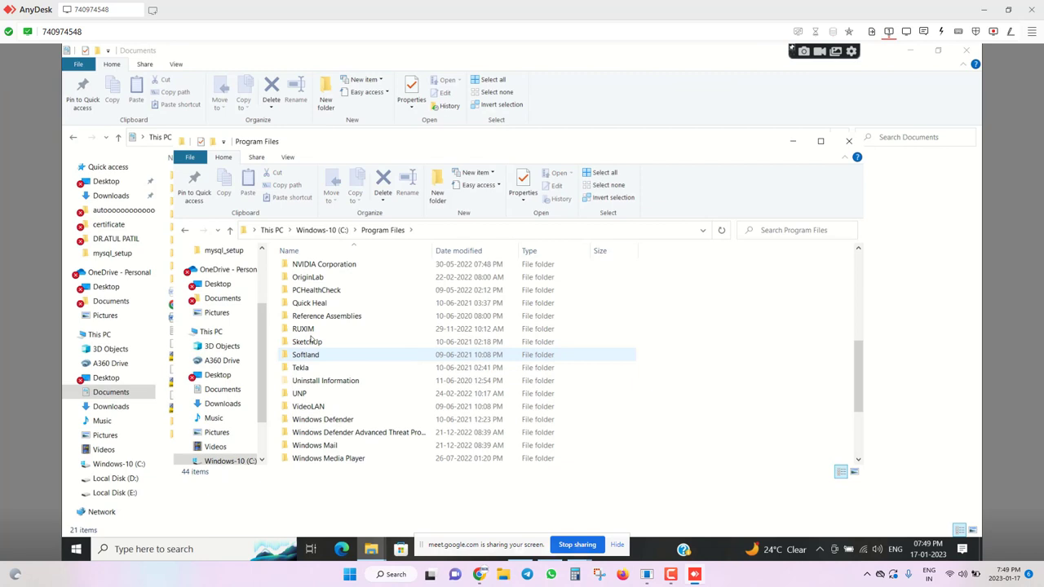
Delete the MySQL folder from Program Files and close the window.
{"action": "scroll", "coordinate": [375, 335], "scroll_direction": "up", "scroll_amount": 3}
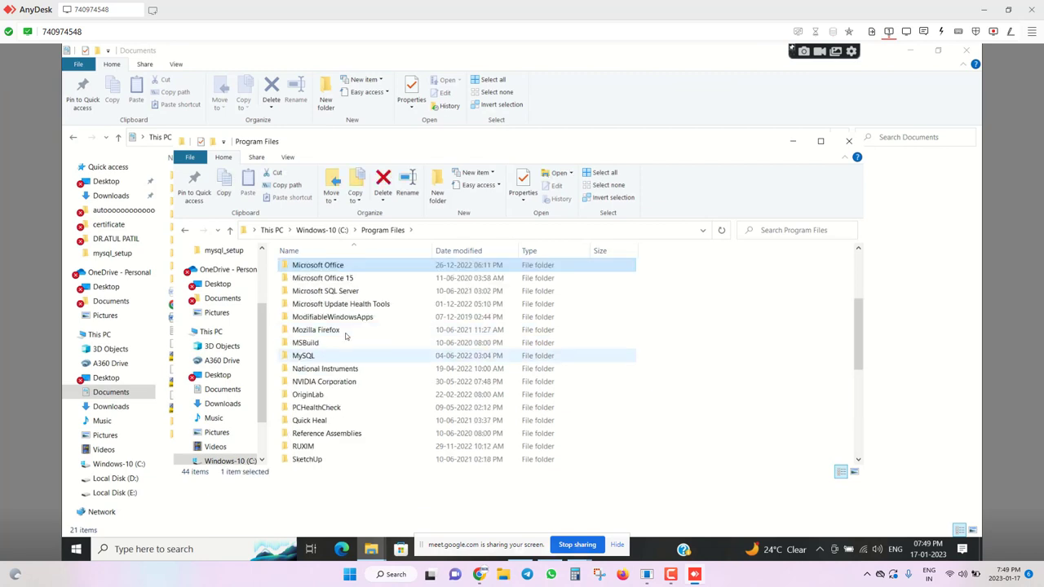
{"action": "left_click", "coordinate": [316, 330]}
{"action": "left_click", "coordinate": [309, 357]}
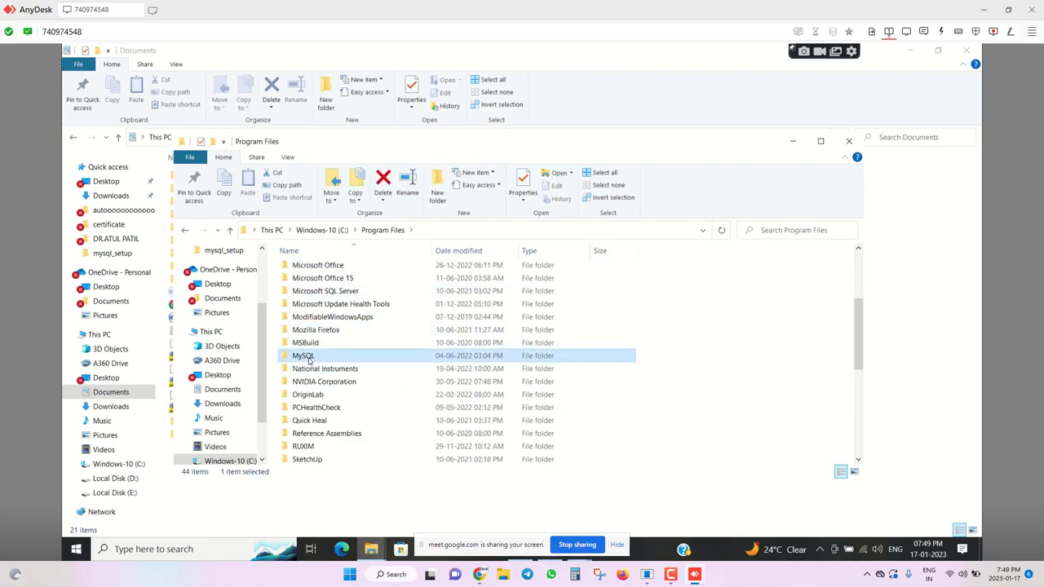
{"action": "right_click", "coordinate": [309, 361]}
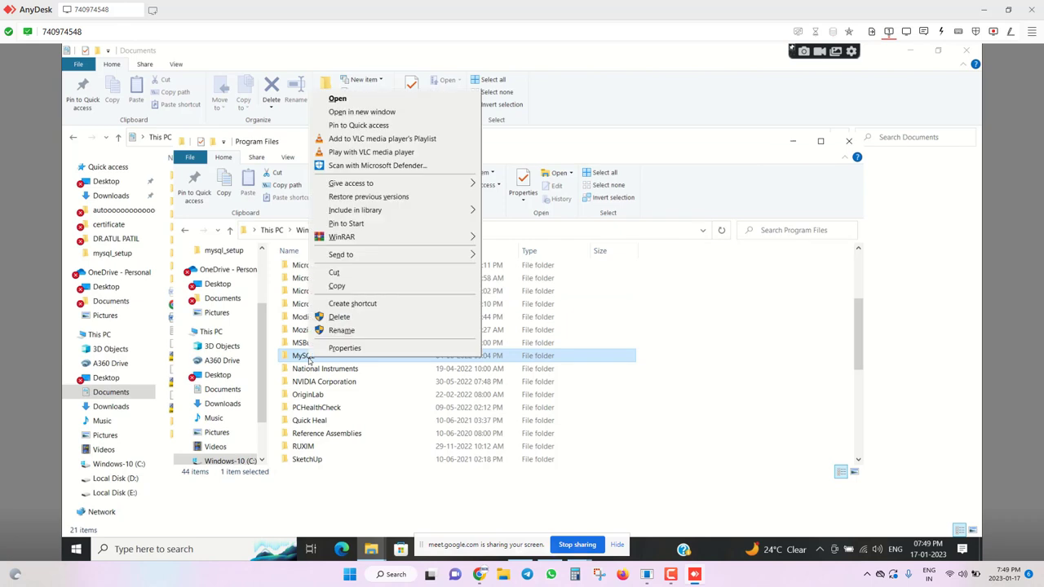
{"action": "left_click", "coordinate": [342, 316]}
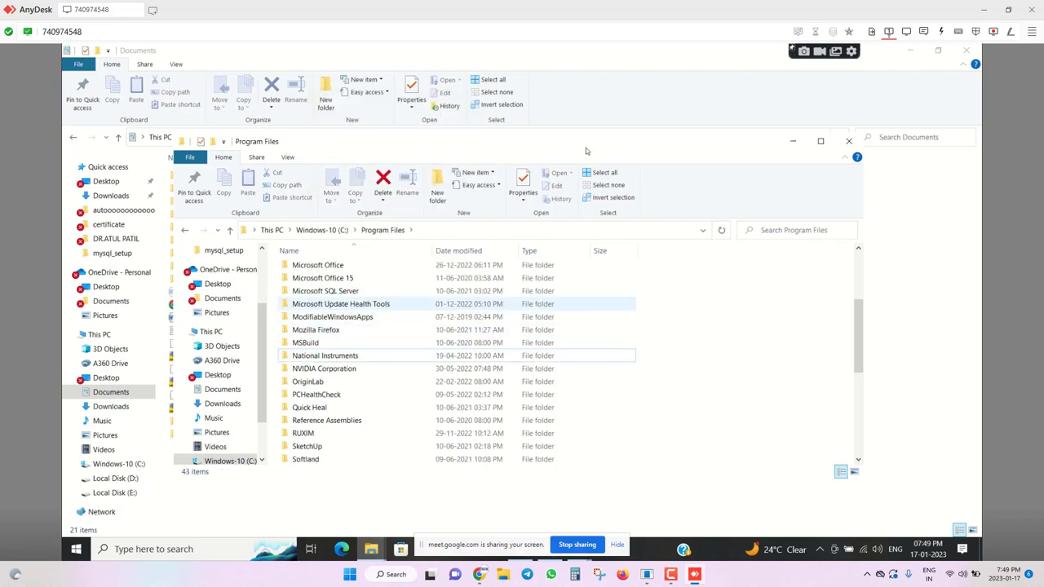
{"action": "left_click", "coordinate": [847, 143]}
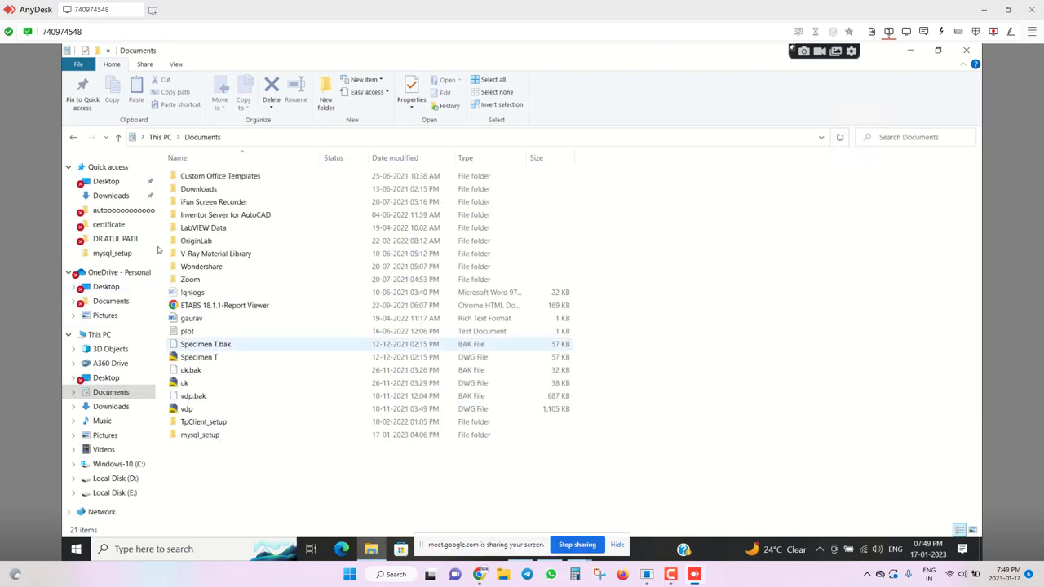
Minimize and restore the Documents window, then open the TpClient_setup folder.
{"action": "mouse_move", "coordinate": [480, 551]}
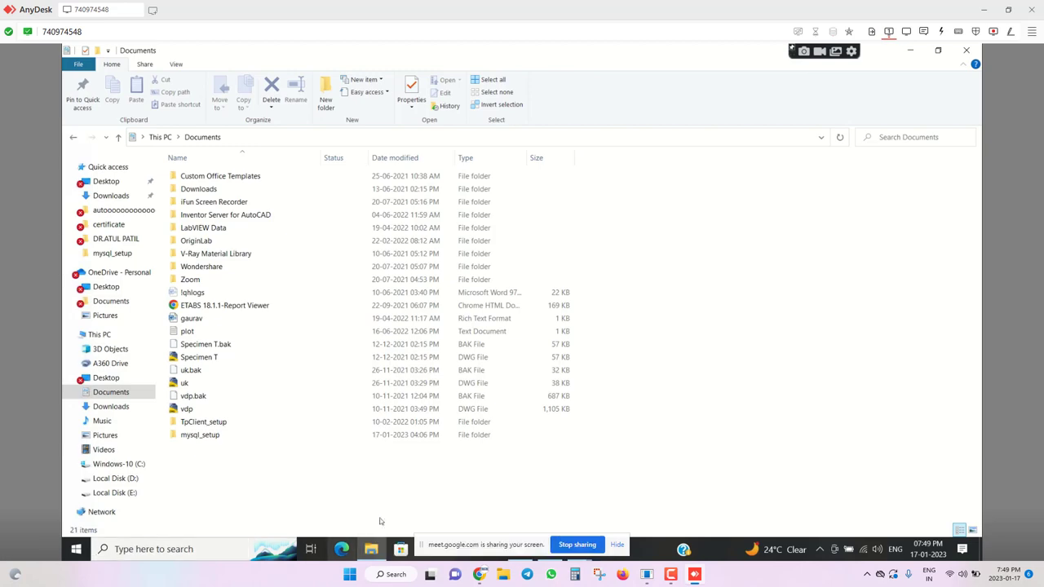
{"action": "left_click", "coordinate": [371, 549]}
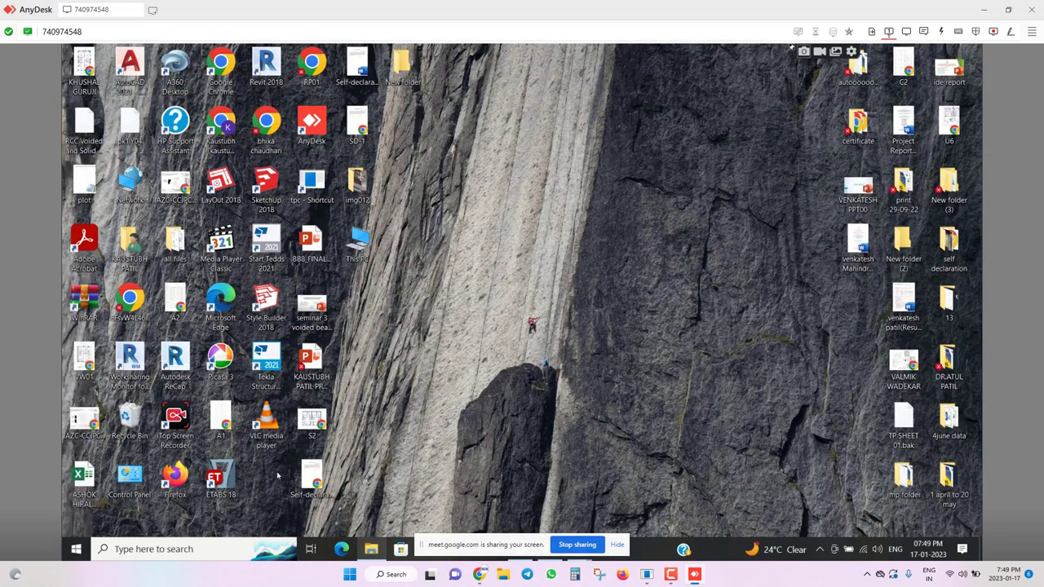
{"action": "left_click", "coordinate": [369, 549]}
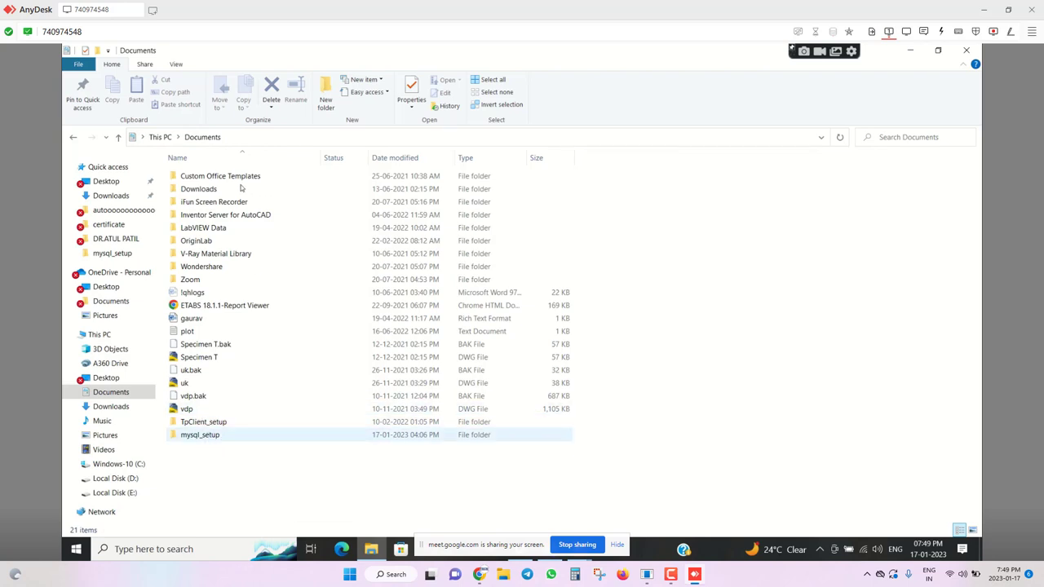
{"action": "double_click", "coordinate": [204, 422]}
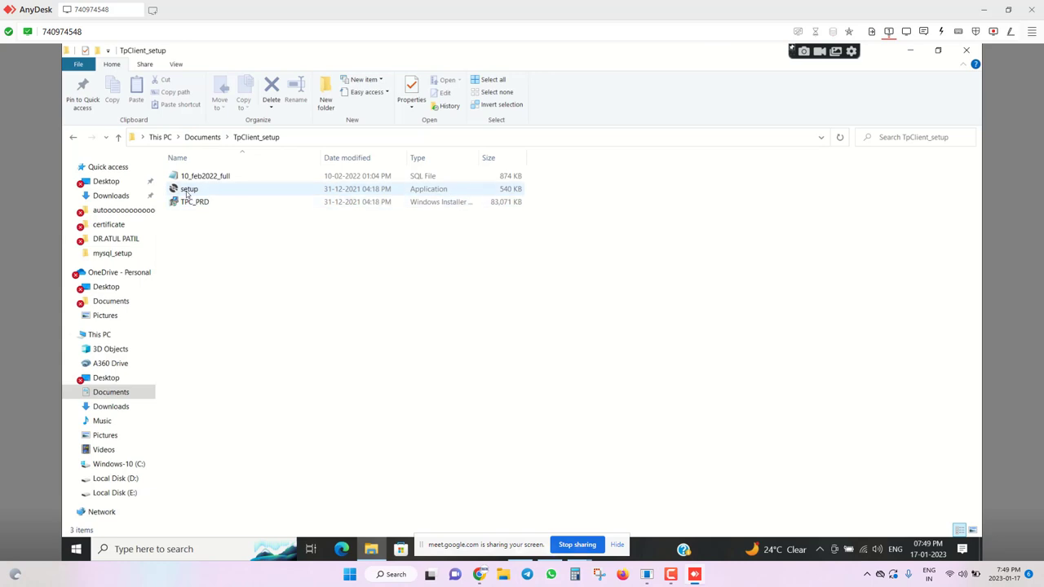
Install TPC_PRD with default settings, approving the UAC prompt, and close the installer.
{"action": "double_click", "coordinate": [187, 189]}
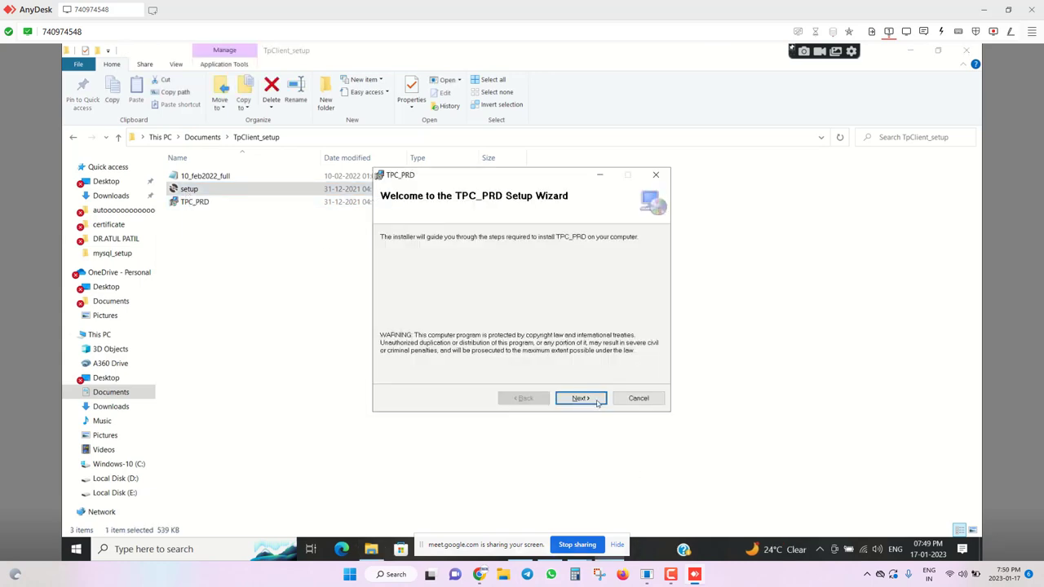
{"action": "left_click", "coordinate": [579, 398]}
{"action": "left_click", "coordinate": [580, 398]}
{"action": "left_click", "coordinate": [596, 402]}
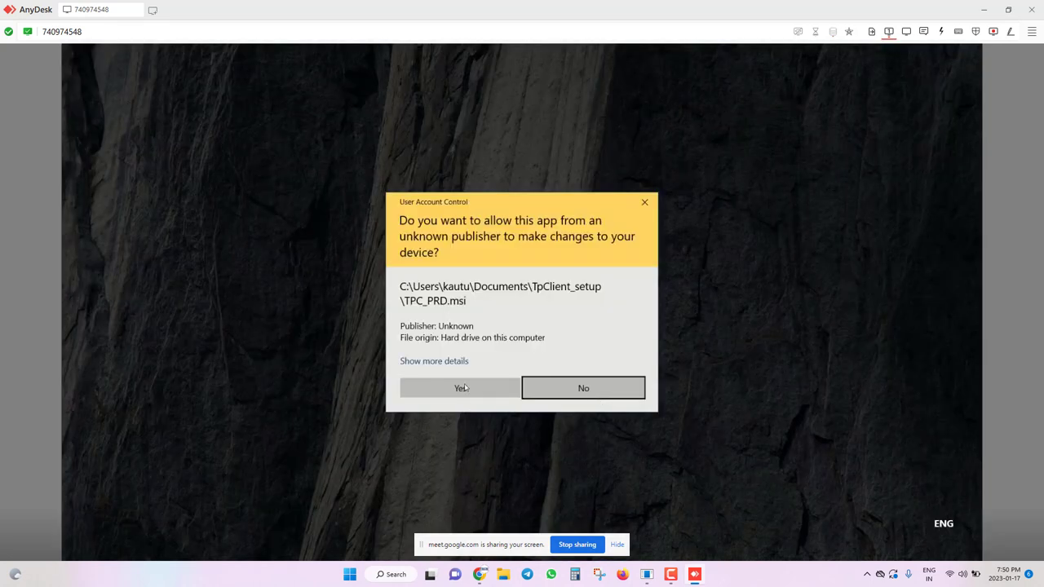
{"action": "left_click", "coordinate": [462, 387]}
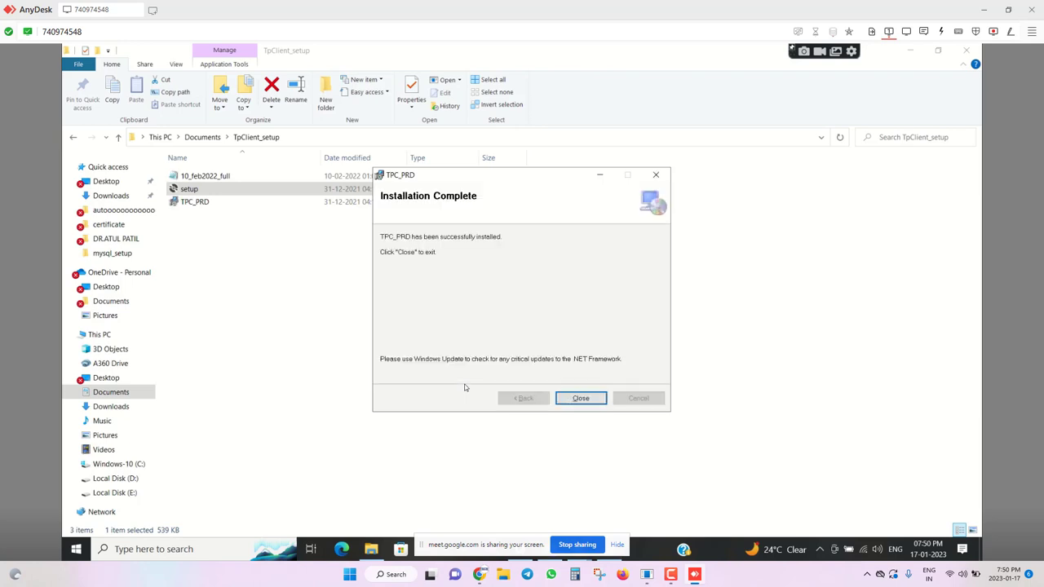
{"action": "left_click", "coordinate": [581, 398]}
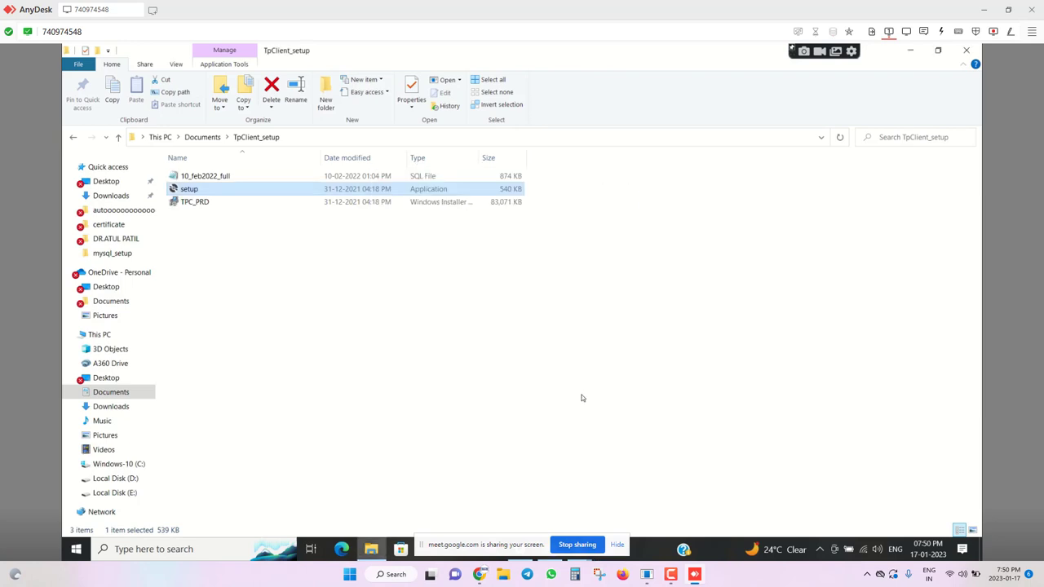
Rerun TPC_PRD.msi to repair it, close the wizard, and return to Documents.
{"action": "double_click", "coordinate": [184, 204]}
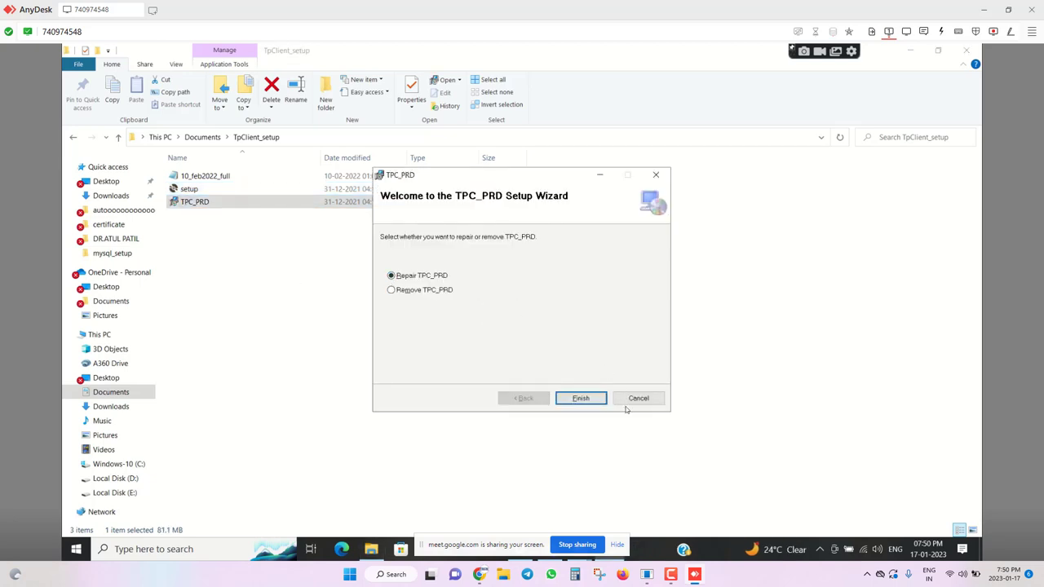
{"action": "left_click", "coordinate": [580, 398]}
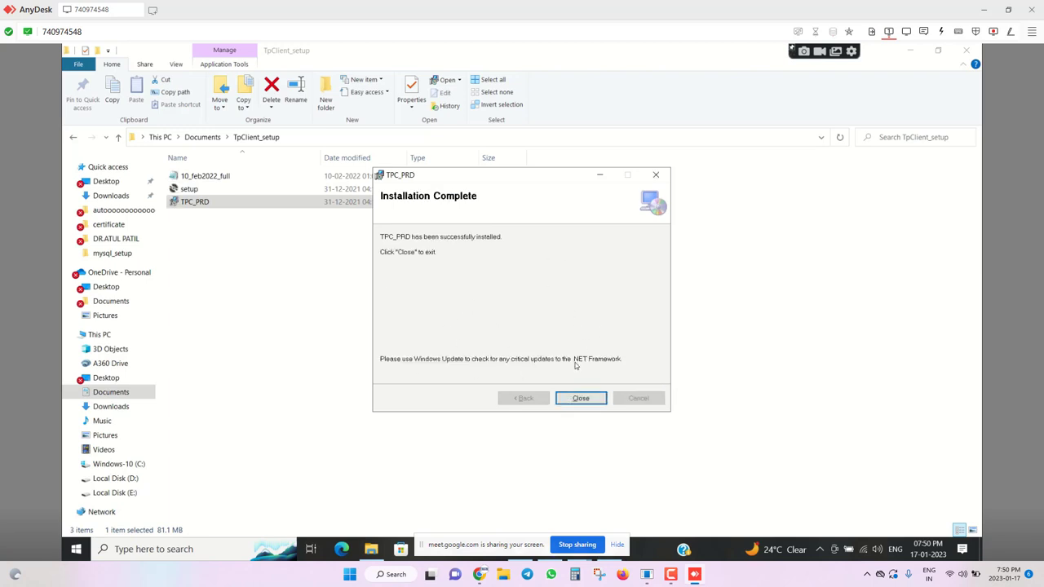
{"action": "left_click", "coordinate": [574, 399]}
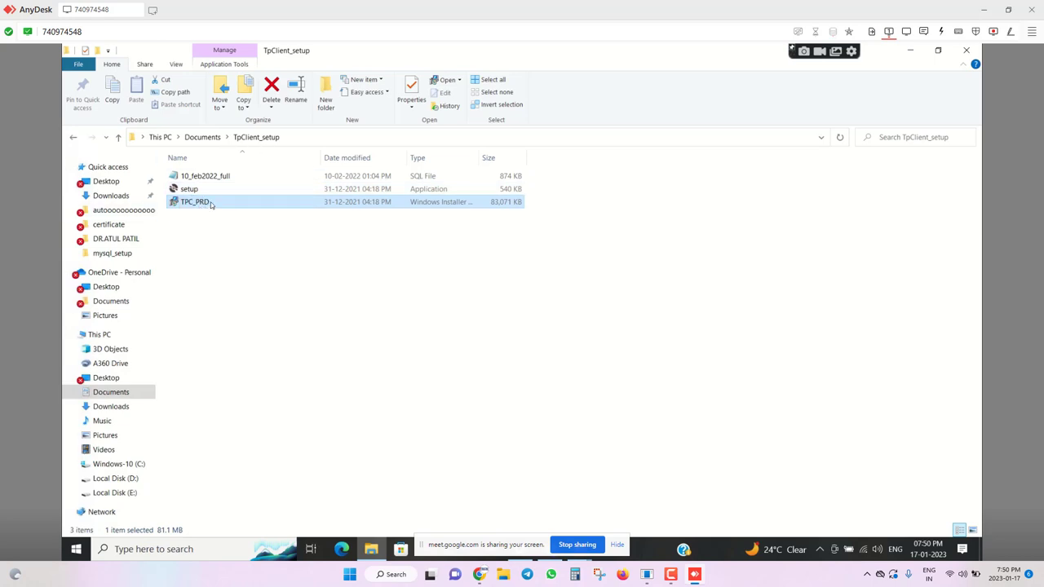
{"action": "left_click", "coordinate": [203, 137]}
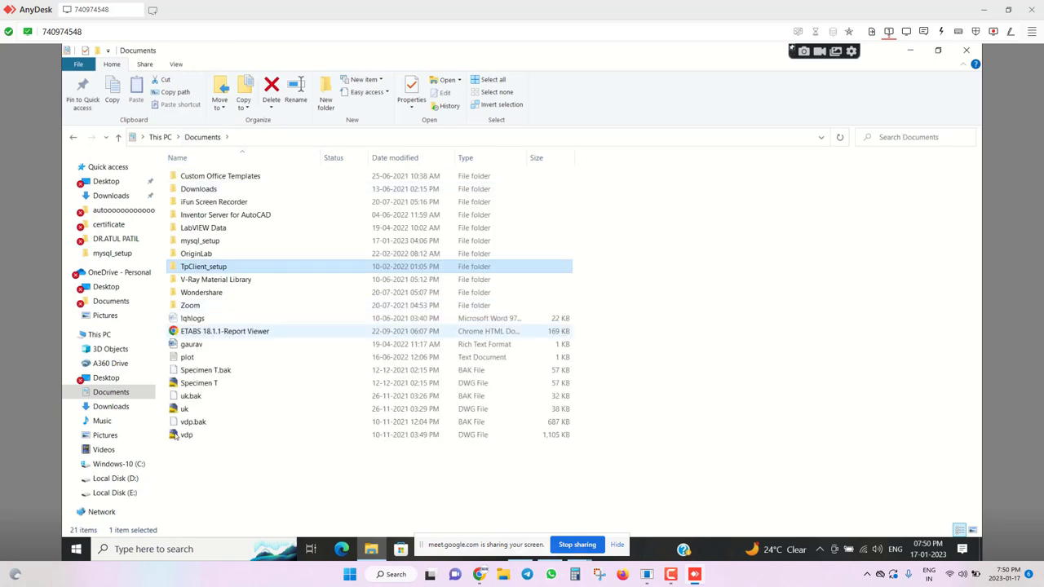
Delete mysql_install_log in mysql_setup and launch the mysql-5.5.28-winx64 installer.
{"action": "double_click", "coordinate": [210, 247]}
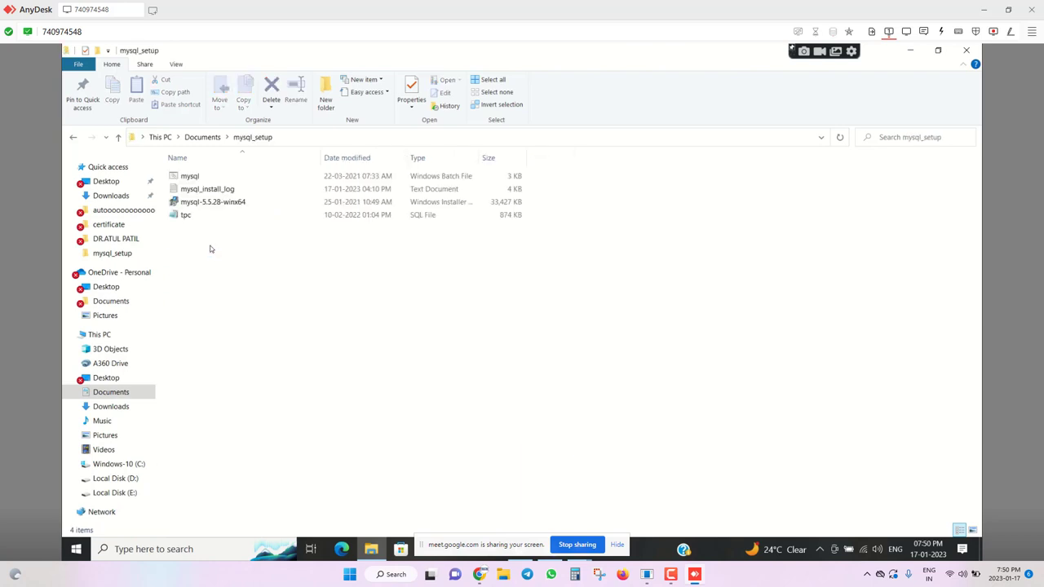
{"action": "left_click", "coordinate": [228, 190]}
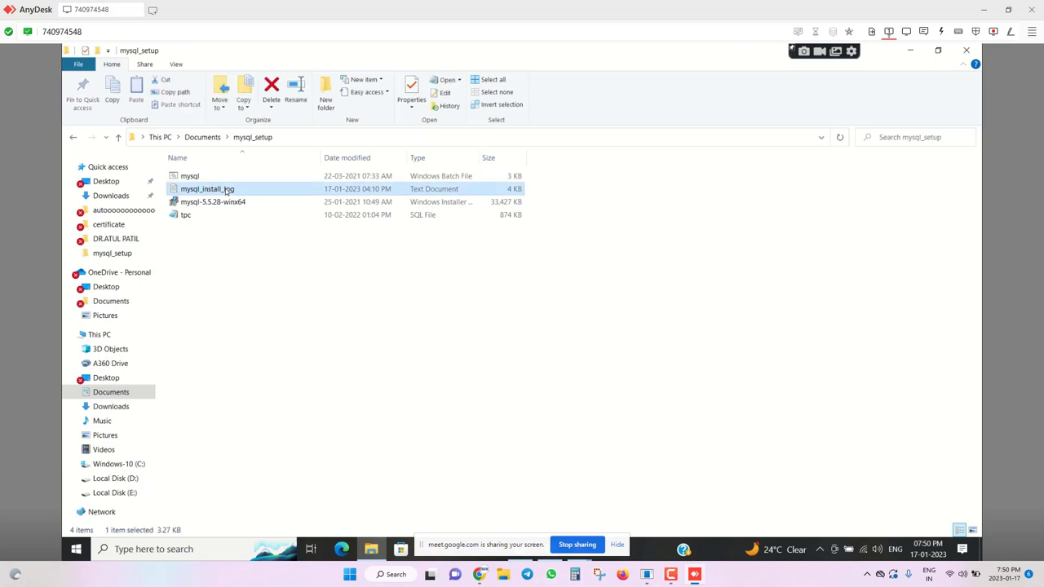
{"action": "key", "text": "Delete"}
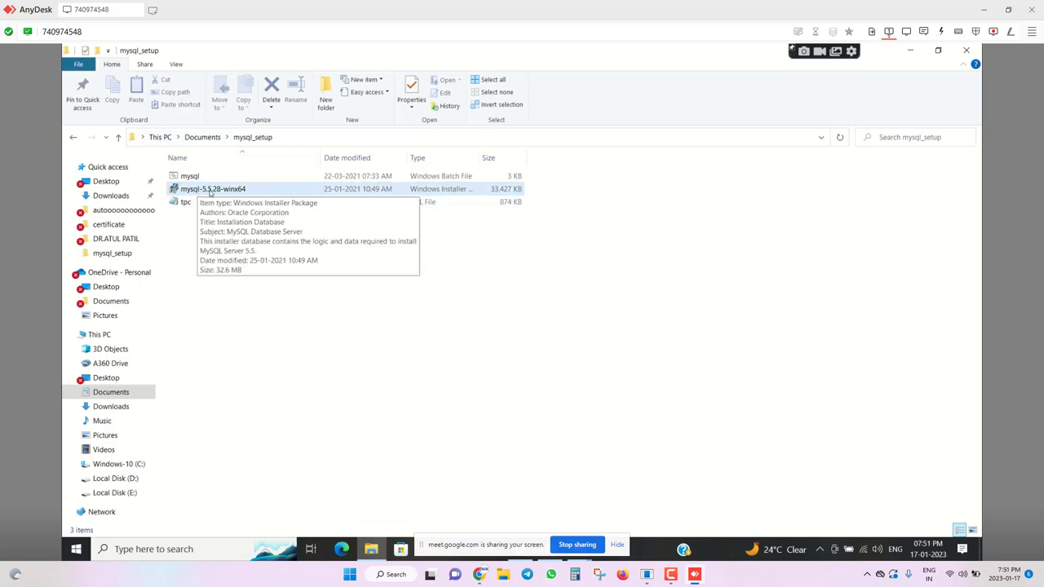
{"action": "double_click", "coordinate": [210, 191]}
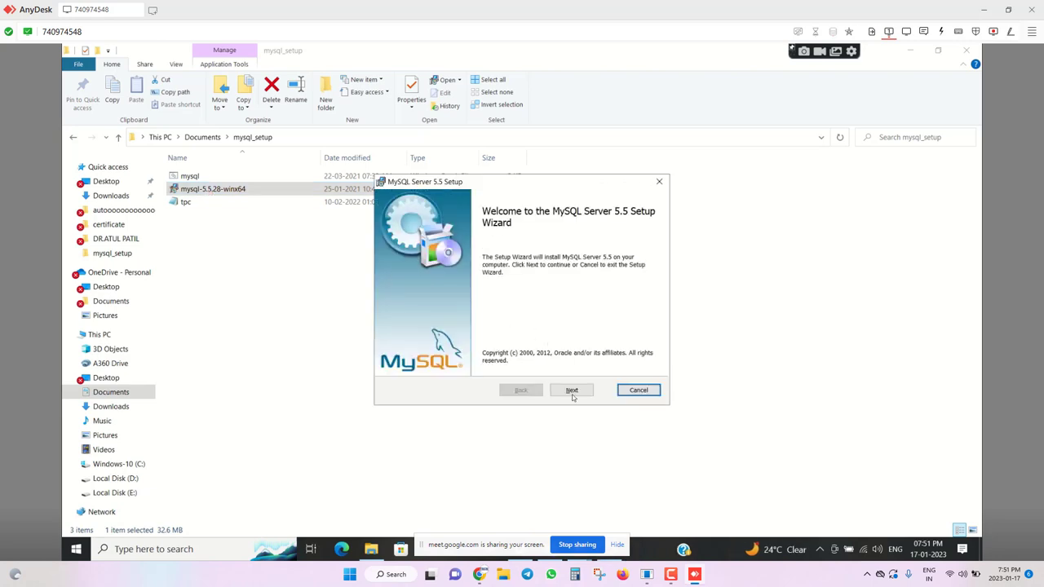
Accept the MySQL license, choose Typical setup, and install with UAC approval.
{"action": "left_click", "coordinate": [571, 390]}
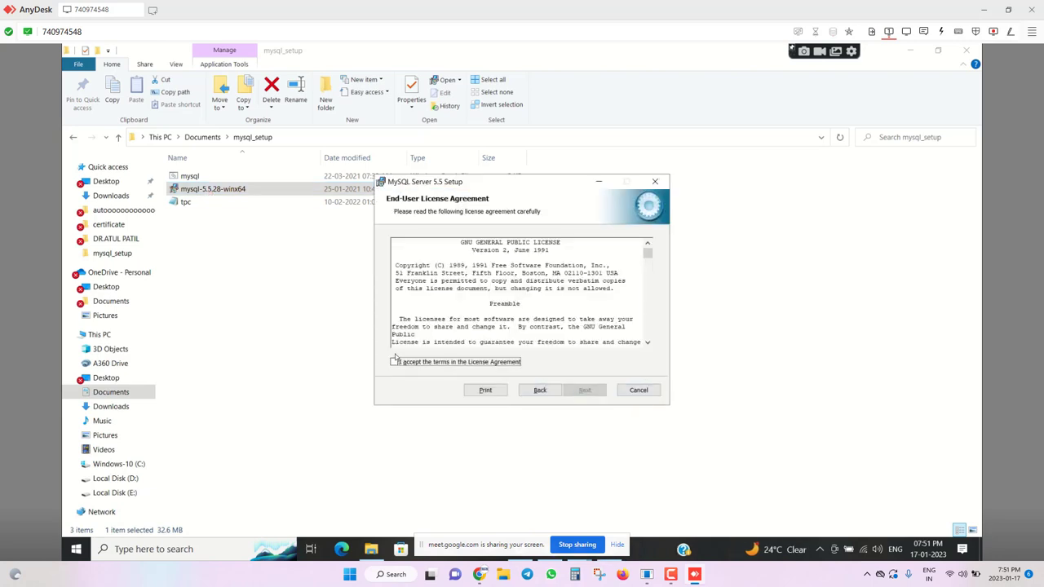
{"action": "left_click", "coordinate": [396, 363]}
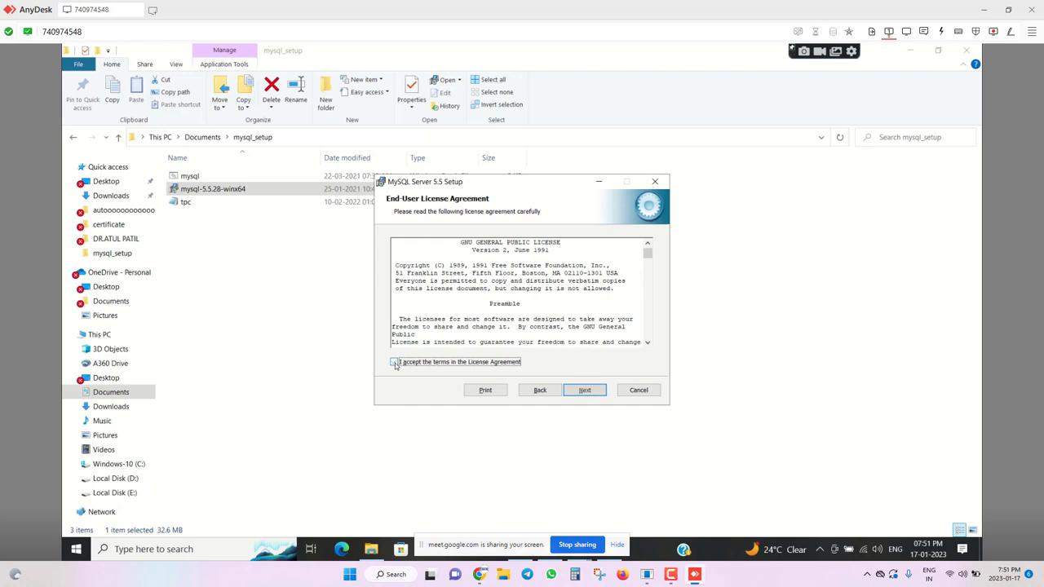
{"action": "left_click", "coordinate": [396, 363]}
{"action": "key", "text": "space"}
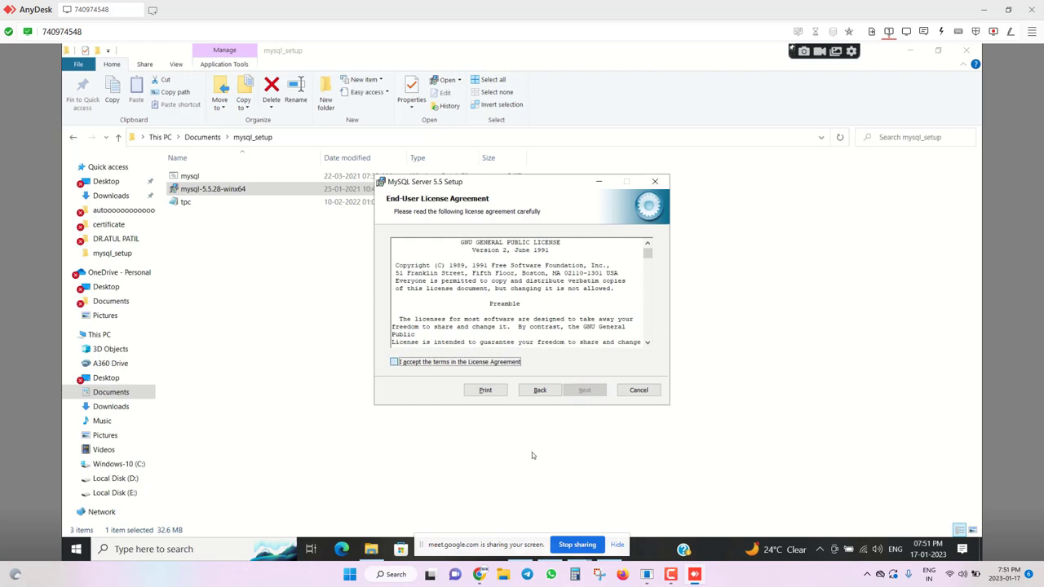
{"action": "left_click", "coordinate": [593, 392]}
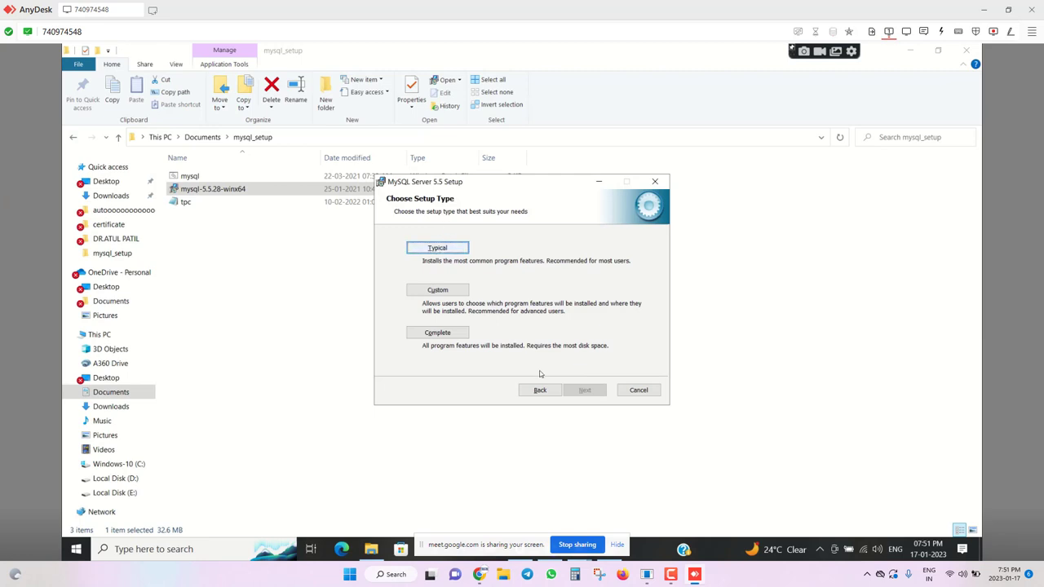
{"action": "left_click", "coordinate": [438, 245]}
{"action": "left_click", "coordinate": [574, 390]}
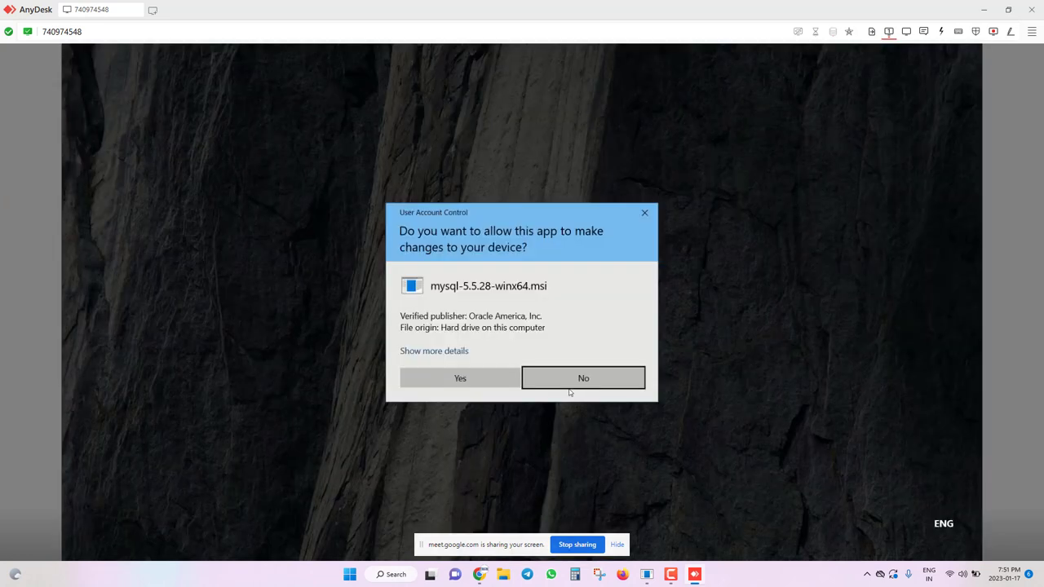
{"action": "left_click", "coordinate": [443, 380]}
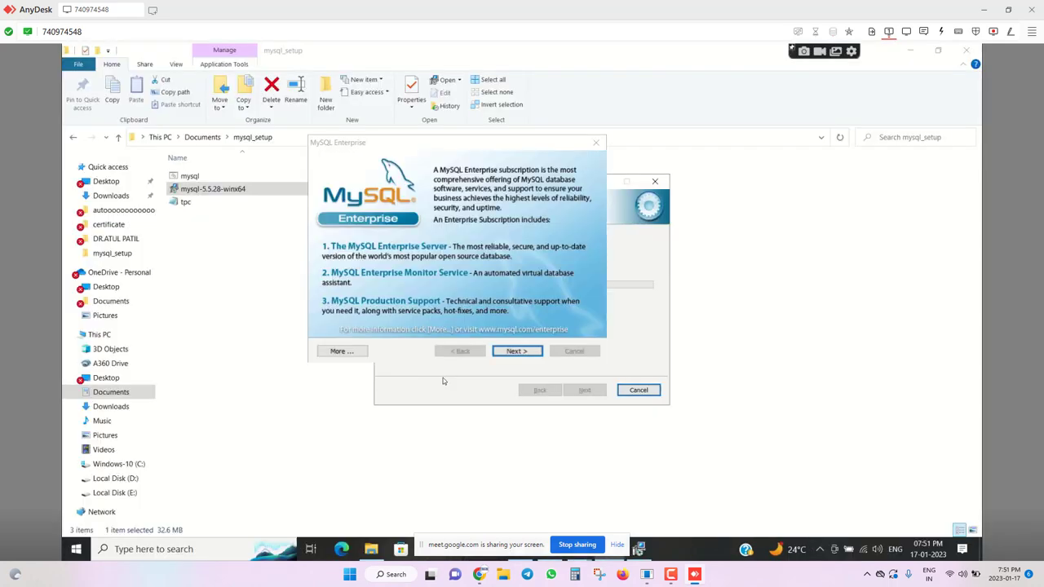
Dismiss the MySQL Enterprise pages, finish setup, and launch the instance configuration wizard.
{"action": "left_click", "coordinate": [532, 352]}
{"action": "left_click", "coordinate": [532, 352]}
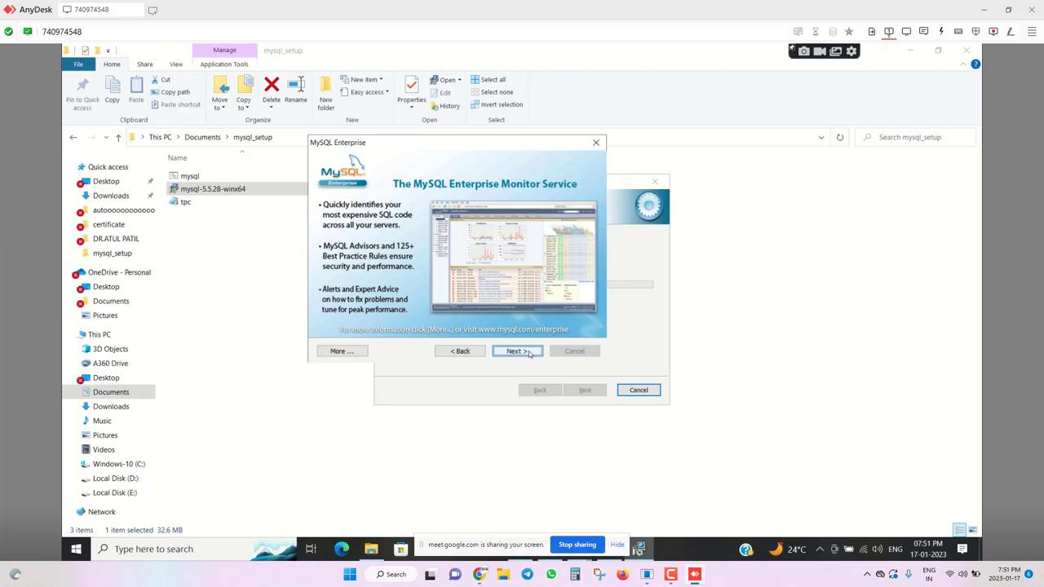
{"action": "left_click", "coordinate": [530, 352]}
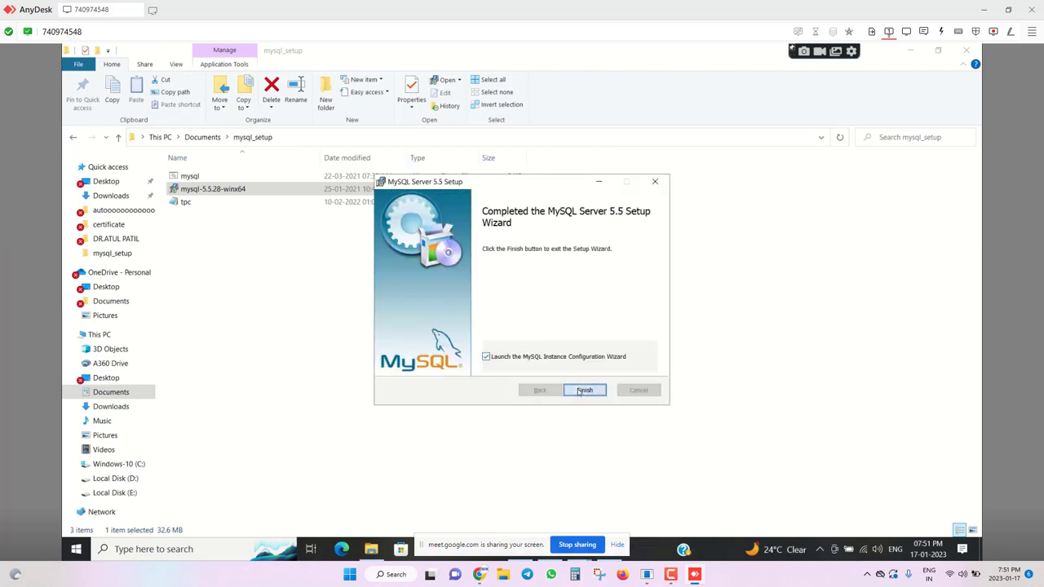
{"action": "left_click", "coordinate": [584, 390]}
{"action": "left_click", "coordinate": [461, 378]}
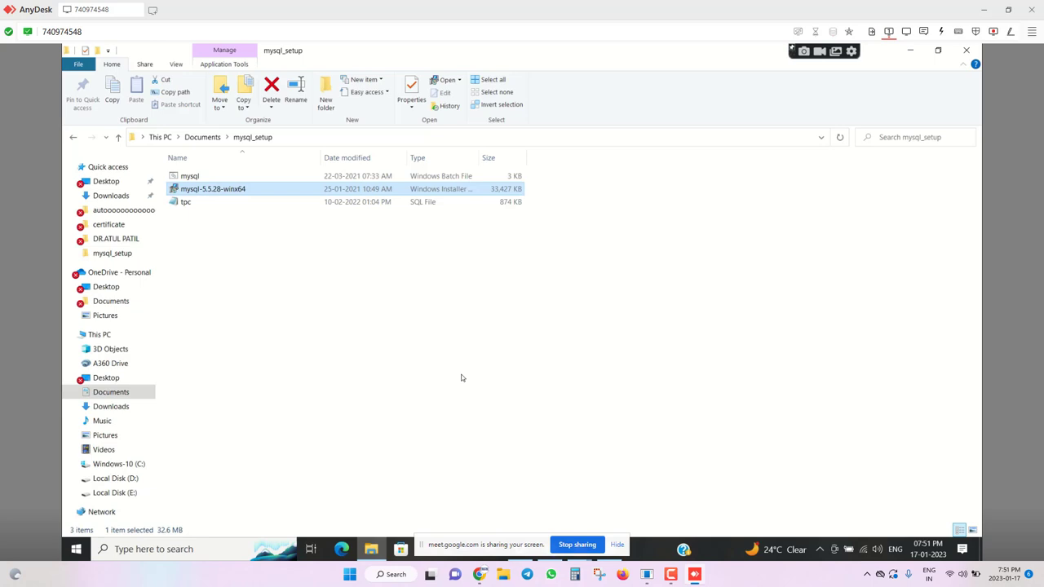
{"action": "left_click", "coordinate": [616, 544]}
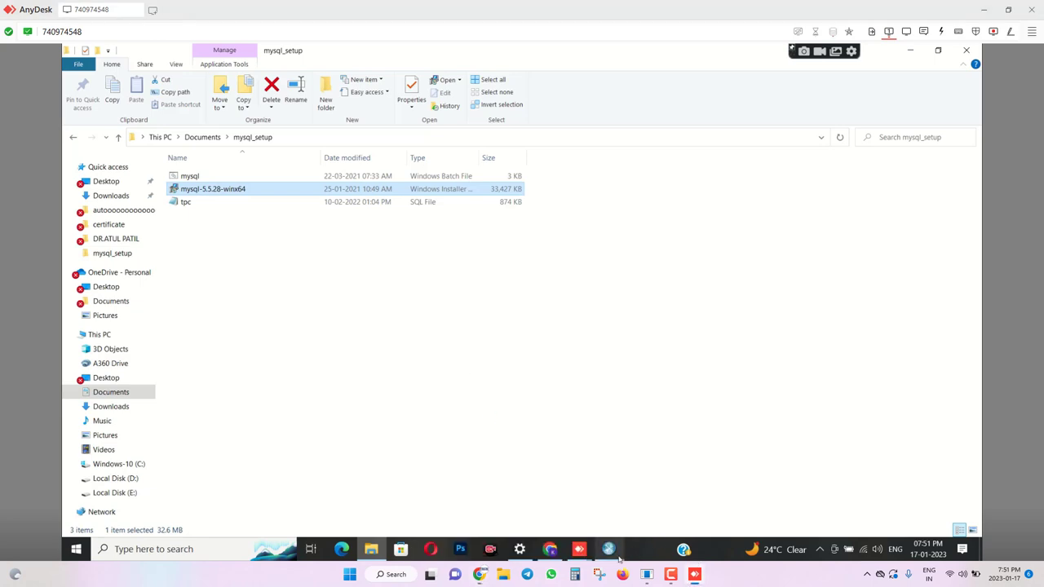
{"action": "left_click", "coordinate": [608, 549]}
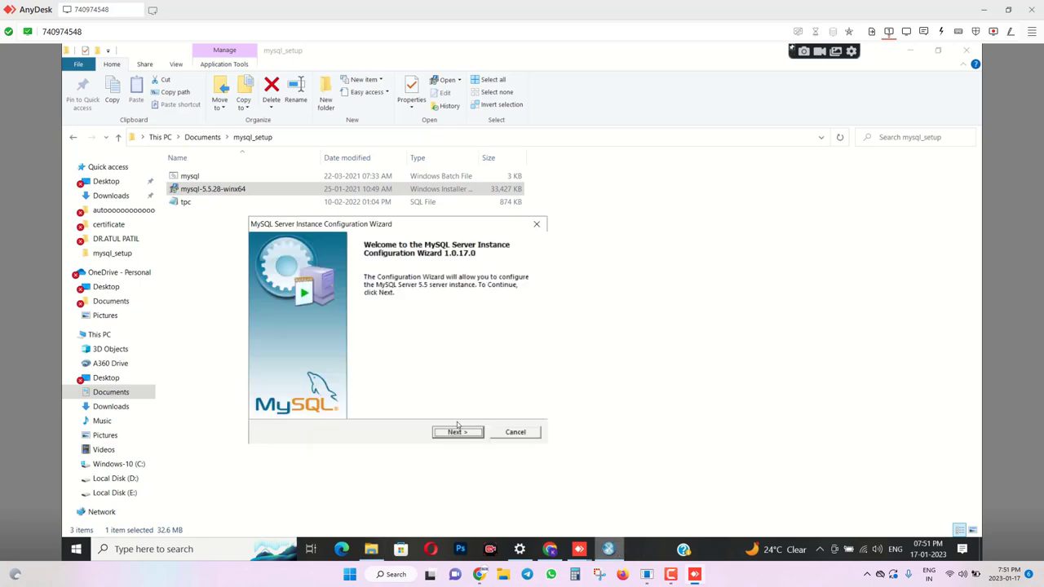
Keep Detailed Configuration, Developer Machine, Multifunctional, default InnoDB, Decision Support and networking defaults.
{"action": "left_click", "coordinate": [457, 433]}
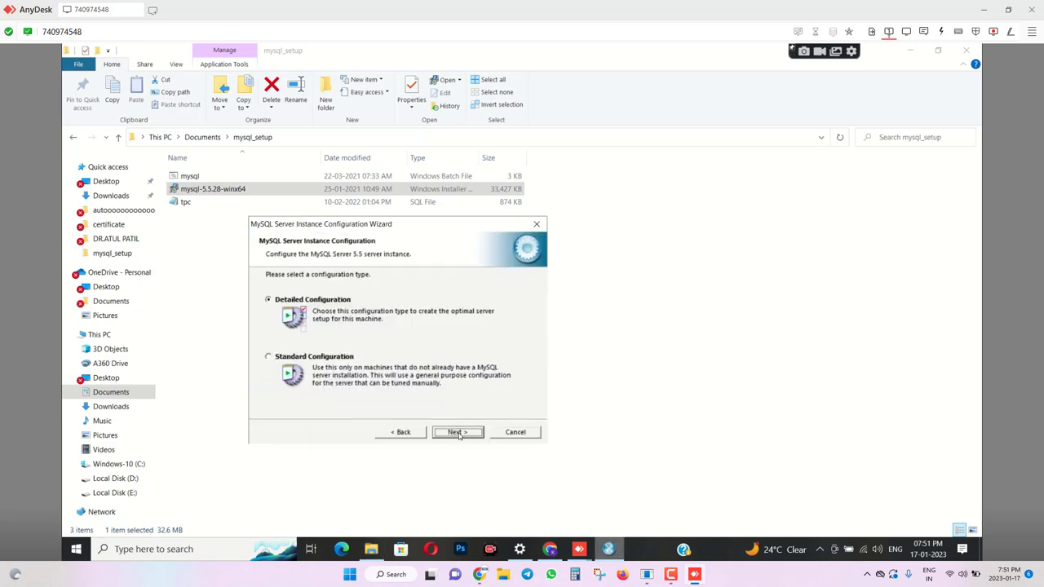
{"action": "left_click", "coordinate": [457, 432]}
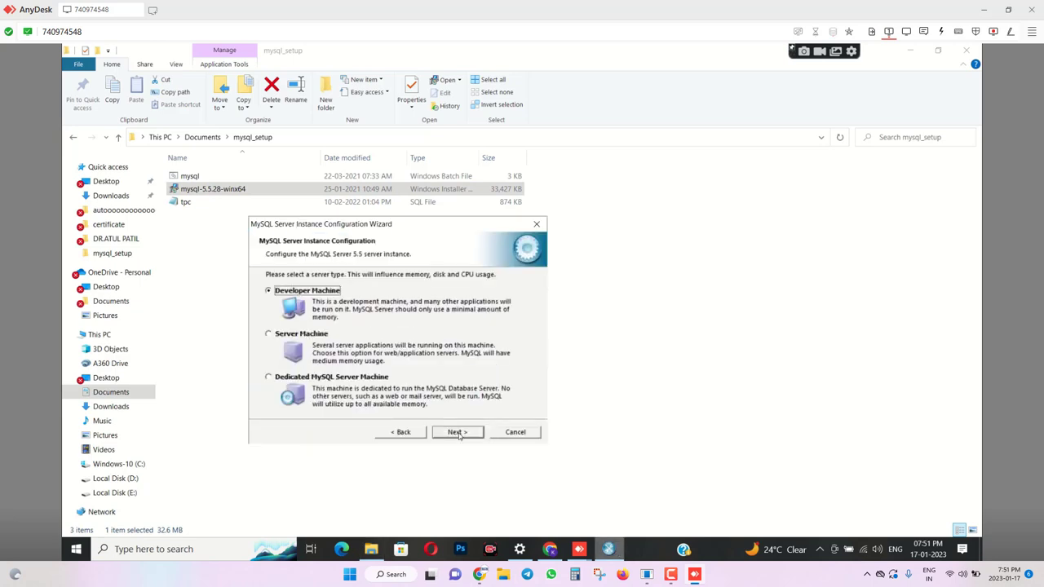
{"action": "left_click", "coordinate": [458, 432]}
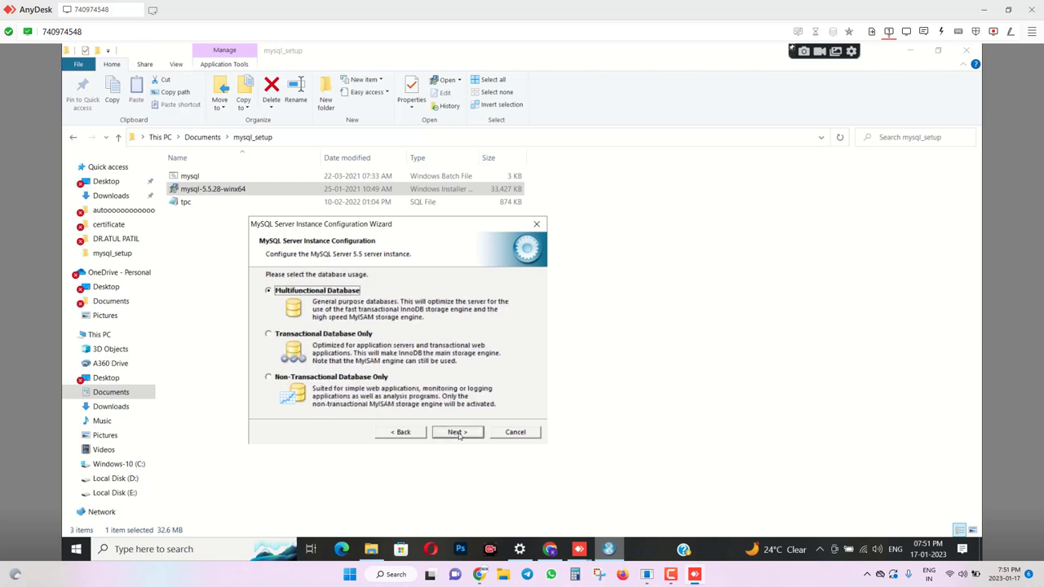
{"action": "left_click", "coordinate": [457, 432]}
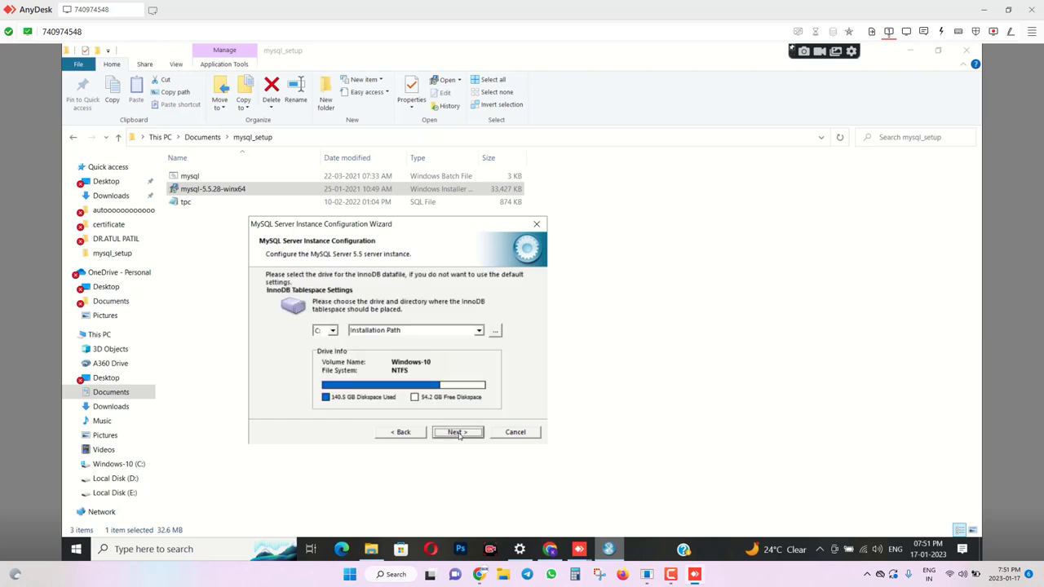
{"action": "left_click", "coordinate": [457, 433]}
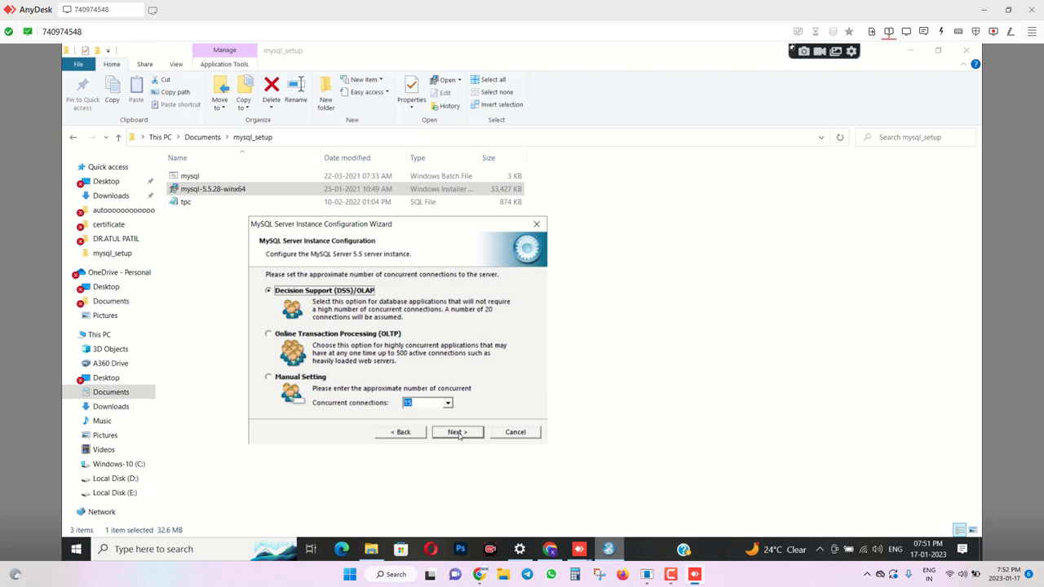
{"action": "left_click", "coordinate": [457, 432]}
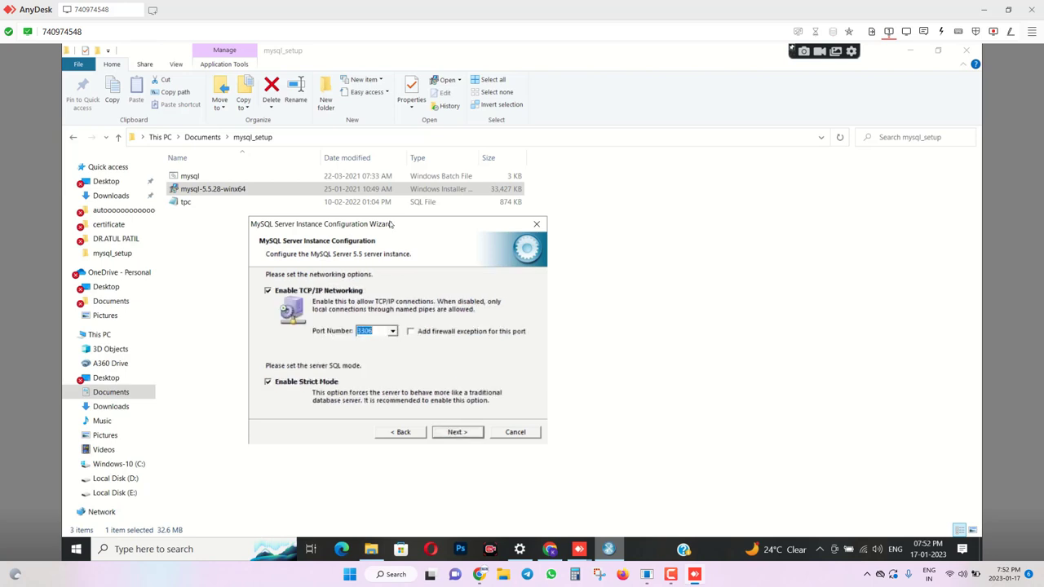
{"action": "left_click", "coordinate": [447, 433]}
{"action": "left_click", "coordinate": [447, 434]}
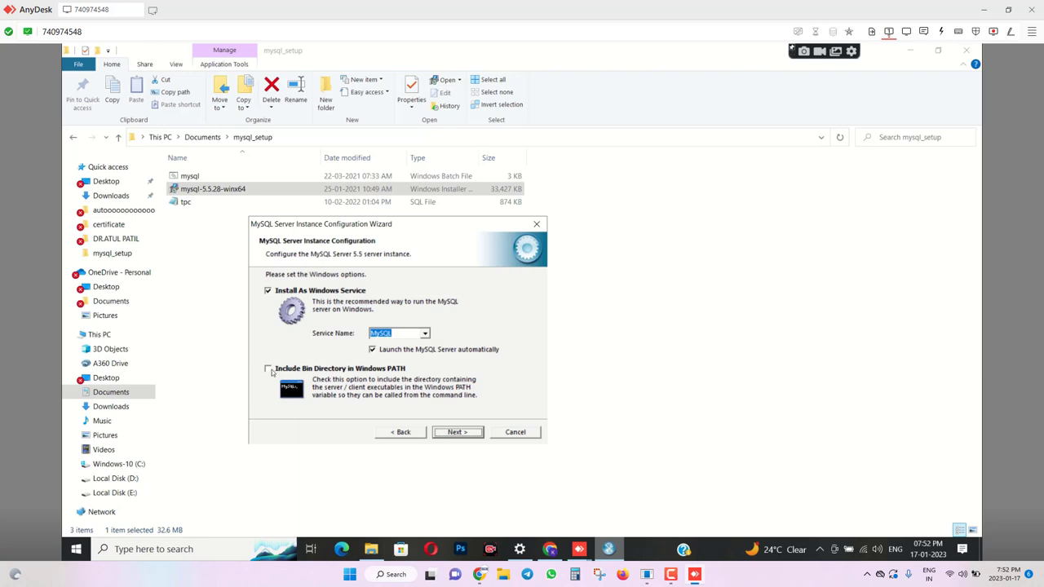
Toggle adding binaries to PATH, uncheck Modify Security Settings, execute, and finish.
{"action": "left_click", "coordinate": [269, 369]}
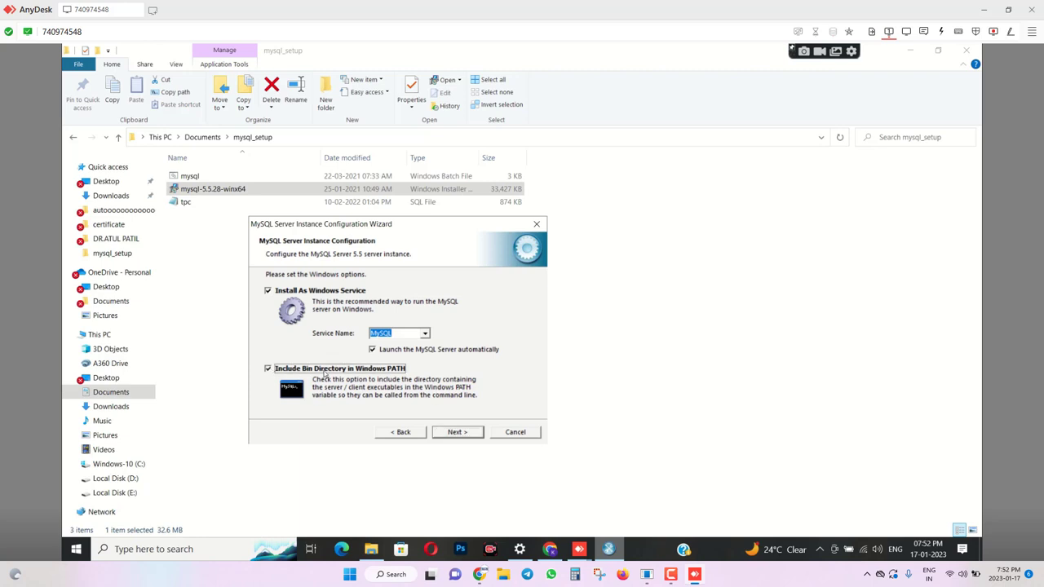
{"action": "left_click", "coordinate": [459, 435]}
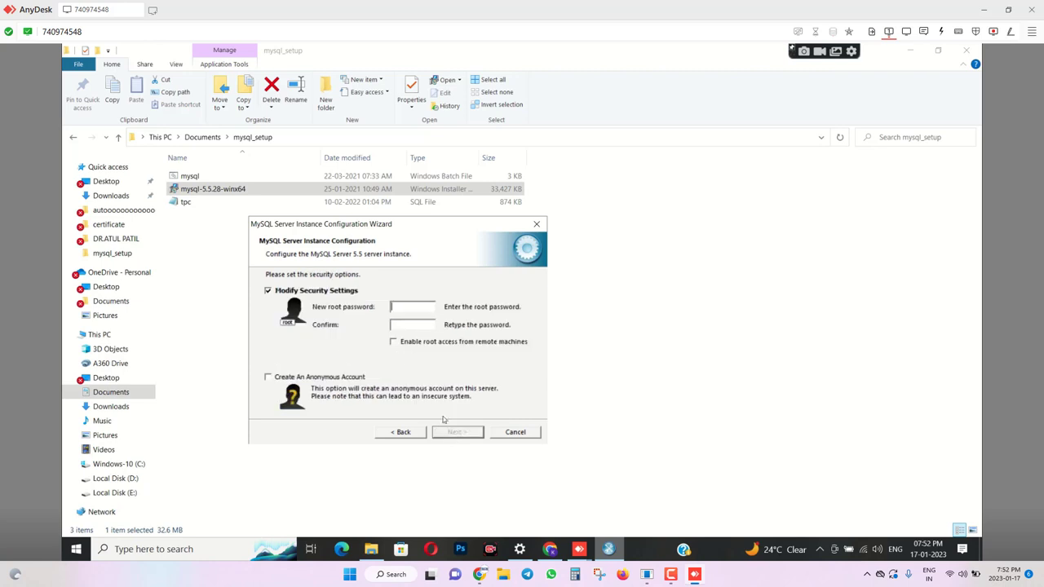
{"action": "left_click", "coordinate": [267, 291]}
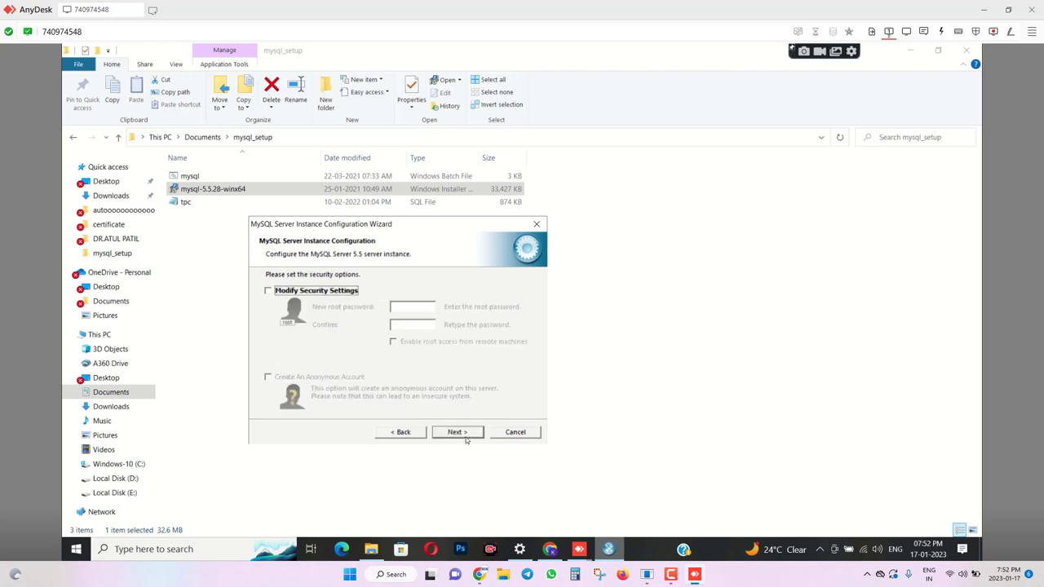
{"action": "left_click", "coordinate": [466, 438]}
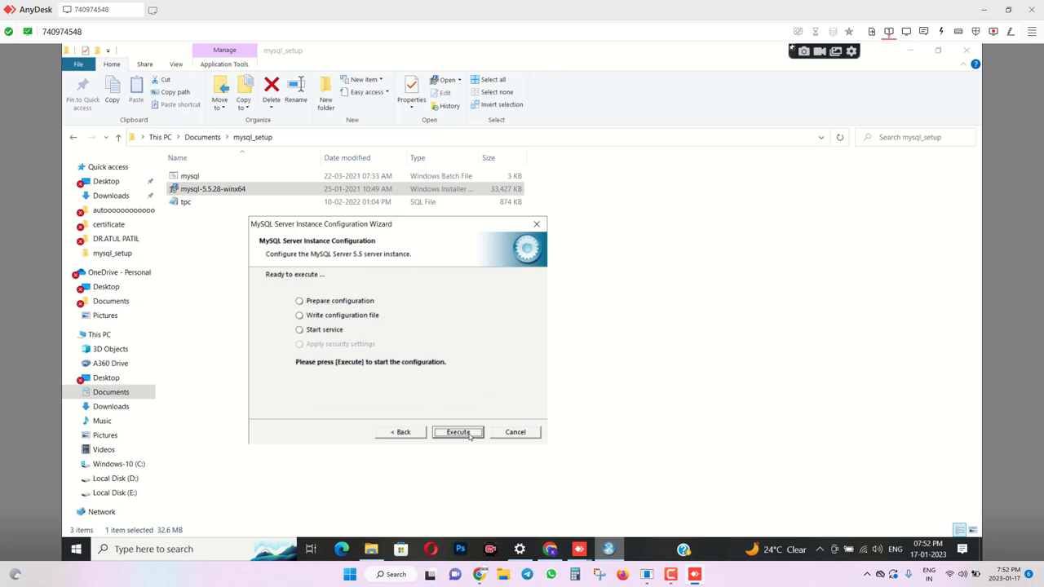
{"action": "left_click", "coordinate": [470, 437]}
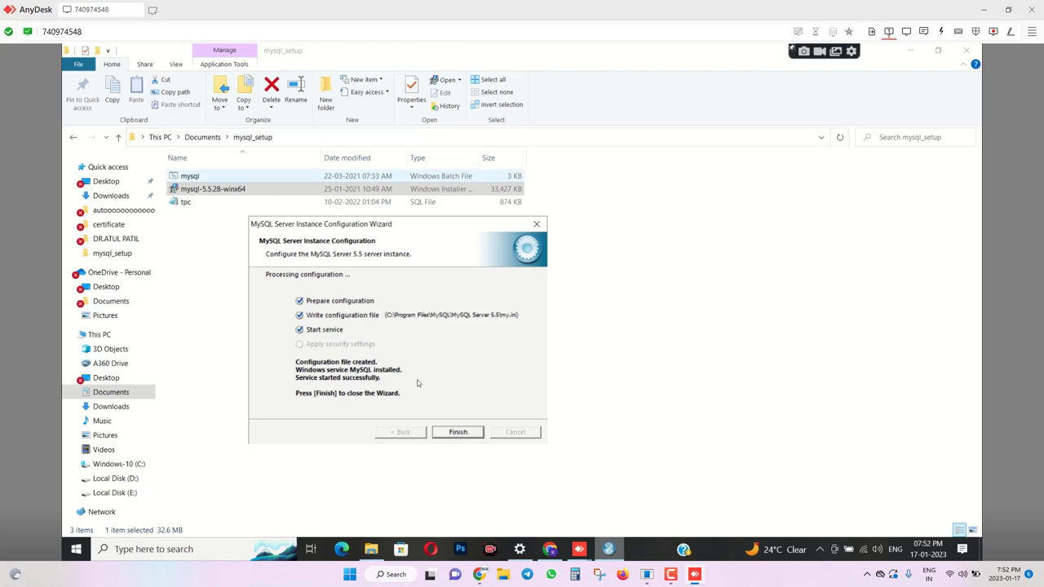
{"action": "left_click", "coordinate": [447, 435]}
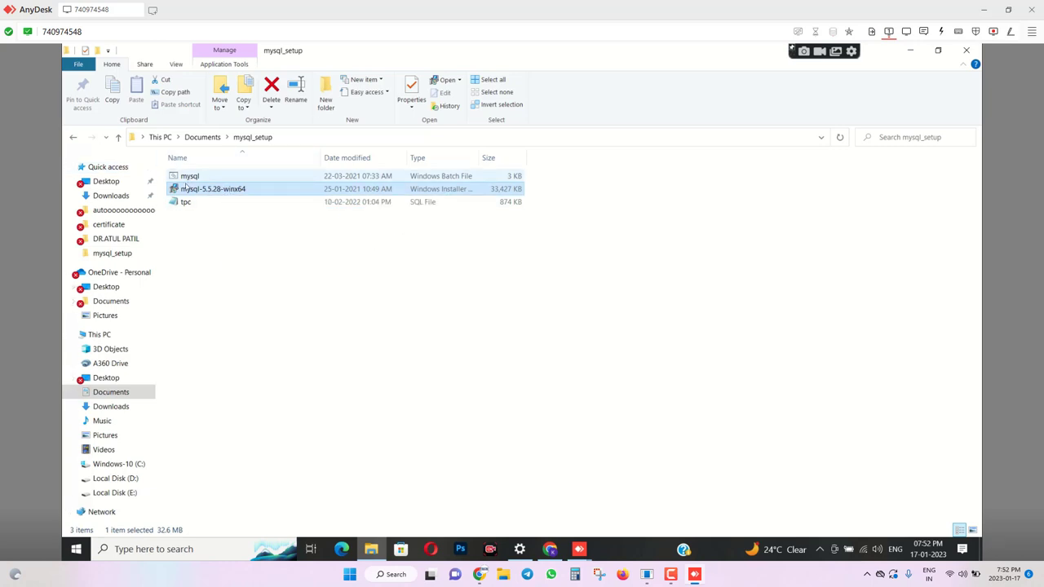
Run the mysql batch setup script with administrator approval, then close its console window.
{"action": "left_click", "coordinate": [189, 177]}
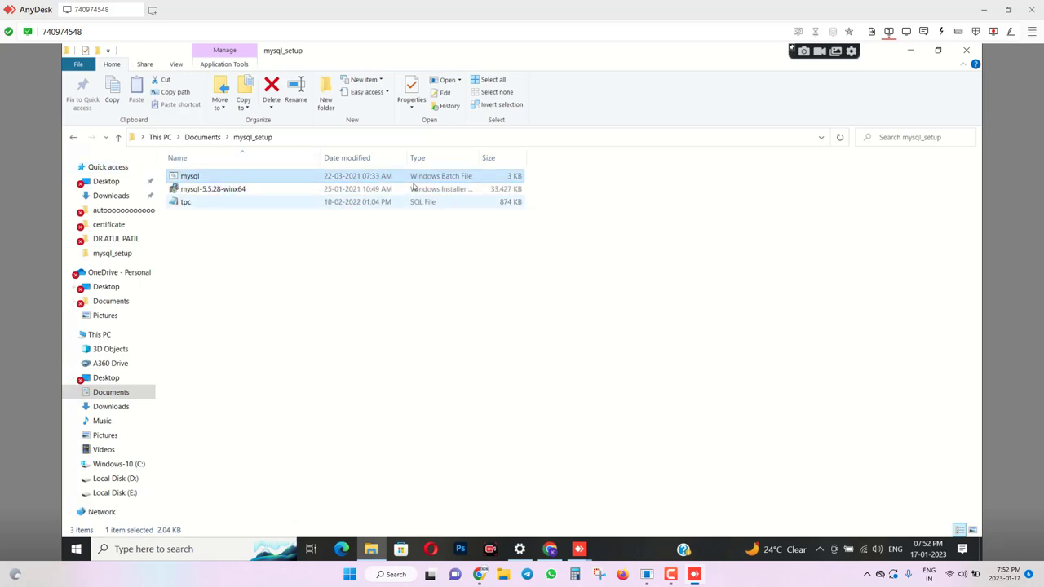
{"action": "double_click", "coordinate": [186, 176]}
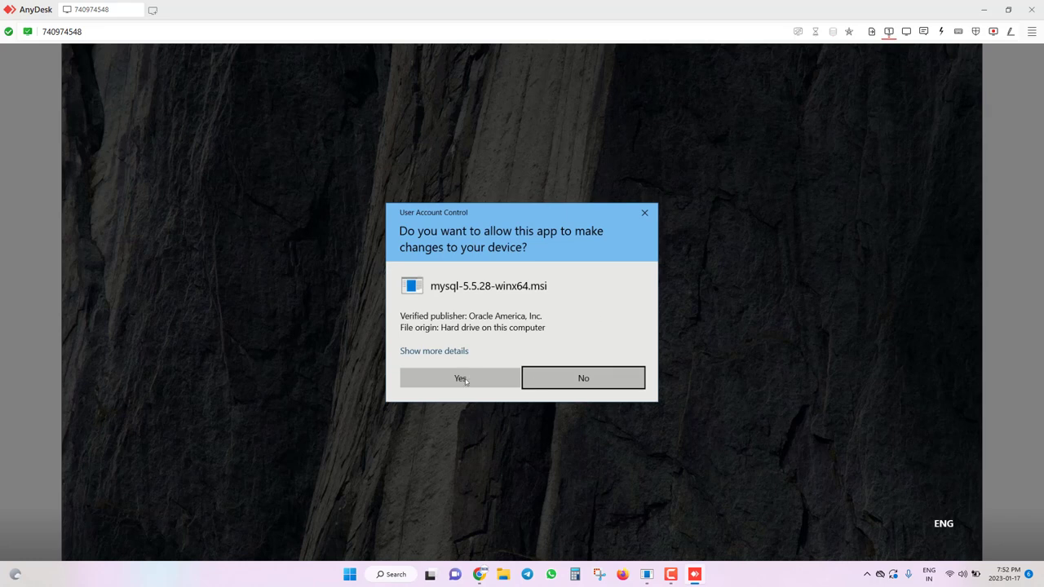
{"action": "left_click", "coordinate": [466, 381]}
{"action": "left_click", "coordinate": [481, 374]}
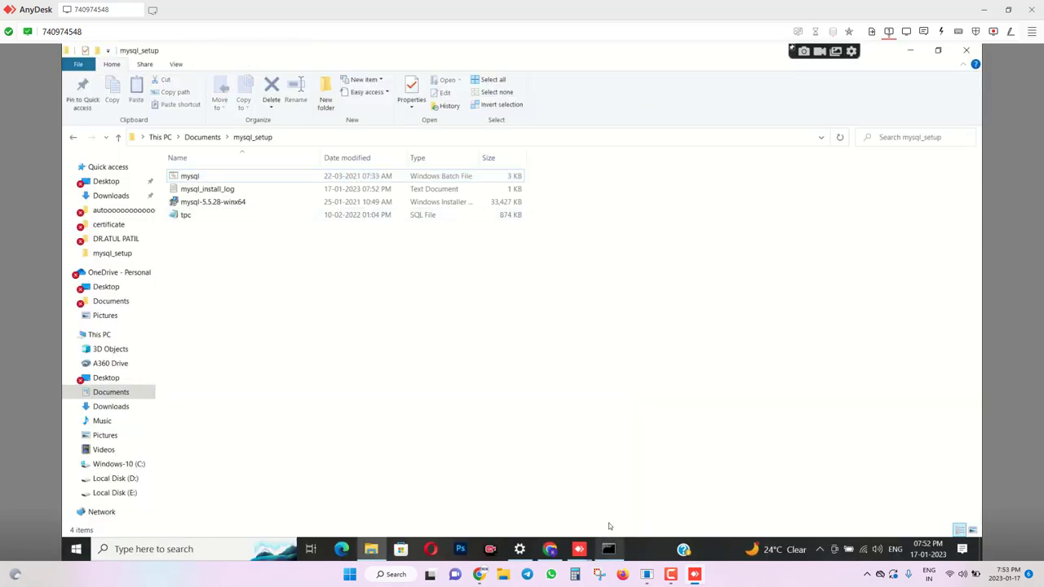
{"action": "left_click", "coordinate": [610, 549]}
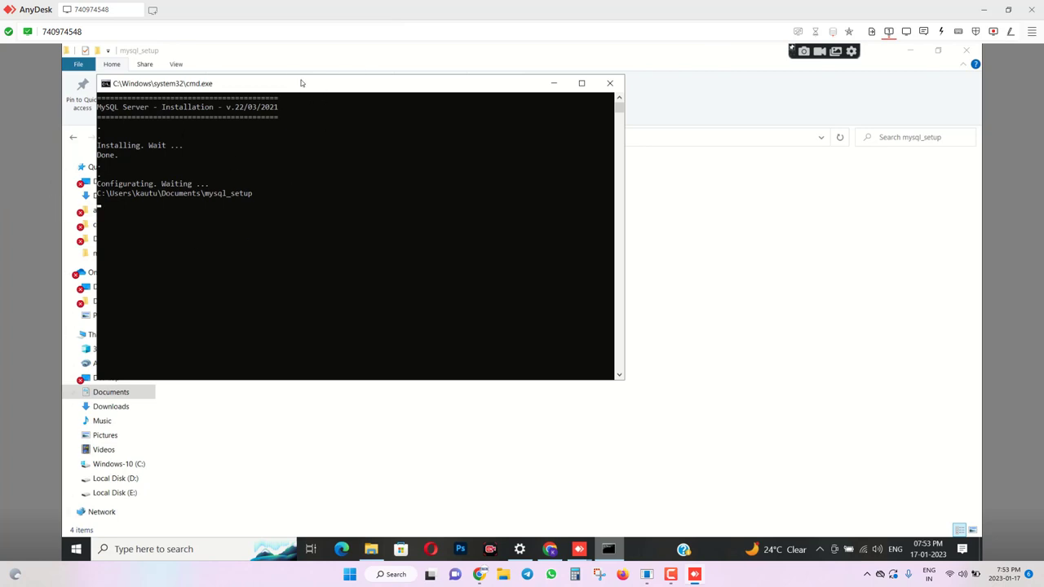
{"action": "left_click_drag", "start_coordinate": [302, 84], "coordinate": [535, 200]}
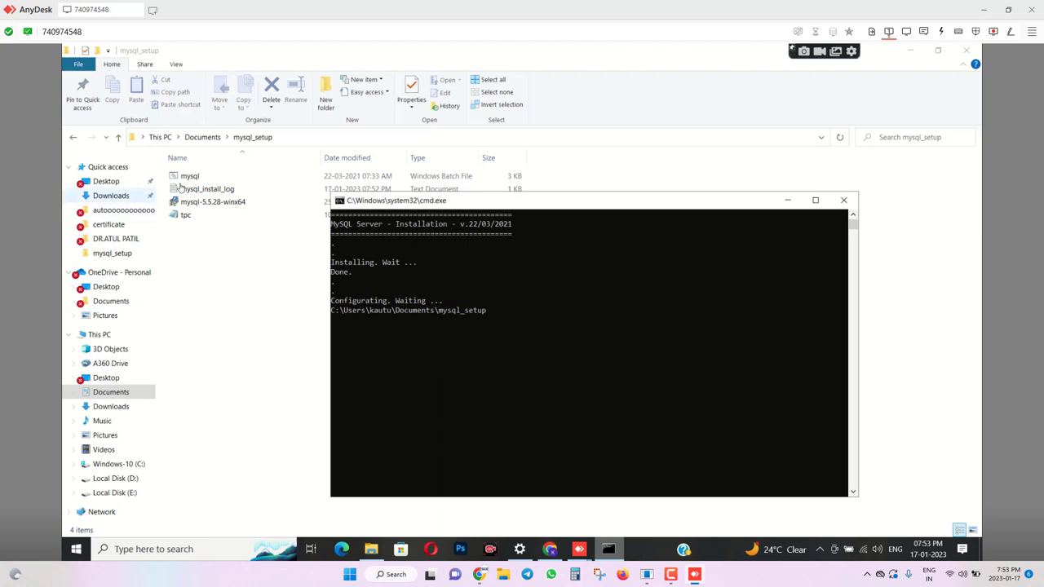
{"action": "left_click_drag", "start_coordinate": [486, 206], "coordinate": [501, 250]}
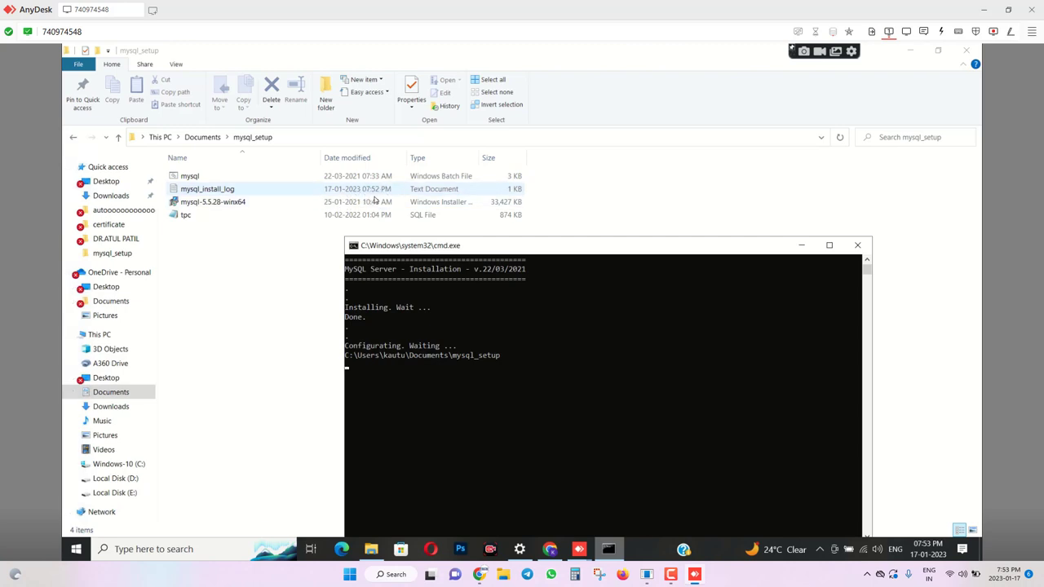
{"action": "left_click", "coordinate": [857, 245]}
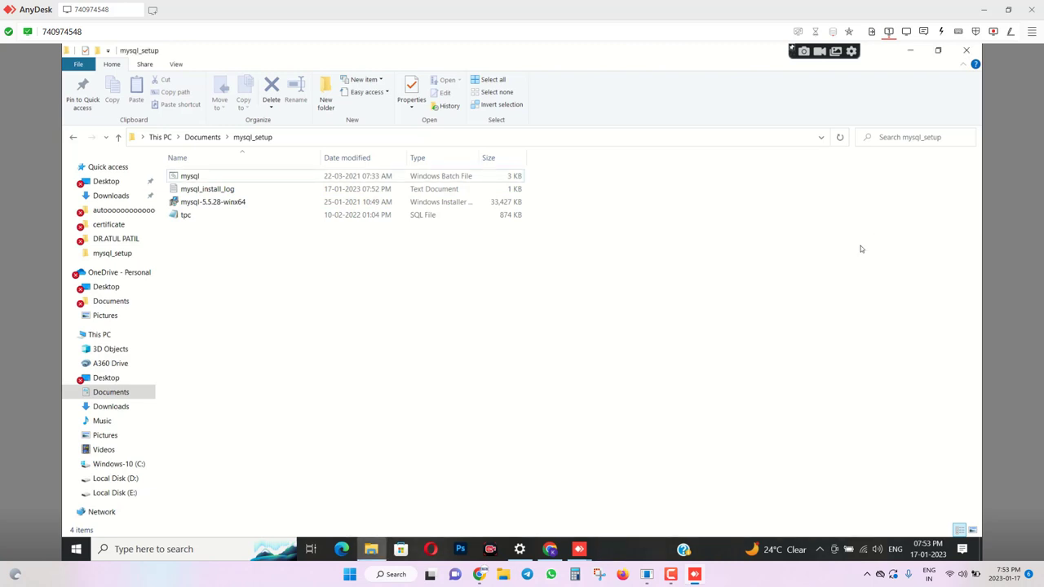
Check the MySQL Server 5.5 installation path in mysql_install_log, then close it.
{"action": "double_click", "coordinate": [201, 188]}
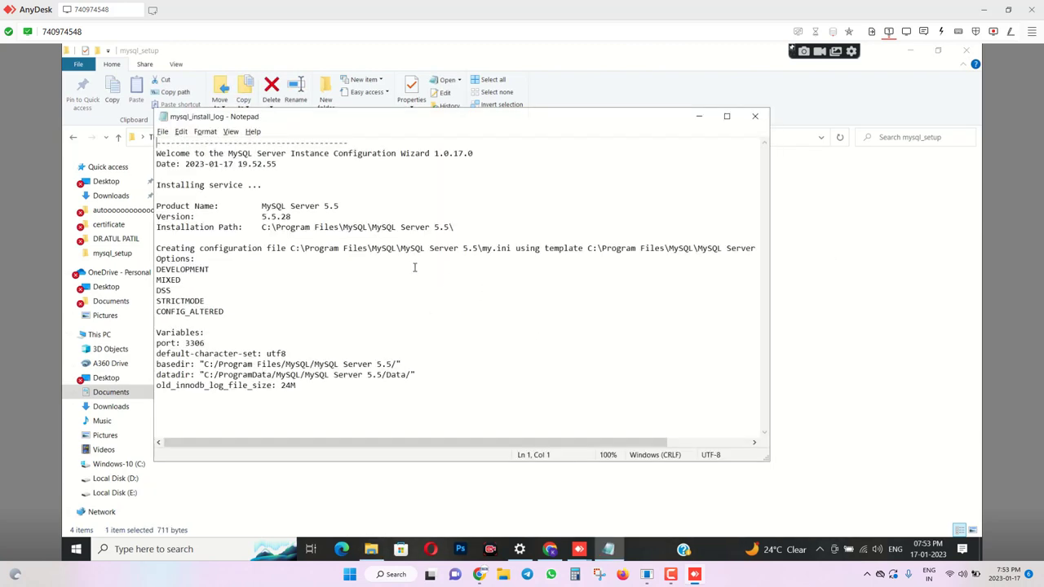
{"action": "left_click_drag", "start_coordinate": [262, 230], "coordinate": [463, 233]}
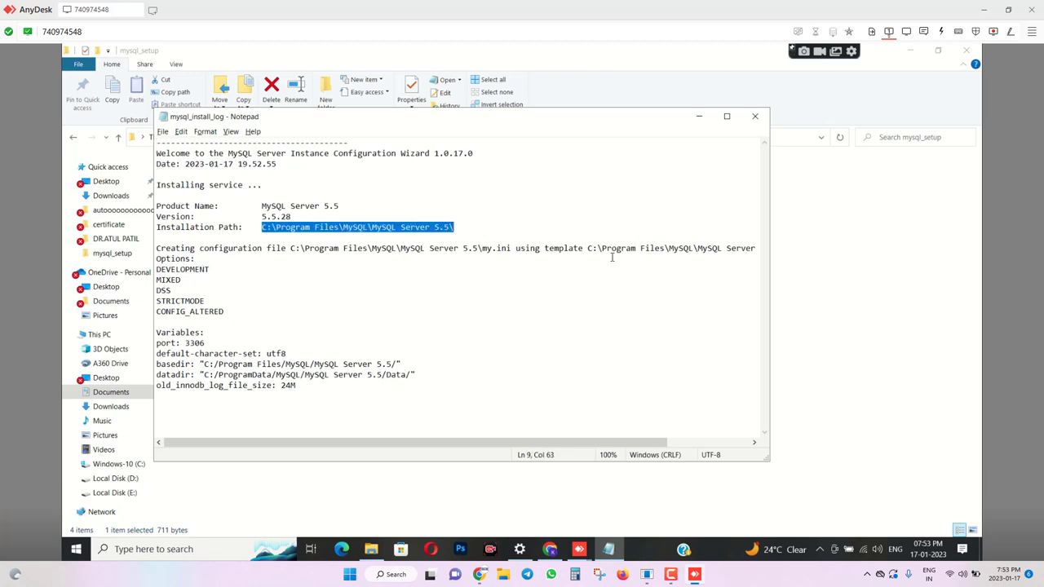
{"action": "left_click", "coordinate": [754, 116]}
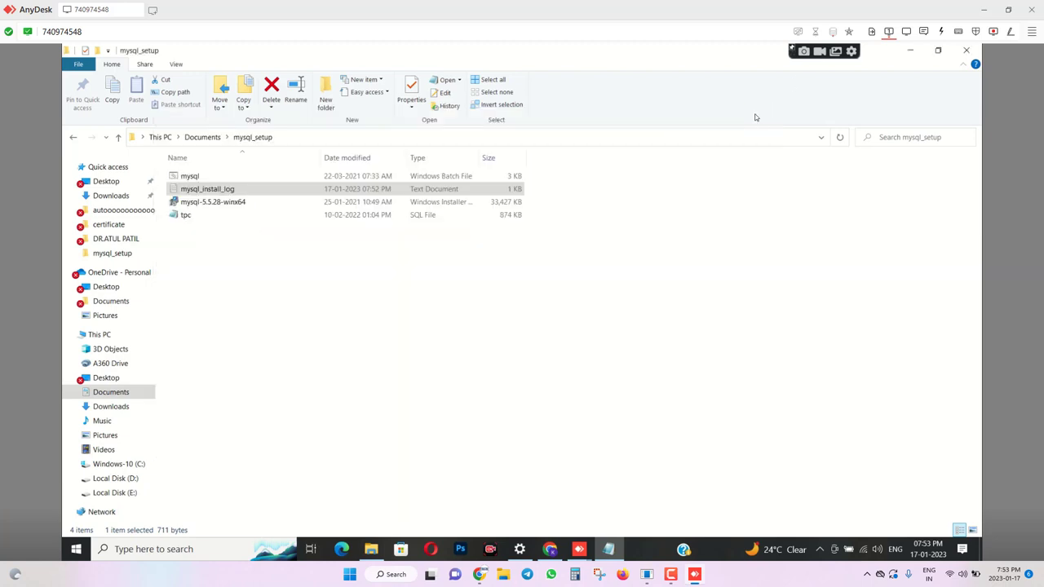
Rerun the mysql setup script, approve both permission prompts, and dismiss the console at 'Installation ready'.
{"action": "double_click", "coordinate": [195, 178]}
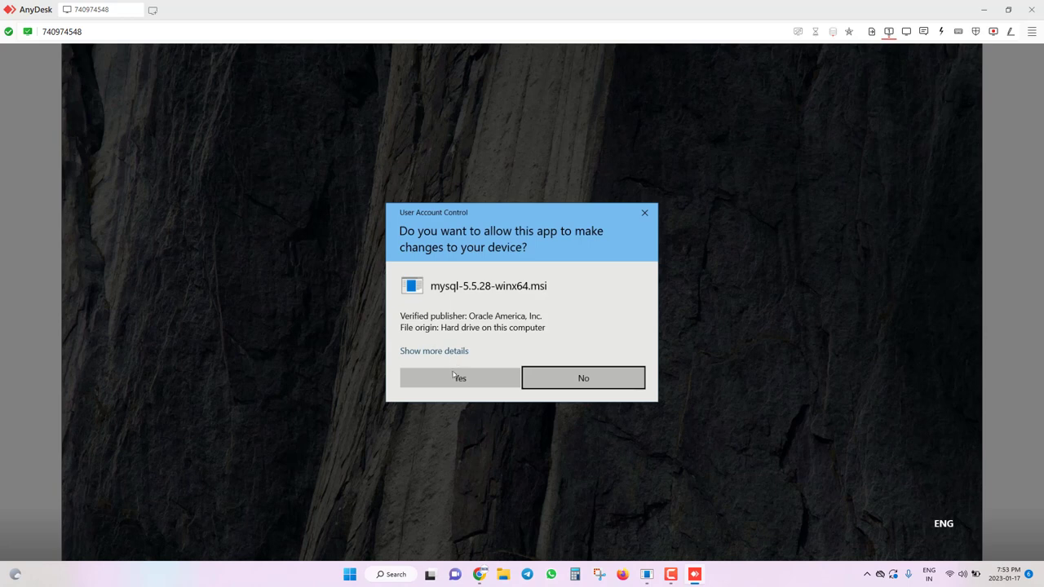
{"action": "left_click", "coordinate": [453, 378]}
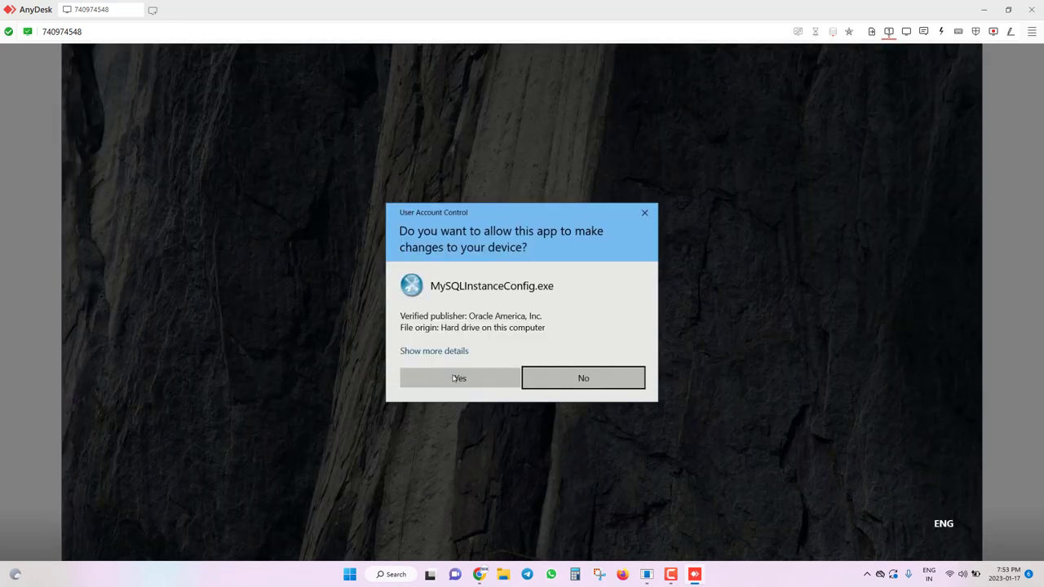
{"action": "left_click", "coordinate": [453, 377]}
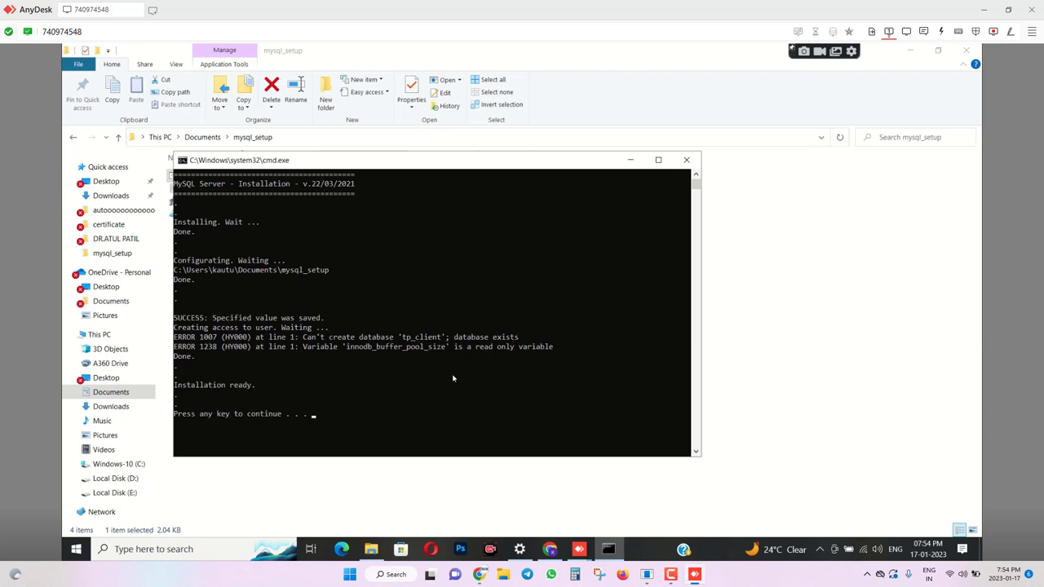
{"action": "key", "text": "Return"}
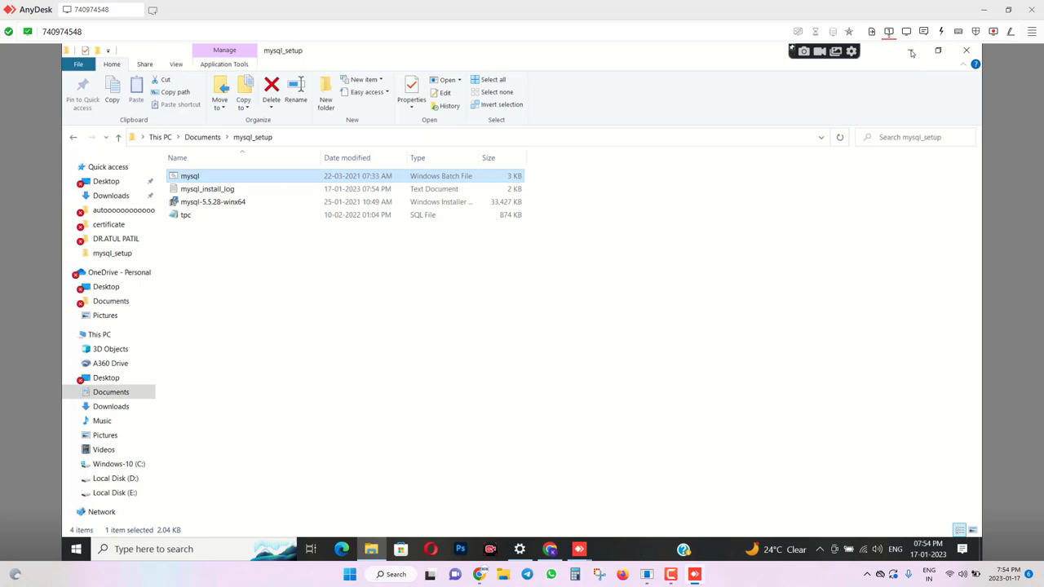
Delete the tpc.exe file from the remote desktop and refresh the desktop.
{"action": "left_click", "coordinate": [912, 53]}
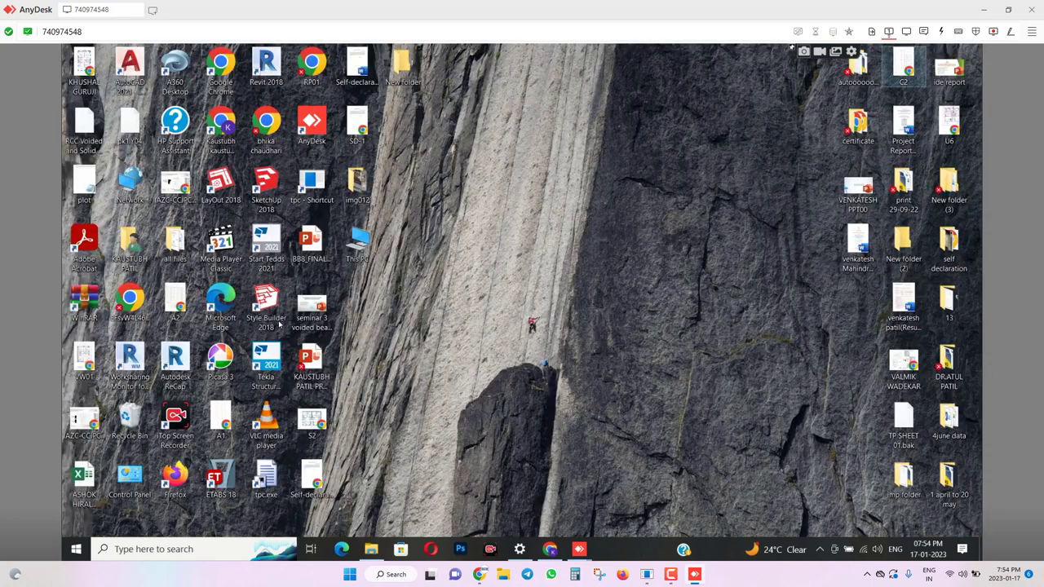
{"action": "left_click", "coordinate": [269, 481]}
{"action": "key", "text": "Delete"}
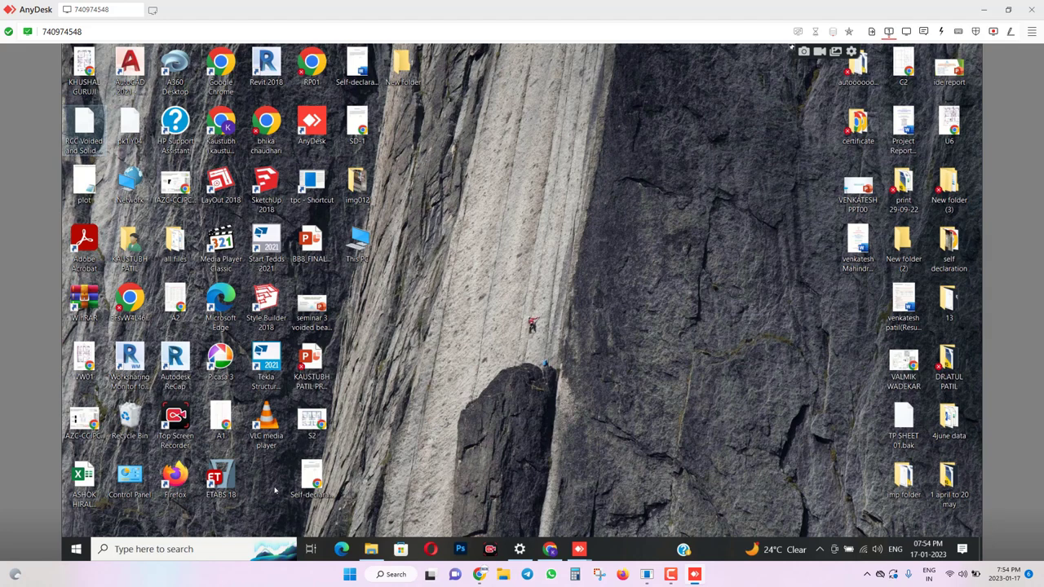
{"action": "right_click", "coordinate": [634, 169]}
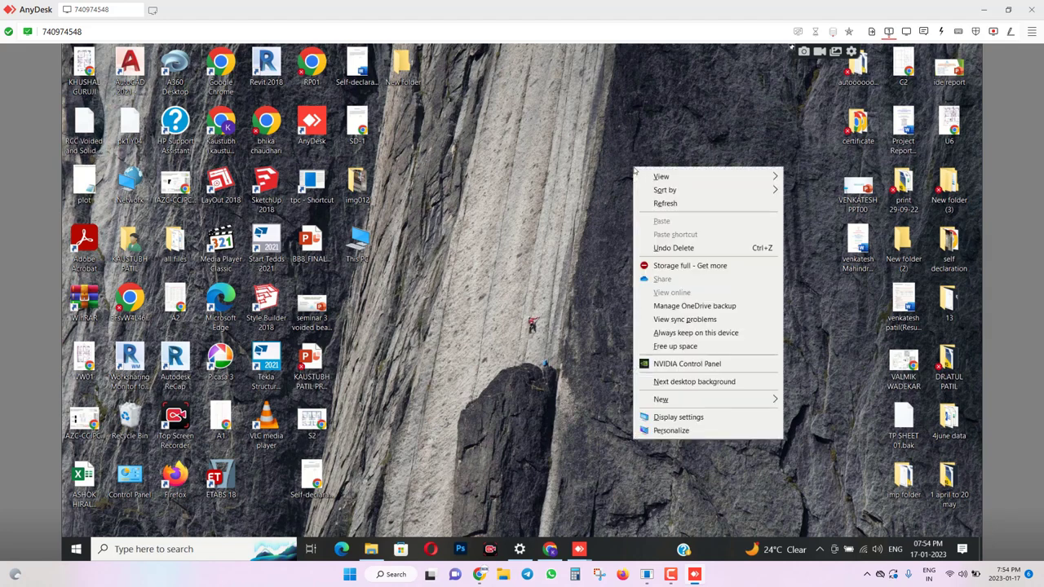
{"action": "left_click", "coordinate": [664, 205]}
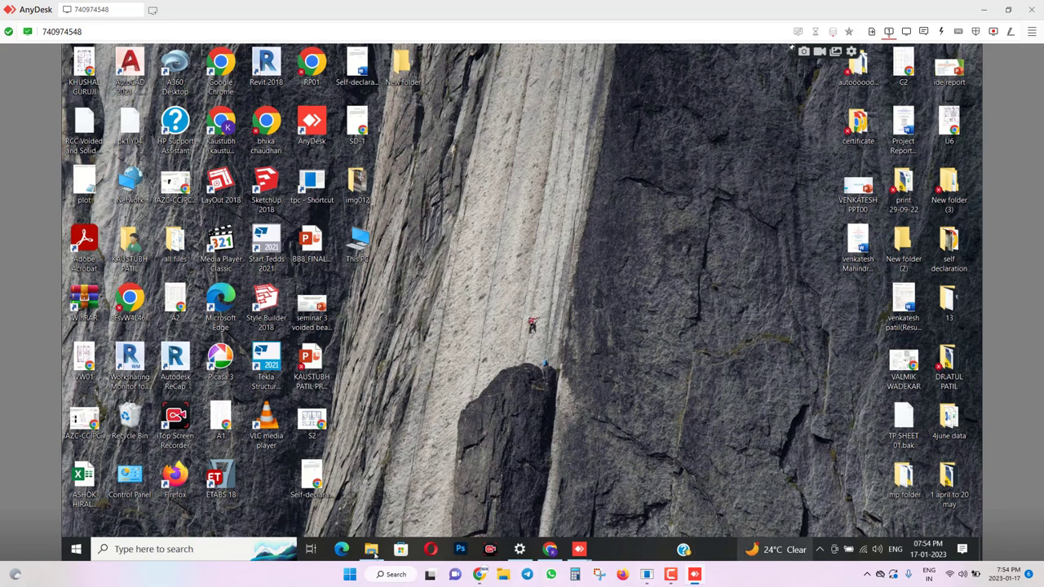
In File Explorer, go to C:\Program Files\TP Client.
{"action": "key", "text": "alt+Tab"}
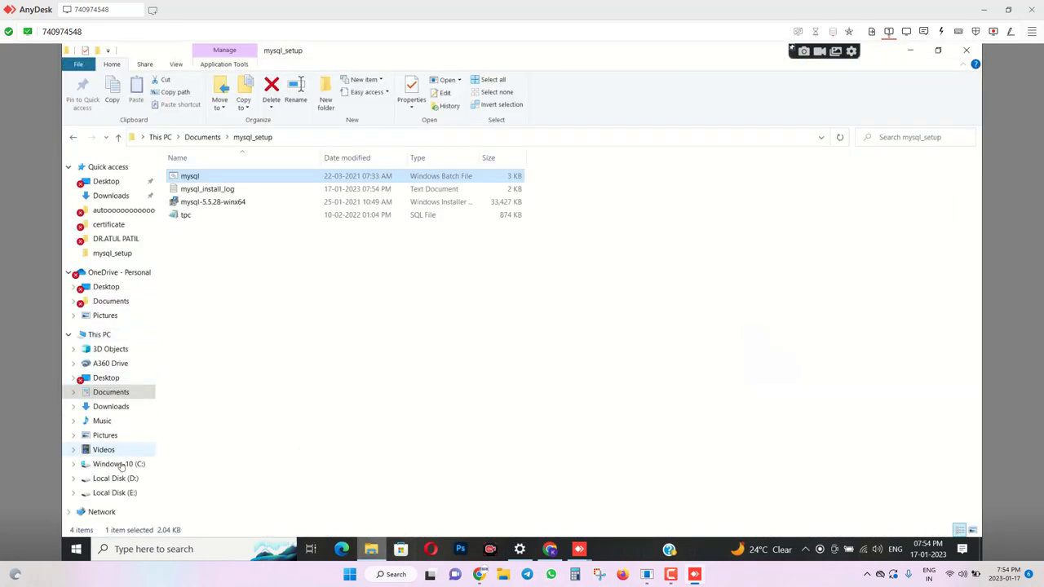
{"action": "left_click", "coordinate": [119, 464]}
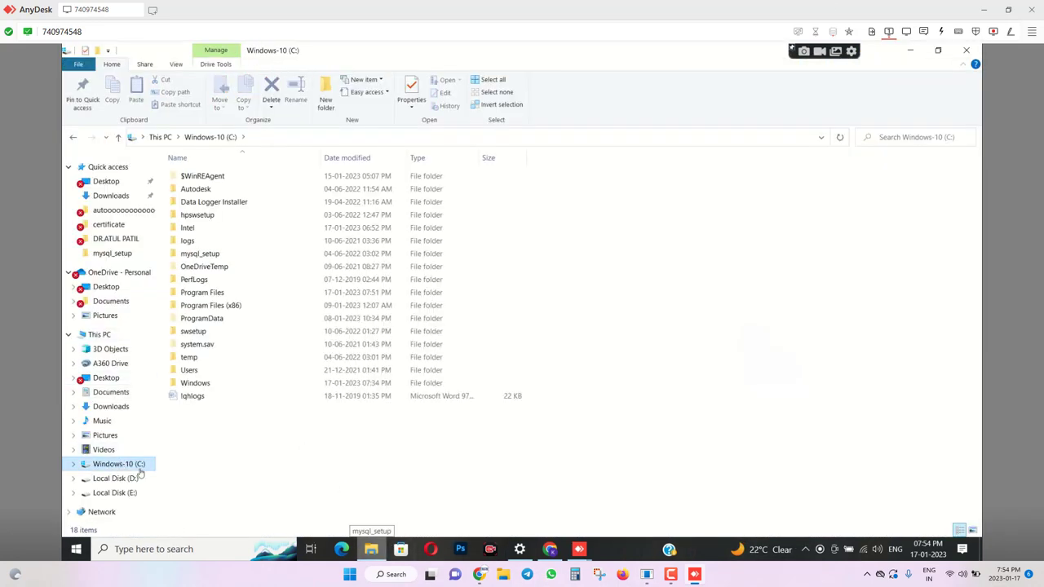
{"action": "double_click", "coordinate": [211, 297]}
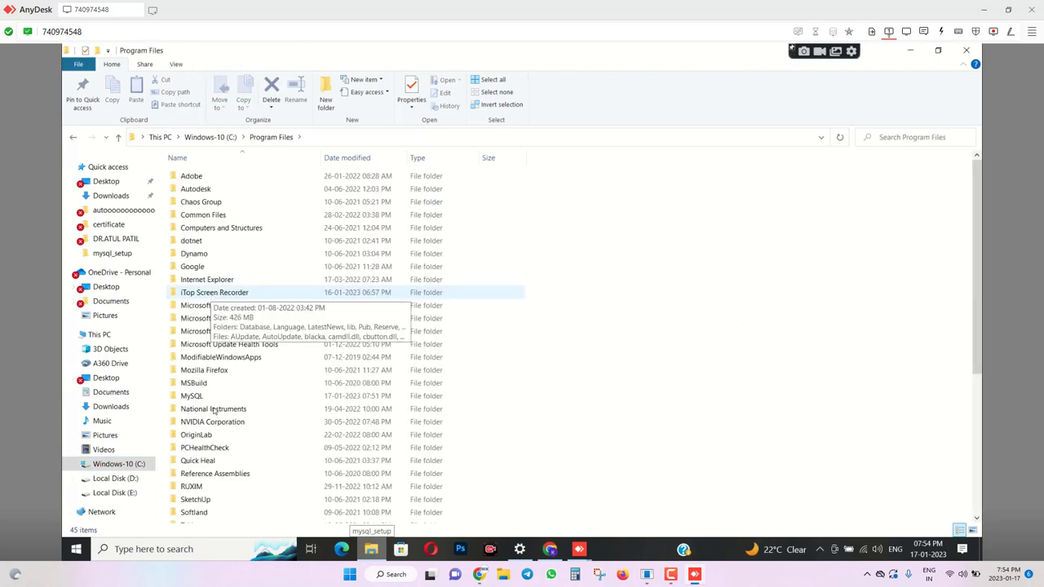
{"action": "left_click", "coordinate": [214, 409]}
{"action": "scroll", "coordinate": [214, 409], "scroll_direction": "down", "scroll_amount": 6}
{"action": "left_click", "coordinate": [189, 297]}
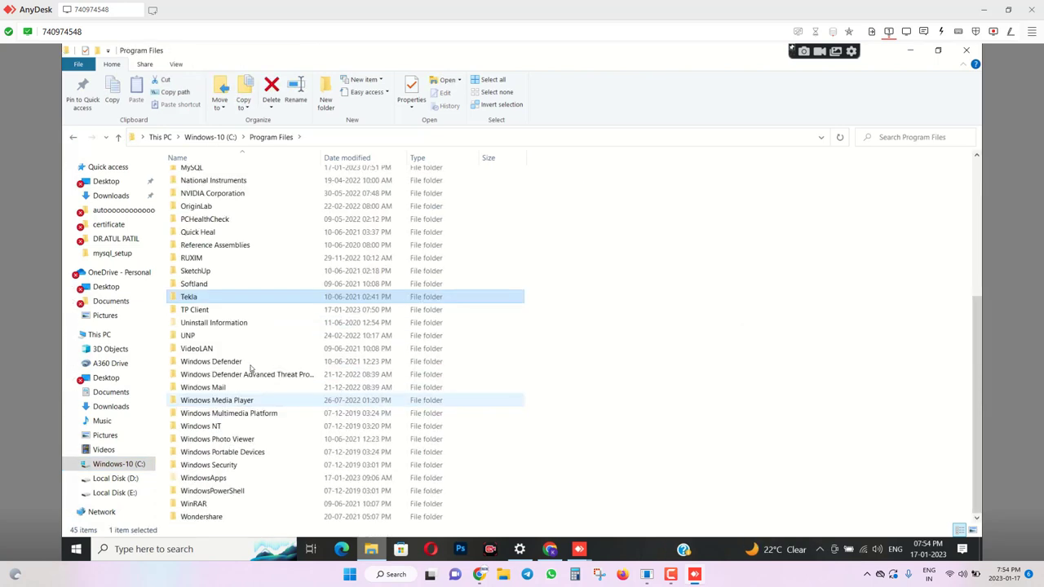
{"action": "double_click", "coordinate": [193, 310]}
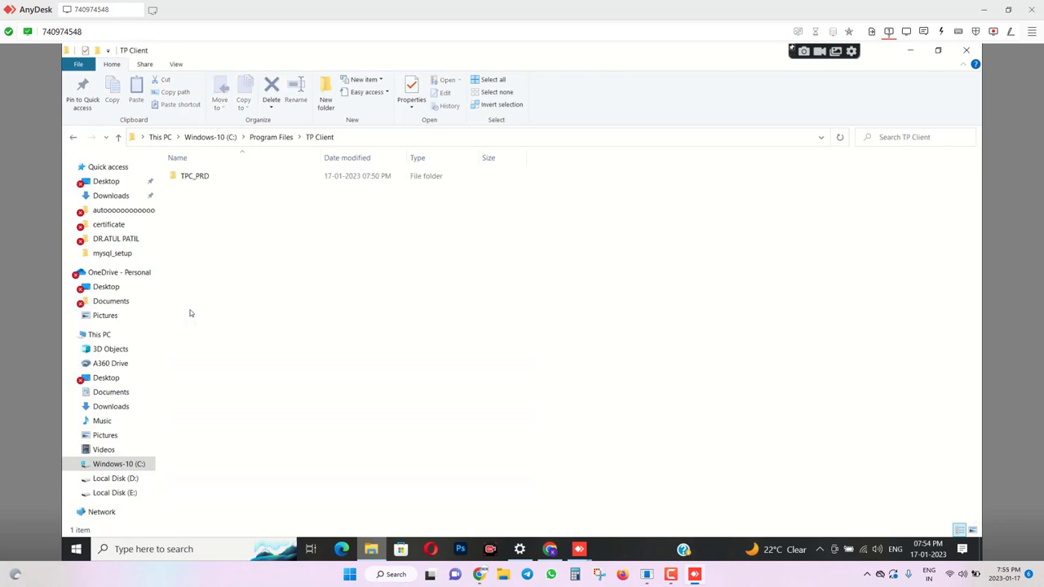
Open TPC_PRD\SOFT\TPClient2020 and jump to the tpc files at the list's end.
{"action": "double_click", "coordinate": [194, 178]}
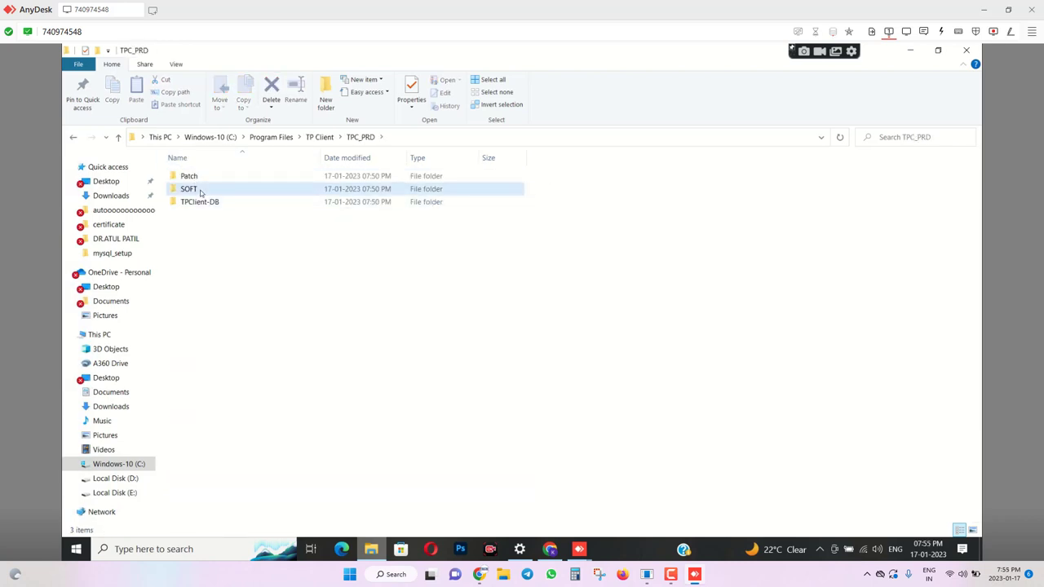
{"action": "double_click", "coordinate": [199, 190]}
{"action": "left_click", "coordinate": [200, 214]}
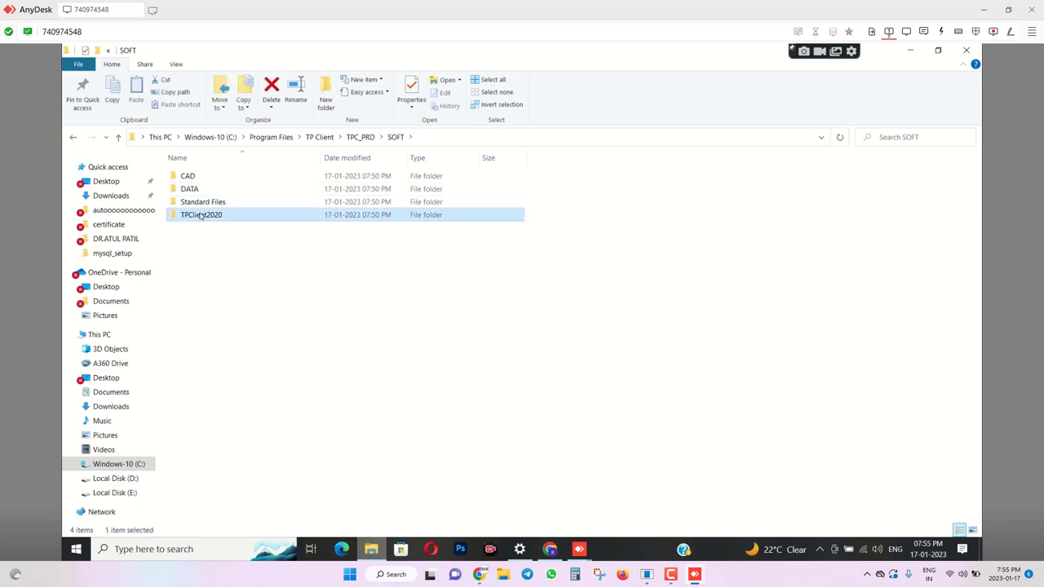
{"action": "double_click", "coordinate": [200, 215]}
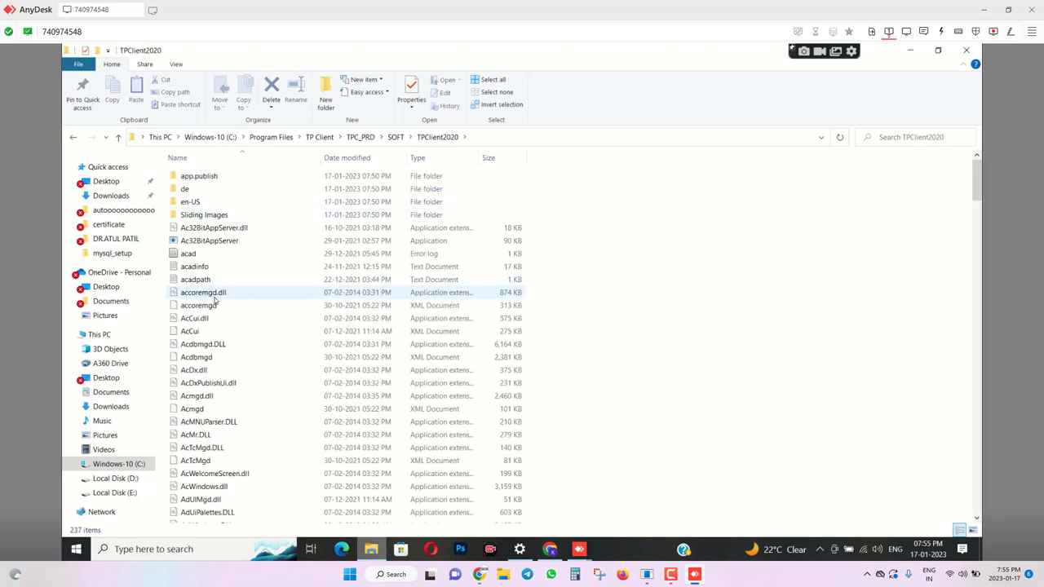
{"action": "left_click", "coordinate": [215, 295]}
{"action": "key", "text": "End"}
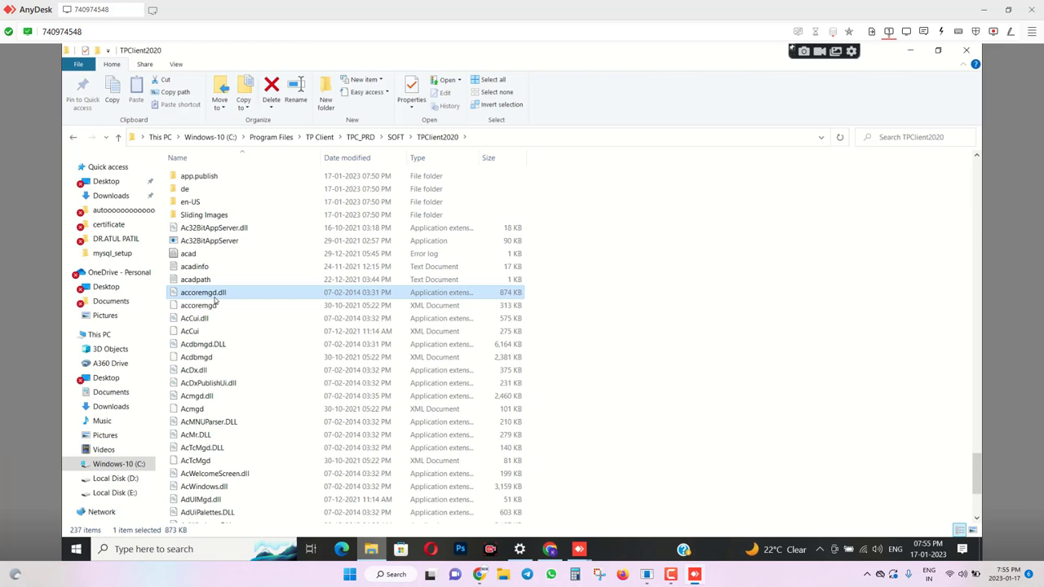
{"action": "key", "text": "t"}
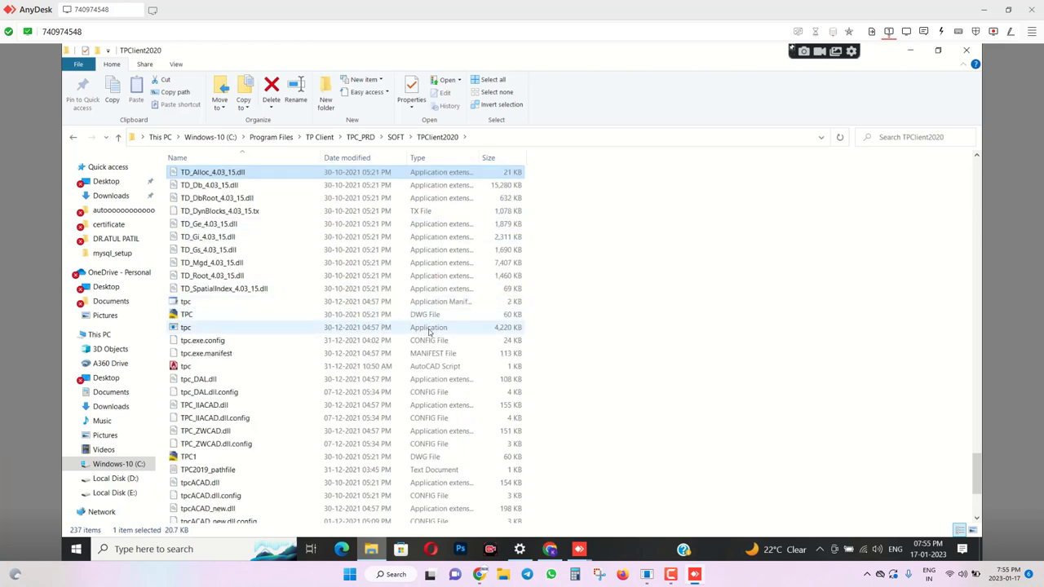
Run tpc.exe as administrator and approve the elevation prompt.
{"action": "right_click", "coordinate": [194, 329]}
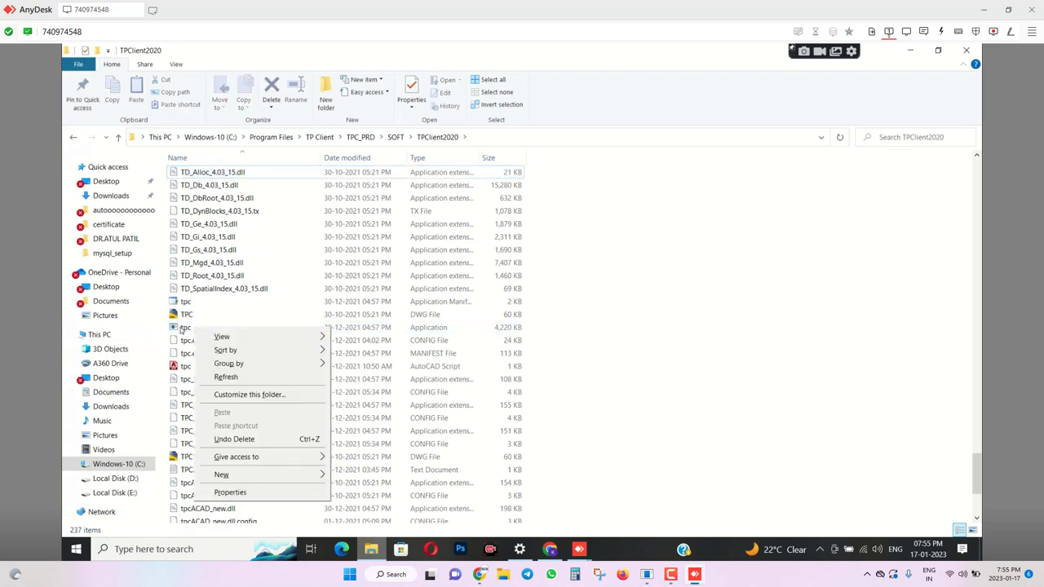
{"action": "left_click", "coordinate": [181, 329]}
{"action": "right_click", "coordinate": [181, 329]}
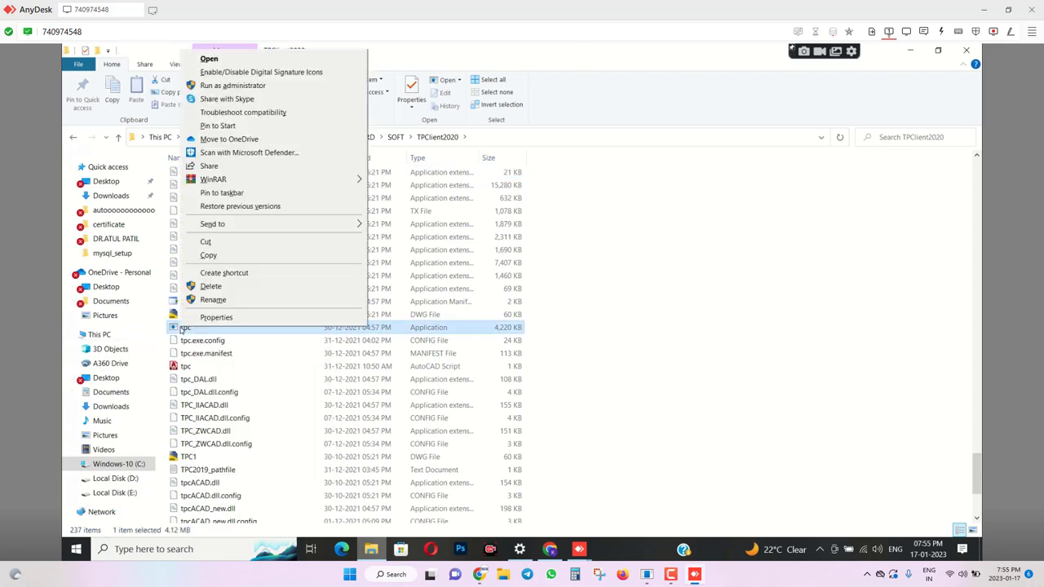
{"action": "left_click", "coordinate": [232, 85]}
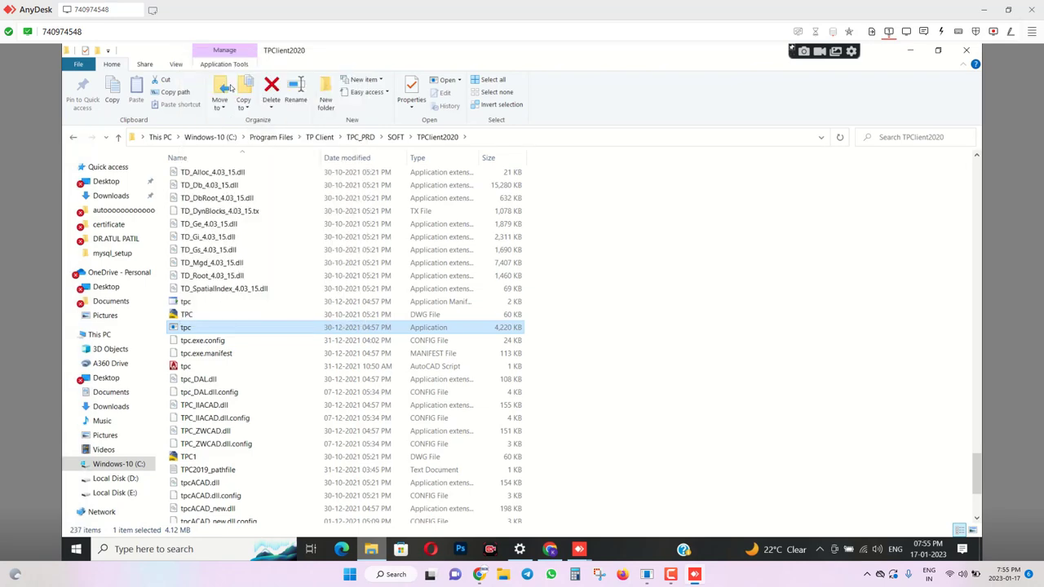
{"action": "left_click", "coordinate": [461, 382]}
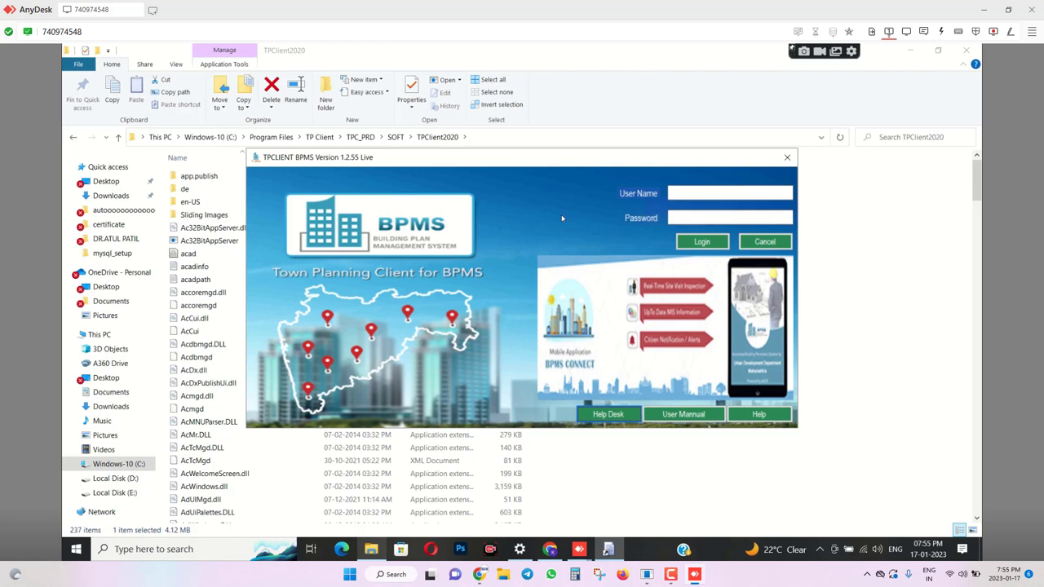
Log in to TP Client with the user's e-mail address and password.
{"action": "left_click", "coordinate": [700, 193]}
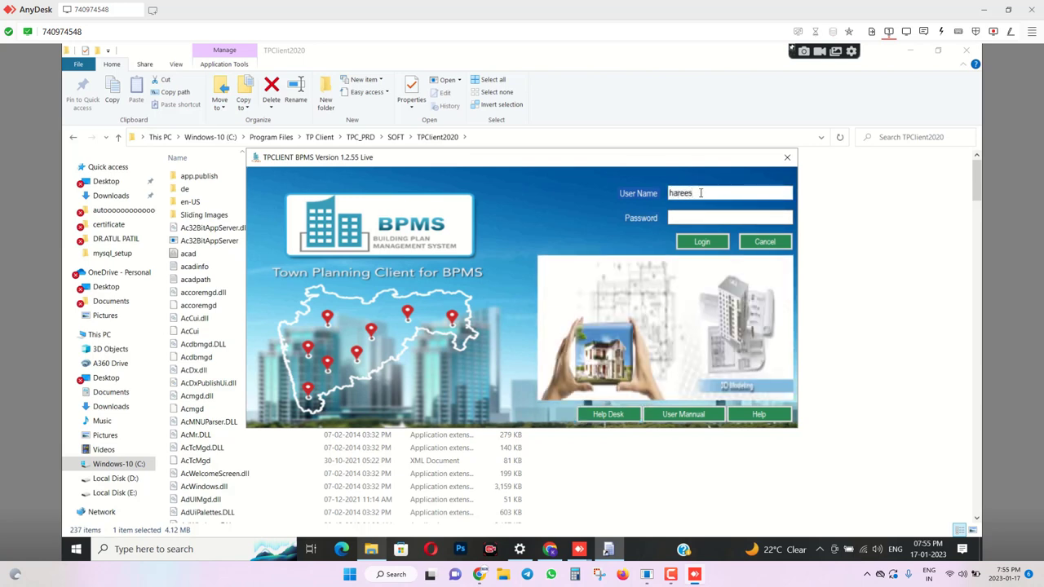
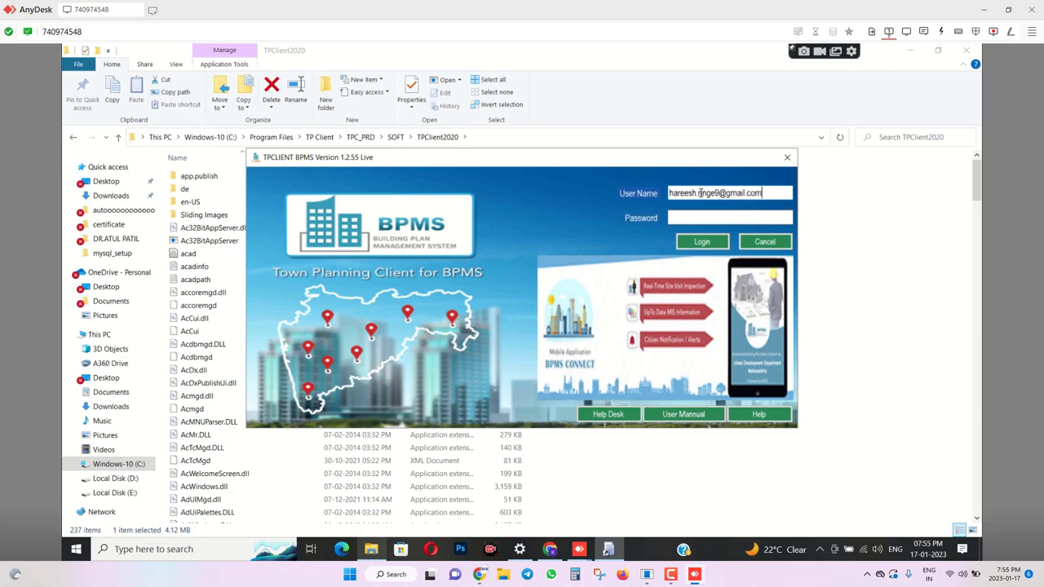
{"action": "key", "text": "Tab"}
{"action": "type", "text": "****"}
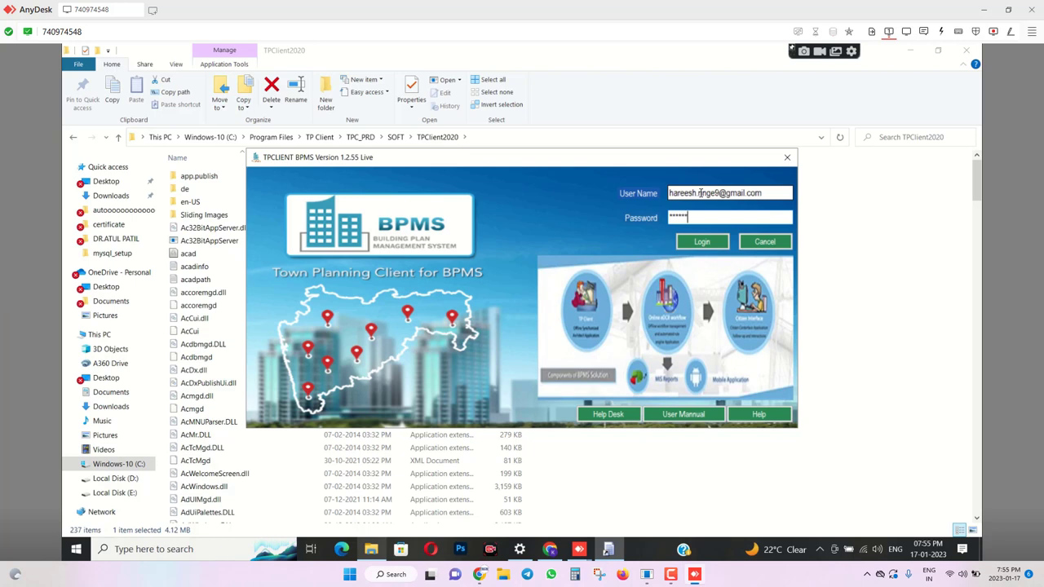
{"action": "left_click", "coordinate": [703, 242]}
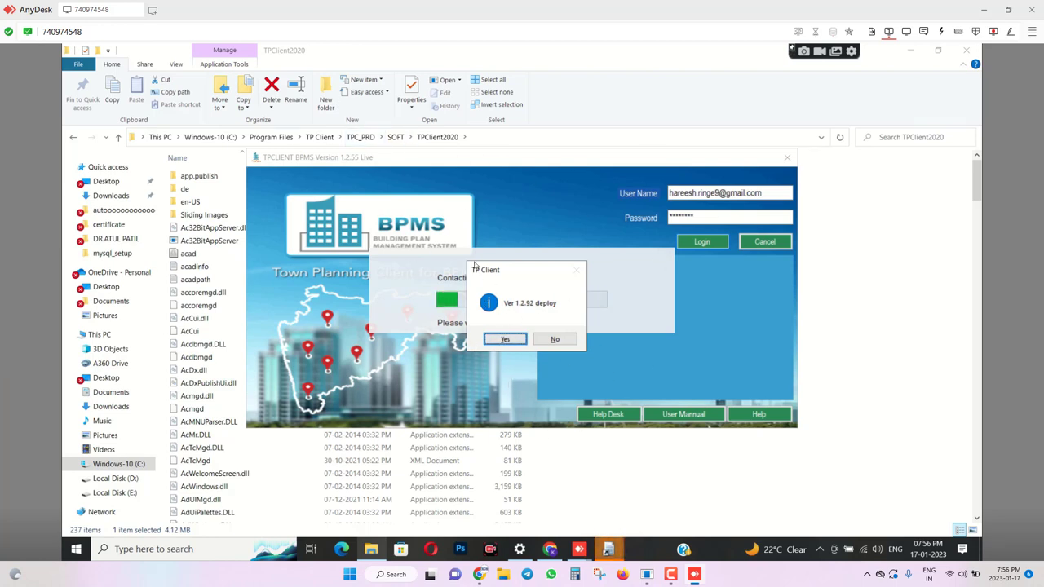
Accept the Ver 1.2.92 deployment, let the patch install, then close the AnyDesk session.
{"action": "left_click", "coordinate": [505, 339]}
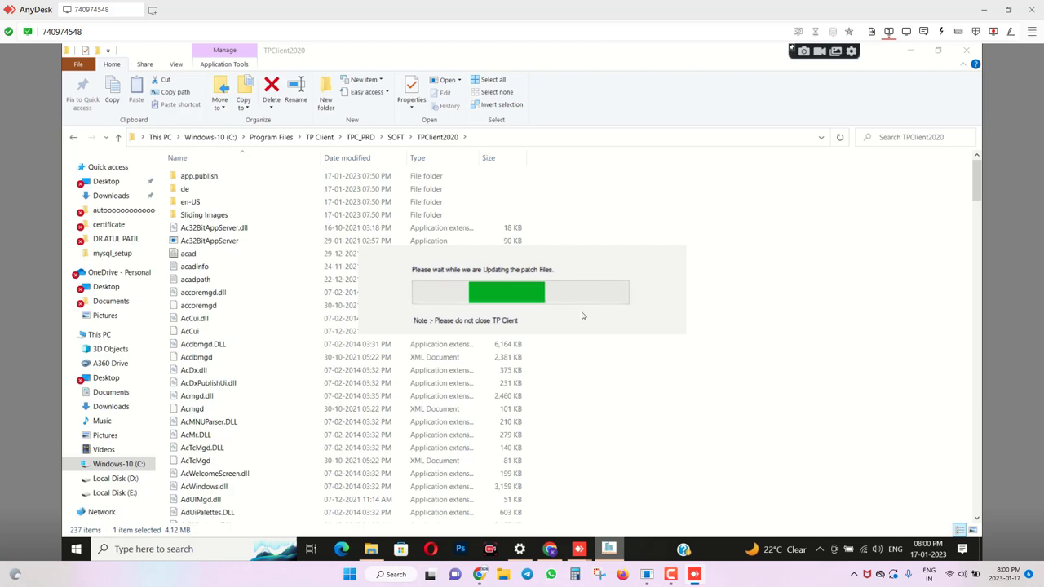
{"action": "left_click", "coordinate": [694, 574]}
{"action": "left_click", "coordinate": [694, 574]}
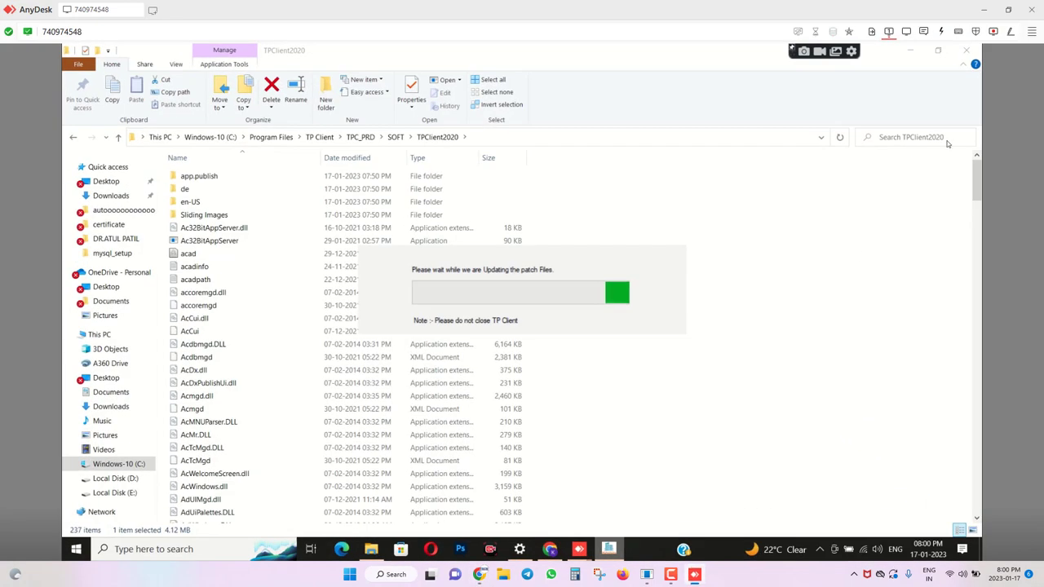
{"action": "left_click", "coordinate": [1036, 9]}
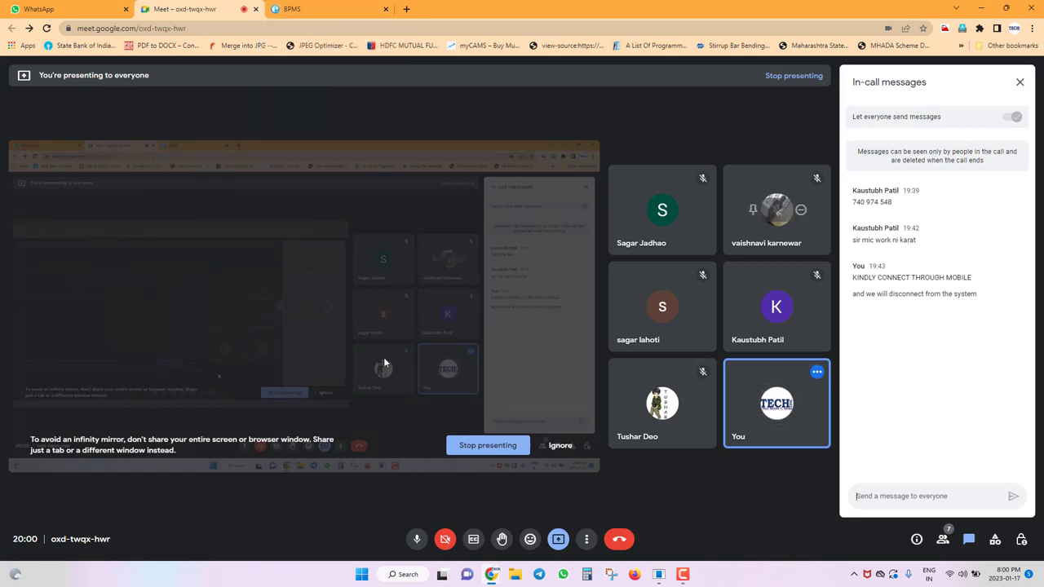
{"action": "mouse_move", "coordinate": [310, 5]}
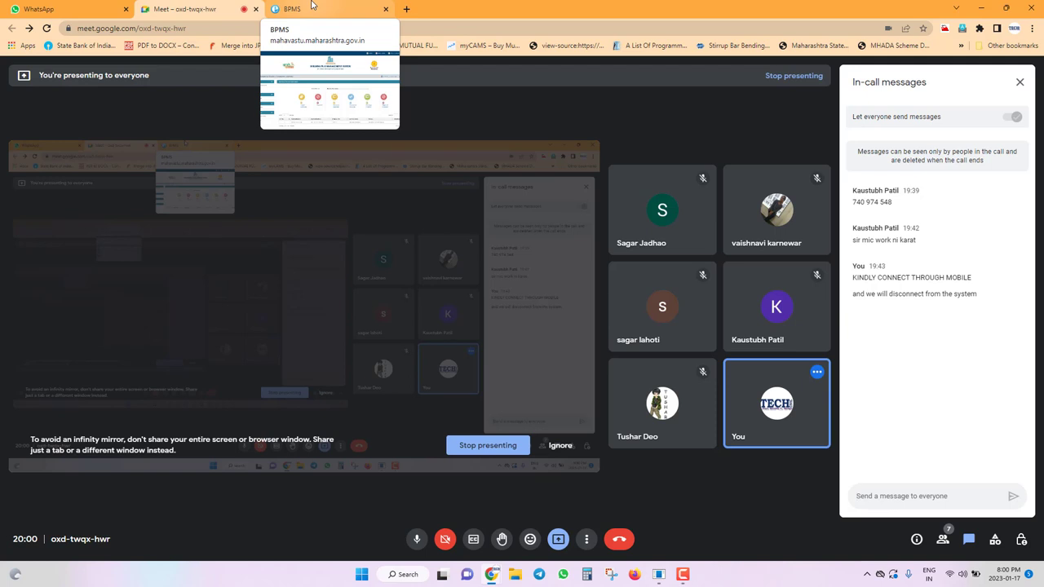
{"action": "left_click", "coordinate": [311, 6]}
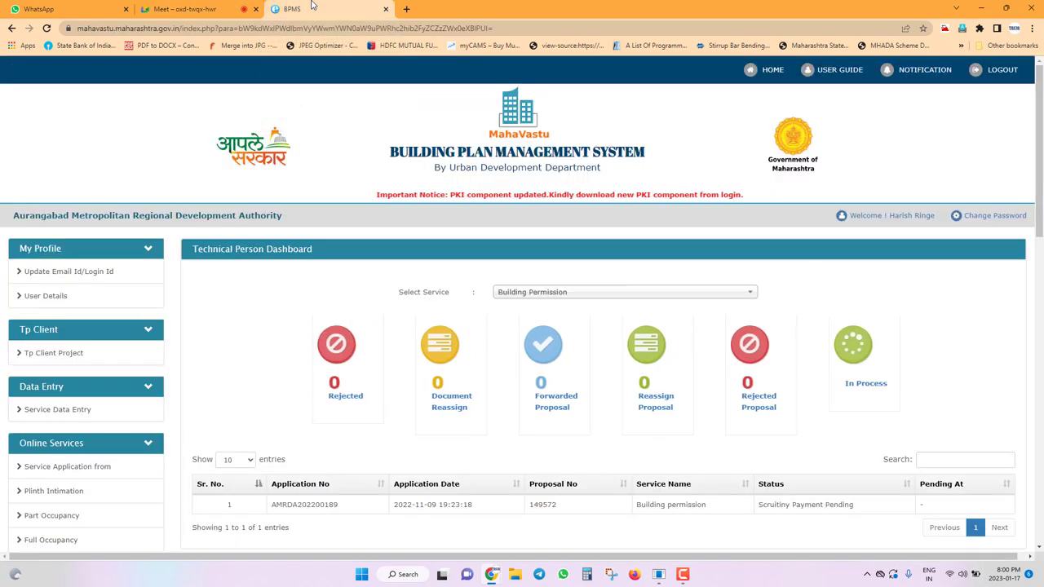
{"action": "left_click", "coordinate": [76, 353]}
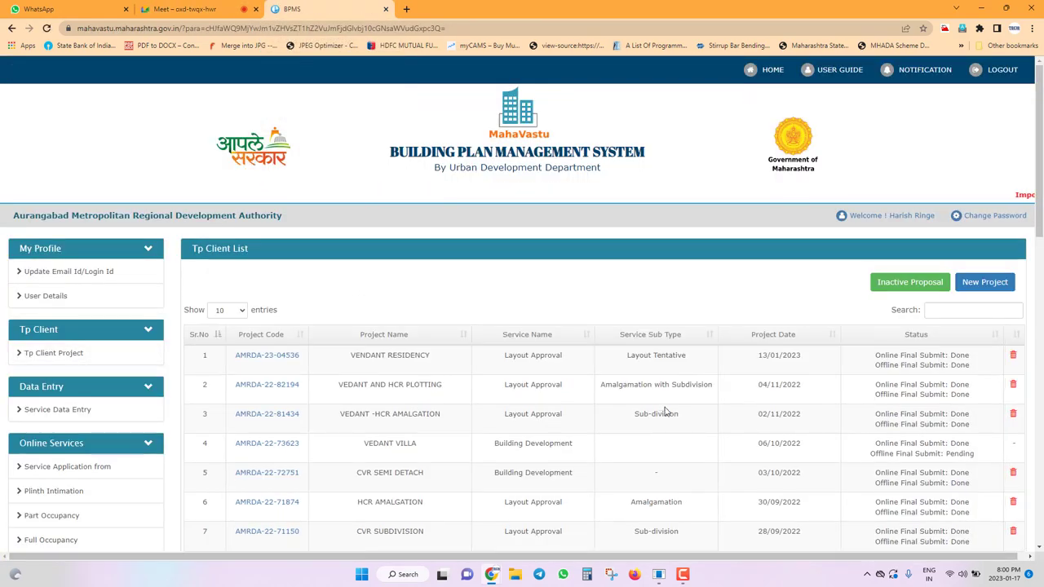
{"action": "left_click", "coordinate": [259, 475]}
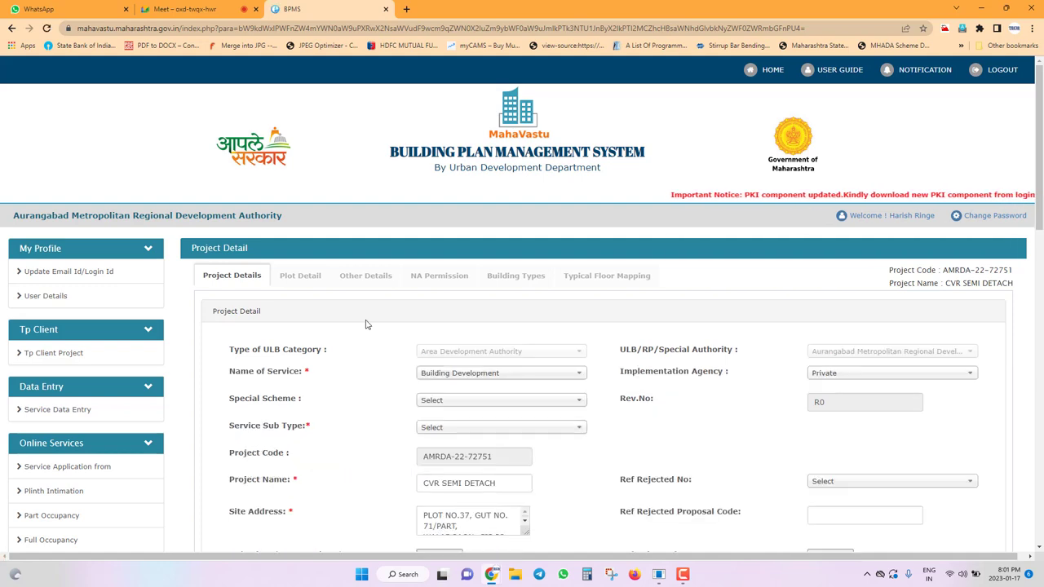
{"action": "scroll", "coordinate": [359, 347], "scroll_direction": "down", "scroll_amount": 1}
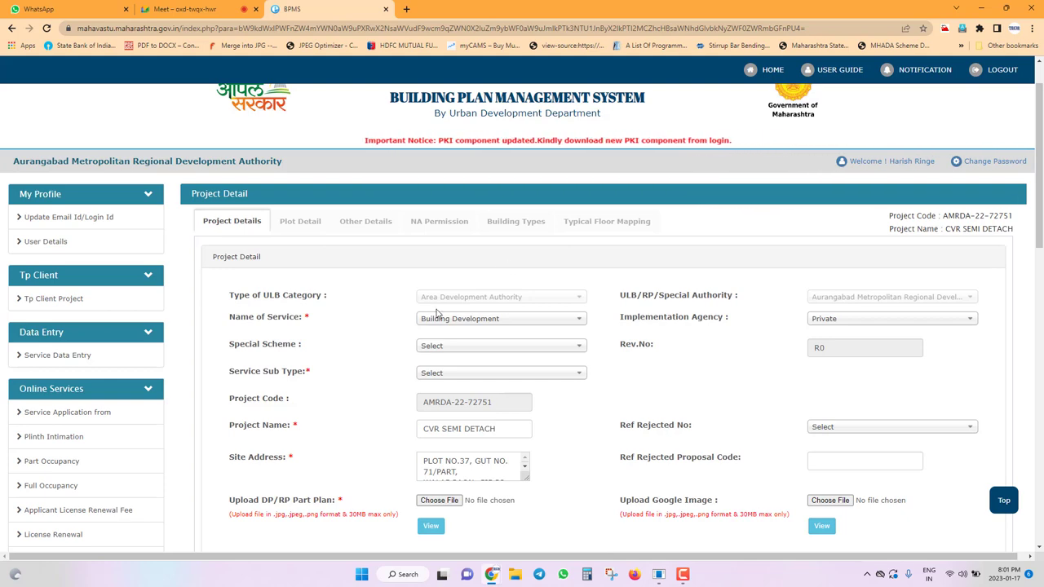
{"action": "scroll", "coordinate": [440, 318], "scroll_direction": "down", "scroll_amount": 1}
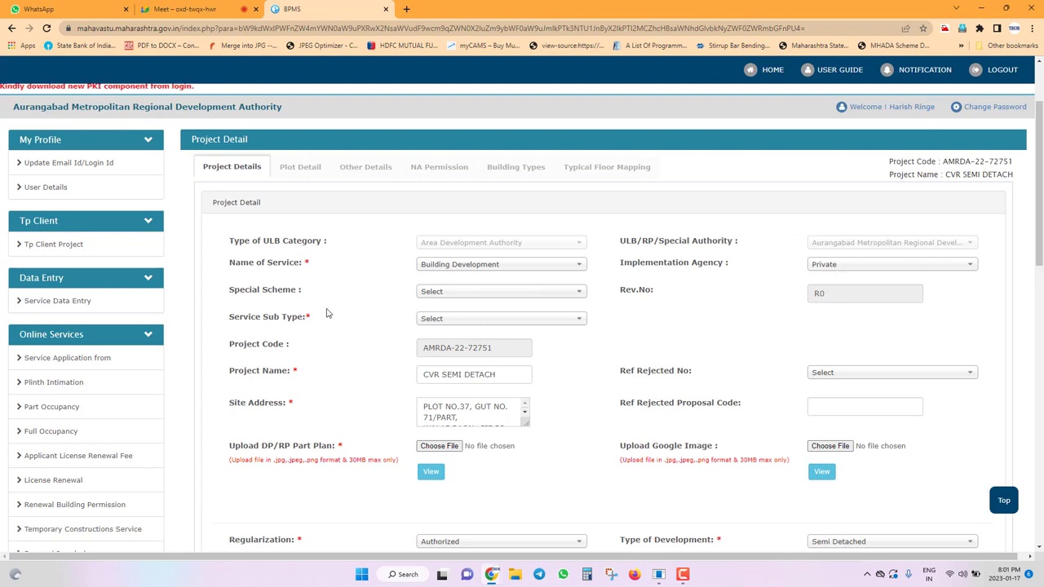
{"action": "scroll", "coordinate": [299, 305], "scroll_direction": "down", "scroll_amount": 2}
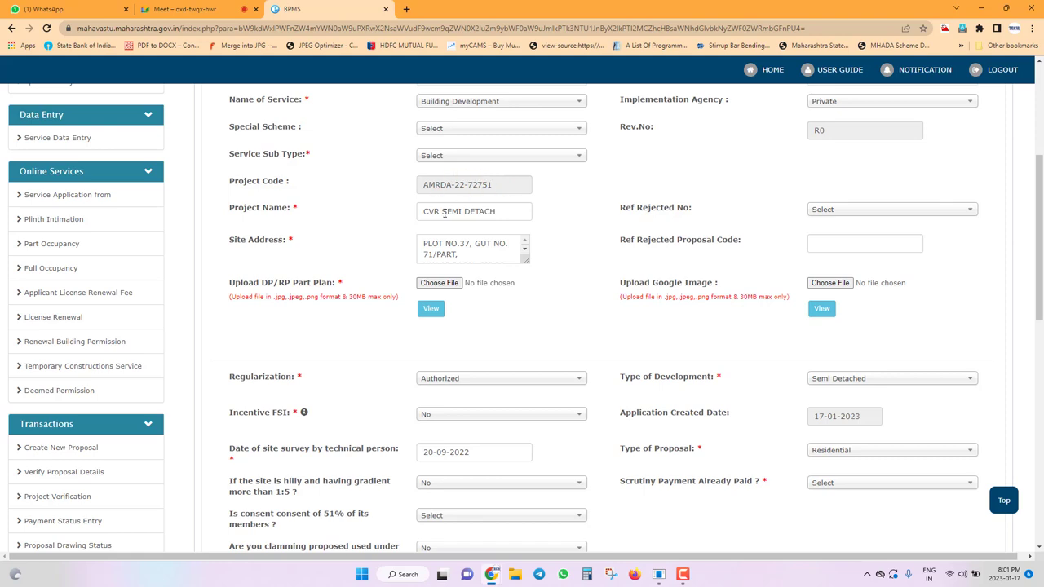
{"action": "scroll", "coordinate": [280, 220], "scroll_direction": "down", "scroll_amount": 1}
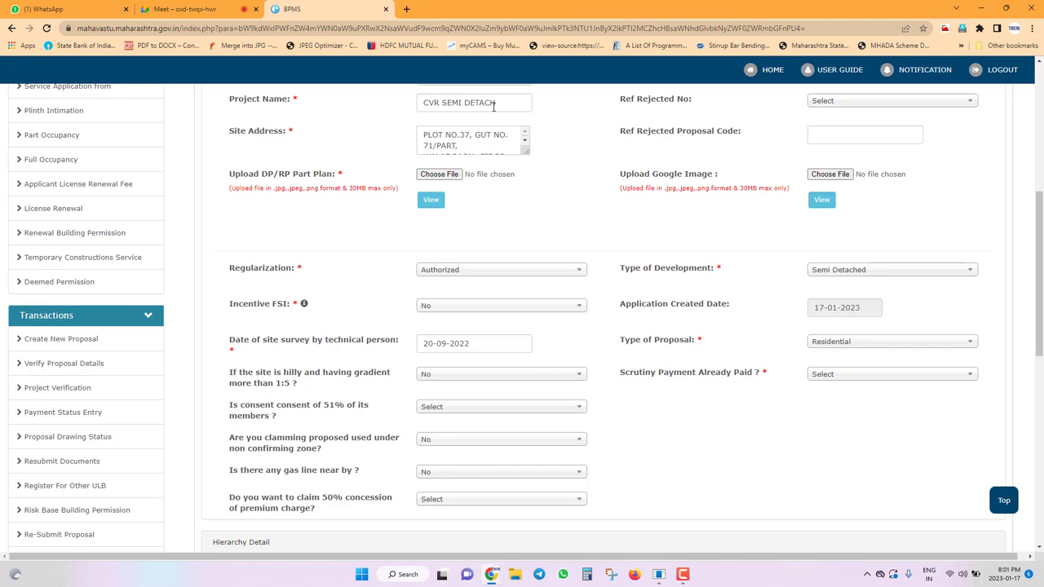
{"action": "scroll", "coordinate": [510, 145], "scroll_direction": "down", "scroll_amount": 3}
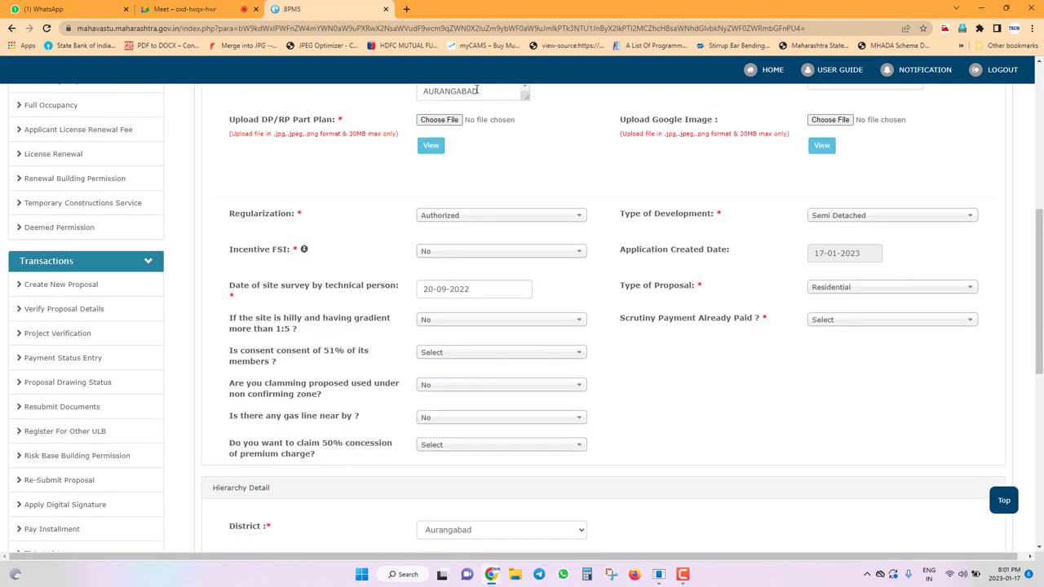
{"action": "scroll", "coordinate": [478, 96], "scroll_direction": "up", "scroll_amount": 1}
{"action": "scroll", "coordinate": [422, 168], "scroll_direction": "up", "scroll_amount": 1}
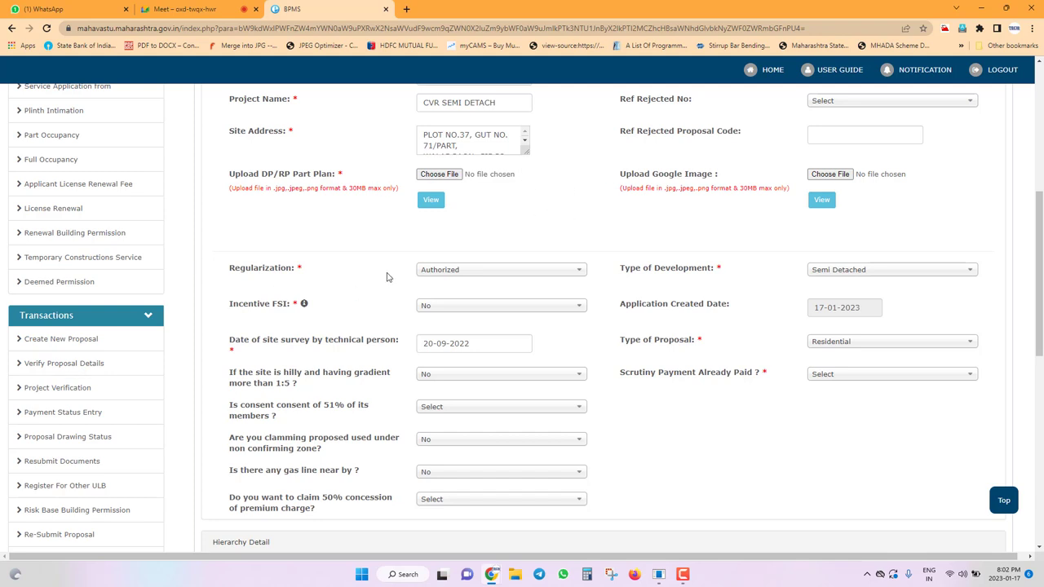
{"action": "left_click", "coordinate": [514, 282]}
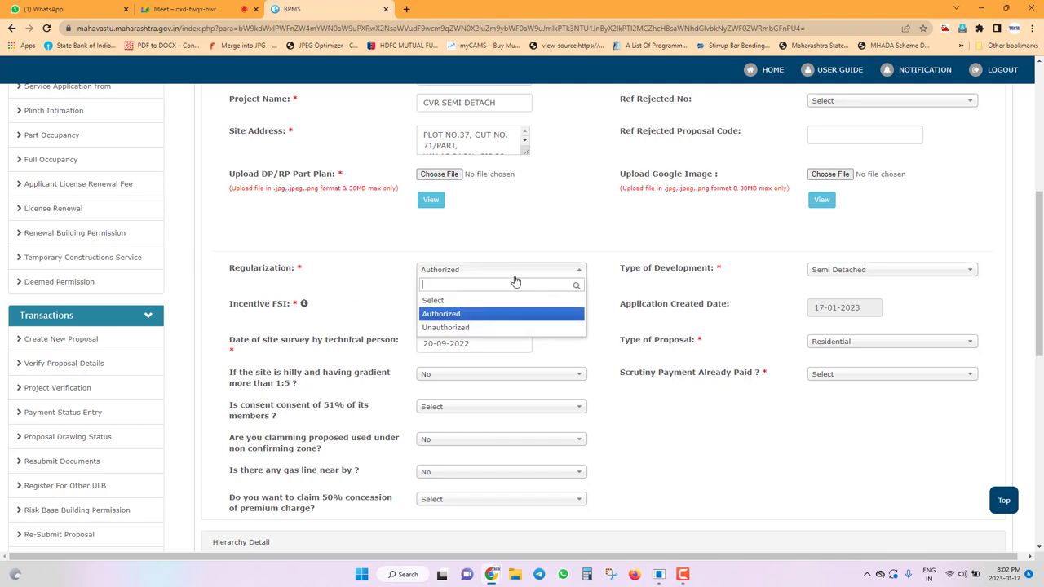
{"action": "left_click", "coordinate": [459, 315]}
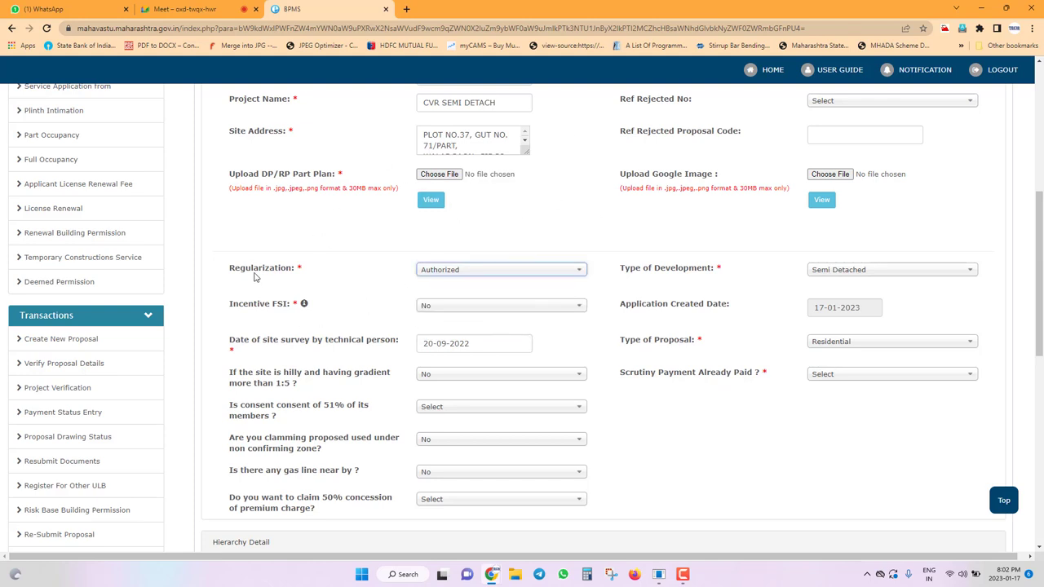
{"action": "left_click", "coordinate": [881, 269]}
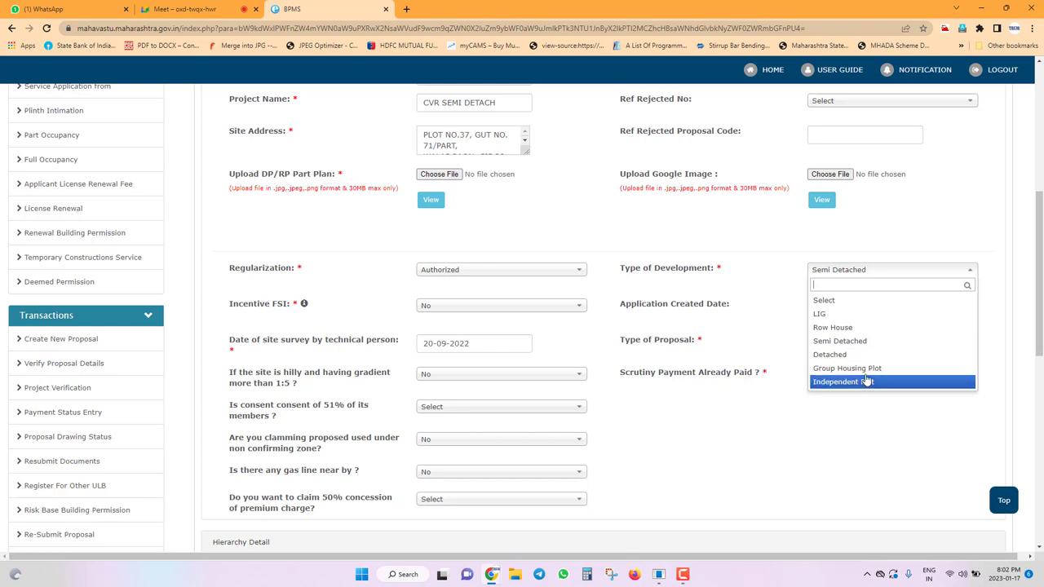
{"action": "left_click", "coordinate": [781, 302]}
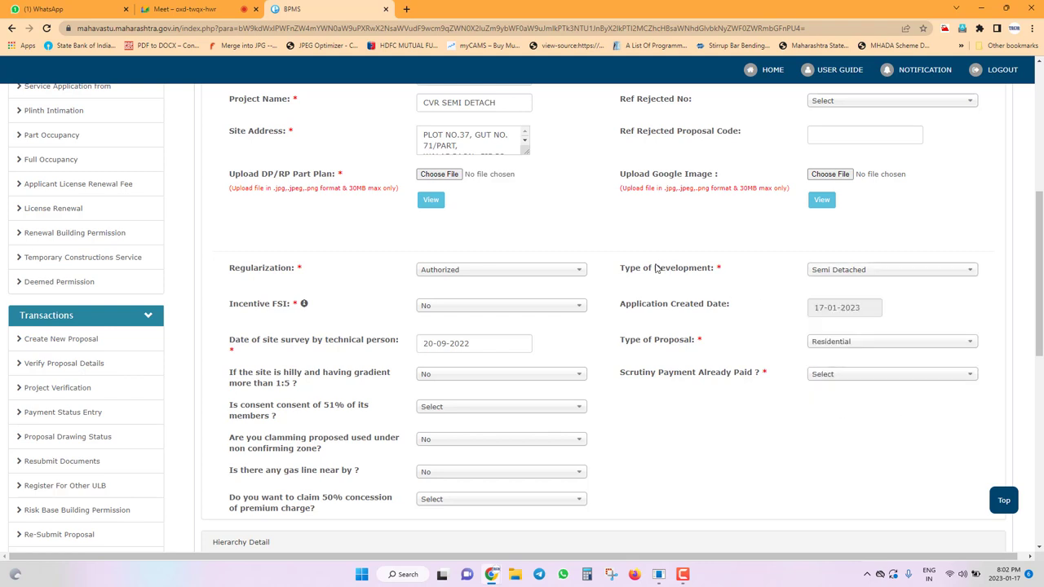
{"action": "double_click", "coordinate": [630, 268]}
{"action": "left_click_drag", "start_coordinate": [733, 282], "coordinate": [731, 280]}
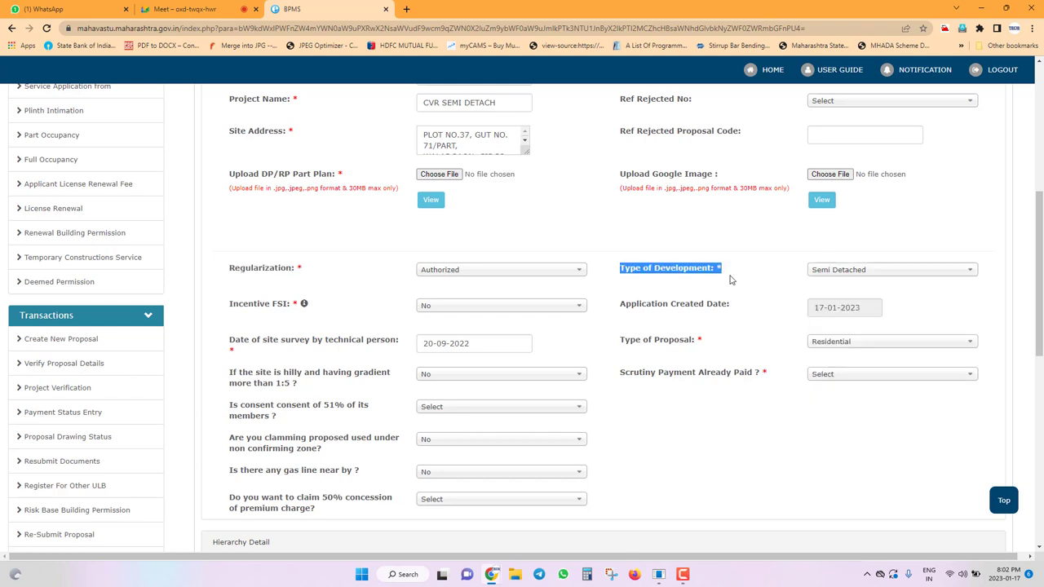
{"action": "scroll", "coordinate": [712, 186], "scroll_direction": "up", "scroll_amount": 4}
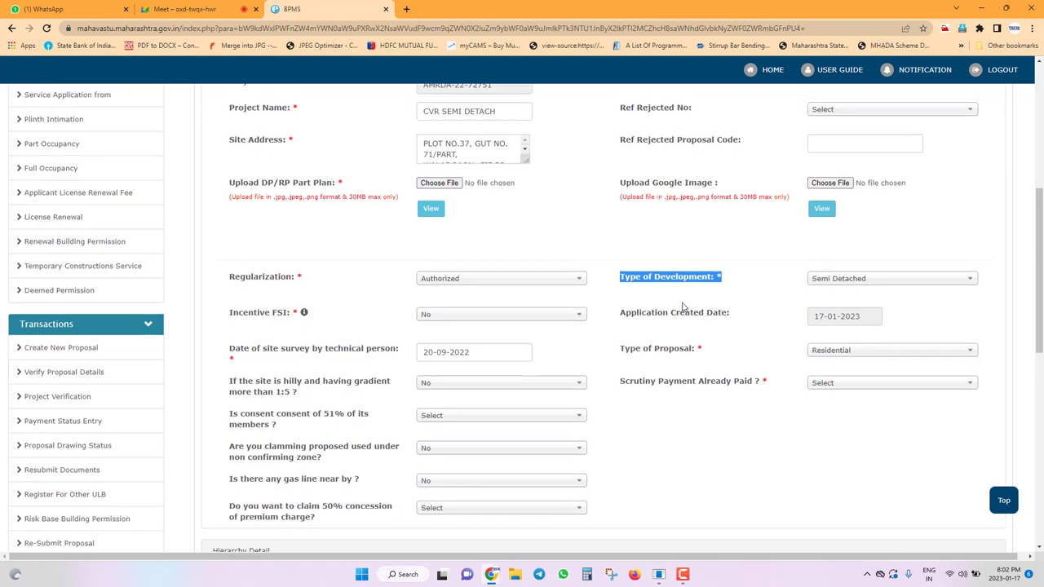
{"action": "scroll", "coordinate": [758, 312], "scroll_direction": "down", "scroll_amount": 3}
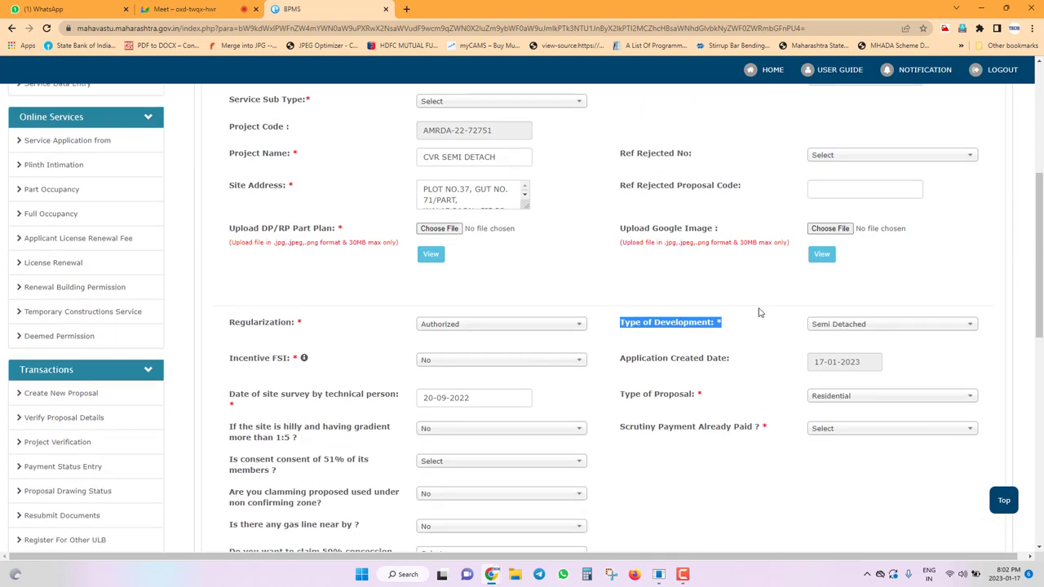
{"action": "left_click", "coordinate": [843, 324]}
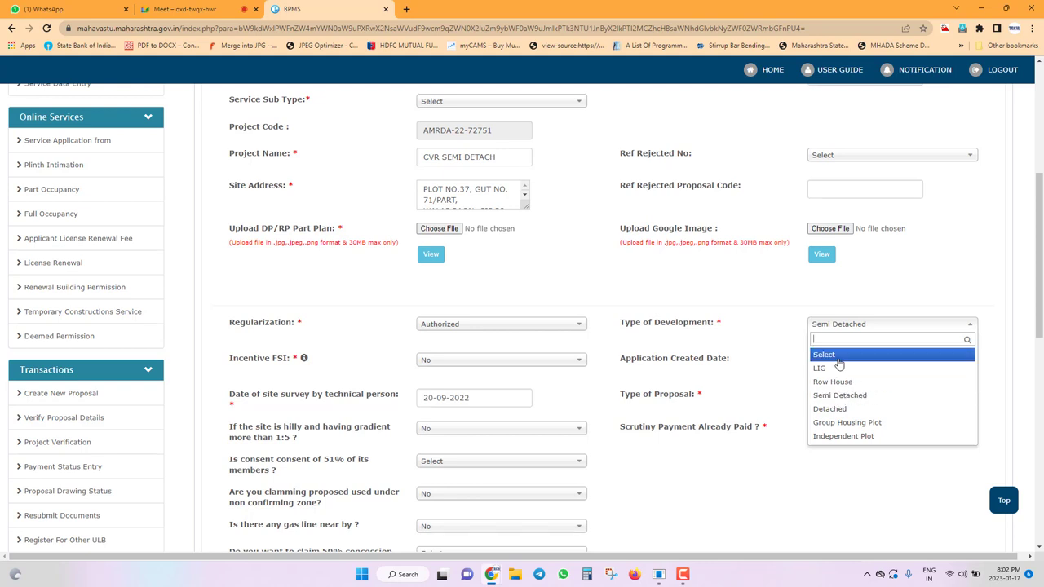
{"action": "left_click", "coordinate": [816, 446]}
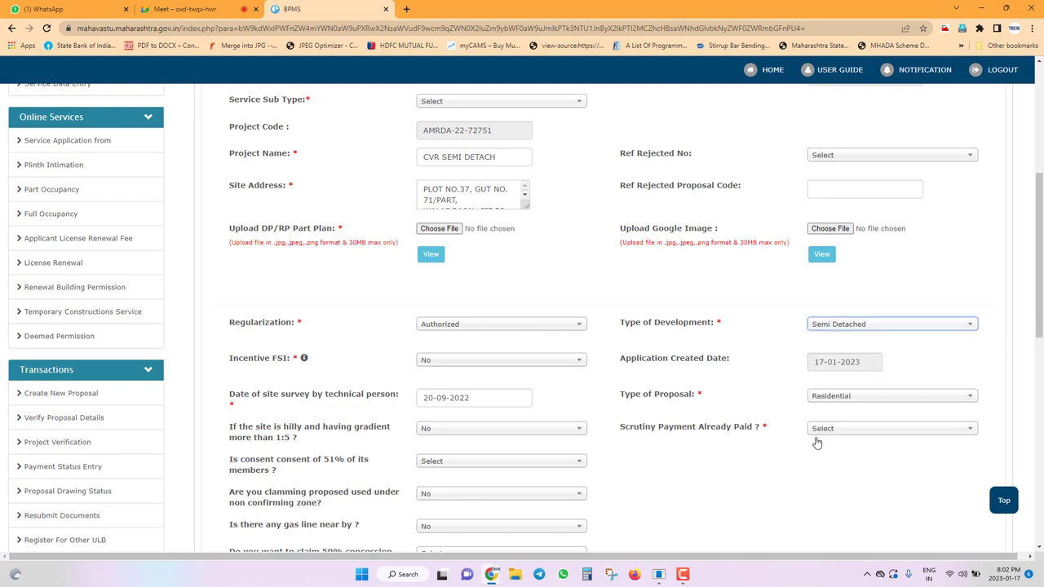
{"action": "scroll", "coordinate": [455, 297], "scroll_direction": "down", "scroll_amount": 2}
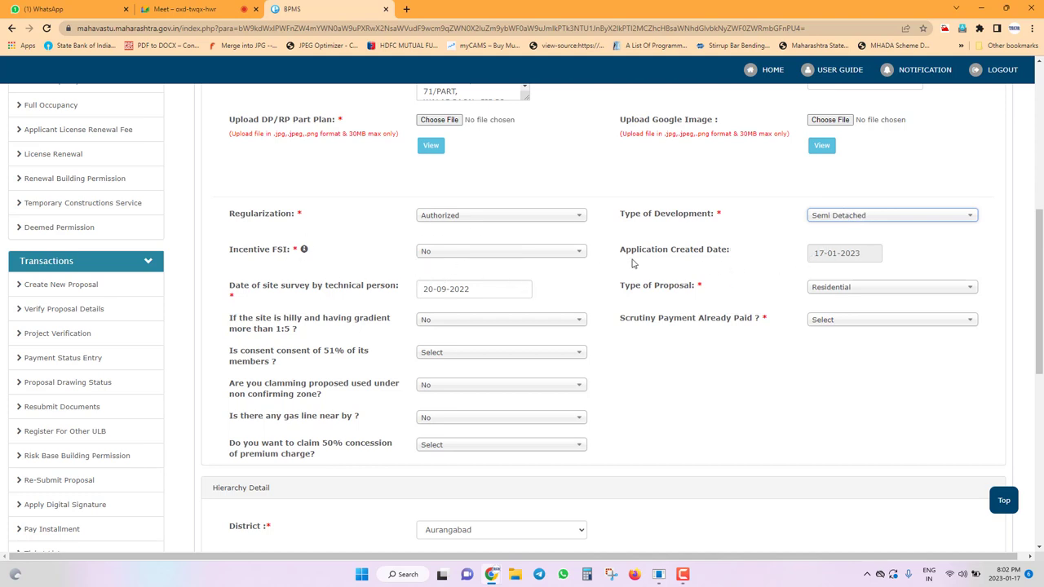
{"action": "left_click_drag", "start_coordinate": [622, 249], "coordinate": [897, 256]}
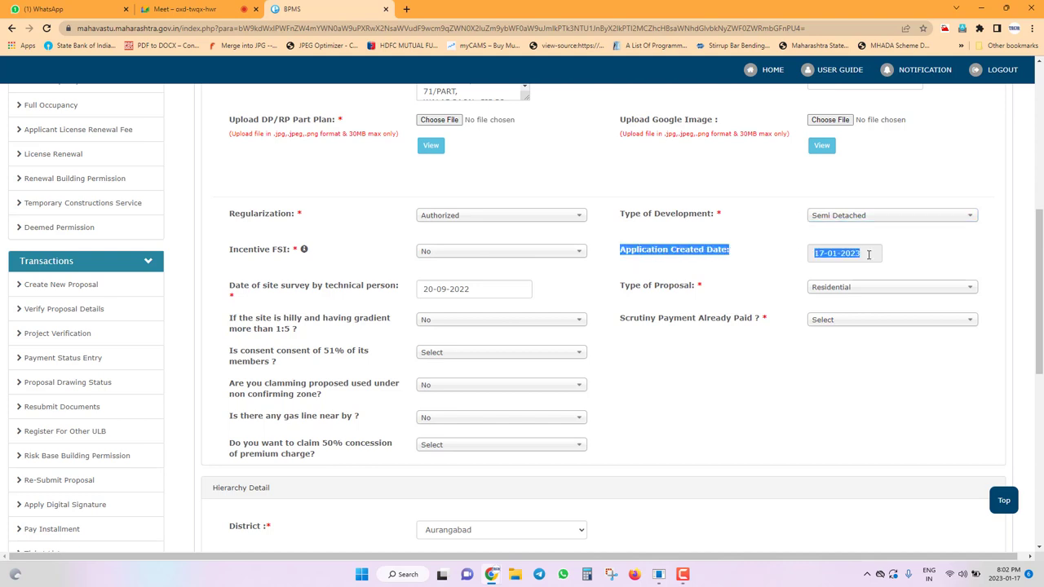
Set the technical person's site survey date to 01-01-2023 using the calendar.
{"action": "left_click", "coordinate": [869, 254]}
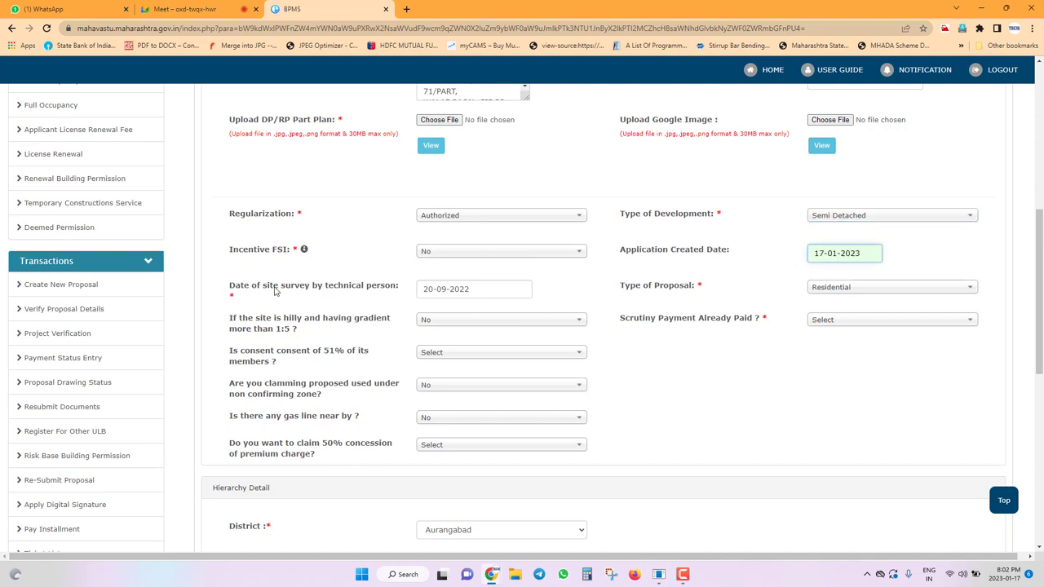
{"action": "left_click", "coordinate": [468, 291]}
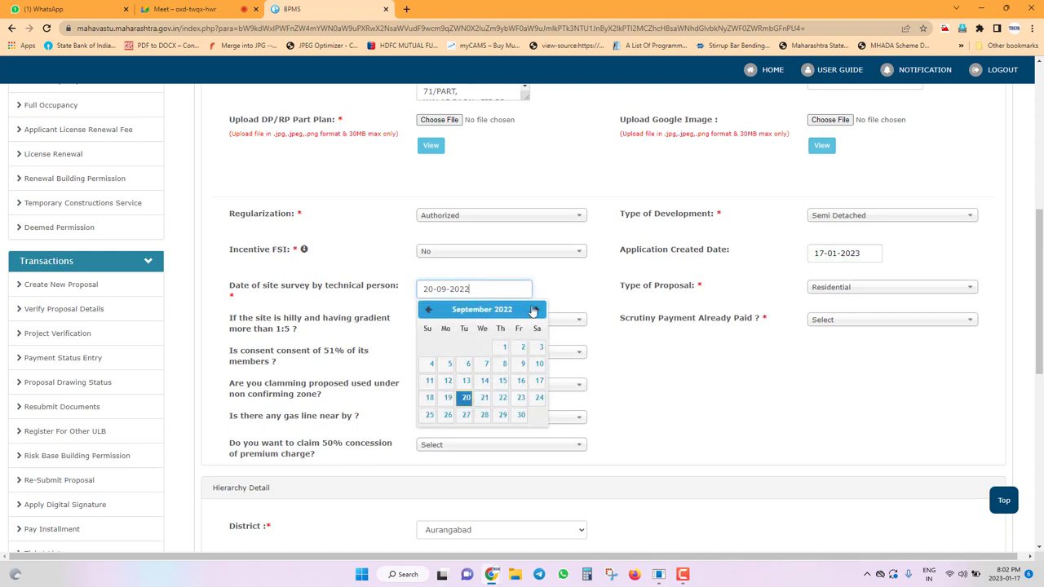
{"action": "left_click", "coordinate": [536, 310]}
{"action": "triple_click", "coordinate": [536, 310]}
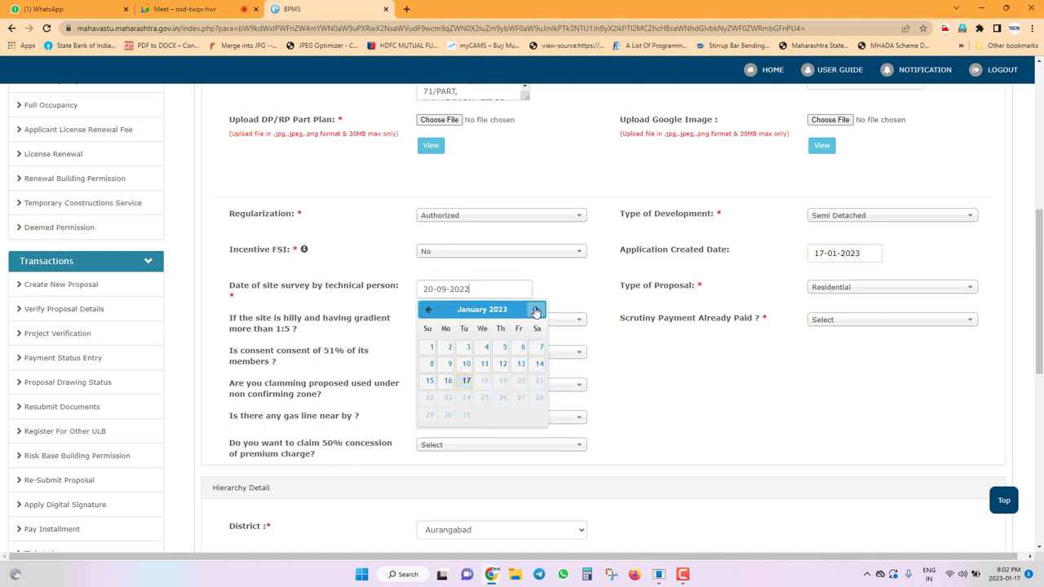
{"action": "left_click", "coordinate": [430, 347]}
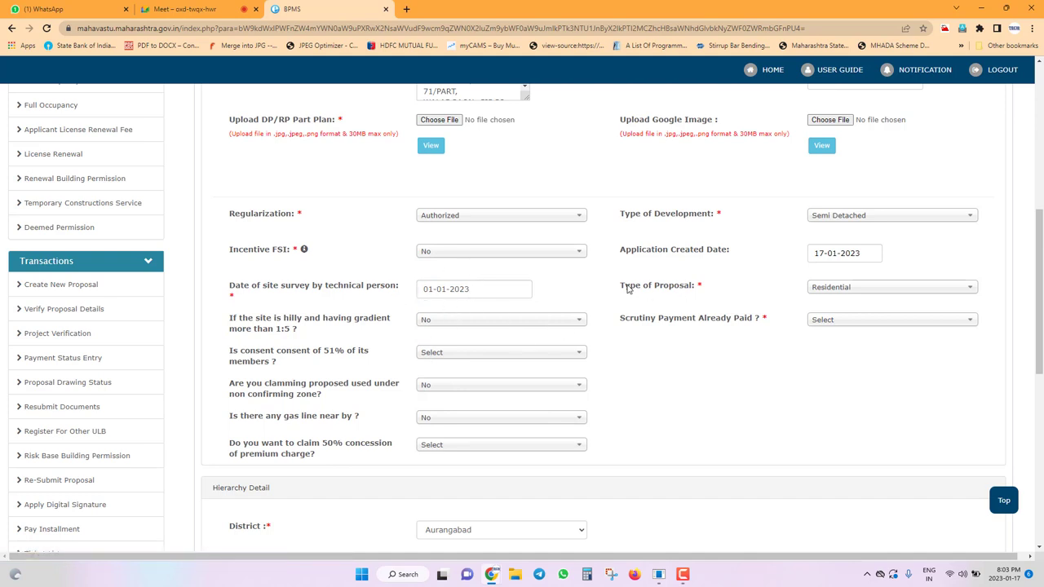
Keep Residential selected as the Type of Proposal.
{"action": "left_click_drag", "start_coordinate": [626, 288], "coordinate": [757, 292]}
{"action": "left_click", "coordinate": [878, 297]}
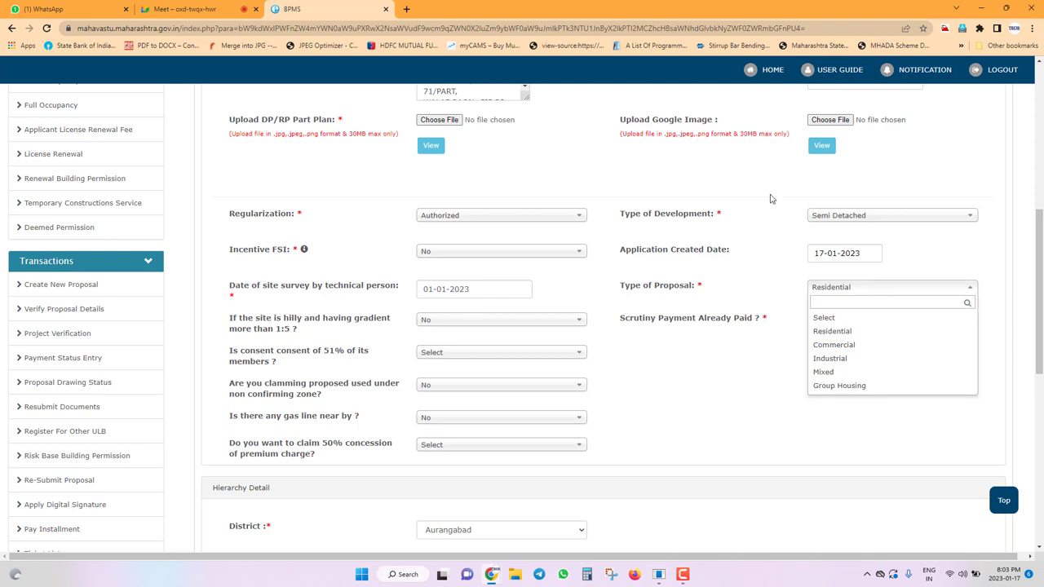
{"action": "left_click", "coordinate": [846, 332]}
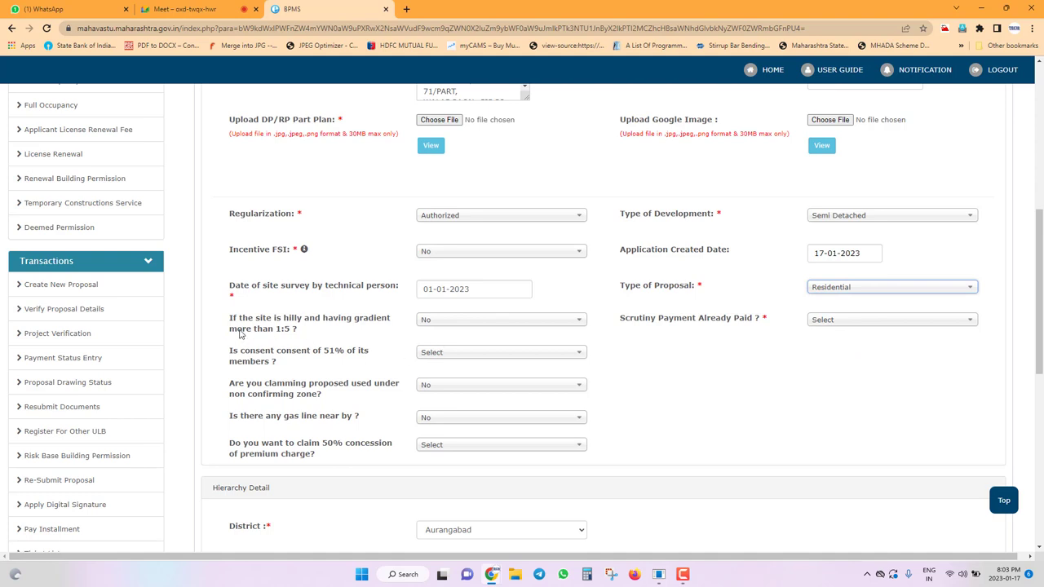
Answer No for Scrutiny Payment Already Paid, leaving the 51% consent question unanswered.
{"action": "scroll", "coordinate": [618, 374], "scroll_direction": "down", "scroll_amount": 1}
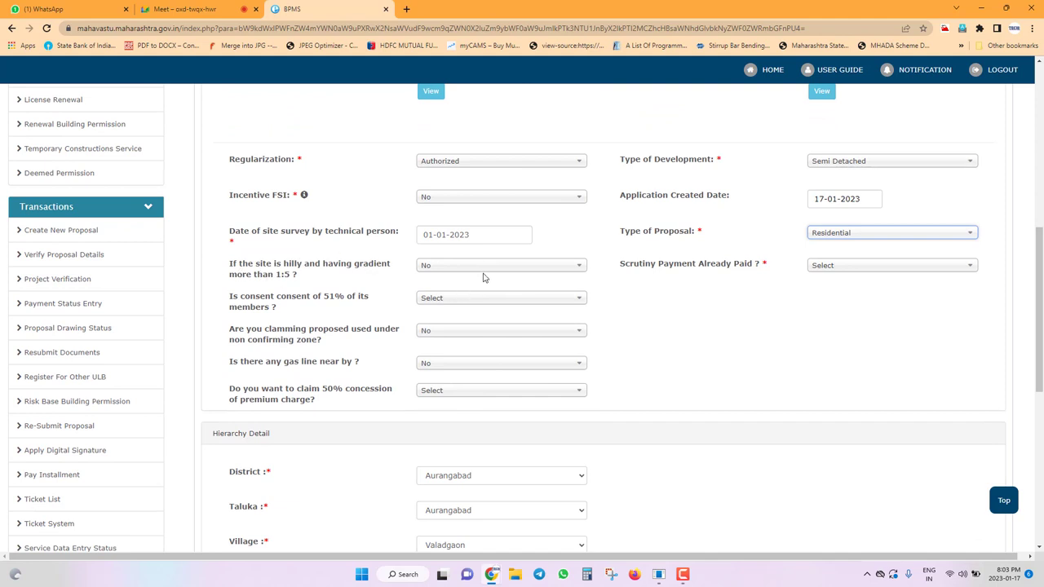
{"action": "left_click", "coordinate": [867, 269]}
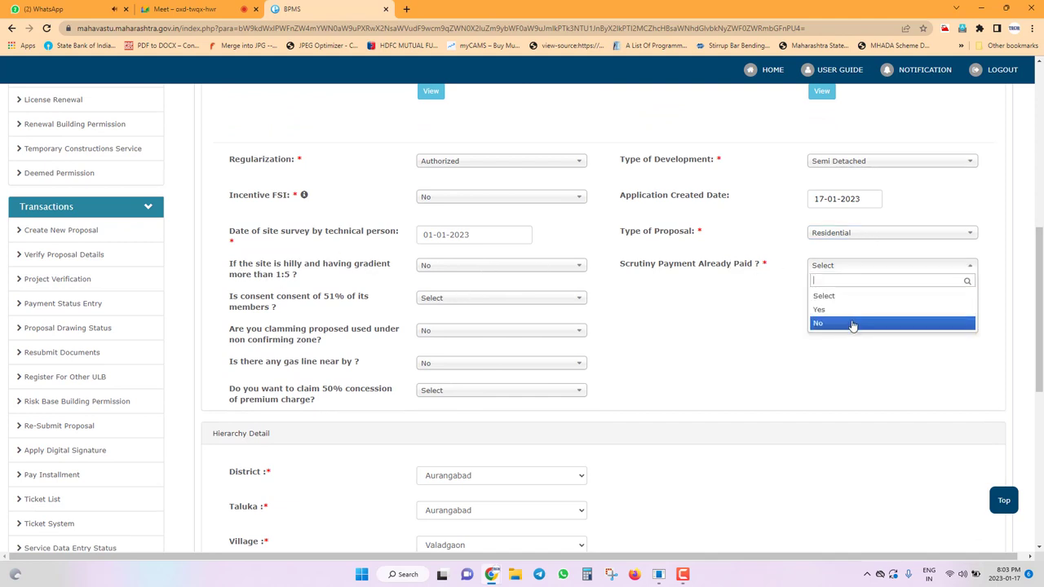
{"action": "left_click", "coordinate": [853, 323]}
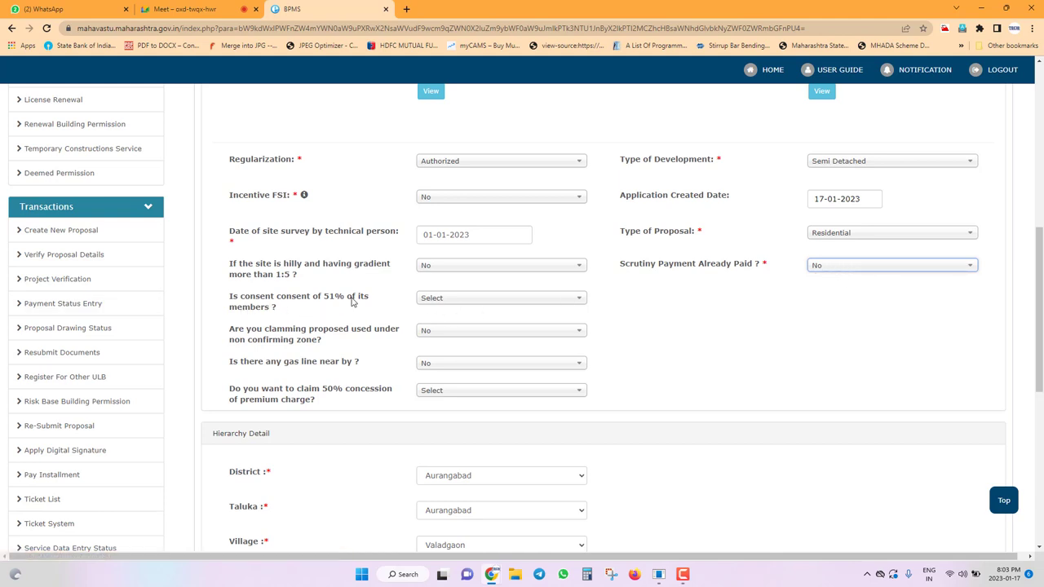
{"action": "left_click", "coordinate": [466, 309]}
{"action": "left_click", "coordinate": [668, 313]}
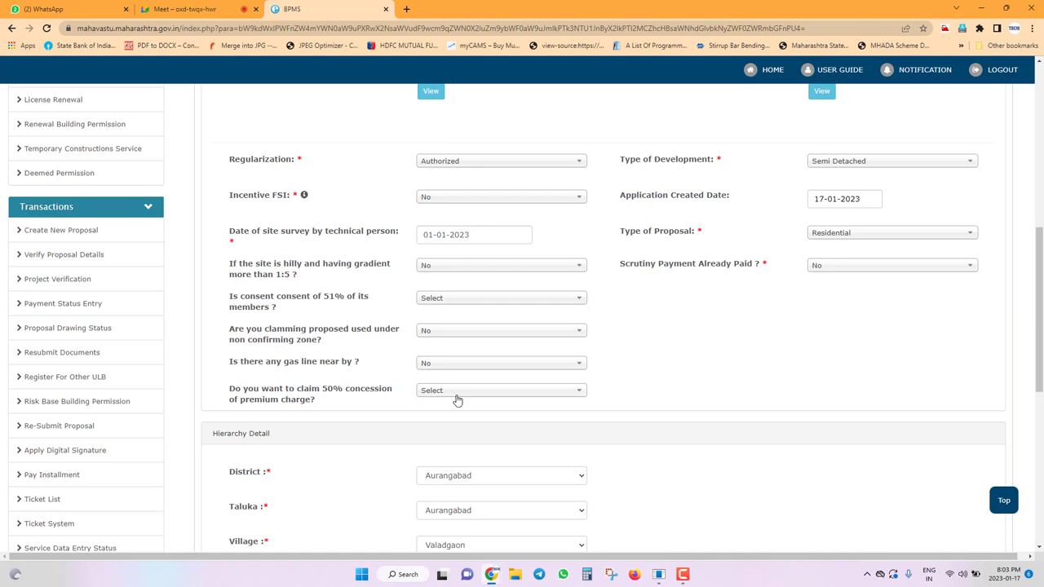
Answer No to claiming the 50% premium-charge concession.
{"action": "left_click", "coordinate": [482, 397]}
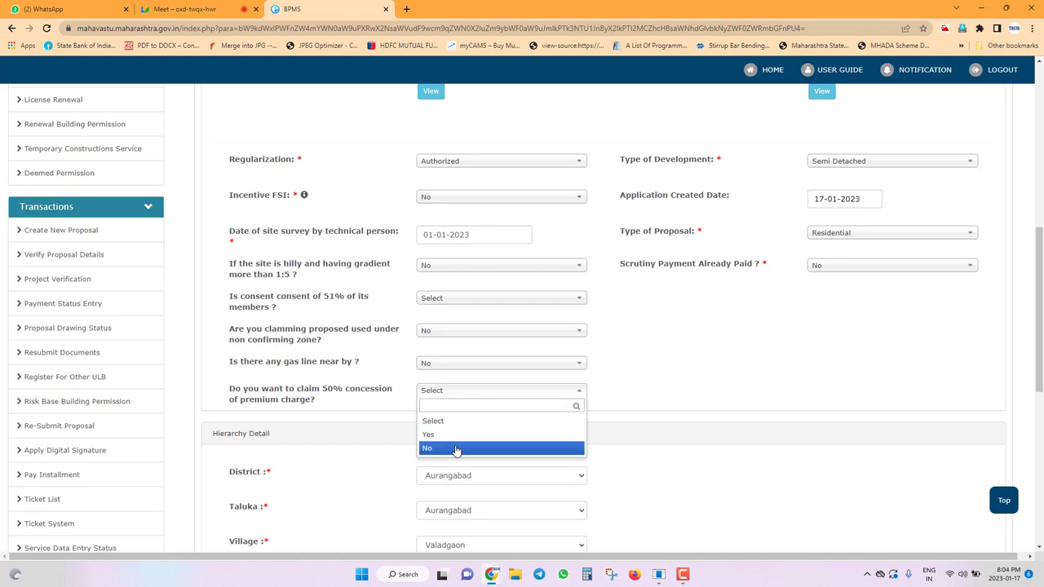
{"action": "left_click", "coordinate": [455, 449]}
{"action": "scroll", "coordinate": [540, 395], "scroll_direction": "down", "scroll_amount": 3}
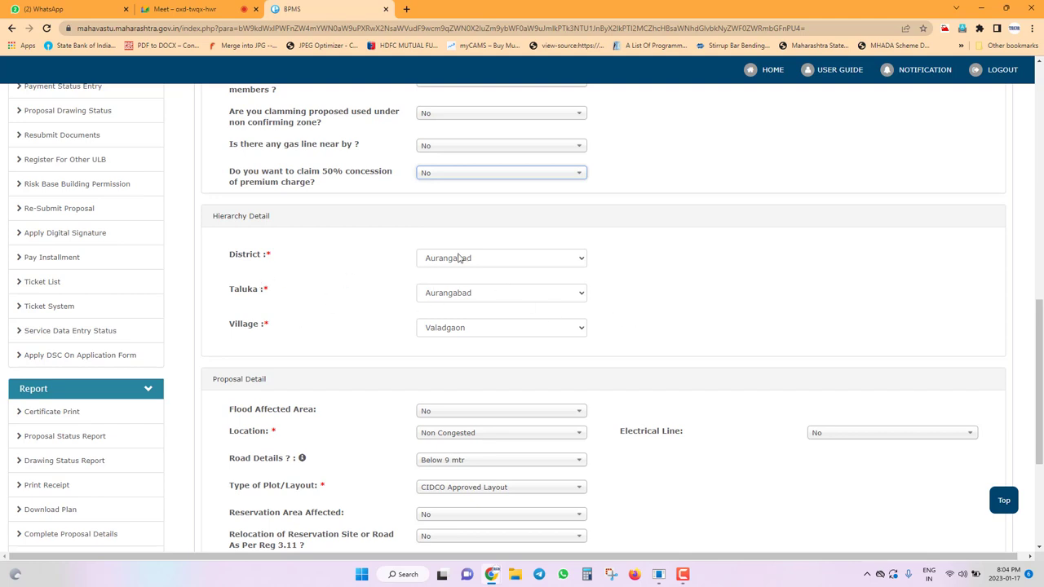
Set the proposal Location to Non Congested, then show File Explorer's jump list of frequent folders.
{"action": "scroll", "coordinate": [353, 291], "scroll_direction": "down", "scroll_amount": 1}
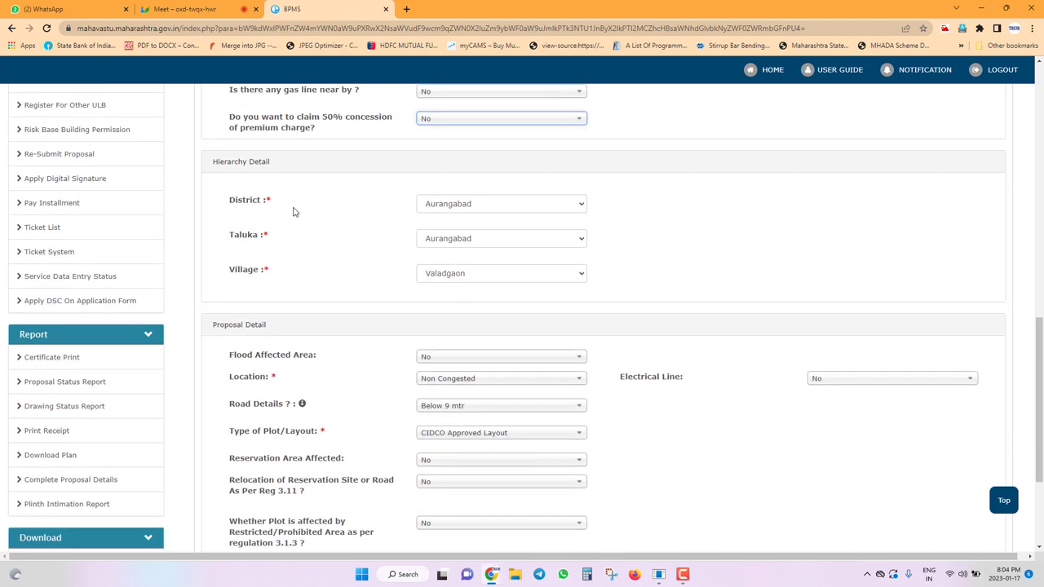
{"action": "scroll", "coordinate": [310, 226], "scroll_direction": "down", "scroll_amount": 2}
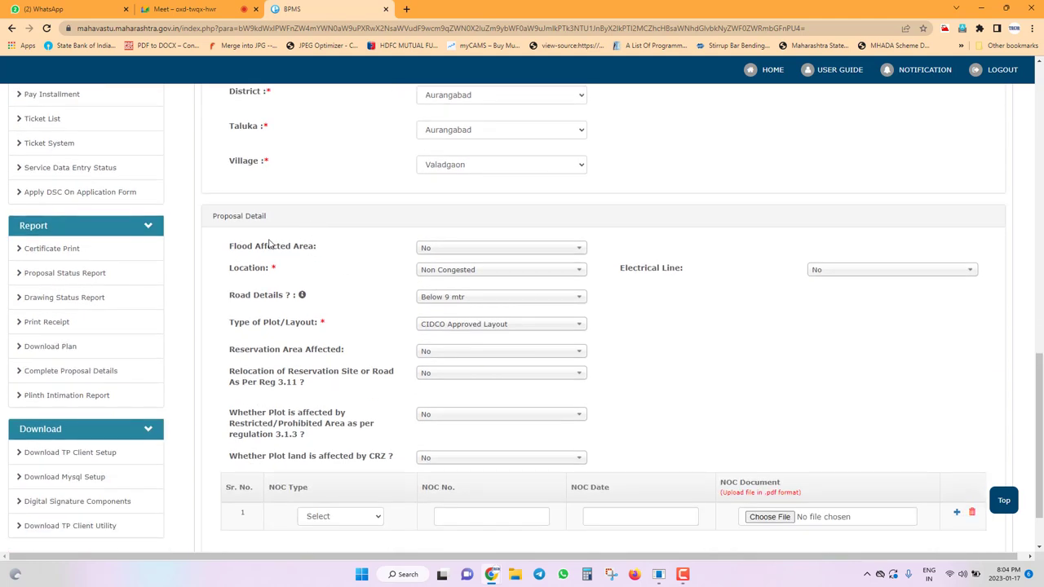
{"action": "left_click", "coordinate": [465, 278]}
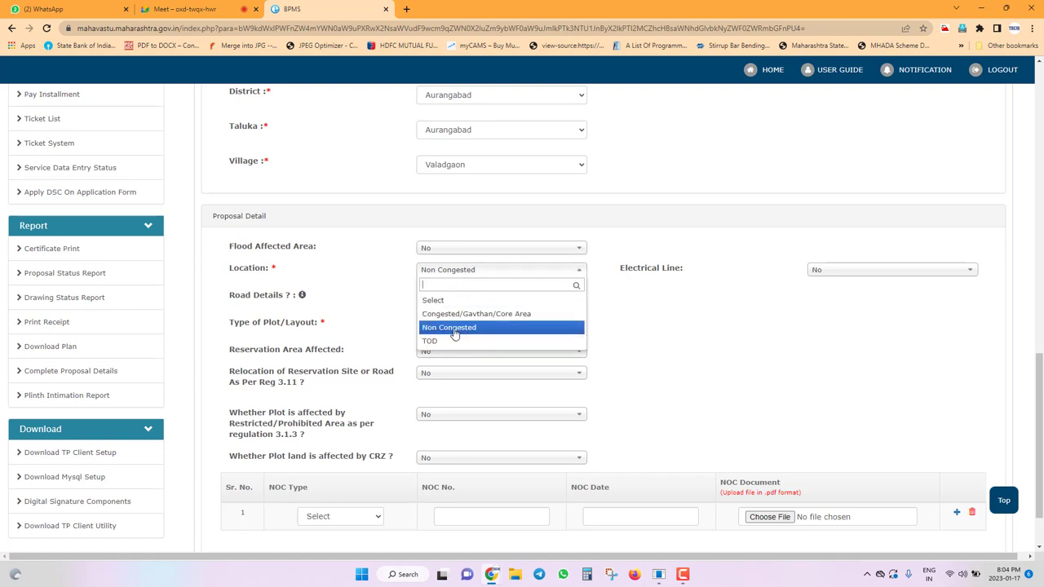
{"action": "left_click", "coordinate": [436, 327]}
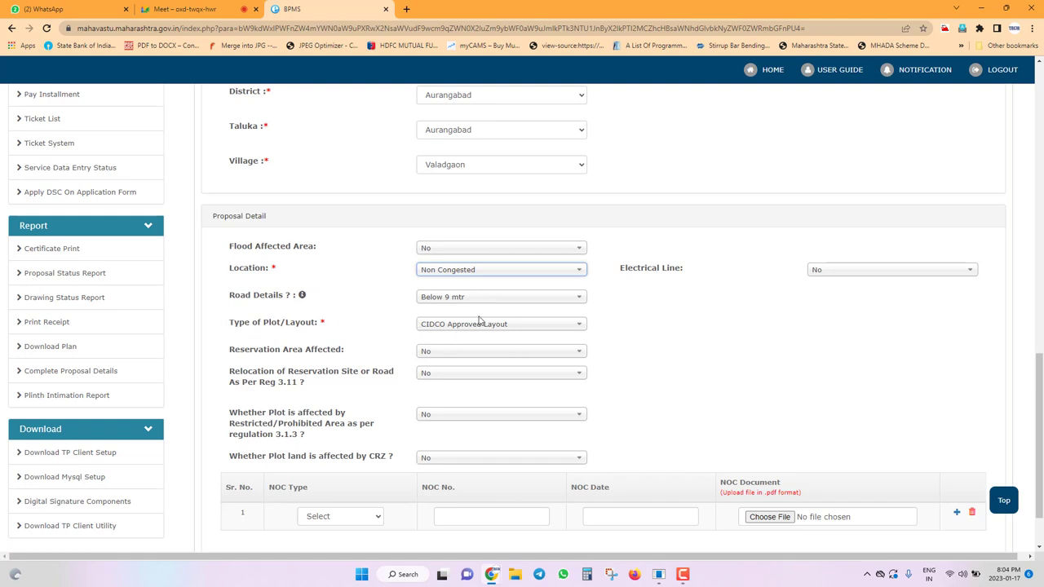
{"action": "right_click", "coordinate": [515, 574]}
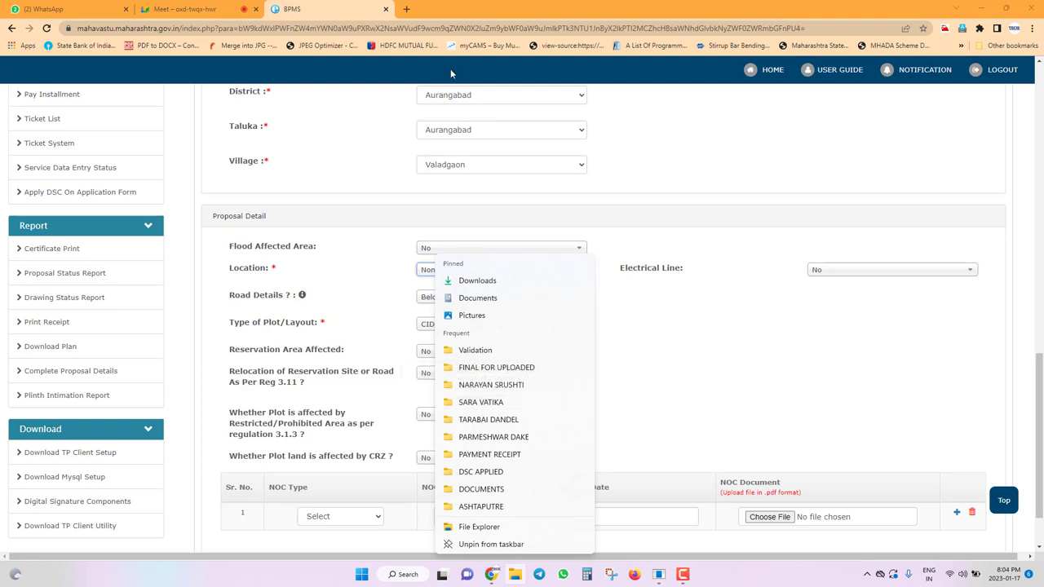
Go up to sanctioning, enter Drawing, and open the client's project folder.
{"action": "left_click", "coordinate": [438, 136]}
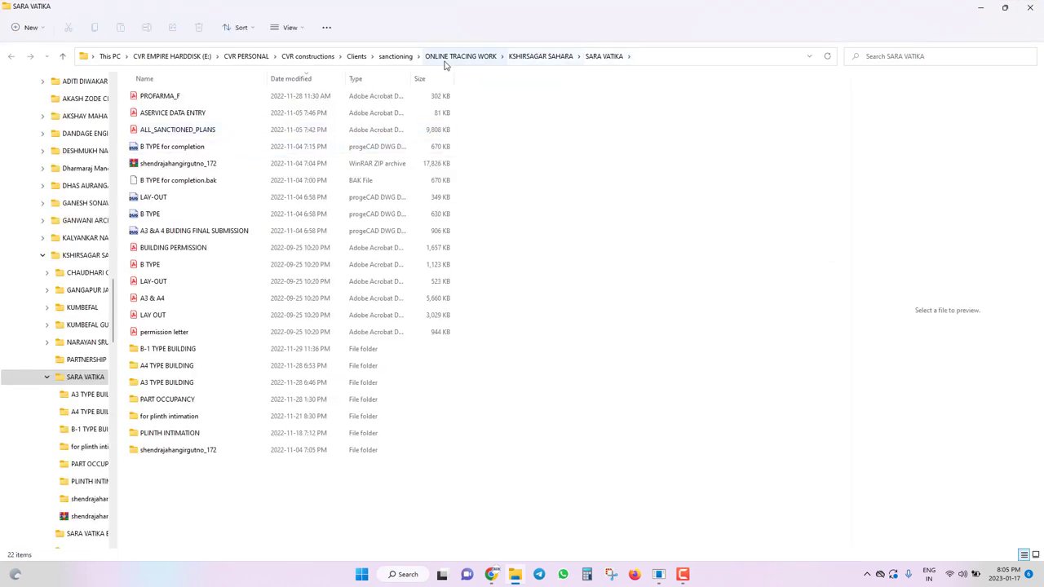
{"action": "left_click", "coordinate": [391, 59]}
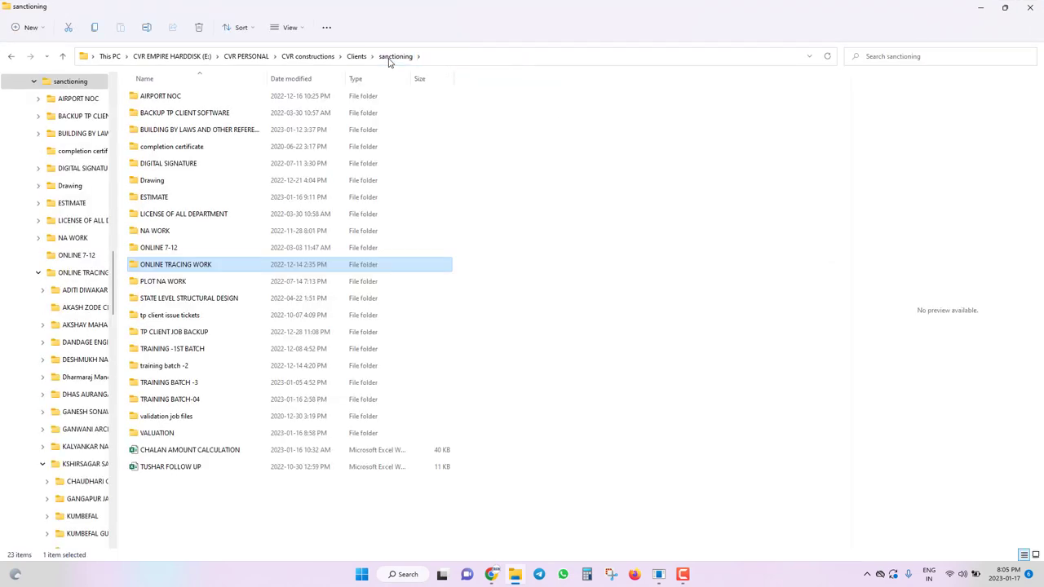
{"action": "key", "text": "d"}
{"action": "key", "text": "d"}
{"action": "key", "text": "Return"}
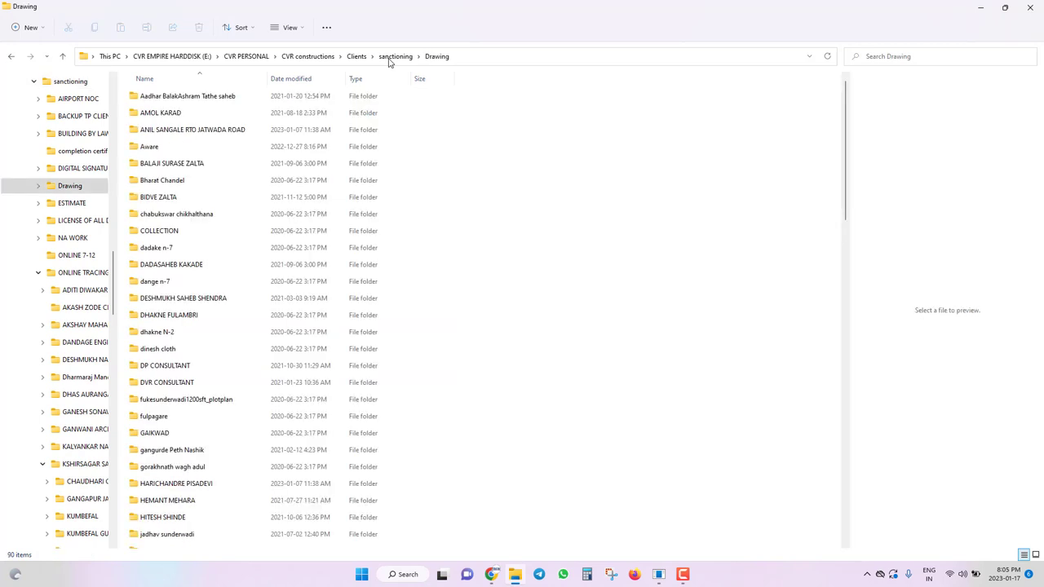
{"action": "left_click", "coordinate": [407, 204]}
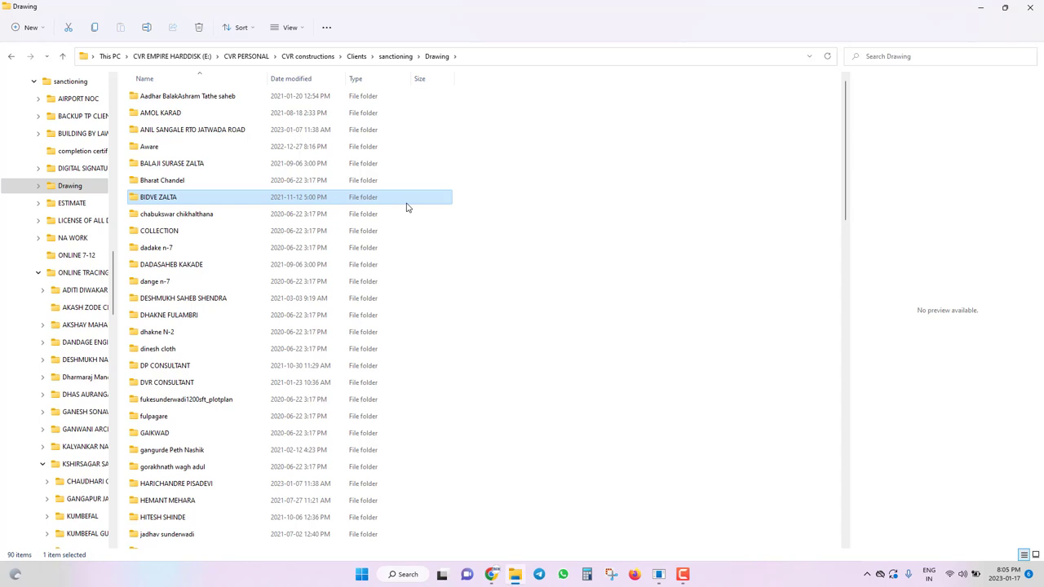
{"action": "key", "text": "s"}
{"action": "key", "text": "h"}
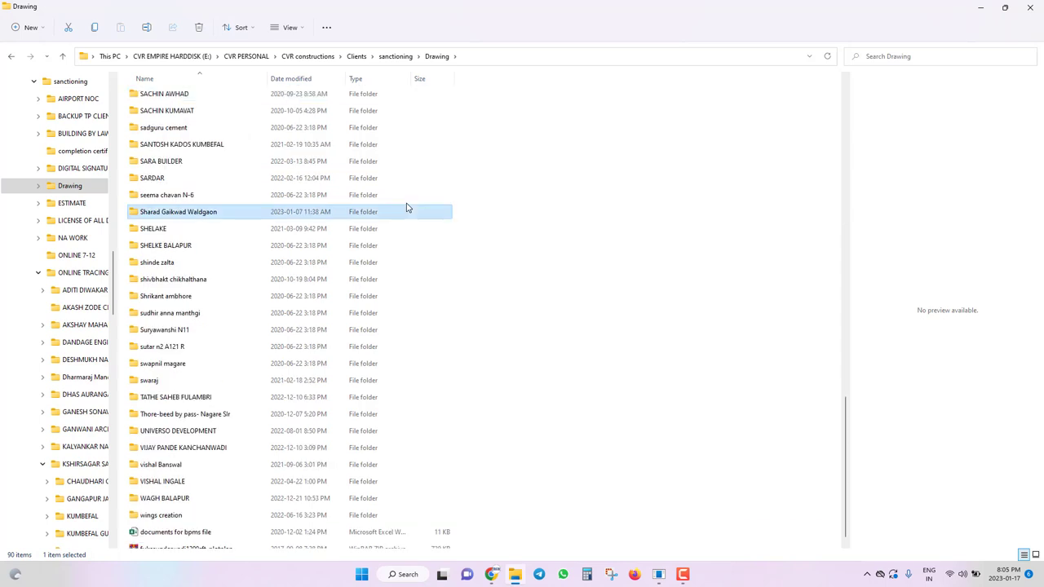
{"action": "key", "text": "Return"}
Open SCANNED DOCUMENT and preview the 7-12 PDF, LAYOUT PLAN 01–04 and LAYOUT PLAN DP scans.
{"action": "key", "text": "b"}
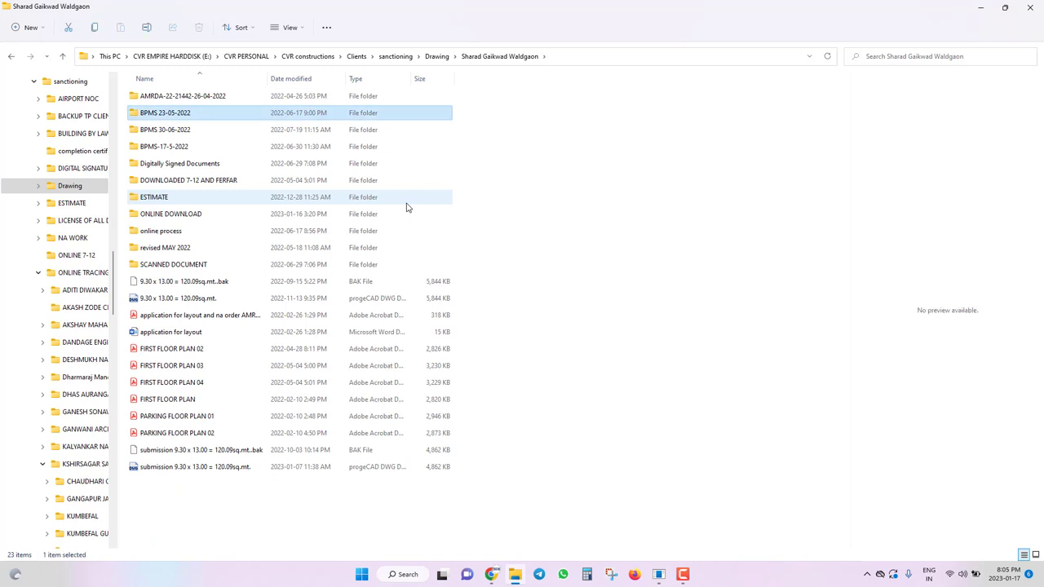
{"action": "key", "text": "Down"}
{"action": "key", "text": "Down"}
{"action": "key", "text": "Down"}
{"action": "key", "text": "Down"}
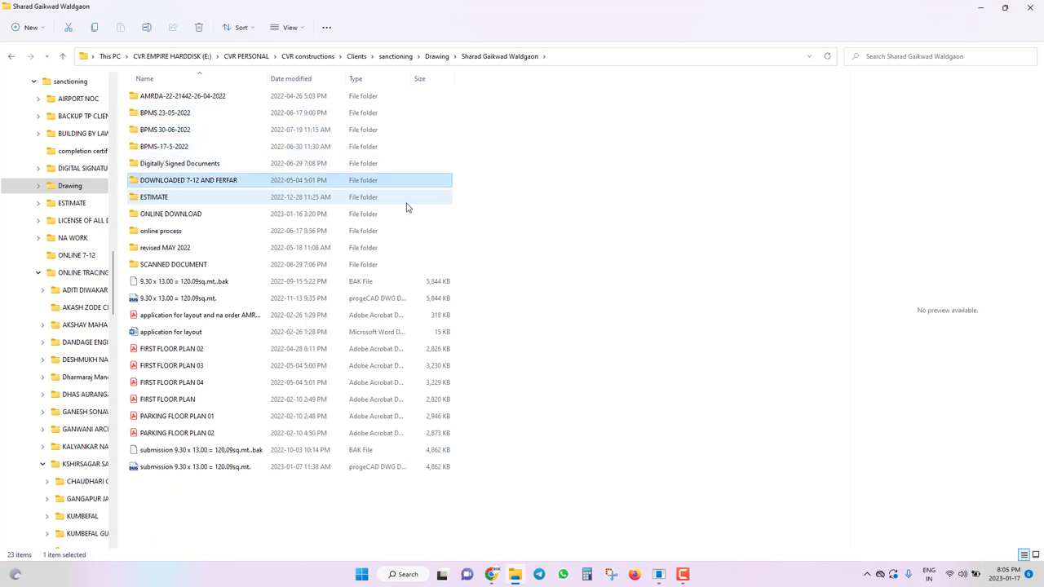
{"action": "key", "text": "Down"}
{"action": "key", "text": "Down"}
{"action": "key", "text": "Down"}
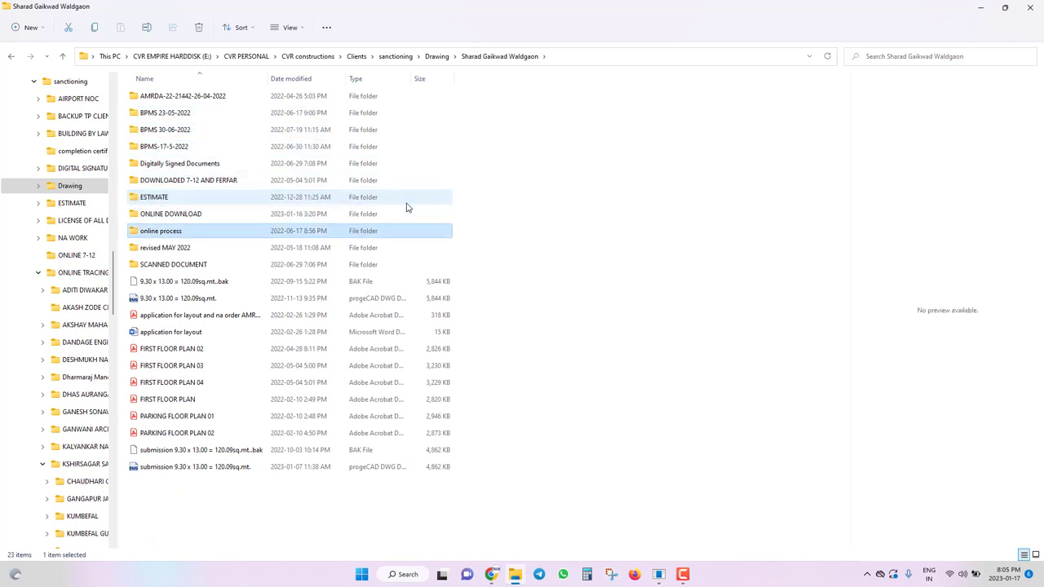
{"action": "key", "text": "Down"}
{"action": "key", "text": "Down"}
{"action": "key", "text": "Return"}
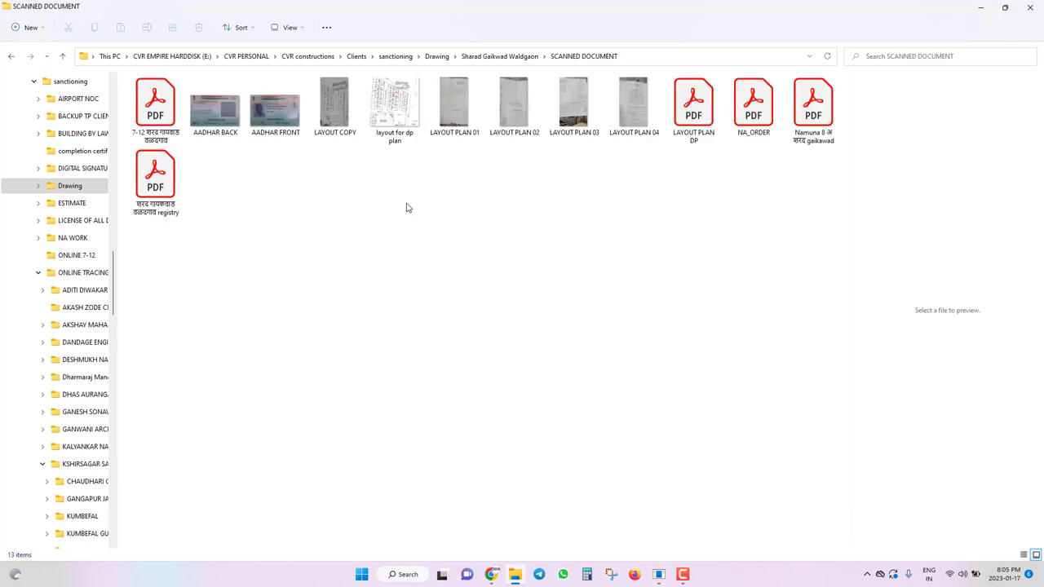
{"action": "key", "text": "Down"}
{"action": "key", "text": "Up"}
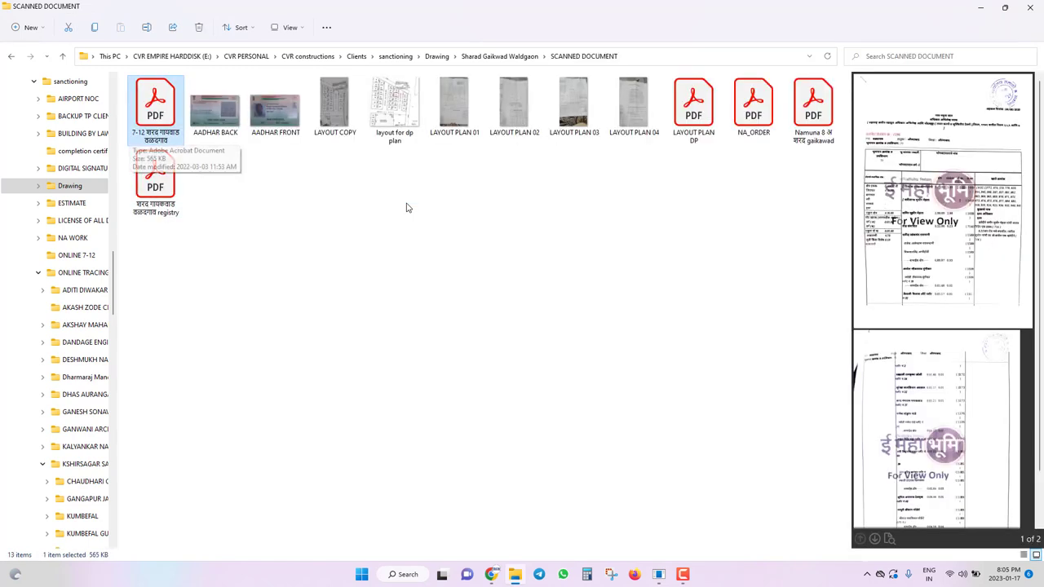
{"action": "key", "text": "Right"}
{"action": "key", "text": "Right"}
{"action": "key", "text": "Right"}
{"action": "key", "text": "Right"}
{"action": "key", "text": "Right"}
{"action": "key", "text": "Right"}
{"action": "key", "text": "Right"}
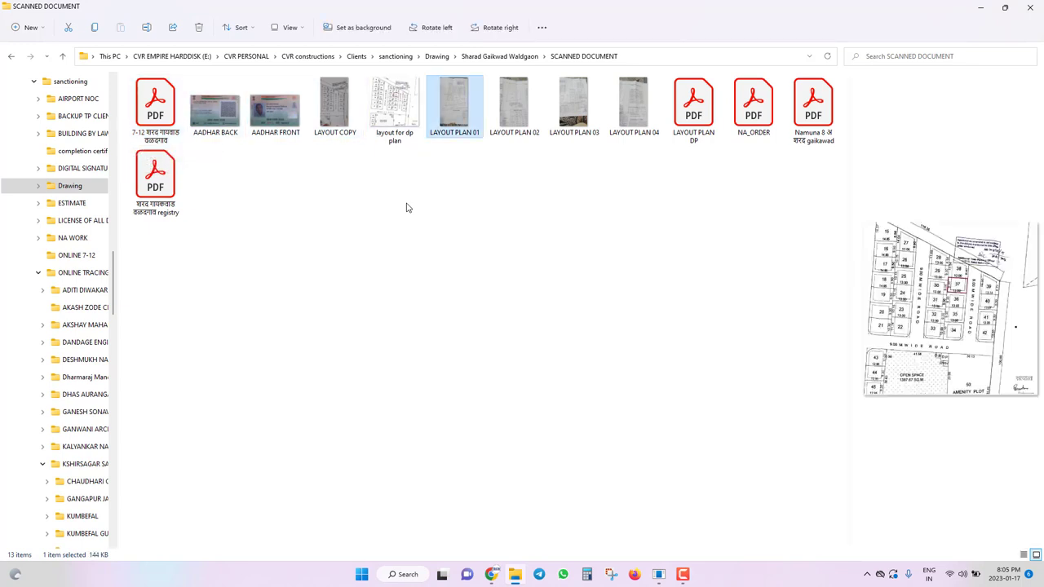
{"action": "key", "text": "Right"}
{"action": "key", "text": "Right"}
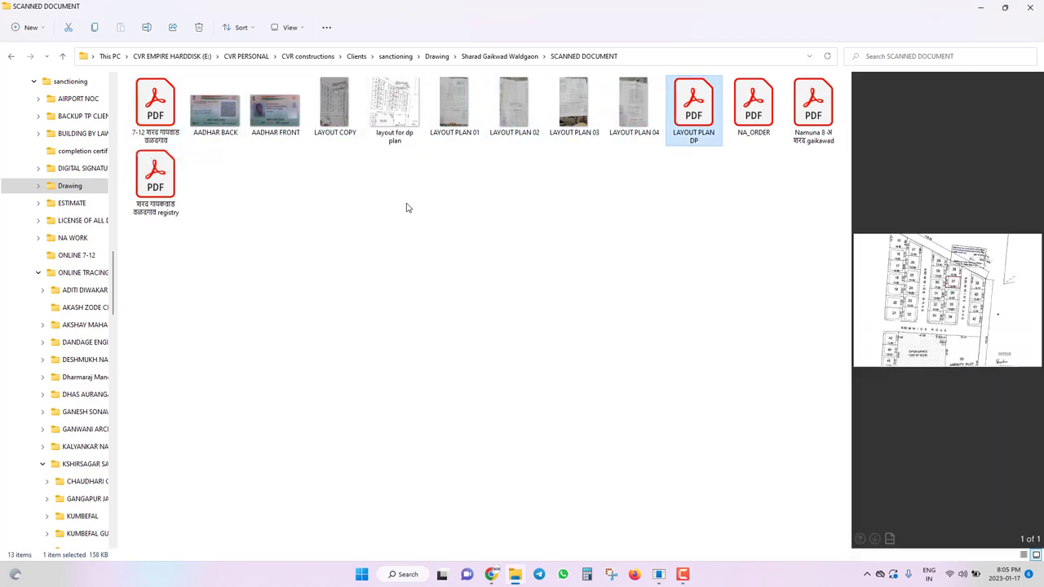
{"action": "key", "text": "Left"}
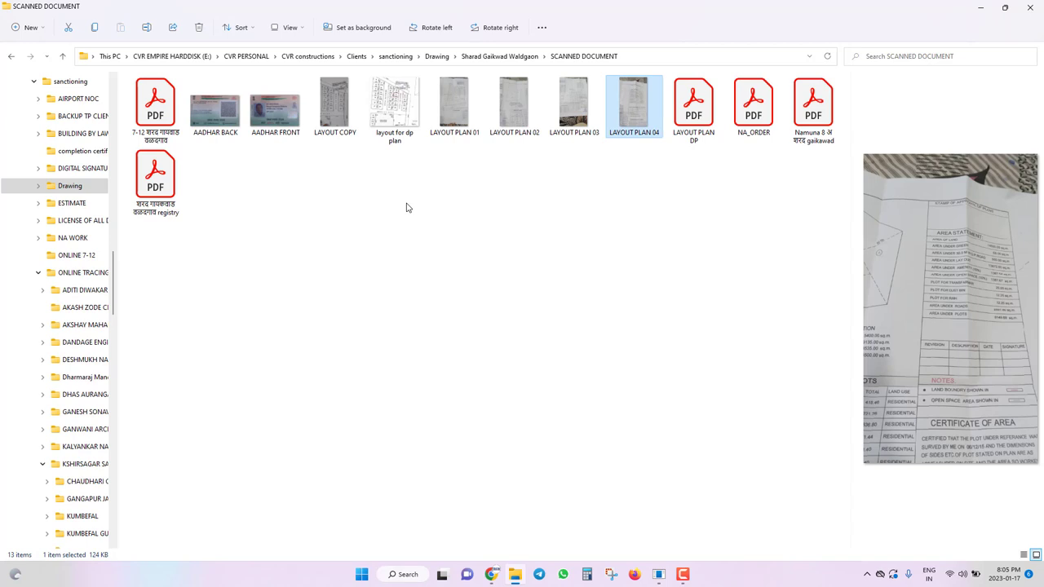
{"action": "key", "text": "Left"}
{"action": "key", "text": "Left"}
{"action": "key", "text": "Left"}
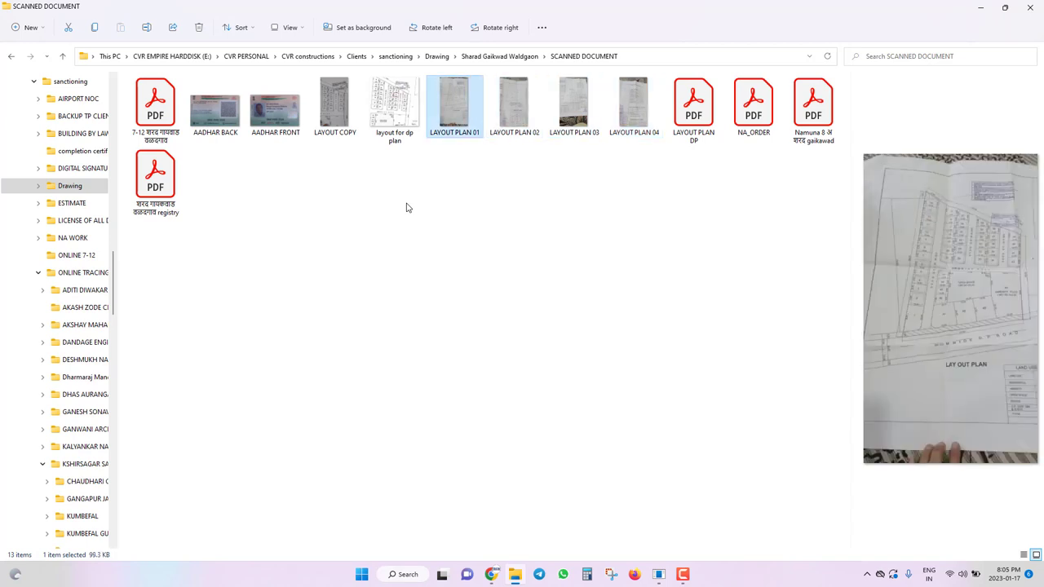
{"action": "key", "text": "Left"}
Return to the project folder, open Digitally Signed Documents and select the NA order PDF.
{"action": "key", "text": "alt+Up"}
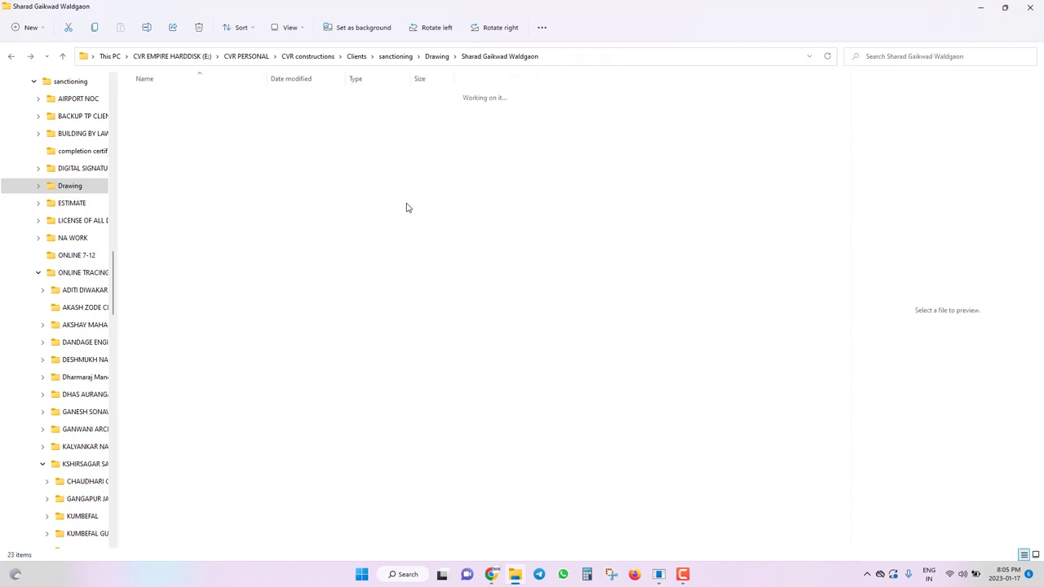
{"action": "key", "text": "Up"}
{"action": "key", "text": "Up"}
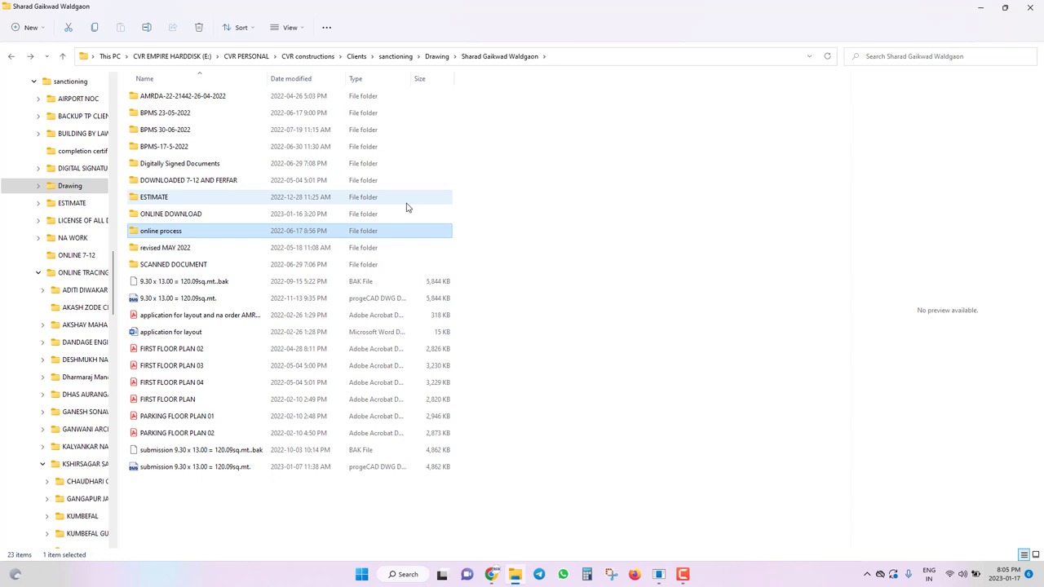
{"action": "key", "text": "Up"}
{"action": "key", "text": "Up"}
{"action": "key", "text": "Up"}
{"action": "key", "text": "Up"}
{"action": "key", "text": "Return"}
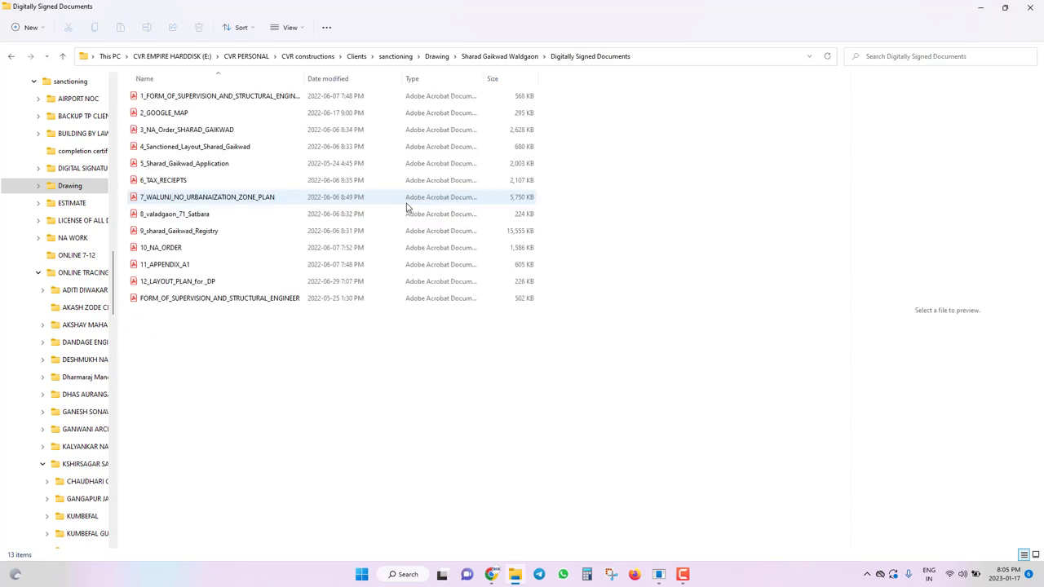
{"action": "key", "text": "Down"}
{"action": "key", "text": "Down"}
{"action": "key", "text": "Down"}
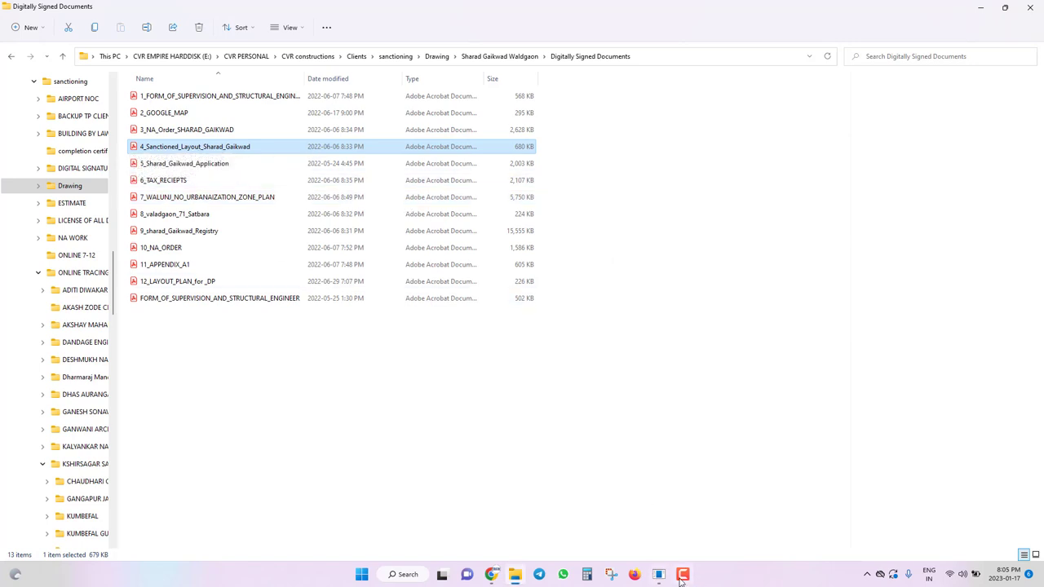
{"action": "mouse_move", "coordinate": [681, 578]}
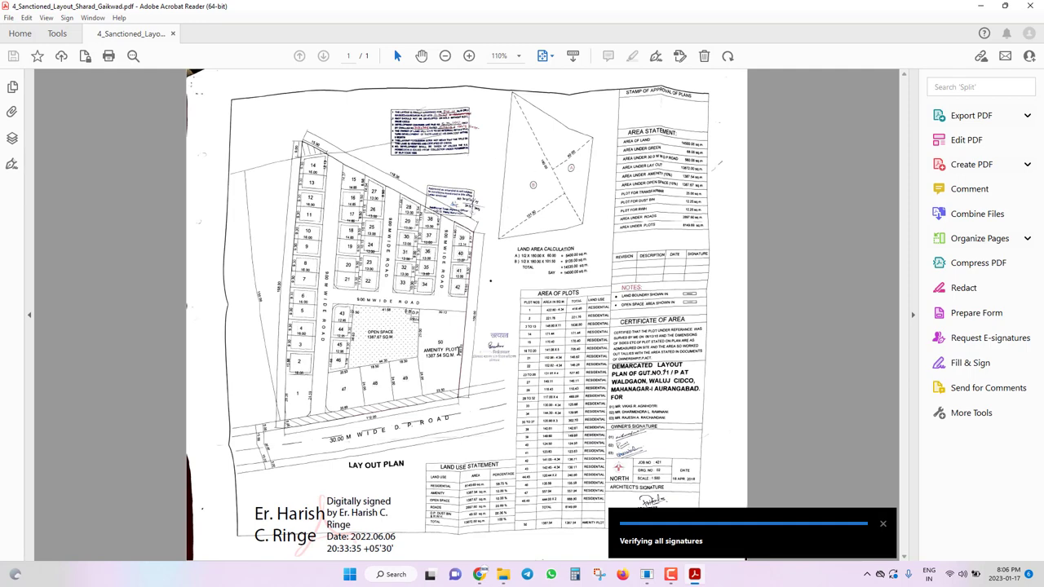
Zoom into the sanctioned layout's approval stamp and select the word Officer.
{"action": "scroll", "coordinate": [449, 114], "scroll_direction": "up", "scroll_amount": 4, "text": "ctrl"}
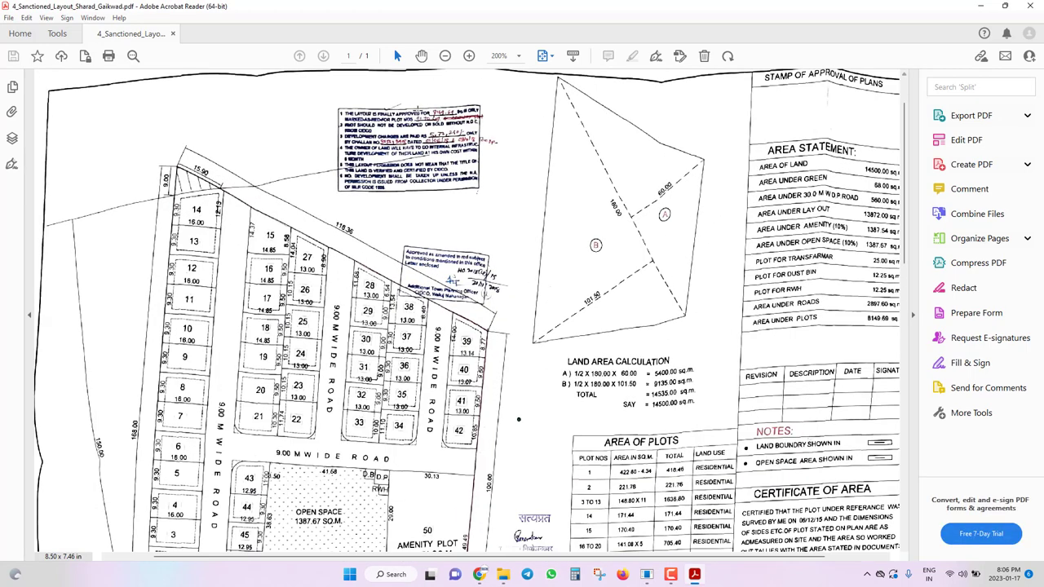
{"action": "scroll", "coordinate": [505, 347], "scroll_direction": "up", "scroll_amount": 4, "text": "ctrl"}
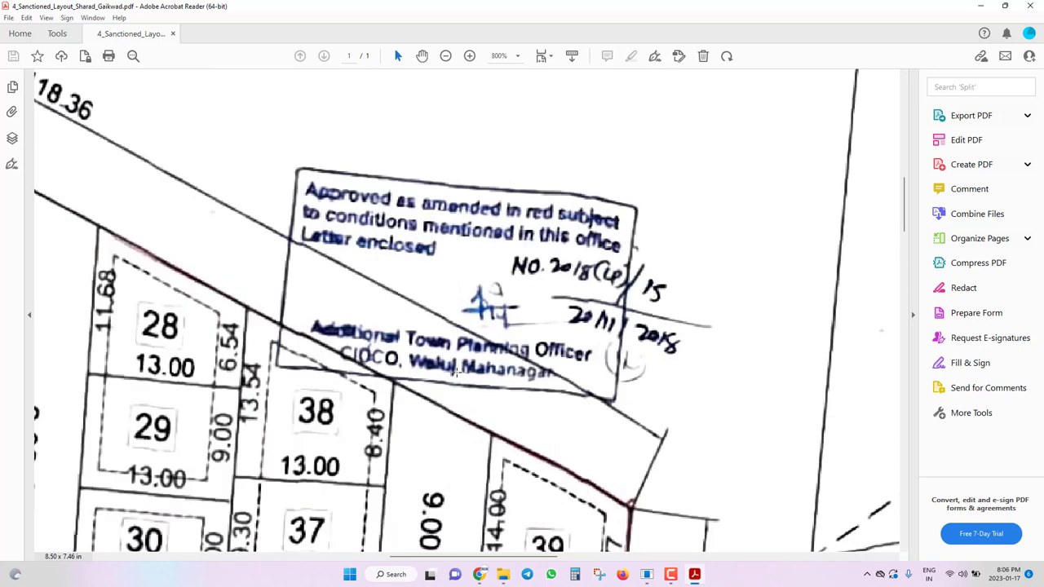
{"action": "double_click", "coordinate": [598, 389]}
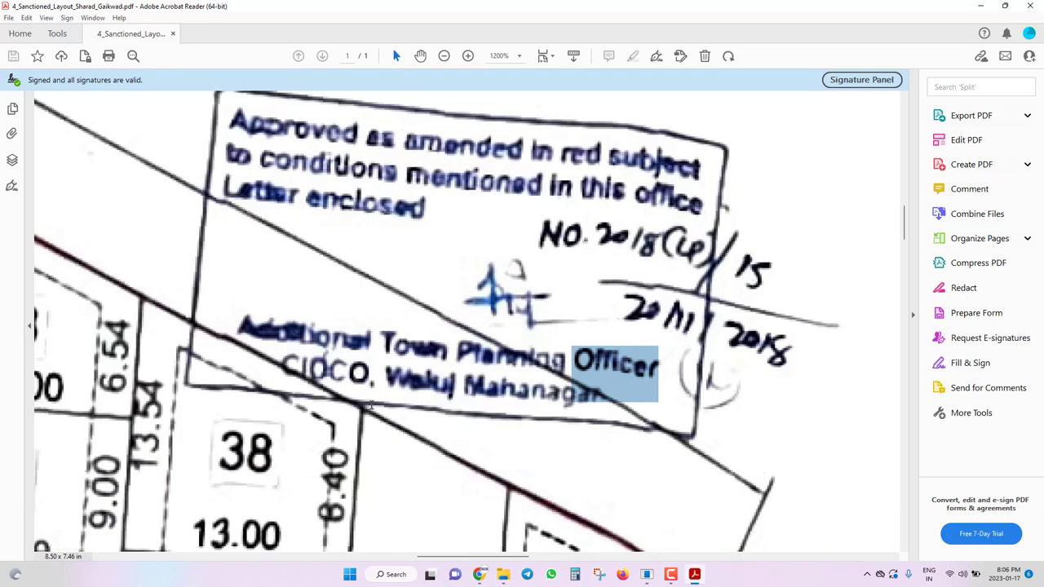
Zoom back out of the PDF and return to the BPMS proposal form.
{"action": "scroll", "coordinate": [539, 378], "scroll_direction": "down", "scroll_amount": 6, "text": "ctrl"}
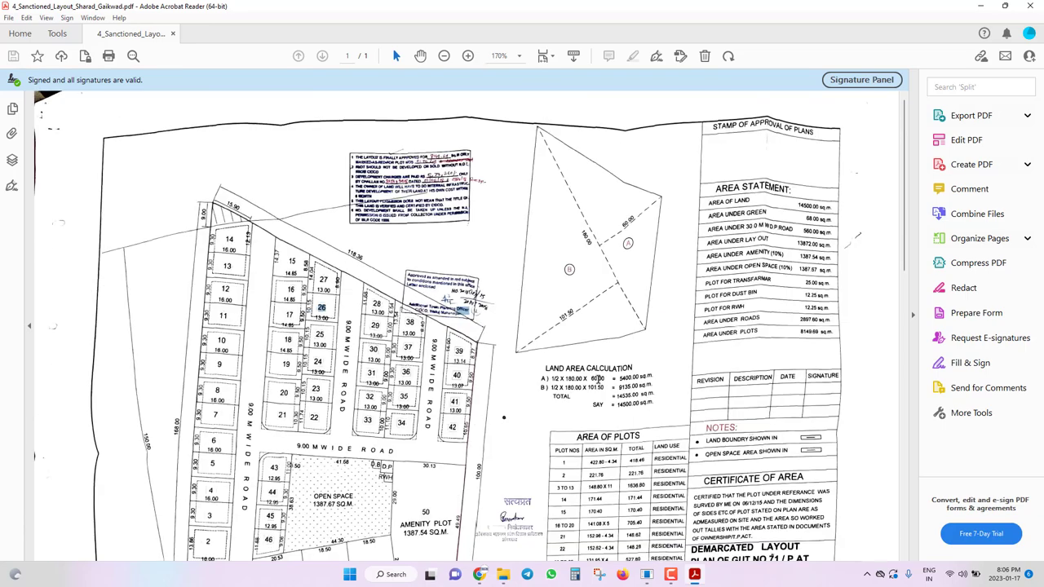
{"action": "scroll", "coordinate": [509, 266], "scroll_direction": "down", "scroll_amount": 2}
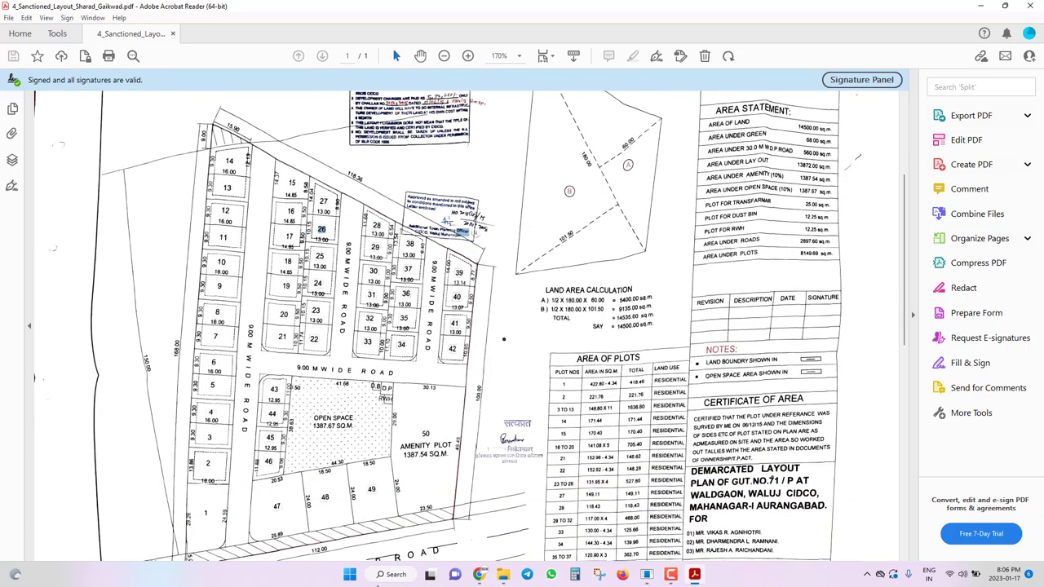
{"action": "mouse_move", "coordinate": [479, 574]}
{"action": "left_click", "coordinate": [421, 511]}
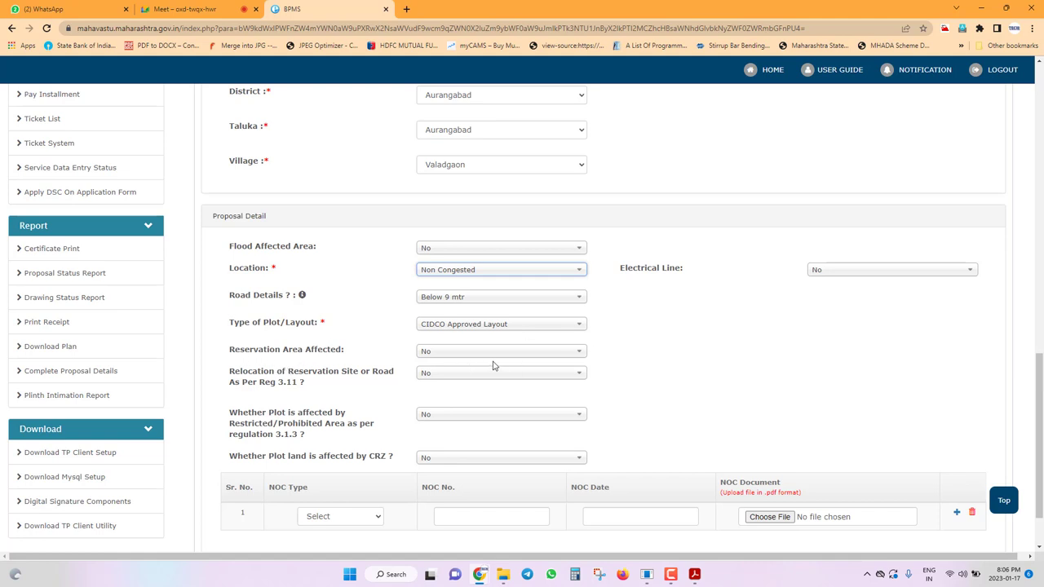
Leave NOC Type as Select, save with Save & Next, and acknowledge the saved-successfully alert.
{"action": "scroll", "coordinate": [259, 388], "scroll_direction": "down", "scroll_amount": 1}
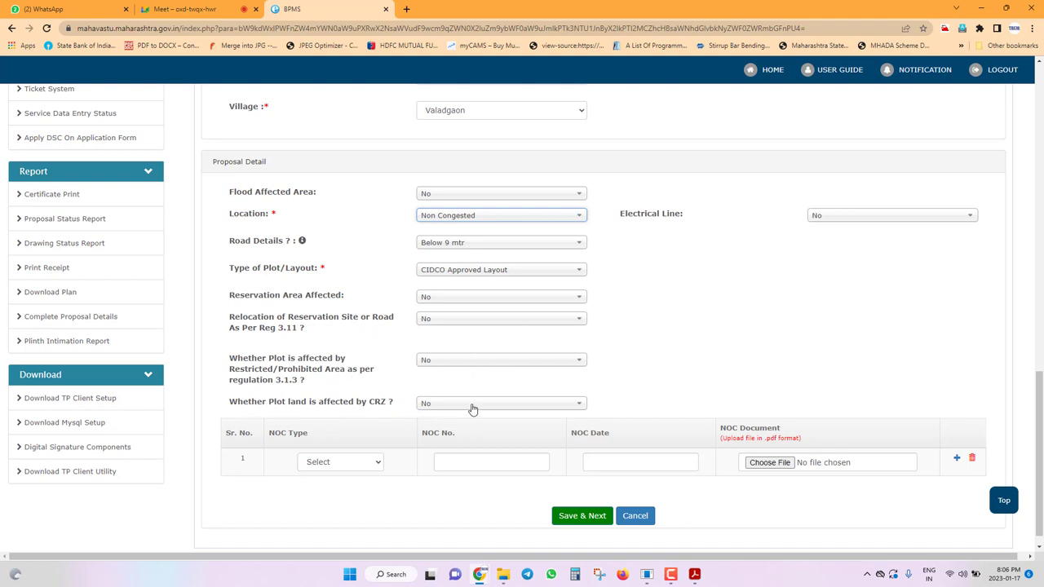
{"action": "scroll", "coordinate": [476, 426], "scroll_direction": "down", "scroll_amount": 1}
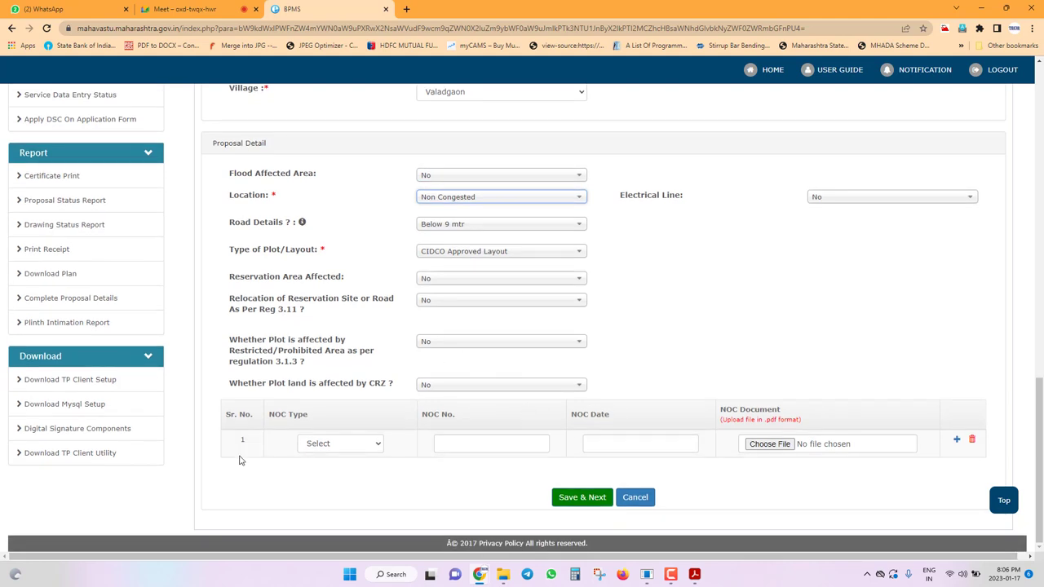
{"action": "left_click", "coordinate": [321, 443]}
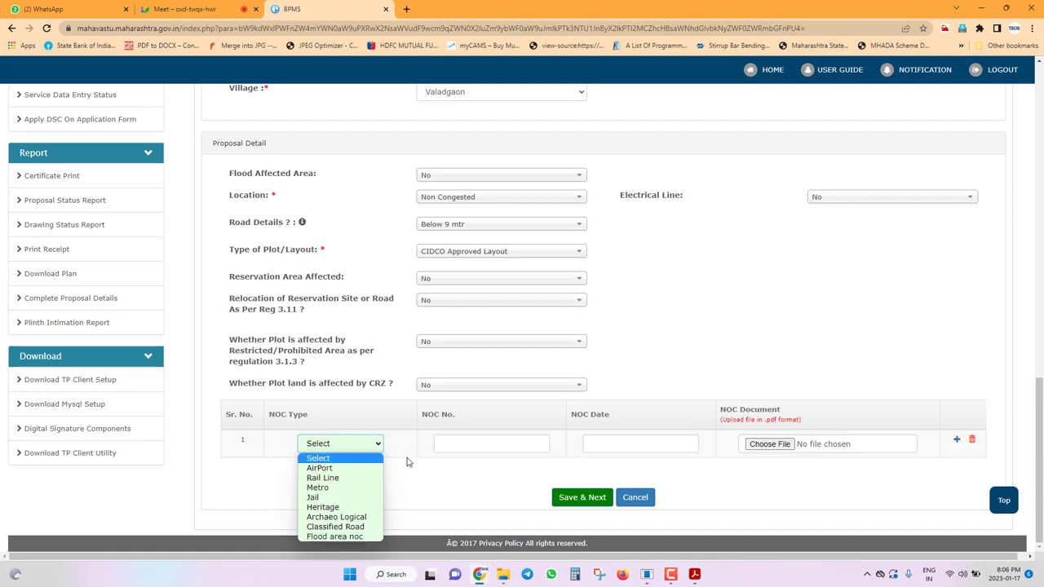
{"action": "scroll", "coordinate": [396, 459], "scroll_direction": "up", "scroll_amount": 1}
{"action": "scroll", "coordinate": [355, 423], "scroll_direction": "down", "scroll_amount": 1}
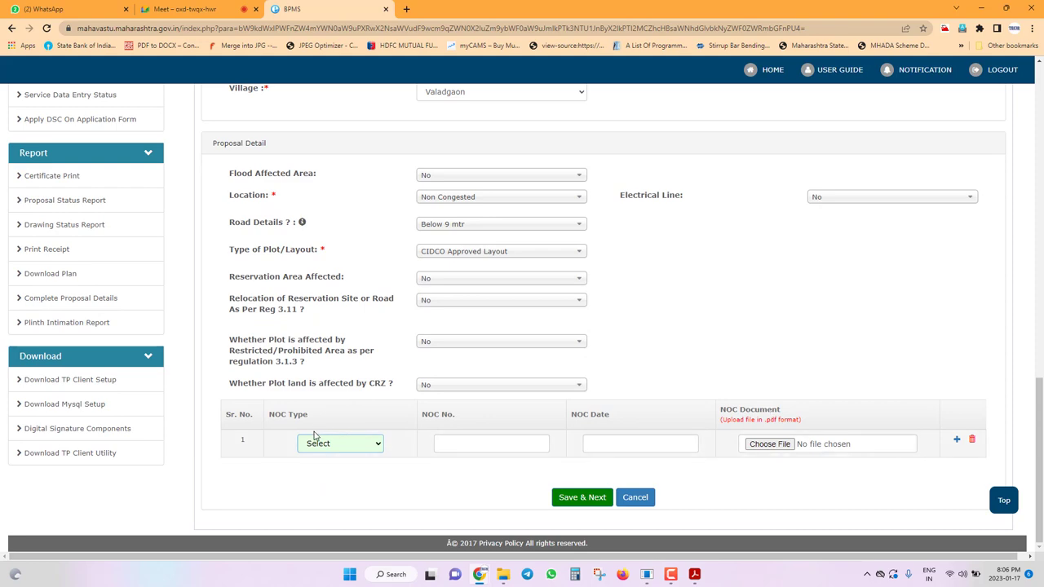
{"action": "left_click", "coordinate": [574, 500]}
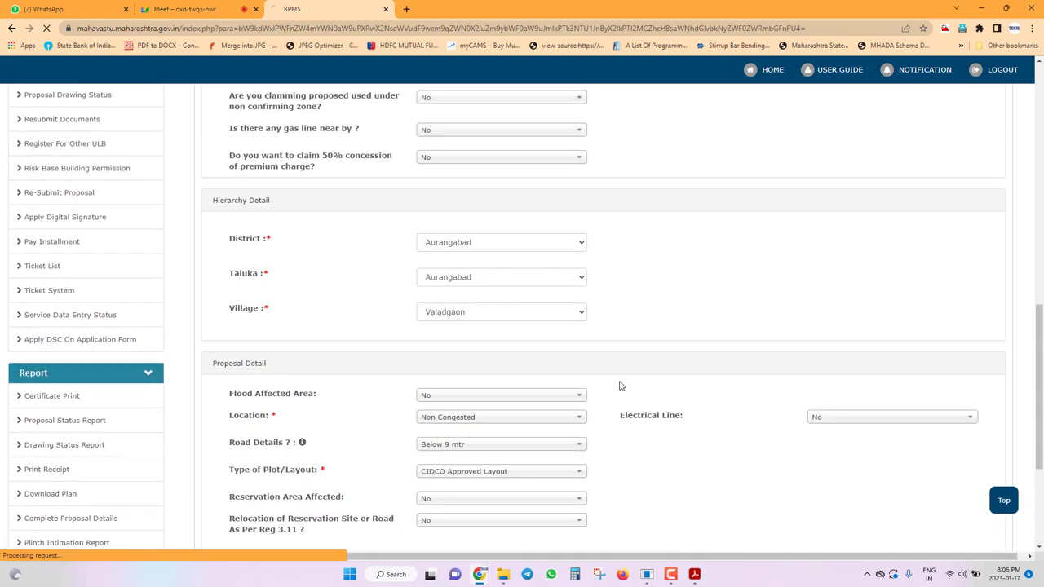
{"action": "left_click", "coordinate": [624, 90]}
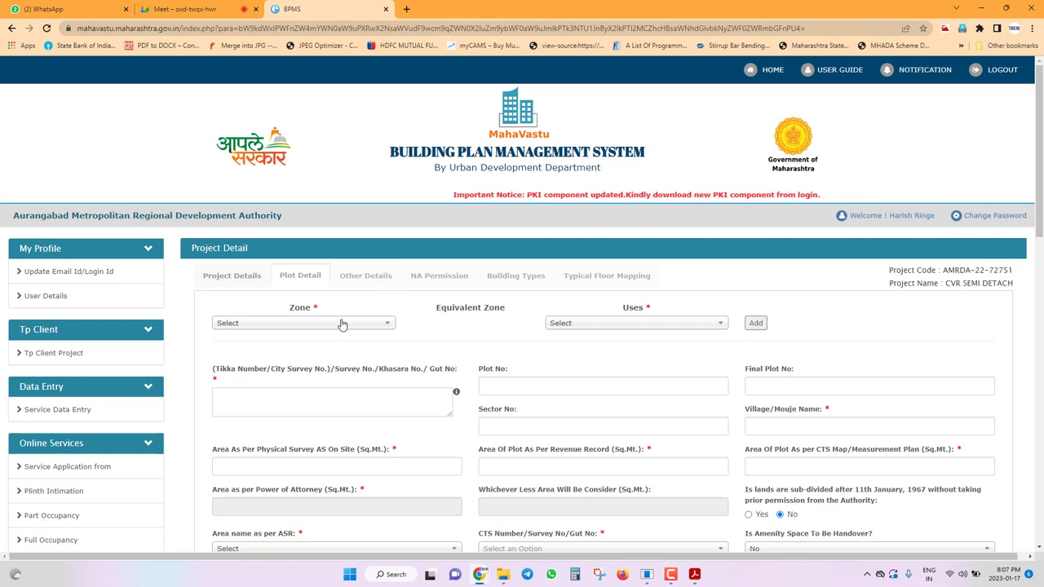
Load plot 37's saved entry into the plot form using its row's edit icon.
{"action": "scroll", "coordinate": [344, 306], "scroll_direction": "down", "scroll_amount": 4}
{"action": "scroll", "coordinate": [665, 407], "scroll_direction": "up", "scroll_amount": 1}
{"action": "scroll", "coordinate": [664, 408], "scroll_direction": "down", "scroll_amount": 6}
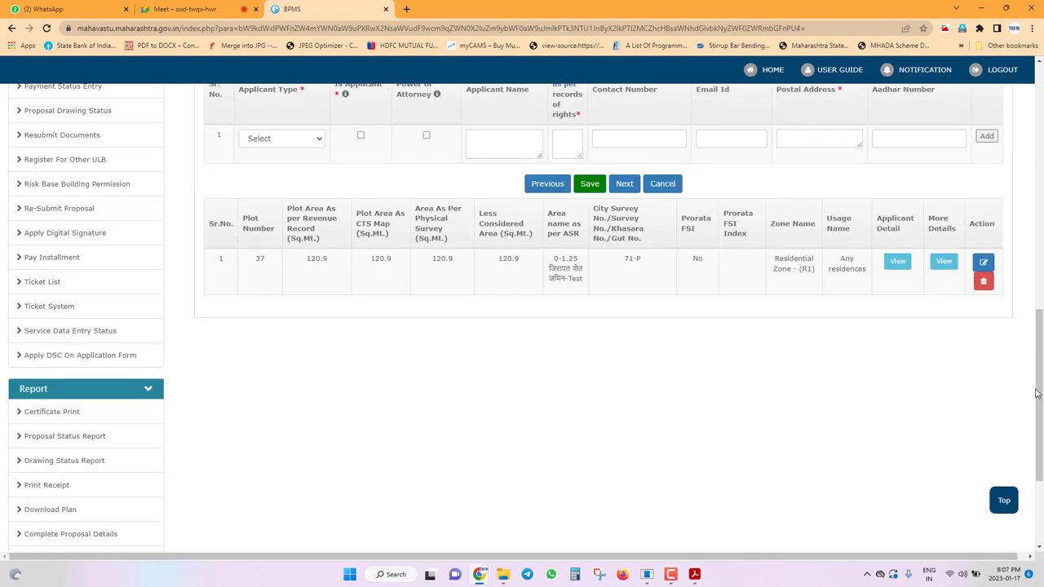
{"action": "left_click", "coordinate": [983, 262]}
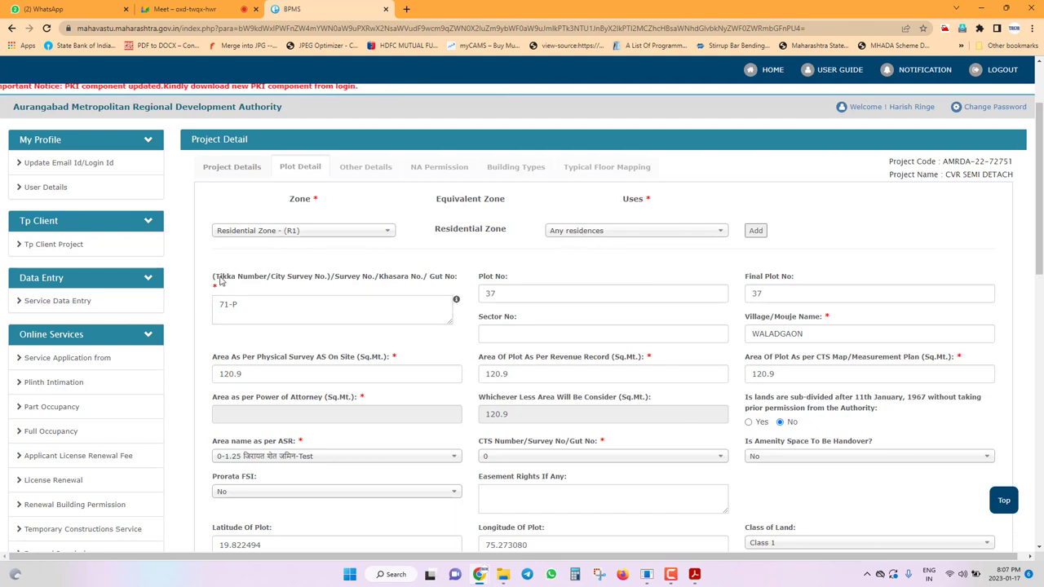
Select survey number 71-P, focus the Plot No field, then bring up the sanctioned layout PDF.
{"action": "left_click_drag", "start_coordinate": [332, 301], "coordinate": [81, 296]}
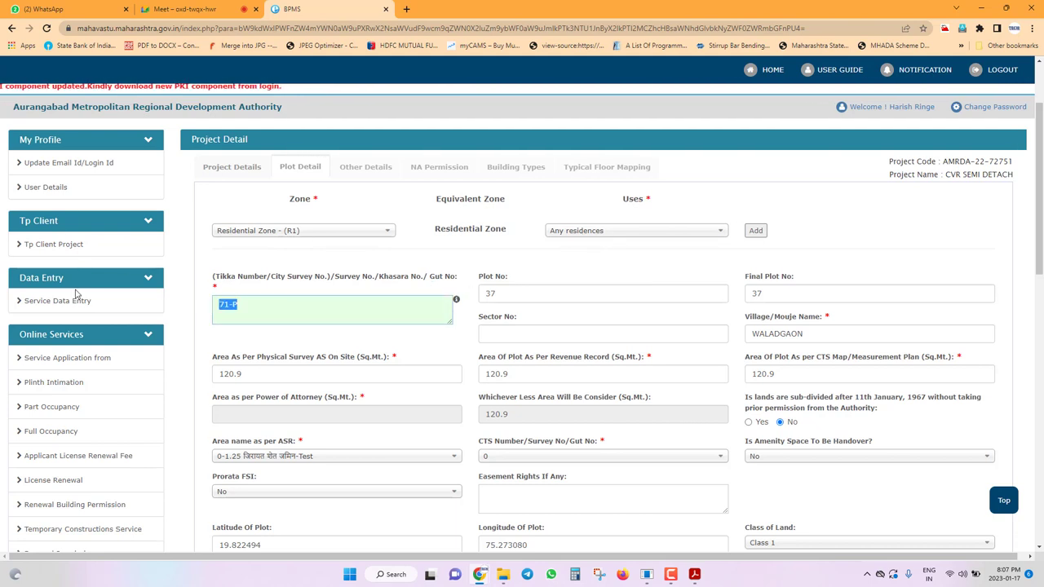
{"action": "left_click", "coordinate": [538, 295]}
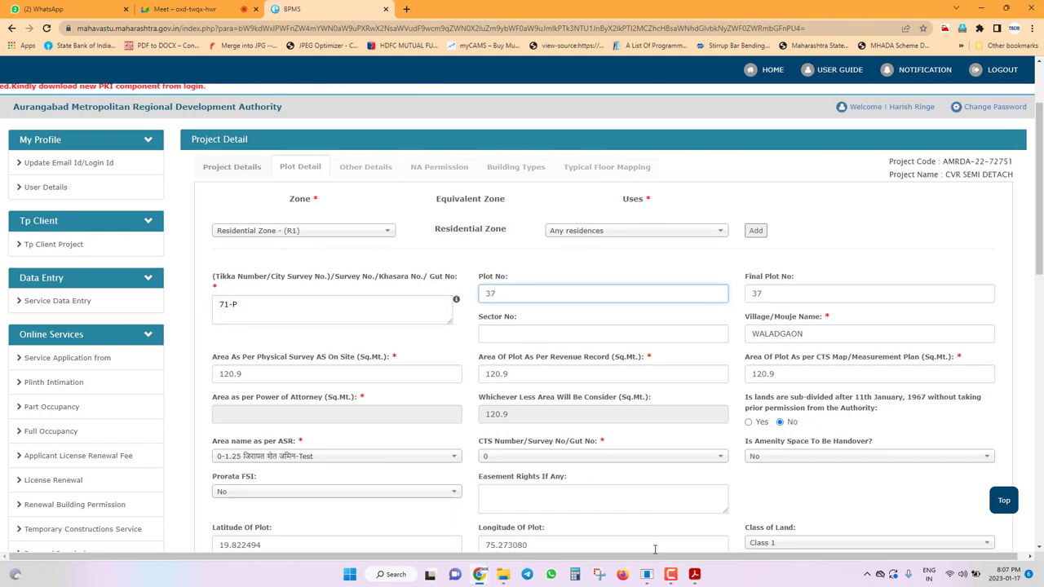
{"action": "left_click", "coordinate": [694, 574]}
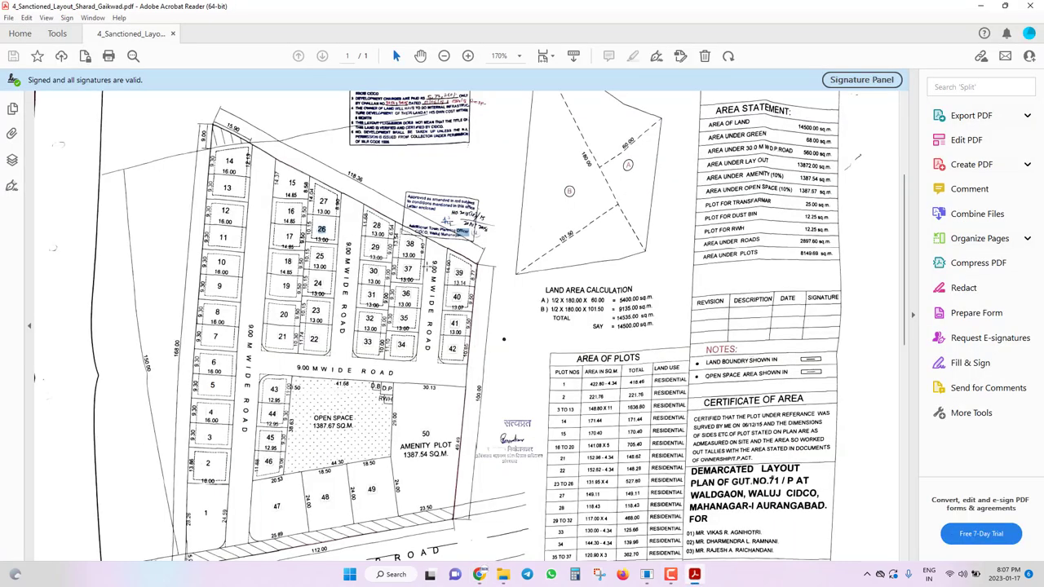
Compute plot 37's area 13 × 9.3 = 120.9 in Calculator.
{"action": "scroll", "coordinate": [419, 267], "scroll_direction": "up", "scroll_amount": 6, "text": "ctrl"}
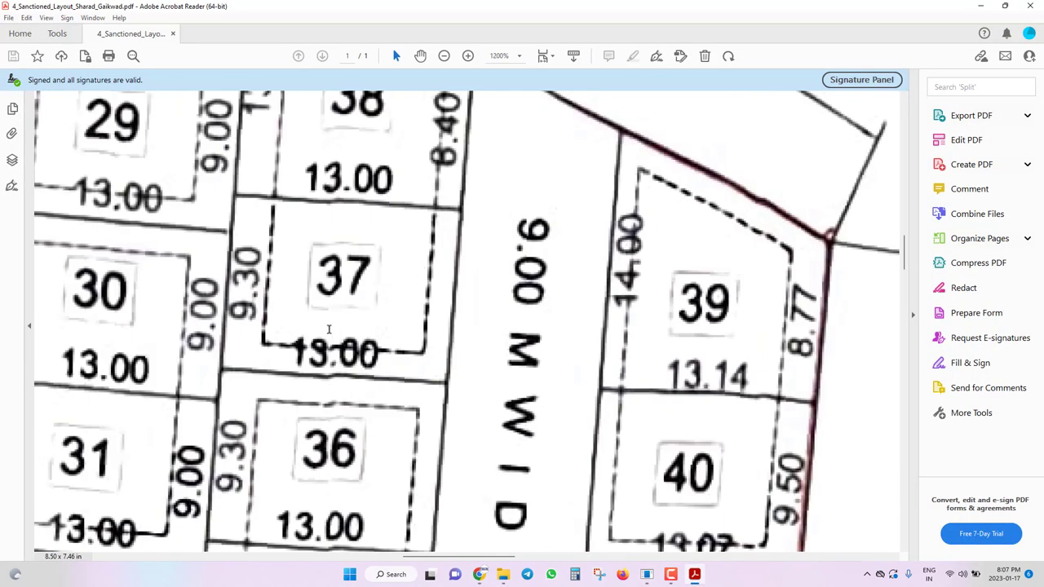
{"action": "left_click", "coordinate": [575, 574]}
{"action": "type", "text": "13"}
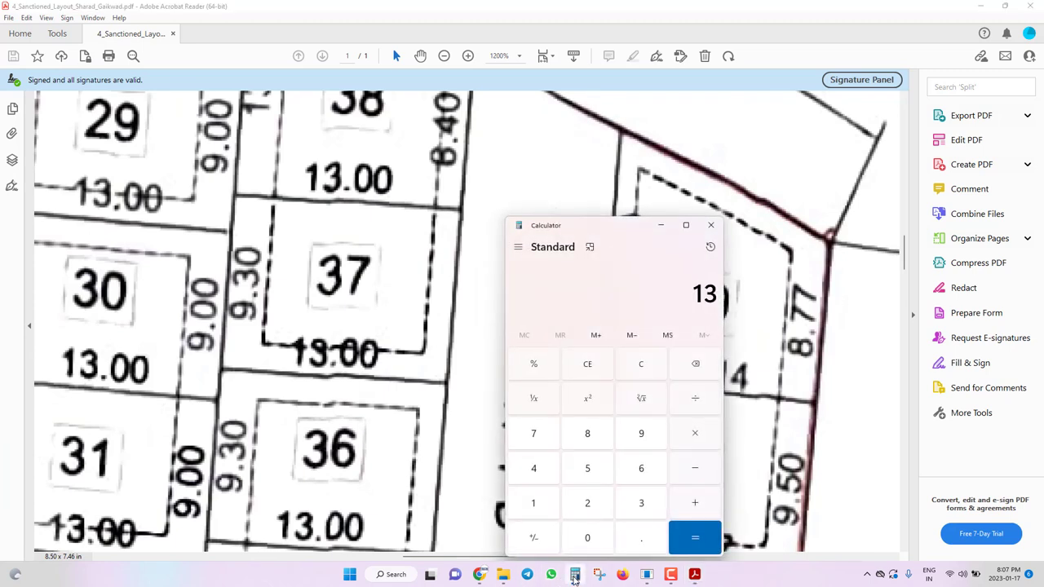
{"action": "type", "text": "*9.3"}
{"action": "key", "text": "Return"}
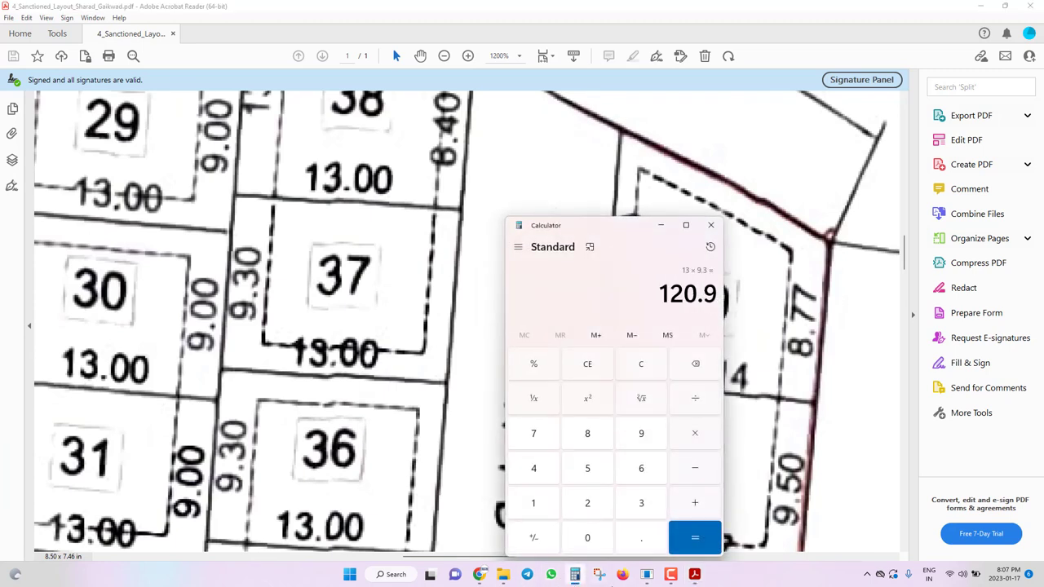
Locate and select plot 37's listed area 120.90 in the Area of Plots table.
{"action": "scroll", "coordinate": [273, 349], "scroll_direction": "down", "scroll_amount": 1}
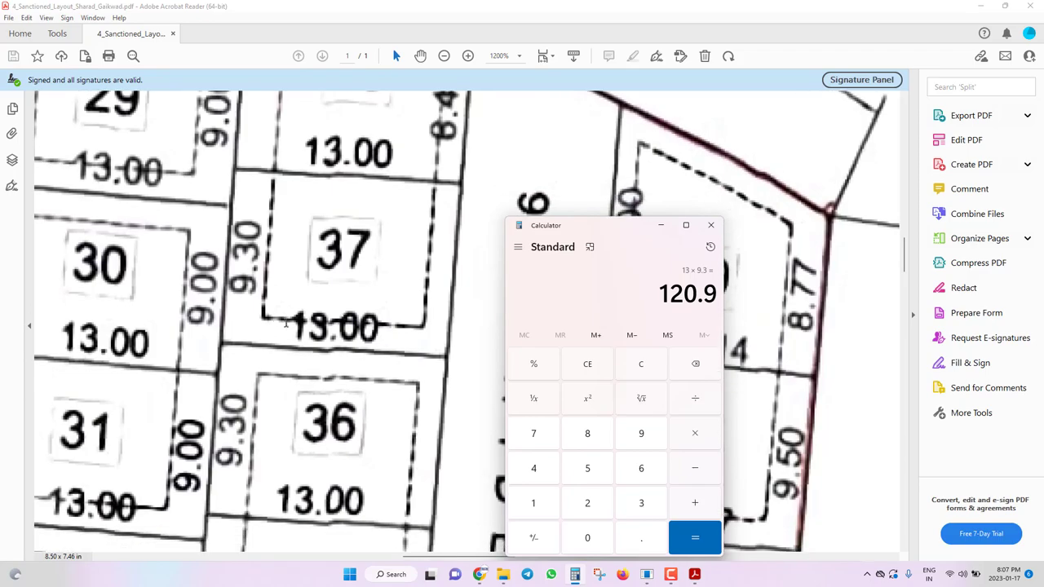
{"action": "left_click", "coordinate": [286, 324]}
{"action": "scroll", "coordinate": [277, 343], "scroll_direction": "down", "scroll_amount": 5, "text": "ctrl"}
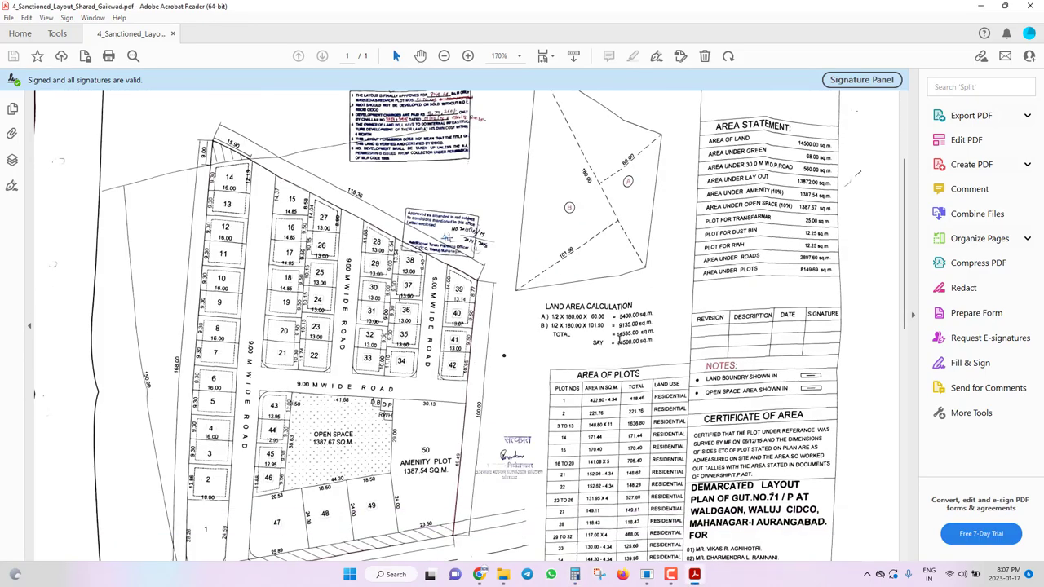
{"action": "scroll", "coordinate": [504, 355], "scroll_direction": "down", "scroll_amount": 4}
{"action": "scroll", "coordinate": [489, 375], "scroll_direction": "up", "scroll_amount": 5, "text": "ctrl"}
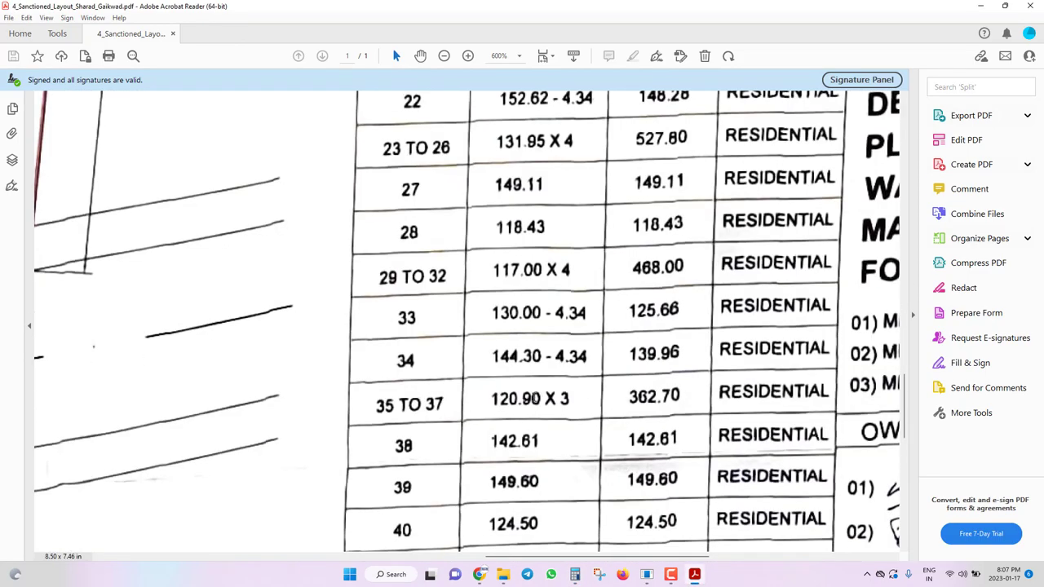
{"action": "left_click_drag", "start_coordinate": [540, 402], "coordinate": [465, 406]}
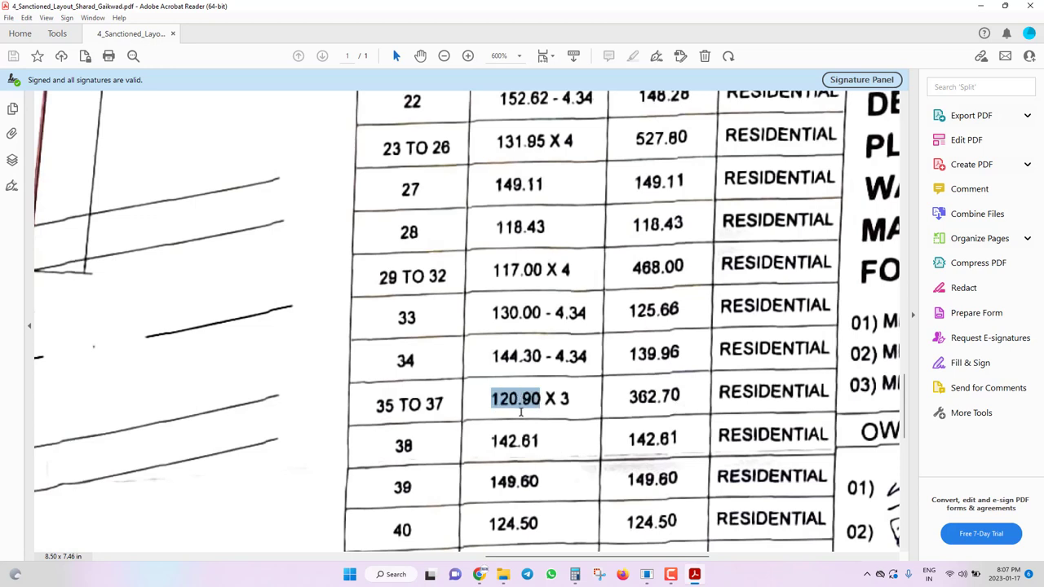
Clear the PDF text selection and switch back to the BPMS browser window.
{"action": "scroll", "coordinate": [509, 422], "scroll_direction": "down", "scroll_amount": 2, "text": "ctrl"}
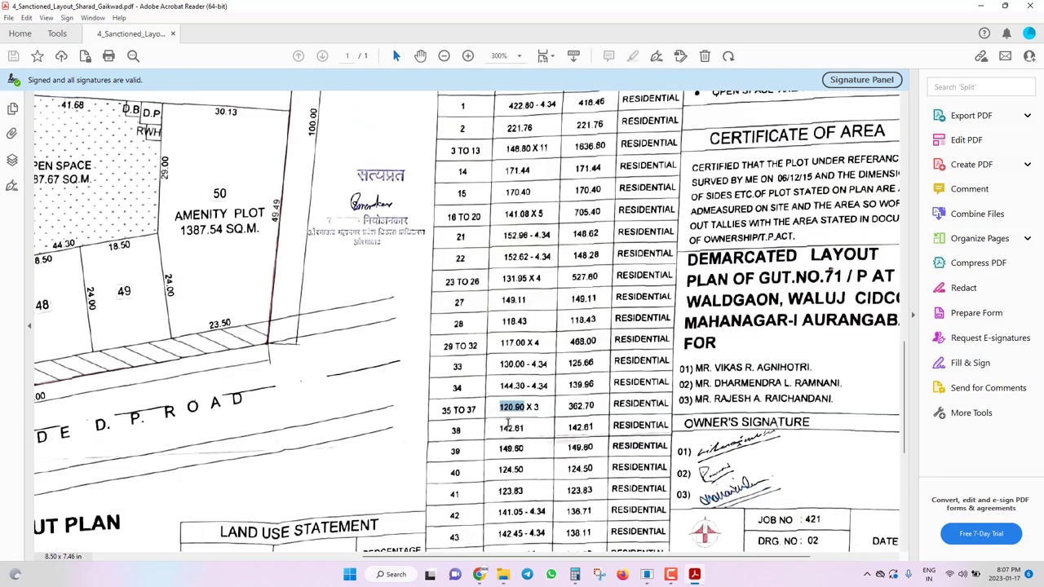
{"action": "key", "text": "alt"}
{"action": "left_click", "coordinate": [669, 500]}
{"action": "scroll", "coordinate": [669, 500], "scroll_direction": "down", "scroll_amount": 5, "text": "ctrl"}
{"action": "scroll", "coordinate": [189, 214], "scroll_direction": "up", "scroll_amount": 8, "text": "ctrl"}
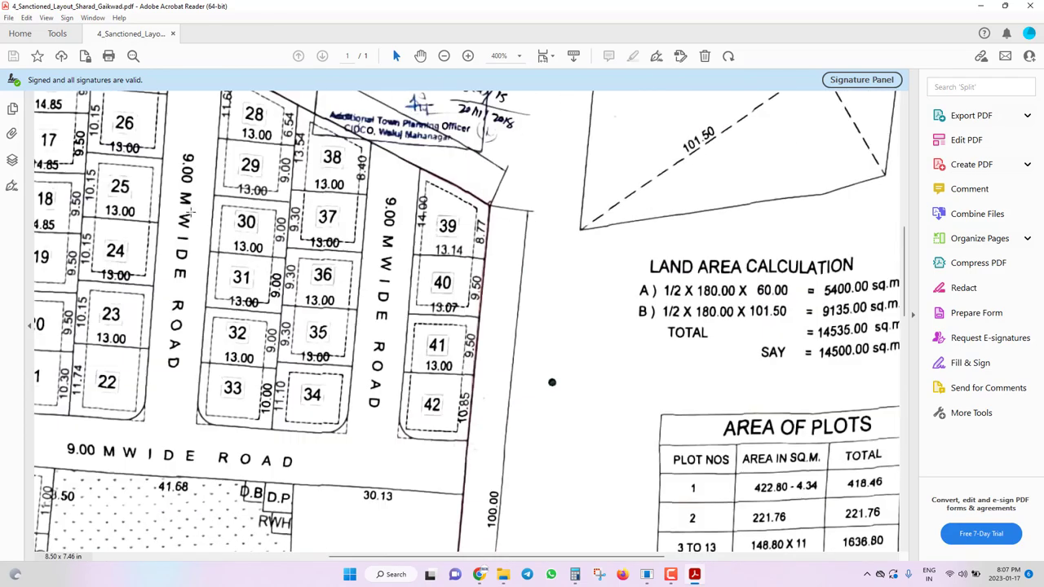
{"action": "scroll", "coordinate": [189, 214], "scroll_direction": "up", "scroll_amount": 2, "text": "ctrl"}
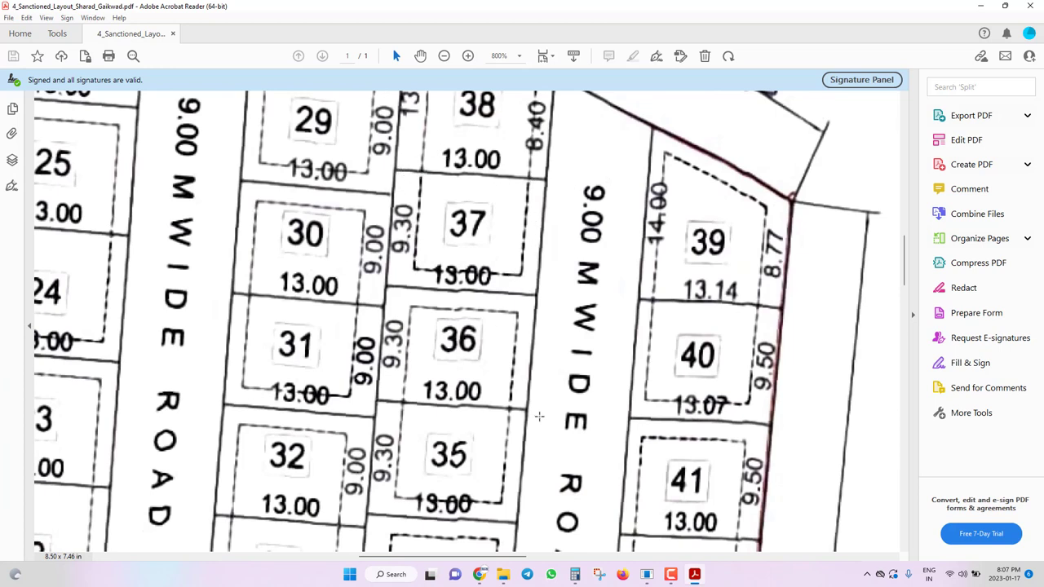
{"action": "scroll", "coordinate": [408, 375], "scroll_direction": "down", "scroll_amount": 2, "text": "ctrl"}
{"action": "key", "text": "alt+Tab"}
{"action": "key", "text": "alt+Tab"}
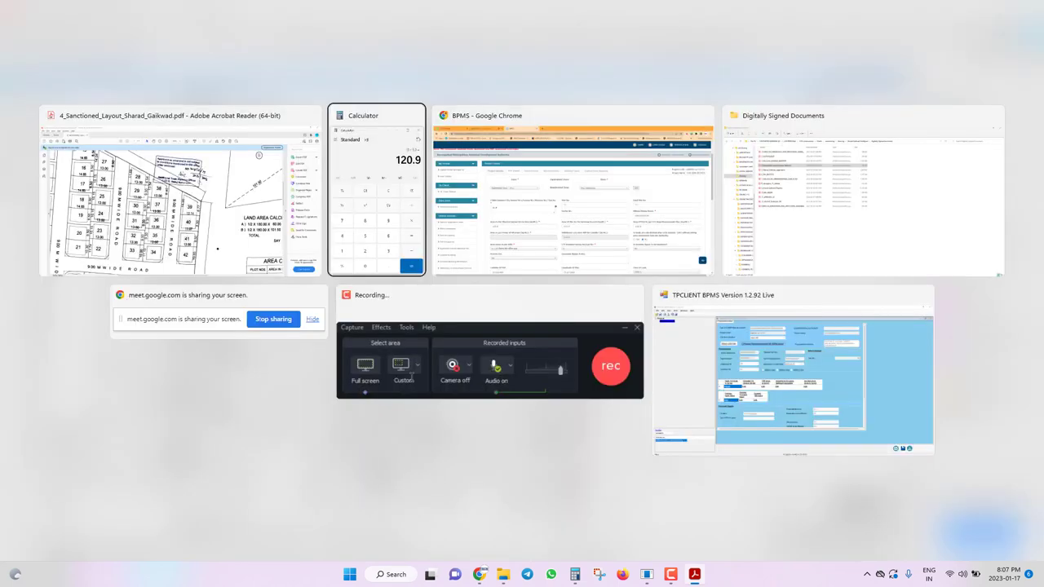
Check the physical survey and revenue record area fields on plot 37's form, each reading 120.9.
{"action": "scroll", "coordinate": [512, 324], "scroll_direction": "down", "scroll_amount": 1}
{"action": "scroll", "coordinate": [511, 324], "scroll_direction": "down", "scroll_amount": 1}
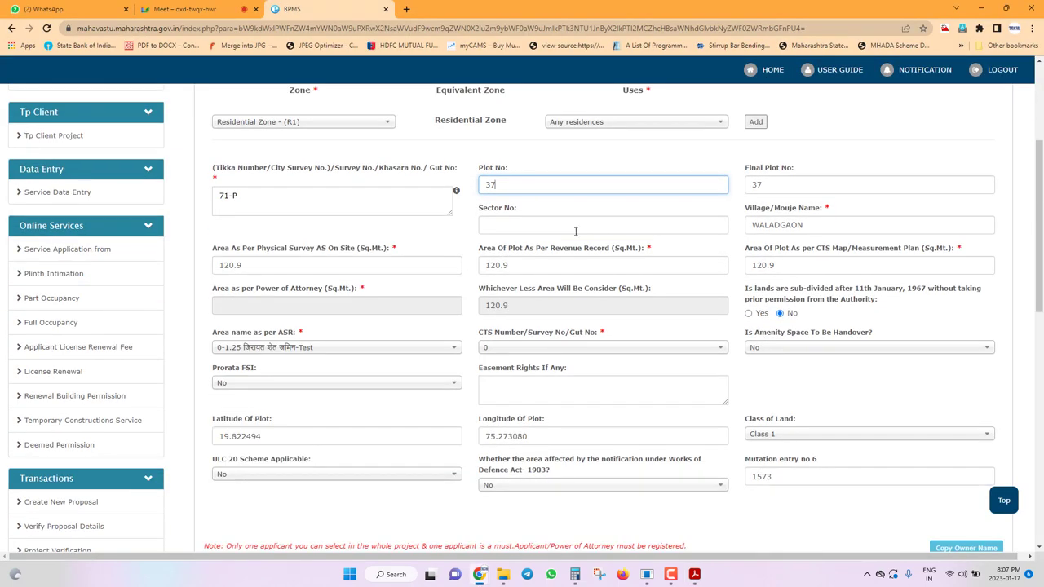
{"action": "double_click", "coordinate": [250, 268]}
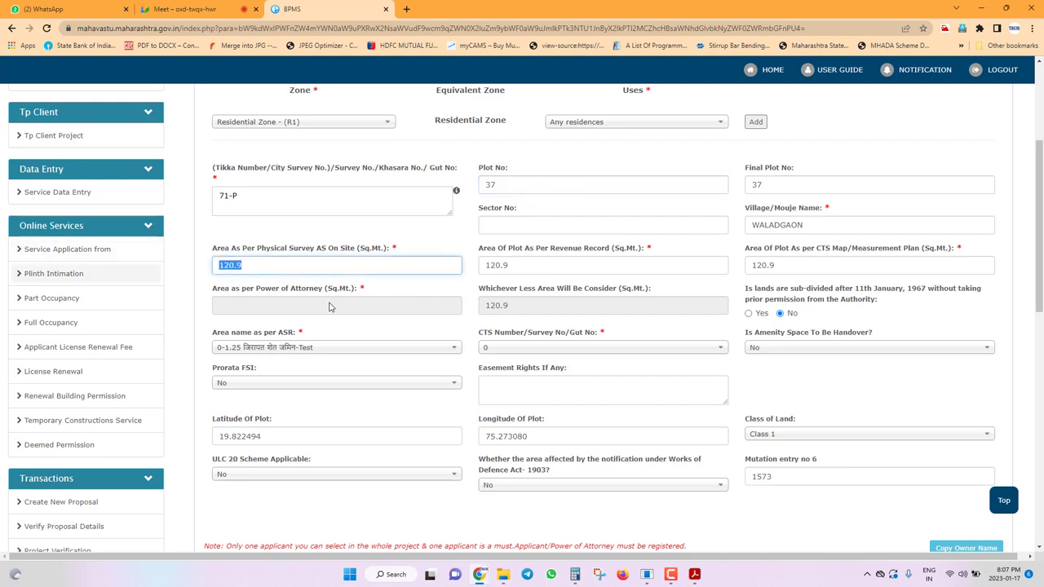
{"action": "key", "text": "Tab"}
{"action": "key", "text": "Tab"}
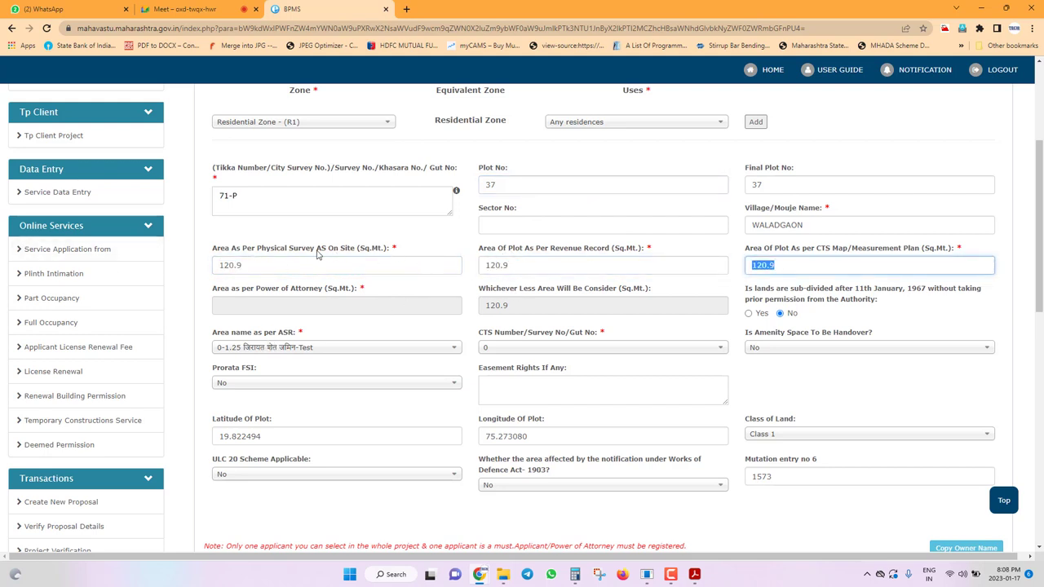
{"action": "left_click_drag", "start_coordinate": [537, 287], "coordinate": [528, 267]}
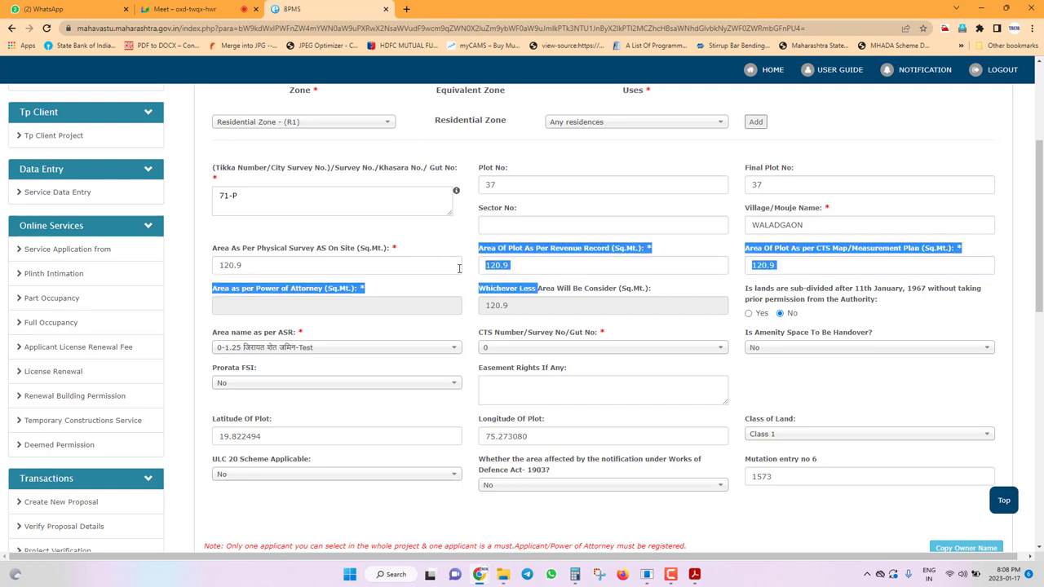
{"action": "left_click", "coordinate": [528, 267]}
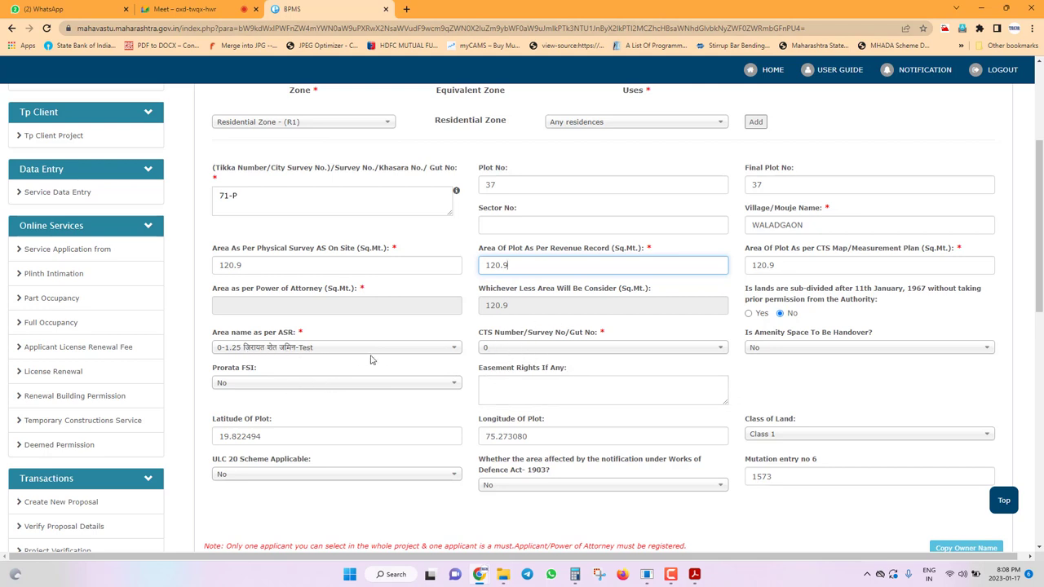
{"action": "left_click", "coordinate": [310, 356]}
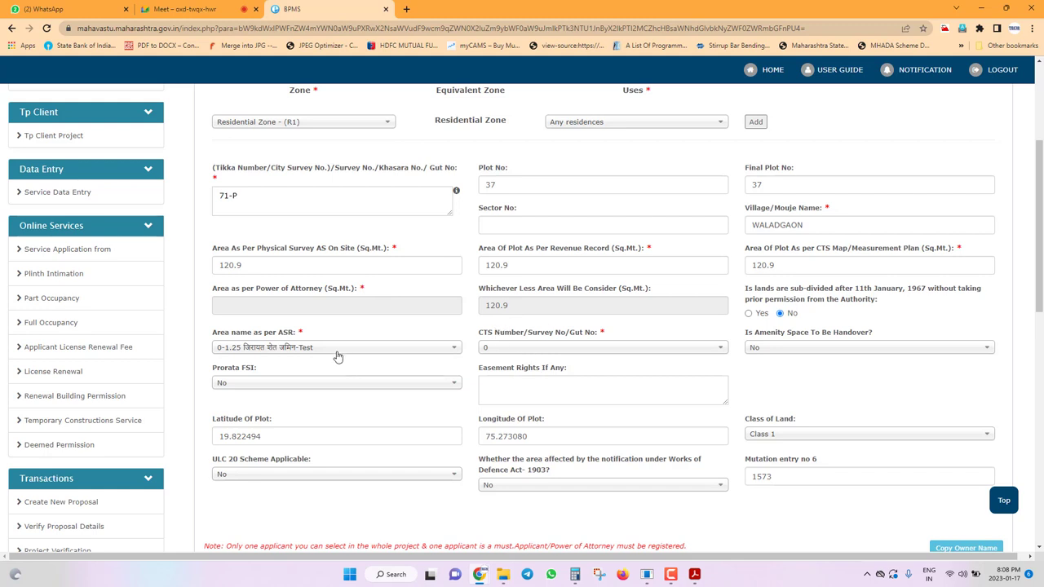
{"action": "left_click", "coordinate": [338, 349]}
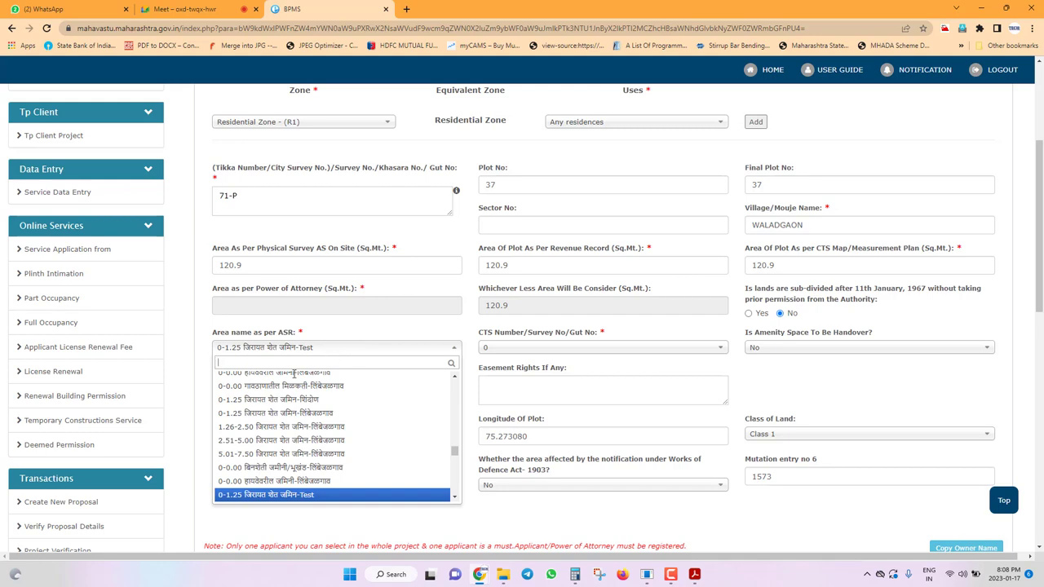
{"action": "scroll", "coordinate": [261, 371], "scroll_direction": "down", "scroll_amount": 5}
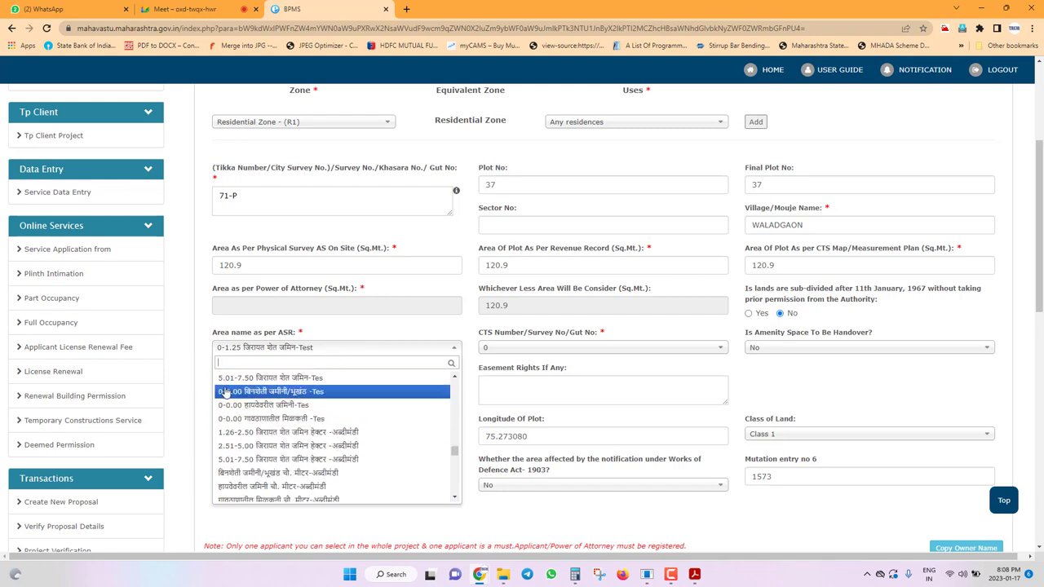
{"action": "scroll", "coordinate": [233, 461], "scroll_direction": "down", "scroll_amount": 5}
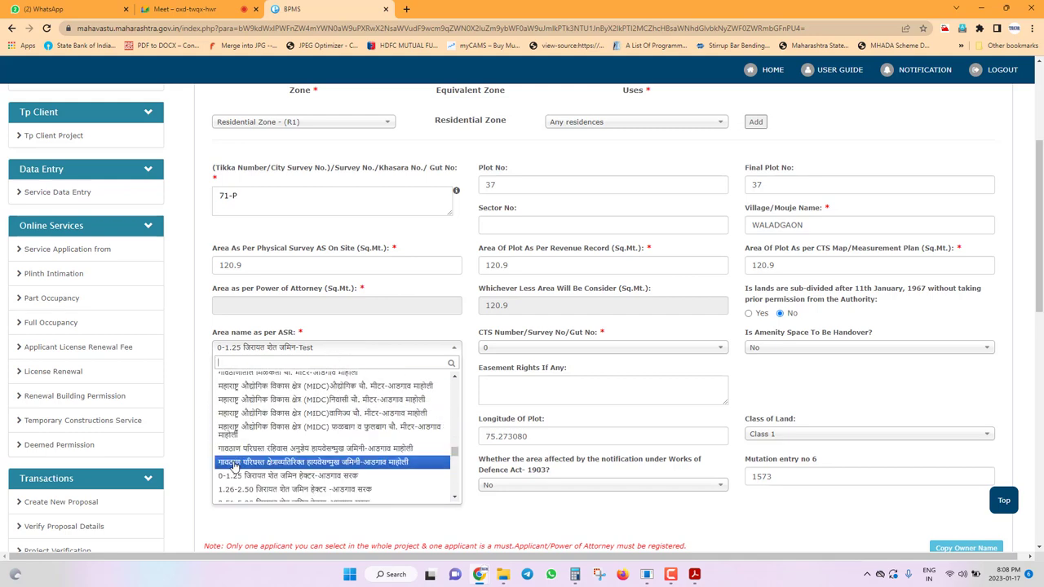
{"action": "scroll", "coordinate": [234, 440], "scroll_direction": "down", "scroll_amount": 3}
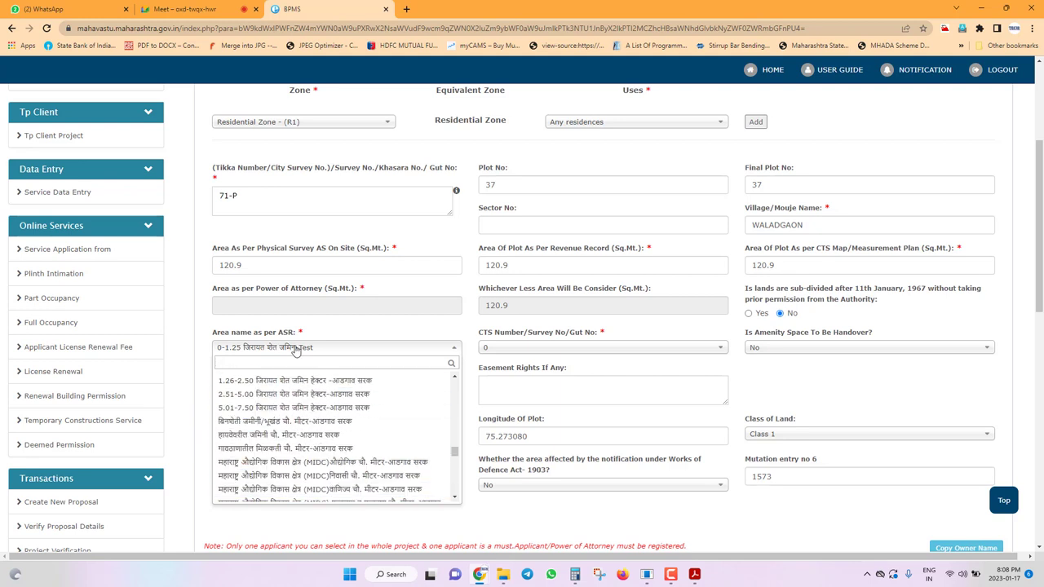
{"action": "scroll", "coordinate": [310, 367], "scroll_direction": "up", "scroll_amount": 1}
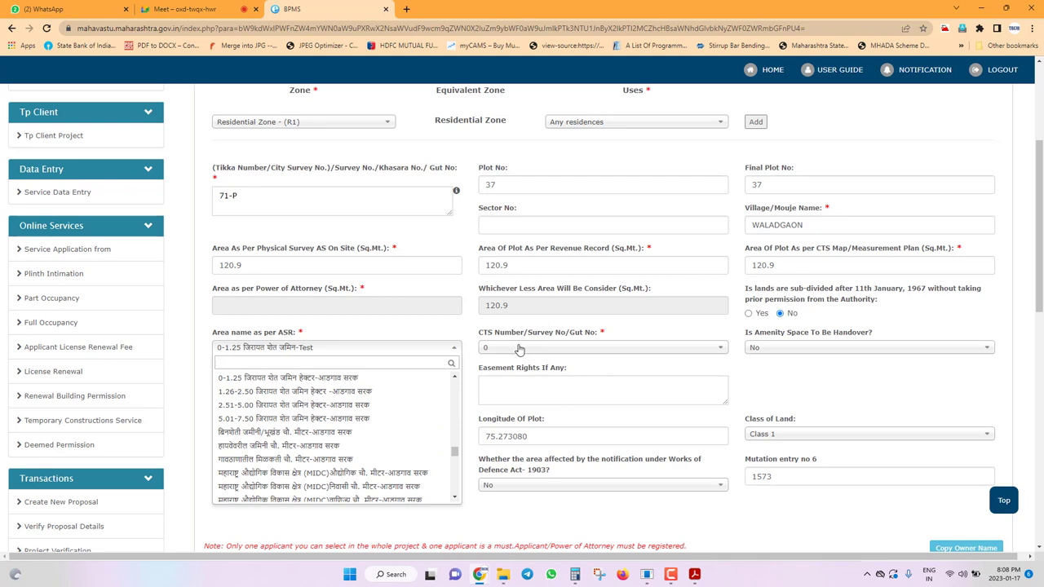
{"action": "left_click", "coordinate": [383, 327]}
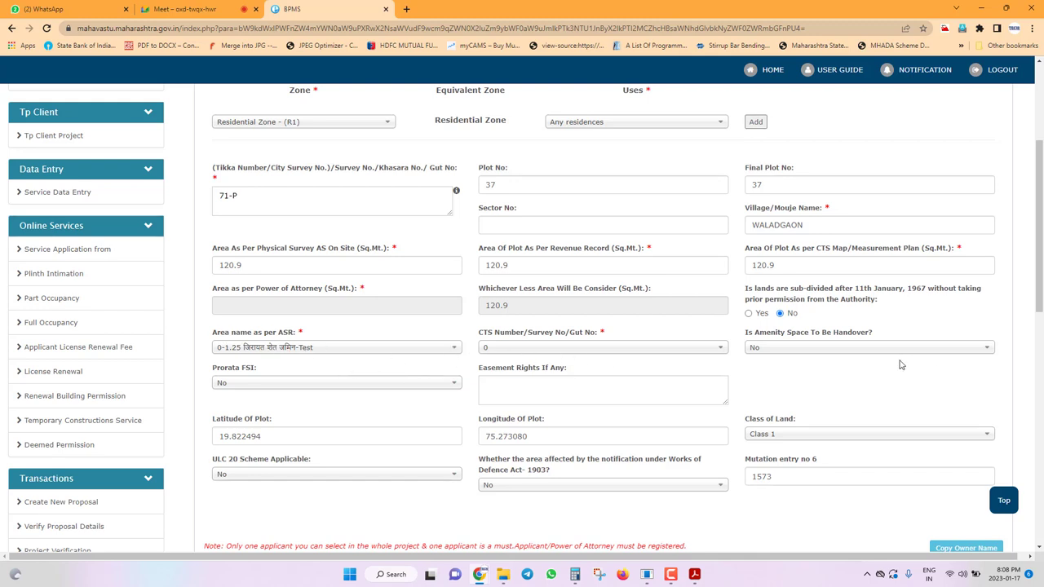
{"action": "left_click", "coordinate": [811, 349]}
{"action": "left_click", "coordinate": [811, 351]}
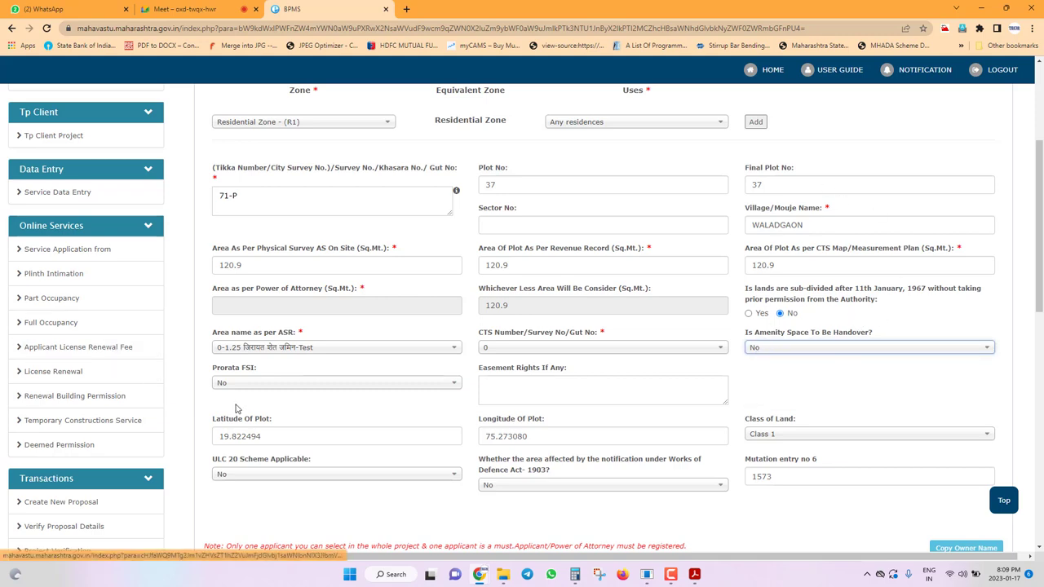
{"action": "scroll", "coordinate": [254, 377], "scroll_direction": "down", "scroll_amount": 1}
{"action": "left_click", "coordinate": [695, 574]}
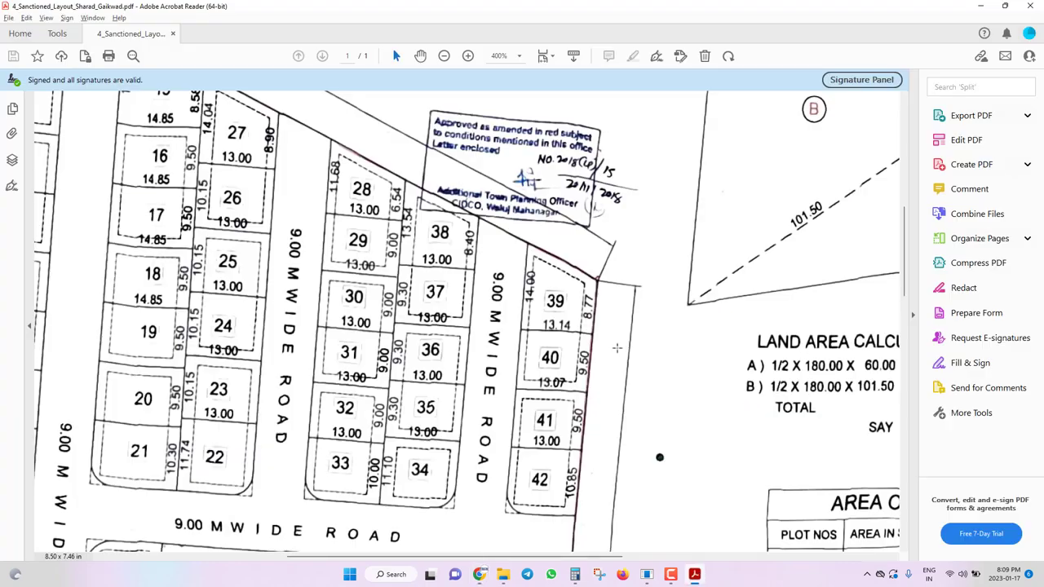
{"action": "scroll", "coordinate": [252, 418], "scroll_direction": "down", "scroll_amount": 5, "text": "ctrl"}
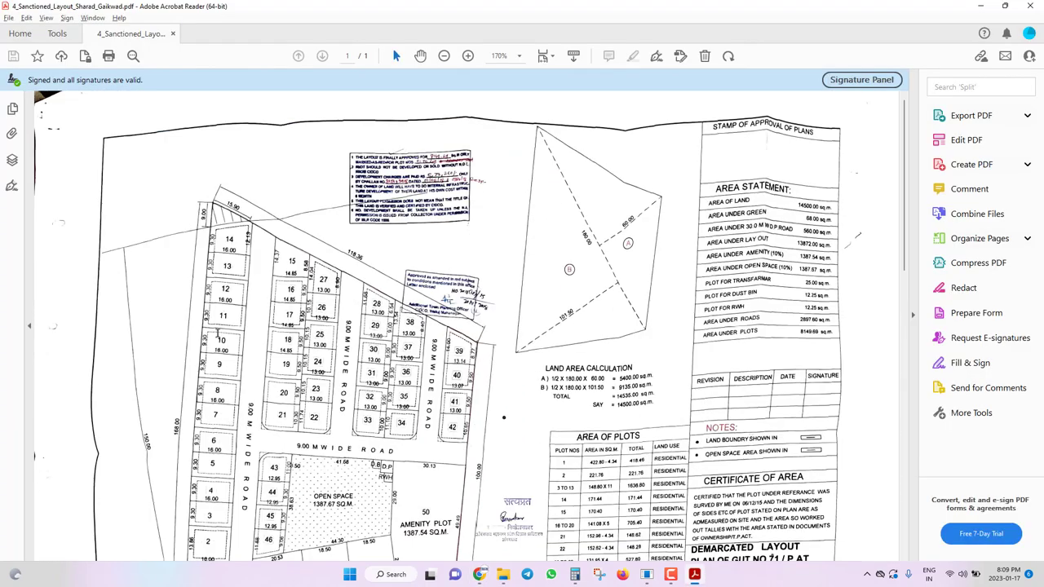
{"action": "scroll", "coordinate": [709, 345], "scroll_direction": "down", "scroll_amount": 3}
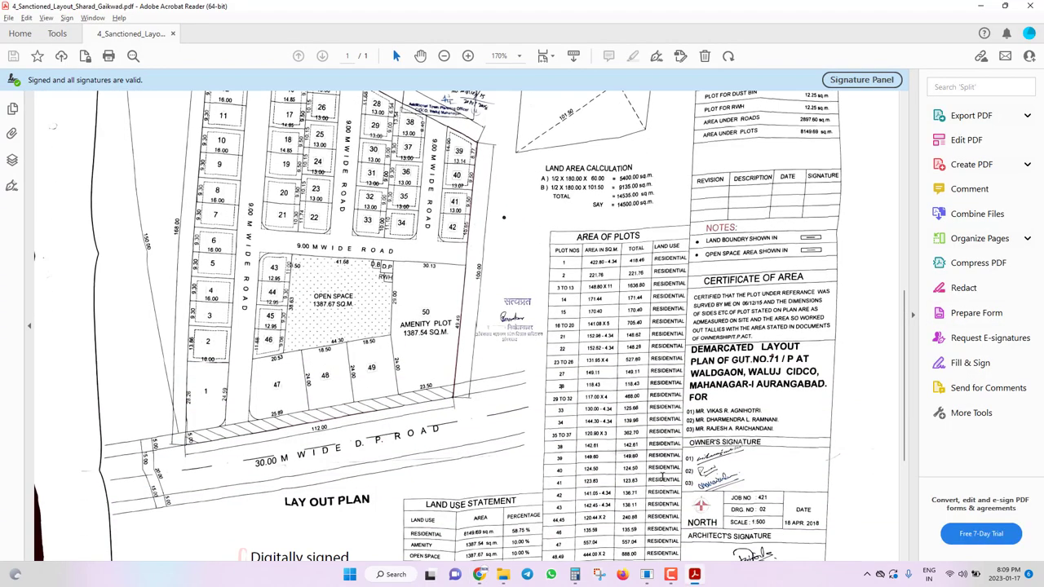
{"action": "scroll", "coordinate": [640, 322], "scroll_direction": "down", "scroll_amount": 1}
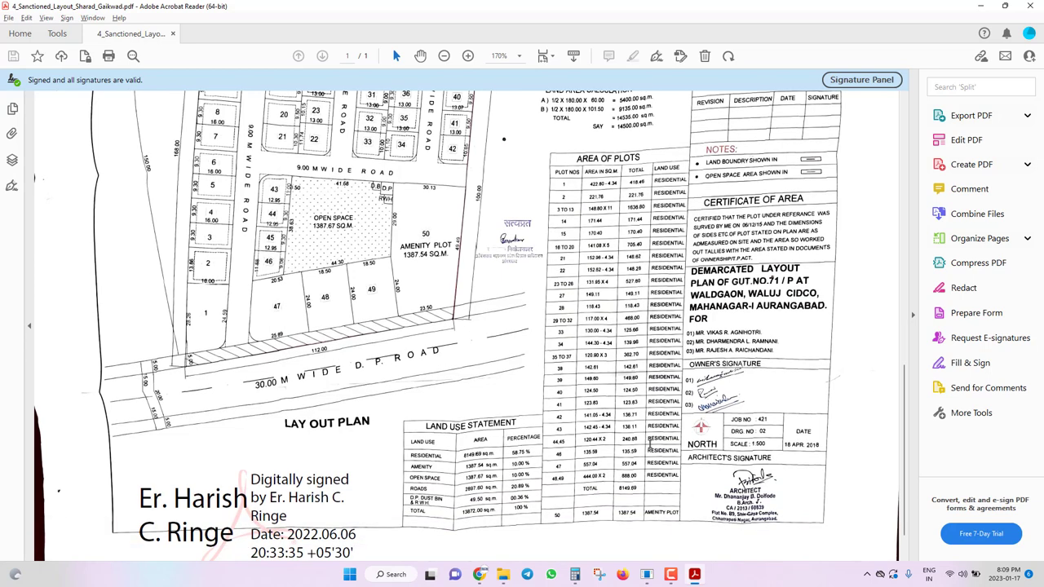
{"action": "scroll", "coordinate": [792, 392], "scroll_direction": "up", "scroll_amount": 3}
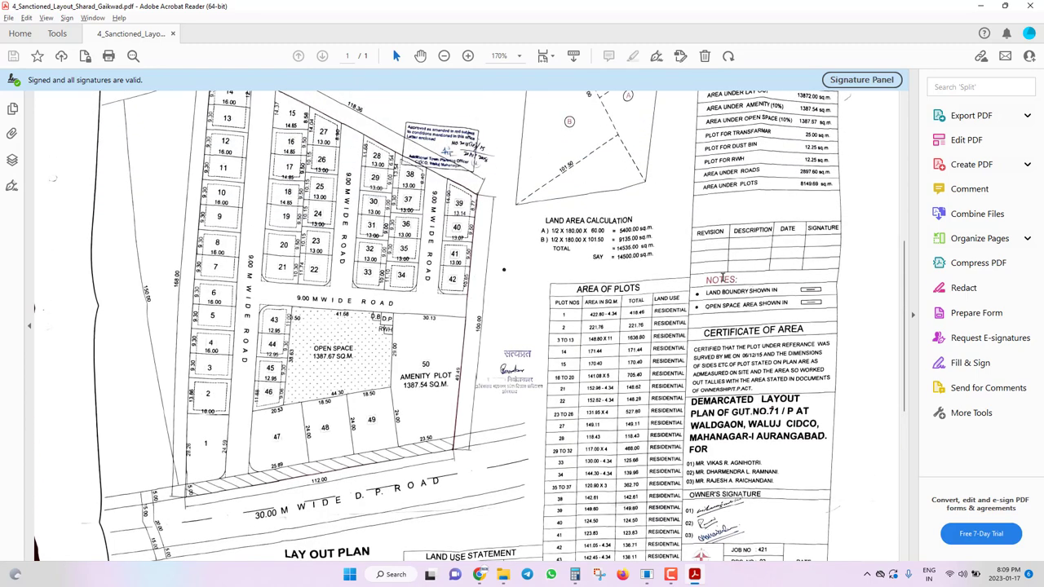
{"action": "key", "text": "alt+Tab"}
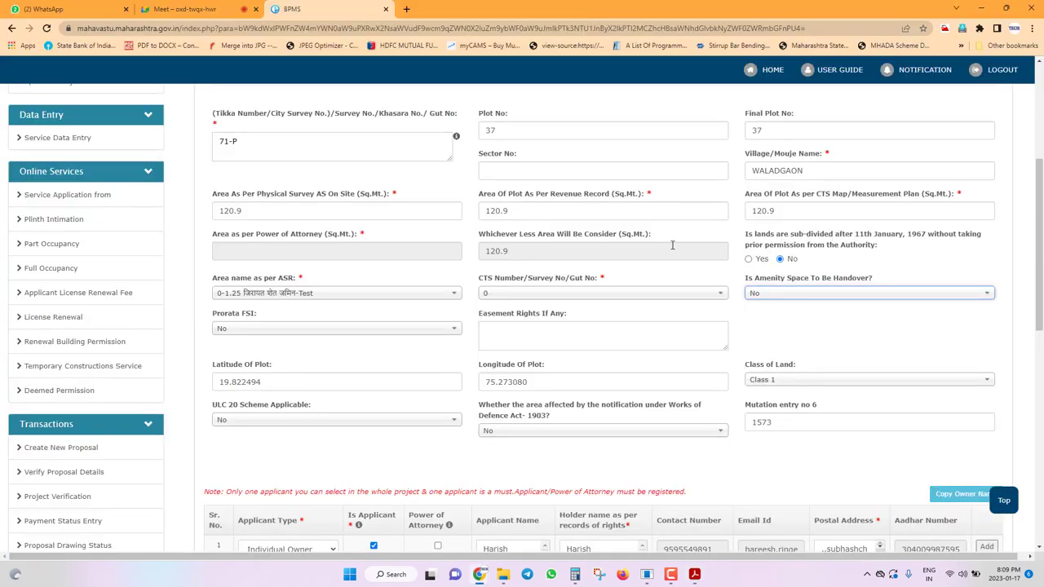
{"action": "key", "text": "alt+Tab"}
{"action": "scroll", "coordinate": [785, 220], "scroll_direction": "up", "scroll_amount": 2}
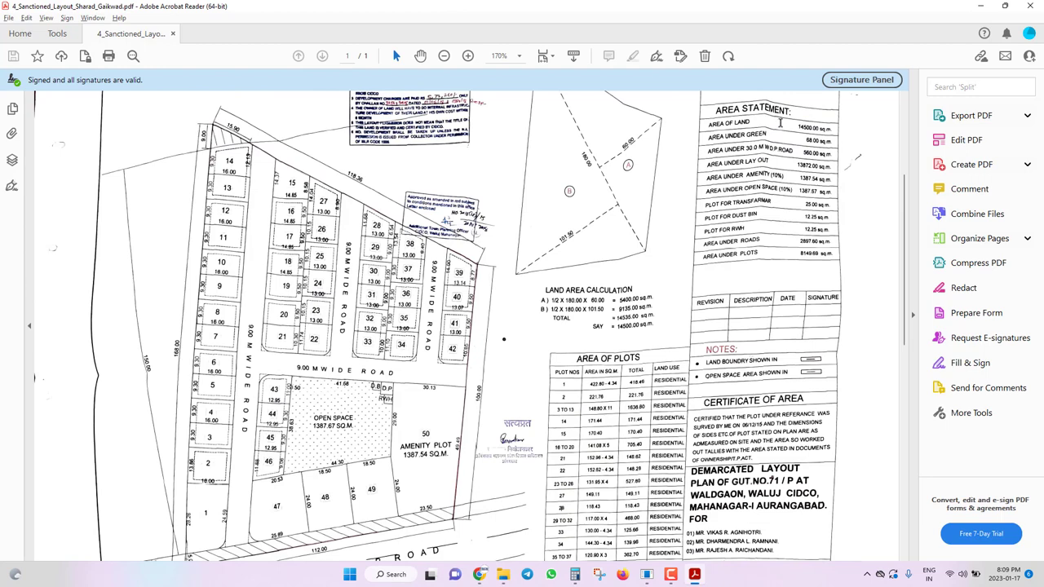
{"action": "scroll", "coordinate": [824, 130], "scroll_direction": "up", "scroll_amount": 4, "text": "ctrl"}
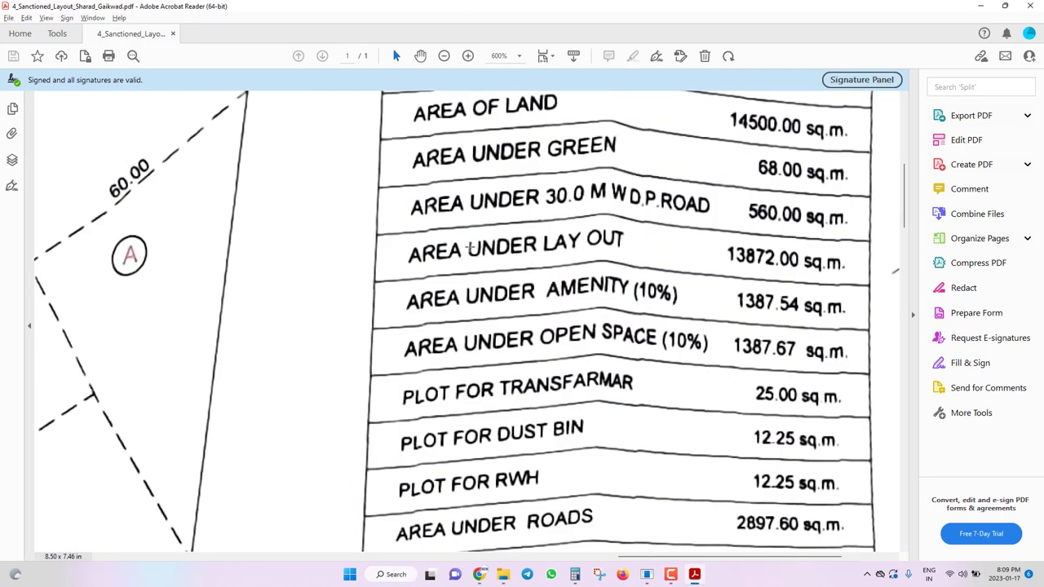
{"action": "scroll", "coordinate": [469, 249], "scroll_direction": "down", "scroll_amount": 1, "text": "ctrl"}
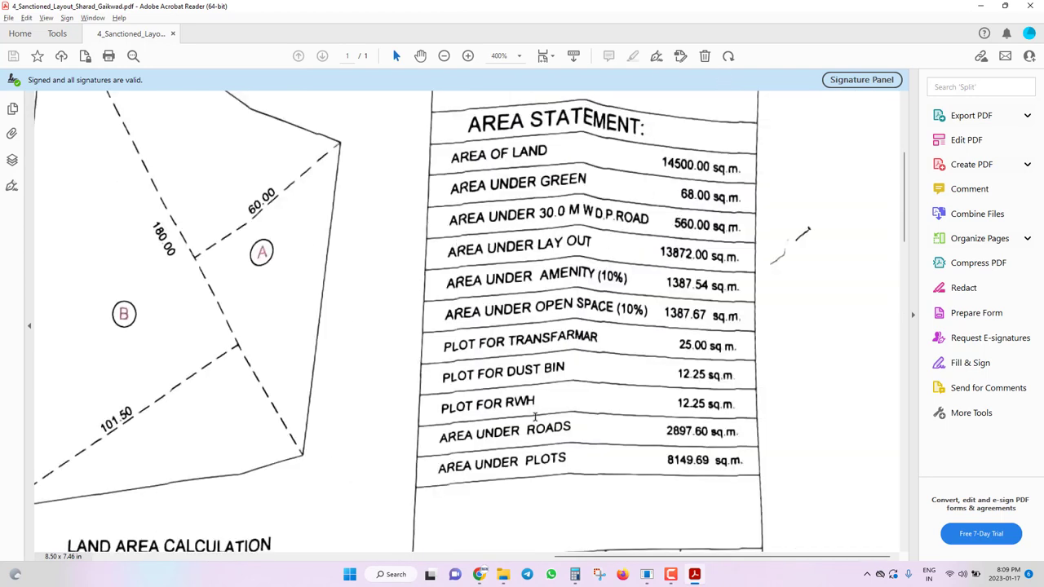
{"action": "key", "text": "alt+Tab"}
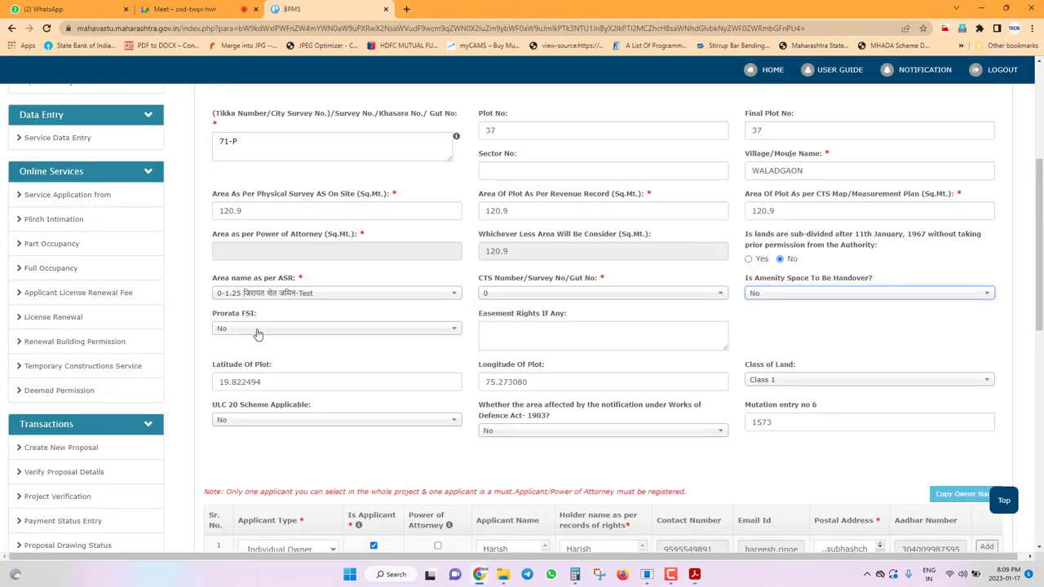
{"action": "left_click", "coordinate": [276, 378]}
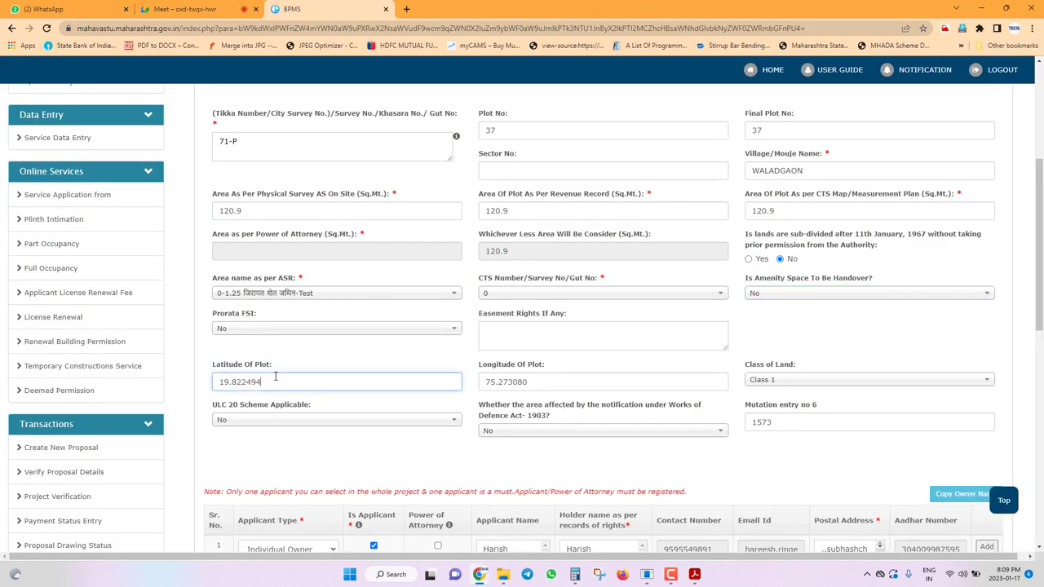
{"action": "left_click", "coordinate": [566, 380]}
{"action": "left_click", "coordinate": [292, 378]}
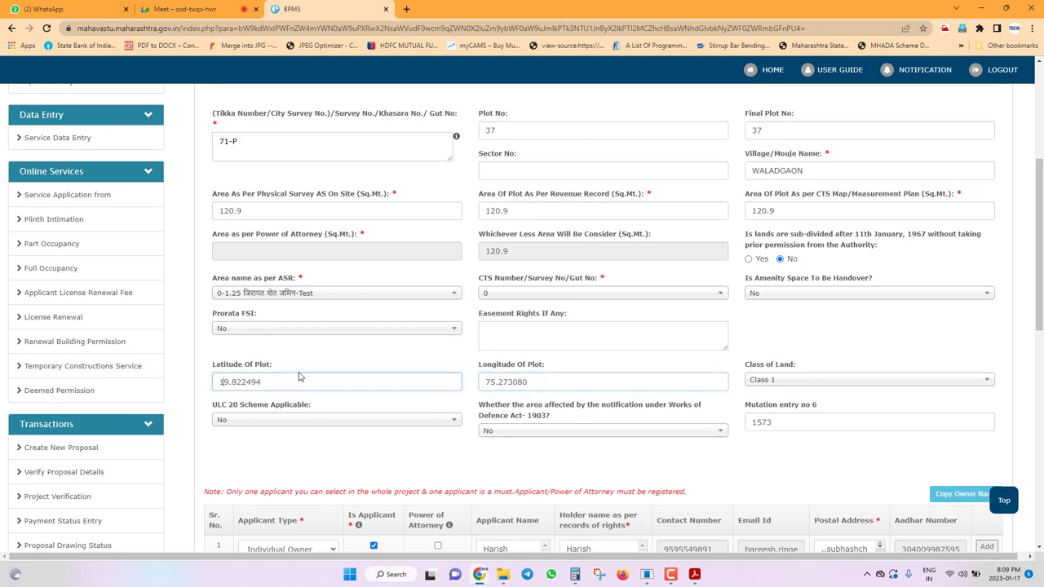
{"action": "left_click", "coordinate": [544, 381]}
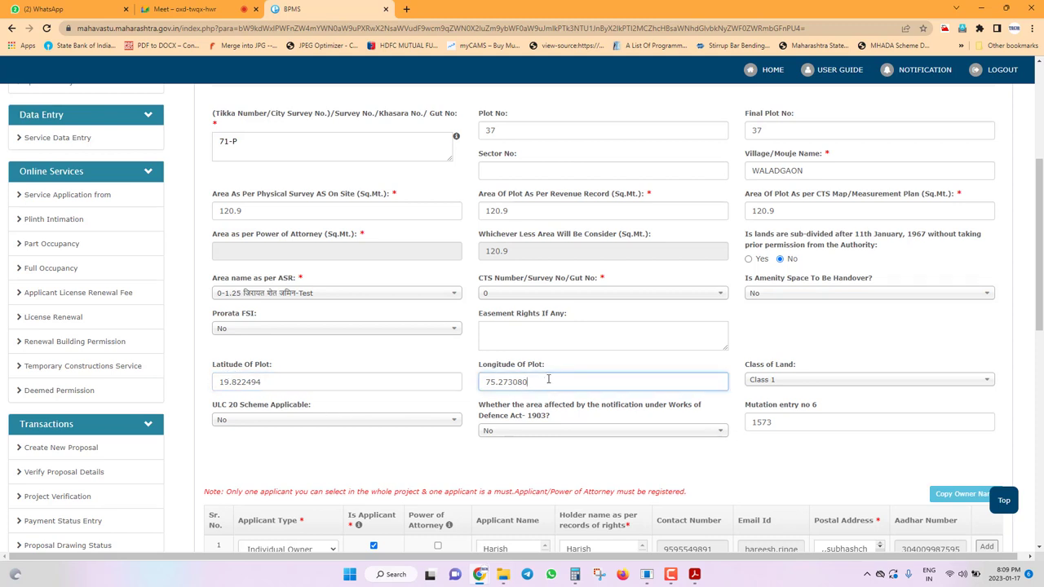
{"action": "left_click", "coordinate": [258, 381]}
{"action": "left_click", "coordinate": [576, 380]}
{"action": "scroll", "coordinate": [285, 425], "scroll_direction": "down", "scroll_amount": 1}
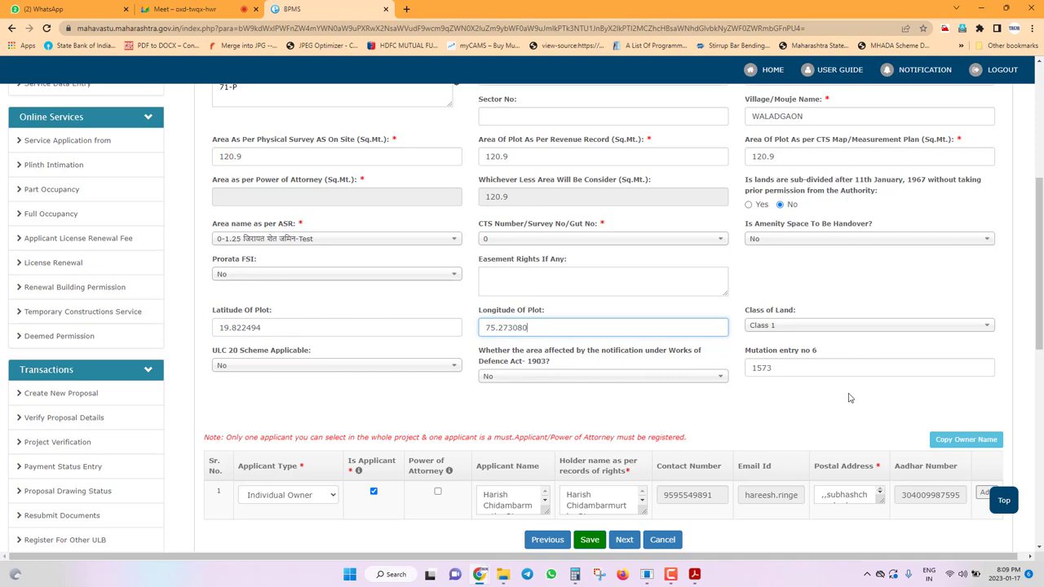
{"action": "left_click", "coordinate": [786, 367]}
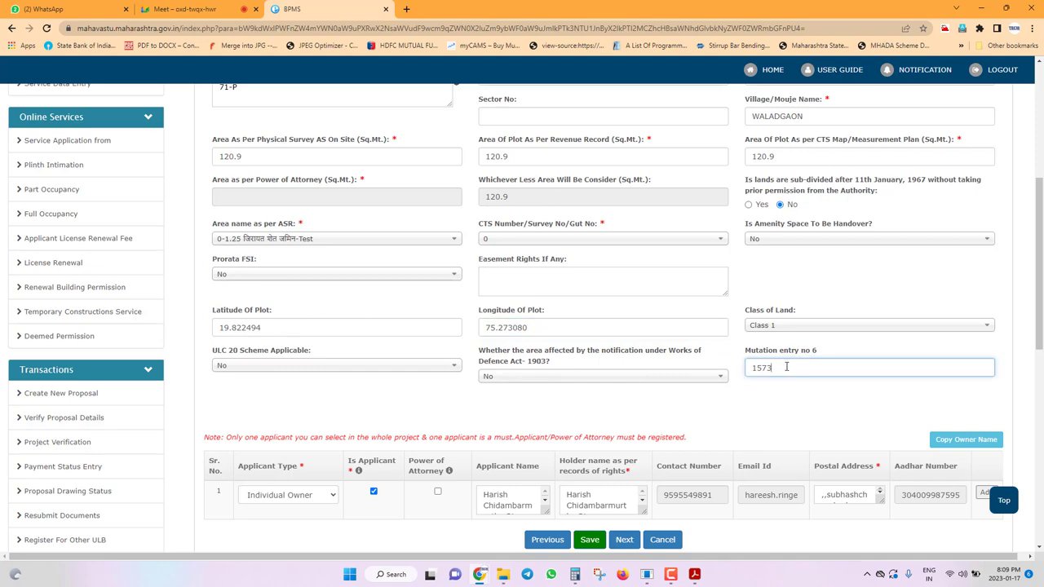
{"action": "left_click_drag", "start_coordinate": [786, 367], "coordinate": [640, 363]}
{"action": "left_click", "coordinate": [806, 364]}
{"action": "scroll", "coordinate": [671, 403], "scroll_direction": "down", "scroll_amount": 1}
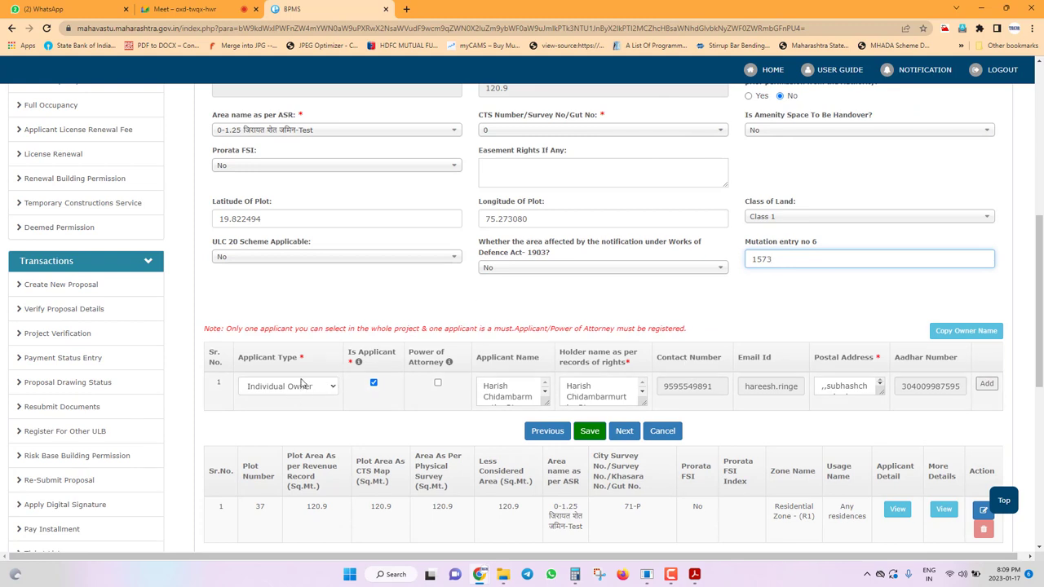
{"action": "left_click", "coordinate": [301, 385]}
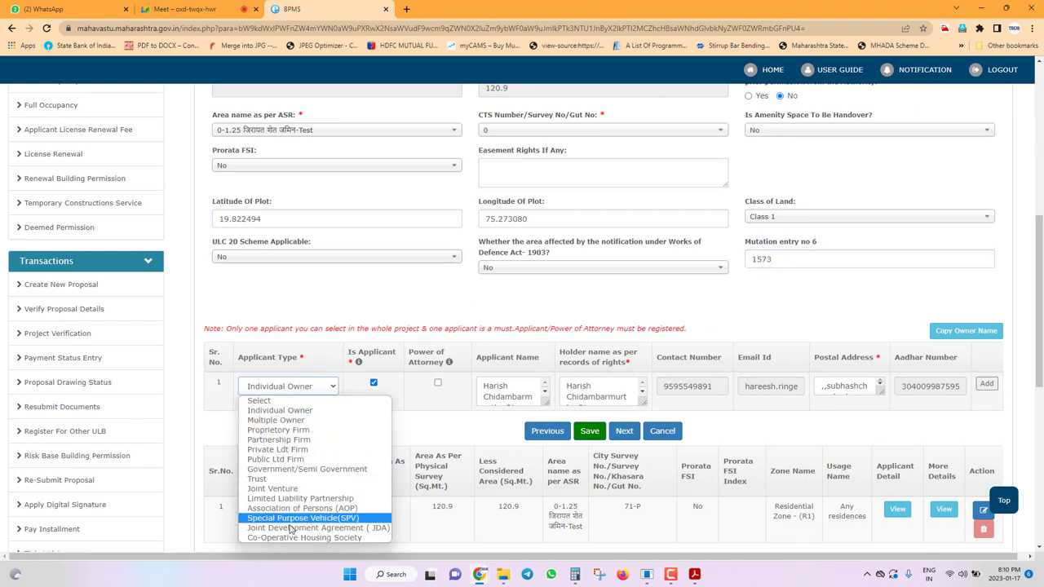
{"action": "left_click", "coordinate": [406, 387]}
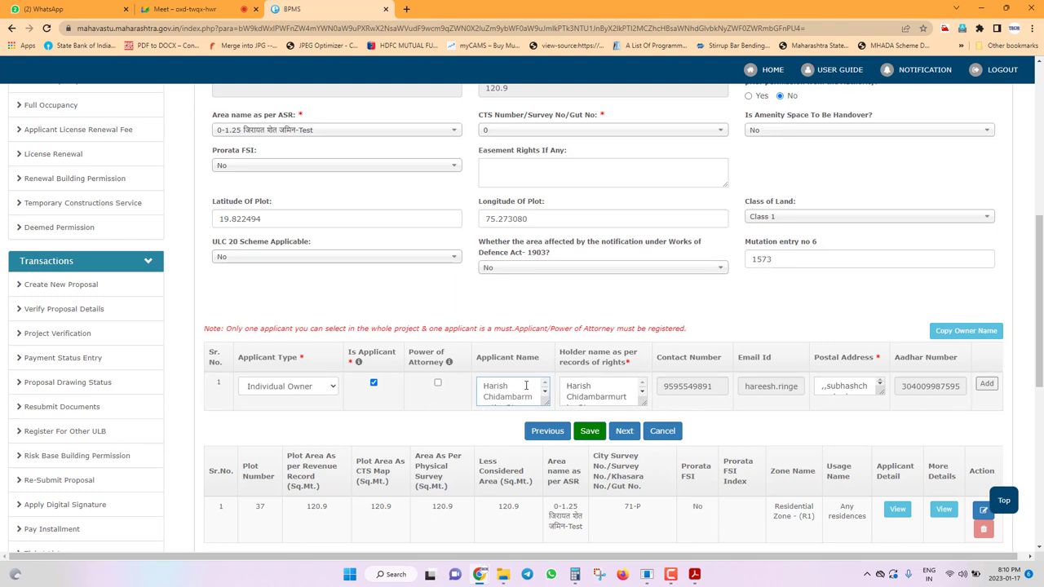
Save the plot details, acknowledge the success alert, and open the Other Details section.
{"action": "left_click", "coordinate": [591, 433]}
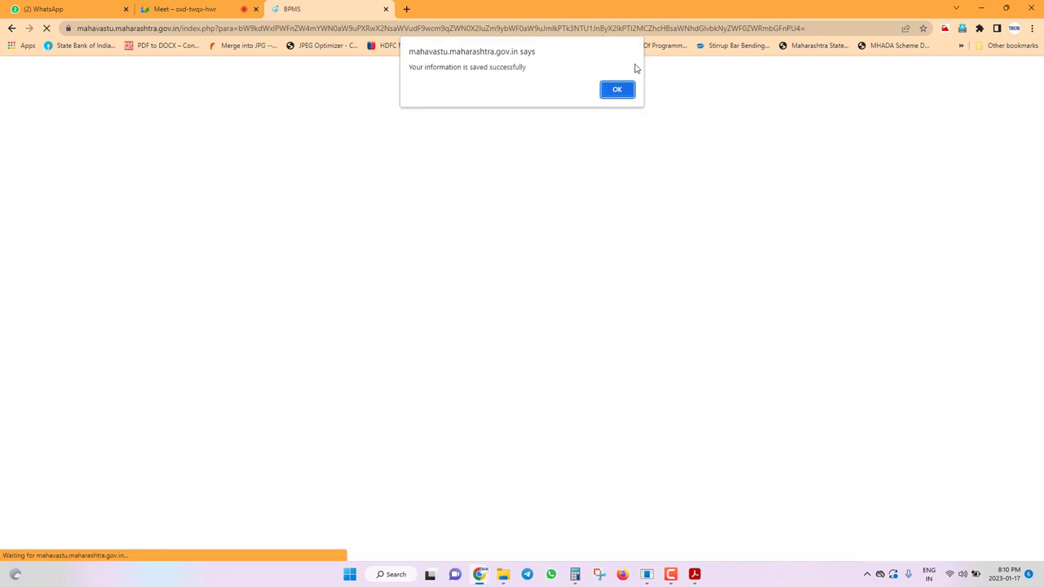
{"action": "left_click", "coordinate": [616, 88]}
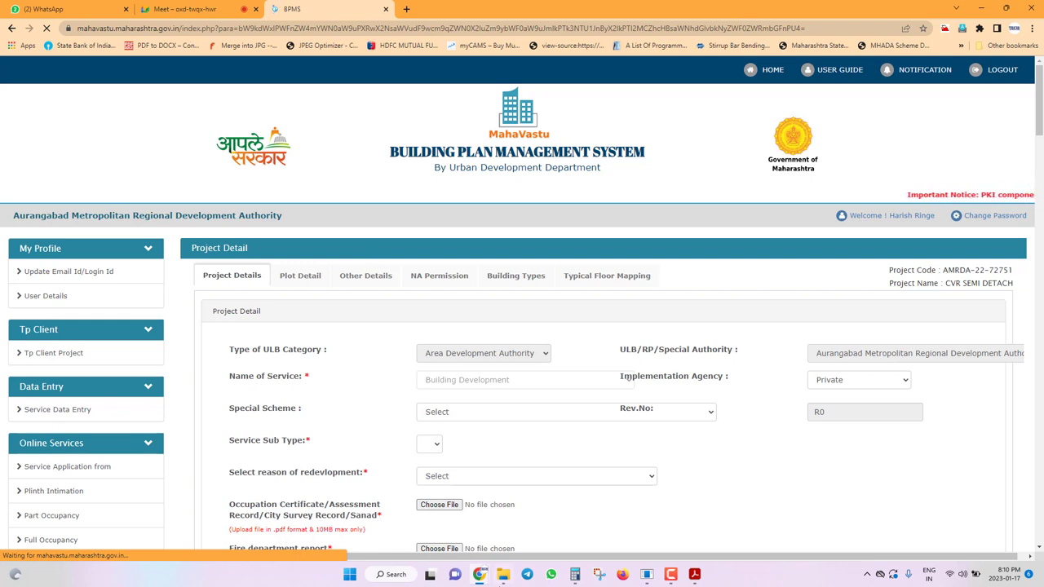
{"action": "mouse_move", "coordinate": [507, 579]}
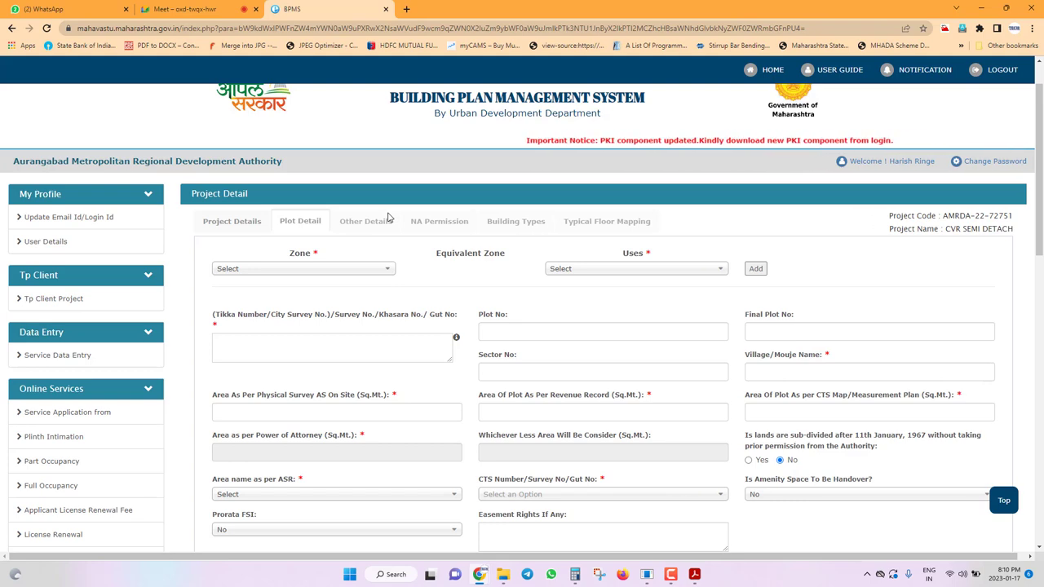
{"action": "left_click", "coordinate": [388, 217]}
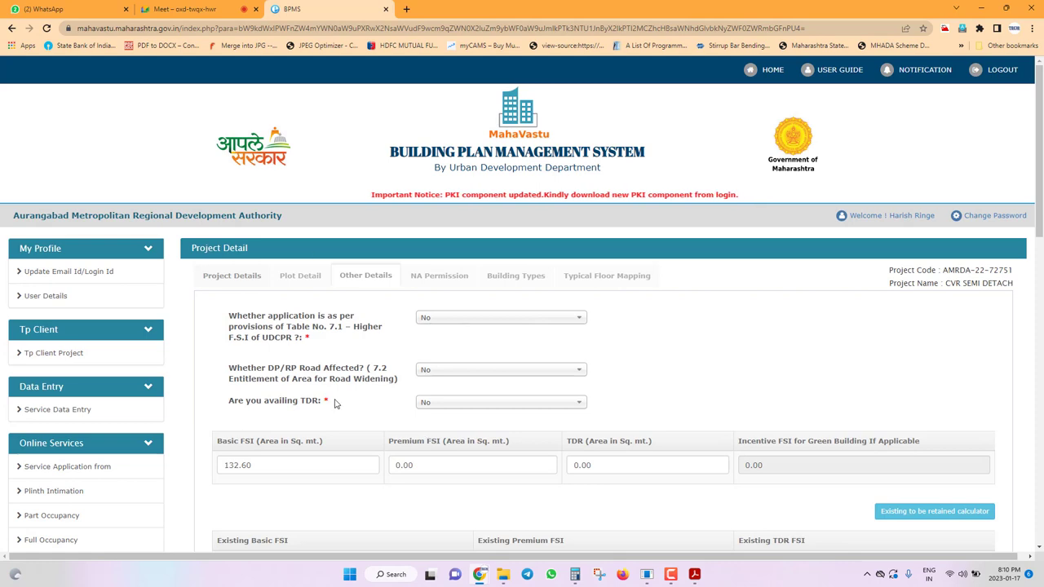
Browse sanctioning > training batch -2 > SEMI DETACH and open 'semi detach final for tracing 13-9-22' in progeCAD.
{"action": "mouse_move", "coordinate": [502, 547]}
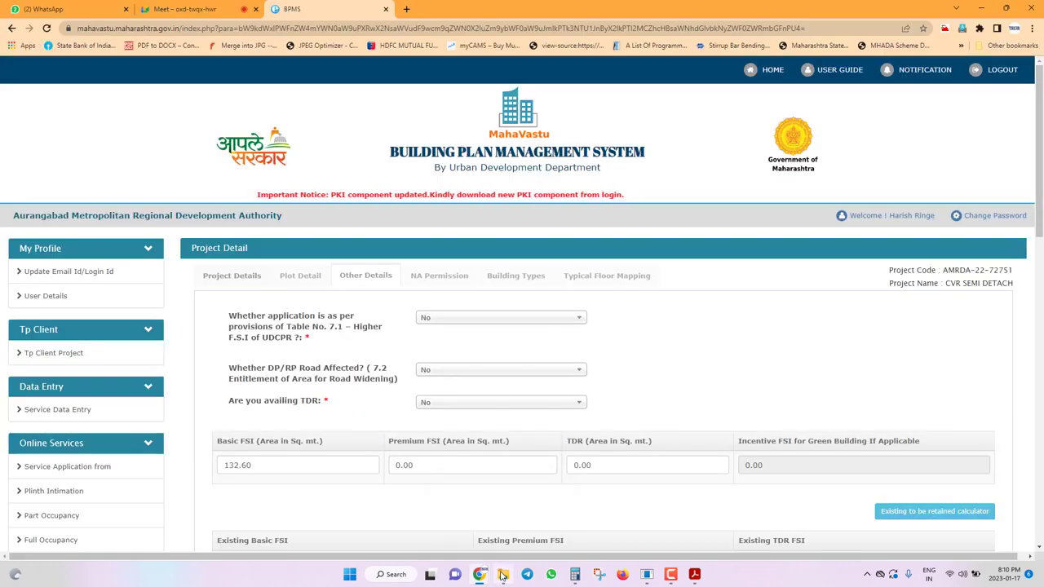
{"action": "right_click", "coordinate": [503, 575]}
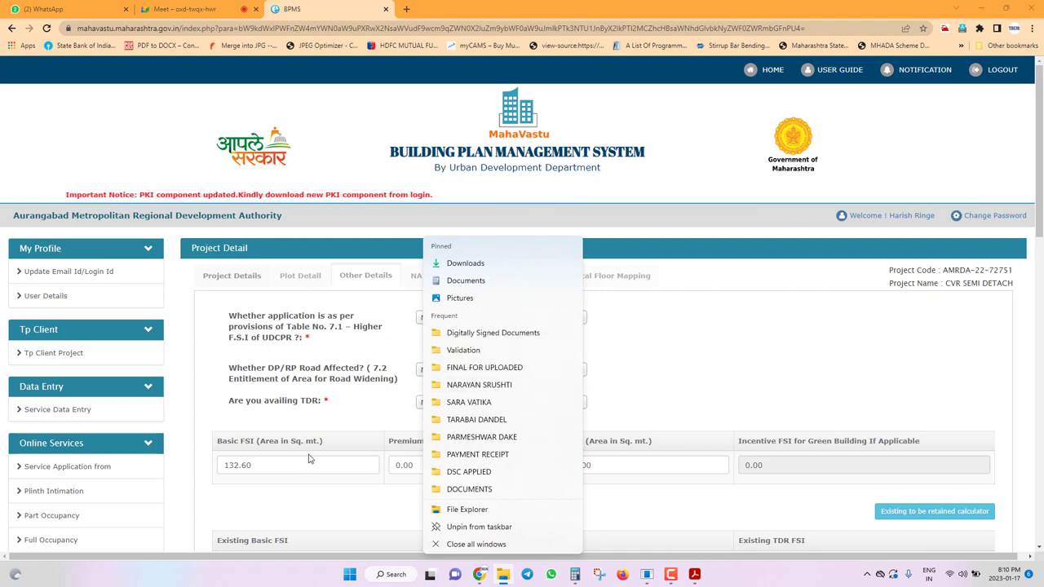
{"action": "left_click", "coordinate": [451, 387]}
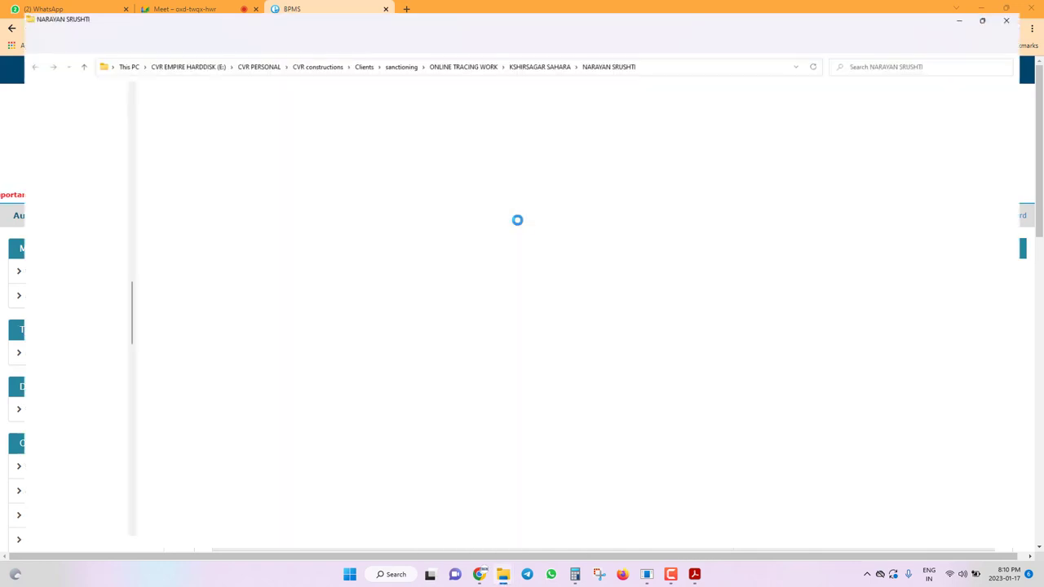
{"action": "left_click", "coordinate": [395, 55]}
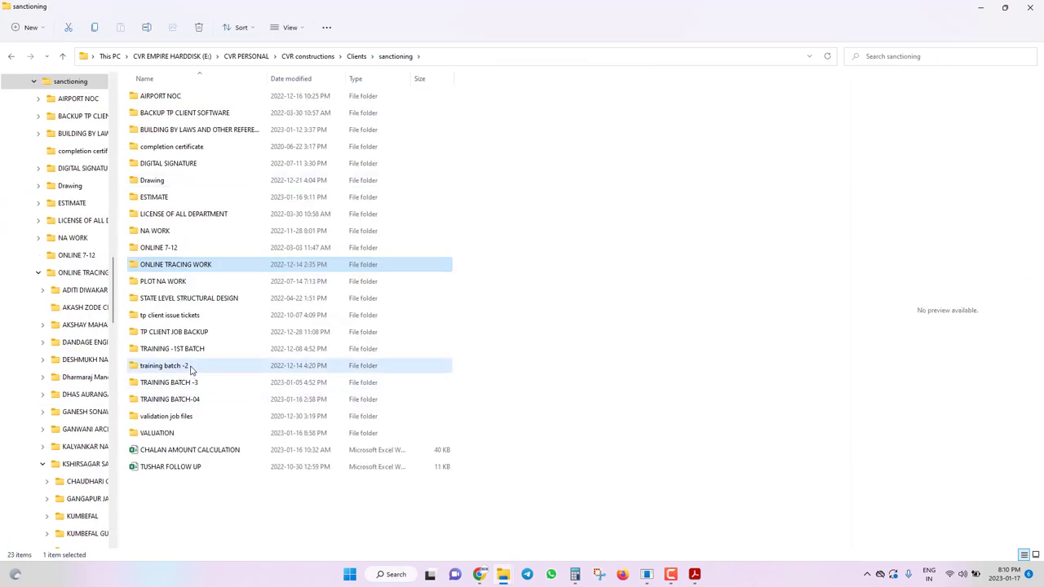
{"action": "double_click", "coordinate": [191, 366]}
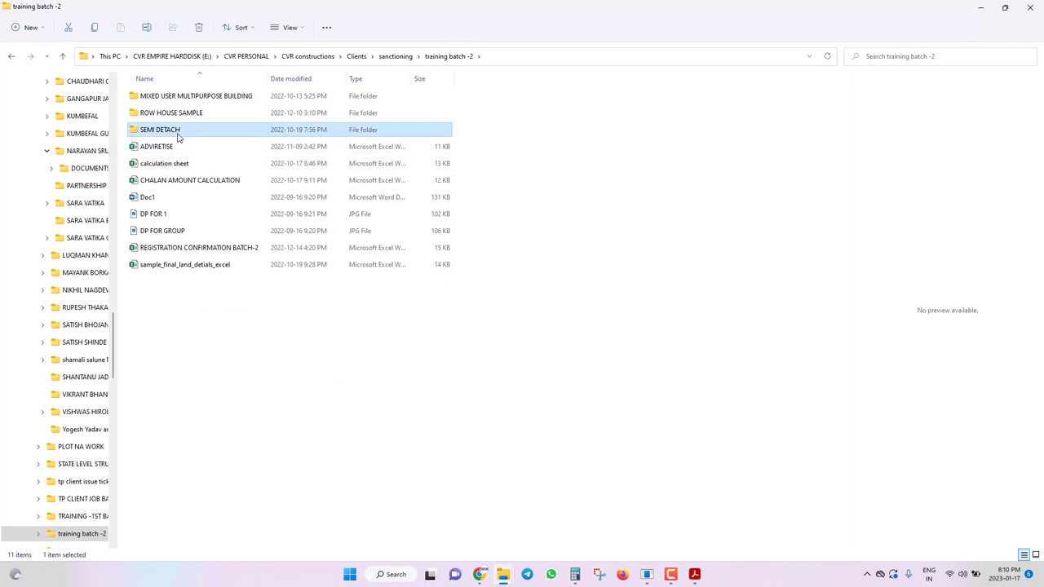
{"action": "double_click", "coordinate": [176, 130]}
{"action": "left_click", "coordinate": [178, 248]}
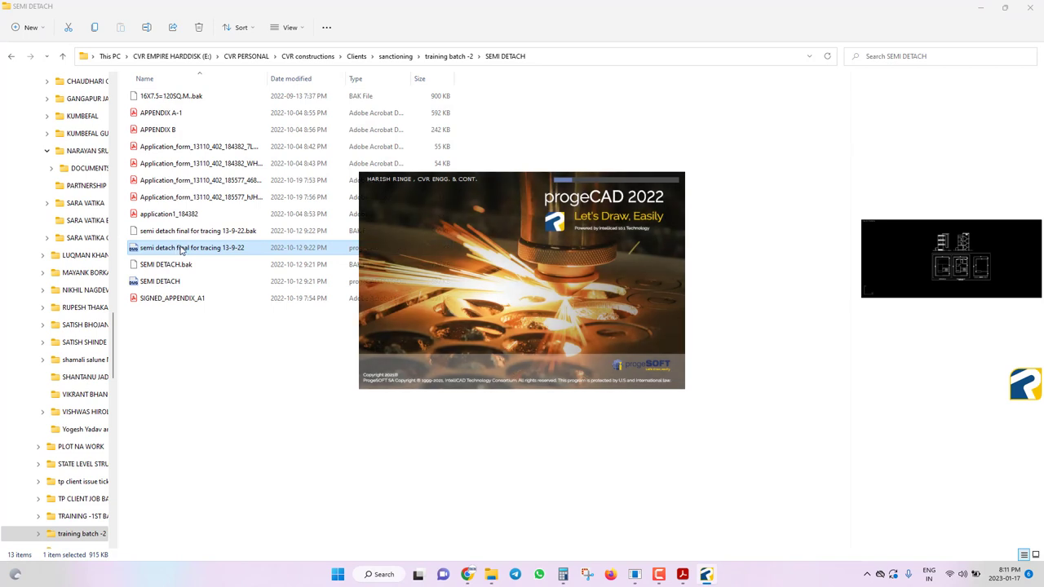
{"action": "left_click", "coordinate": [581, 57]}
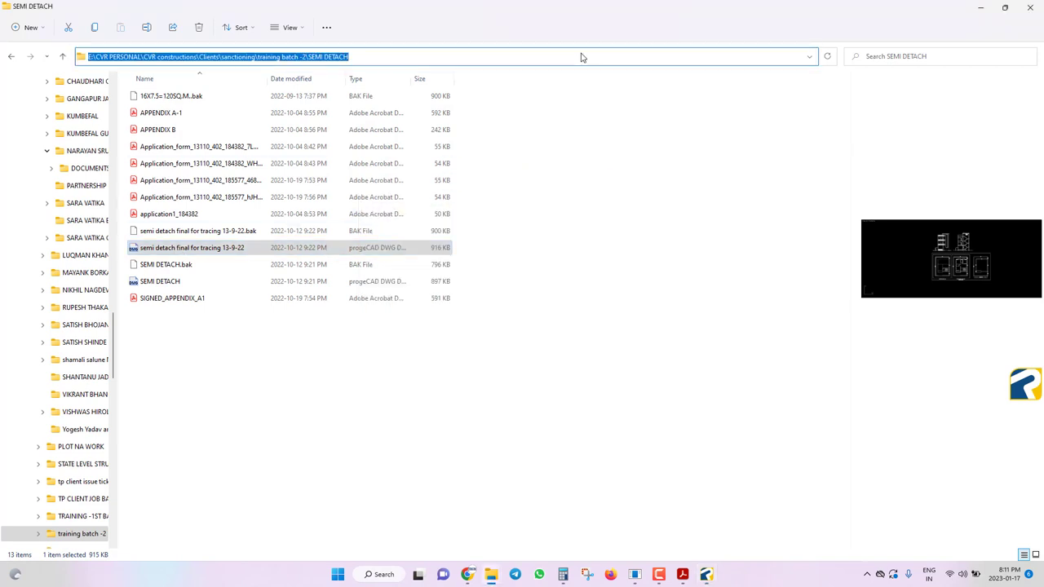
{"action": "left_click", "coordinate": [710, 574]}
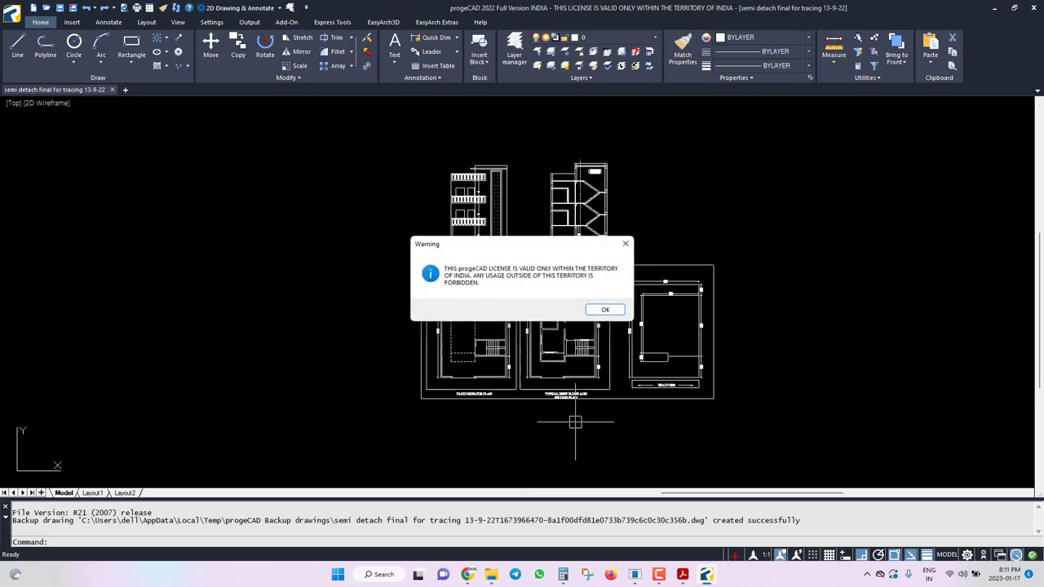
Dismiss the licence territory warning and zoom to the middle floor plan.
{"action": "left_click", "coordinate": [597, 312]}
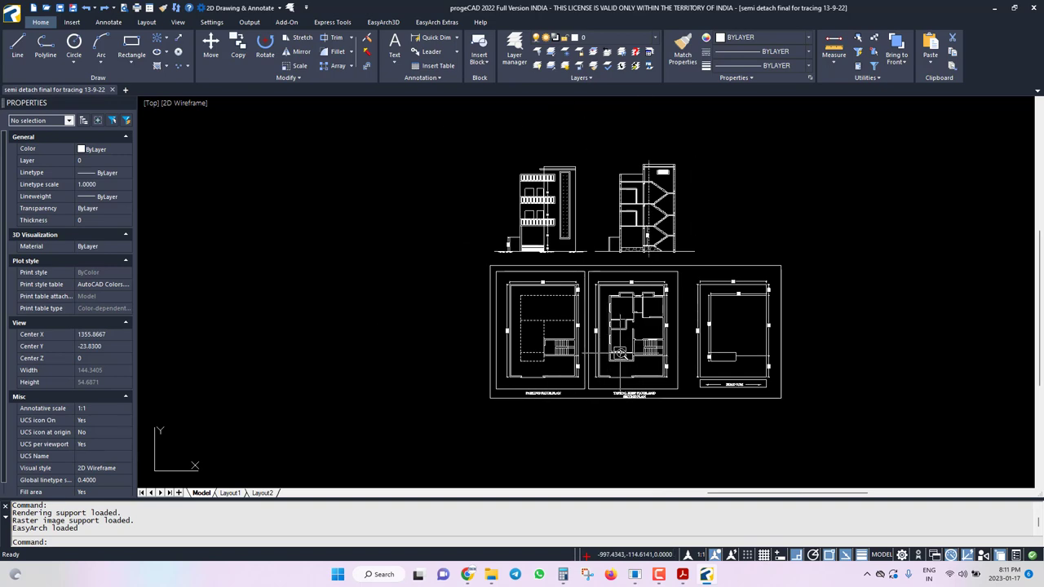
{"action": "scroll", "coordinate": [620, 353], "scroll_direction": "up", "scroll_amount": 4}
{"action": "scroll", "coordinate": [677, 465], "scroll_direction": "up", "scroll_amount": 2}
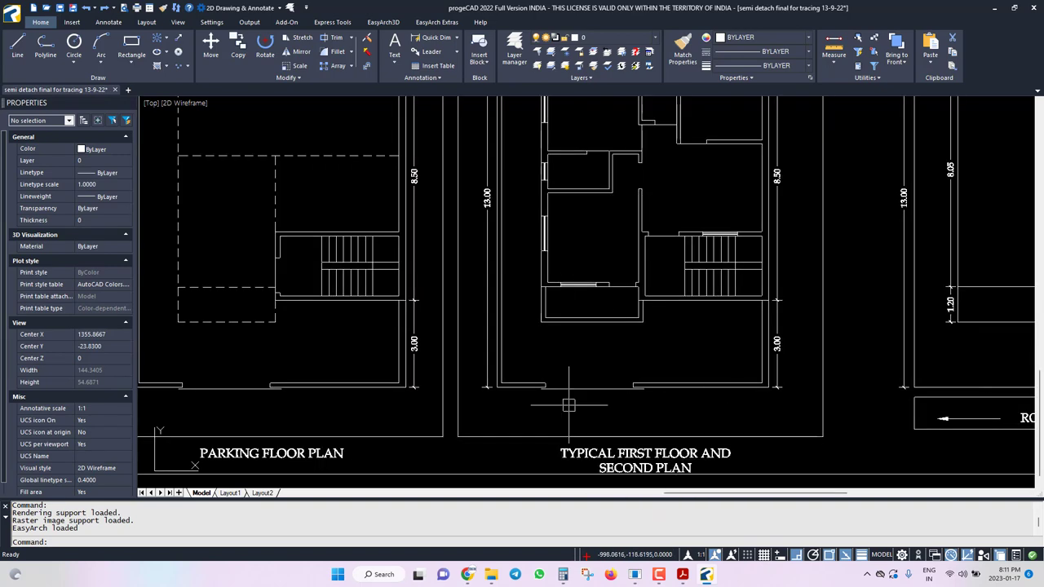
{"action": "scroll", "coordinate": [510, 420], "scroll_direction": "down", "scroll_amount": 2}
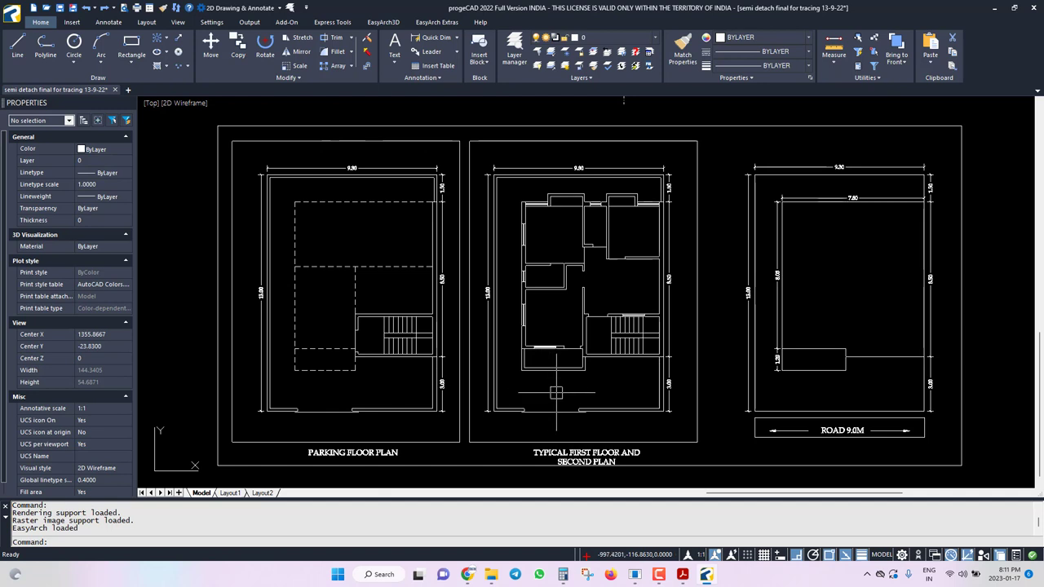
{"action": "scroll", "coordinate": [582, 372], "scroll_direction": "up", "scroll_amount": 2}
{"action": "left_click", "coordinate": [577, 372]}
{"action": "key", "text": "Escape"}
{"action": "key", "text": "Escape"}
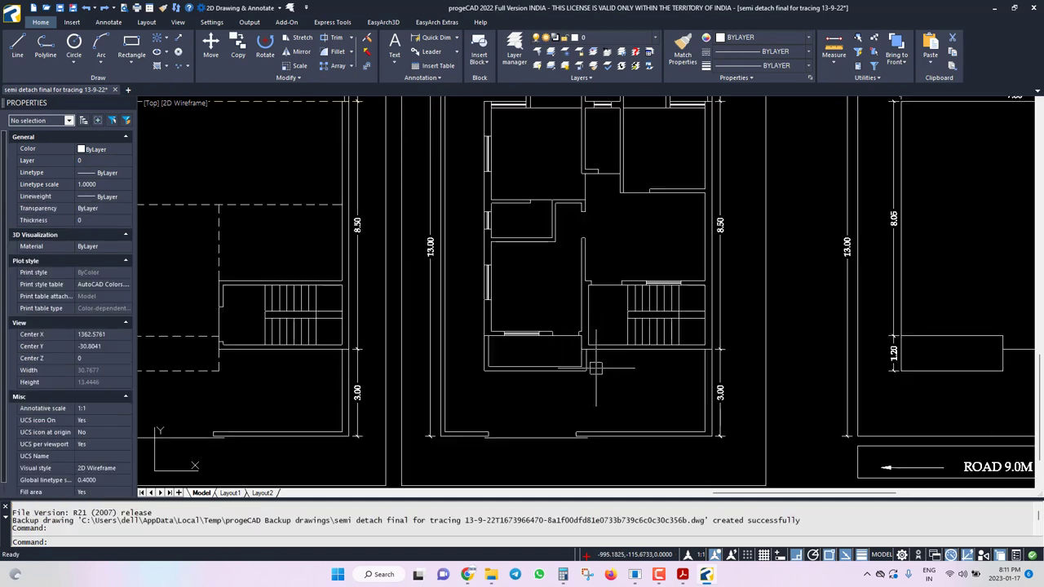
Set the current colour to Red and the current lineweight to 0.30 mm.
{"action": "left_click", "coordinate": [759, 47]}
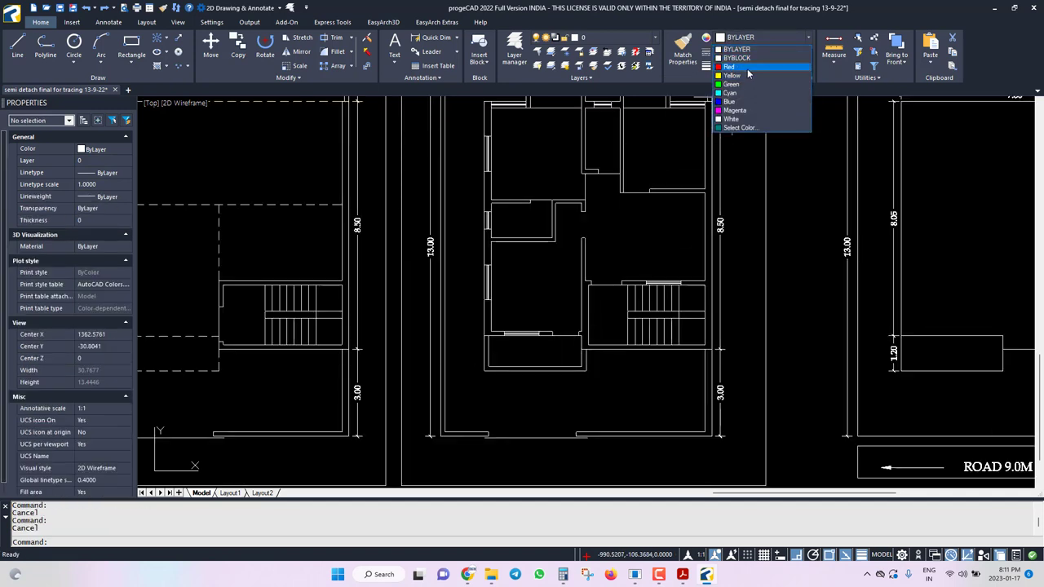
{"action": "left_click", "coordinate": [750, 70]}
{"action": "left_click", "coordinate": [763, 65]}
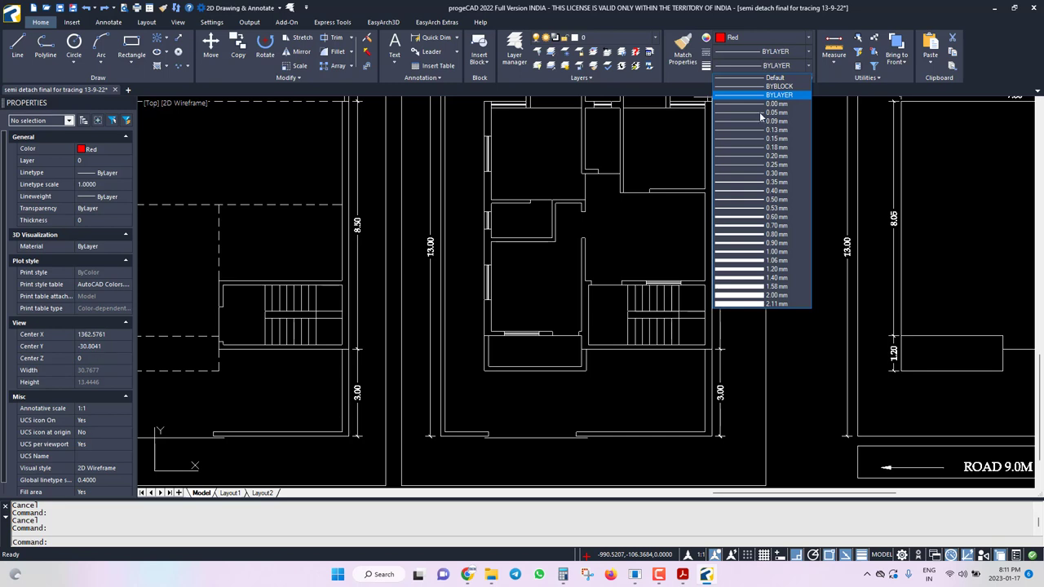
{"action": "left_click", "coordinate": [758, 173]}
Start a PL polyline tracing the first floor plan's bottom edge, right side and top wall.
{"action": "type", "text": "pl"}
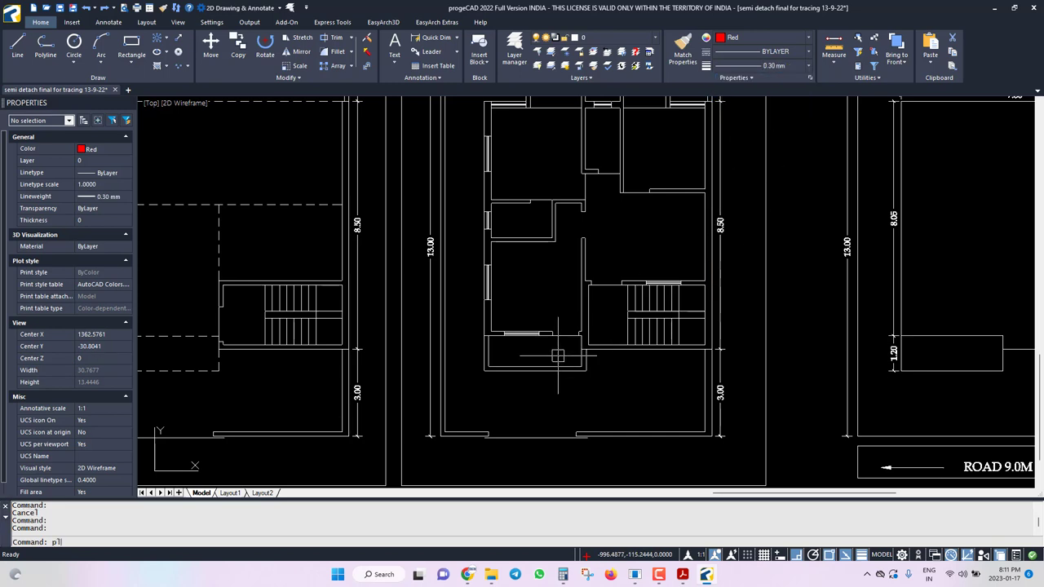
{"action": "key", "text": "Return"}
{"action": "scroll", "coordinate": [615, 385], "scroll_direction": "up", "scroll_amount": 4}
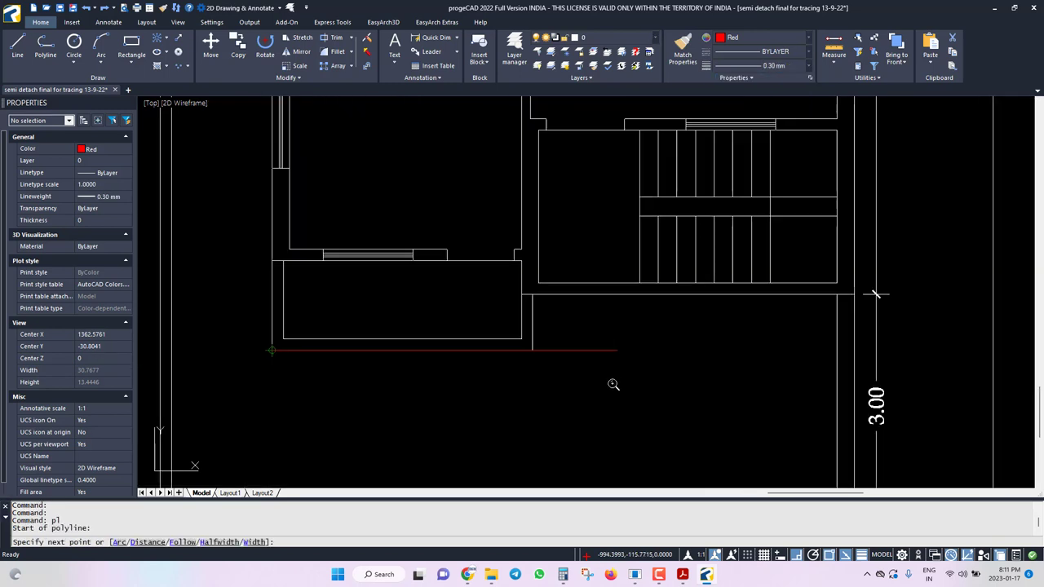
{"action": "left_click", "coordinate": [271, 351]}
{"action": "left_click", "coordinate": [533, 349]}
{"action": "left_click", "coordinate": [533, 296]}
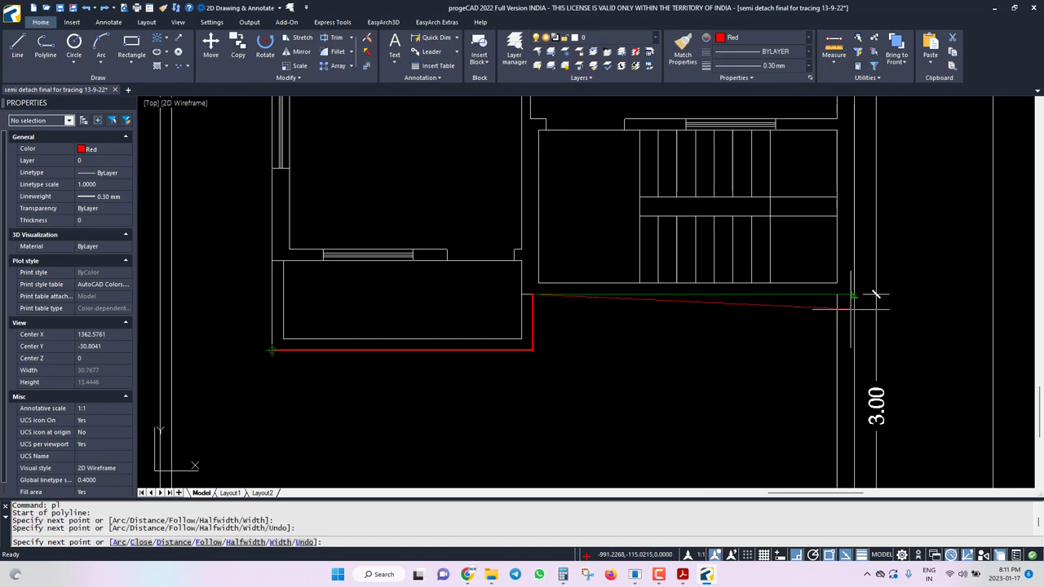
{"action": "left_click", "coordinate": [875, 296]}
{"action": "scroll", "coordinate": [762, 357], "scroll_direction": "down", "scroll_amount": 5}
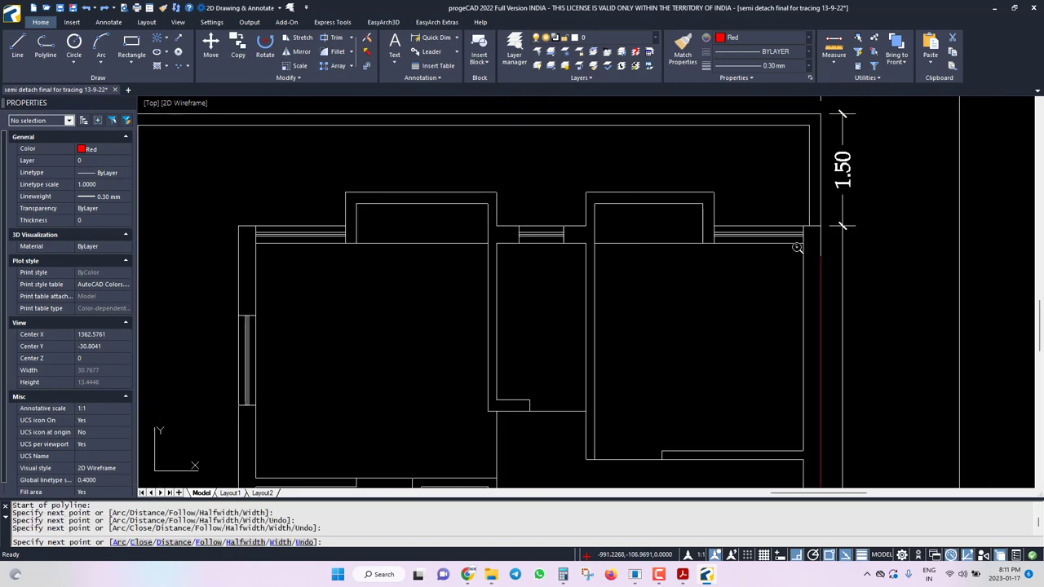
{"action": "scroll", "coordinate": [768, 267], "scroll_direction": "up", "scroll_amount": 5}
{"action": "left_click", "coordinate": [842, 226]}
{"action": "left_click", "coordinate": [712, 226]}
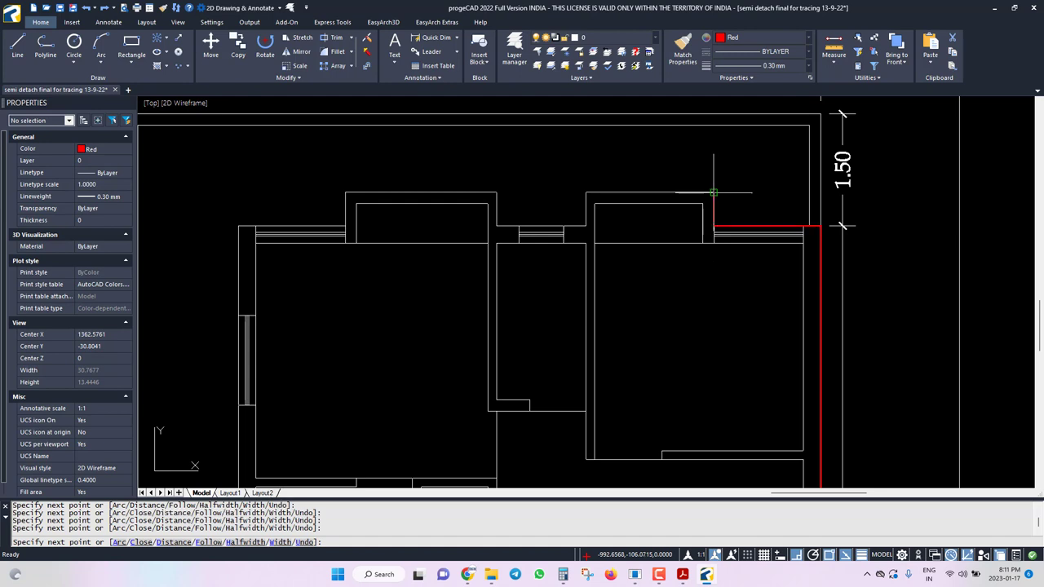
{"action": "left_click", "coordinate": [714, 193]}
{"action": "left_click", "coordinate": [585, 192]}
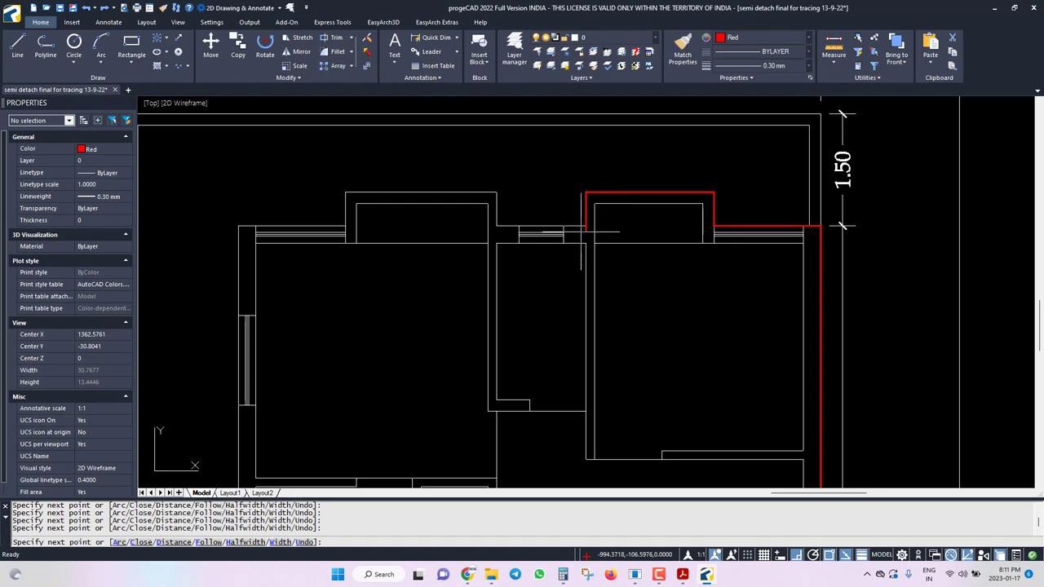
Correct the misplaced bay corner, finish the top edge and close the outline with C.
{"action": "key", "text": "ctrl+z"}
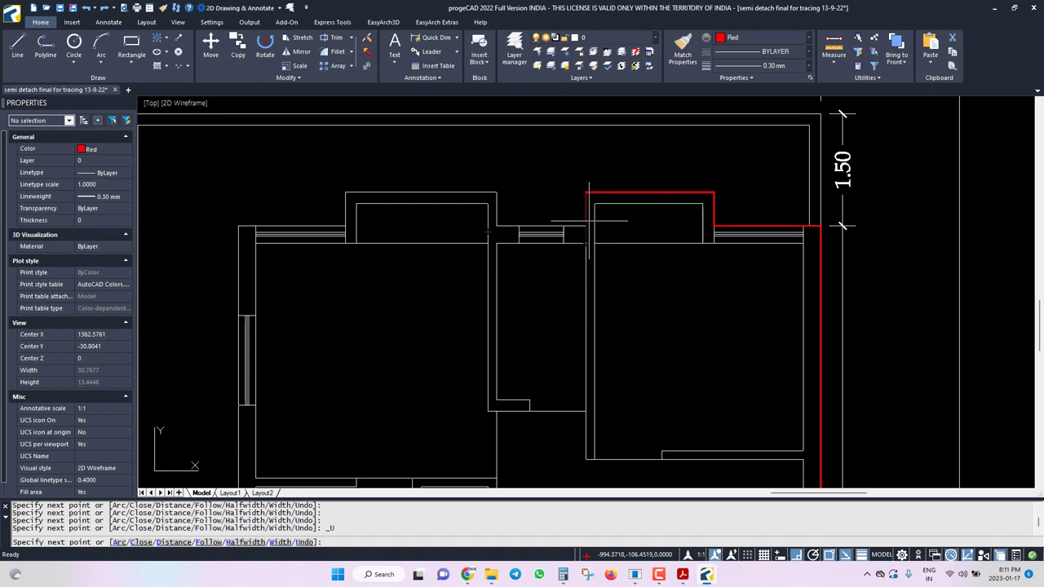
{"action": "left_click", "coordinate": [585, 226]}
{"action": "left_click", "coordinate": [495, 226]}
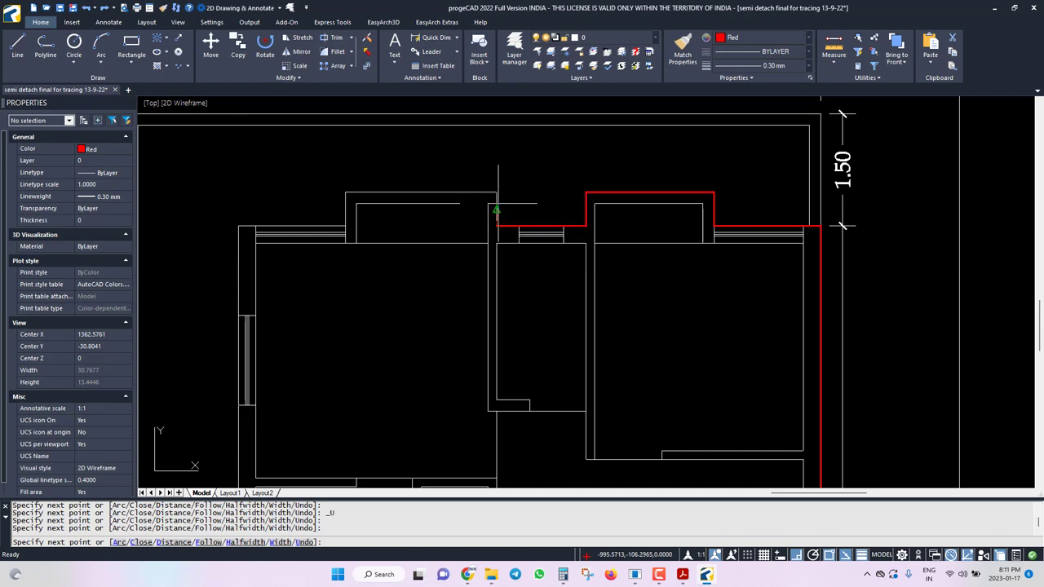
{"action": "left_click", "coordinate": [496, 193]}
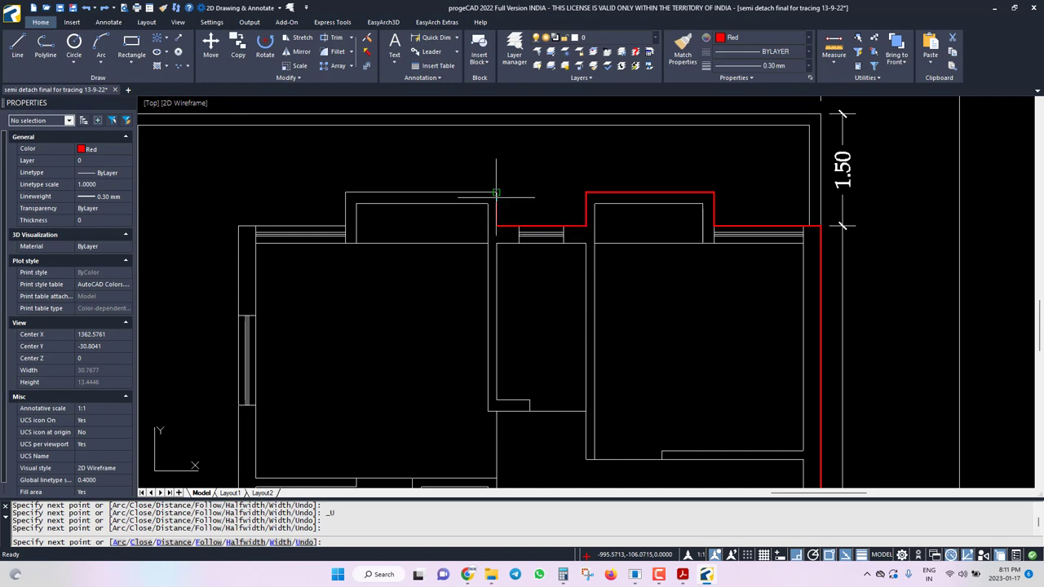
{"action": "left_click", "coordinate": [346, 226]}
{"action": "left_click", "coordinate": [238, 226]}
{"action": "scroll", "coordinate": [373, 215], "scroll_direction": "down", "scroll_amount": 5}
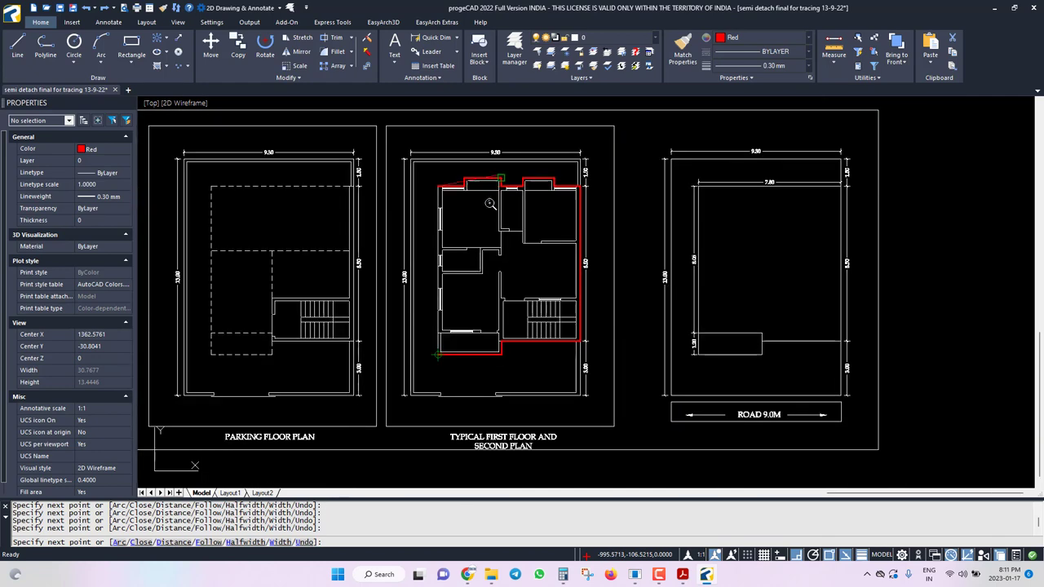
{"action": "scroll", "coordinate": [465, 291], "scroll_direction": "up", "scroll_amount": 6}
{"action": "type", "text": "c"}
{"action": "key", "text": "Return"}
Measure the closed polyline's area with AA Object, giving 70.6011 sq. units.
{"action": "type", "text": "aa"}
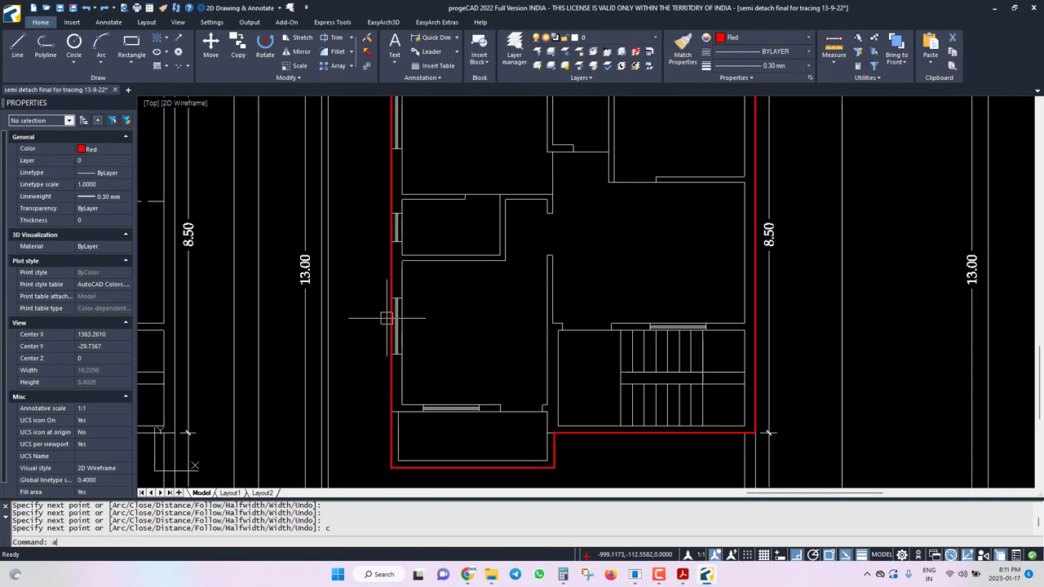
{"action": "key", "text": "Return"}
{"action": "type", "text": "o"}
{"action": "key", "text": "Return"}
{"action": "left_click", "coordinate": [389, 276]}
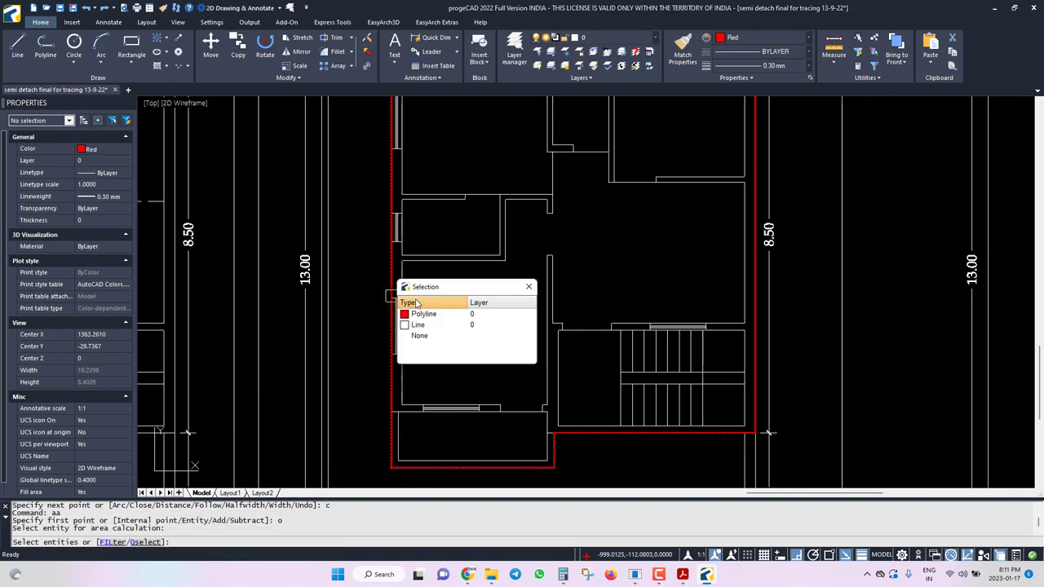
{"action": "left_click", "coordinate": [424, 312]}
{"action": "left_click", "coordinate": [428, 312]}
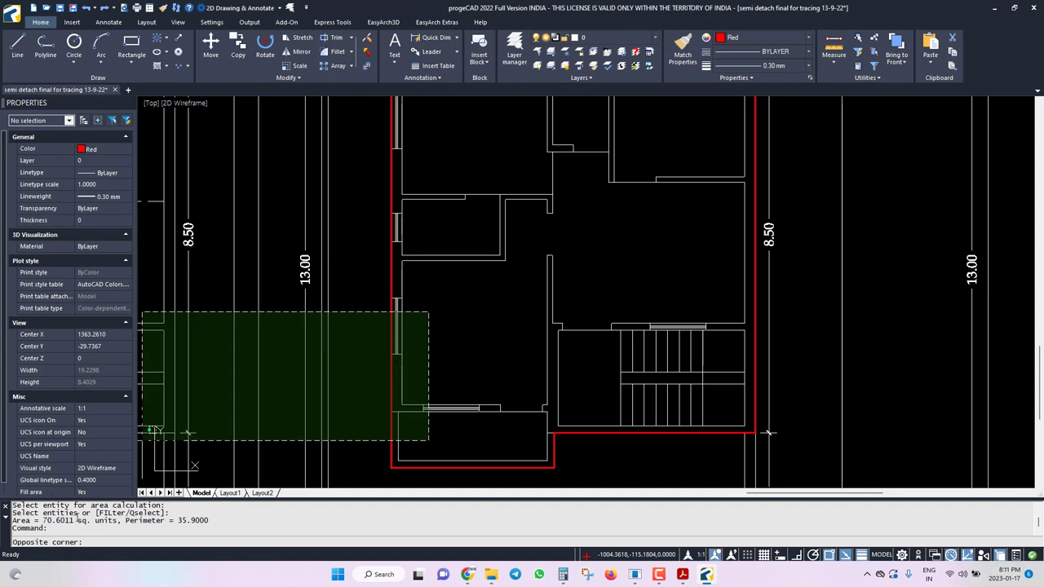
{"action": "left_click", "coordinate": [496, 338]}
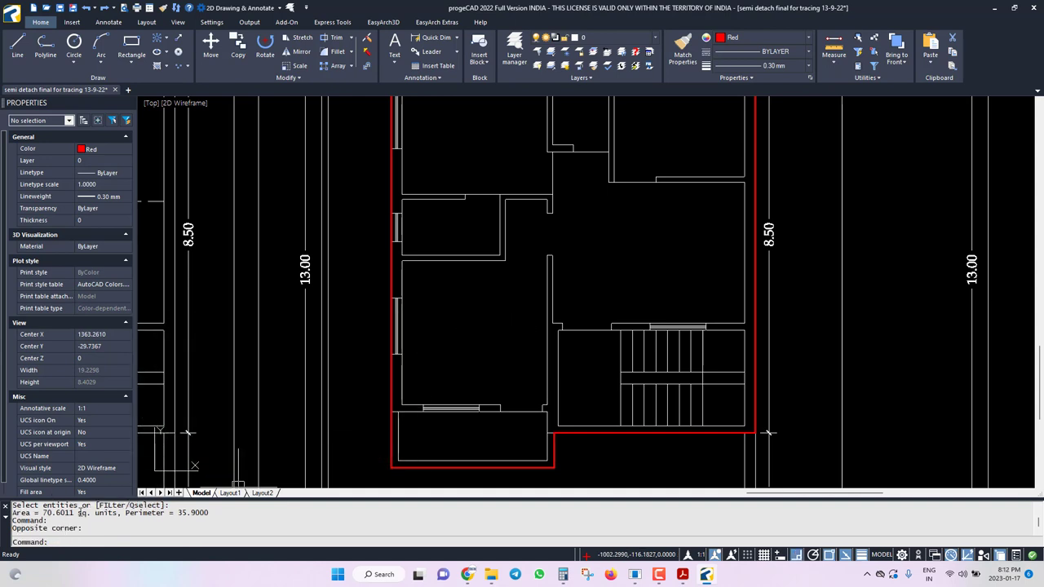
{"action": "left_click_drag", "start_coordinate": [79, 512], "coordinate": [46, 512]}
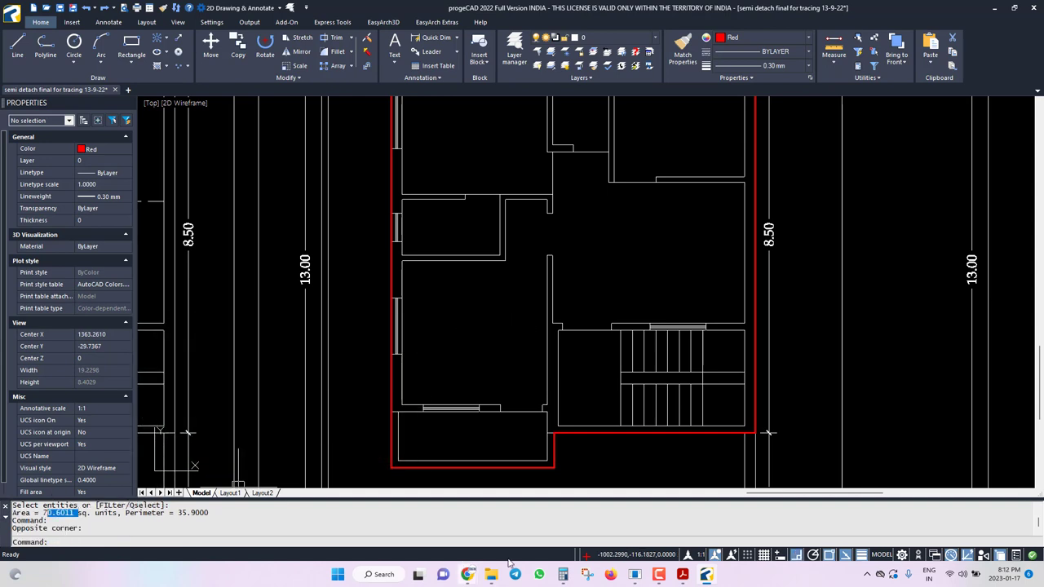
{"action": "left_click", "coordinate": [563, 574]}
Double the traced area in Calculator: 70.611 × 2 = 141.222.
{"action": "type", "text": "70"}
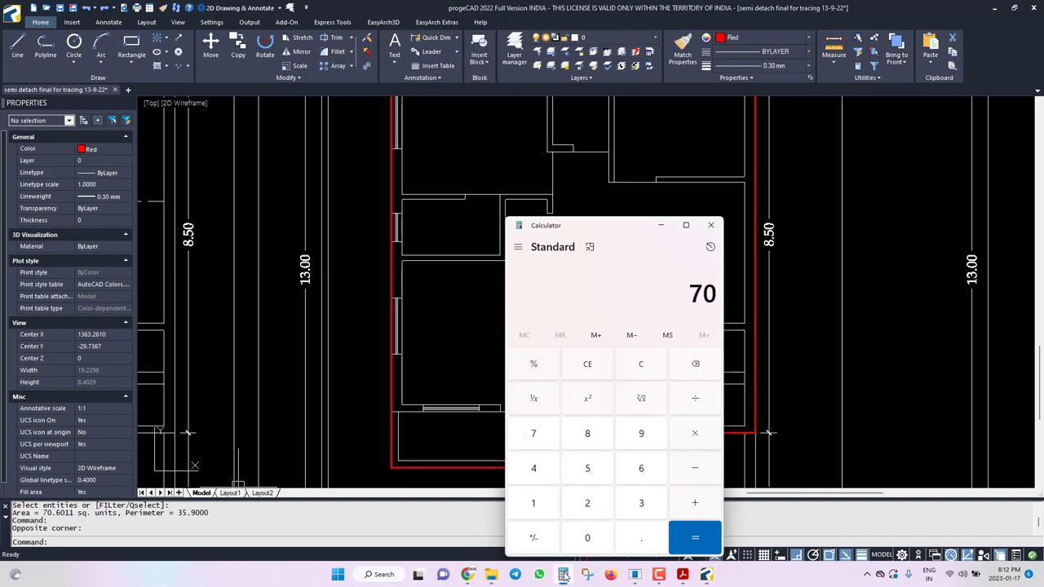
{"action": "type", "text": ".611*2"}
{"action": "key", "text": "Return"}
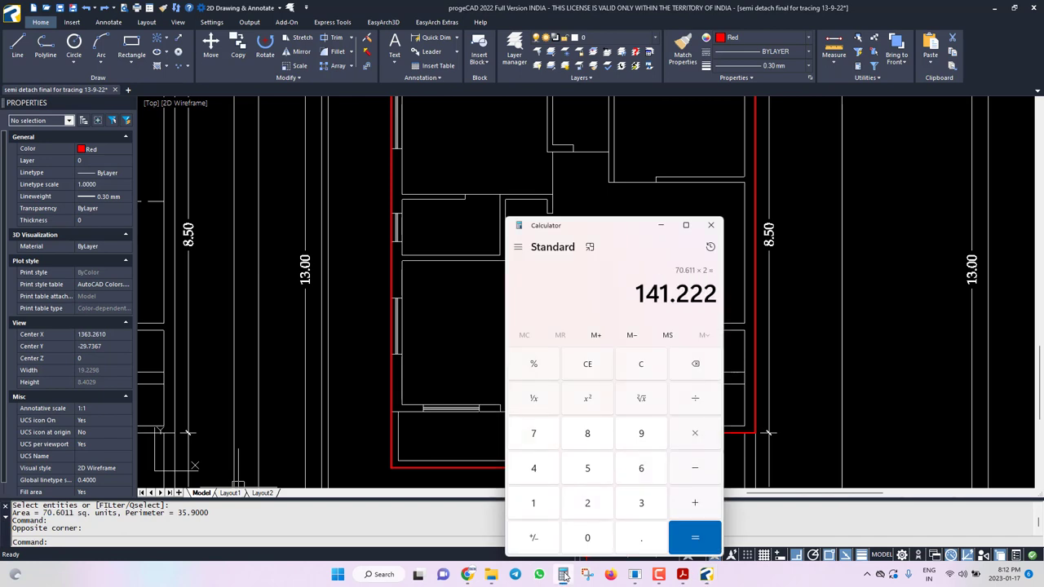
{"action": "left_click", "coordinate": [459, 300]}
{"action": "scroll", "coordinate": [445, 416], "scroll_direction": "down", "scroll_amount": 2}
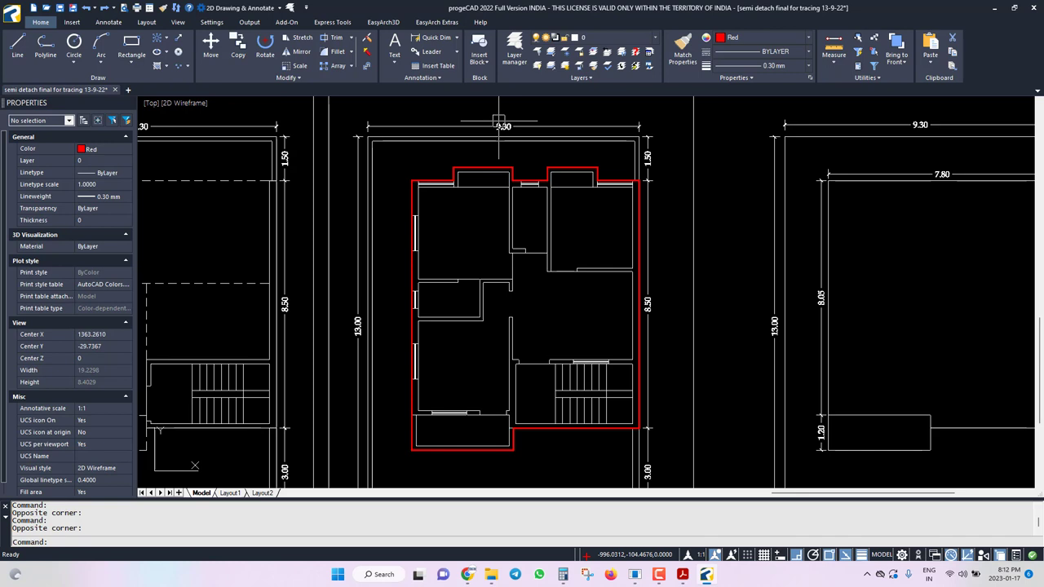
{"action": "left_click", "coordinate": [562, 574]}
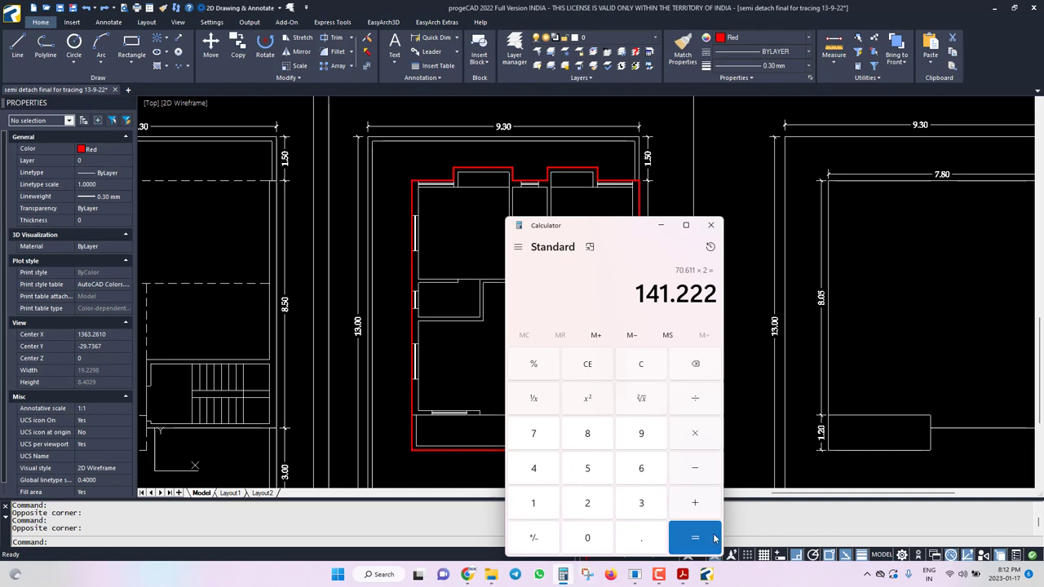
Calculate the plot area times 1.1: 120.9 × 1.1 = 132.99.
{"action": "key", "text": "Escape"}
{"action": "type", "text": "120."}
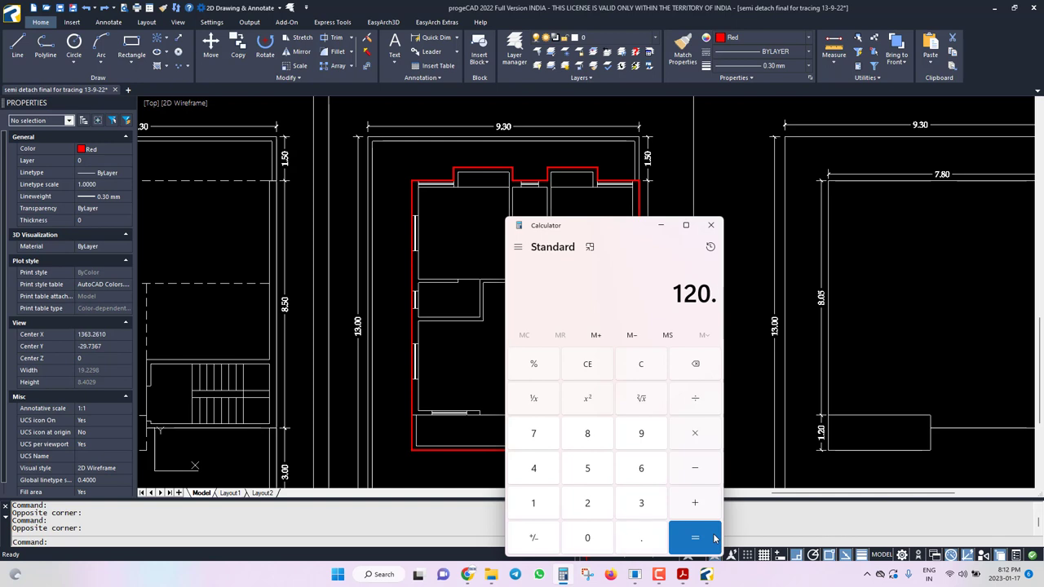
{"action": "type", "text": "9*1."}
{"action": "type", "text": "1"}
{"action": "left_click", "coordinate": [713, 534]}
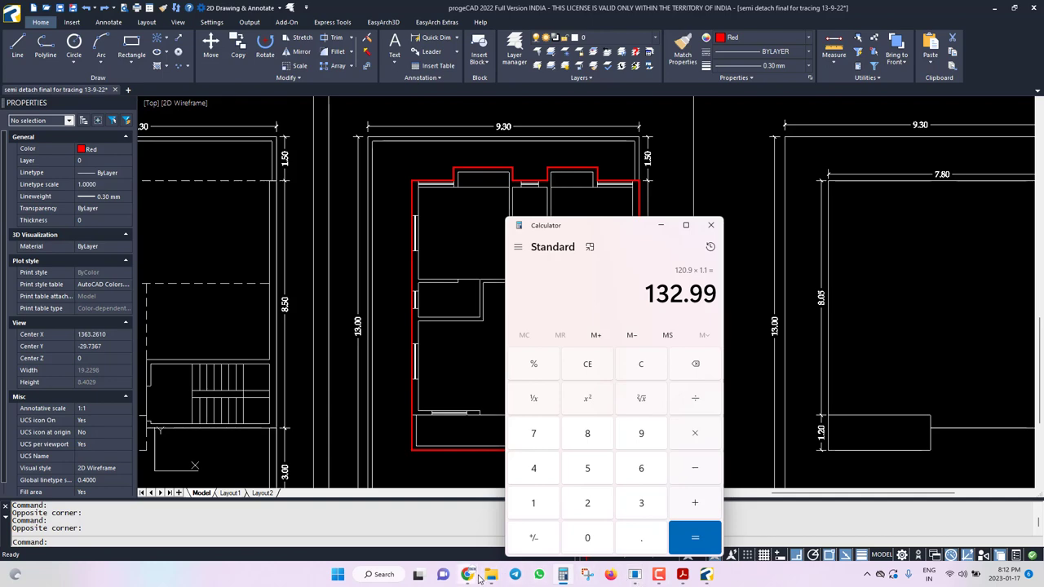
Replace the Basic FSI value 132.60 with 132.99 on the Other Details page.
{"action": "mouse_move", "coordinate": [473, 575]}
{"action": "left_click", "coordinate": [424, 501]}
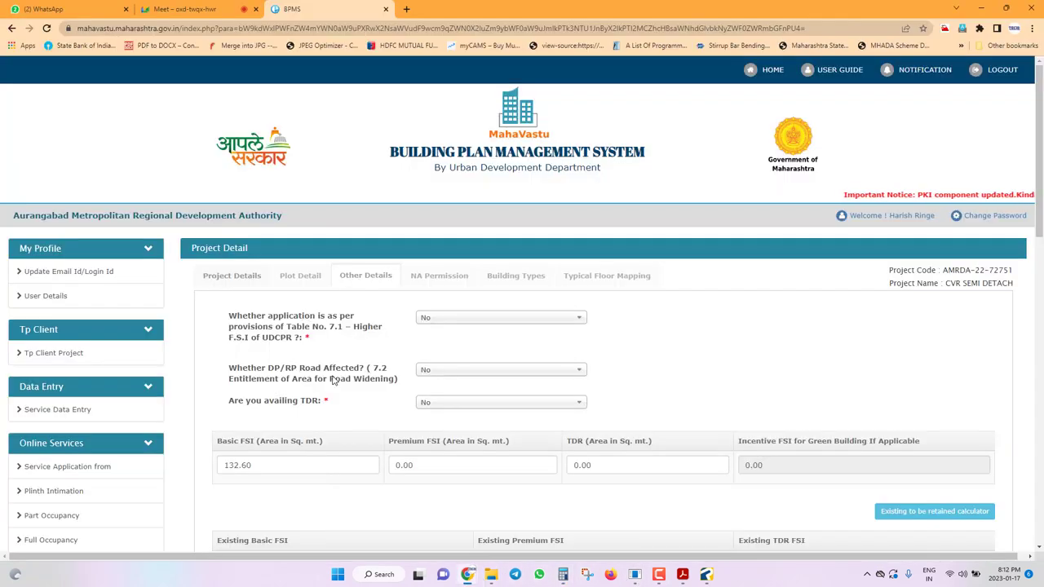
{"action": "left_click", "coordinate": [276, 464]}
{"action": "scroll", "coordinate": [333, 375], "scroll_direction": "down", "scroll_amount": 2}
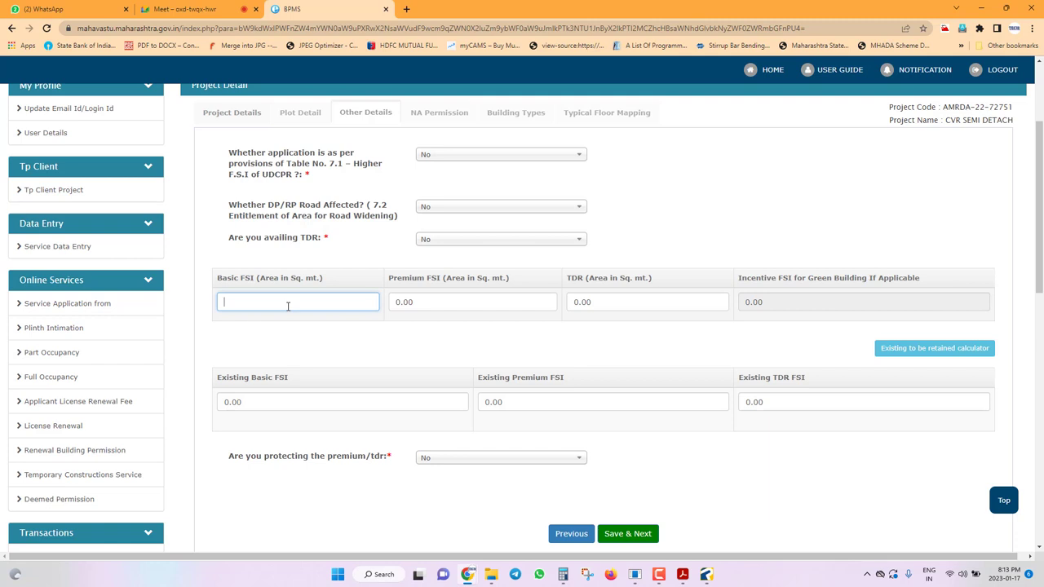
{"action": "type", "text": "132.99"}
{"action": "key", "text": "Tab"}
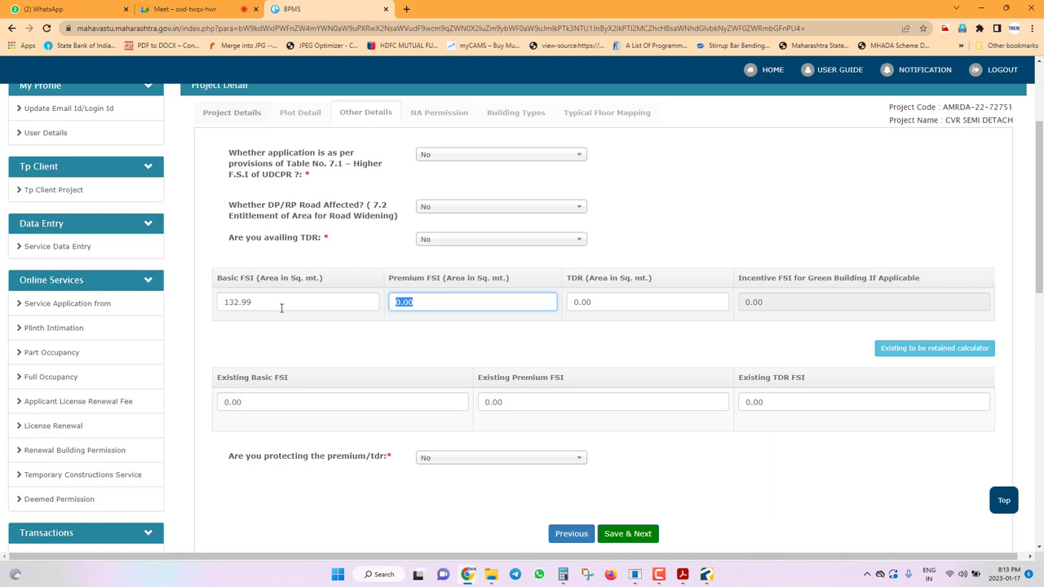
{"action": "left_click", "coordinate": [280, 303]}
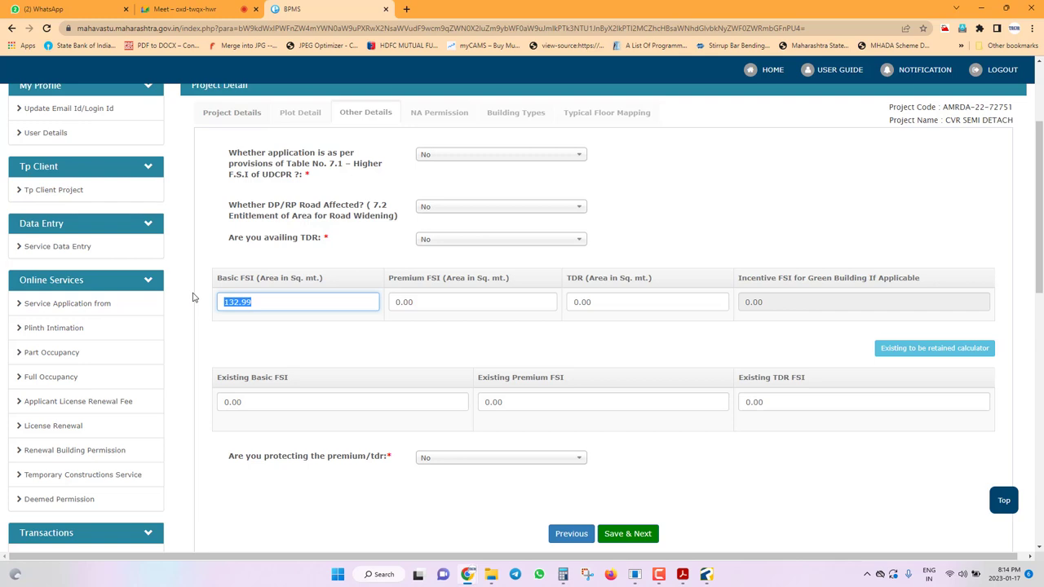
Check the Basic FSI value and subtract 141.22 from 132.99 in Calculator.
{"action": "left_click", "coordinate": [282, 302]}
{"action": "left_click_drag", "start_coordinate": [282, 303], "coordinate": [125, 291]}
{"action": "left_click", "coordinate": [247, 301]}
{"action": "left_click", "coordinate": [563, 575]}
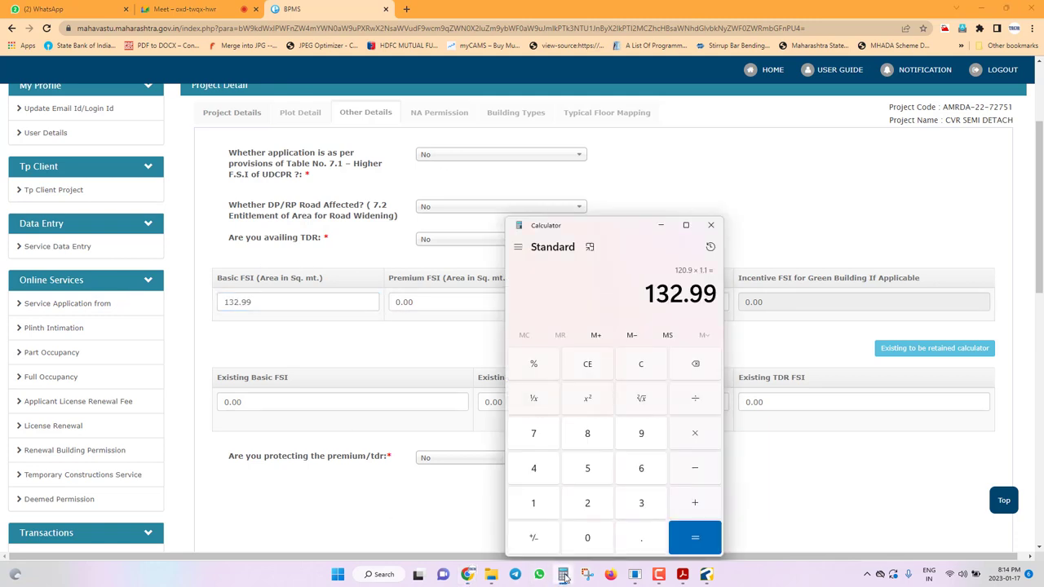
{"action": "type", "text": "-141.22"}
{"action": "key", "text": "Return"}
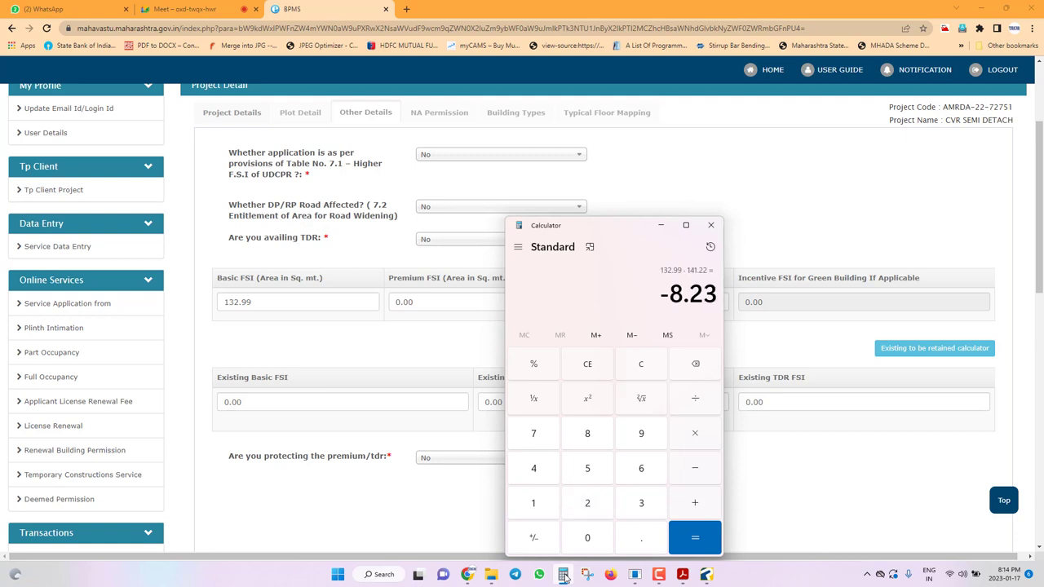
{"action": "left_click", "coordinate": [660, 225]}
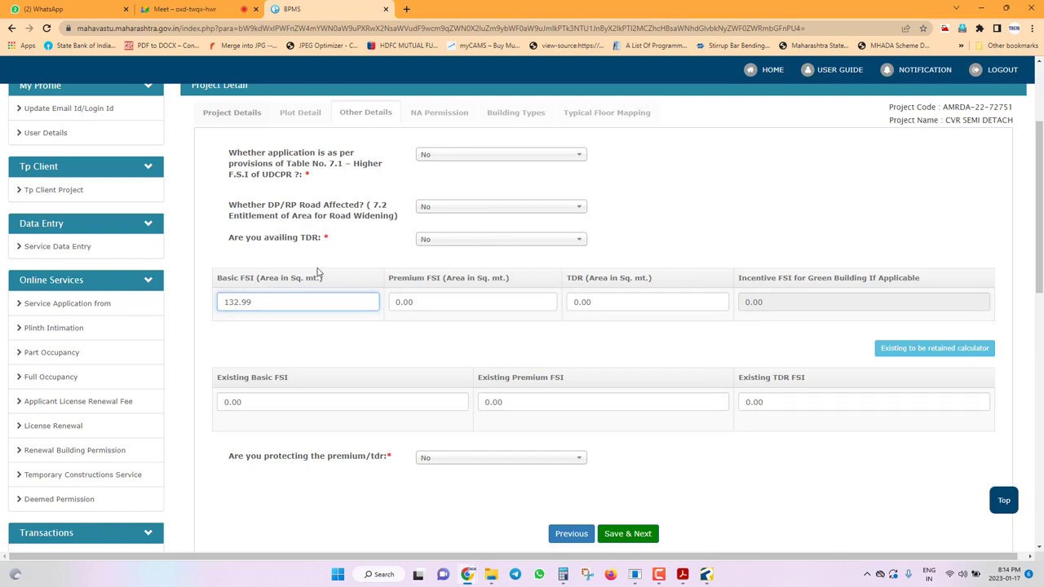
Compute 132.99 × 0.6 = 79.794 in Calculator.
{"action": "left_click_drag", "start_coordinate": [267, 306], "coordinate": [199, 301]}
{"action": "left_click", "coordinate": [567, 575]}
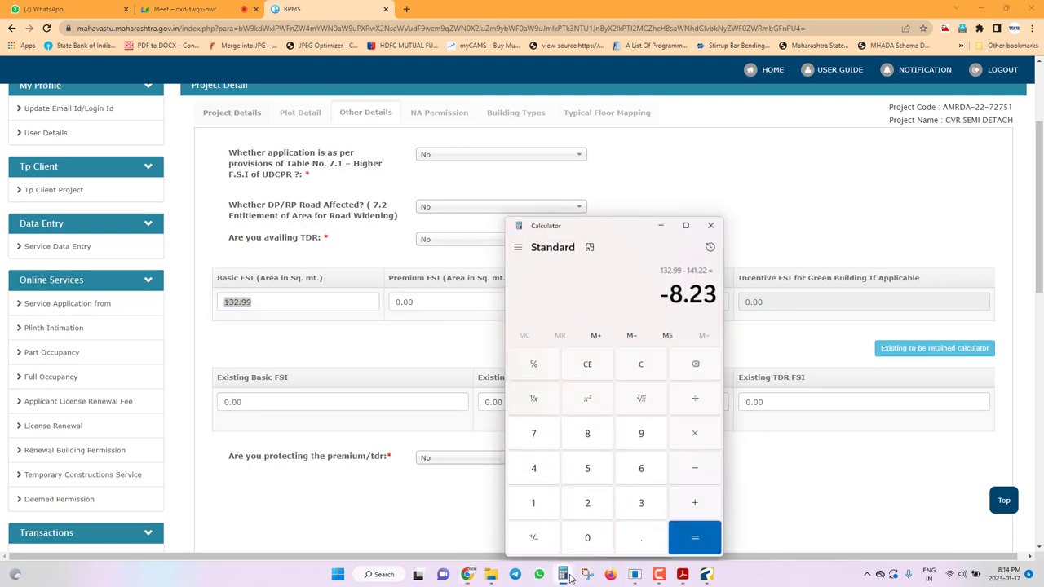
{"action": "type", "text": "132.99*"}
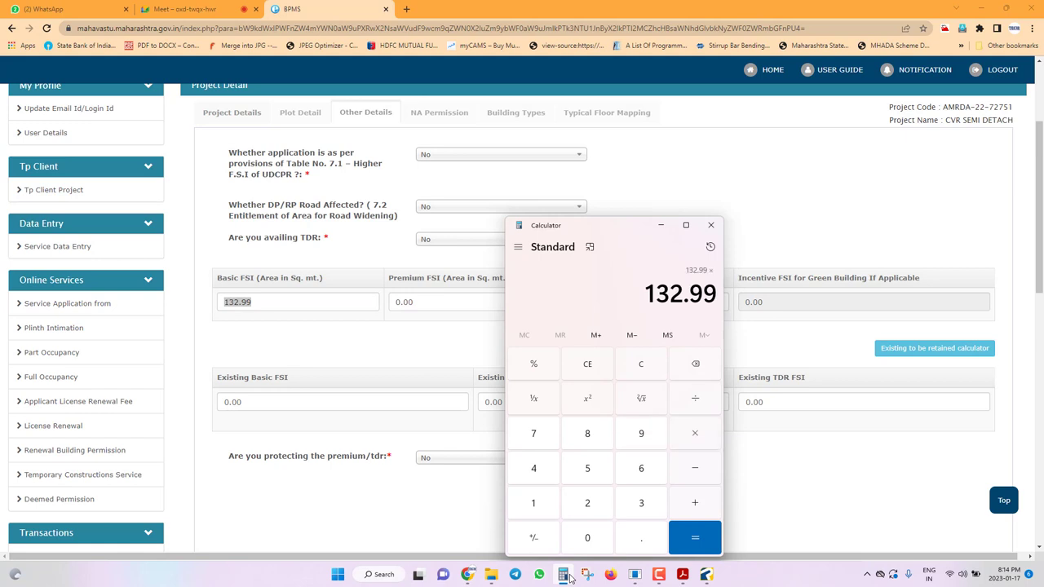
{"action": "type", "text": "0.6"}
{"action": "key", "text": "Return"}
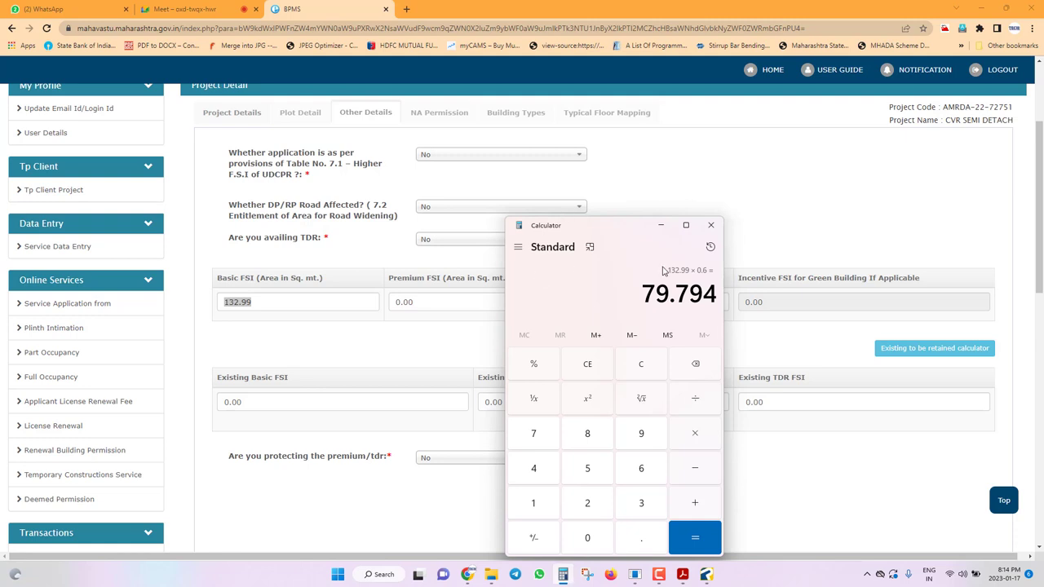
{"action": "left_click", "coordinate": [661, 225]}
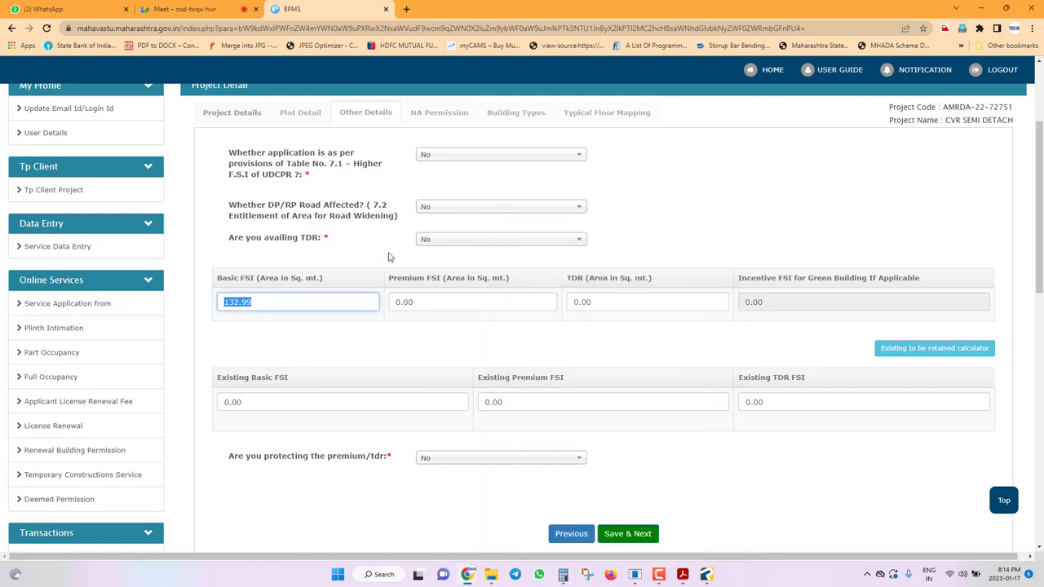
Review the Basic FSI, Premium FSI and TDR fields and Save & Next the Other Details.
{"action": "left_click", "coordinate": [587, 295]}
{"action": "left_click", "coordinate": [469, 296]}
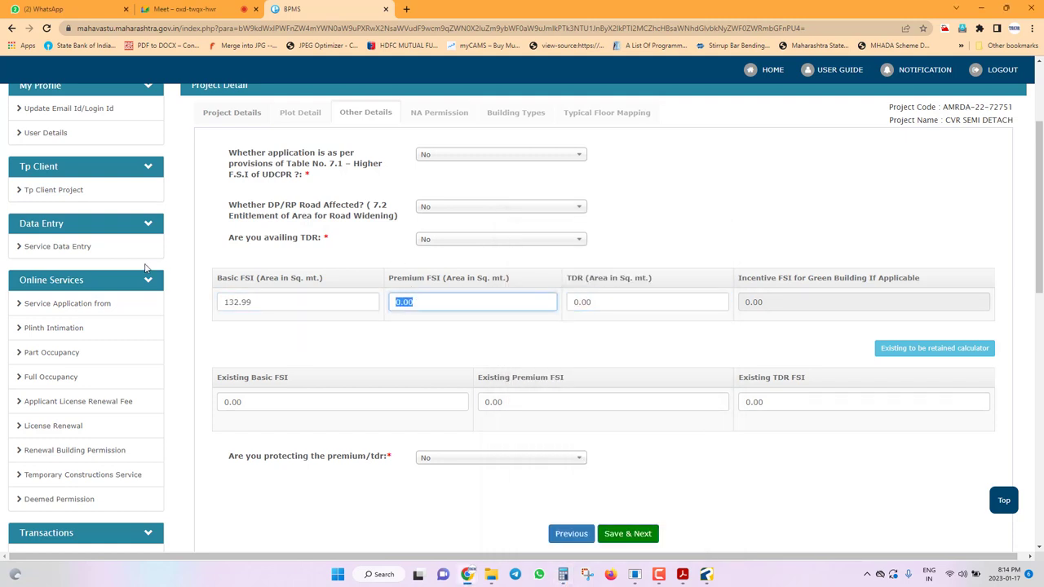
{"action": "left_click", "coordinate": [371, 300]}
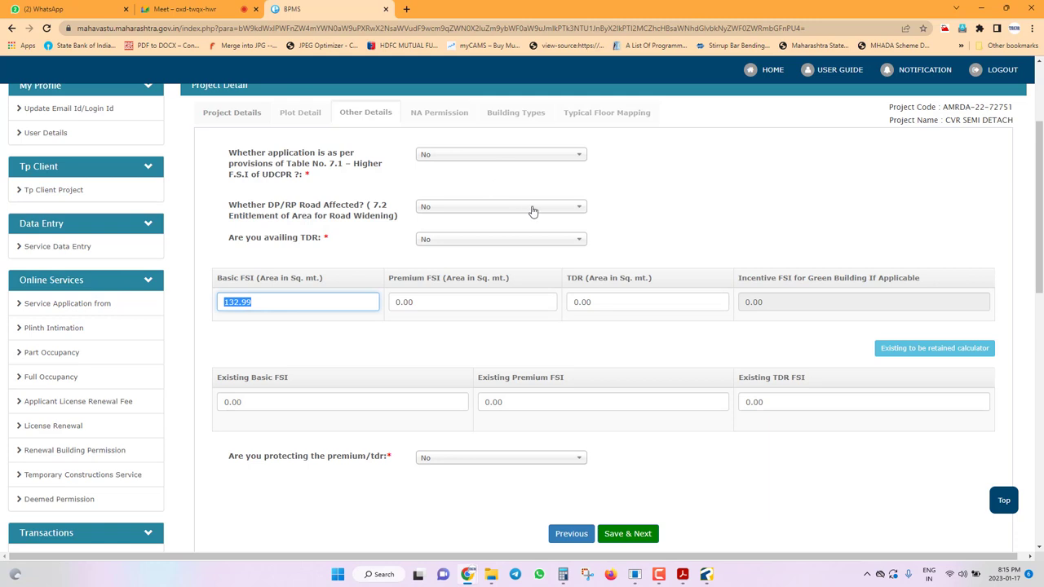
{"action": "scroll", "coordinate": [796, 367], "scroll_direction": "down", "scroll_amount": 1}
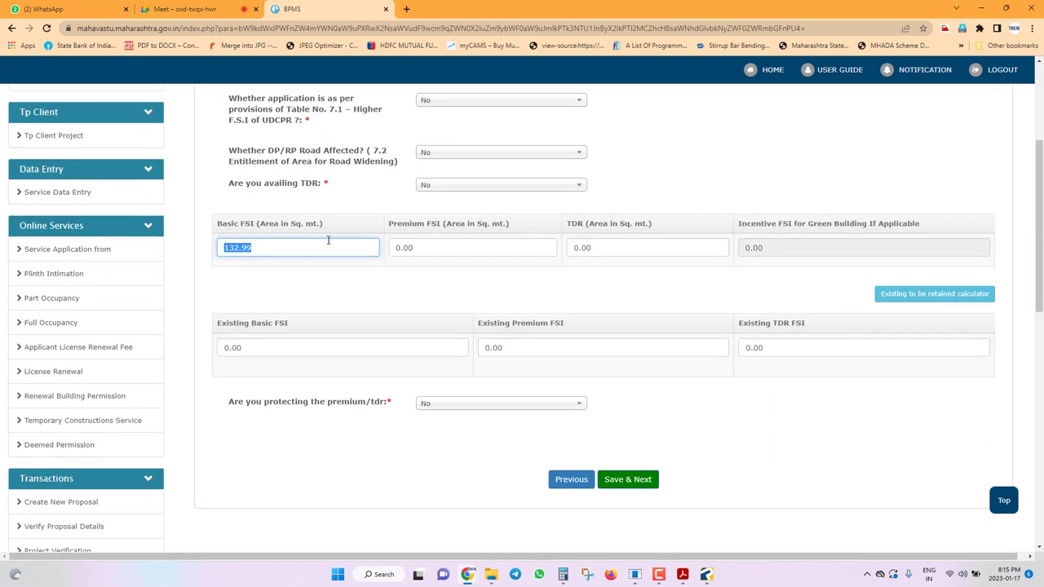
{"action": "left_click", "coordinate": [632, 486]}
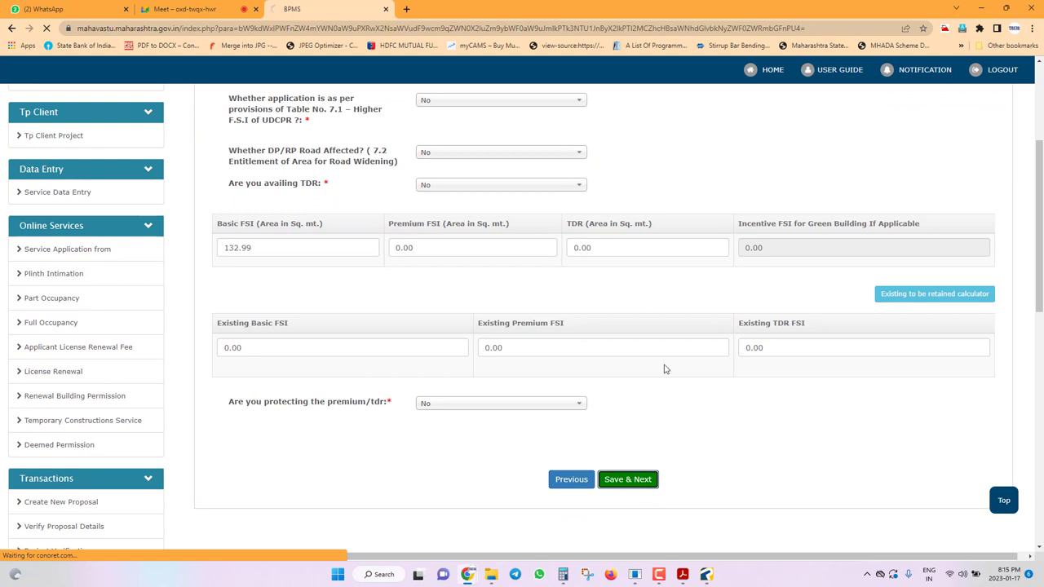
Dismiss the save alert and copy the Digitally Signed Documents folder path from File Explorer.
{"action": "left_click", "coordinate": [618, 89]}
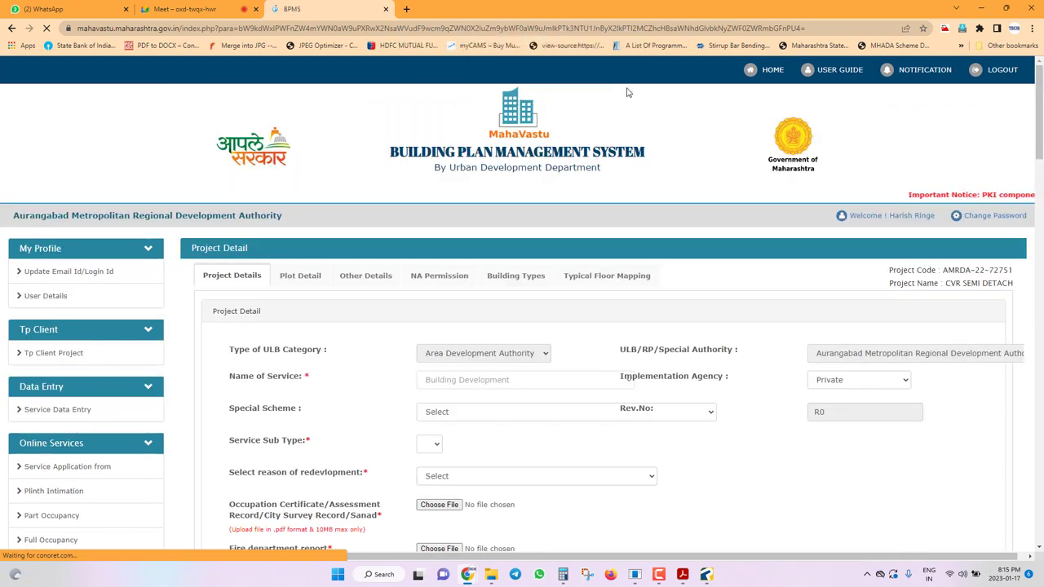
{"action": "mouse_move", "coordinate": [494, 577]}
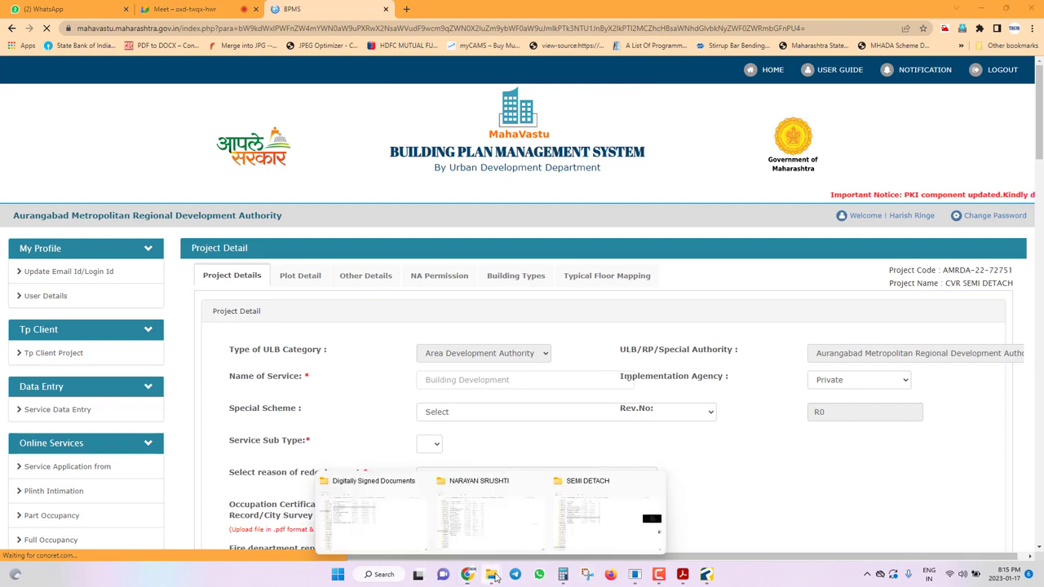
{"action": "mouse_move", "coordinate": [561, 500]}
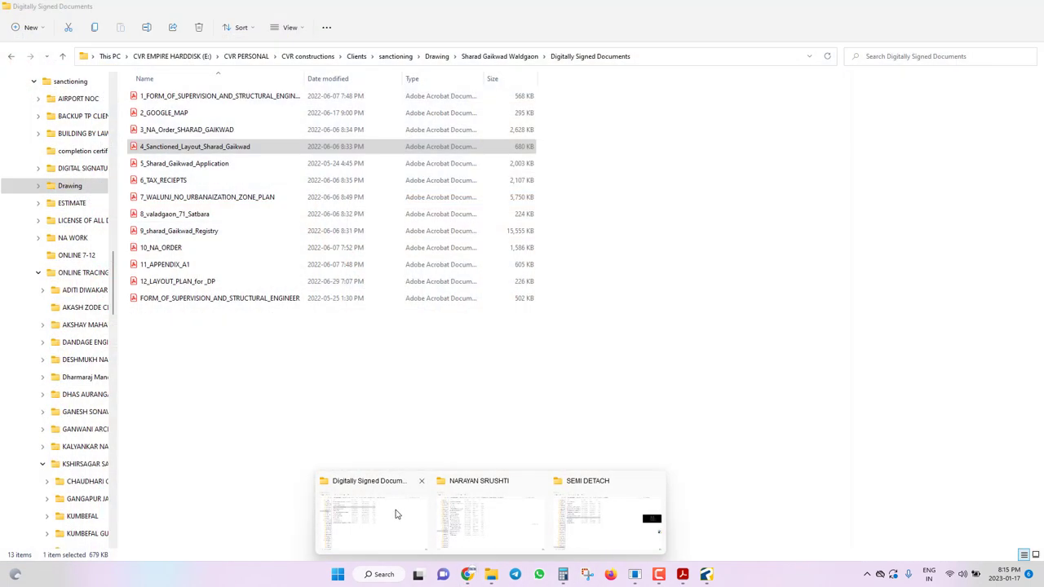
{"action": "left_click", "coordinate": [396, 513]}
{"action": "left_click", "coordinate": [697, 55]}
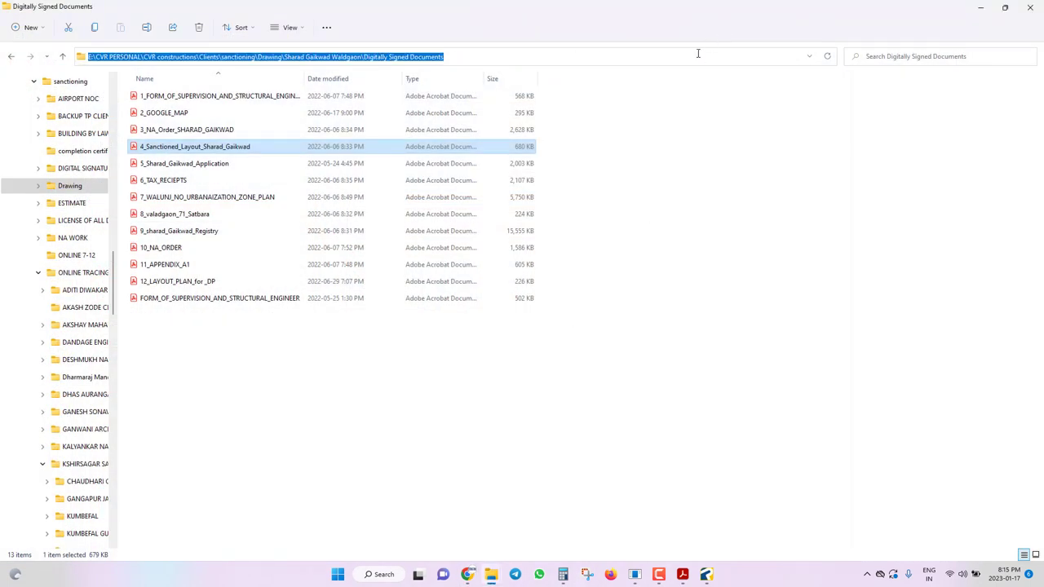
{"action": "key", "text": "alt+Tab"}
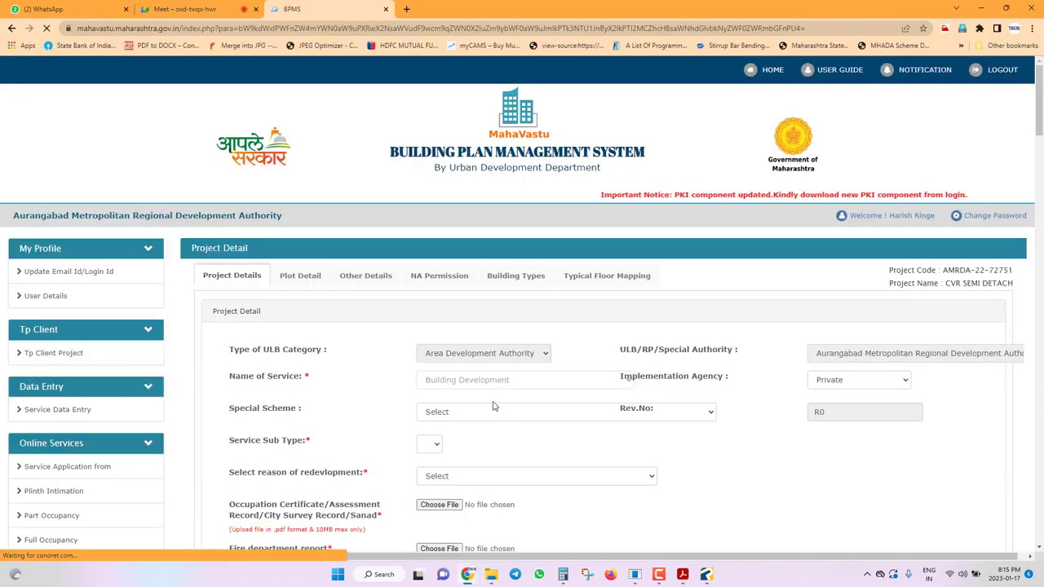
{"action": "scroll", "coordinate": [492, 370], "scroll_direction": "down", "scroll_amount": 2}
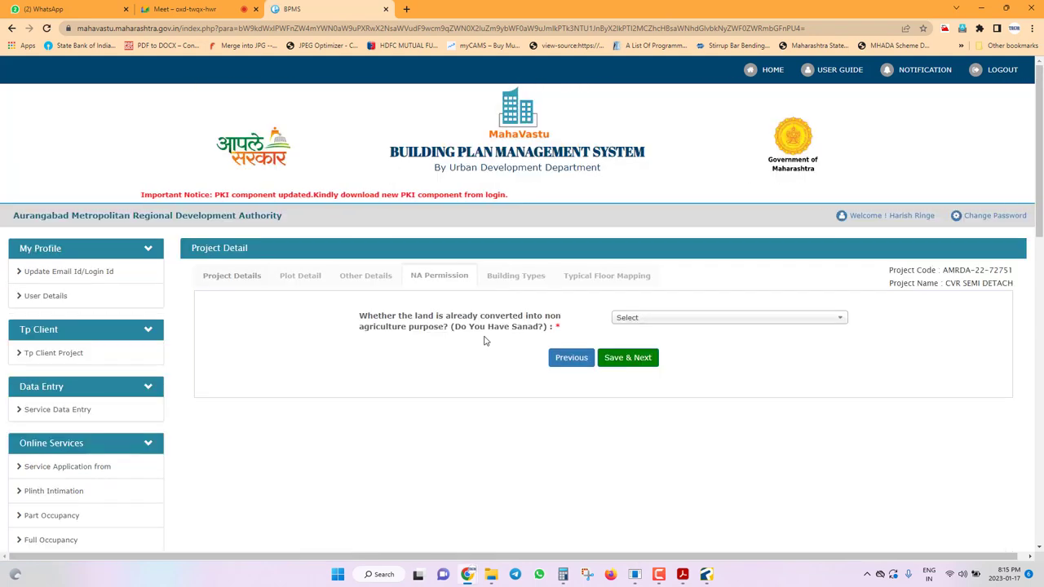
Answer Yes to the land-conversion question and browse the upload dialog to Digitally Signed Documents.
{"action": "left_click", "coordinate": [678, 319]}
{"action": "left_click", "coordinate": [658, 366]}
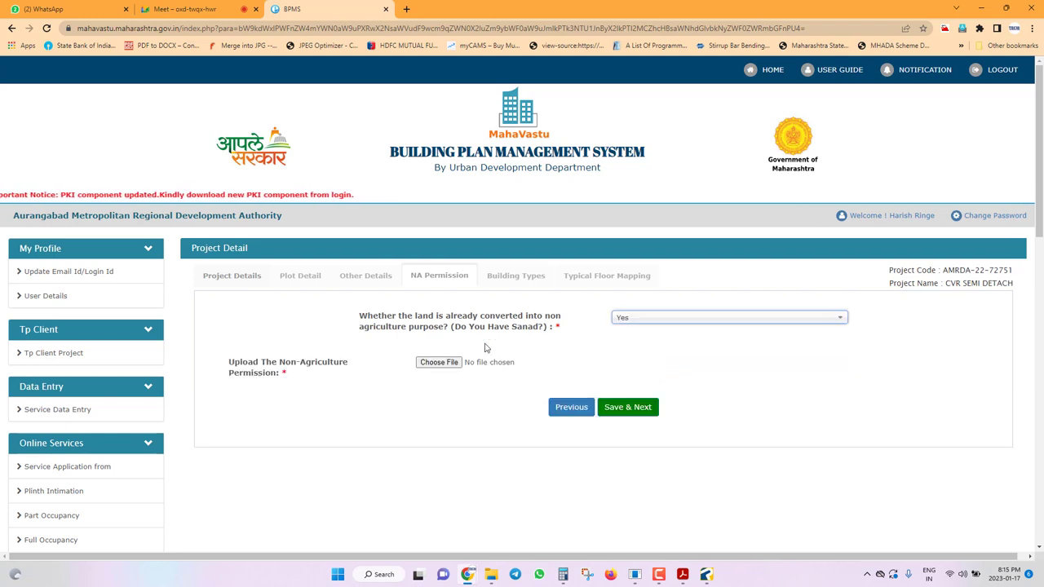
{"action": "left_click", "coordinate": [438, 364]}
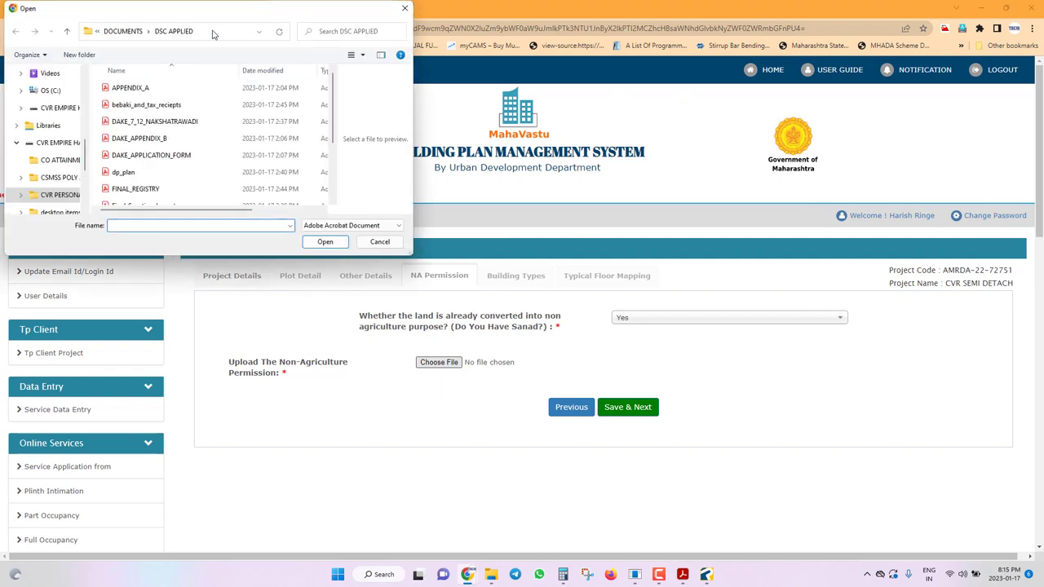
{"action": "left_click", "coordinate": [214, 34]}
{"action": "key", "text": "ctrl+v"}
{"action": "key", "text": "Return"}
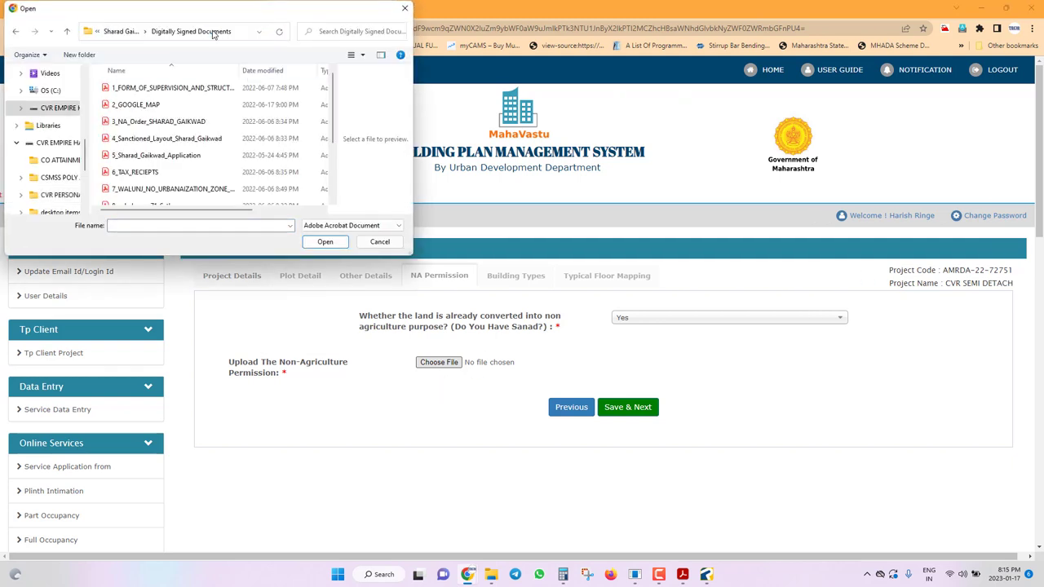
Attach the NA order PDF and save the NA Permission details.
{"action": "left_click", "coordinate": [167, 138]}
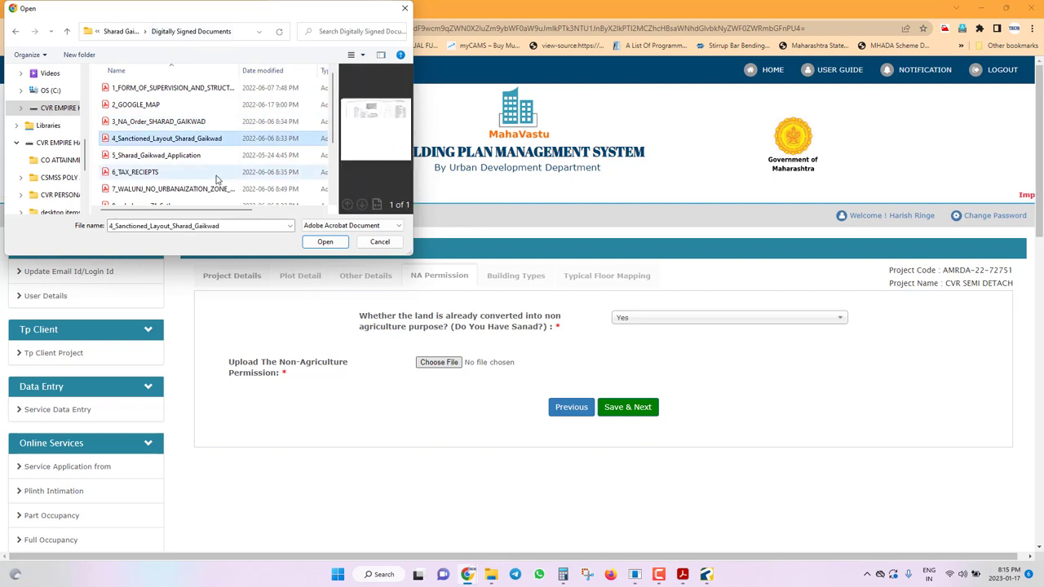
{"action": "left_click", "coordinate": [159, 121]}
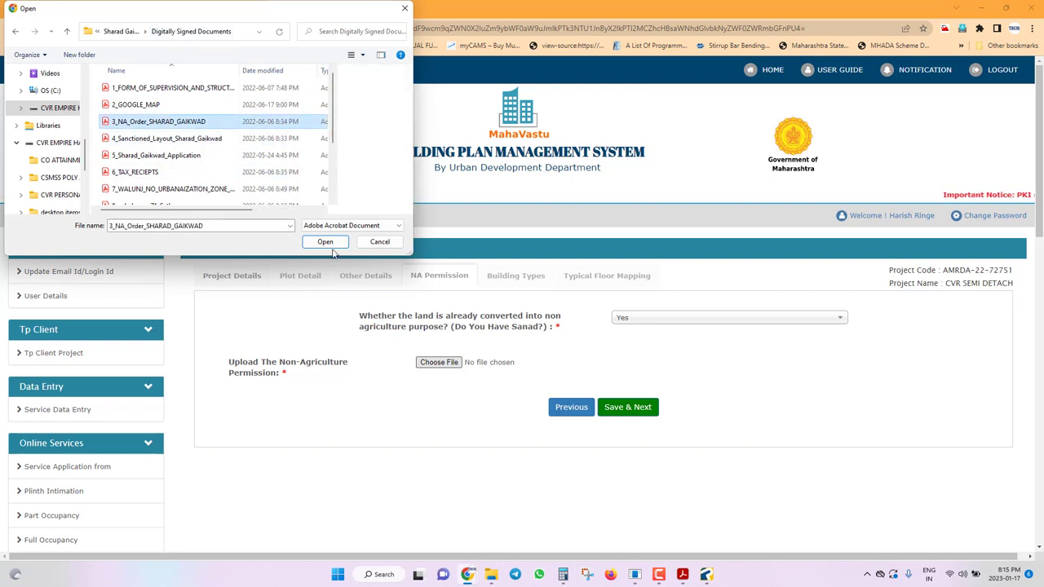
{"action": "left_click", "coordinate": [326, 245]}
{"action": "left_click", "coordinate": [651, 410]}
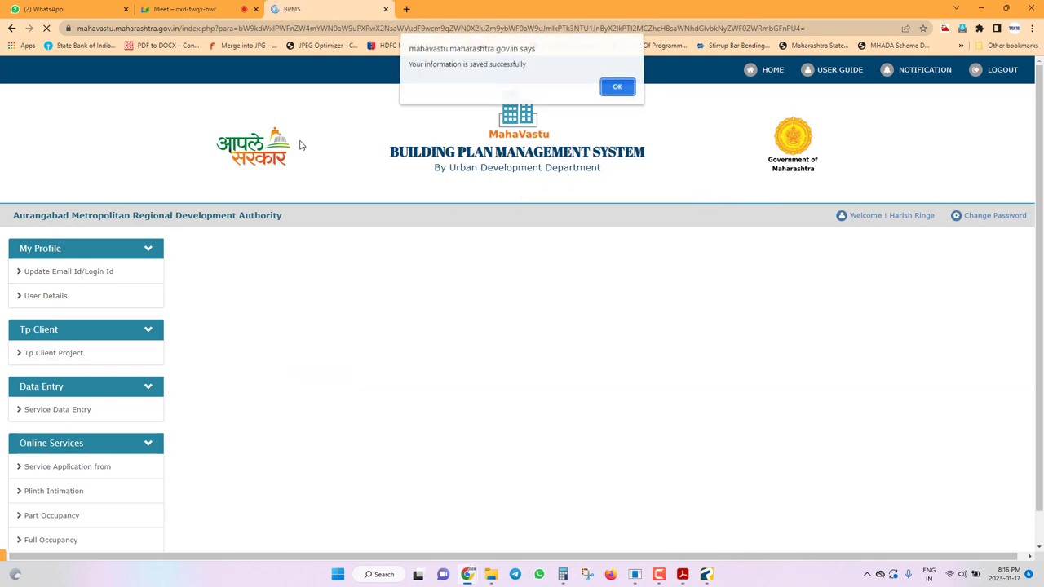
{"action": "left_click", "coordinate": [612, 96]}
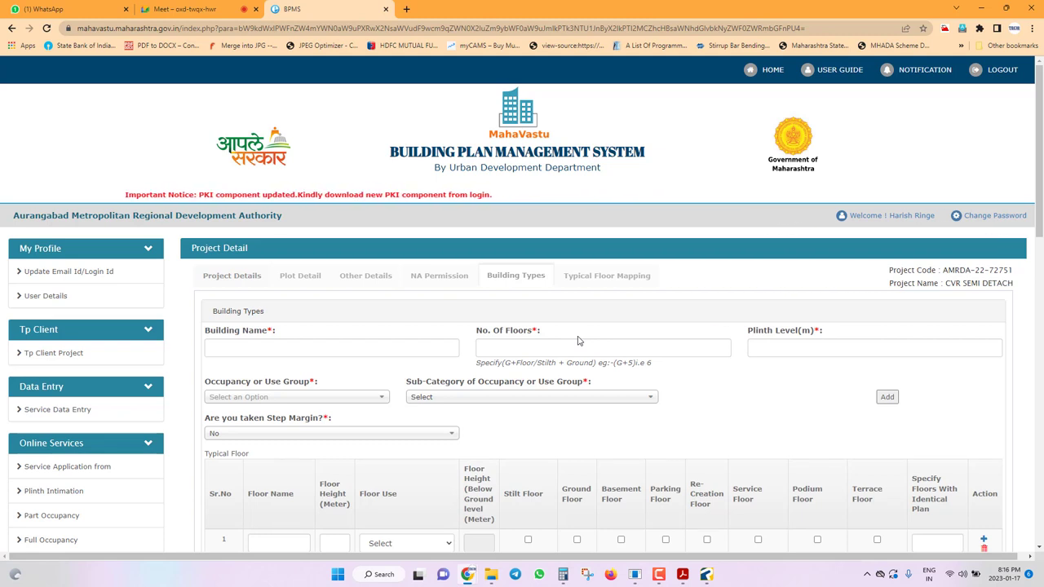
Edit the CVR BUNGLOW entry, accepting the floor-mapping warning, and review its name and floor count.
{"action": "scroll", "coordinate": [578, 341], "scroll_direction": "down", "scroll_amount": 3}
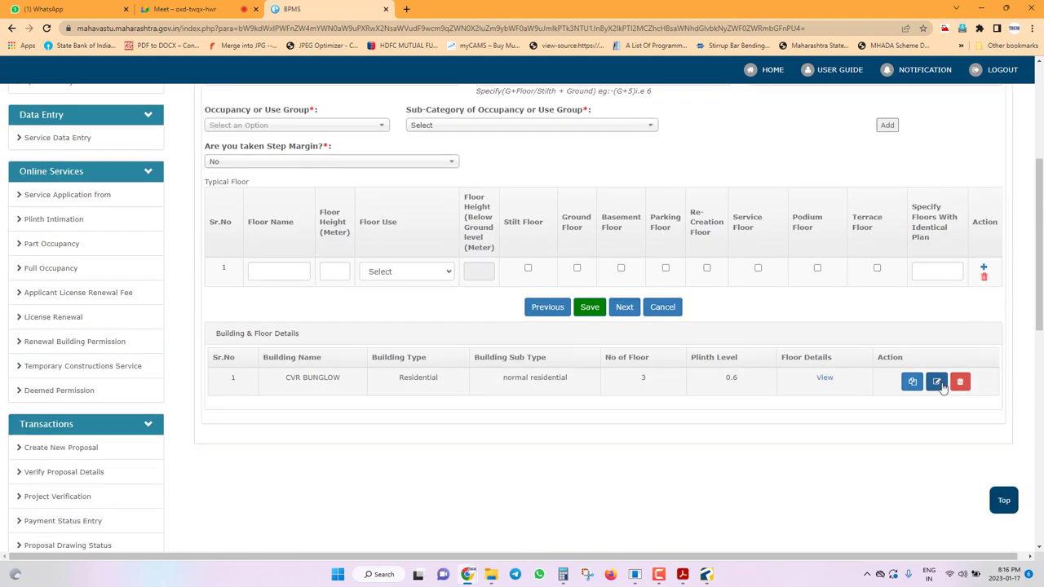
{"action": "left_click", "coordinate": [936, 383]}
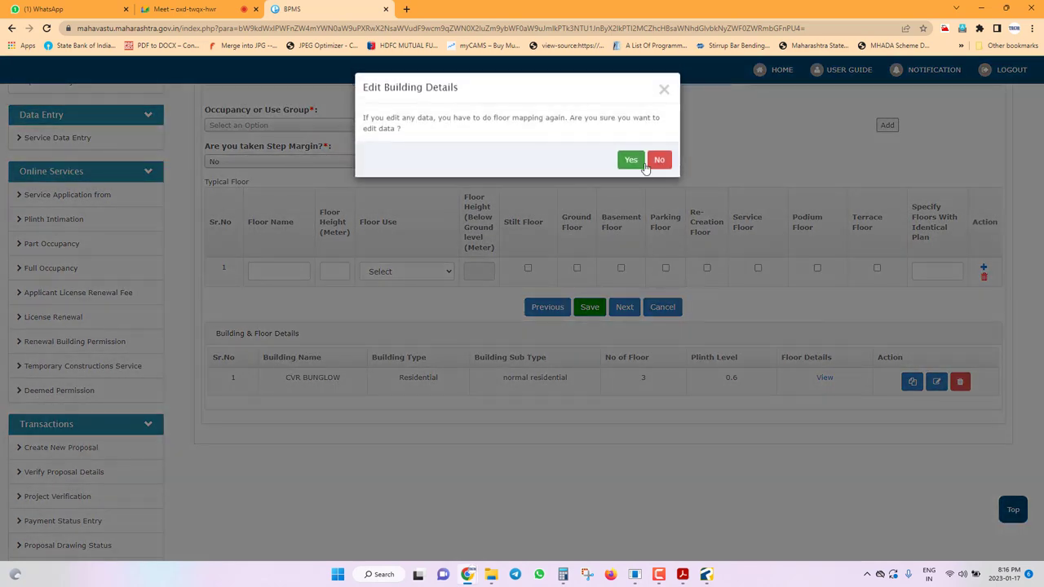
{"action": "left_click", "coordinate": [632, 159]}
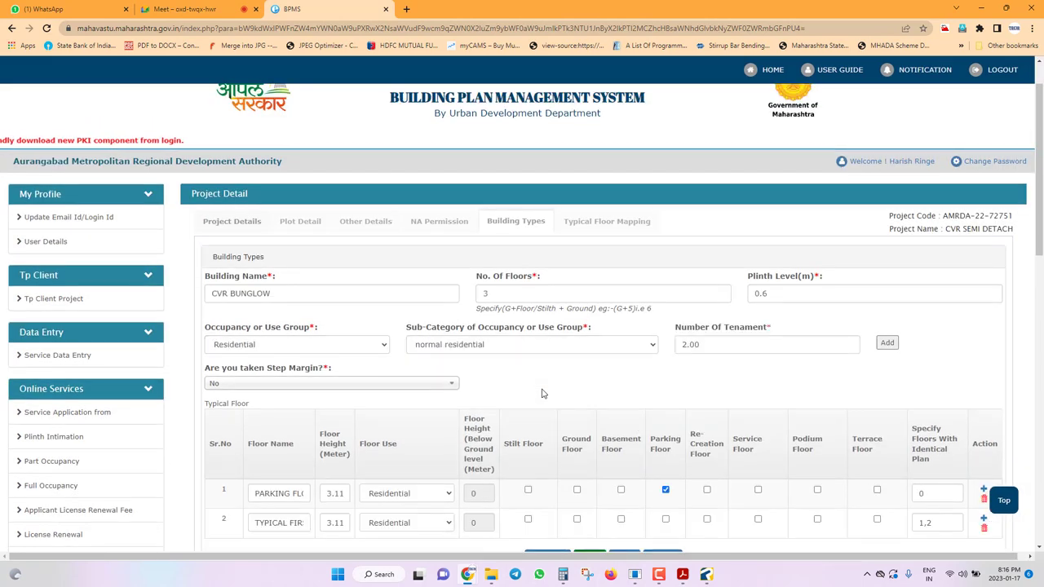
{"action": "left_click", "coordinate": [340, 287]}
{"action": "triple_click", "coordinate": [324, 296]}
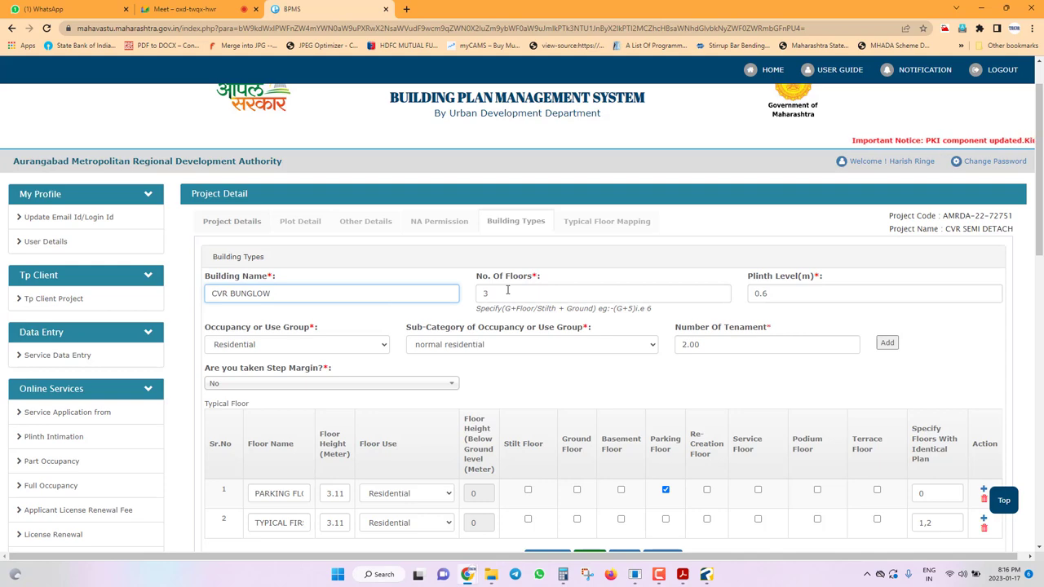
{"action": "left_click", "coordinate": [483, 293]}
{"action": "left_click", "coordinate": [706, 574]}
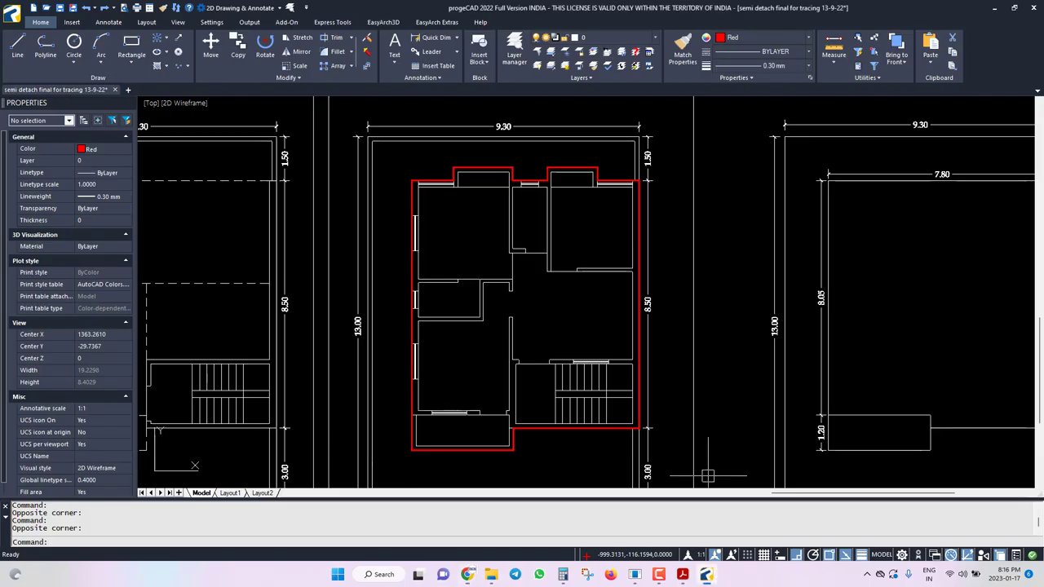
Zoom over the elevation and section drawings to count the building's floors, then return to BPMS.
{"action": "scroll", "coordinate": [583, 325], "scroll_direction": "down", "scroll_amount": 5}
{"action": "scroll", "coordinate": [584, 323], "scroll_direction": "up", "scroll_amount": 5}
{"action": "scroll", "coordinate": [563, 310], "scroll_direction": "down", "scroll_amount": 3}
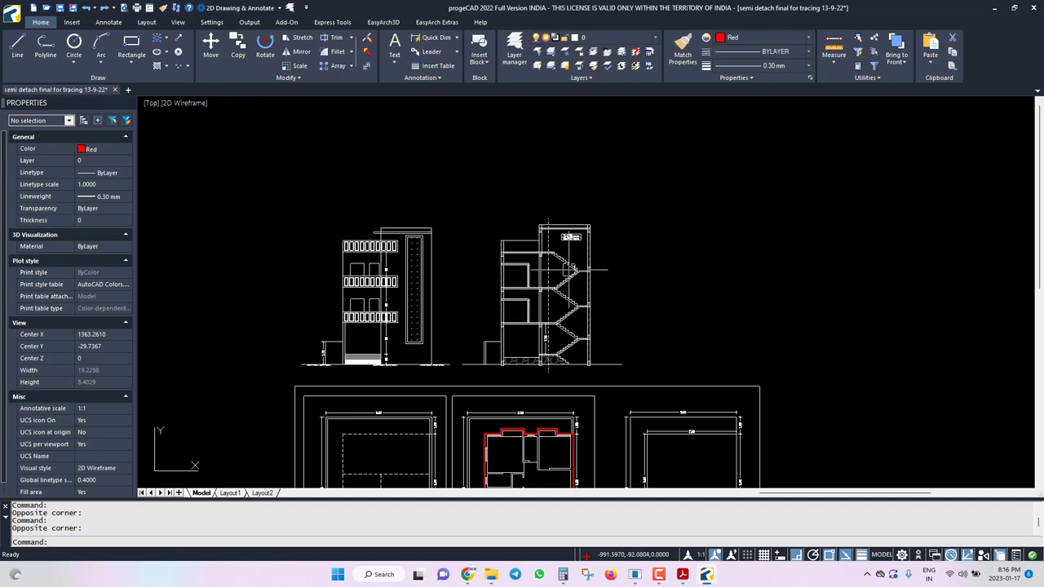
{"action": "scroll", "coordinate": [550, 340], "scroll_direction": "up", "scroll_amount": 2}
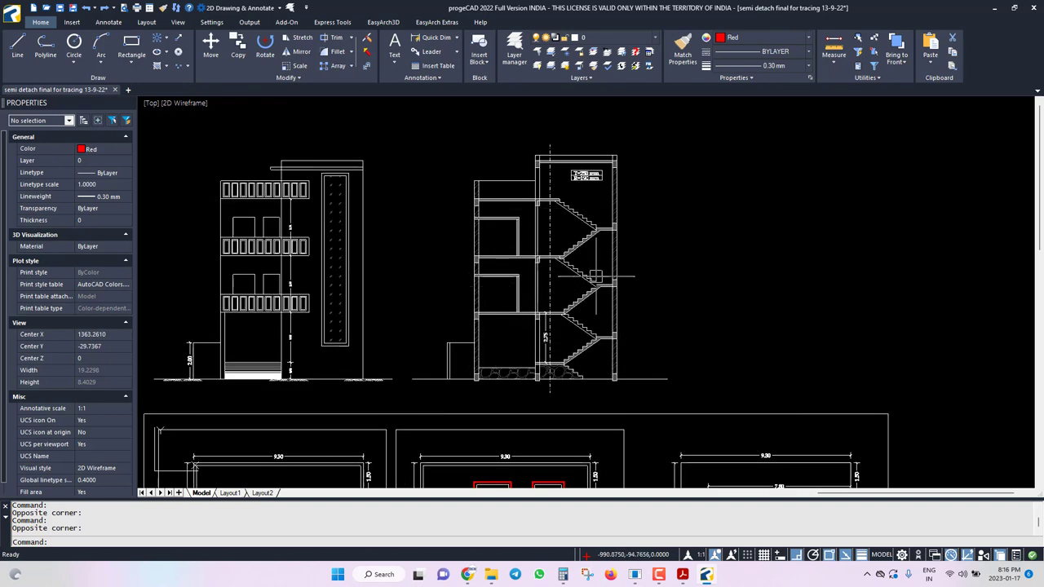
{"action": "mouse_move", "coordinate": [467, 575]}
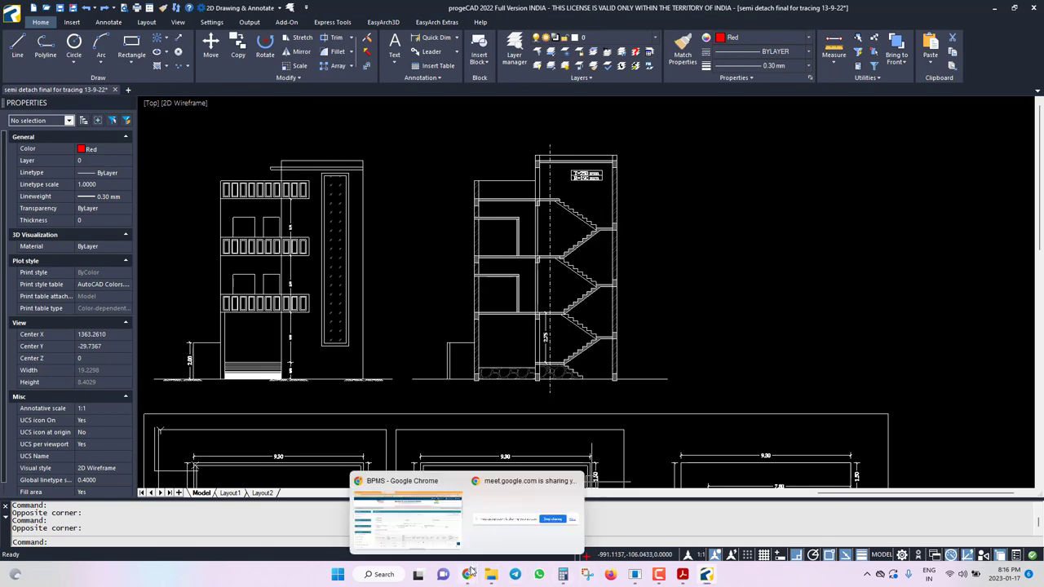
{"action": "left_click", "coordinate": [400, 510]}
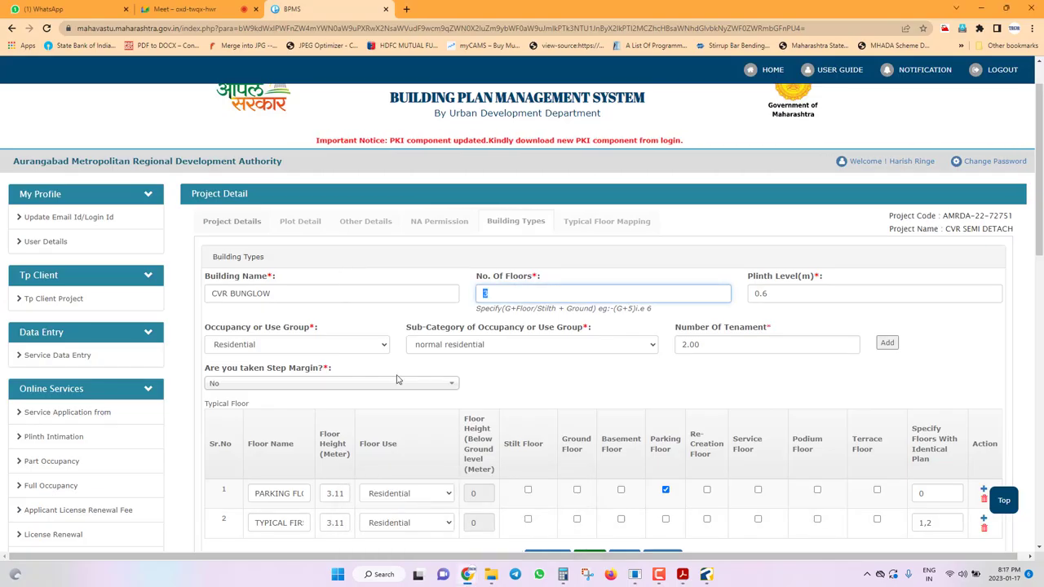
{"action": "key", "text": "Tab"}
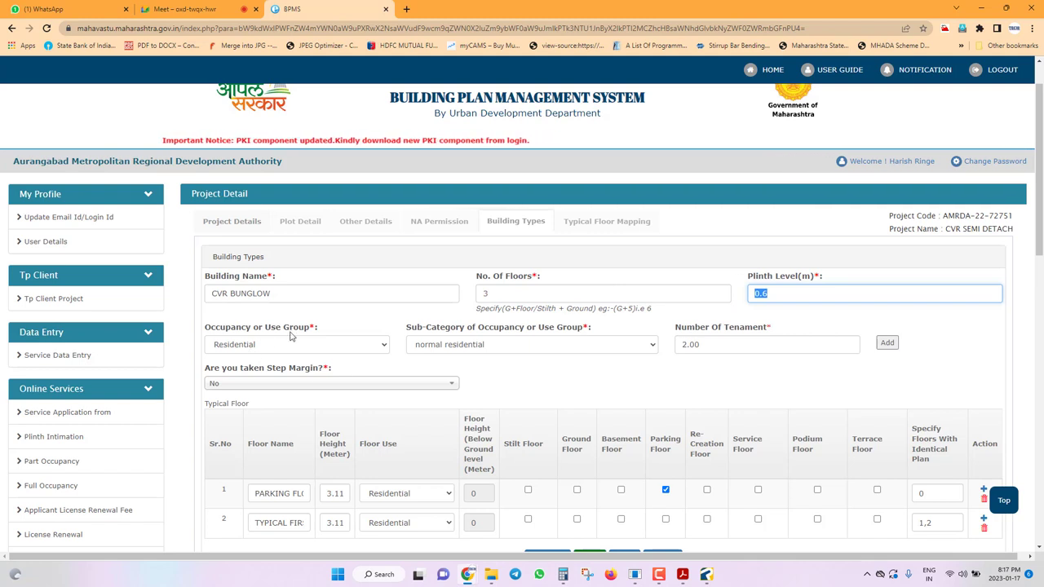
{"action": "left_click", "coordinate": [318, 343]}
{"action": "left_click", "coordinate": [276, 370]}
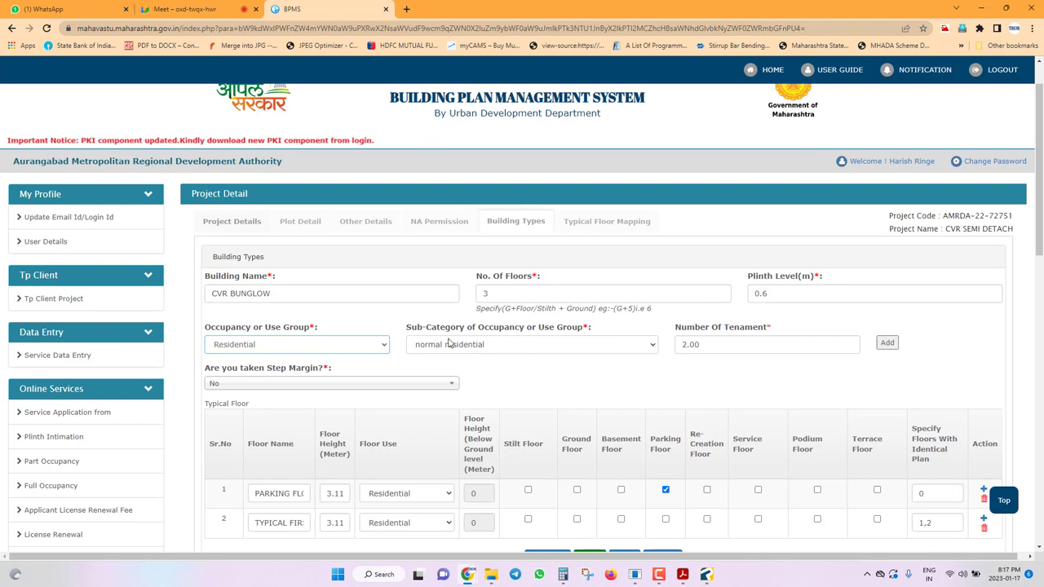
{"action": "double_click", "coordinate": [730, 346]}
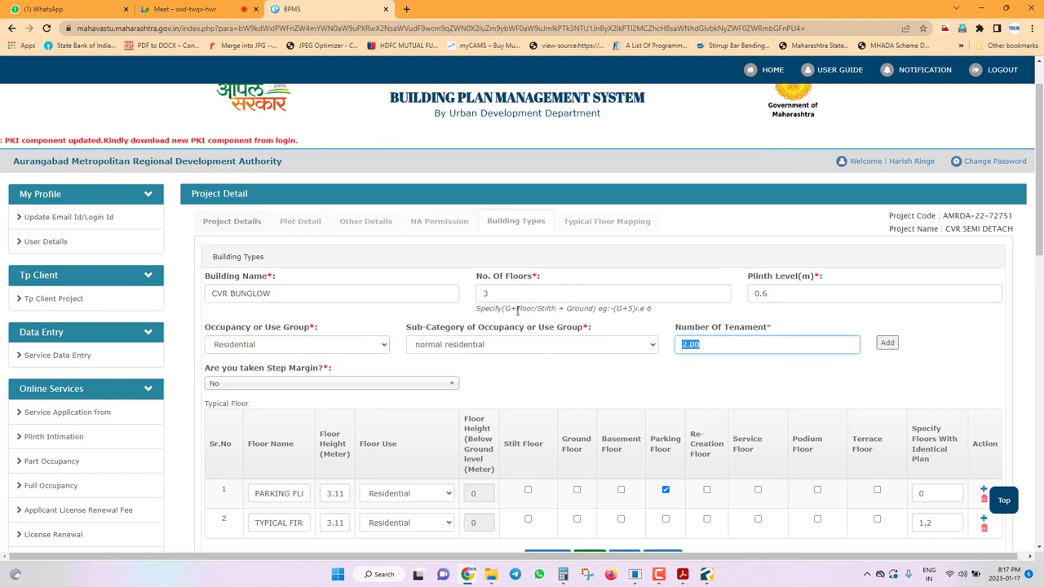
{"action": "type", "text": "1"}
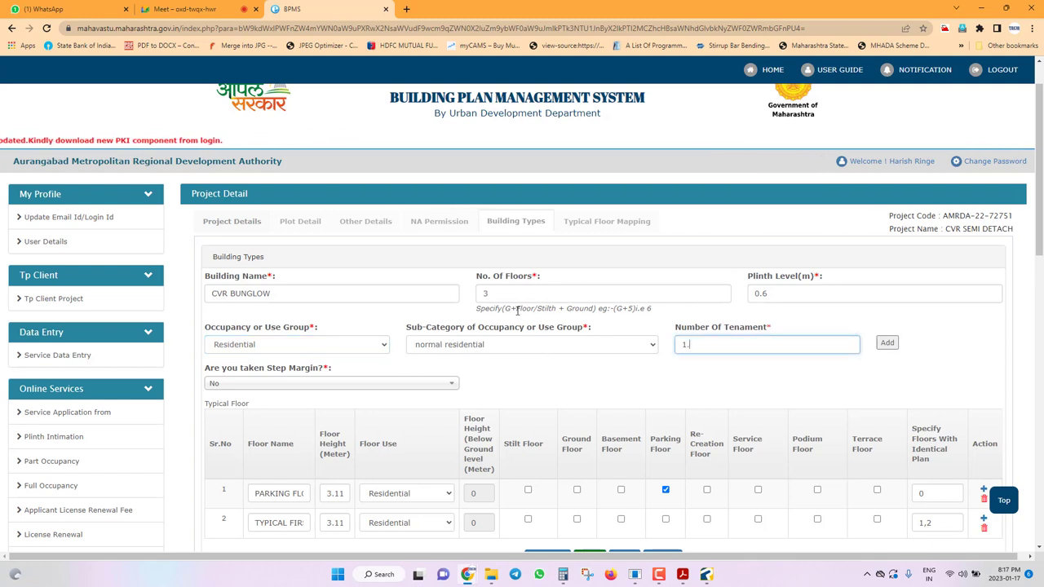
{"action": "type", "text": ".00"}
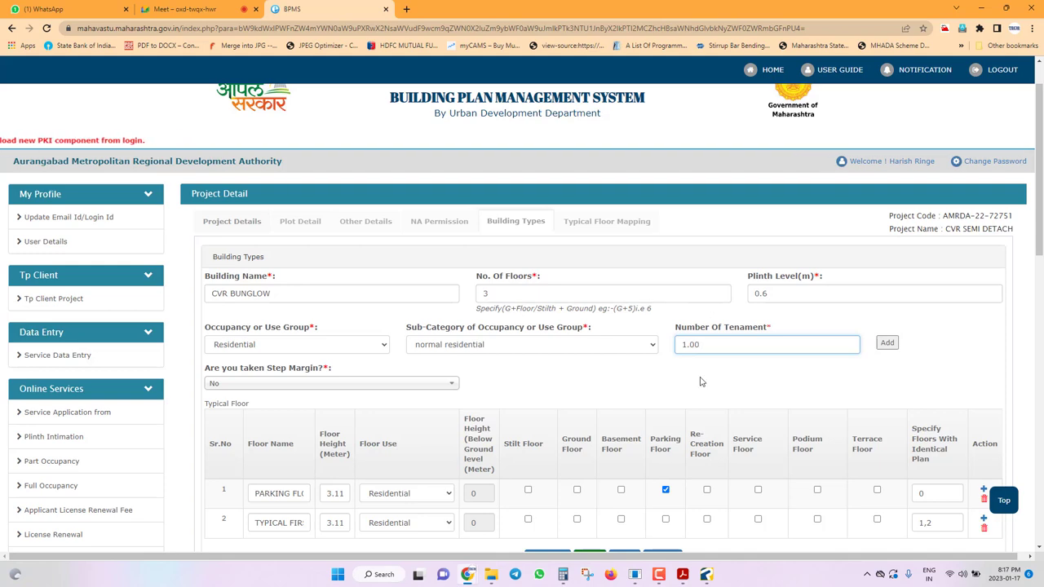
{"action": "scroll", "coordinate": [734, 285], "scroll_direction": "down", "scroll_amount": 1}
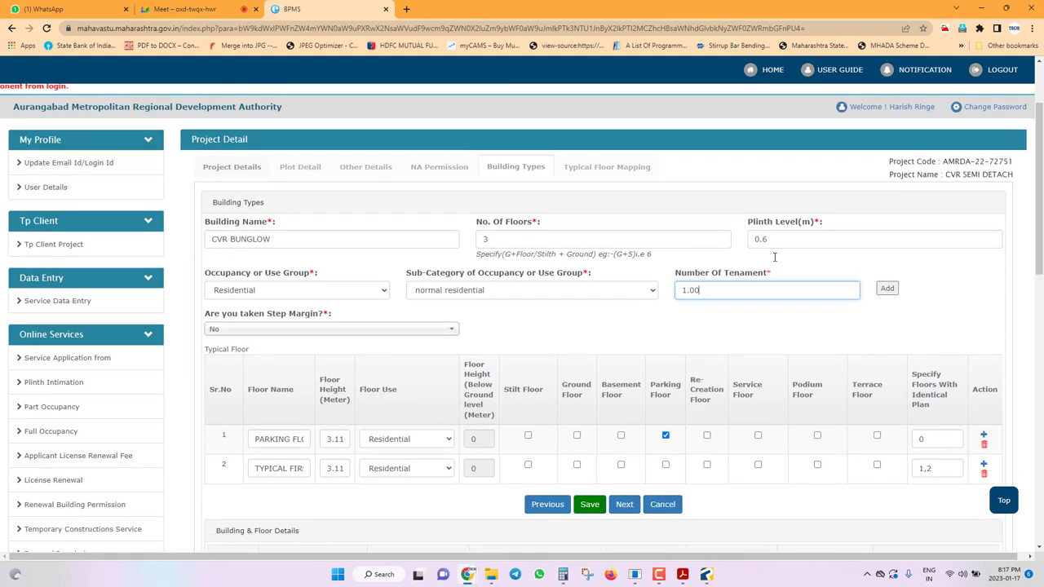
{"action": "key", "text": "ctrl+a"}
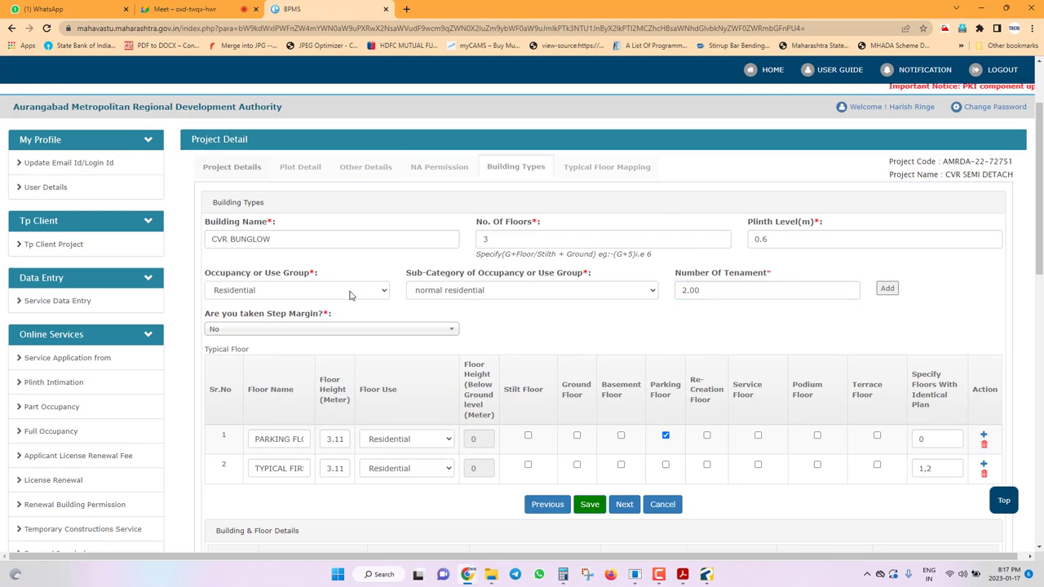
{"action": "scroll", "coordinate": [360, 259], "scroll_direction": "down", "scroll_amount": 2}
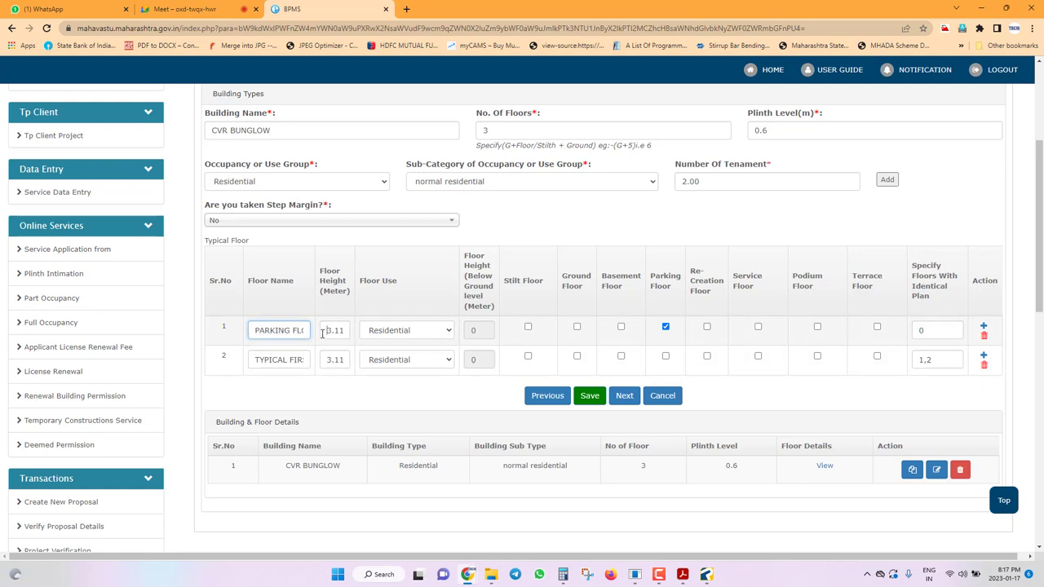
Review the parking and typical floor rows' height, name and identical-floor entries, then save CVR BUNGLOW.
{"action": "left_click_drag", "start_coordinate": [322, 333], "coordinate": [465, 331]}
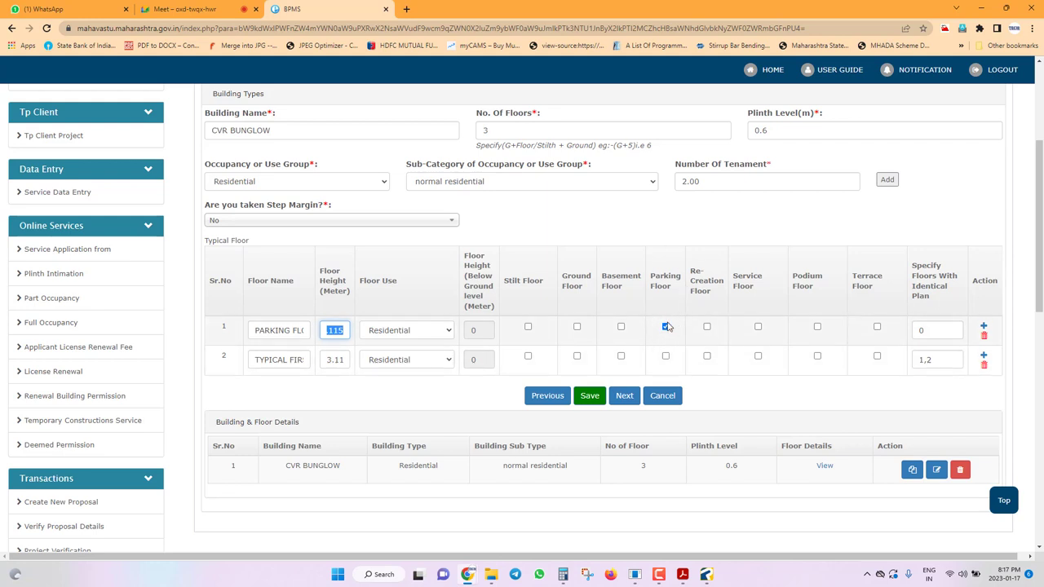
{"action": "left_click", "coordinate": [931, 329]}
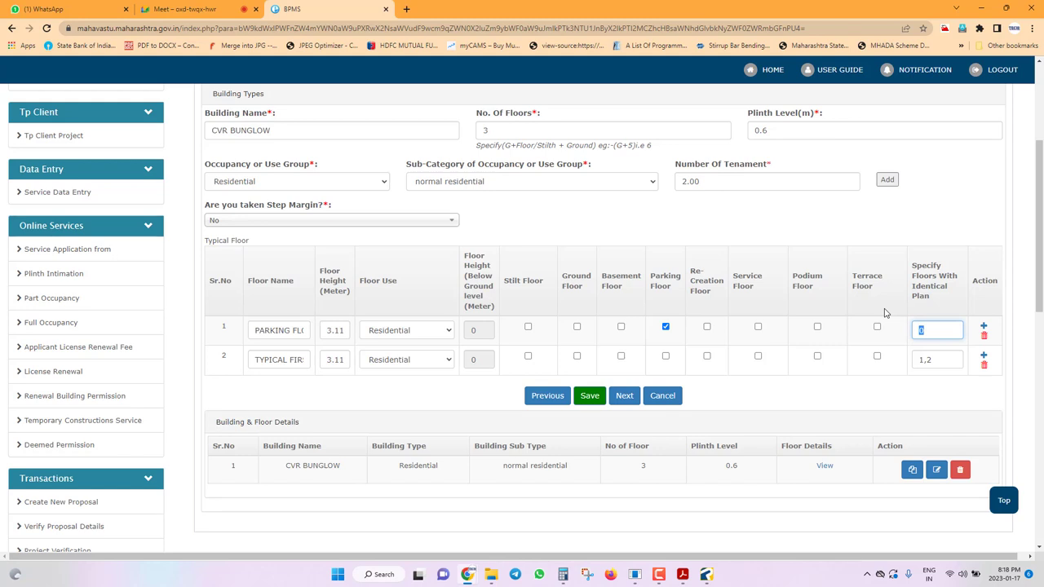
{"action": "left_click", "coordinate": [281, 334]}
{"action": "left_click_drag", "start_coordinate": [255, 362], "coordinate": [370, 369]}
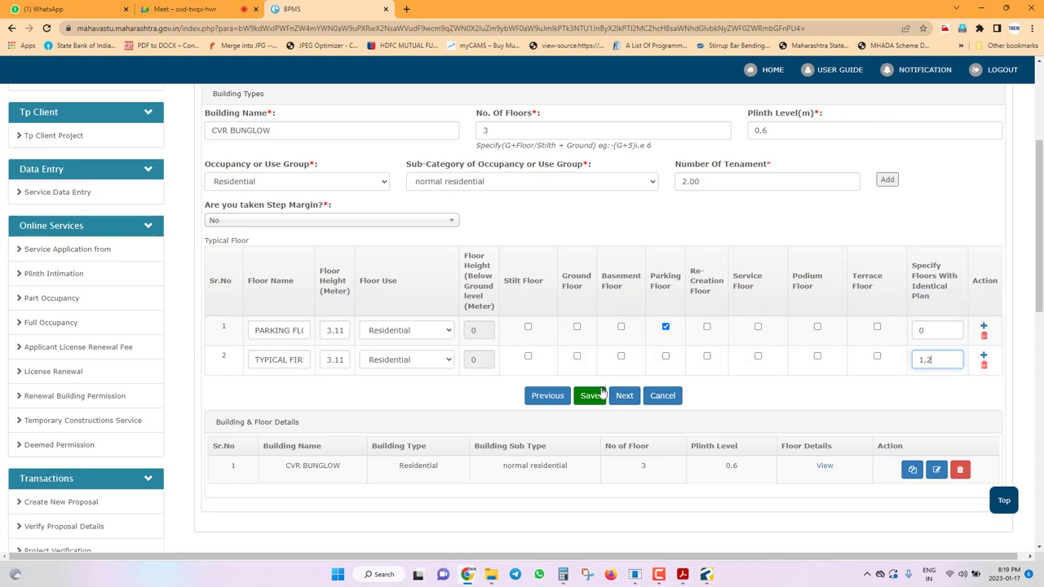
{"action": "left_click", "coordinate": [590, 396]}
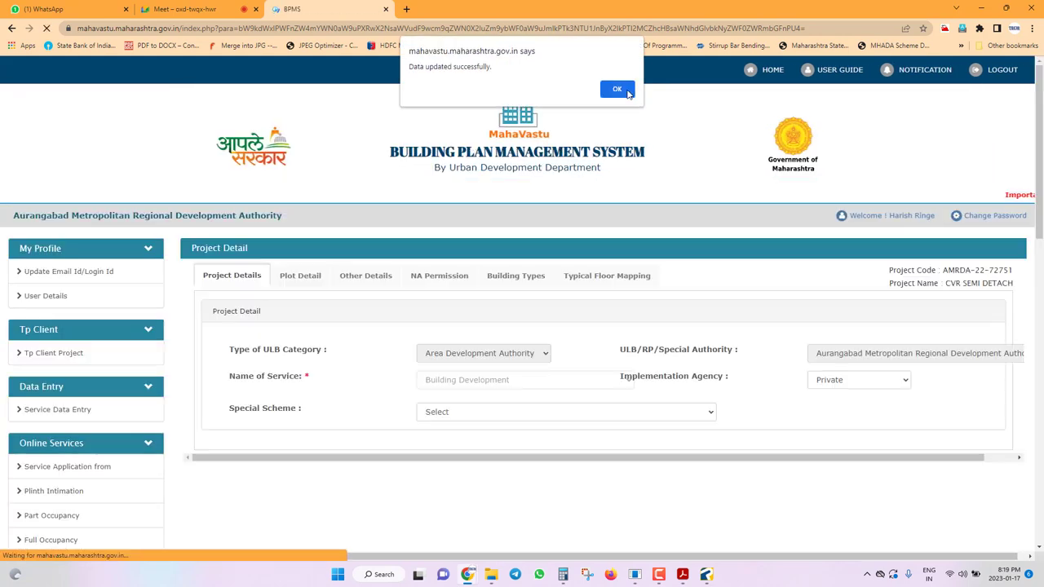
Dismiss the 'Data updated successfully' alert and scroll through Project Details back to Building Types.
{"action": "key", "text": "Return"}
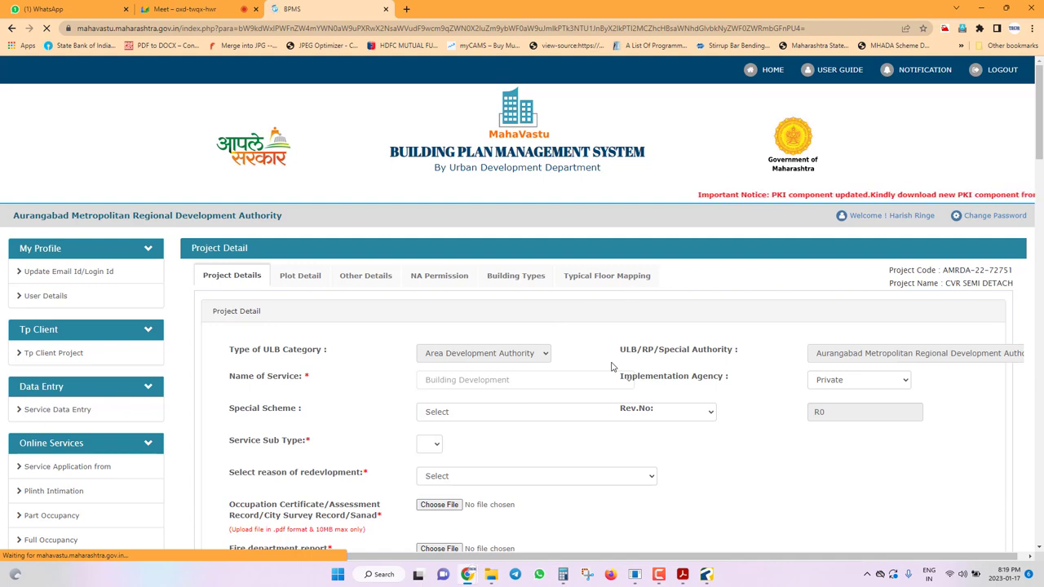
{"action": "scroll", "coordinate": [611, 366], "scroll_direction": "down", "scroll_amount": 7}
{"action": "scroll", "coordinate": [607, 364], "scroll_direction": "up", "scroll_amount": 5}
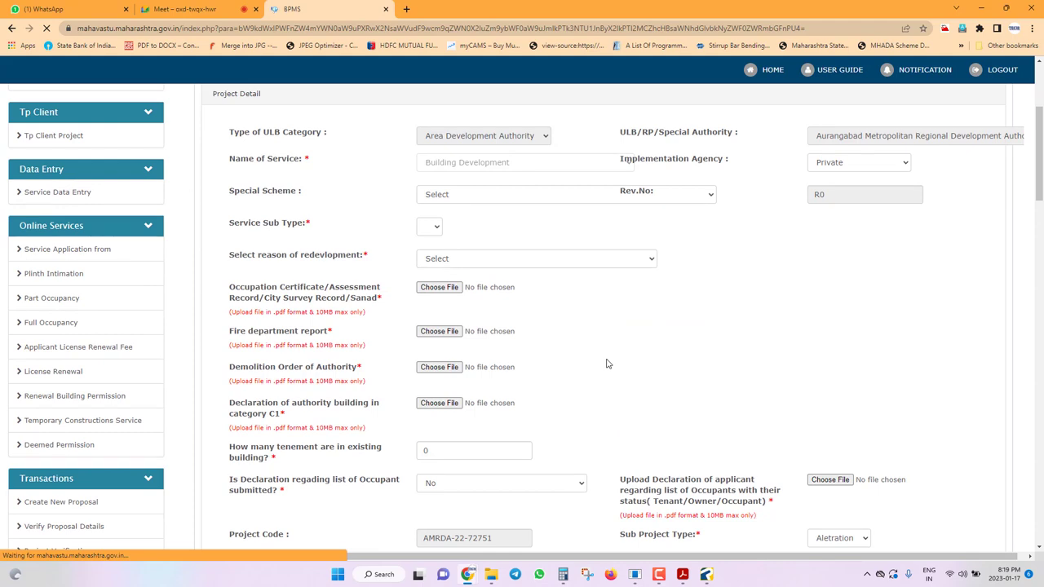
{"action": "scroll", "coordinate": [607, 363], "scroll_direction": "down", "scroll_amount": 3}
{"action": "scroll", "coordinate": [607, 364], "scroll_direction": "up", "scroll_amount": 6}
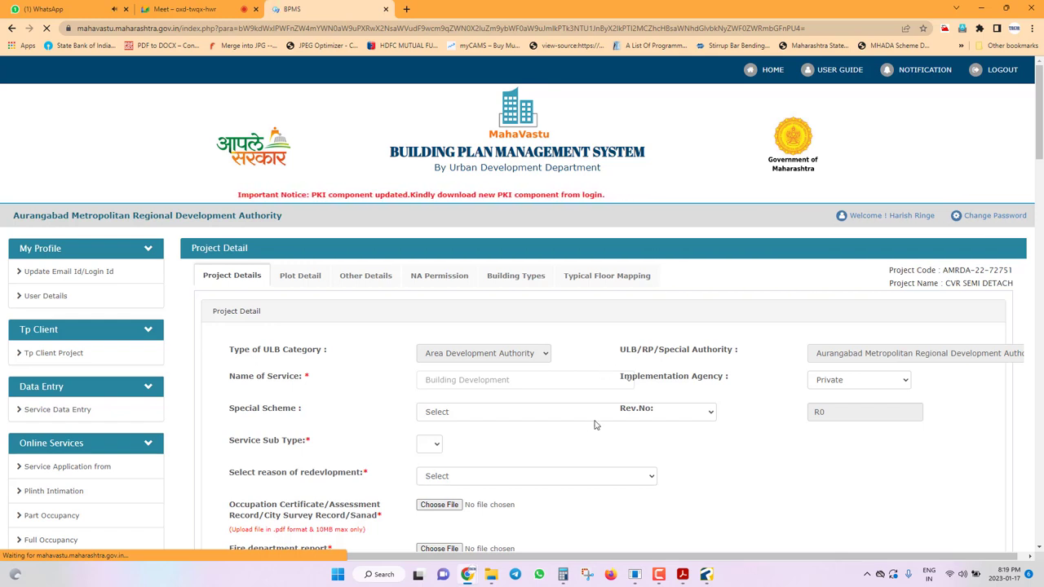
{"action": "key", "text": "alt+Tab"}
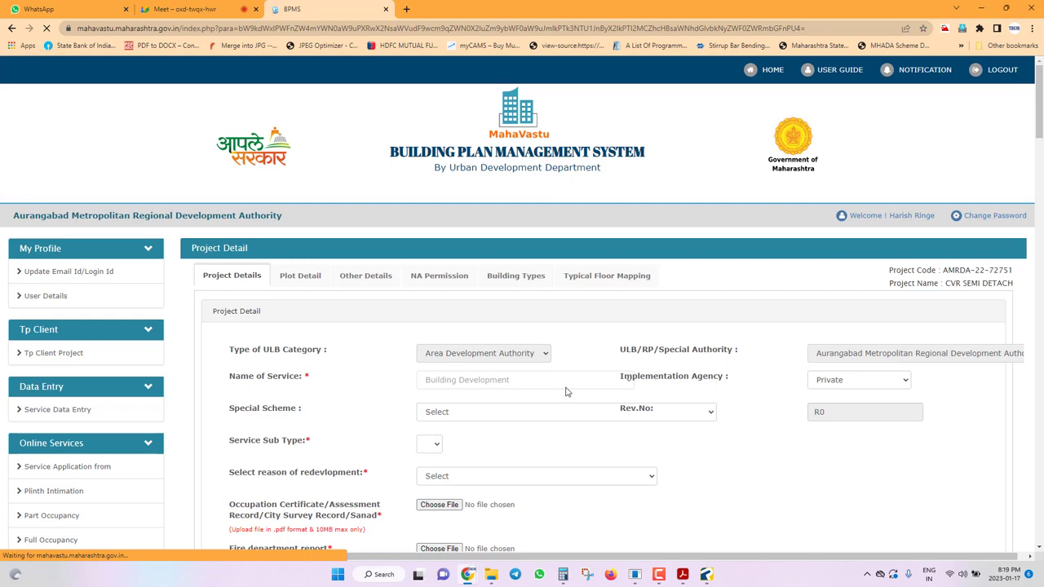
{"action": "scroll", "coordinate": [583, 419], "scroll_direction": "down", "scroll_amount": 10}
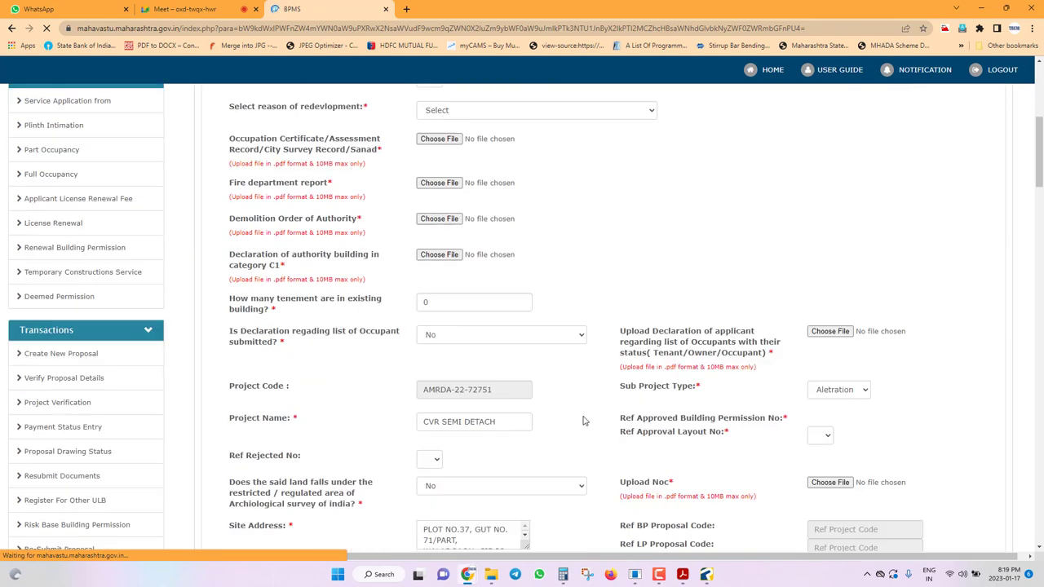
{"action": "scroll", "coordinate": [607, 419], "scroll_direction": "up", "scroll_amount": 9}
{"action": "scroll", "coordinate": [609, 419], "scroll_direction": "up", "scroll_amount": 1}
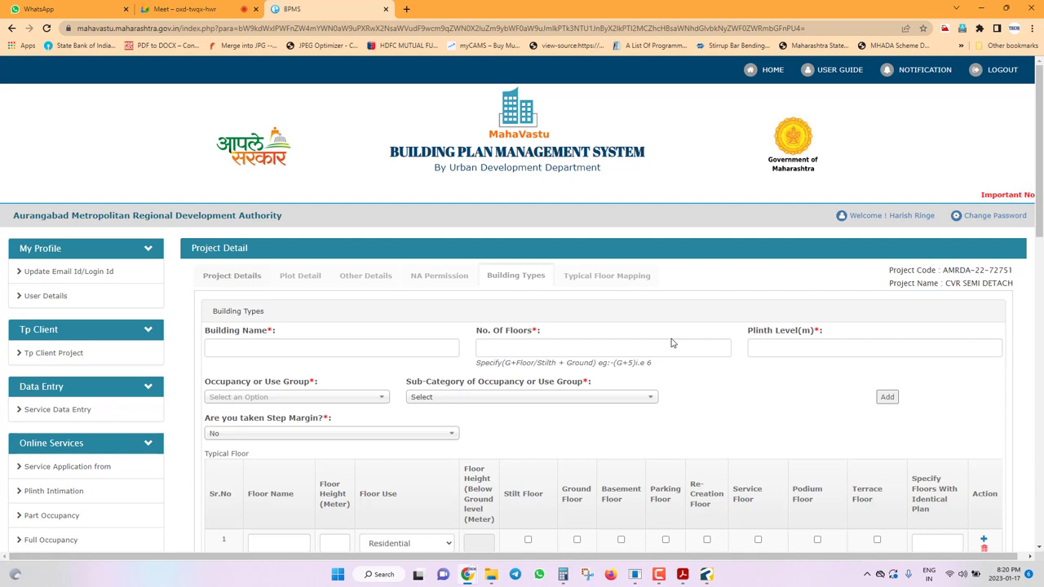
{"action": "scroll", "coordinate": [634, 362], "scroll_direction": "down", "scroll_amount": 4}
Choose CVR BUNGLOW for typical floor mapping and map its floors with elevations.
{"action": "left_click", "coordinate": [632, 260]}
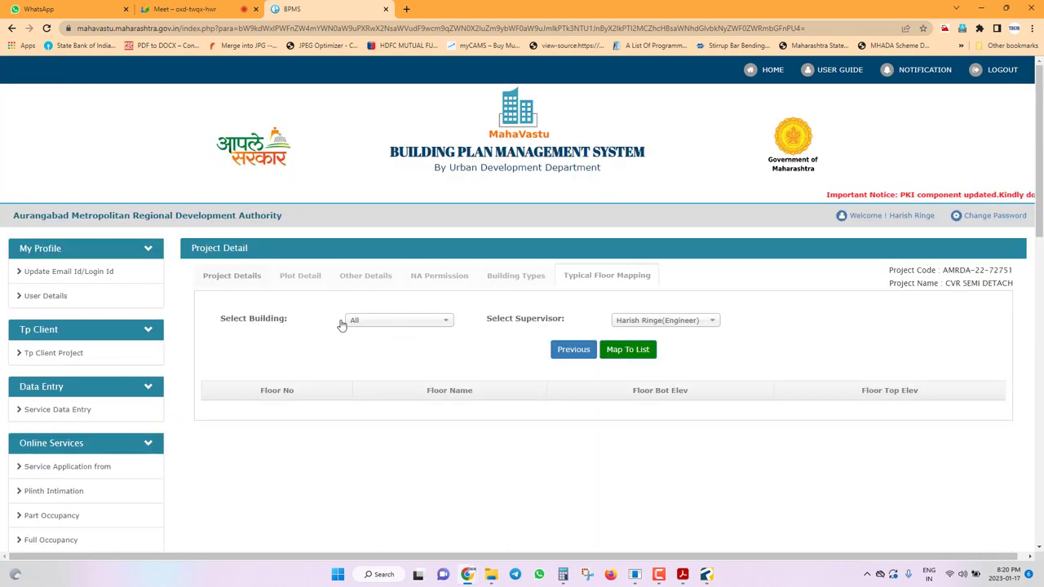
{"action": "left_click", "coordinate": [369, 317]}
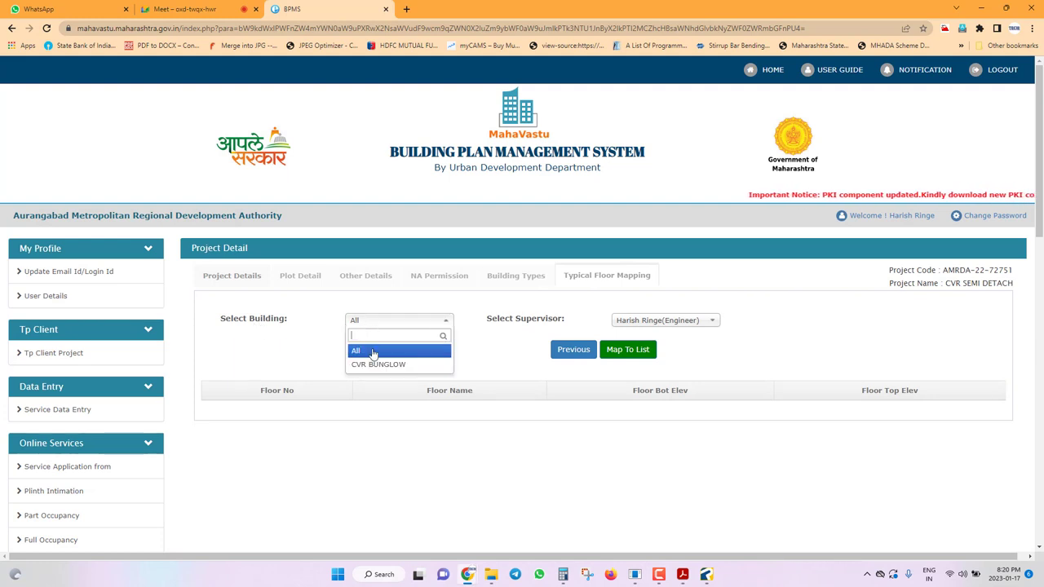
{"action": "left_click", "coordinate": [380, 364]}
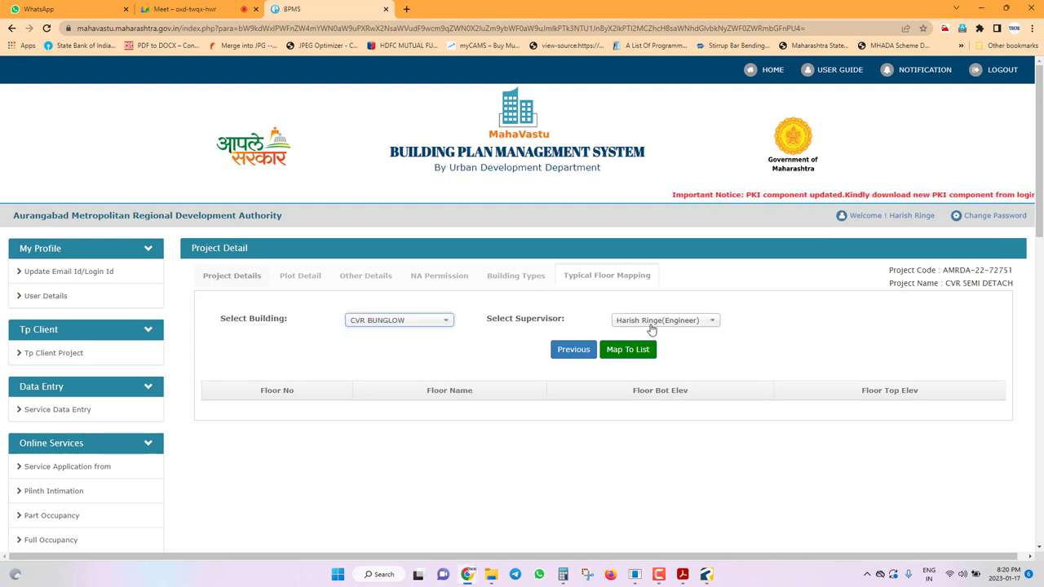
{"action": "left_click", "coordinate": [636, 349]}
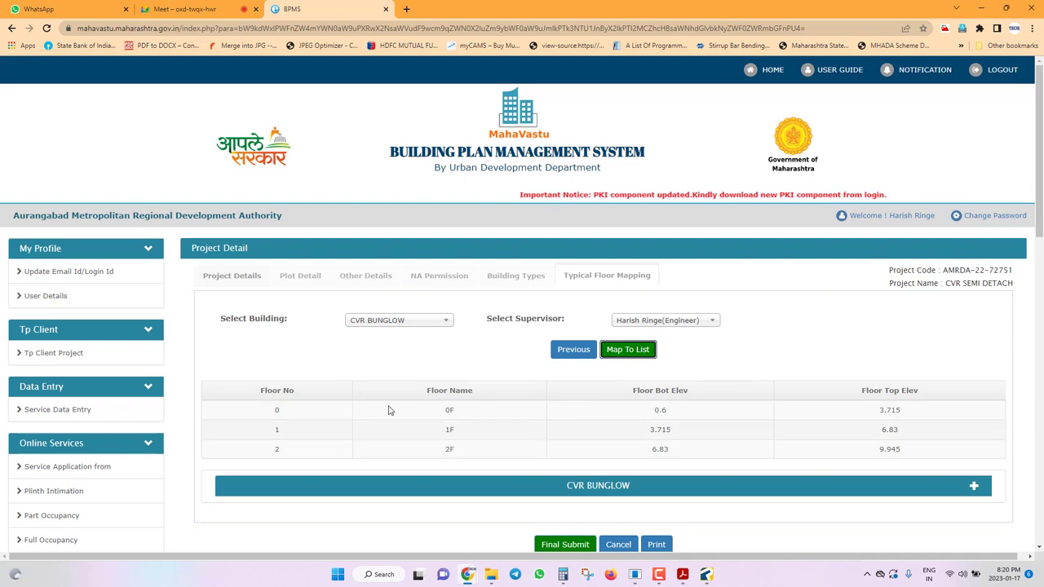
Expand CVR BUNGLOW's floor details and final-submit the project.
{"action": "left_click", "coordinate": [974, 486]}
{"action": "scroll", "coordinate": [881, 436], "scroll_direction": "down", "scroll_amount": 2}
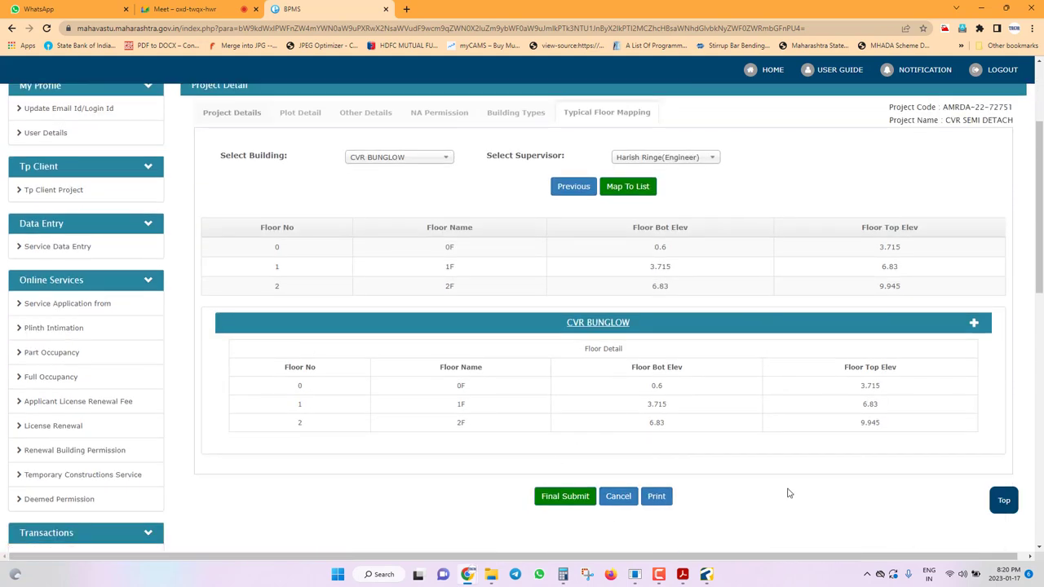
{"action": "left_click", "coordinate": [583, 499]}
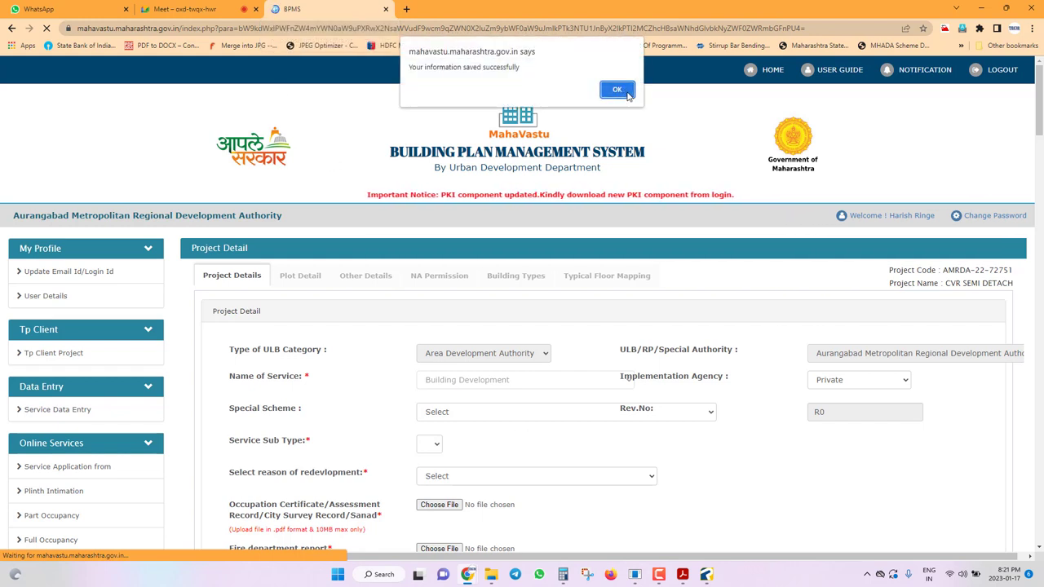
Dismiss the saved alert and open the Tp Client Project list.
{"action": "left_click", "coordinate": [619, 89]}
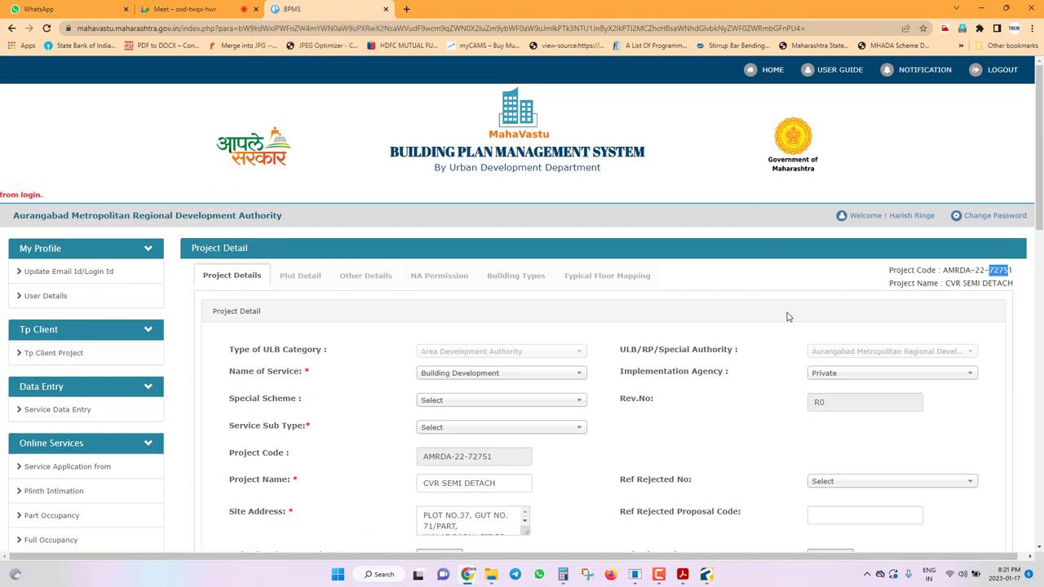
{"action": "left_click", "coordinate": [50, 353]}
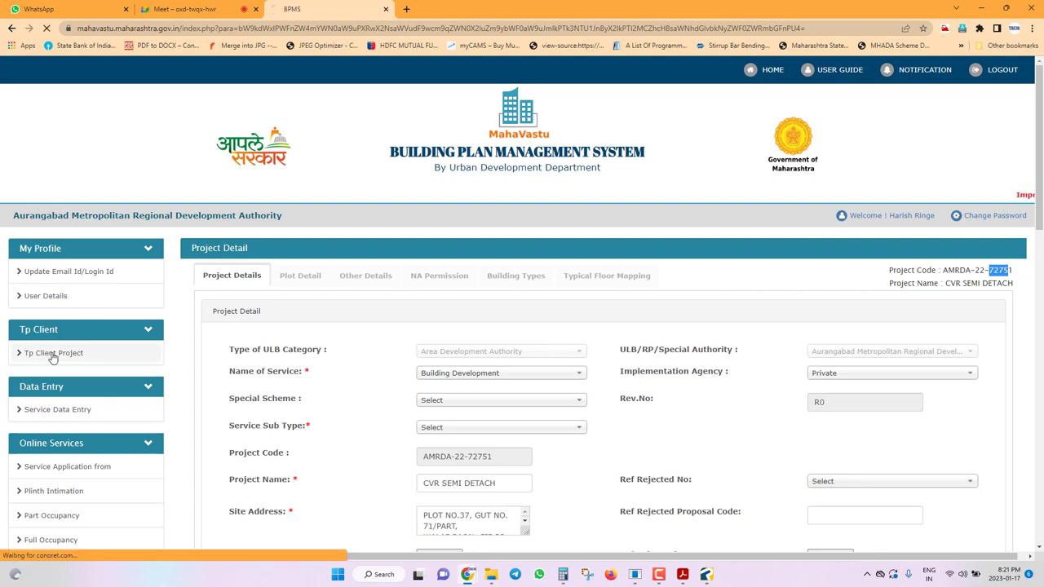
{"action": "scroll", "coordinate": [292, 446], "scroll_direction": "down", "scroll_amount": 1}
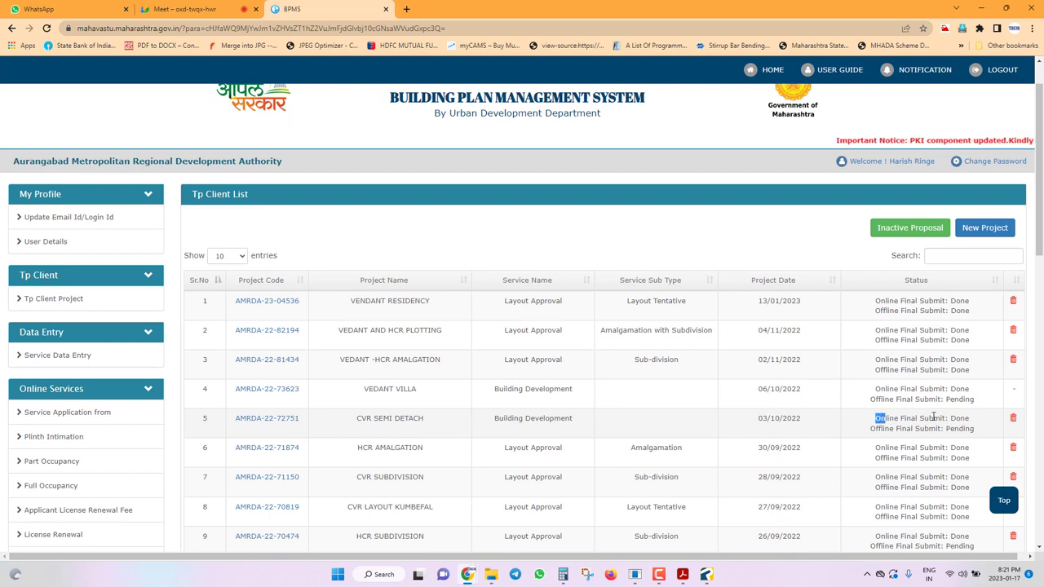
Highlight CVR SEMI DETACH's statuses: Online Final Submit Done, Offline Final Submit Pending.
{"action": "left_click_drag", "start_coordinate": [933, 417], "coordinate": [968, 420]}
{"action": "left_click_drag", "start_coordinate": [867, 430], "coordinate": [979, 433]}
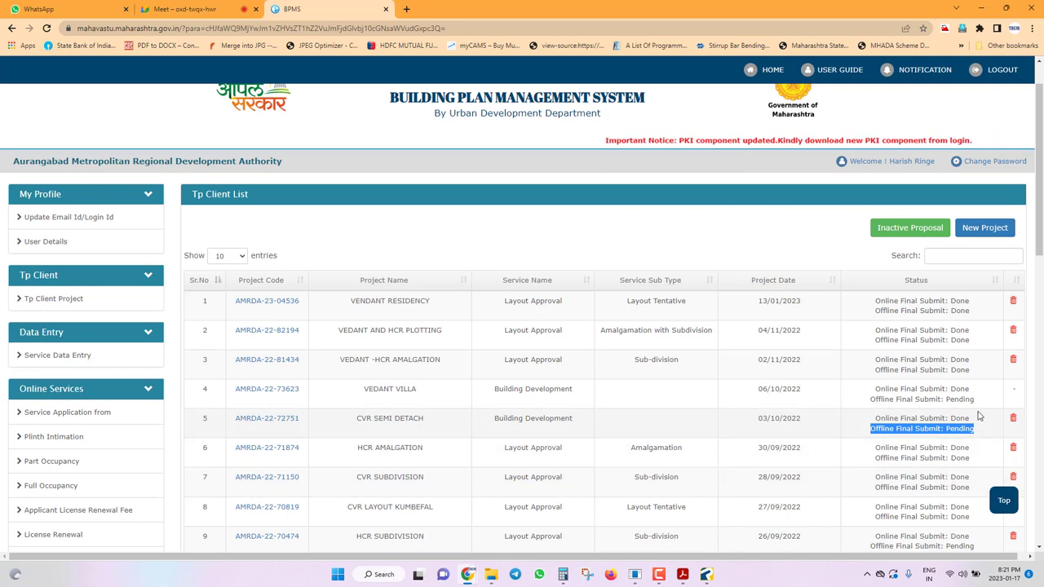
{"action": "left_click_drag", "start_coordinate": [979, 416], "coordinate": [873, 420]}
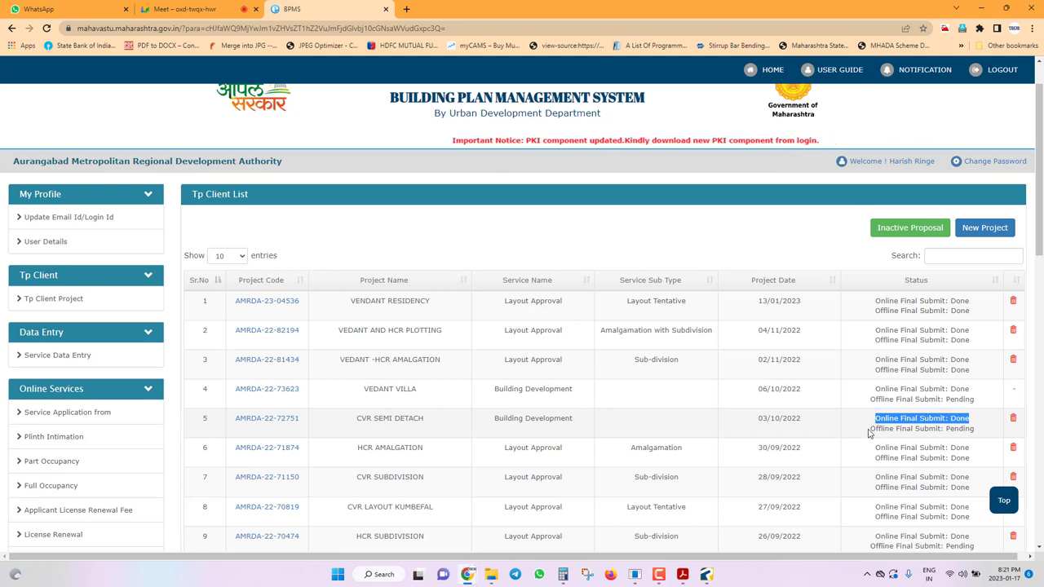
{"action": "left_click_drag", "start_coordinate": [869, 431], "coordinate": [981, 433]}
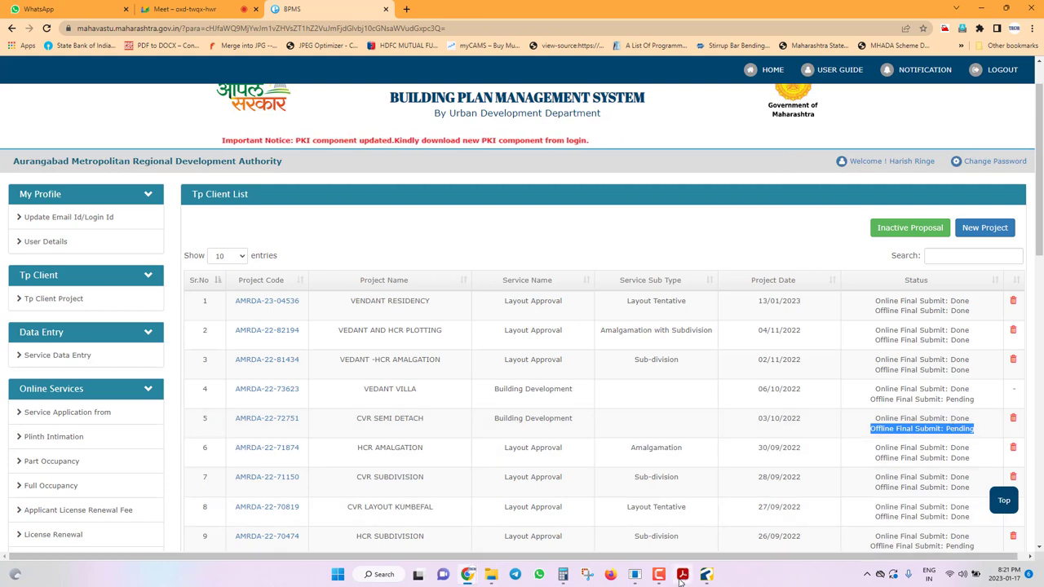
{"action": "left_click", "coordinate": [706, 574]}
Cancel the exit prompt so the semi detach drawing stays open.
{"action": "scroll", "coordinate": [706, 436], "scroll_direction": "down", "scroll_amount": 5}
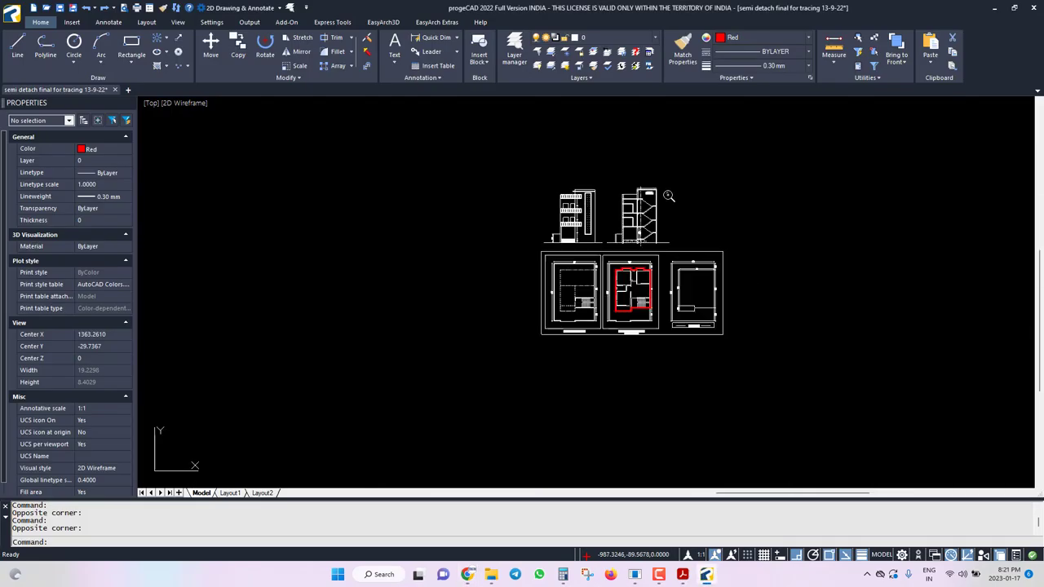
{"action": "scroll", "coordinate": [647, 175], "scroll_direction": "up", "scroll_amount": 2}
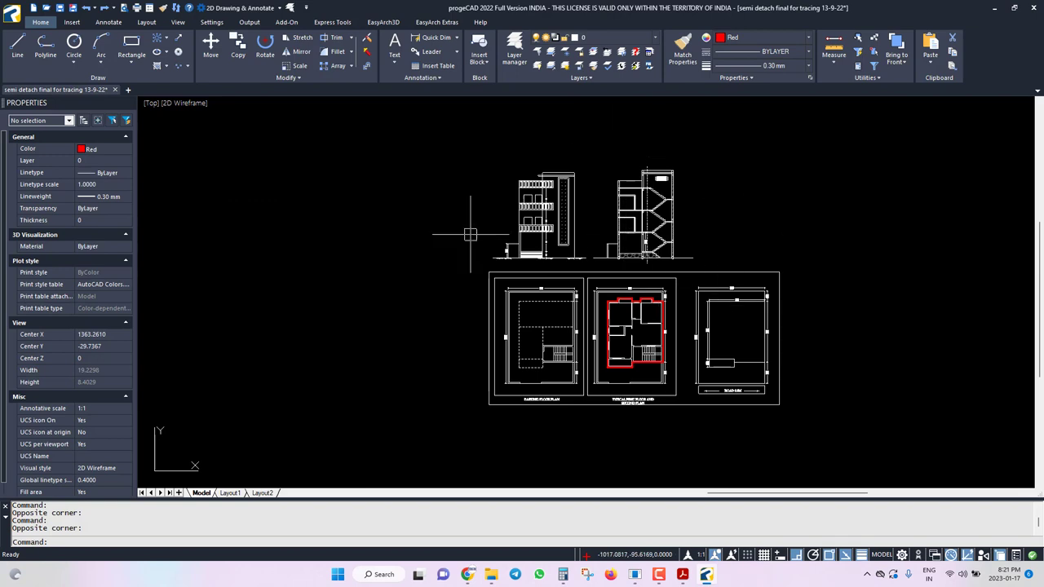
{"action": "scroll", "coordinate": [792, 182], "scroll_direction": "up", "scroll_amount": 2}
{"action": "scroll", "coordinate": [693, 208], "scroll_direction": "down", "scroll_amount": 2}
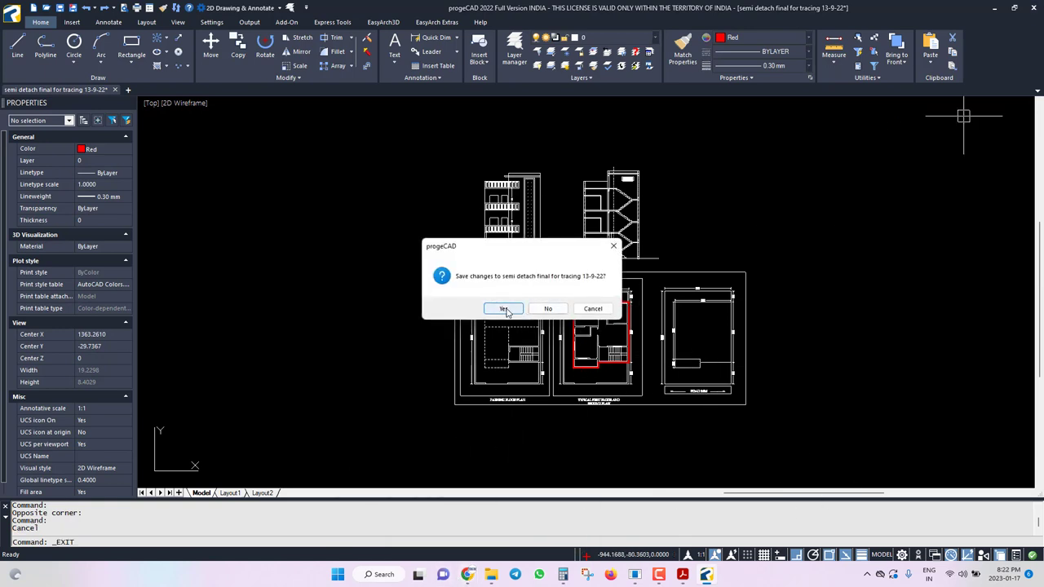
{"action": "left_click", "coordinate": [593, 308]}
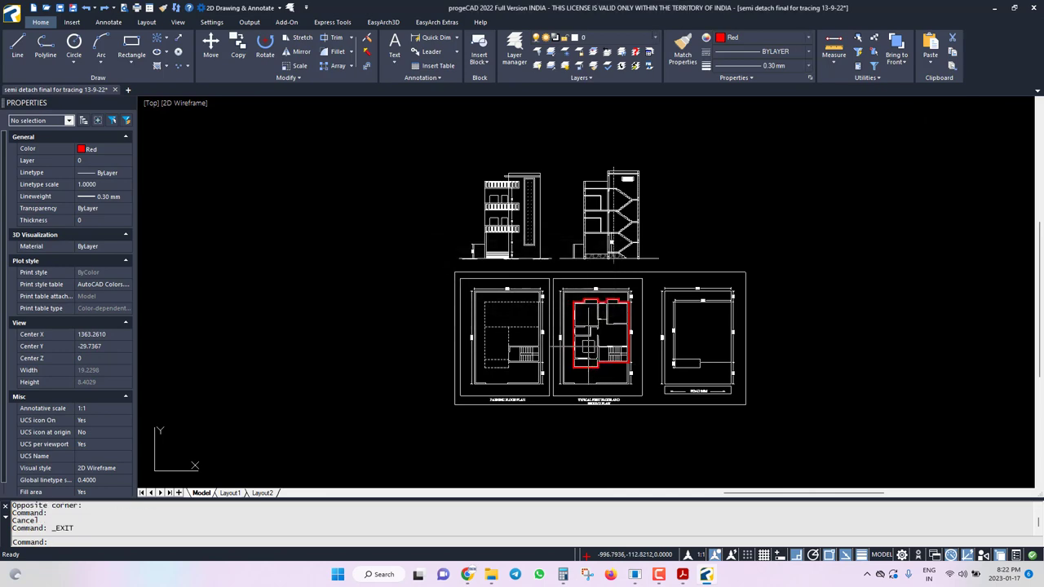
Start a polyline with PL, undo the misplaced point, and restart it.
{"action": "scroll", "coordinate": [586, 353], "scroll_direction": "up", "scroll_amount": 5}
{"action": "scroll", "coordinate": [587, 353], "scroll_direction": "up", "scroll_amount": 2}
{"action": "type", "text": "pl"}
{"action": "key", "text": "Return"}
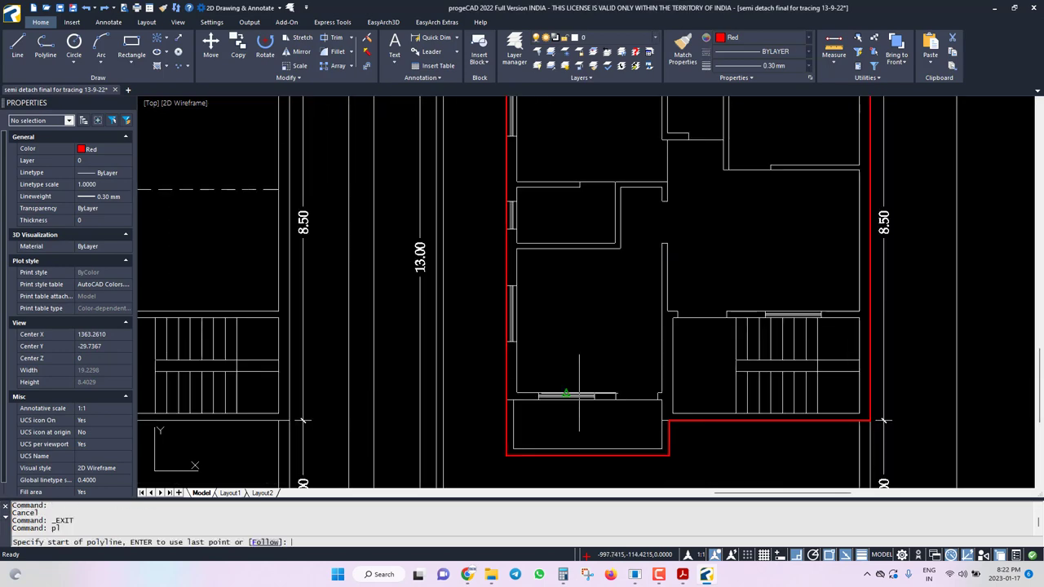
{"action": "scroll", "coordinate": [516, 393], "scroll_direction": "up", "scroll_amount": 2}
{"action": "left_click", "coordinate": [518, 390]}
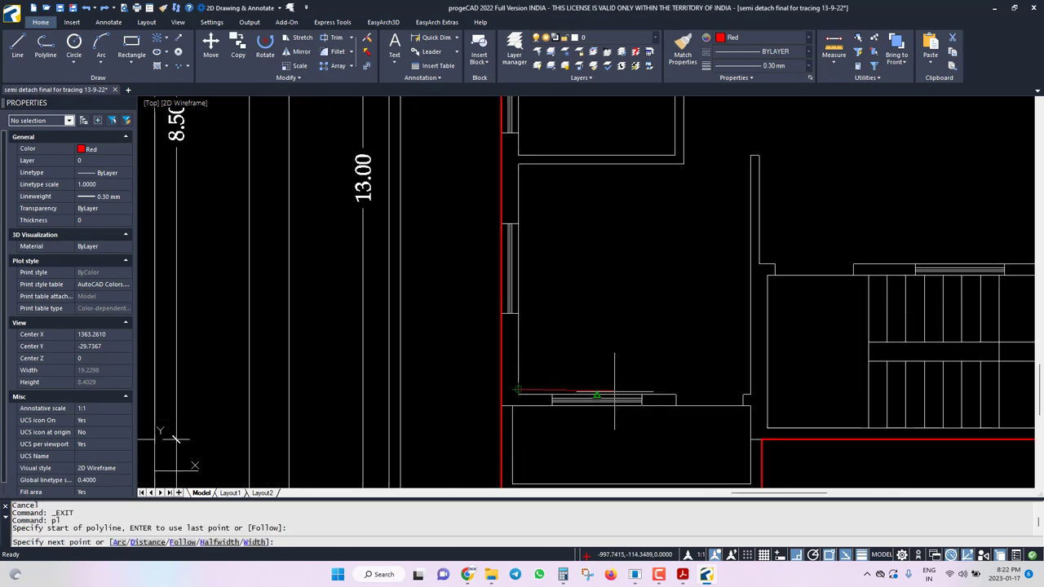
{"action": "left_click", "coordinate": [675, 397]}
{"action": "key", "text": "ctrl+z"}
{"action": "key", "text": "Escape"}
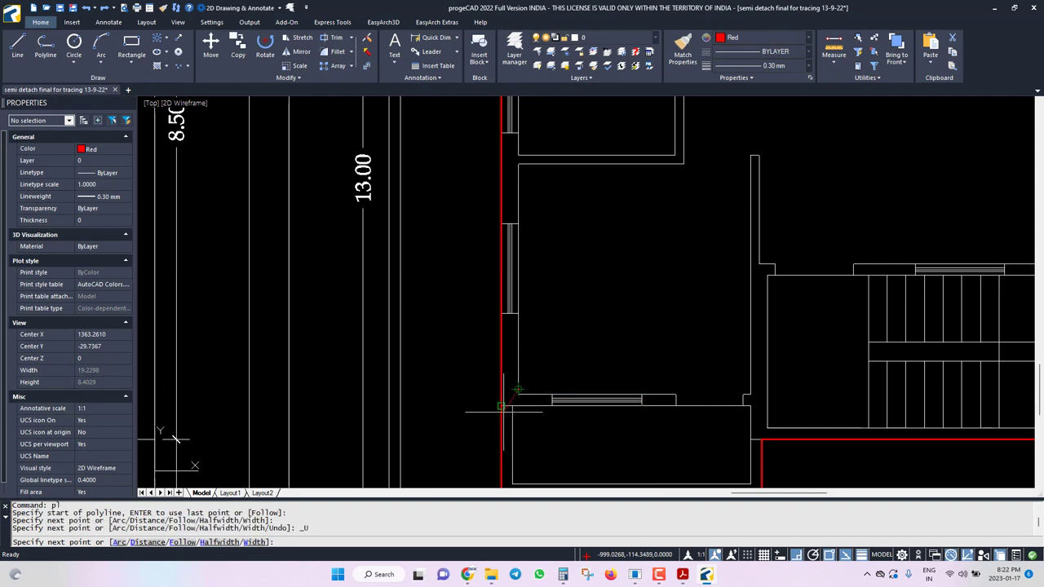
{"action": "scroll", "coordinate": [508, 398], "scroll_direction": "down", "scroll_amount": 2}
{"action": "key", "text": "Return"}
Trace the outline from the wall corner along the balcony edge to the lower wall junction.
{"action": "left_click", "coordinate": [517, 394]}
{"action": "scroll", "coordinate": [620, 396], "scroll_direction": "up", "scroll_amount": 2}
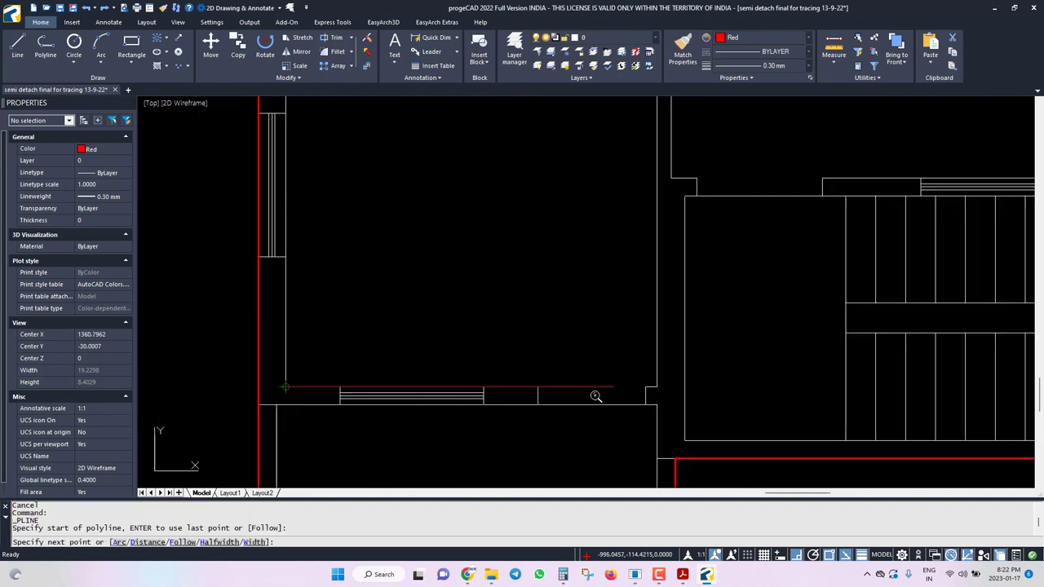
{"action": "left_click", "coordinate": [538, 387]}
{"action": "left_click", "coordinate": [537, 404]}
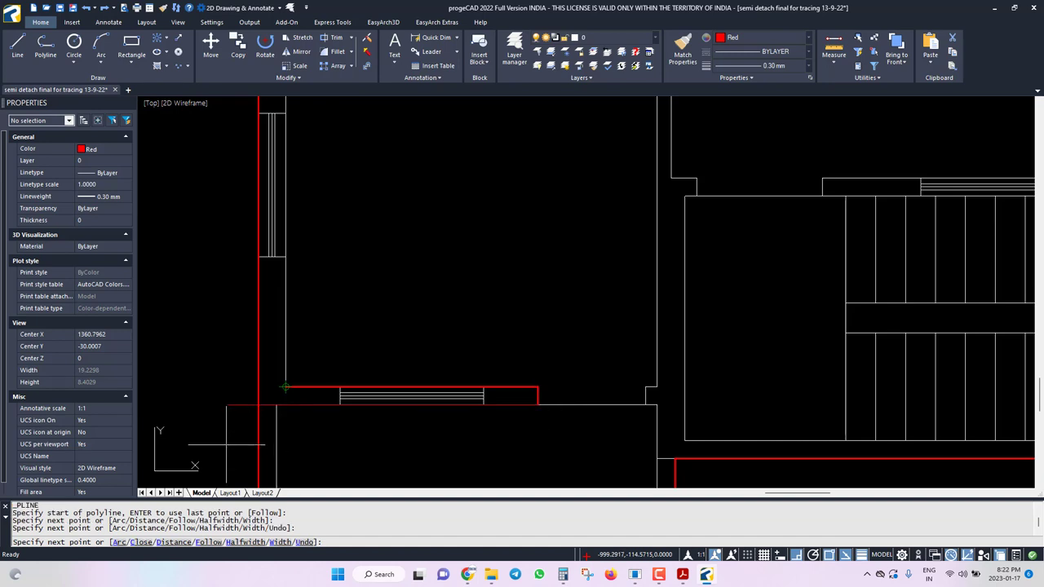
{"action": "left_click", "coordinate": [277, 406]}
{"action": "scroll", "coordinate": [357, 344], "scroll_direction": "down", "scroll_amount": 2}
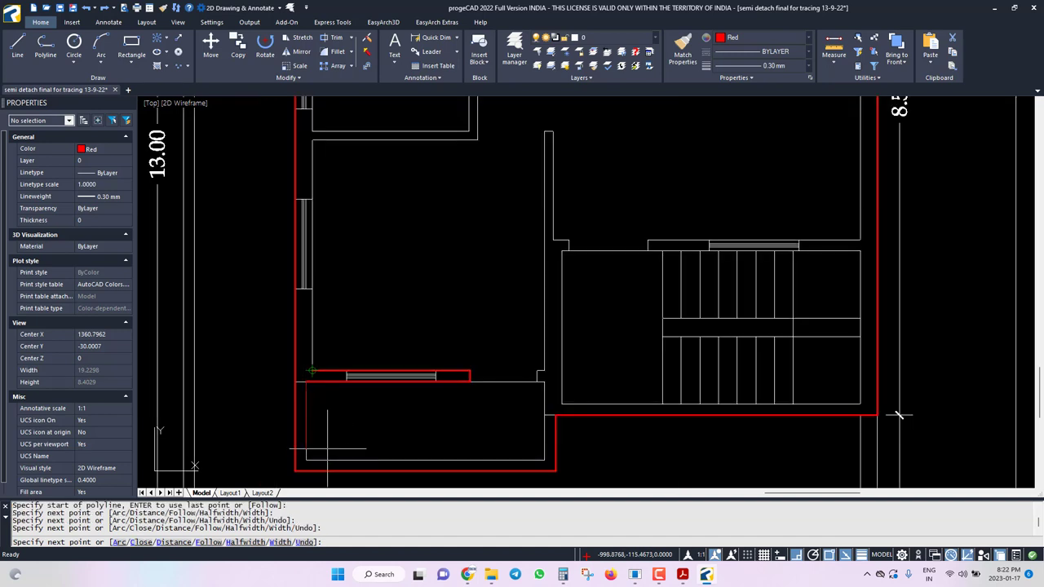
{"action": "left_click", "coordinate": [306, 471]}
{"action": "left_click", "coordinate": [545, 459]}
{"action": "scroll", "coordinate": [554, 399], "scroll_direction": "up", "scroll_amount": 3}
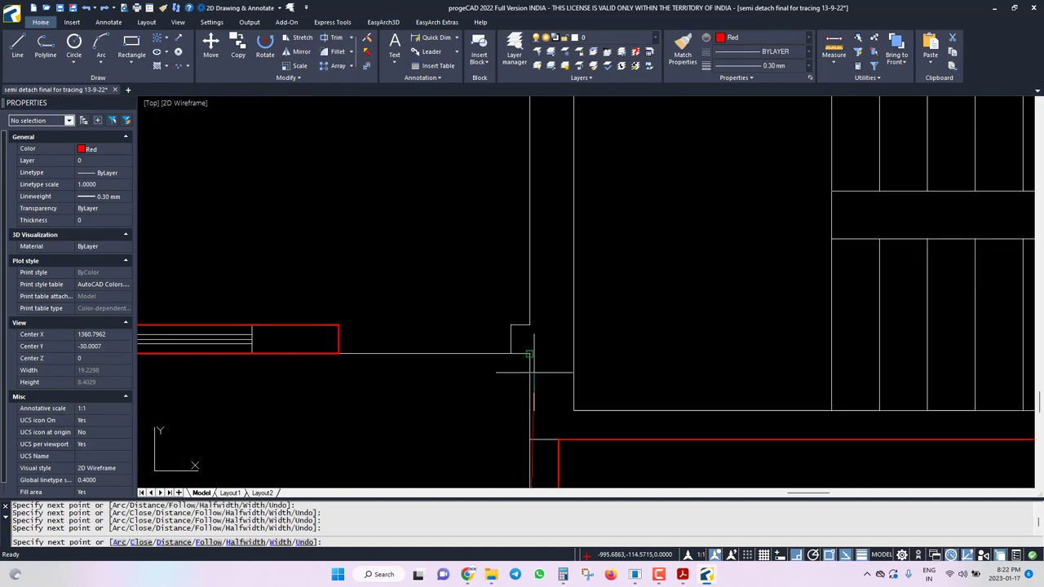
Continue the outline around the small staircase box to the inner wall corner.
{"action": "left_click", "coordinate": [529, 356]}
{"action": "left_click", "coordinate": [511, 354]}
{"action": "left_click", "coordinate": [511, 325]}
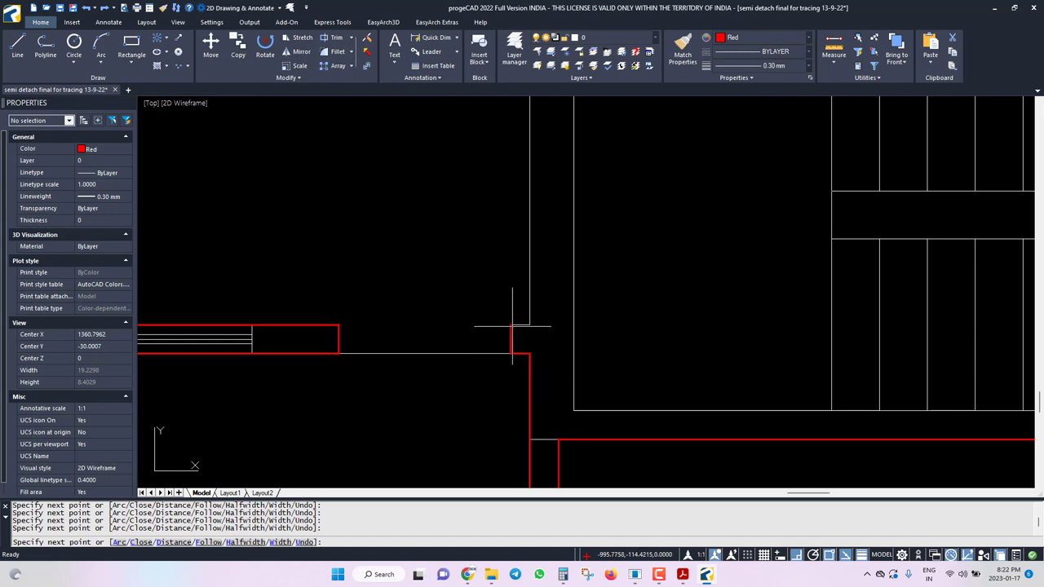
{"action": "left_click", "coordinate": [529, 324]}
{"action": "scroll", "coordinate": [529, 345], "scroll_direction": "down", "scroll_amount": 4}
{"action": "scroll", "coordinate": [494, 347], "scroll_direction": "up", "scroll_amount": 3}
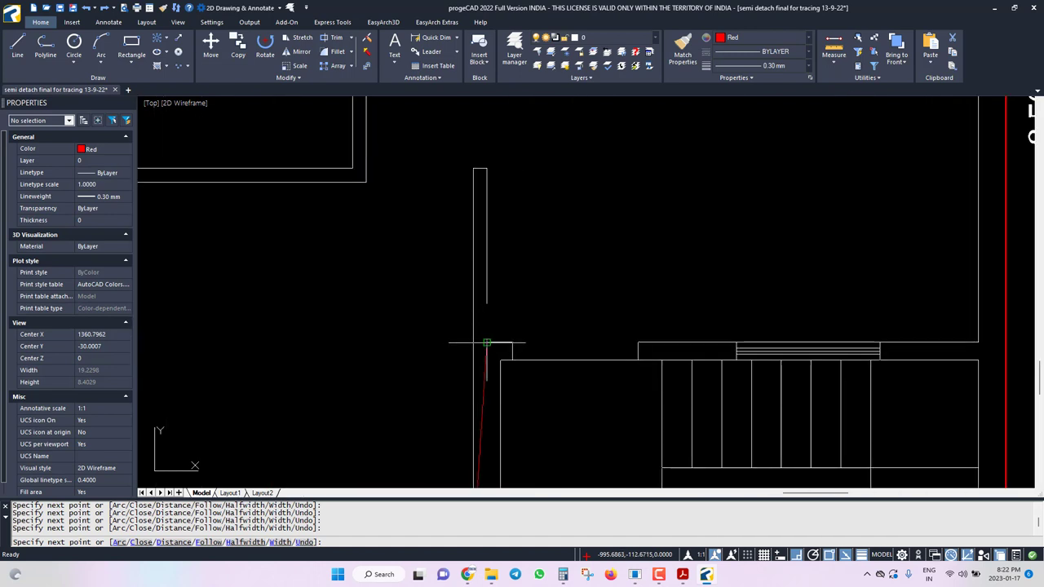
{"action": "left_click", "coordinate": [472, 344]}
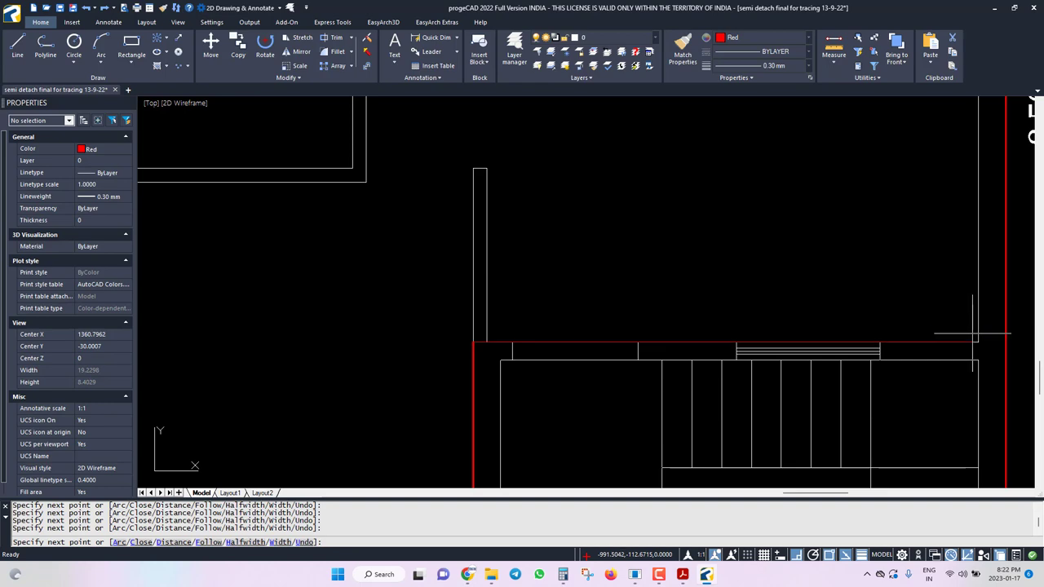
Close the polyline back to its start with C, completing the 9.30 by 13.00 outline.
{"action": "scroll", "coordinate": [978, 339], "scroll_direction": "down", "scroll_amount": 4}
{"action": "scroll", "coordinate": [982, 228], "scroll_direction": "up", "scroll_amount": 4}
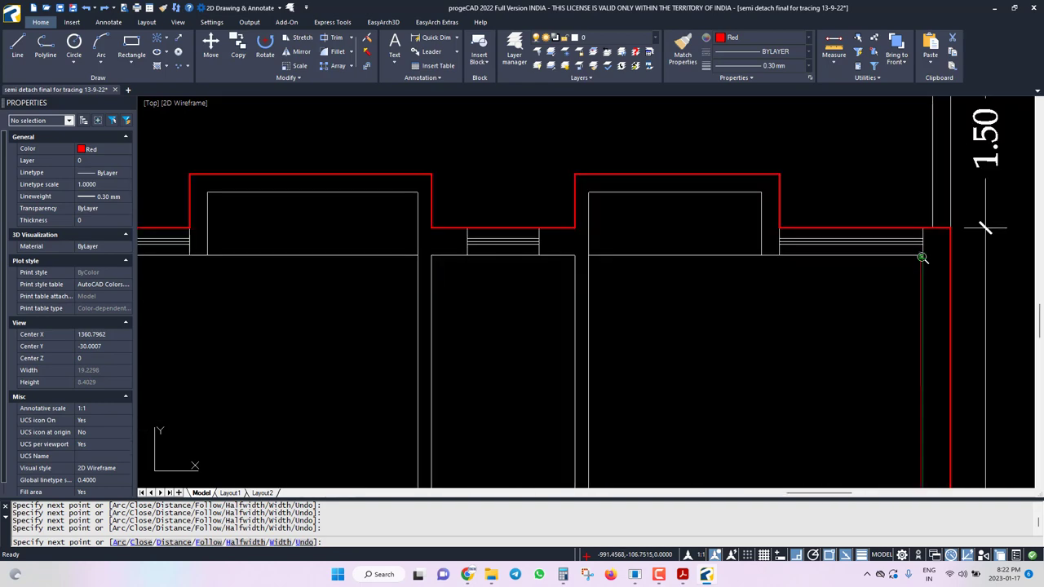
{"action": "scroll", "coordinate": [985, 229], "scroll_direction": "down", "scroll_amount": 3}
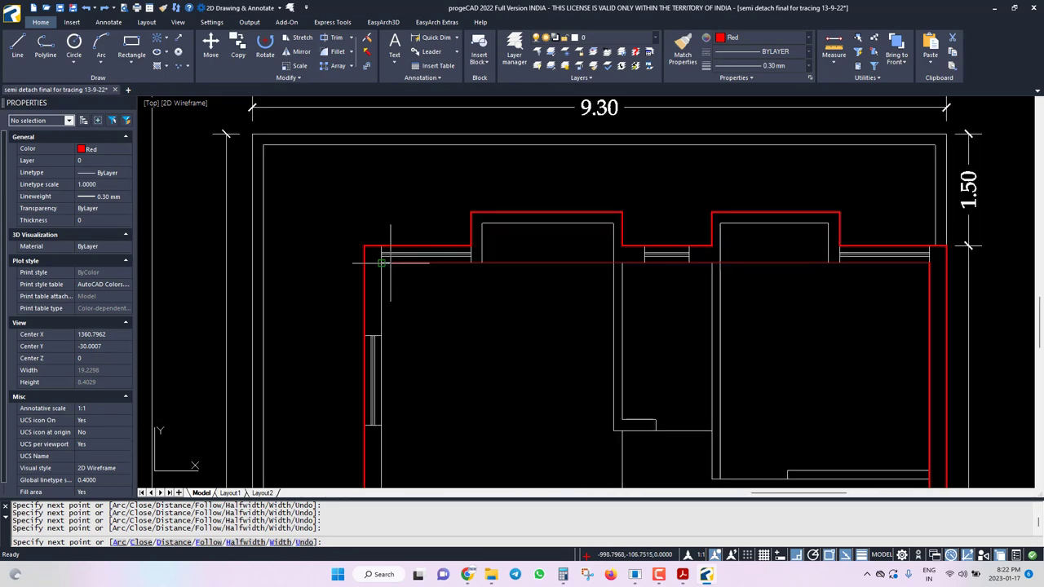
{"action": "scroll", "coordinate": [416, 253], "scroll_direction": "down", "scroll_amount": 3}
{"action": "scroll", "coordinate": [489, 306], "scroll_direction": "up", "scroll_amount": 4}
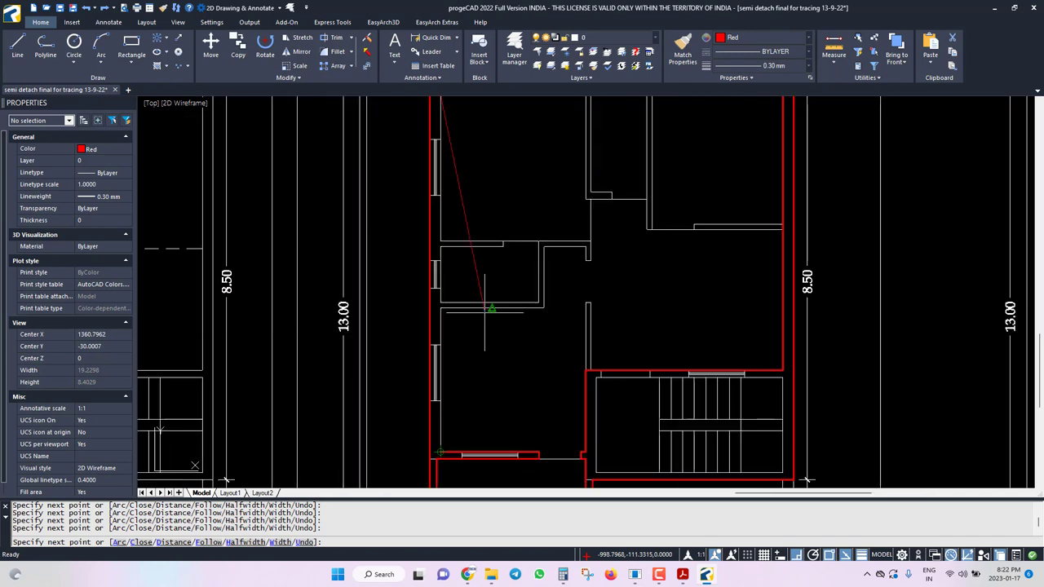
{"action": "type", "text": "c"}
{"action": "key", "text": "Return"}
{"action": "scroll", "coordinate": [603, 424], "scroll_direction": "down", "scroll_amount": 2}
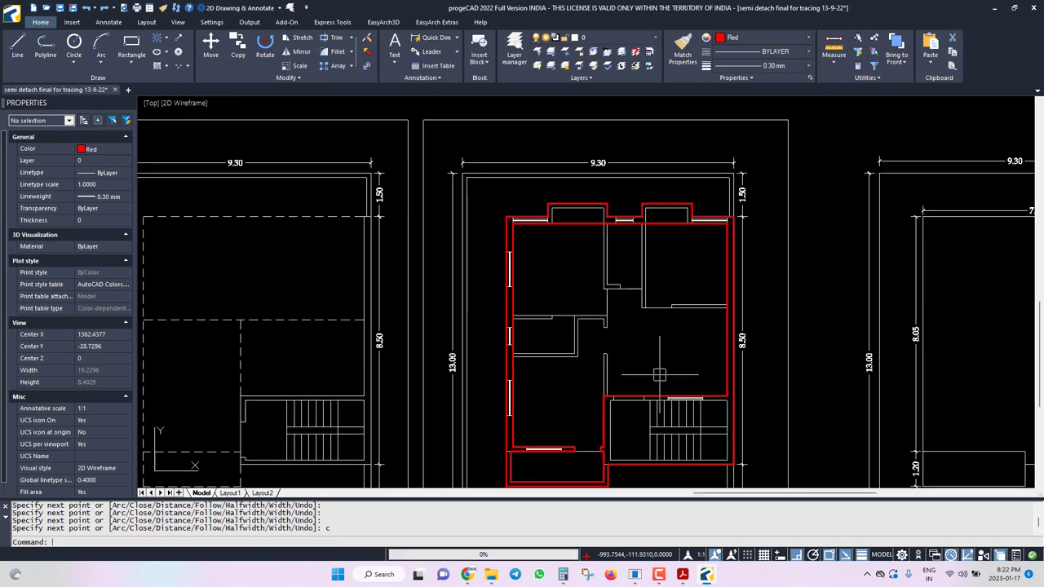
{"action": "left_click", "coordinate": [683, 575]}
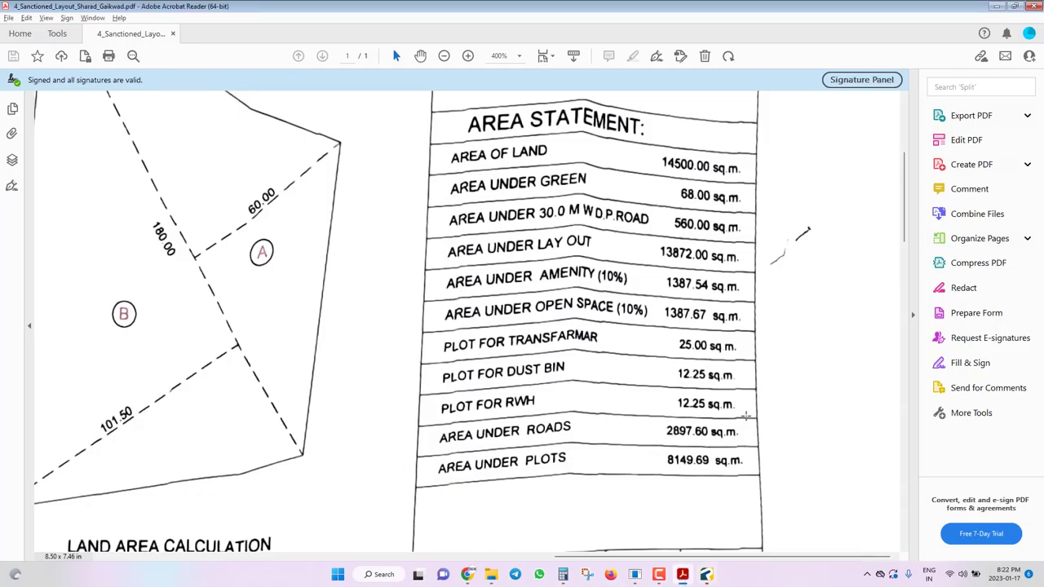
Scroll the sanctioned layout to show plots 28 to 42 and the approval stamp.
{"action": "scroll", "coordinate": [631, 334], "scroll_direction": "down", "scroll_amount": 2, "text": "ctrl"}
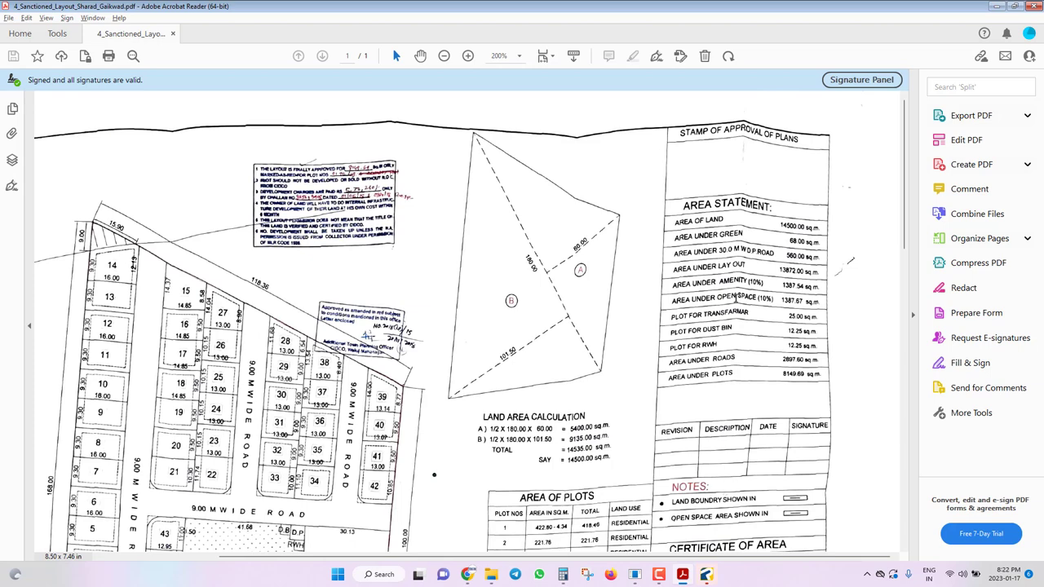
{"action": "scroll", "coordinate": [462, 309], "scroll_direction": "down", "scroll_amount": 4}
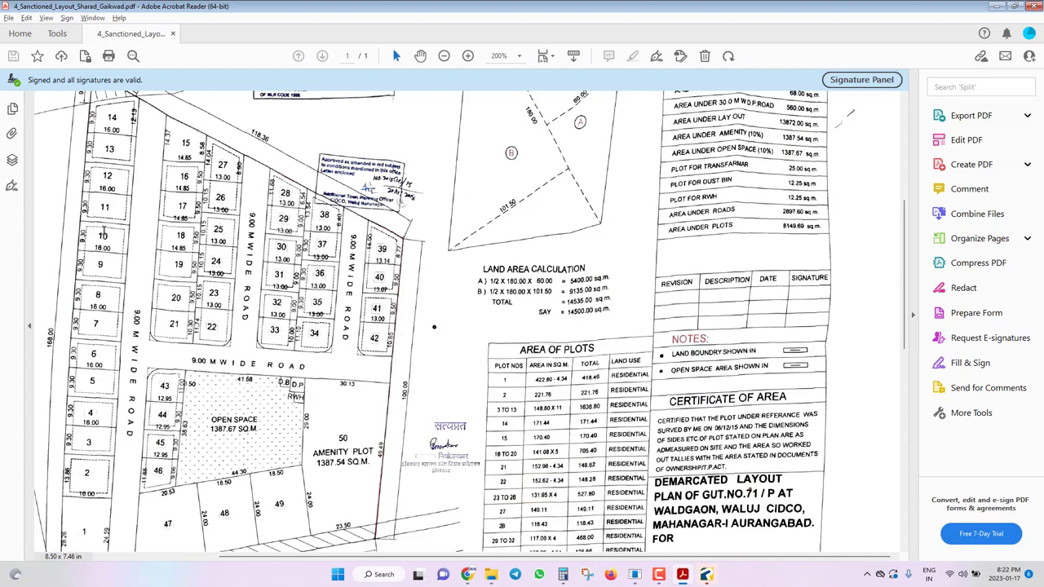
{"action": "scroll", "coordinate": [106, 230], "scroll_direction": "up", "scroll_amount": 4, "text": "ctrl"}
{"action": "scroll", "coordinate": [245, 298], "scroll_direction": "down", "scroll_amount": 2, "text": "ctrl"}
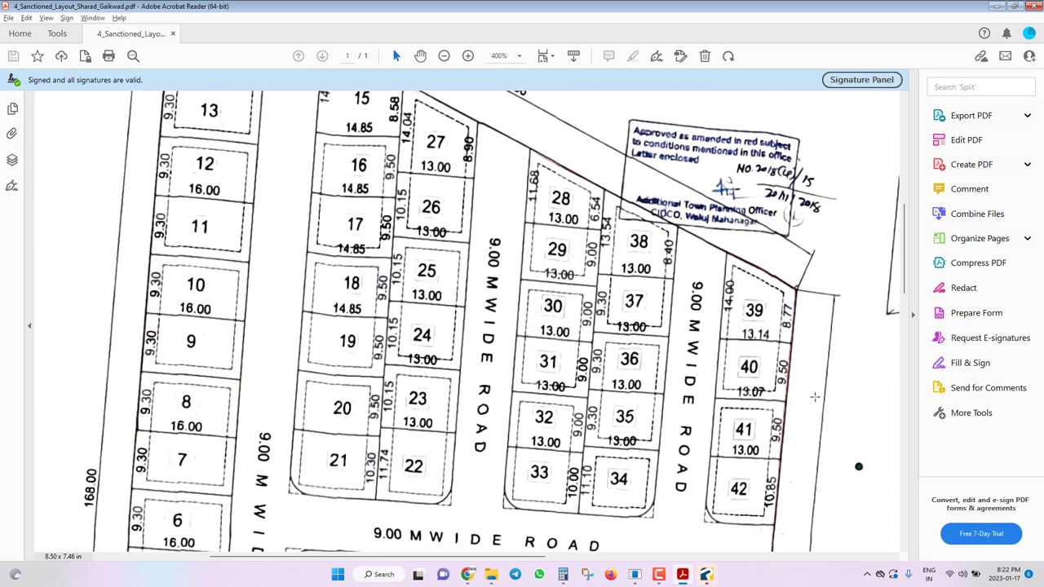
{"action": "scroll", "coordinate": [683, 312], "scroll_direction": "up", "scroll_amount": 3, "text": "ctrl"}
{"action": "scroll", "coordinate": [684, 312], "scroll_direction": "down", "scroll_amount": 1, "text": "ctrl"}
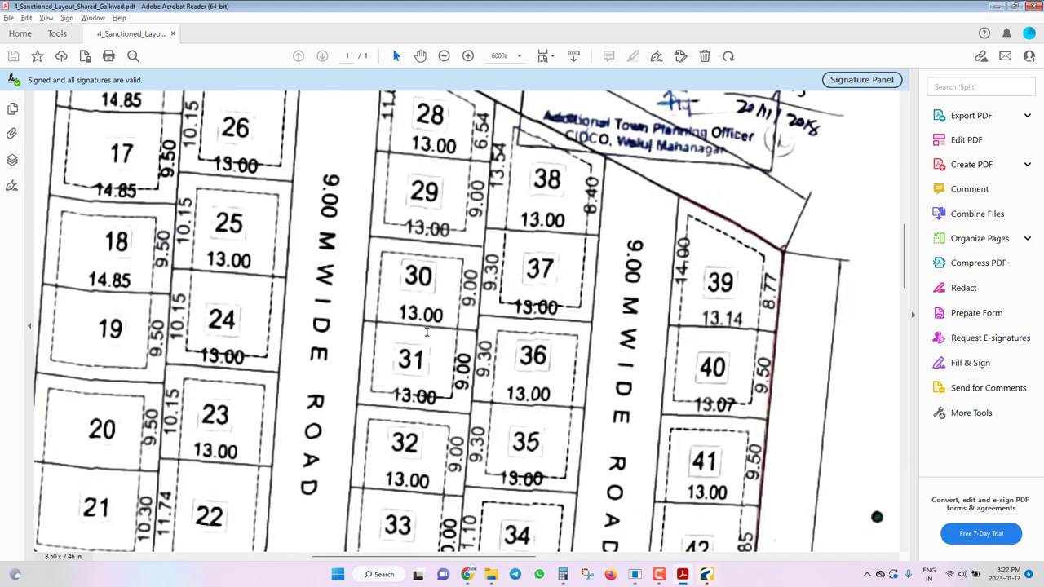
{"action": "scroll", "coordinate": [421, 359], "scroll_direction": "down", "scroll_amount": 1}
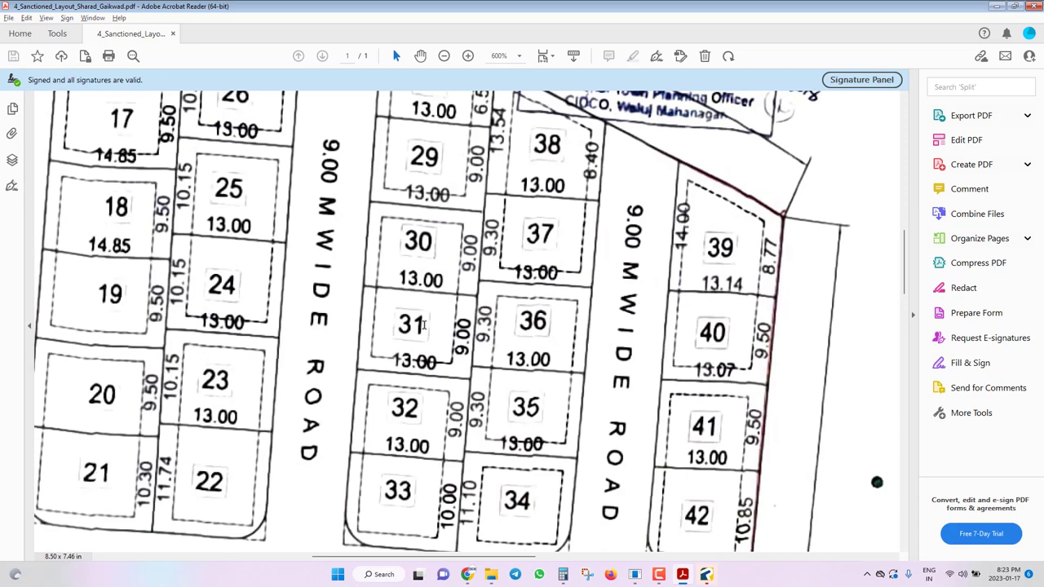
{"action": "scroll", "coordinate": [424, 326], "scroll_direction": "up", "scroll_amount": 1}
{"action": "scroll", "coordinate": [459, 323], "scroll_direction": "up", "scroll_amount": 1}
{"action": "scroll", "coordinate": [444, 359], "scroll_direction": "down", "scroll_amount": 4}
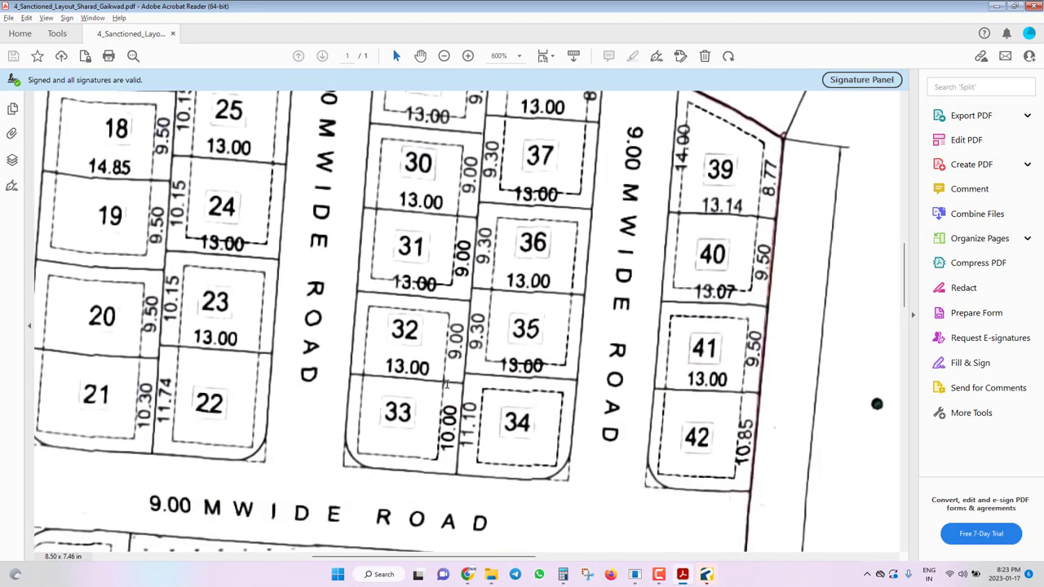
{"action": "scroll", "coordinate": [441, 384], "scroll_direction": "up", "scroll_amount": 2, "text": "ctrl"}
{"action": "scroll", "coordinate": [506, 343], "scroll_direction": "down", "scroll_amount": 1}
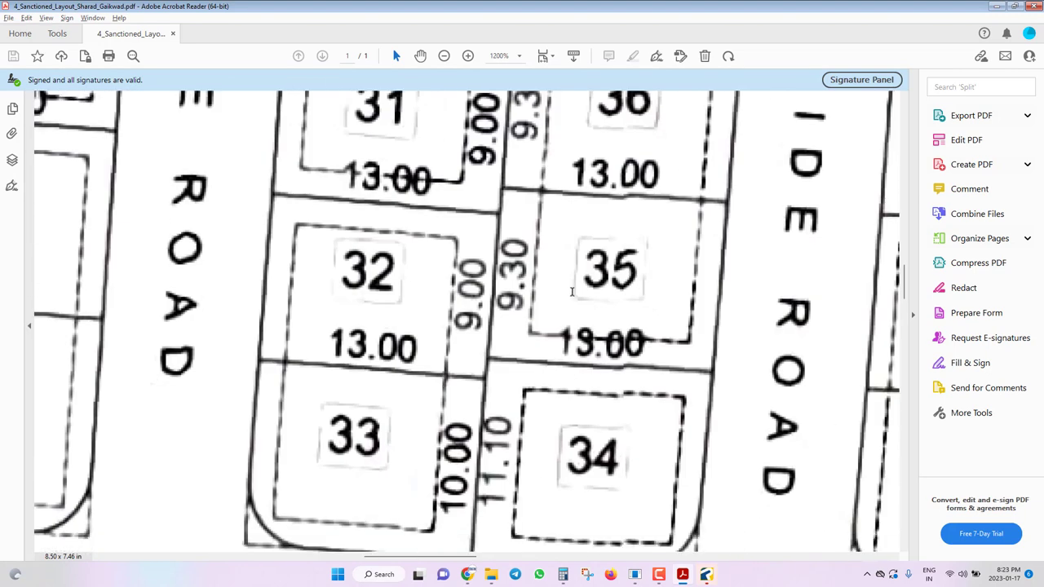
{"action": "scroll", "coordinate": [575, 298], "scroll_direction": "down", "scroll_amount": 2, "text": "ctrl"}
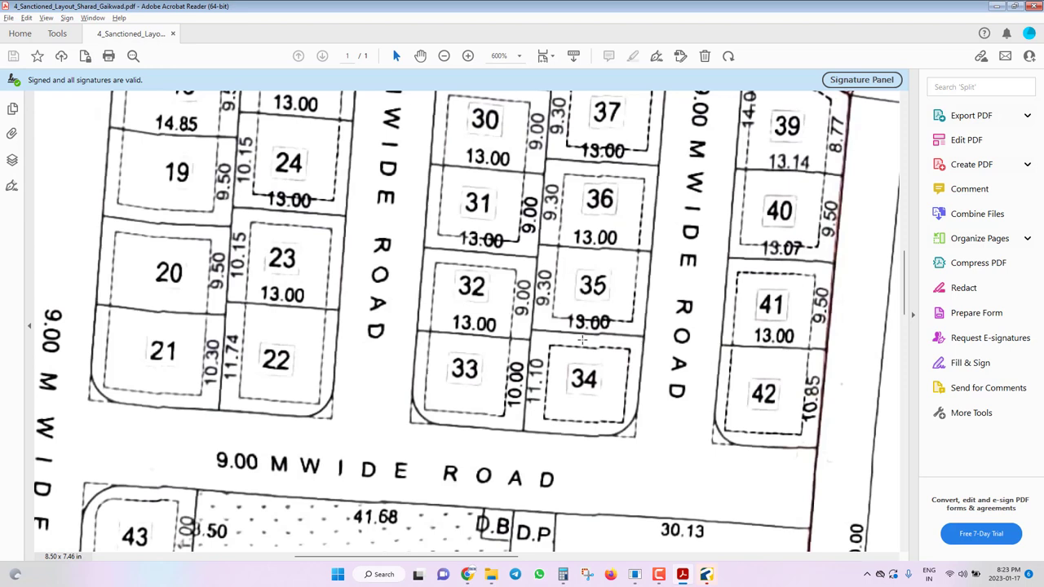
{"action": "scroll", "coordinate": [583, 340], "scroll_direction": "up", "scroll_amount": 1}
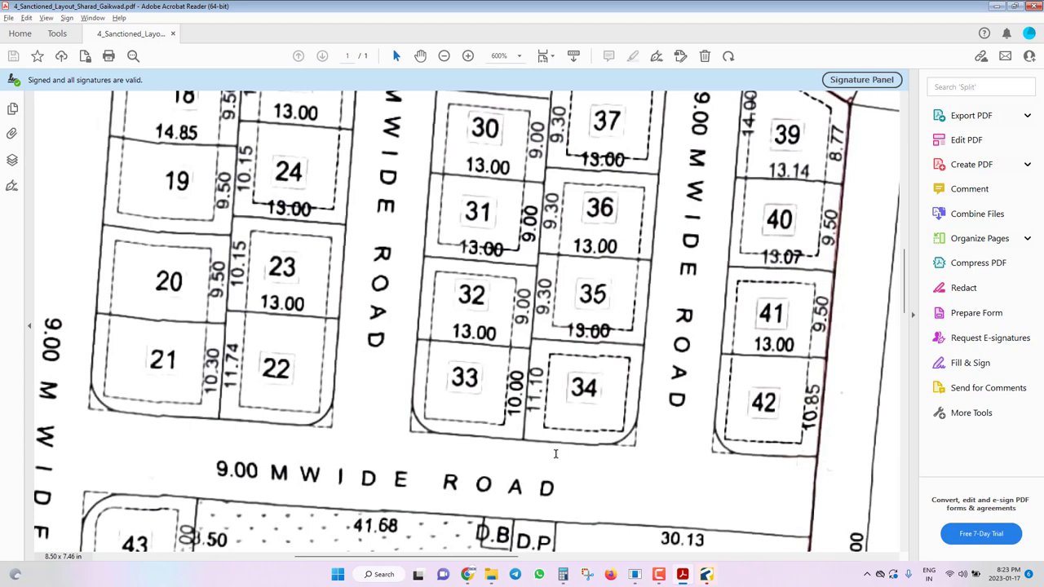
{"action": "scroll", "coordinate": [652, 290], "scroll_direction": "up", "scroll_amount": 2, "text": "ctrl"}
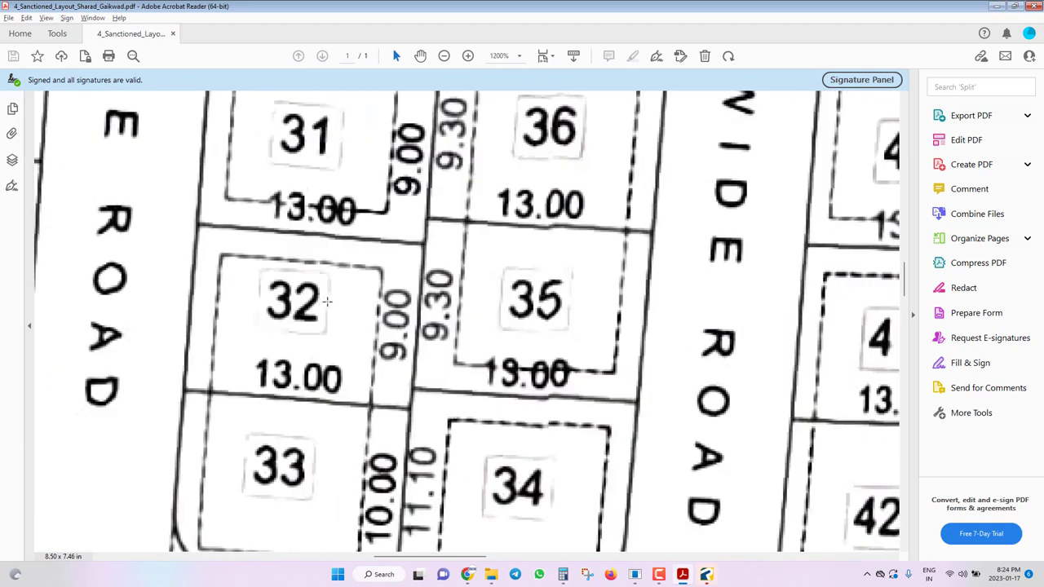
{"action": "scroll", "coordinate": [332, 305], "scroll_direction": "down", "scroll_amount": 1, "text": "ctrl"}
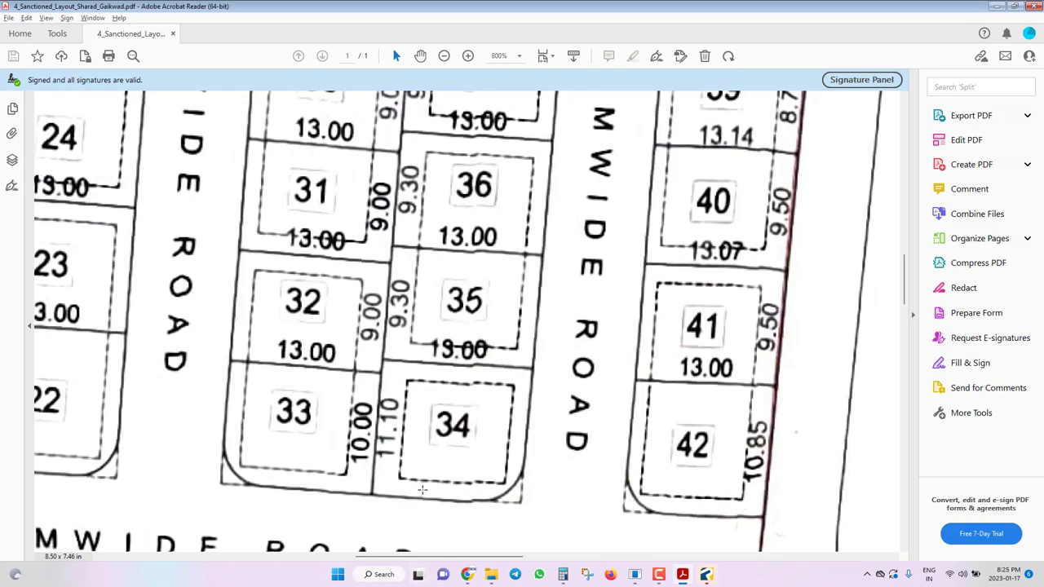
In TPCLIENT BPMS, open the validation drawing and start browsing for a file to import.
{"action": "left_click", "coordinate": [635, 574]}
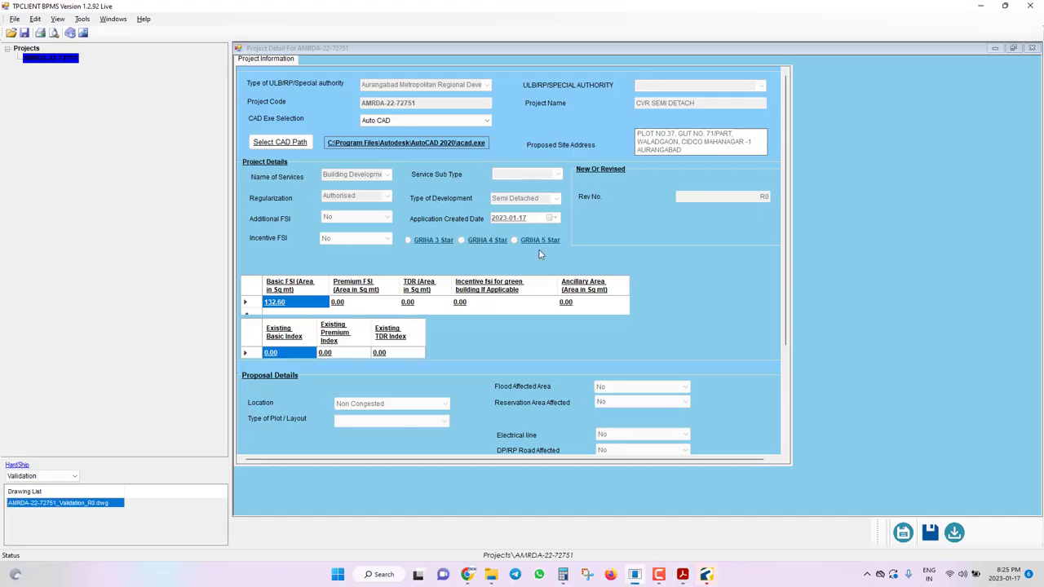
{"action": "double_click", "coordinate": [70, 504]}
{"action": "left_click", "coordinate": [655, 275]}
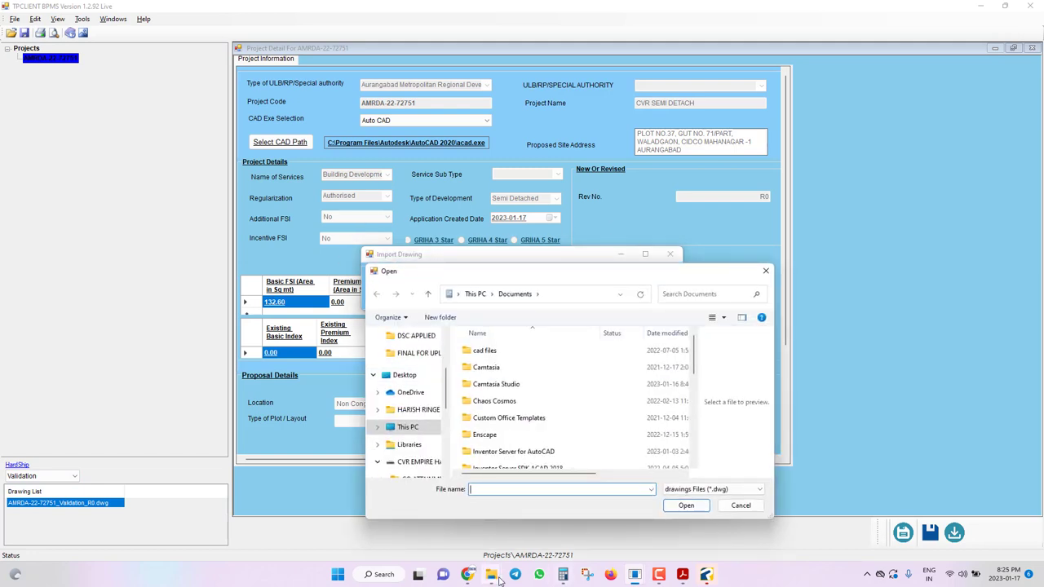
Copy the SEMI DETACH folder path from Explorer for the Open dialog.
{"action": "mouse_move", "coordinate": [500, 579]}
{"action": "left_click", "coordinate": [601, 513]}
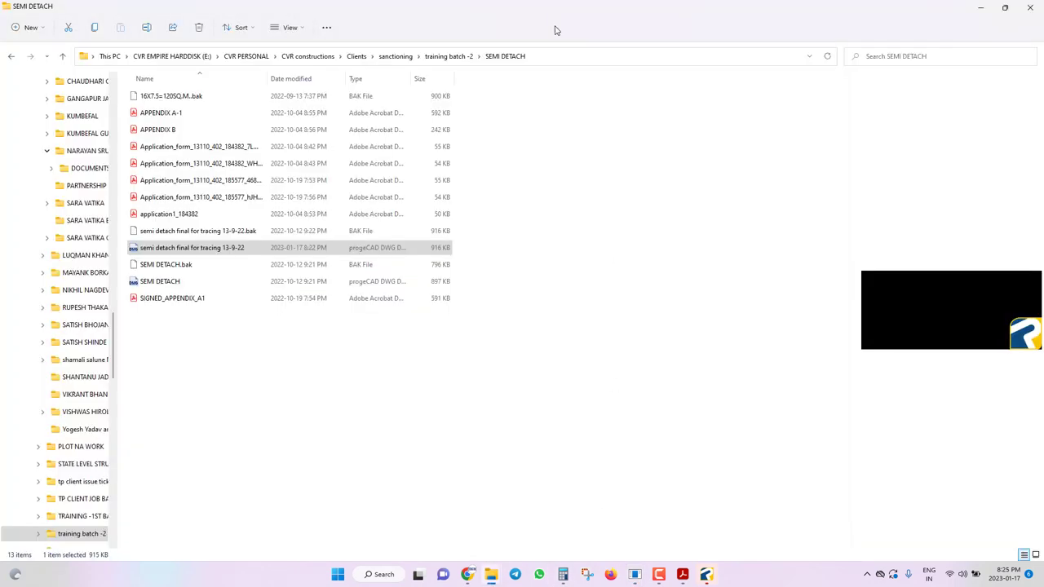
{"action": "left_click", "coordinate": [557, 59]}
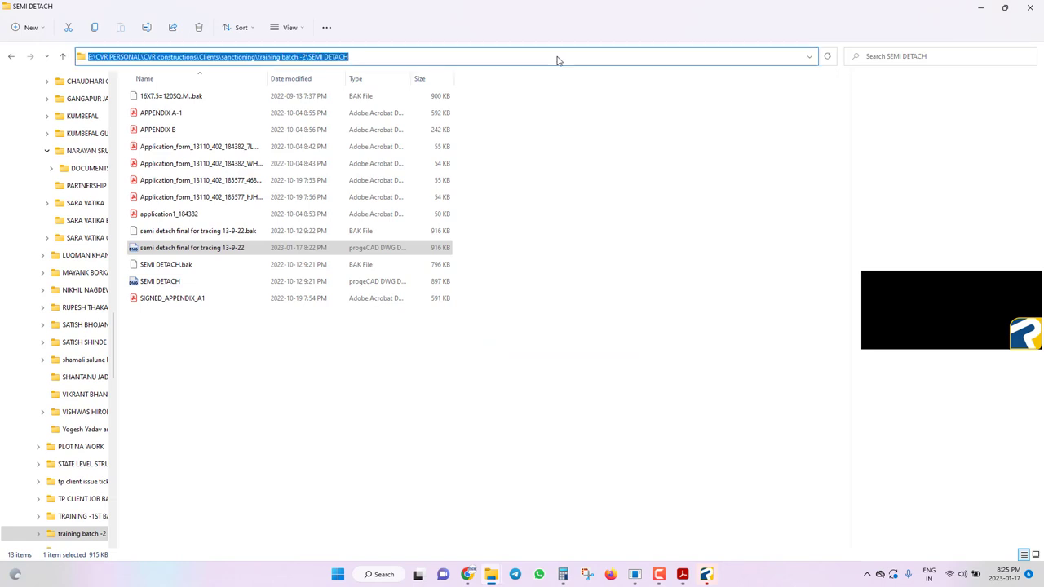
{"action": "key", "text": "alt+Tab"}
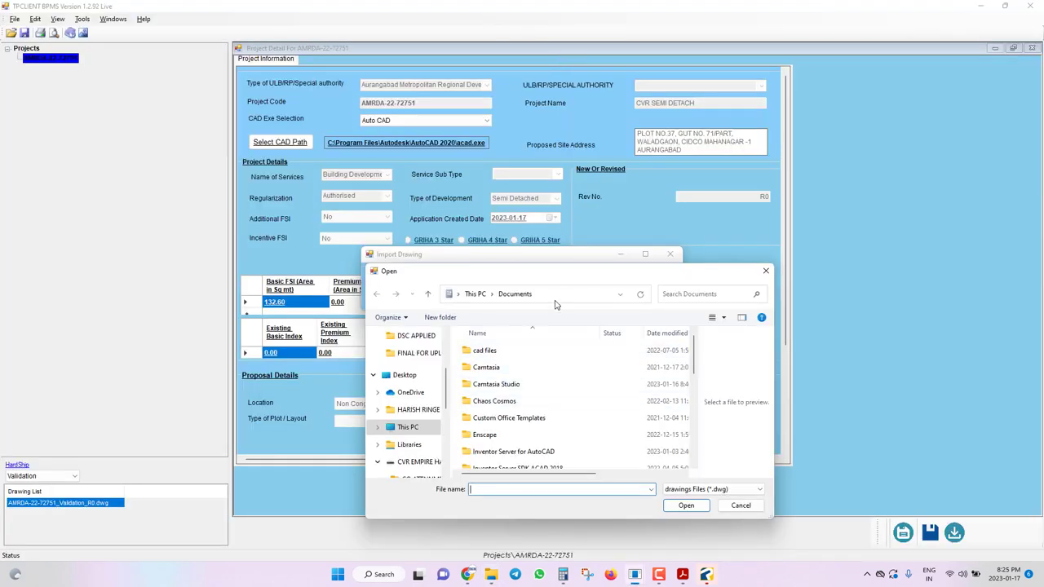
{"action": "left_click", "coordinate": [562, 291]}
{"action": "left_click", "coordinate": [562, 291]}
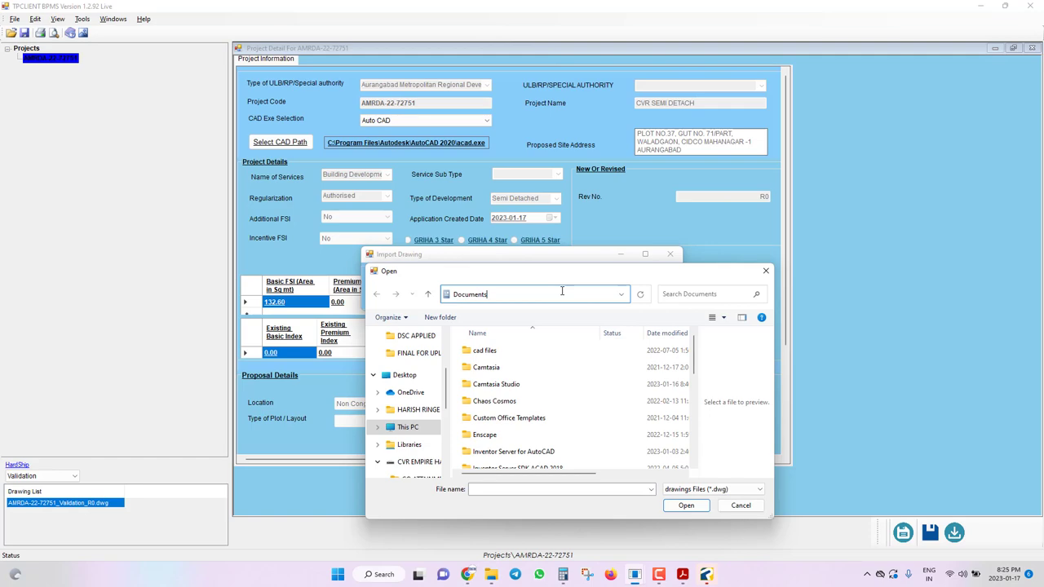
{"action": "key", "text": "alt+Tab"}
{"action": "left_click", "coordinate": [569, 59]}
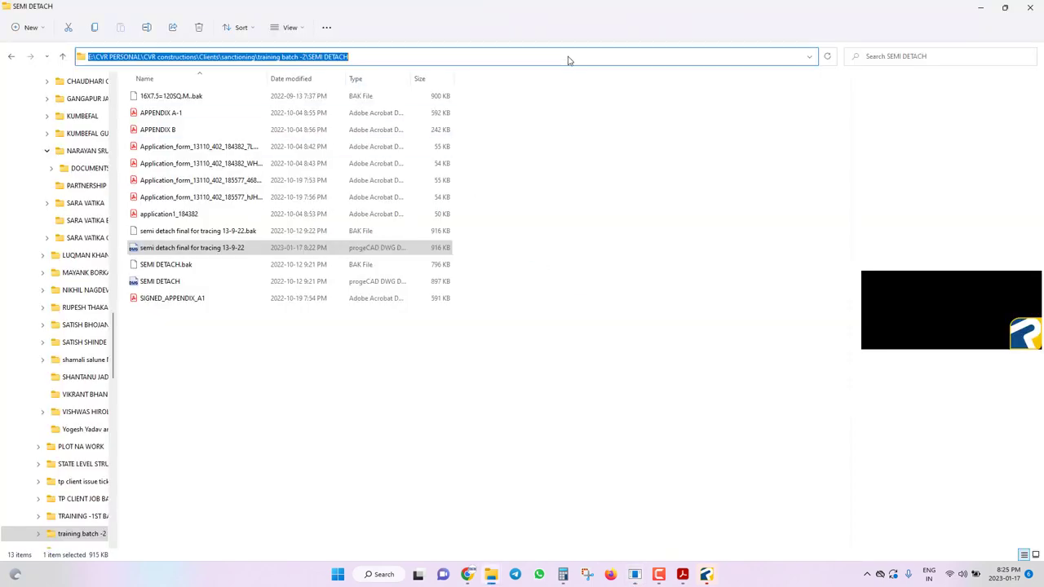
{"action": "key", "text": "alt+Tab"}
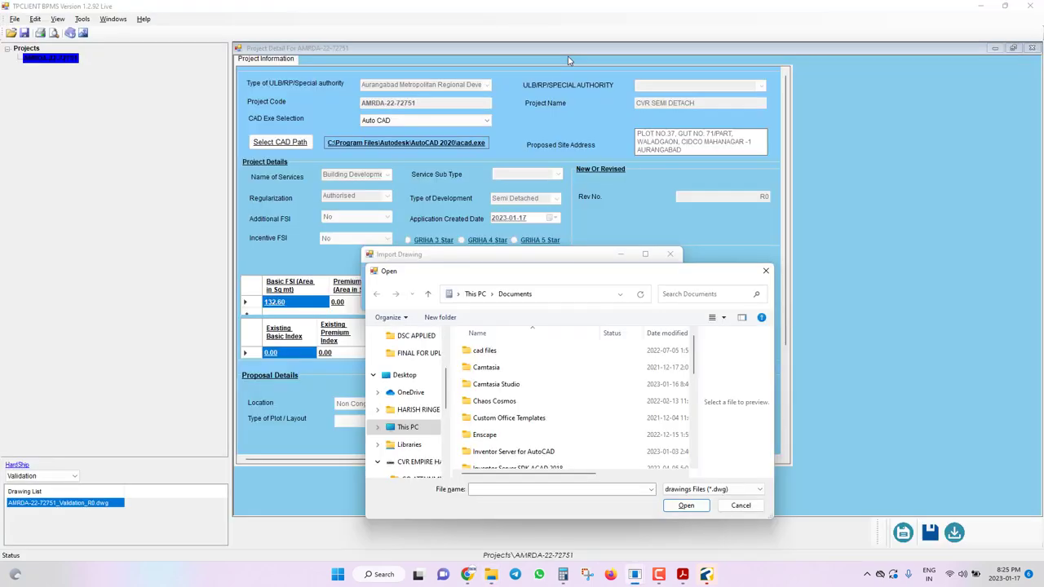
Import 'semi detach final for tracing 13-9-22' from the SEMI DETACH folder into the project.
{"action": "left_click", "coordinate": [550, 295]}
{"action": "key", "text": "ctrl+v"}
{"action": "key", "text": "Return"}
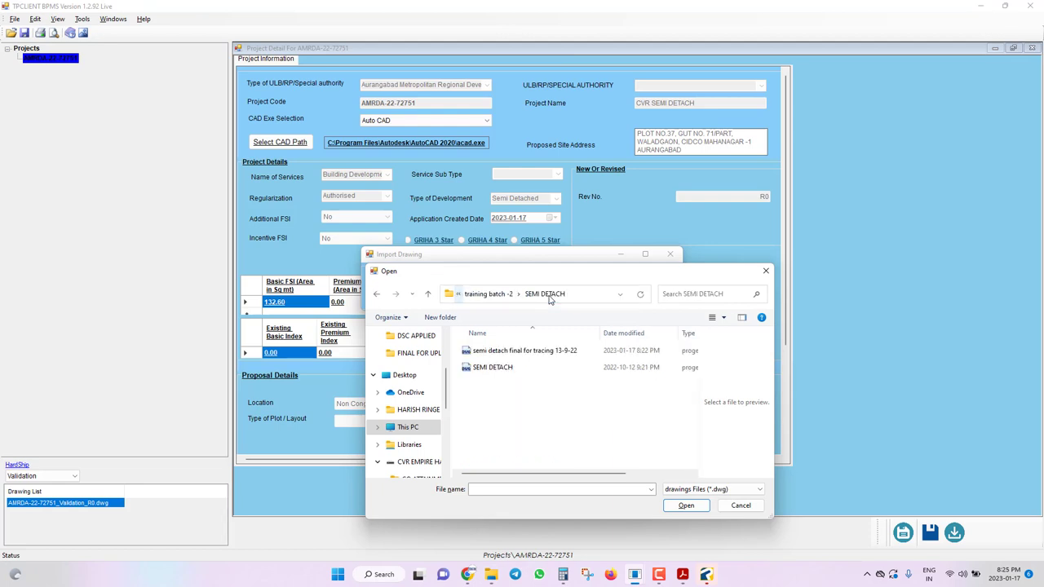
{"action": "left_click", "coordinate": [514, 351]}
{"action": "left_click", "coordinate": [683, 505]}
{"action": "left_click", "coordinate": [596, 298]}
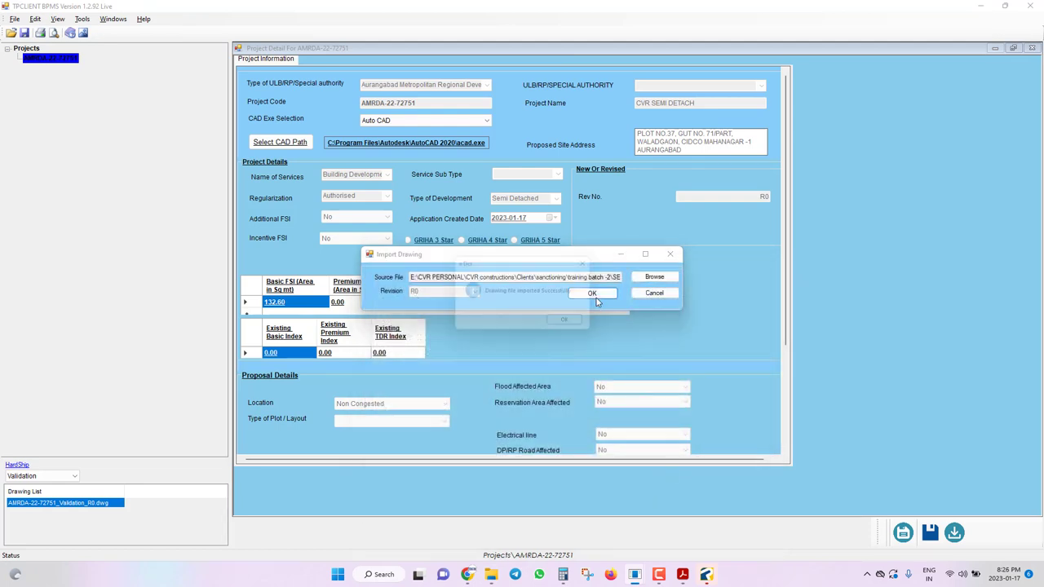
{"action": "left_click", "coordinate": [566, 324]}
{"action": "double_click", "coordinate": [94, 504]}
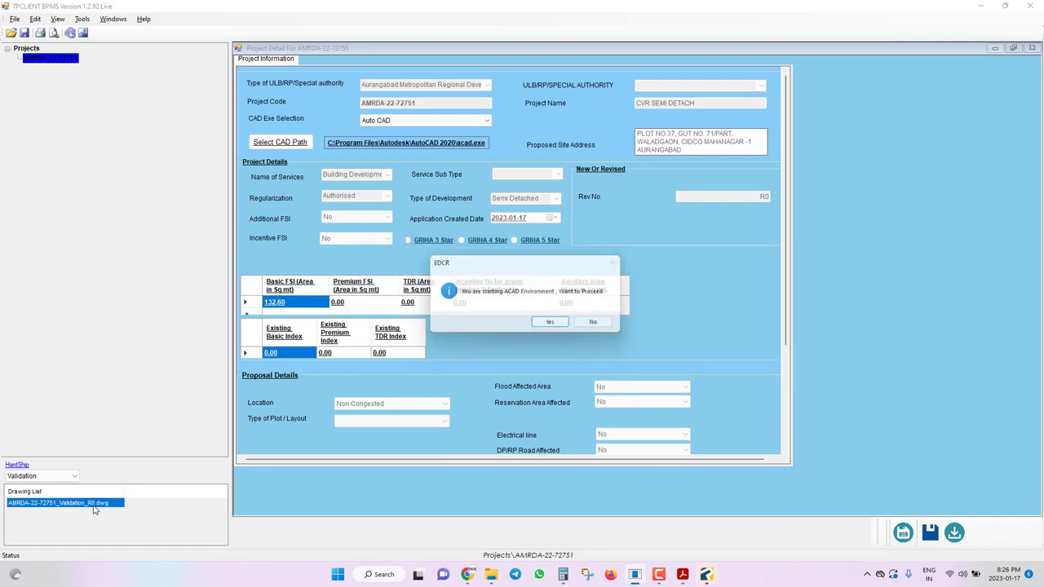
{"action": "left_click", "coordinate": [567, 331]}
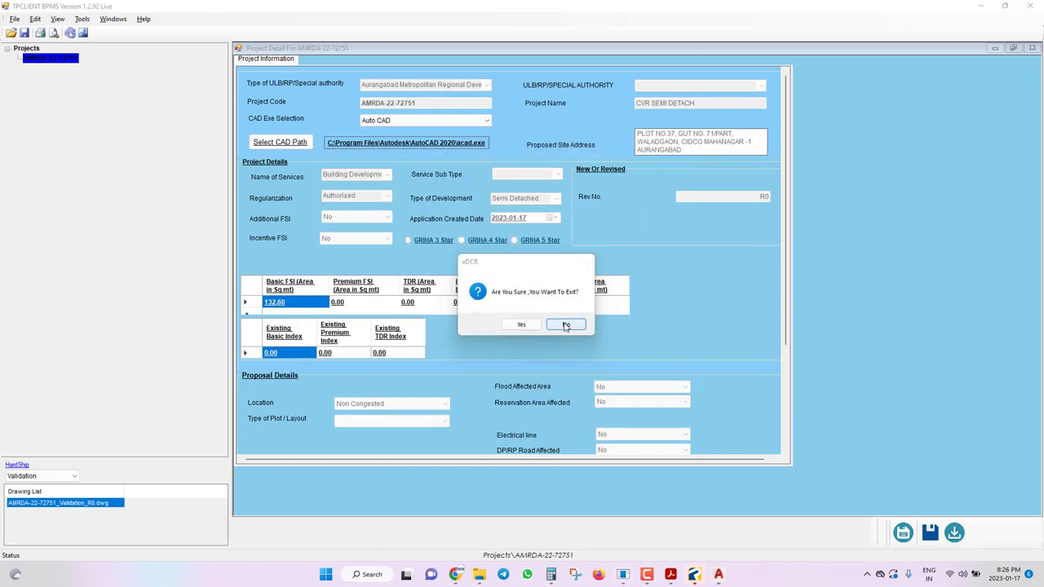
{"action": "left_click", "coordinate": [565, 325]}
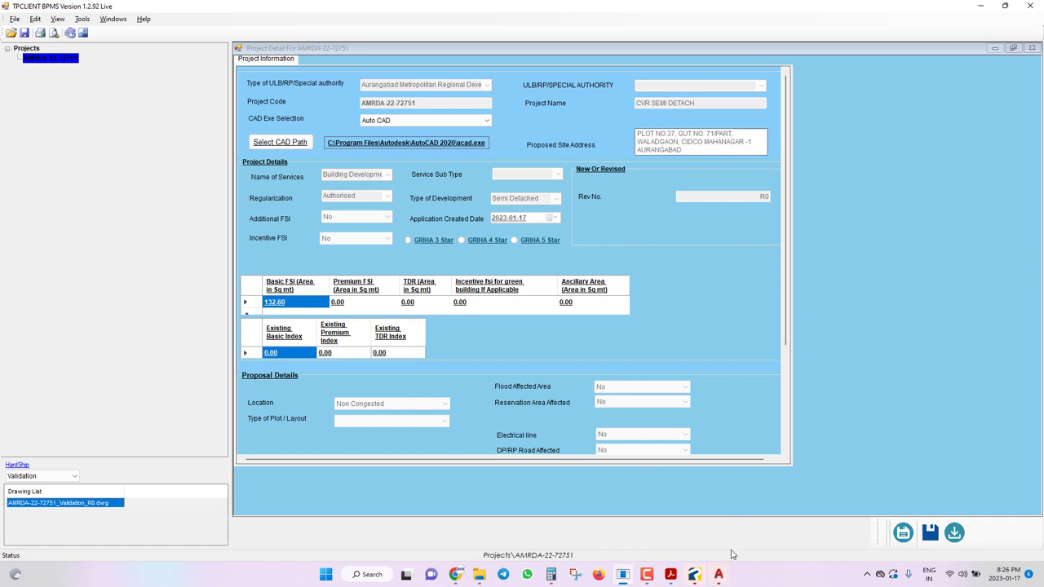
{"action": "left_click", "coordinate": [730, 579]}
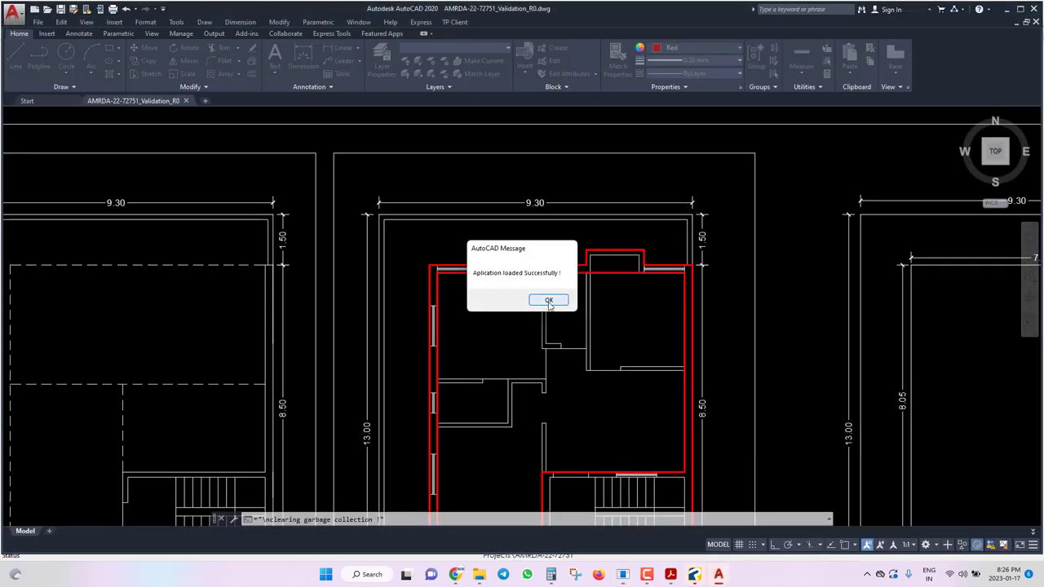
Dismiss the 'Aplication loaded Successfully' message and zoom around the floor plans, road and elevations.
{"action": "left_click", "coordinate": [548, 300]}
{"action": "scroll", "coordinate": [576, 243], "scroll_direction": "down", "scroll_amount": 5}
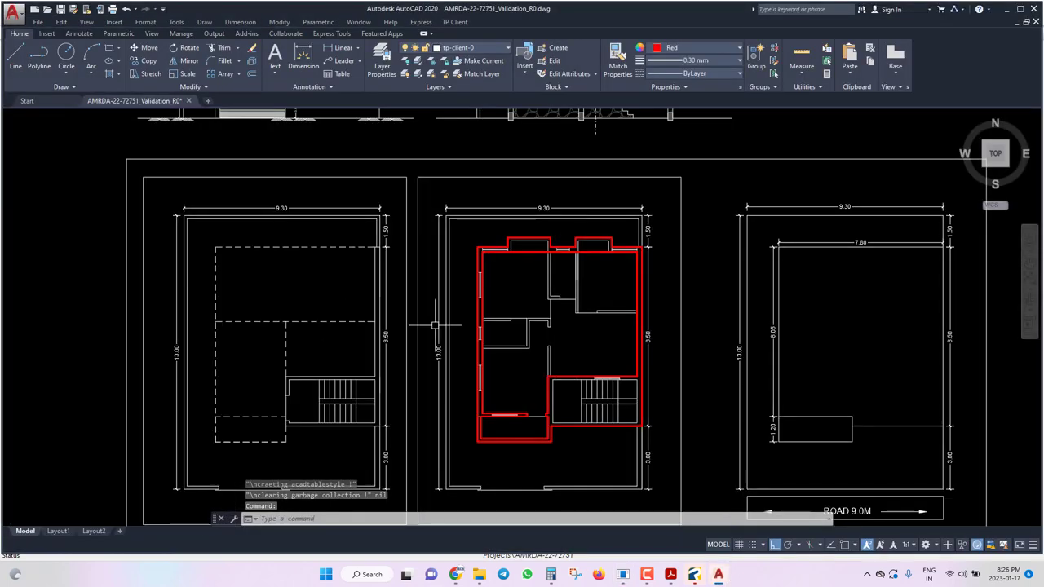
{"action": "scroll", "coordinate": [567, 229], "scroll_direction": "down", "scroll_amount": 4}
{"action": "scroll", "coordinate": [562, 245], "scroll_direction": "up", "scroll_amount": 6}
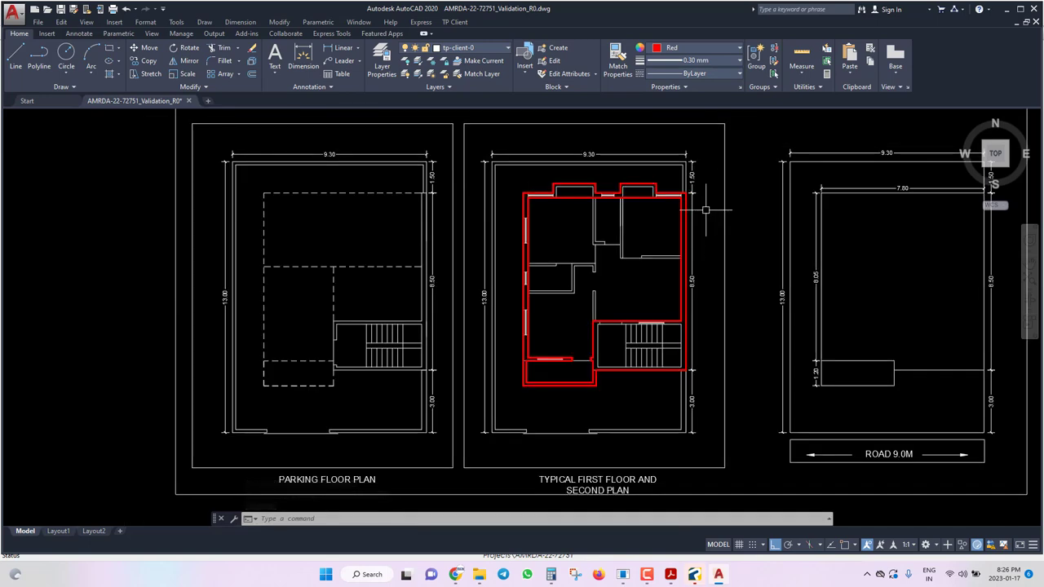
{"action": "scroll", "coordinate": [580, 365], "scroll_direction": "up", "scroll_amount": 5}
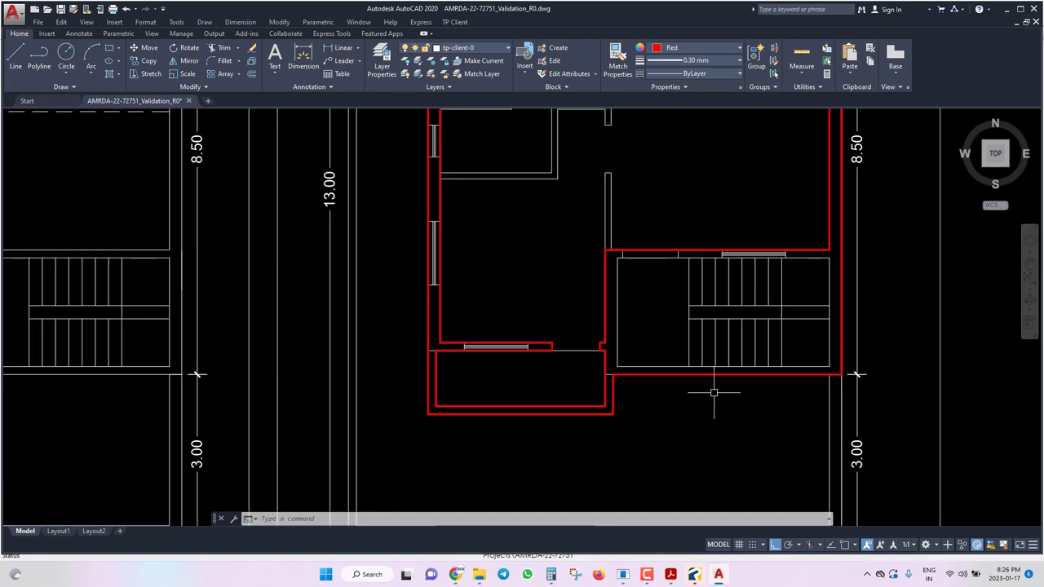
{"action": "scroll", "coordinate": [624, 391], "scroll_direction": "up", "scroll_amount": 2}
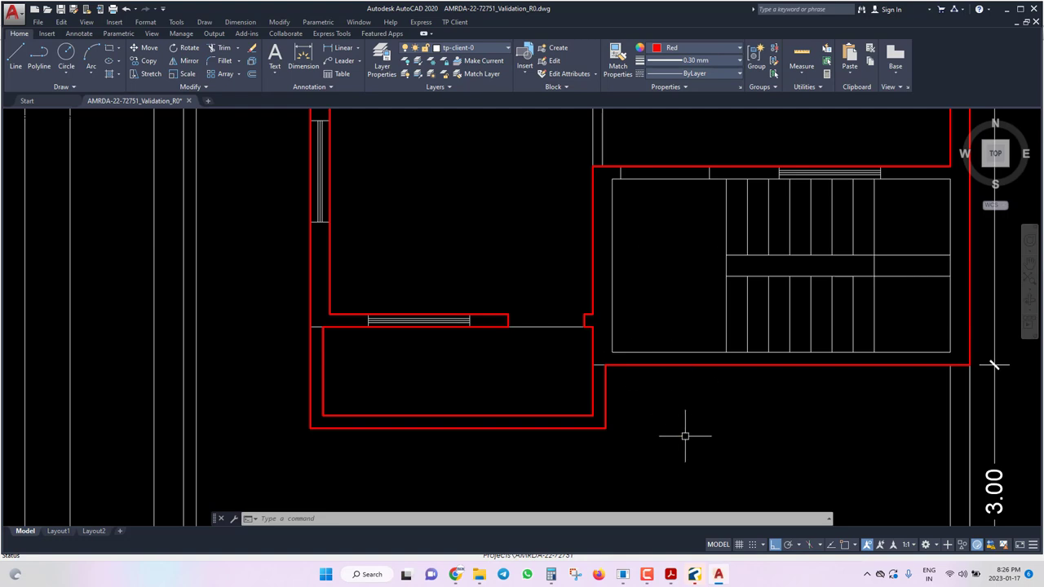
{"action": "scroll", "coordinate": [687, 448], "scroll_direction": "down", "scroll_amount": 2}
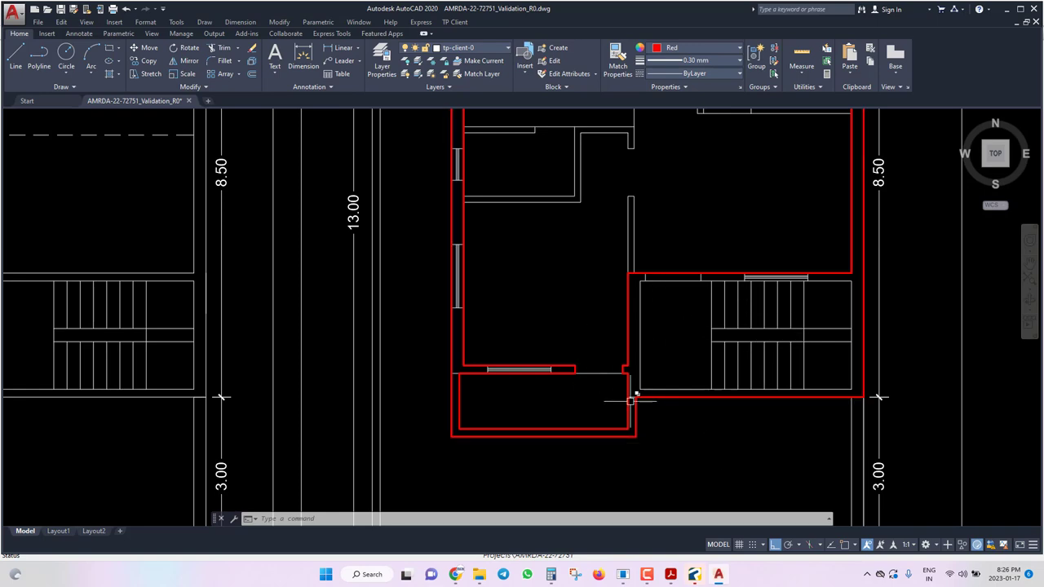
{"action": "scroll", "coordinate": [631, 400], "scroll_direction": "down", "scroll_amount": 10}
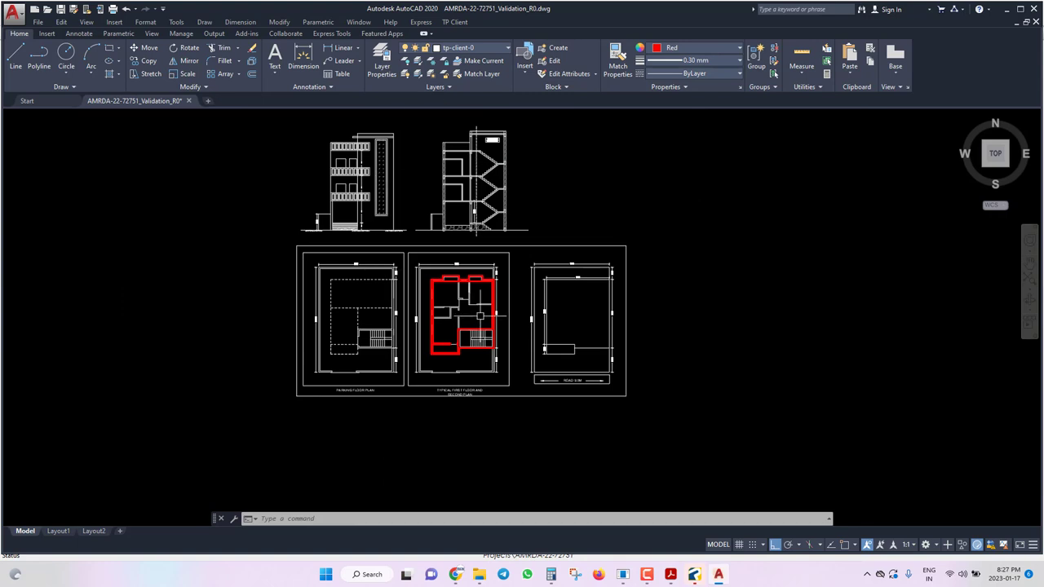
{"action": "key", "text": "ctrl+s"}
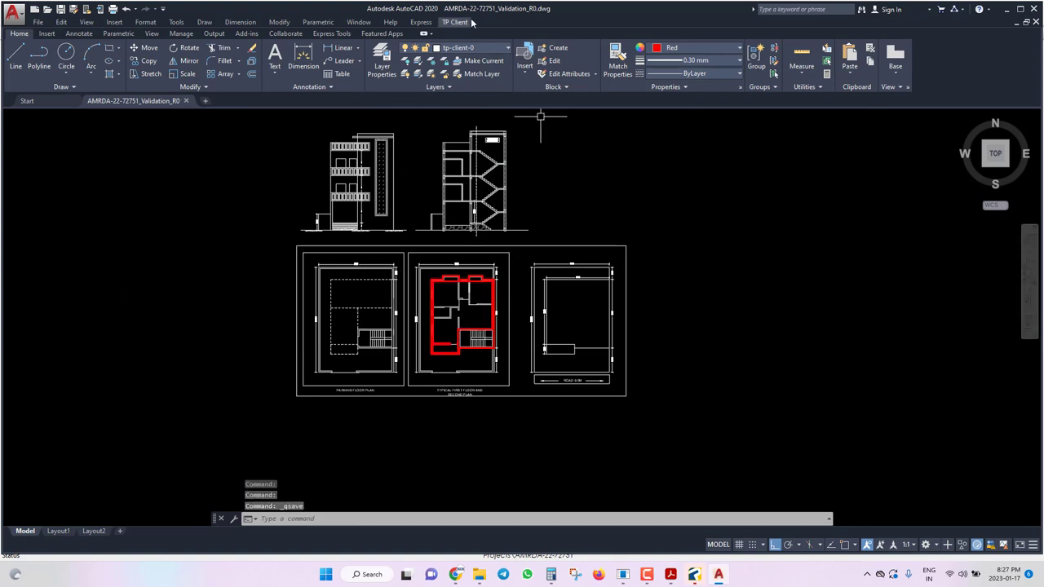
{"action": "left_click", "coordinate": [454, 22]}
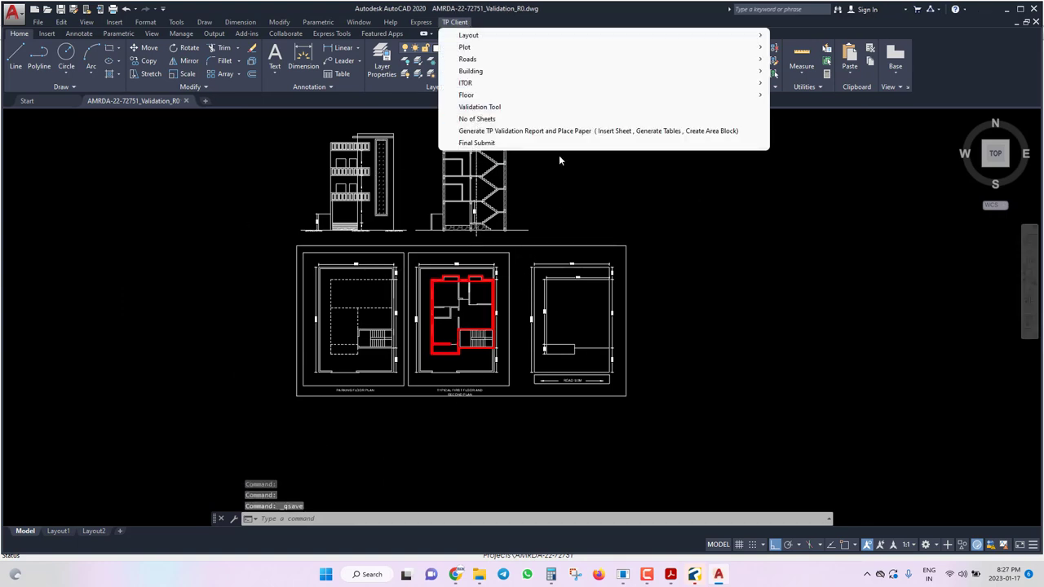
{"action": "left_click", "coordinate": [700, 239]}
{"action": "left_click", "coordinate": [643, 382]}
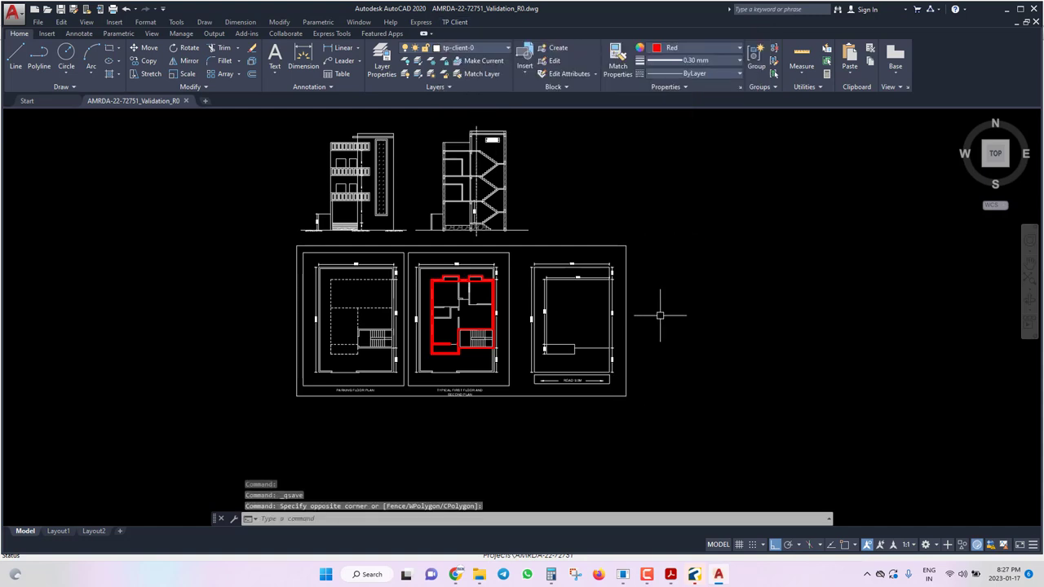
{"action": "scroll", "coordinate": [337, 337], "scroll_direction": "up", "scroll_amount": 6}
{"action": "scroll", "coordinate": [315, 326], "scroll_direction": "down", "scroll_amount": 4}
{"action": "scroll", "coordinate": [315, 327], "scroll_direction": "up", "scroll_amount": 1}
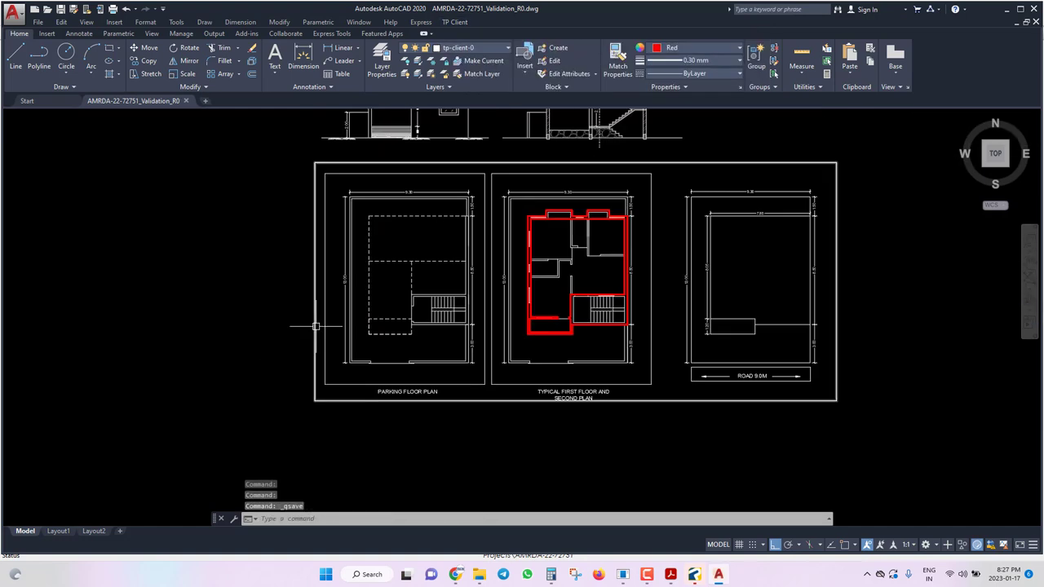
{"action": "left_click", "coordinate": [121, 298]}
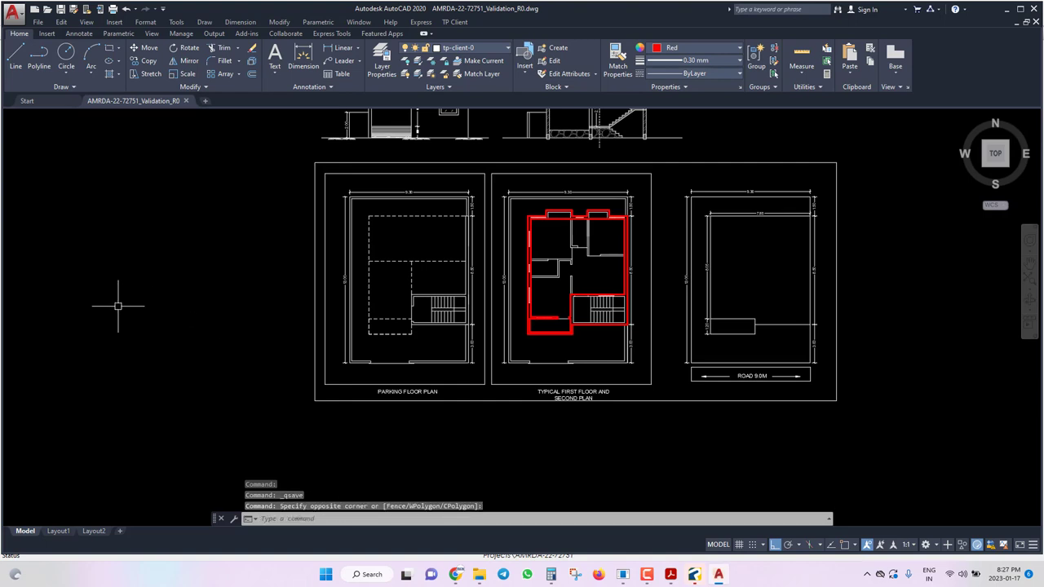
{"action": "scroll", "coordinate": [145, 333], "scroll_direction": "down", "scroll_amount": 2}
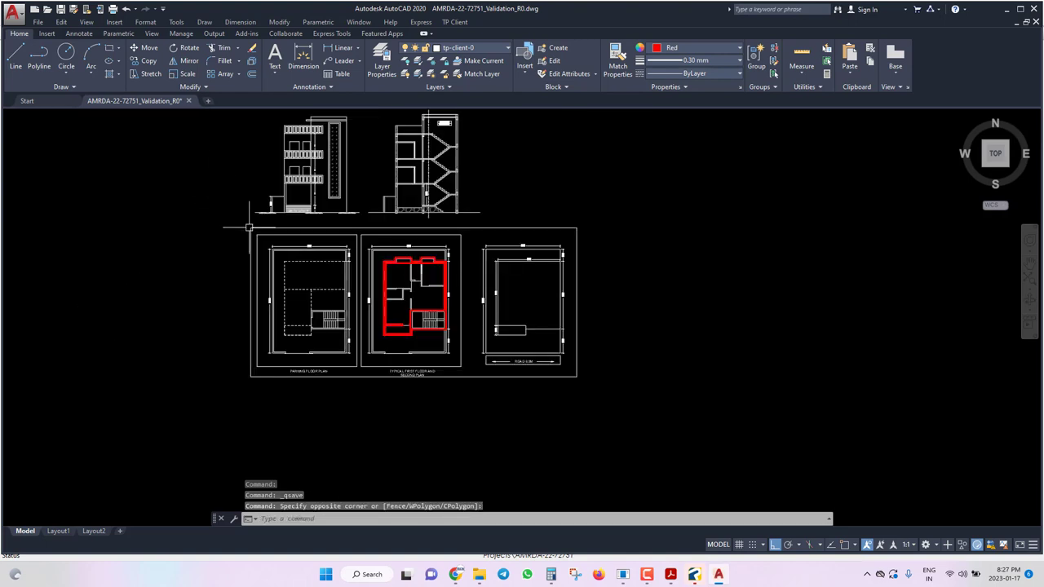
{"action": "scroll", "coordinate": [458, 324], "scroll_direction": "down", "scroll_amount": 2}
{"action": "scroll", "coordinate": [479, 393], "scroll_direction": "up", "scroll_amount": 2}
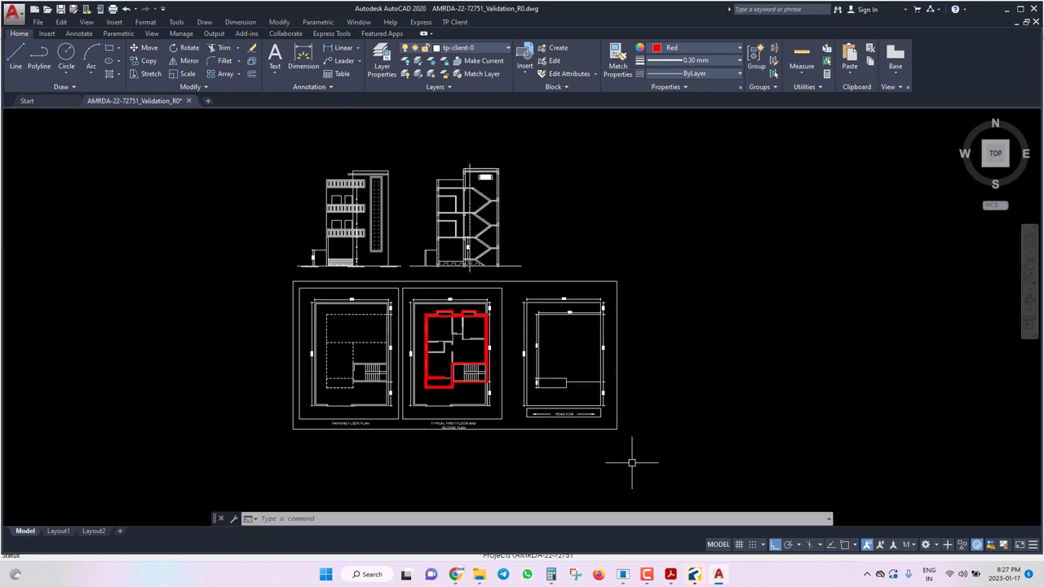
{"action": "left_click", "coordinate": [711, 480]}
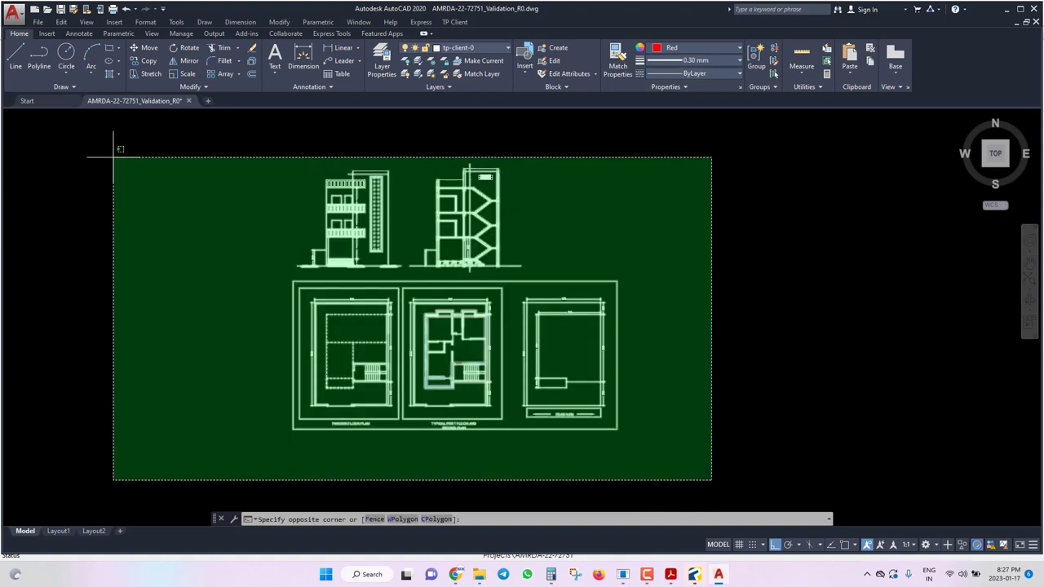
{"action": "left_click", "coordinate": [117, 151]}
{"action": "left_click", "coordinate": [473, 47]}
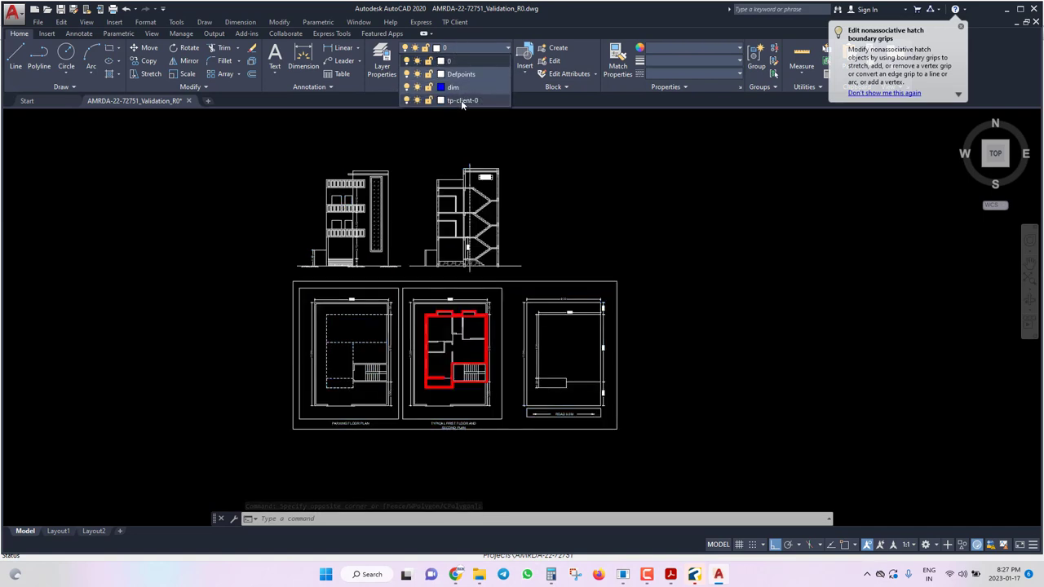
{"action": "left_click", "coordinate": [464, 98]}
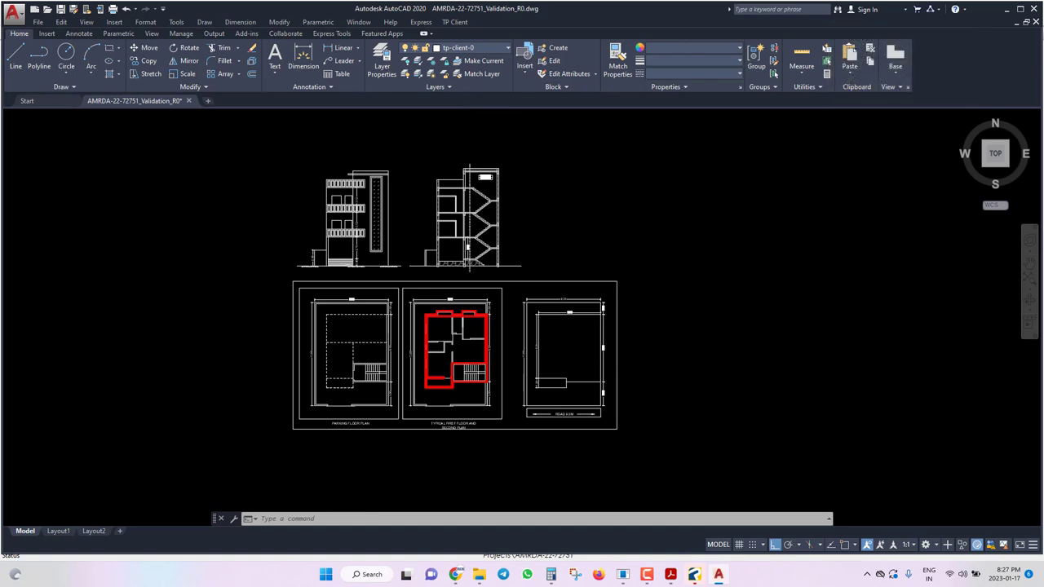
{"action": "key", "text": "ctrl+a"}
{"action": "left_click", "coordinate": [718, 210]}
{"action": "left_click", "coordinate": [685, 368]}
{"action": "key", "text": "Escape"}
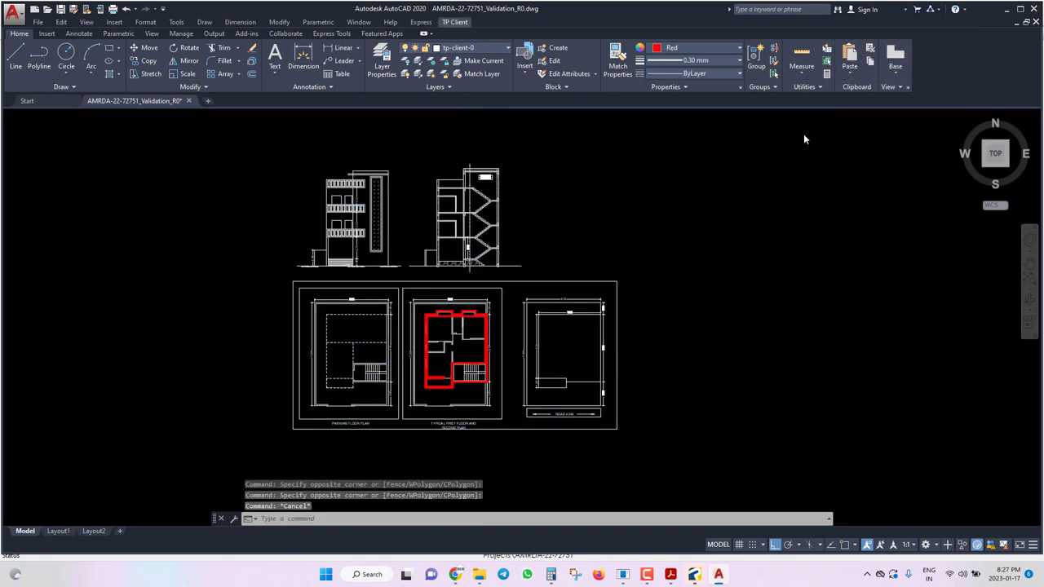
{"action": "left_click", "coordinate": [806, 122]}
{"action": "left_click", "coordinate": [230, 469]}
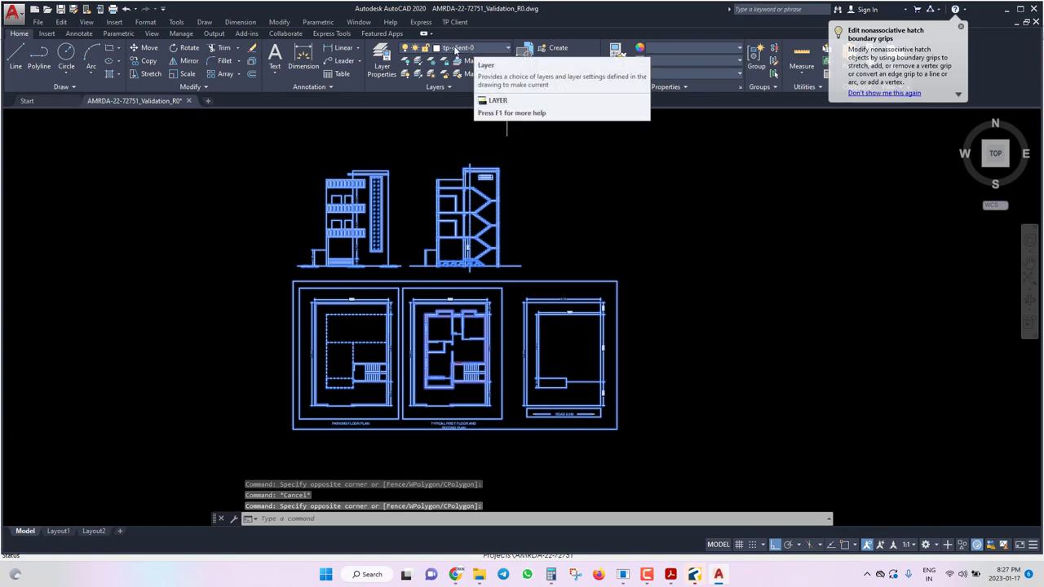
{"action": "key", "text": "Escape"}
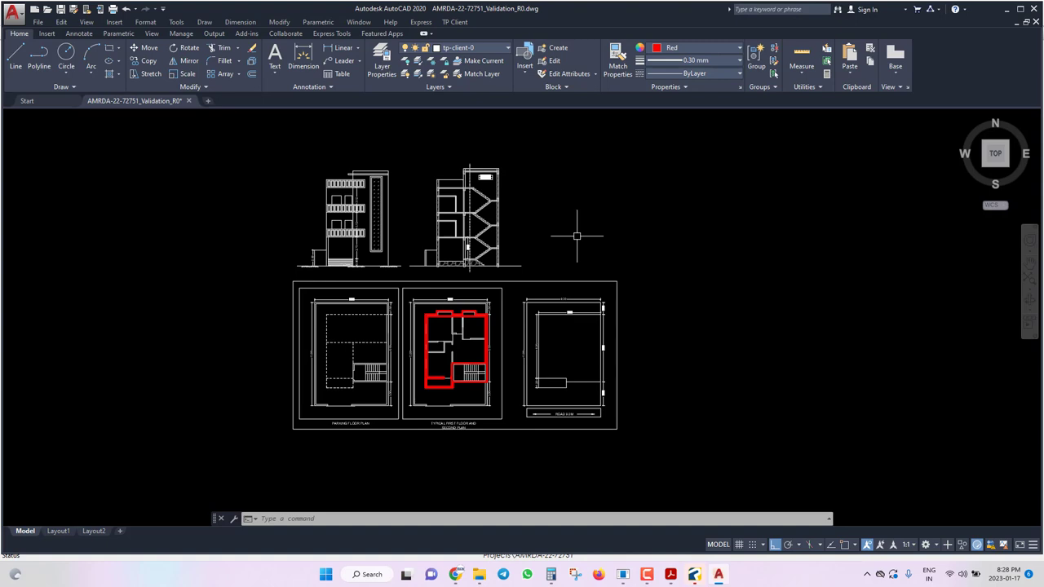
Enable Endpoint, Extension, Midpoint, Intersection and Perpendicular object snaps via the OS settings.
{"action": "type", "text": "os"}
{"action": "key", "text": "Return"}
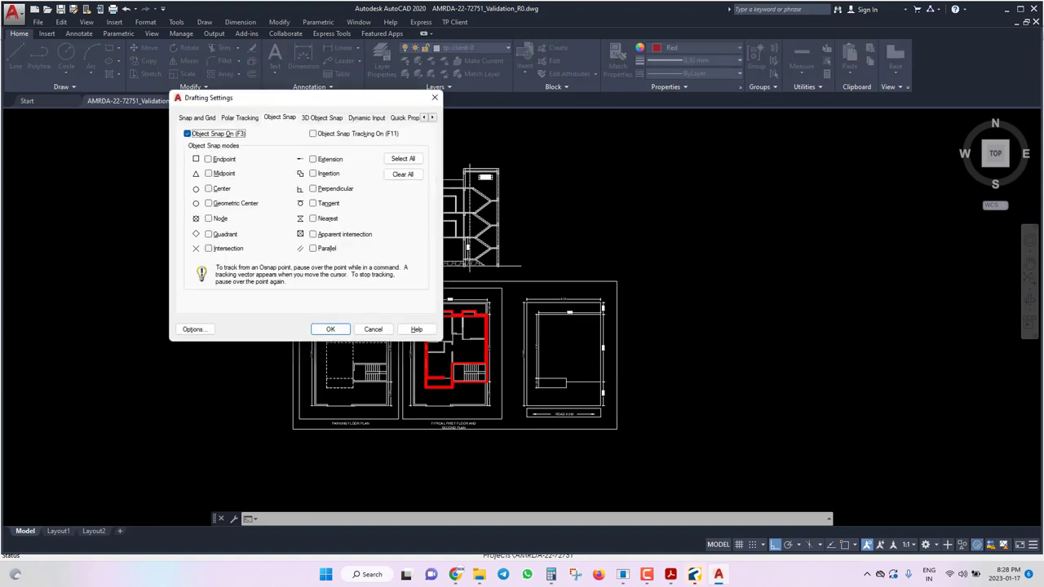
{"action": "left_click", "coordinate": [208, 159]}
{"action": "left_click", "coordinate": [312, 159]}
{"action": "left_click", "coordinate": [208, 174]}
{"action": "left_click", "coordinate": [208, 248]}
{"action": "left_click", "coordinate": [313, 188]}
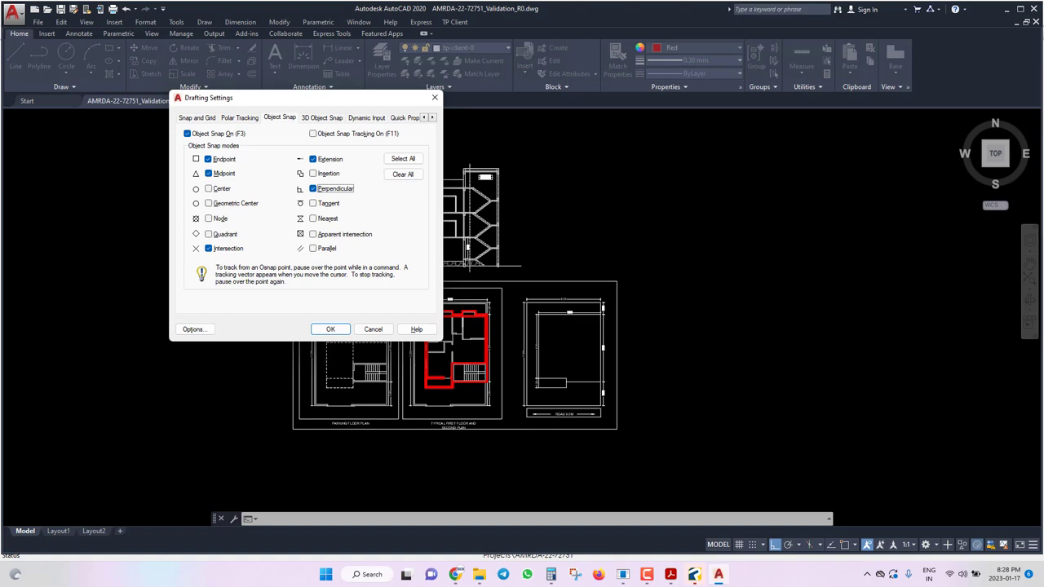
{"action": "key", "text": "Return"}
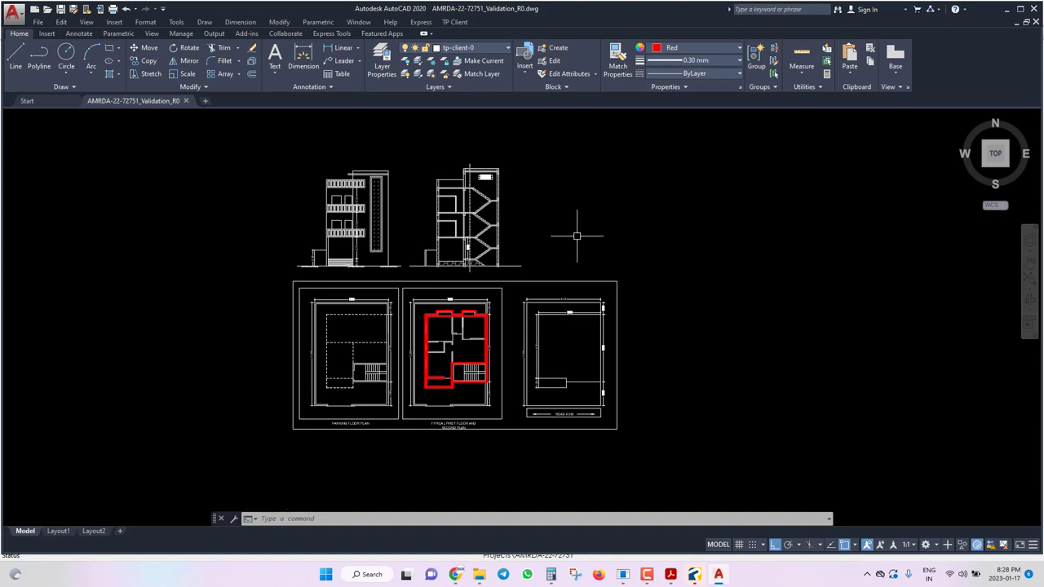
Mark a rectangular building boundary enclosing all three floor plans.
{"action": "left_click", "coordinate": [458, 21]}
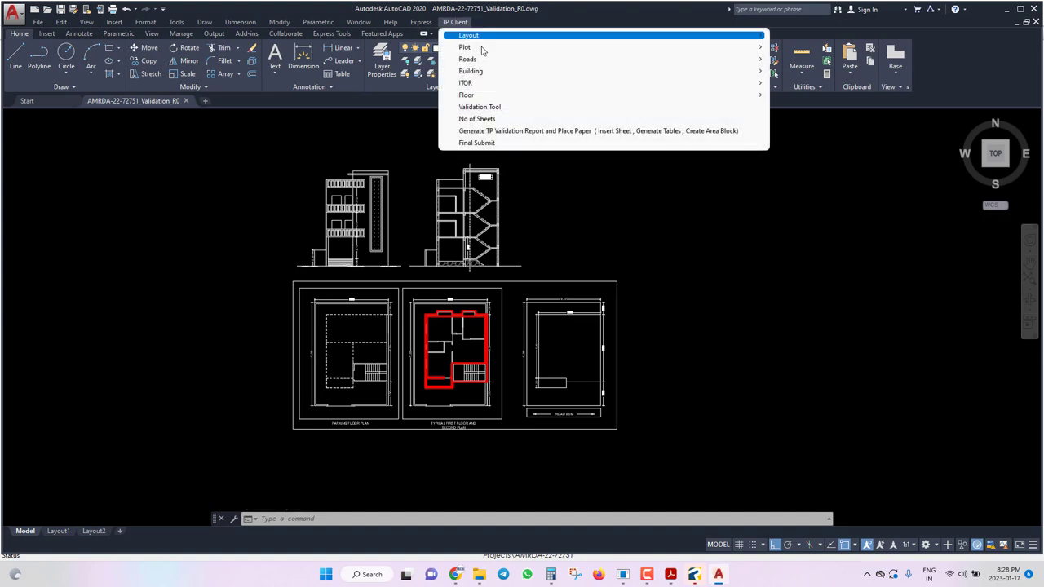
{"action": "mouse_move", "coordinate": [487, 72]}
{"action": "left_click", "coordinate": [844, 73]}
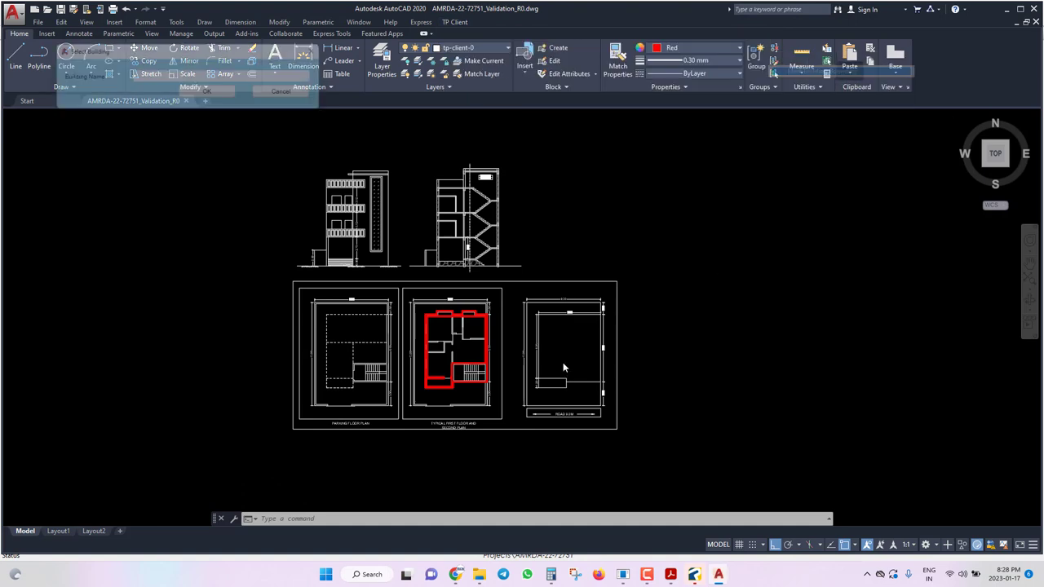
{"action": "left_click", "coordinate": [203, 95]}
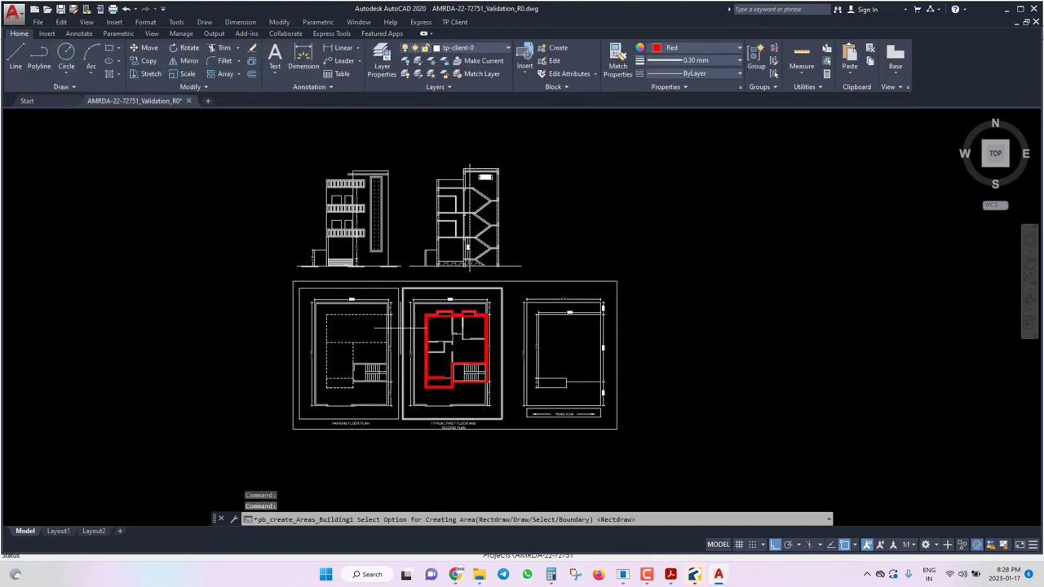
{"action": "type", "text": "r"}
{"action": "key", "text": "Return"}
{"action": "left_click", "coordinate": [293, 282]}
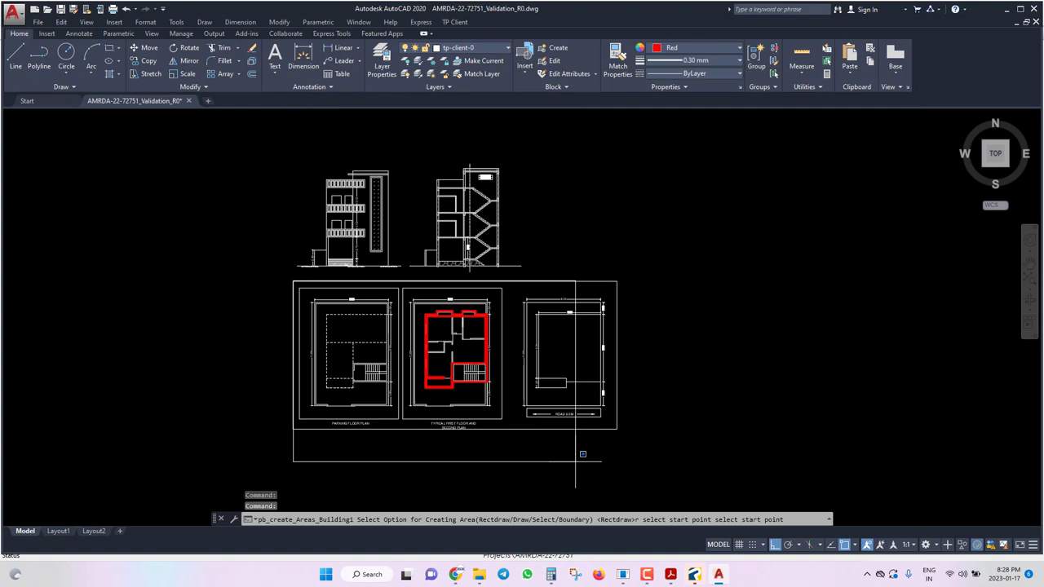
{"action": "left_click", "coordinate": [618, 429]}
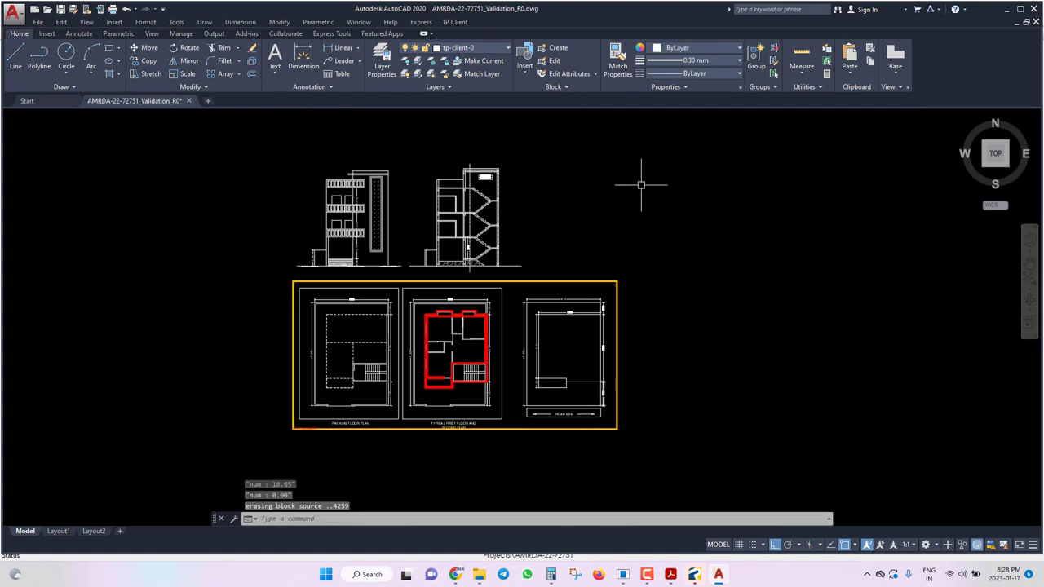
Set the building boundary's lineweight to ByLayer and save the drawing.
{"action": "left_click", "coordinate": [699, 74]}
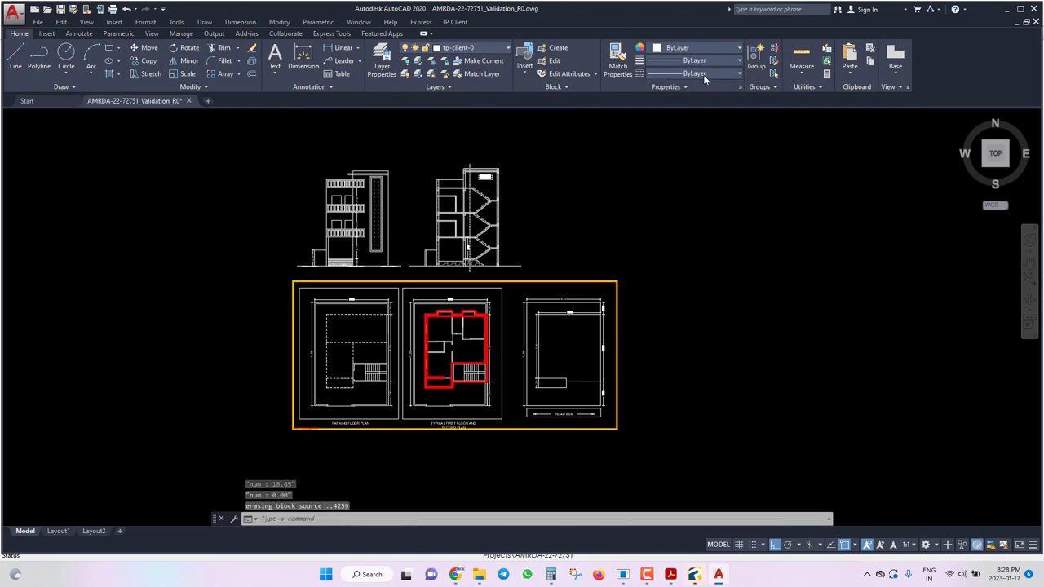
{"action": "key", "text": "ctrl+s"}
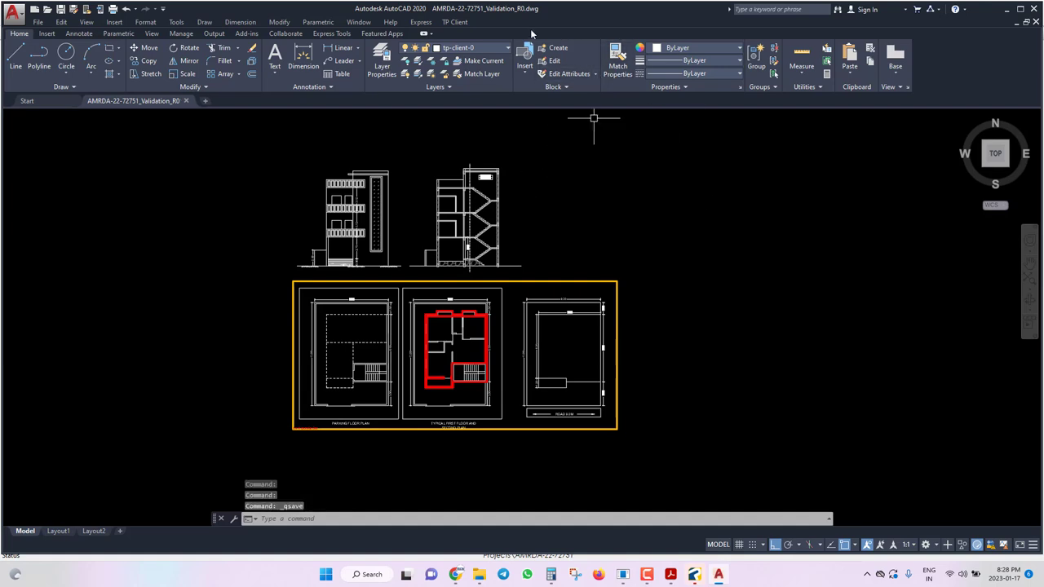
{"action": "left_click", "coordinate": [557, 282]}
{"action": "left_click", "coordinate": [628, 319]}
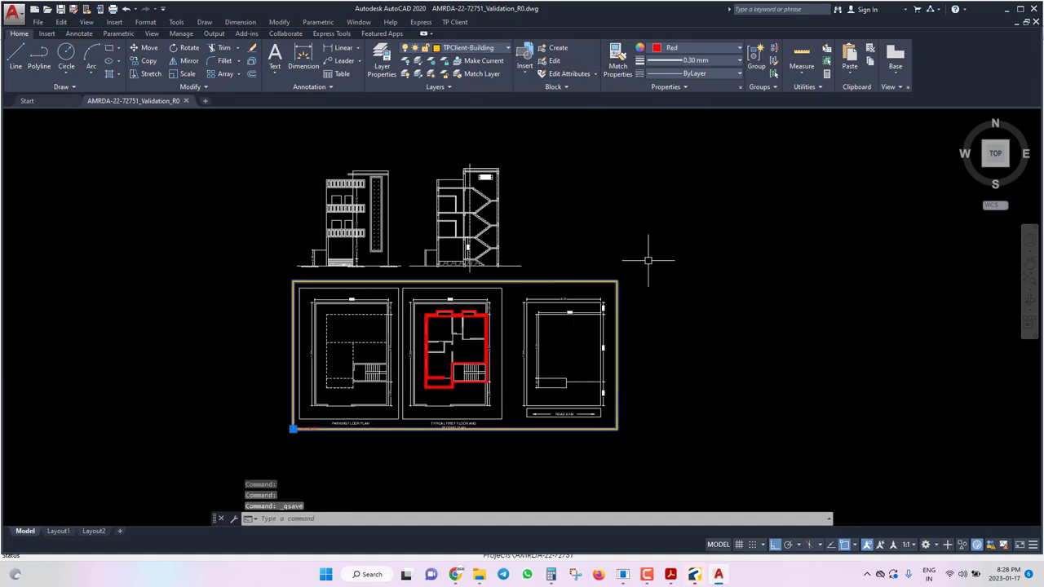
{"action": "left_click", "coordinate": [680, 57]}
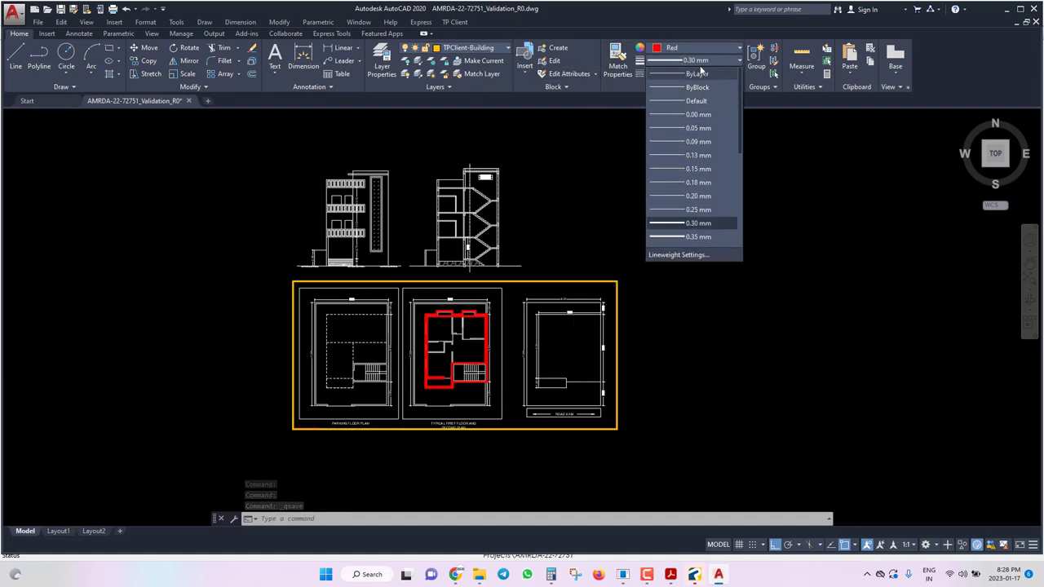
{"action": "left_click", "coordinate": [697, 73]}
{"action": "key", "text": "Escape"}
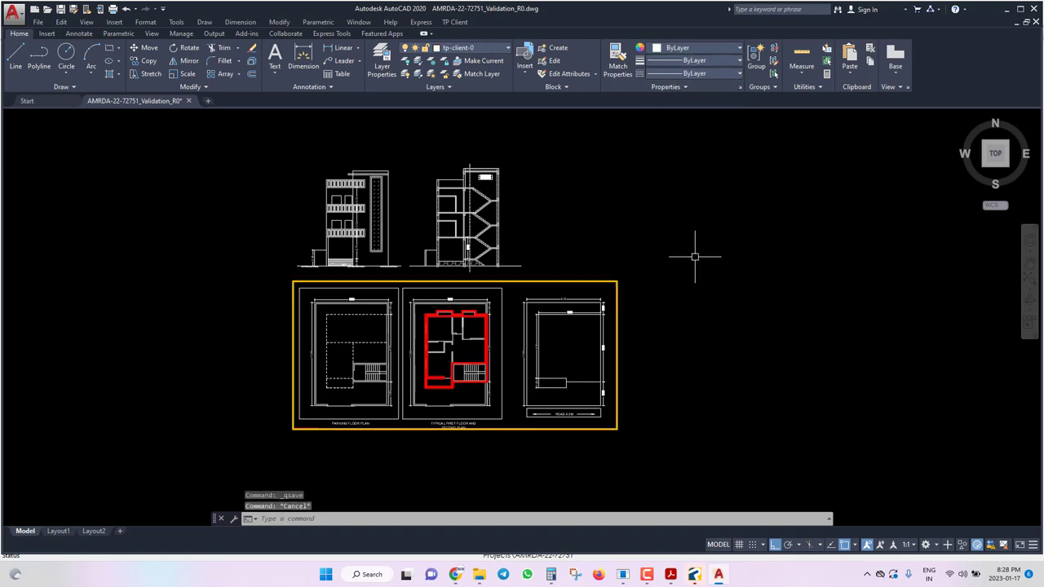
Mark a rectangular floor boundary around the parking plan labelled PARKING FLOOR.
{"action": "scroll", "coordinate": [298, 446], "scroll_direction": "up", "scroll_amount": 6}
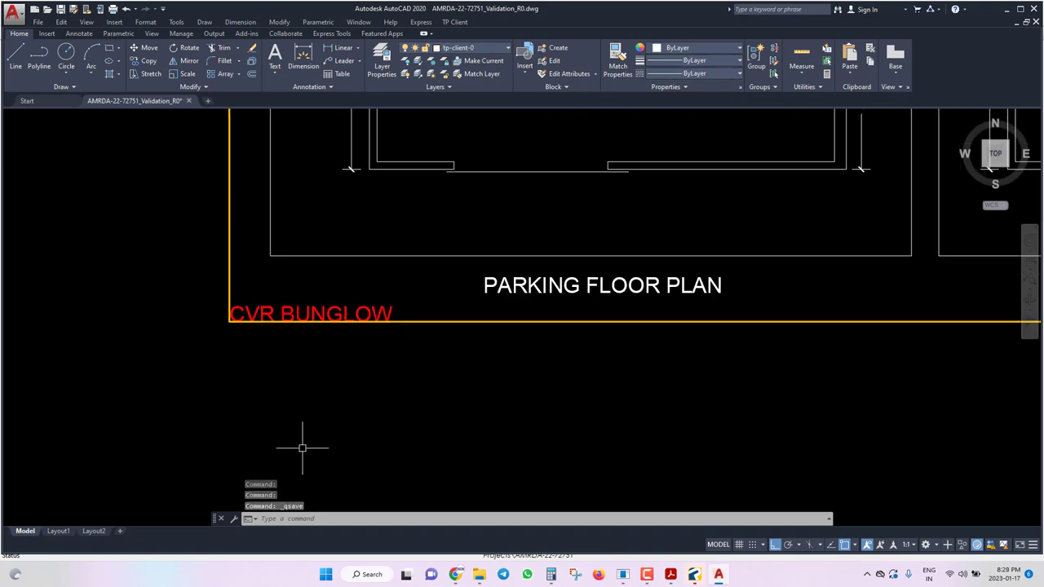
{"action": "scroll", "coordinate": [296, 442], "scroll_direction": "down", "scroll_amount": 8}
{"action": "left_click", "coordinate": [454, 22]}
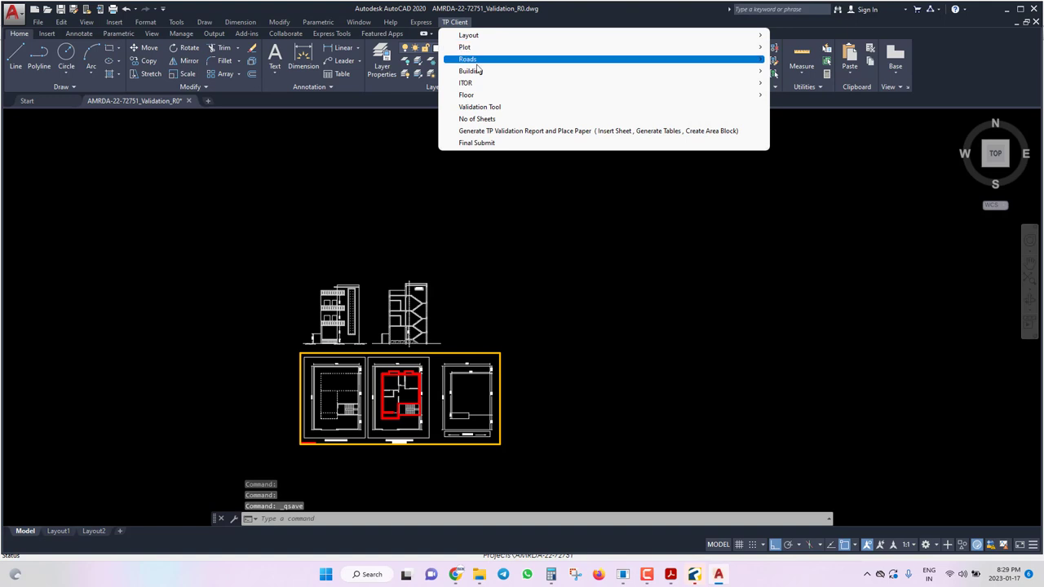
{"action": "mouse_move", "coordinate": [482, 70]}
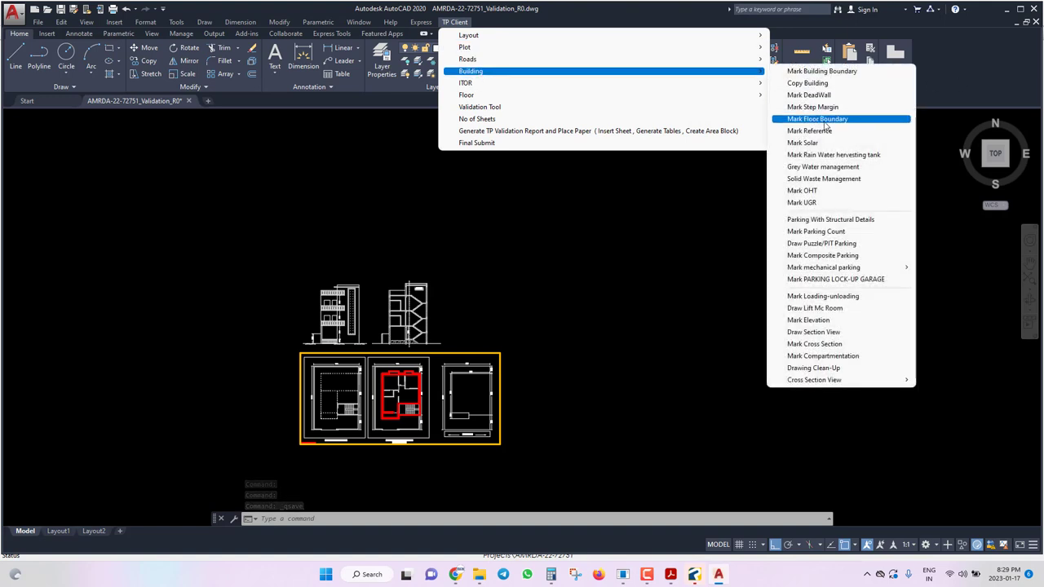
{"action": "left_click", "coordinate": [826, 121]}
{"action": "scroll", "coordinate": [299, 427], "scroll_direction": "up", "scroll_amount": 5}
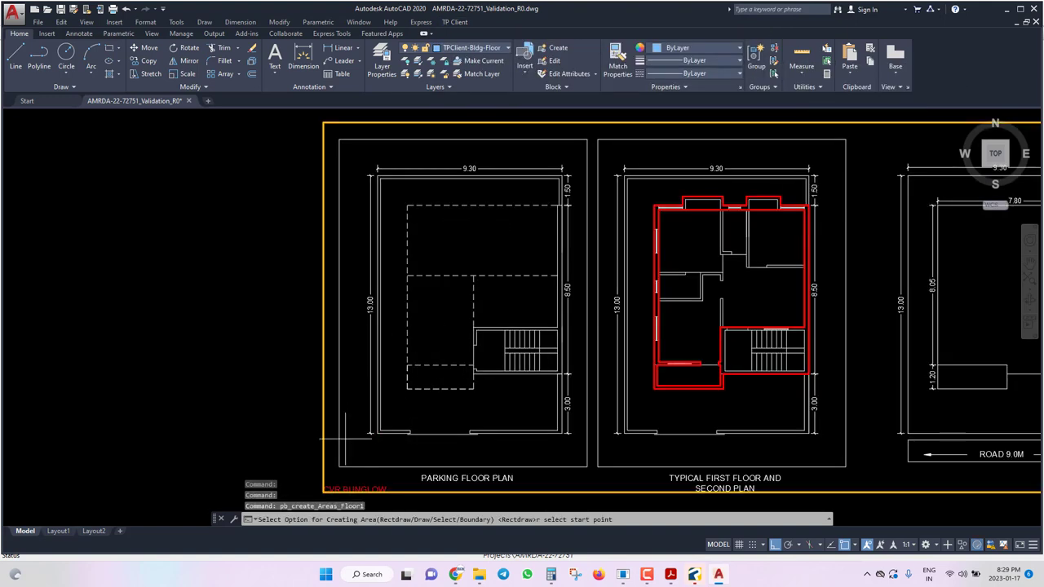
{"action": "left_click", "coordinate": [582, 124]}
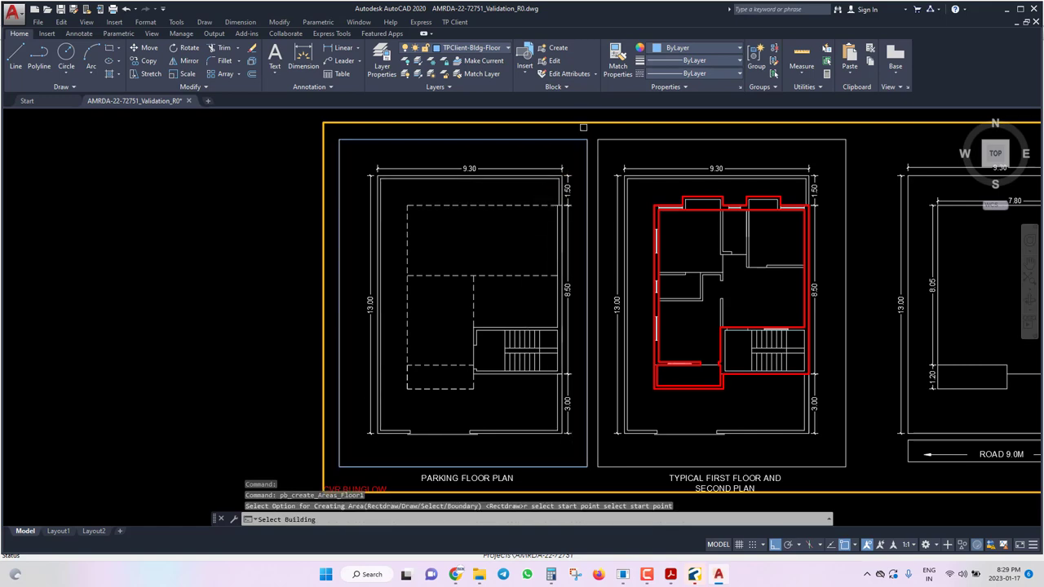
{"action": "left_click", "coordinate": [583, 120]}
{"action": "left_click", "coordinate": [639, 160]}
{"action": "left_click", "coordinate": [238, 103]}
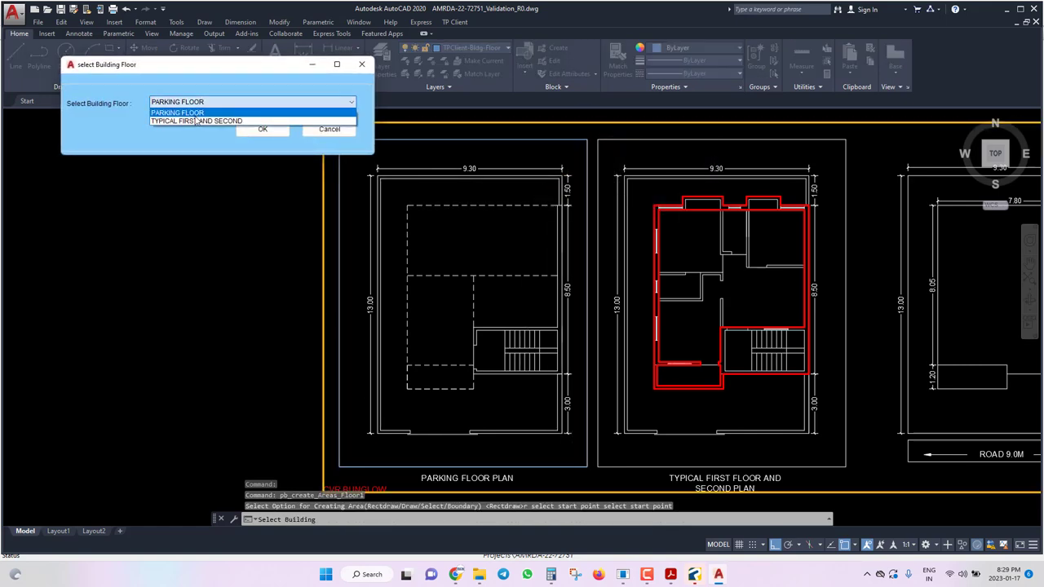
{"action": "left_click", "coordinate": [196, 117]}
{"action": "left_click", "coordinate": [263, 129]}
Mark a rectangular floor boundary around the typical plan labelled TYPICAL FIRST AND SECOND.
{"action": "scroll", "coordinate": [343, 319], "scroll_direction": "down", "scroll_amount": 5}
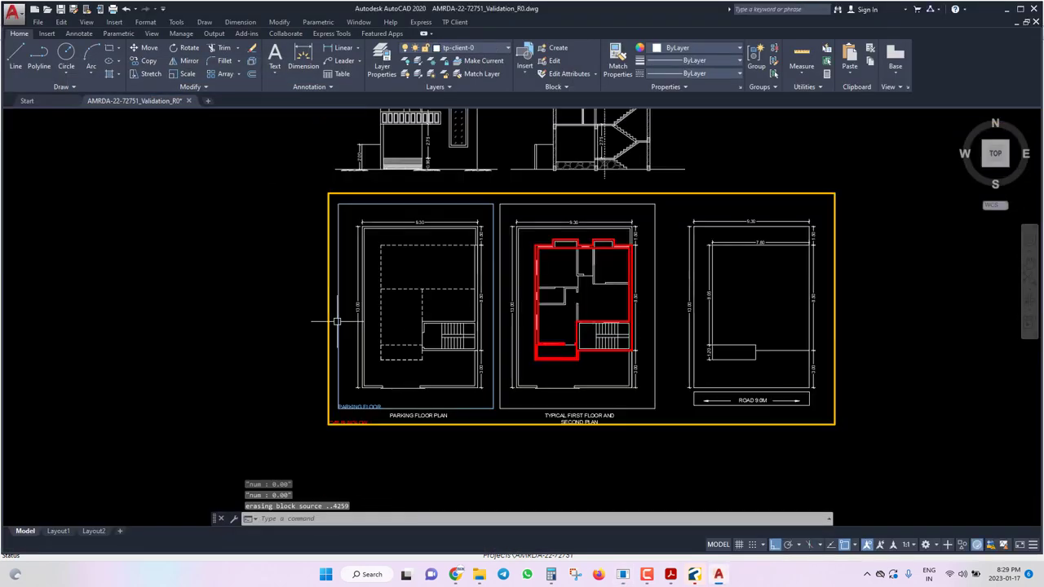
{"action": "scroll", "coordinate": [428, 313], "scroll_direction": "up", "scroll_amount": 5}
{"action": "type", "text": "r"}
{"action": "key", "text": "Return"}
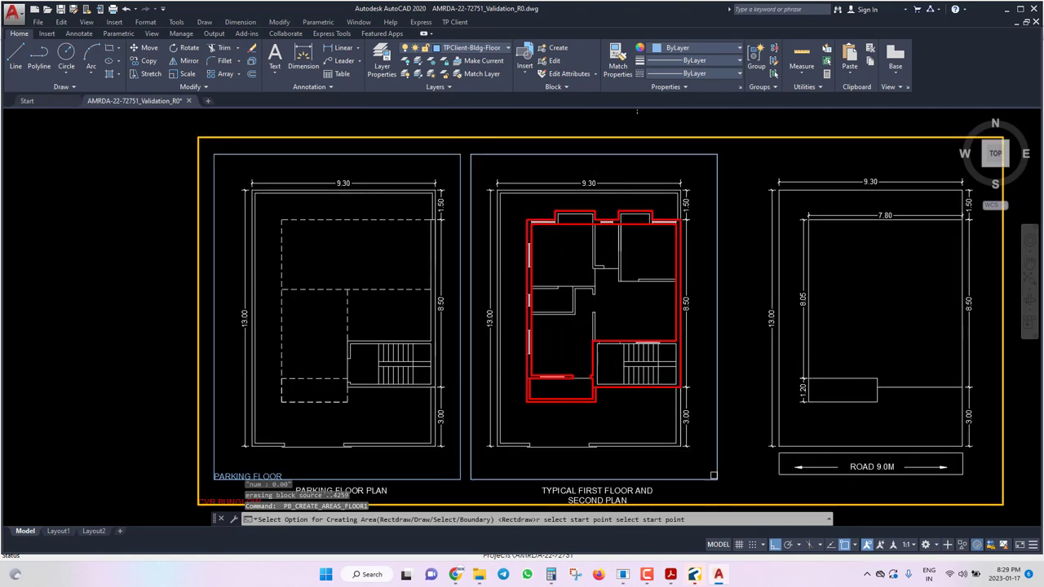
{"action": "left_click", "coordinate": [623, 218]}
{"action": "left_click", "coordinate": [623, 219]}
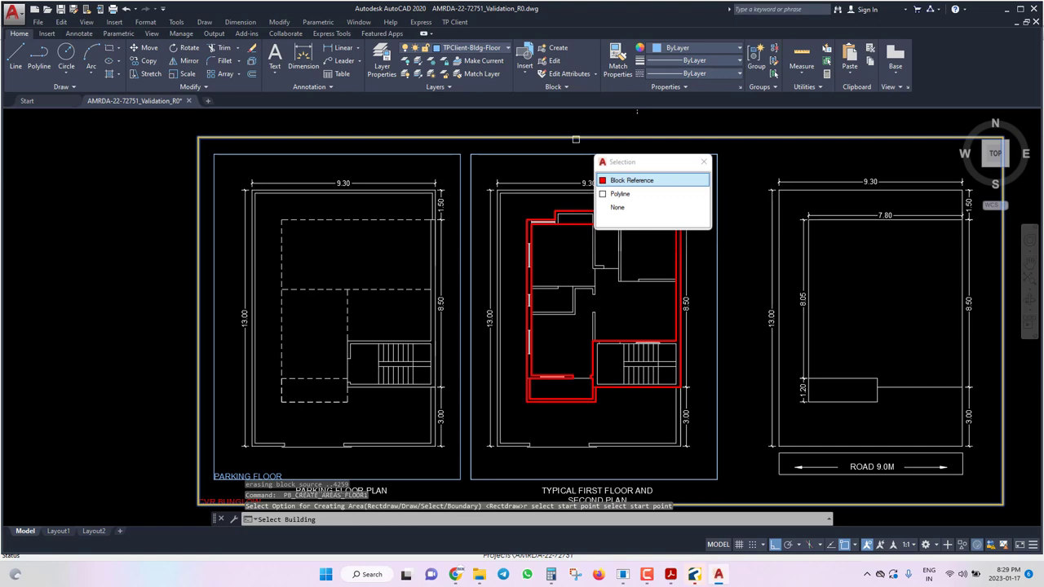
{"action": "left_click", "coordinate": [644, 186]}
{"action": "left_click", "coordinate": [245, 102]}
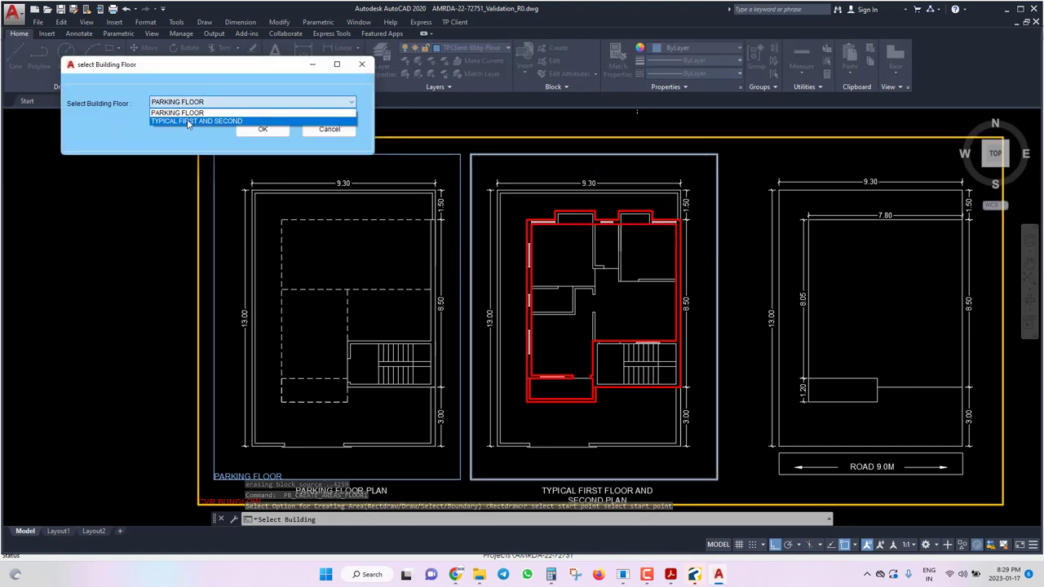
{"action": "left_click", "coordinate": [218, 123]}
{"action": "left_click", "coordinate": [274, 130]}
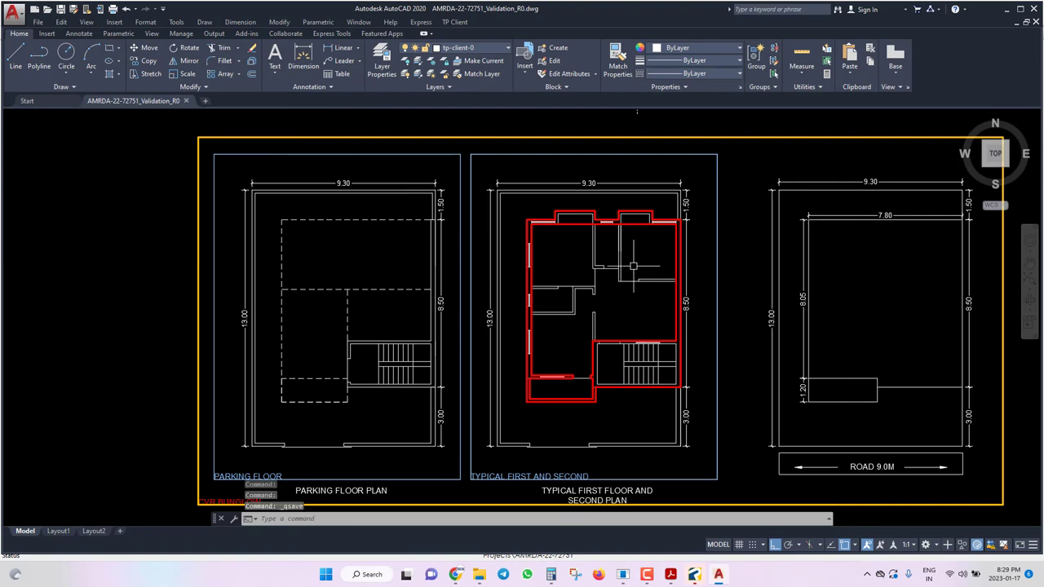
{"action": "left_click", "coordinate": [455, 22]}
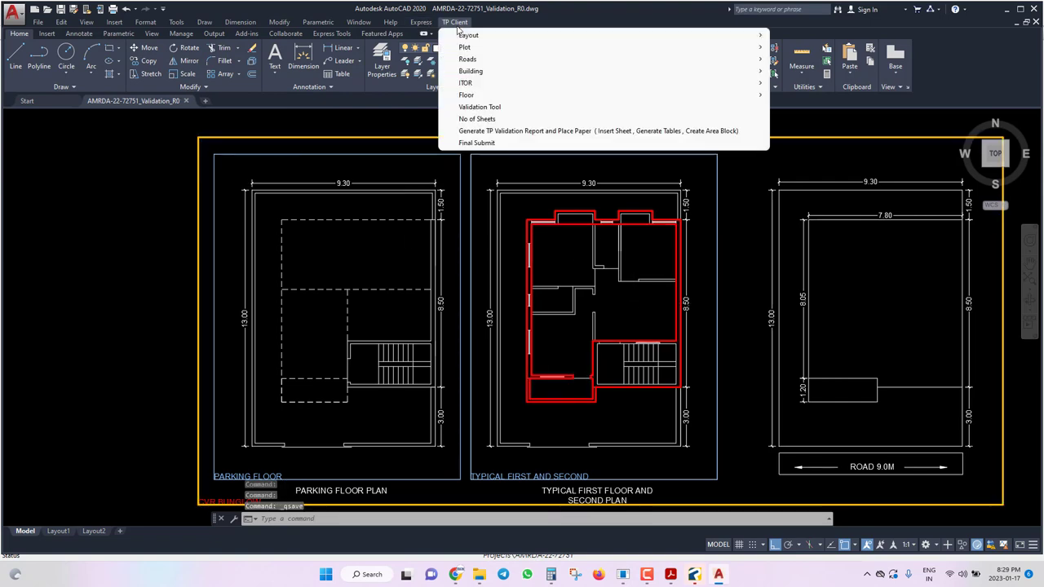
Create the residential FSI area by selecting the first-floor plan's closed polyline outline.
{"action": "mouse_move", "coordinate": [469, 95]}
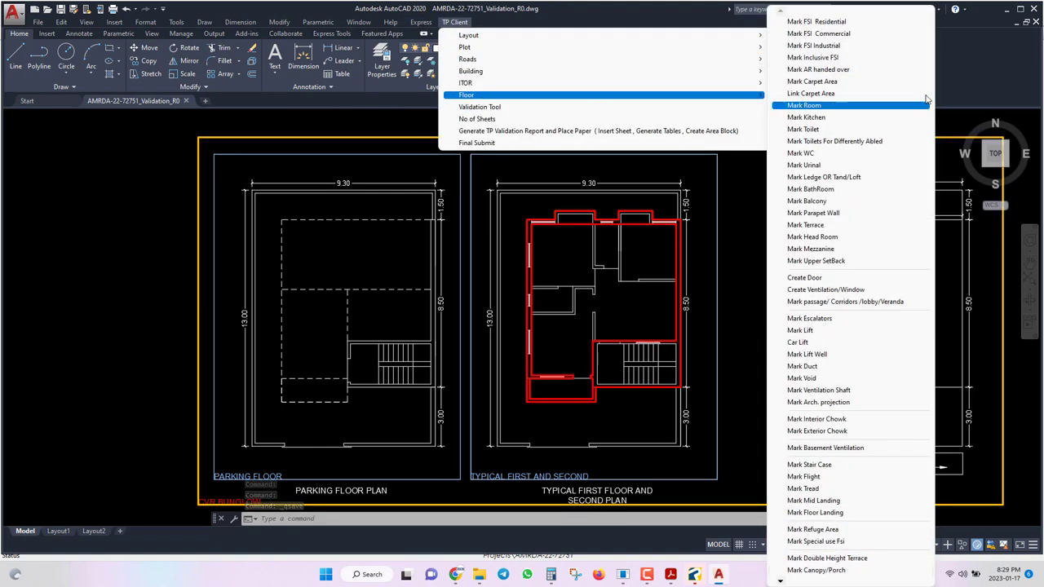
{"action": "left_click", "coordinate": [873, 22]}
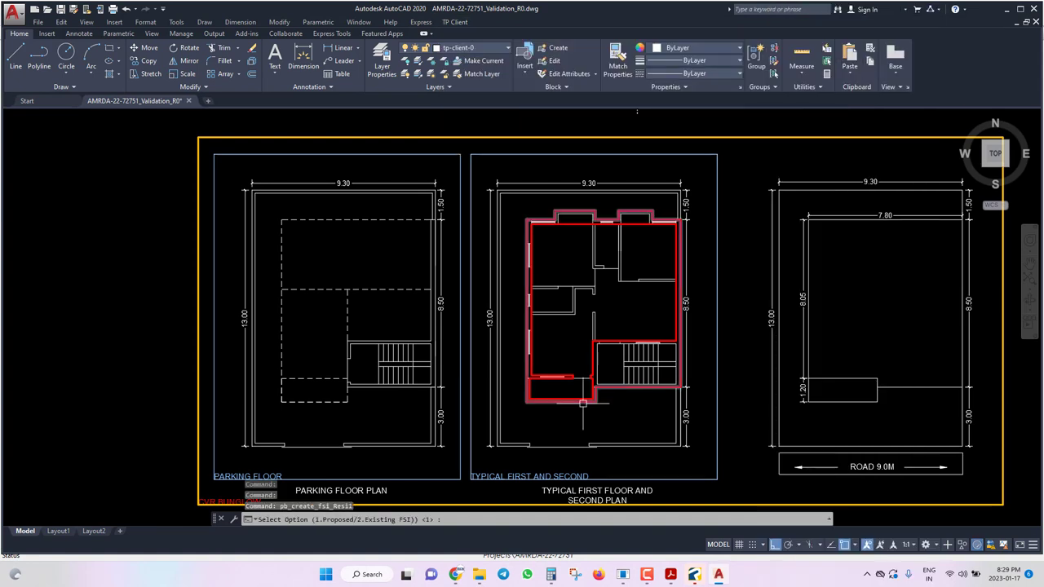
{"action": "type", "text": "1"}
{"action": "key", "text": "Return"}
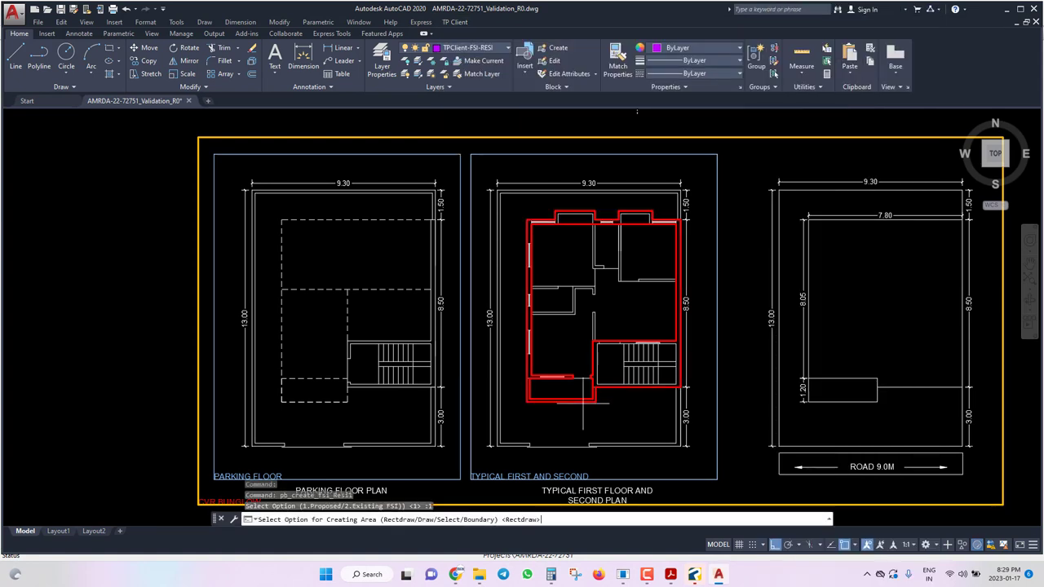
{"action": "scroll", "coordinate": [543, 231], "scroll_direction": "up", "scroll_amount": 4}
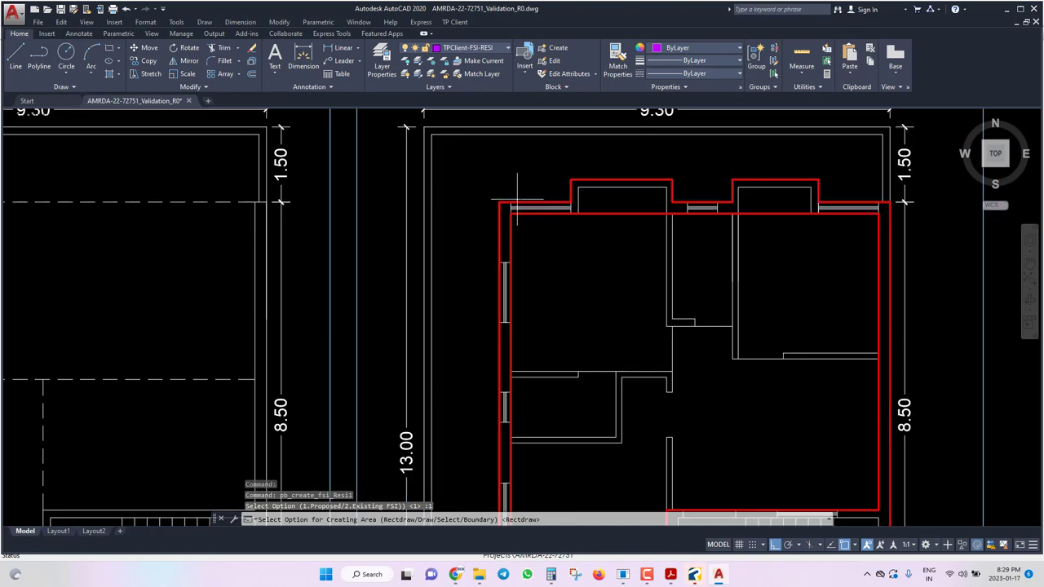
{"action": "scroll", "coordinate": [699, 159], "scroll_direction": "down", "scroll_amount": 3}
{"action": "scroll", "coordinate": [676, 326], "scroll_direction": "up", "scroll_amount": 4}
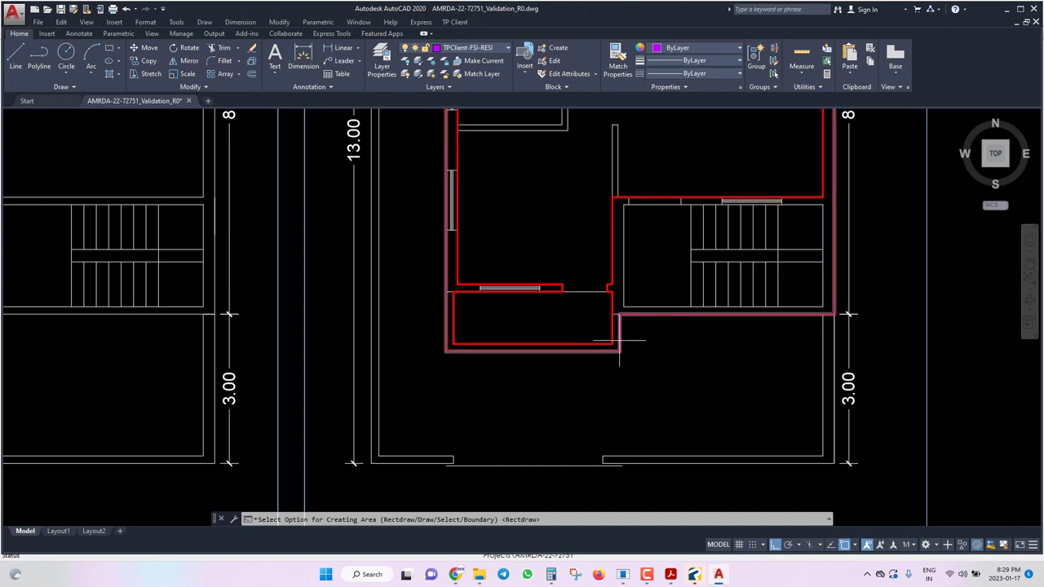
{"action": "type", "text": "s"}
{"action": "key", "text": "Return"}
{"action": "left_click", "coordinate": [620, 341]}
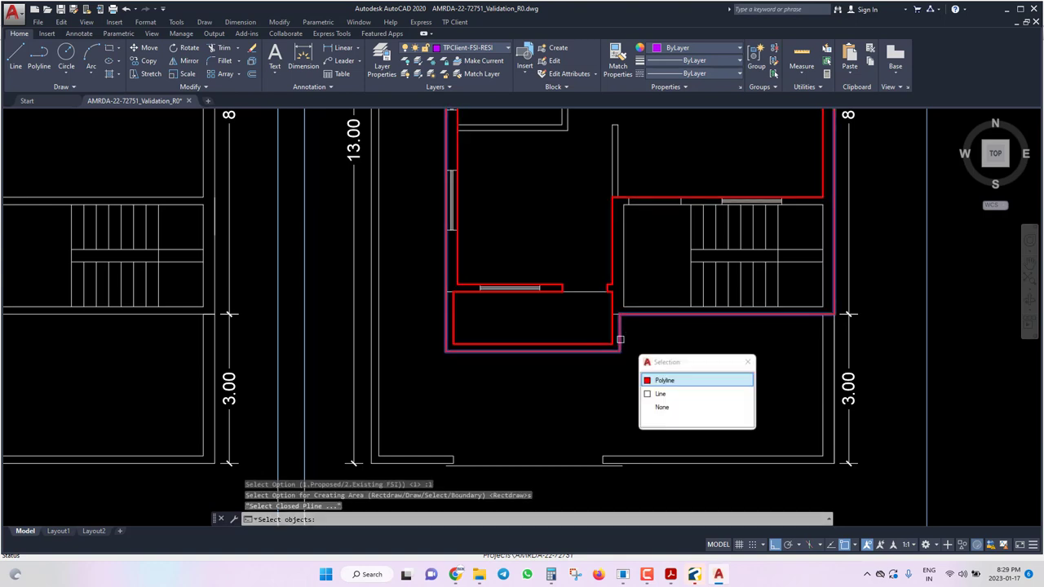
{"action": "left_click", "coordinate": [687, 380]}
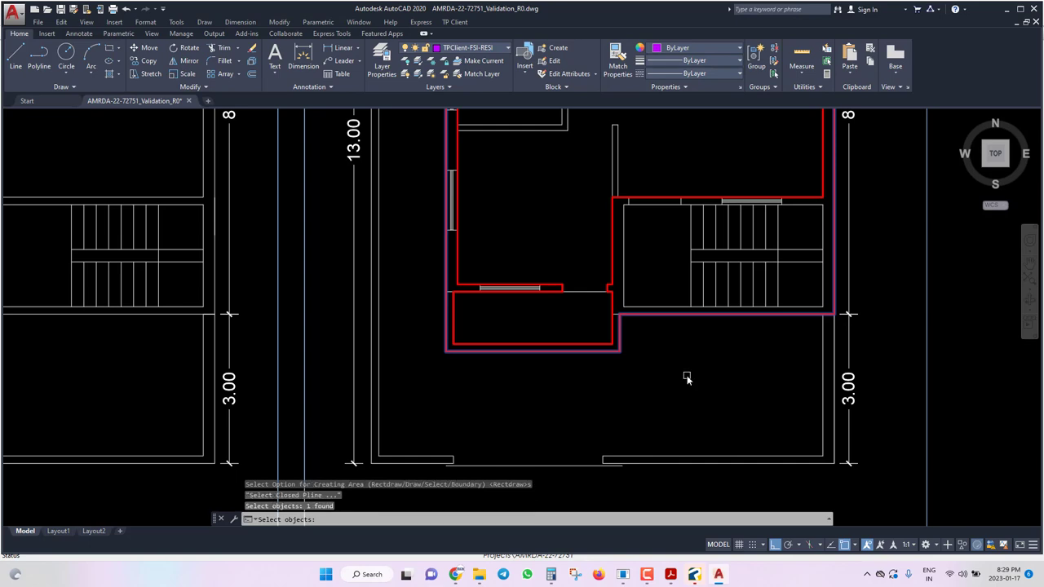
{"action": "key", "text": "Return"}
Check the new purple residential FSI outline, then bring up the TP Client floor-marking options.
{"action": "scroll", "coordinate": [687, 377], "scroll_direction": "down", "scroll_amount": 8}
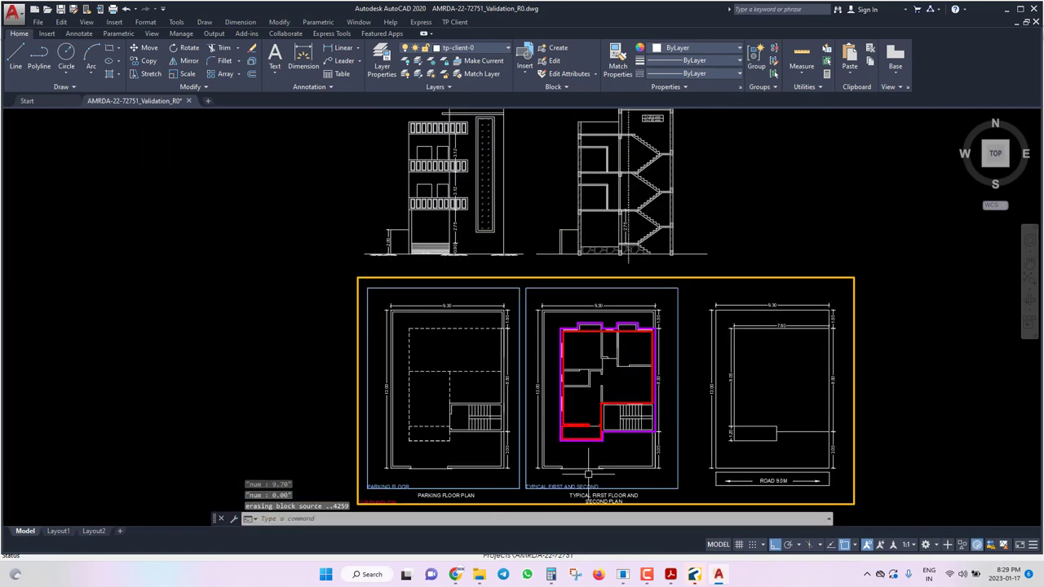
{"action": "scroll", "coordinate": [542, 285], "scroll_direction": "up", "scroll_amount": 3}
{"action": "scroll", "coordinate": [543, 285], "scroll_direction": "up", "scroll_amount": 4}
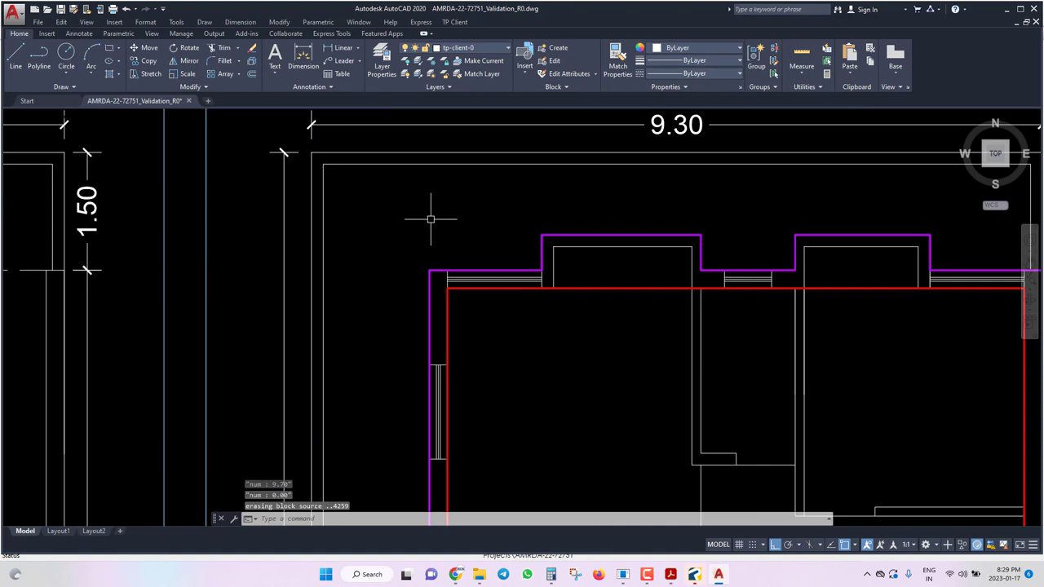
{"action": "left_click", "coordinate": [482, 262]}
{"action": "left_click", "coordinate": [524, 305]}
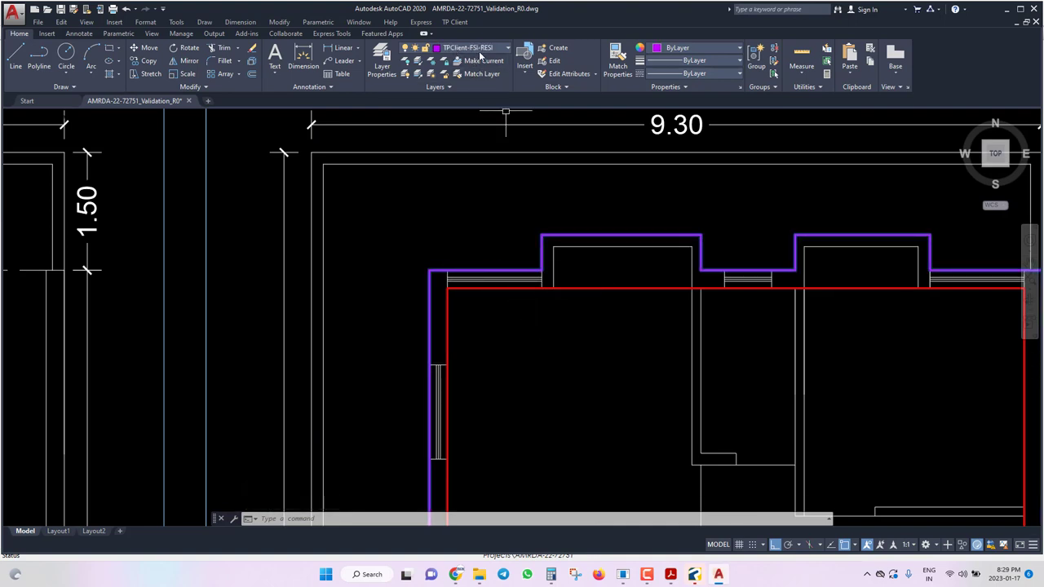
{"action": "scroll", "coordinate": [540, 226], "scroll_direction": "down", "scroll_amount": 3}
{"action": "key", "text": "Escape"}
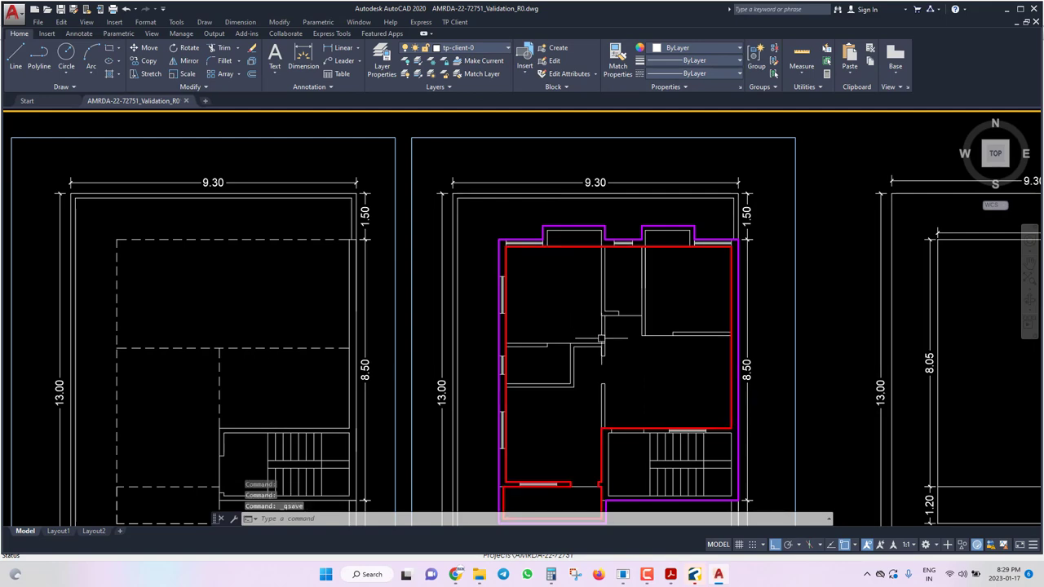
{"action": "scroll", "coordinate": [601, 339], "scroll_direction": "down", "scroll_amount": 3}
{"action": "scroll", "coordinate": [639, 442], "scroll_direction": "up", "scroll_amount": 5}
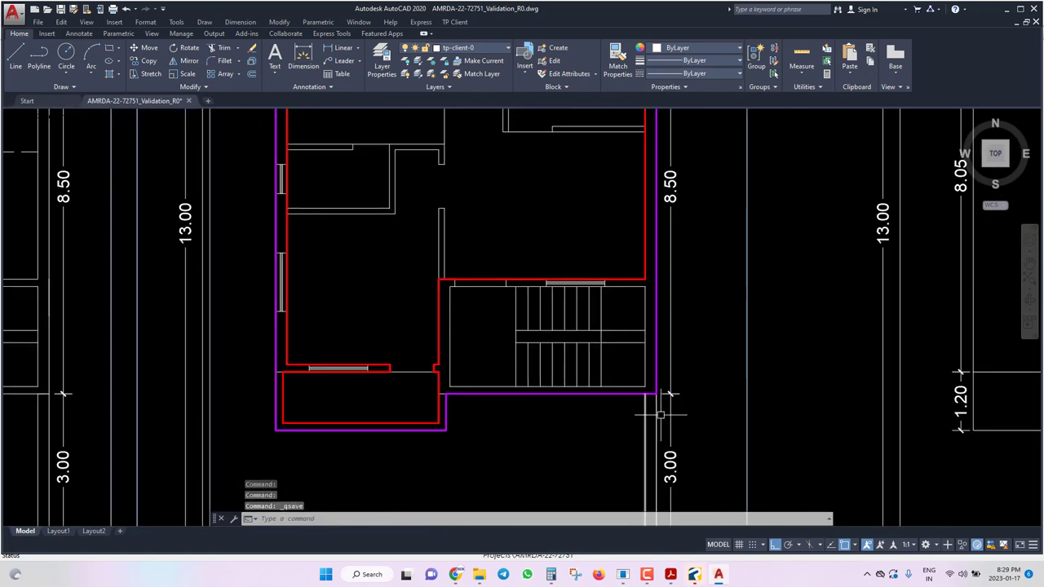
{"action": "left_click", "coordinate": [455, 21]}
{"action": "mouse_move", "coordinate": [717, 95]}
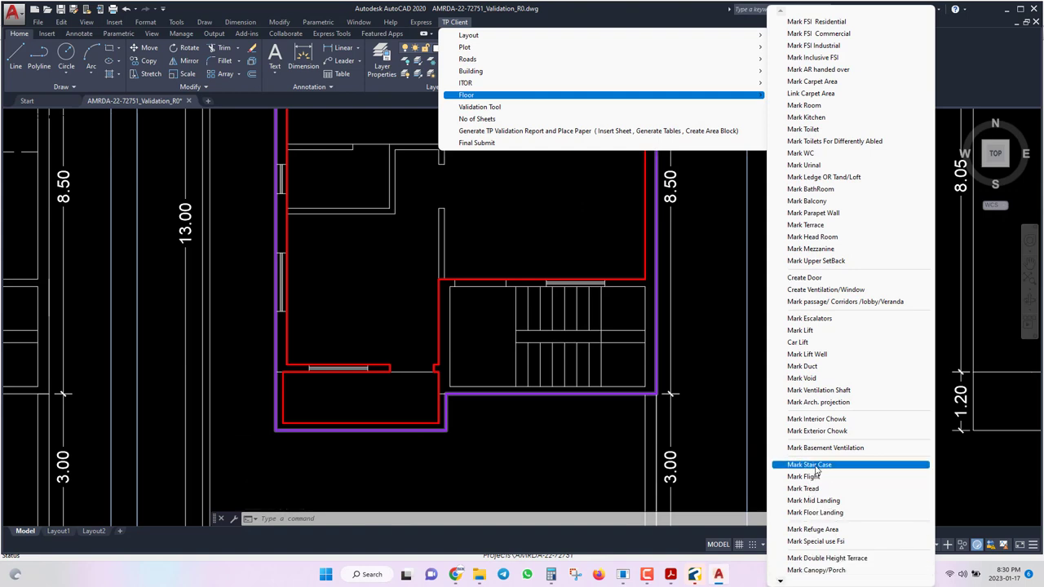
Mark the staircase area as a normal staircase (type 1), drawn as a rectangle over the stair core.
{"action": "left_click", "coordinate": [814, 467]}
{"action": "scroll", "coordinate": [426, 366], "scroll_direction": "up", "scroll_amount": 2}
{"action": "type", "text": "r"}
{"action": "key", "text": "Return"}
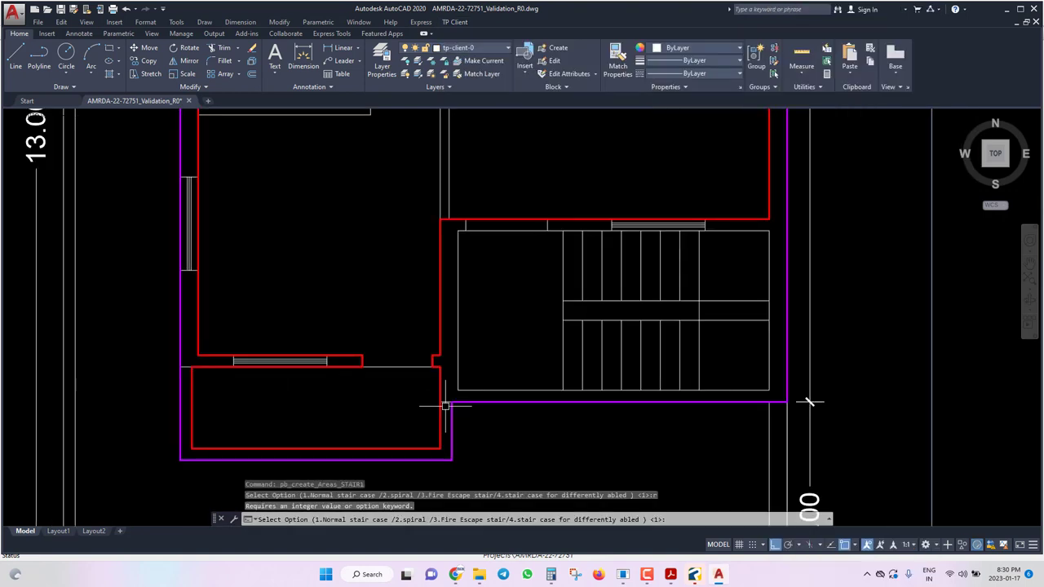
{"action": "type", "text": "1"}
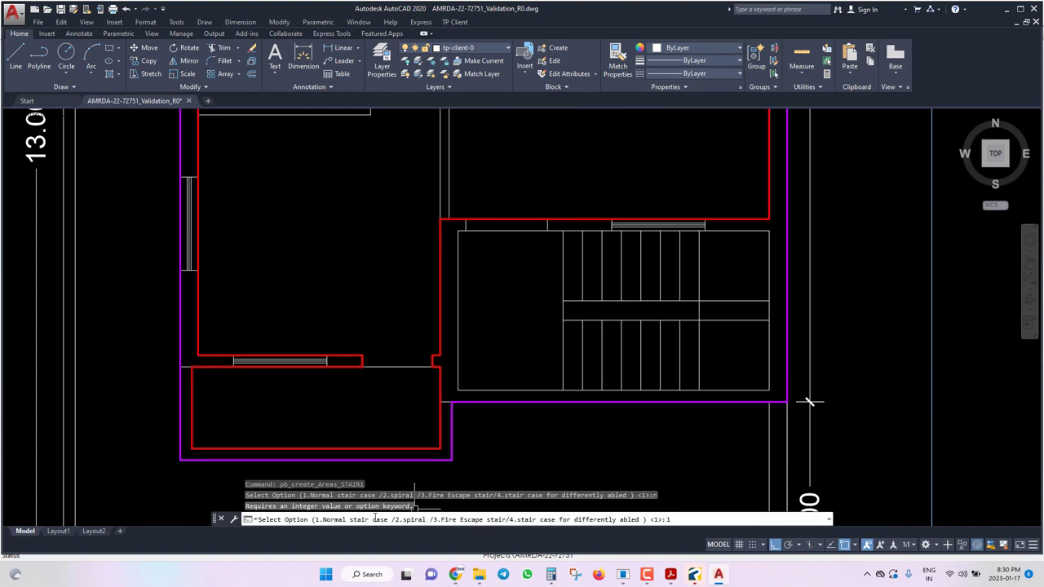
{"action": "key", "text": "Return"}
{"action": "type", "text": "r"}
{"action": "key", "text": "Return"}
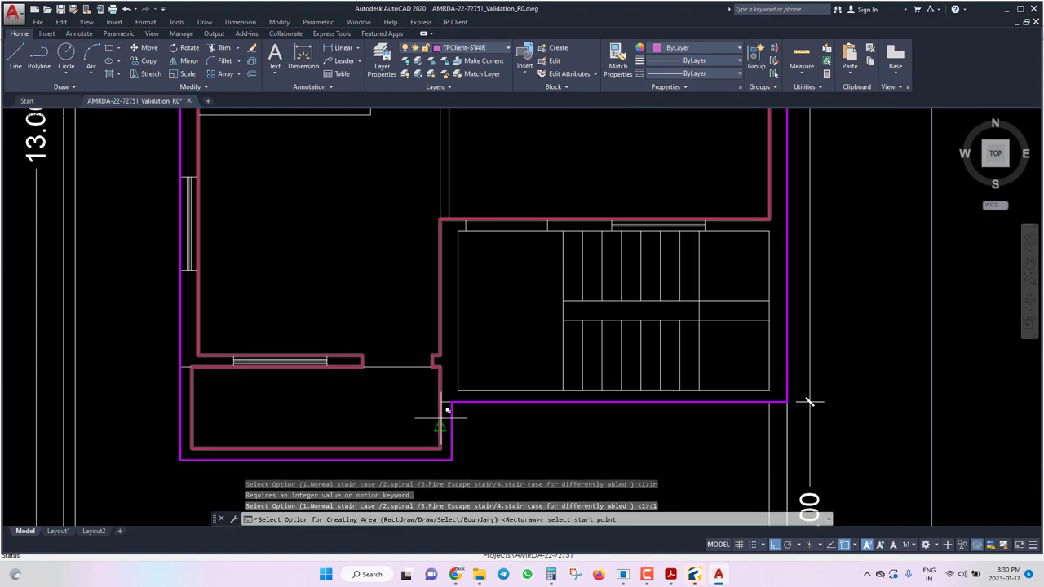
{"action": "left_click", "coordinate": [439, 402]}
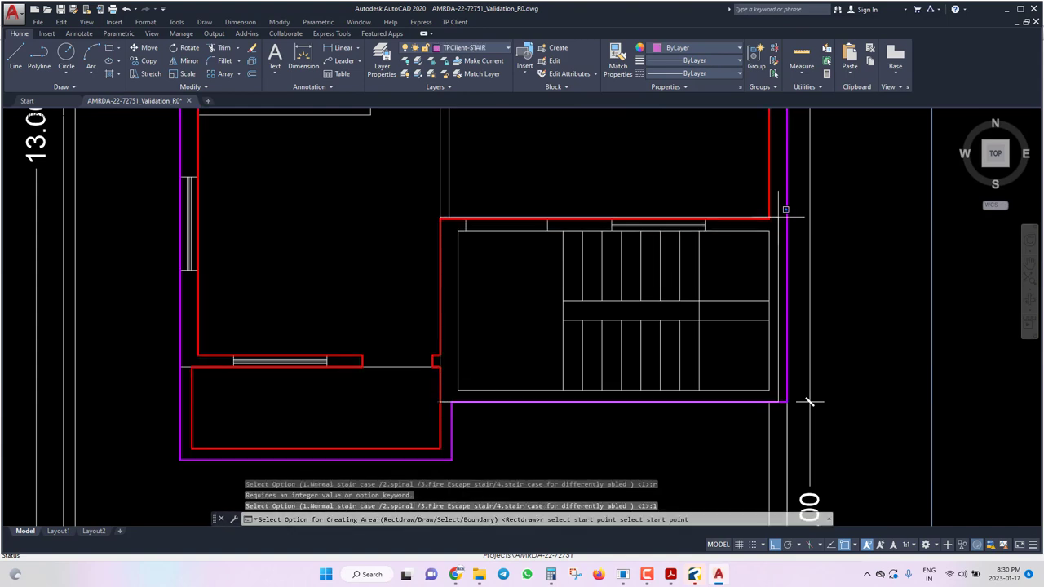
{"action": "left_click", "coordinate": [769, 218]}
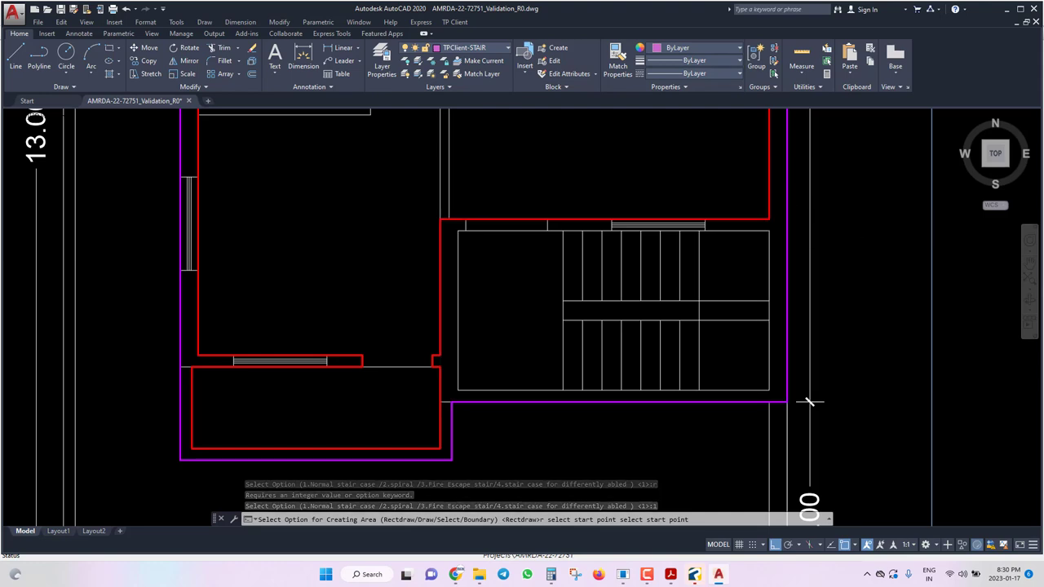
Delete the leftover stray rectangle and save the drawing.
{"action": "scroll", "coordinate": [554, 269], "scroll_direction": "down", "scroll_amount": 3}
{"action": "middle_click_drag", "start_coordinate": [571, 164], "coordinate": [562, 250]}
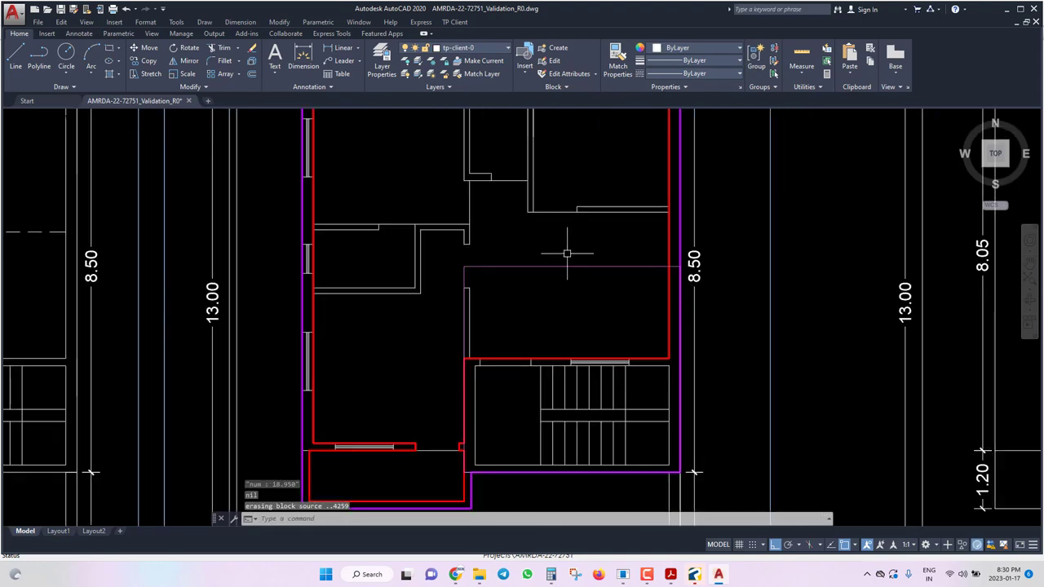
{"action": "scroll", "coordinate": [562, 250], "scroll_direction": "up", "scroll_amount": 3}
{"action": "left_click", "coordinate": [542, 334]}
{"action": "key", "text": "Delete"}
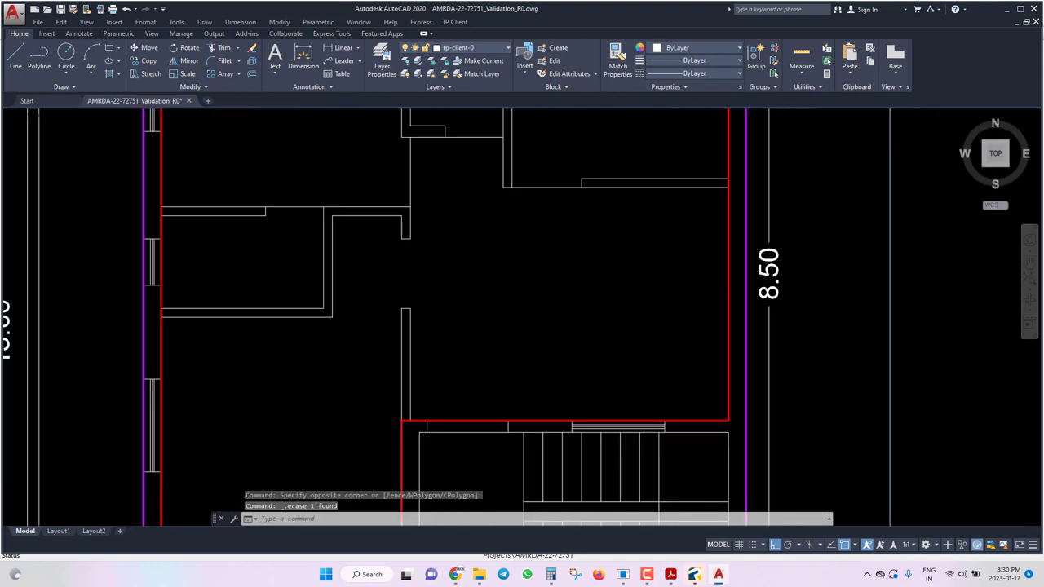
{"action": "key", "text": "ctrl+s"}
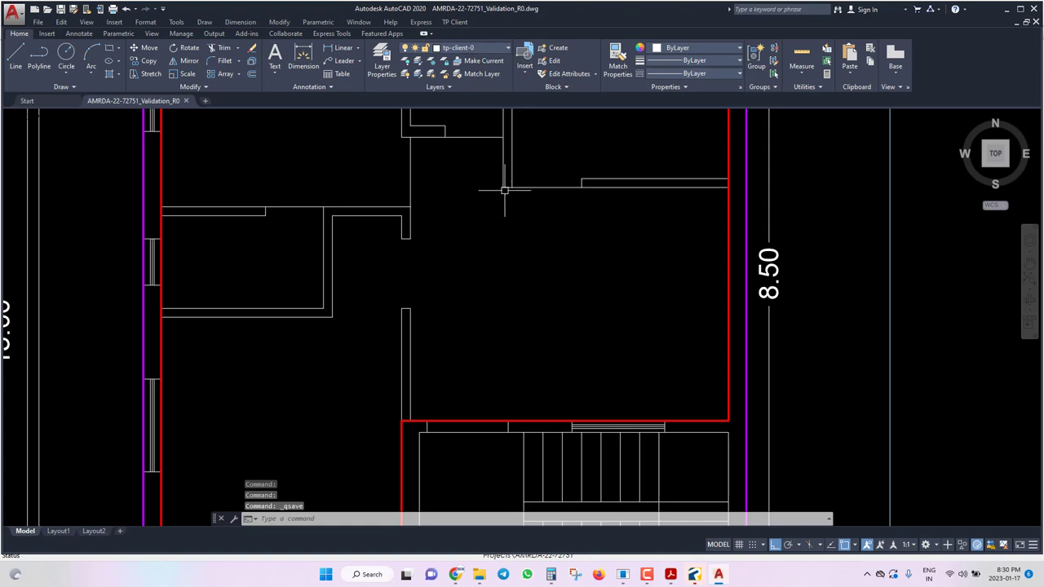
Add a horizontal construction line (XL) along the stair's top edge and save.
{"action": "type", "text": "x"}
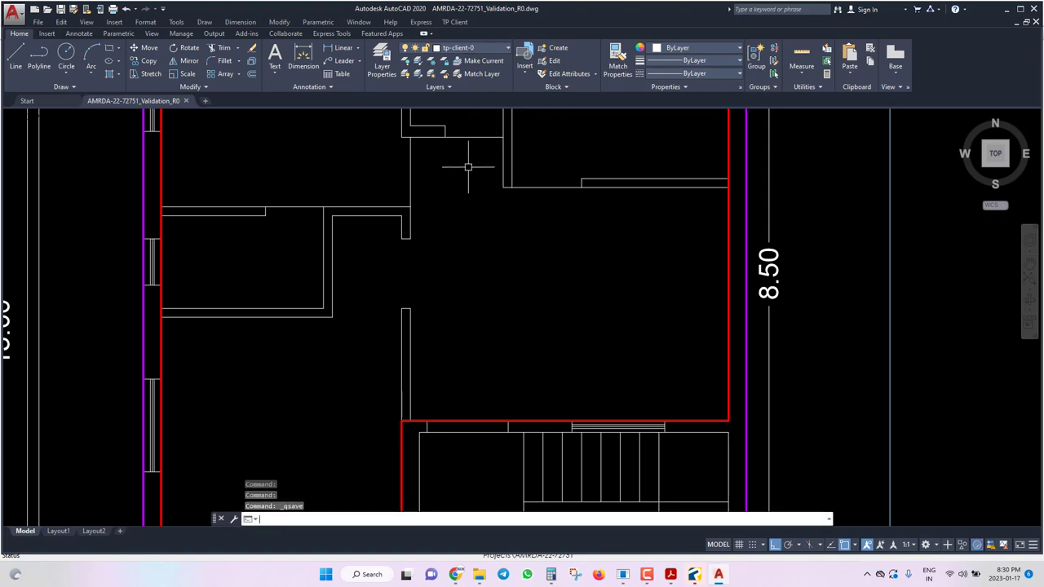
{"action": "type", "text": "l"}
{"action": "key", "text": "Return"}
{"action": "type", "text": "h"}
{"action": "key", "text": "Return"}
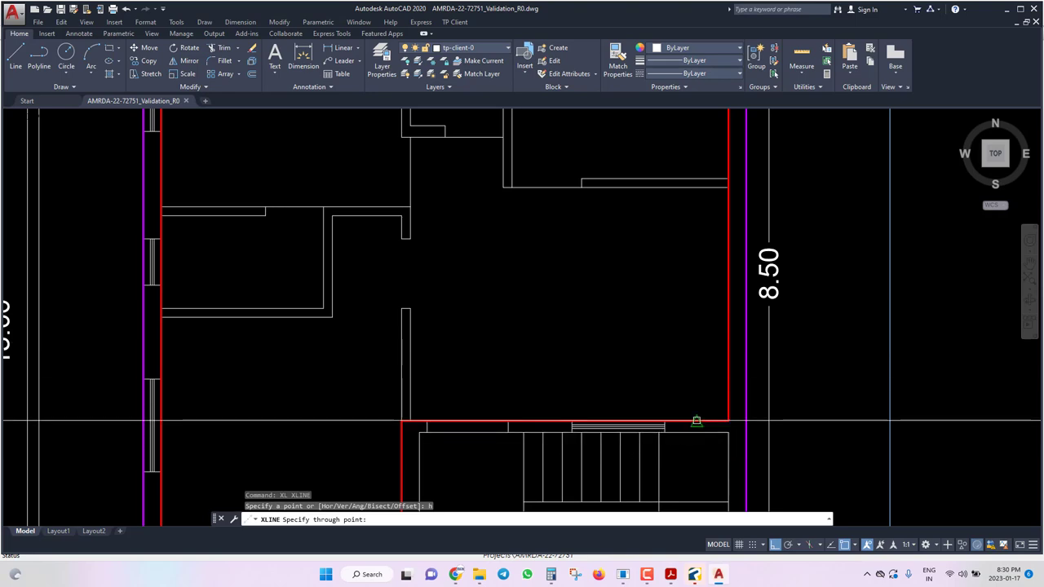
{"action": "left_click", "coordinate": [716, 422]}
{"action": "key", "text": "Escape"}
{"action": "key", "text": "ctrl+s"}
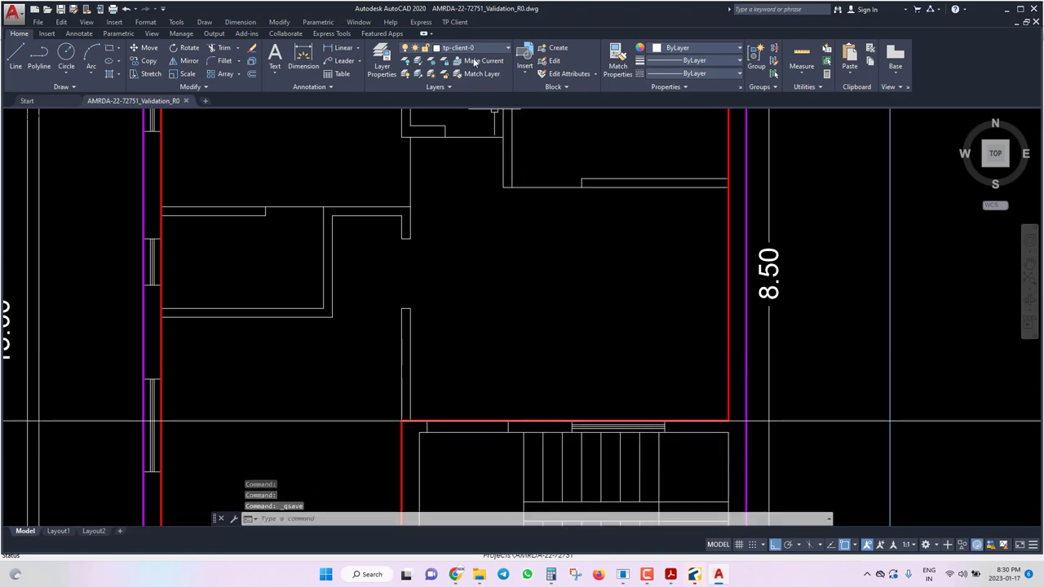
Start marking the staircase area again as a normal staircase (type 1).
{"action": "left_click", "coordinate": [454, 22]}
{"action": "mouse_move", "coordinate": [608, 95]}
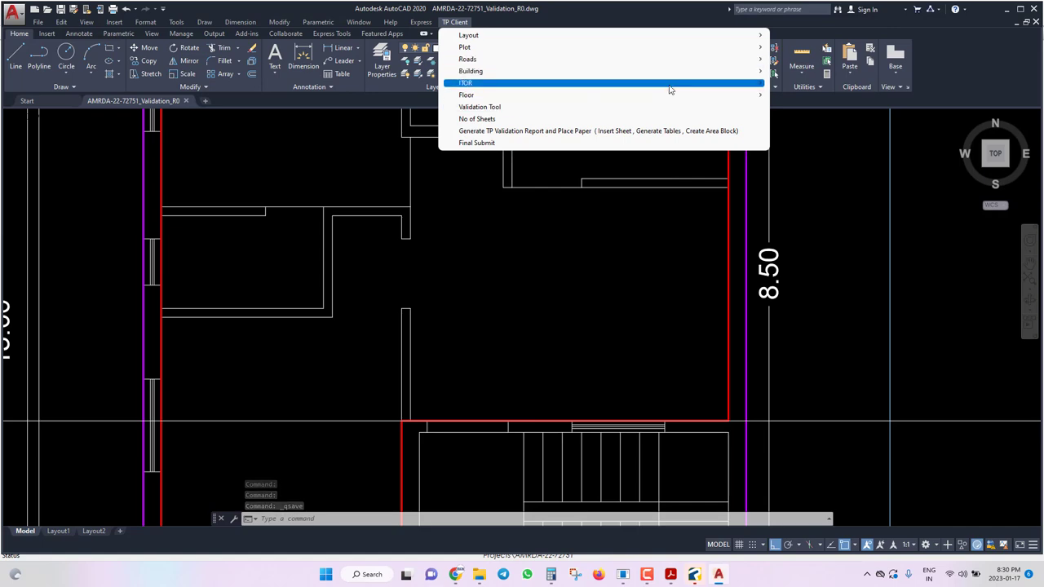
{"action": "mouse_move", "coordinate": [671, 96]}
{"action": "left_click", "coordinate": [815, 464]}
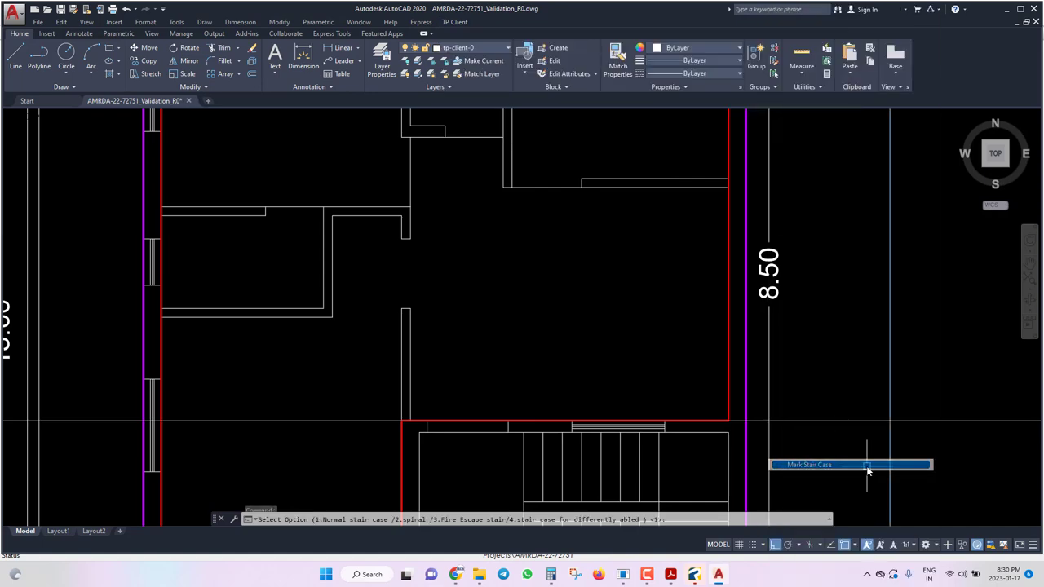
{"action": "type", "text": "1"}
{"action": "key", "text": "Return"}
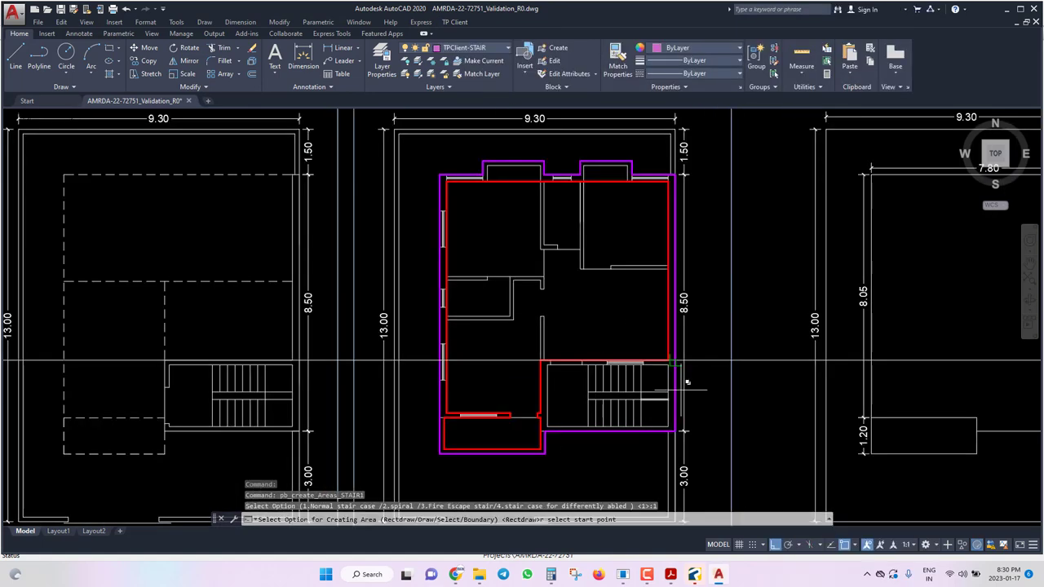
Cancel the unfinished staircase-area marking.
{"action": "scroll", "coordinate": [675, 358], "scroll_direction": "up", "scroll_amount": 6}
{"action": "scroll", "coordinate": [686, 355], "scroll_direction": "down", "scroll_amount": 3}
{"action": "right_click", "coordinate": [693, 361]}
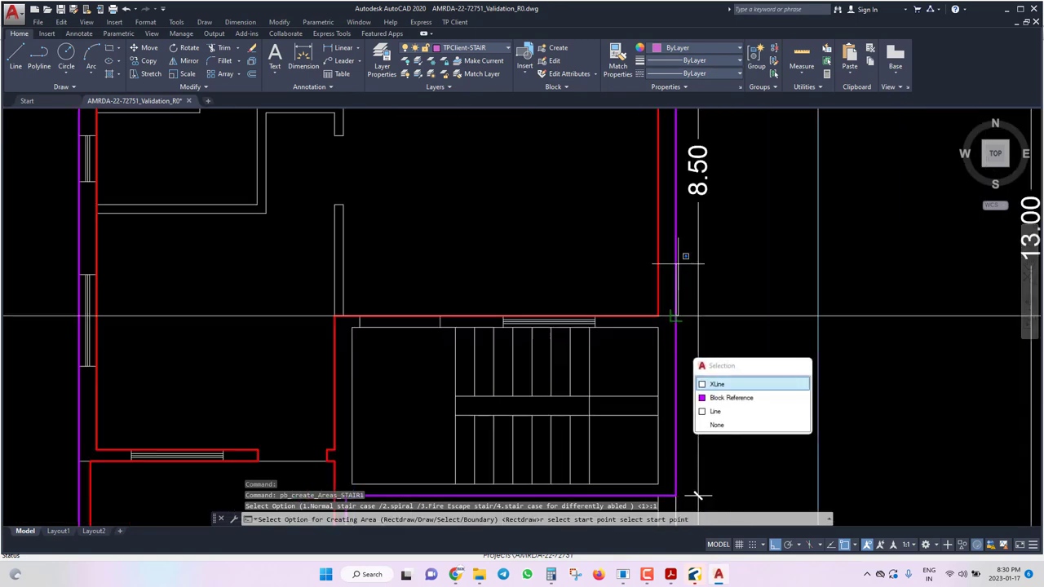
{"action": "key", "text": "Escape"}
{"action": "scroll", "coordinate": [694, 361], "scroll_direction": "down", "scroll_amount": 2}
{"action": "scroll", "coordinate": [449, 406], "scroll_direction": "up", "scroll_amount": 6}
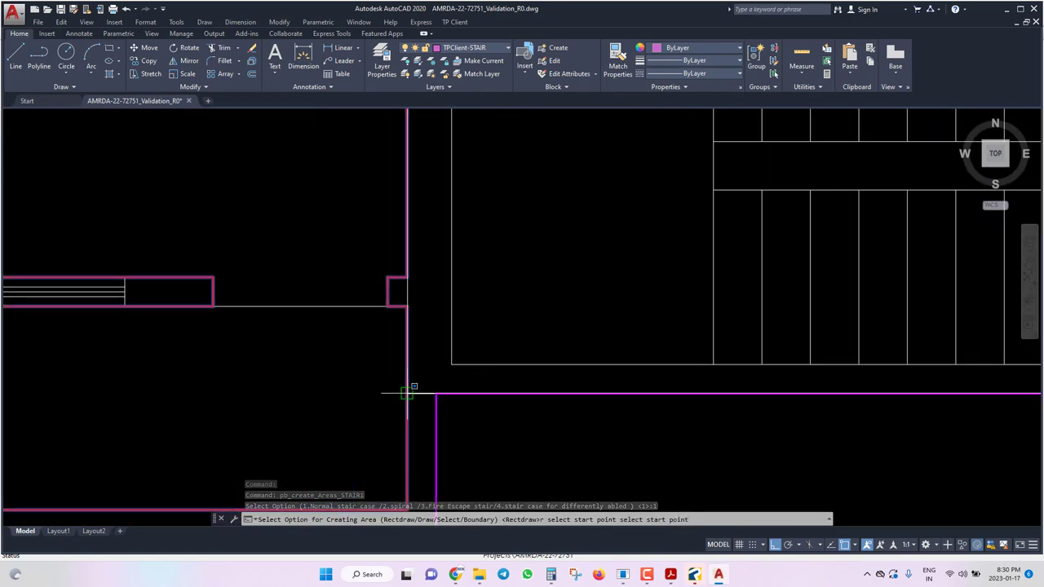
{"action": "key", "text": "Down"}
{"action": "key", "text": "Escape"}
{"action": "scroll", "coordinate": [406, 393], "scroll_direction": "down", "scroll_amount": 3}
{"action": "scroll", "coordinate": [530, 404], "scroll_direction": "up", "scroll_amount": 5}
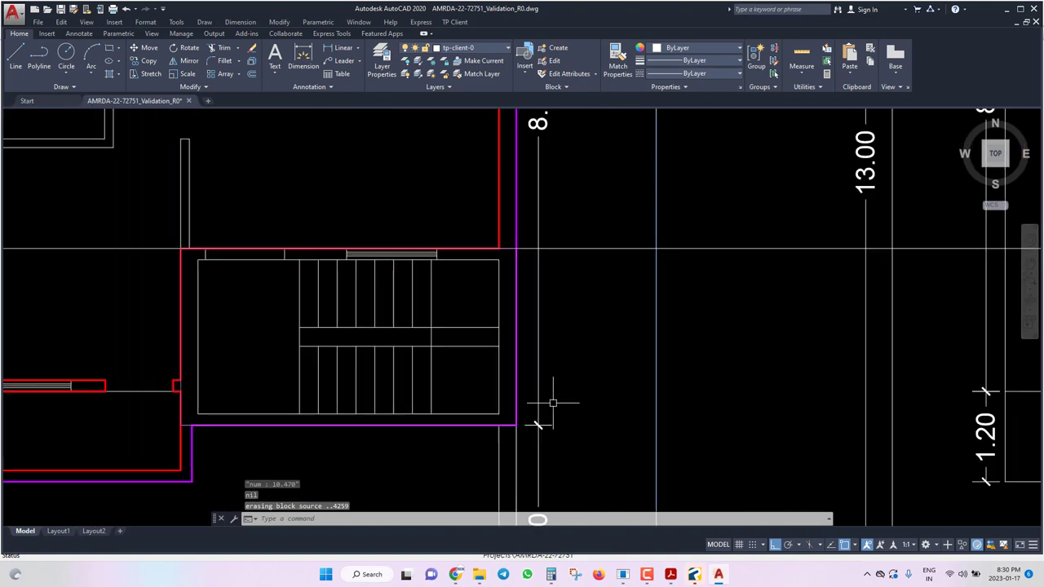
Delete the horizontal guide line and save the drawing.
{"action": "left_click", "coordinate": [656, 159]}
{"action": "left_click", "coordinate": [621, 306]}
{"action": "left_click", "coordinate": [598, 205]}
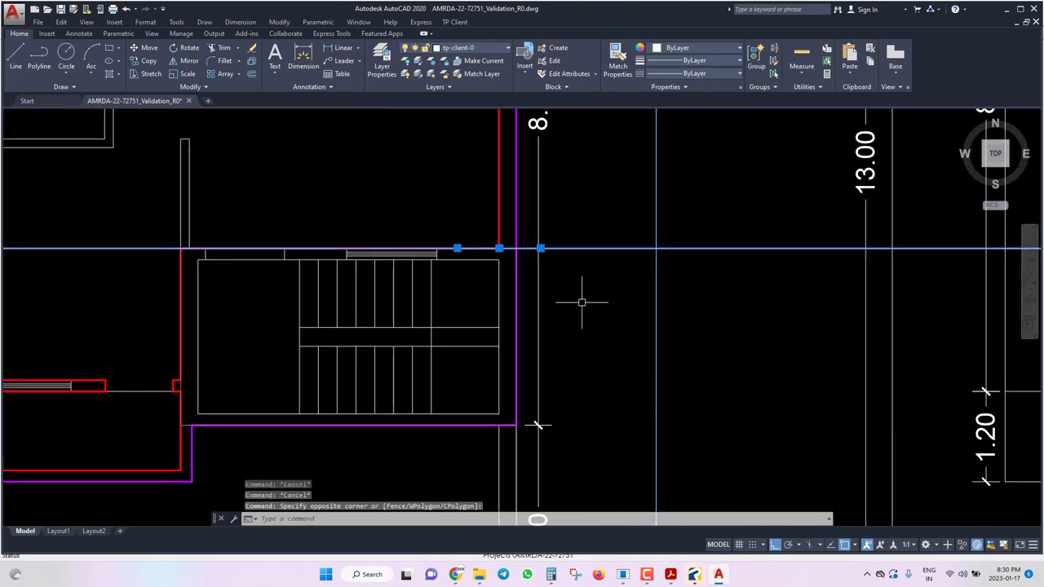
{"action": "key", "text": "Delete"}
{"action": "key", "text": "ctrl+s"}
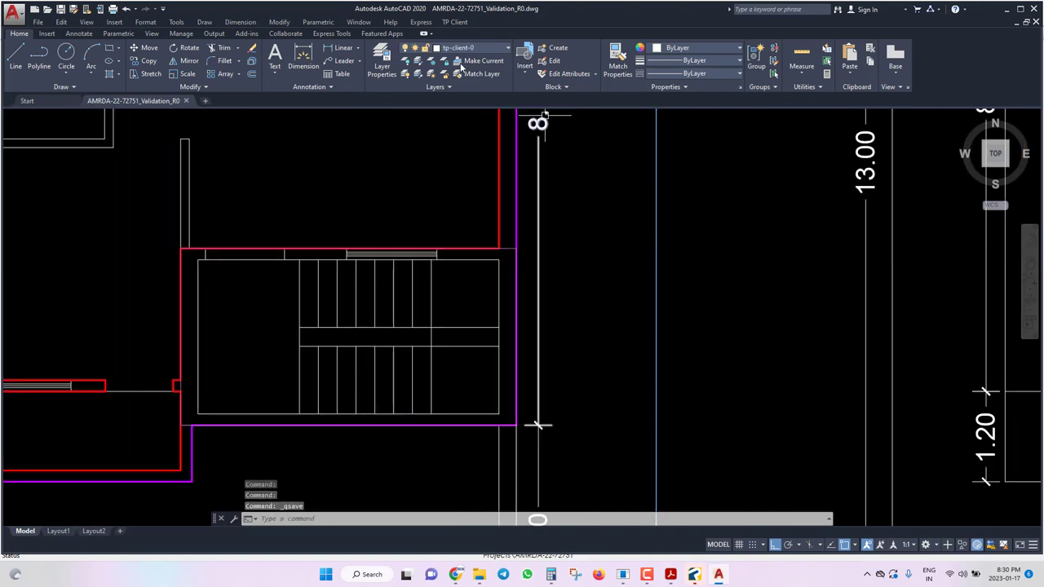
Run Mark Flight and pick the flight's start point on the upper run.
{"action": "left_click", "coordinate": [459, 24]}
{"action": "mouse_move", "coordinate": [477, 95]}
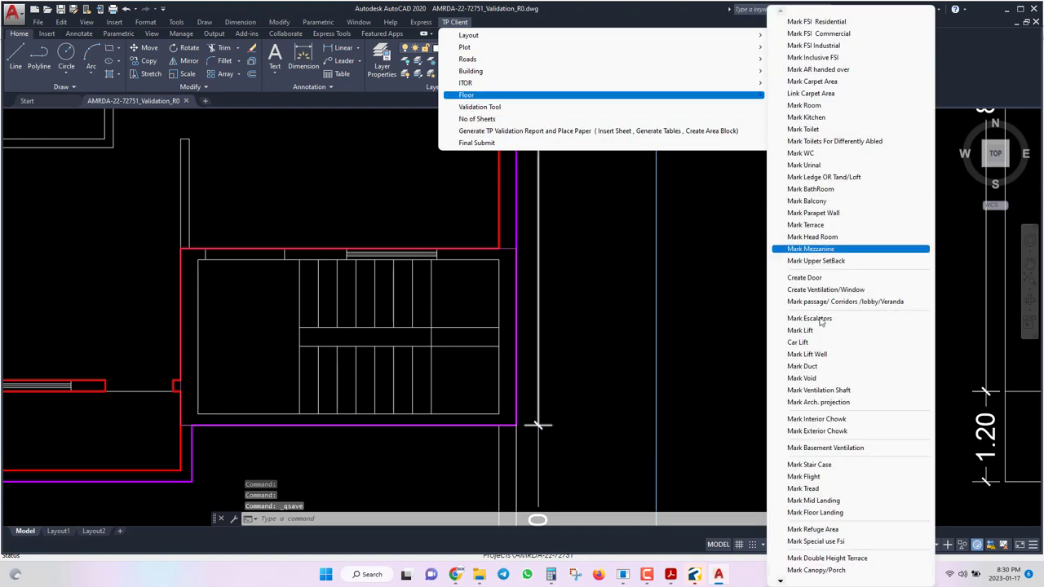
{"action": "left_click", "coordinate": [798, 476]}
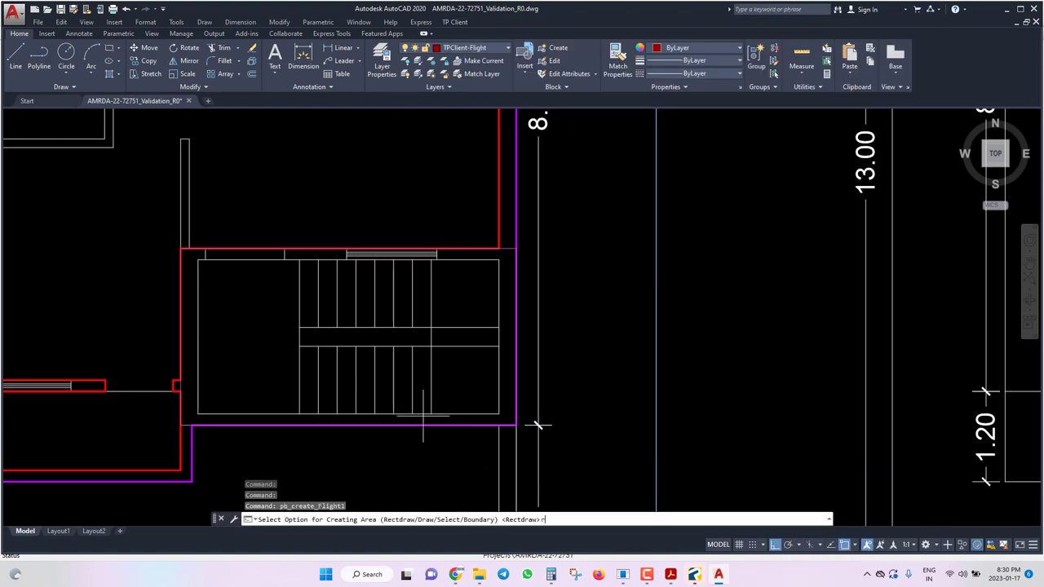
{"action": "scroll", "coordinate": [434, 241], "scroll_direction": "up", "scroll_amount": 5}
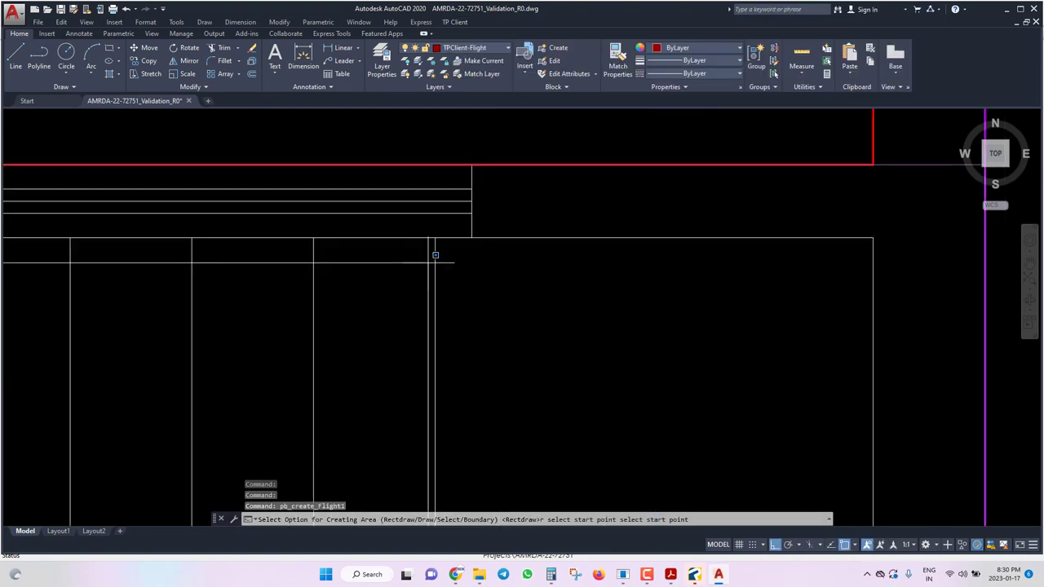
{"action": "left_click", "coordinate": [435, 237]}
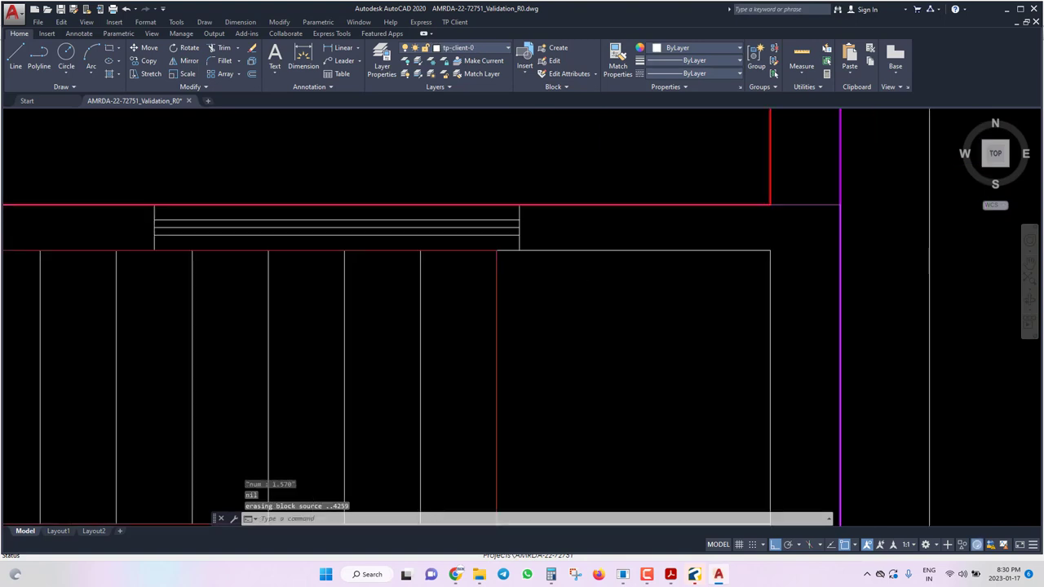
Mark the last stair tread as a rectangular tread area.
{"action": "left_click", "coordinate": [455, 21]}
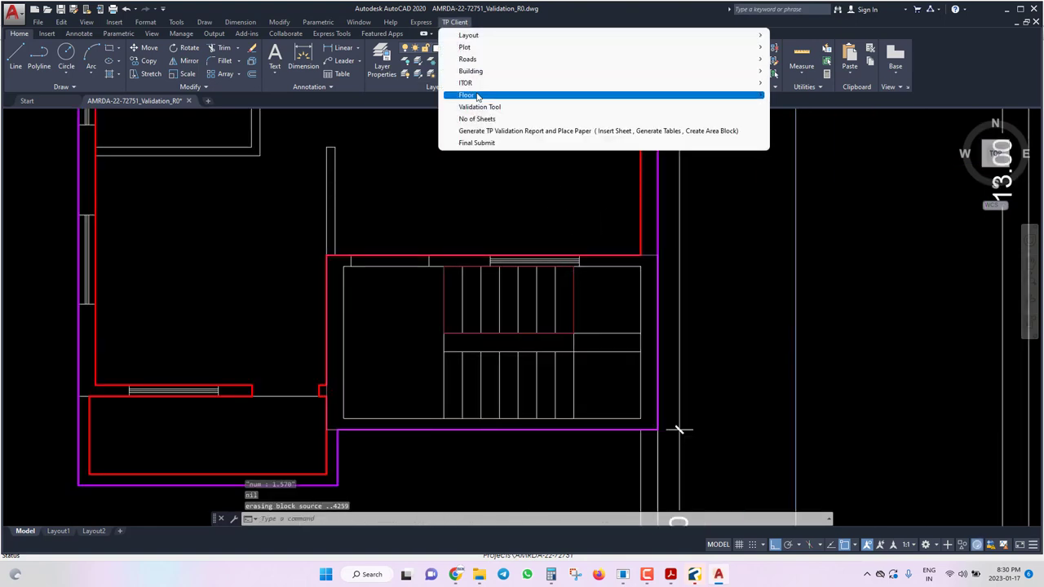
{"action": "mouse_move", "coordinate": [565, 91]}
{"action": "left_click", "coordinate": [802, 488]}
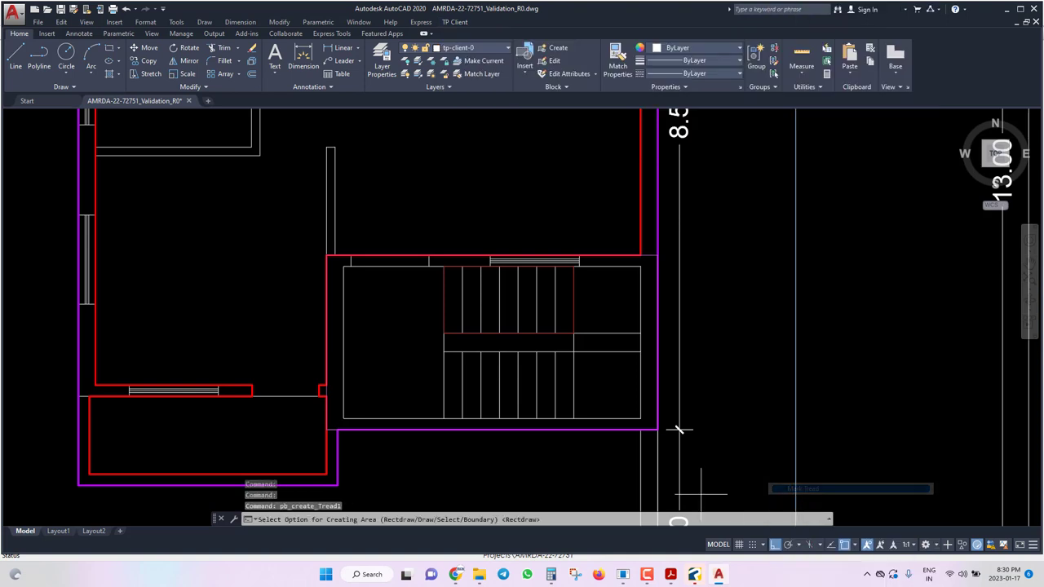
{"action": "type", "text": "r"}
{"action": "key", "text": "Return"}
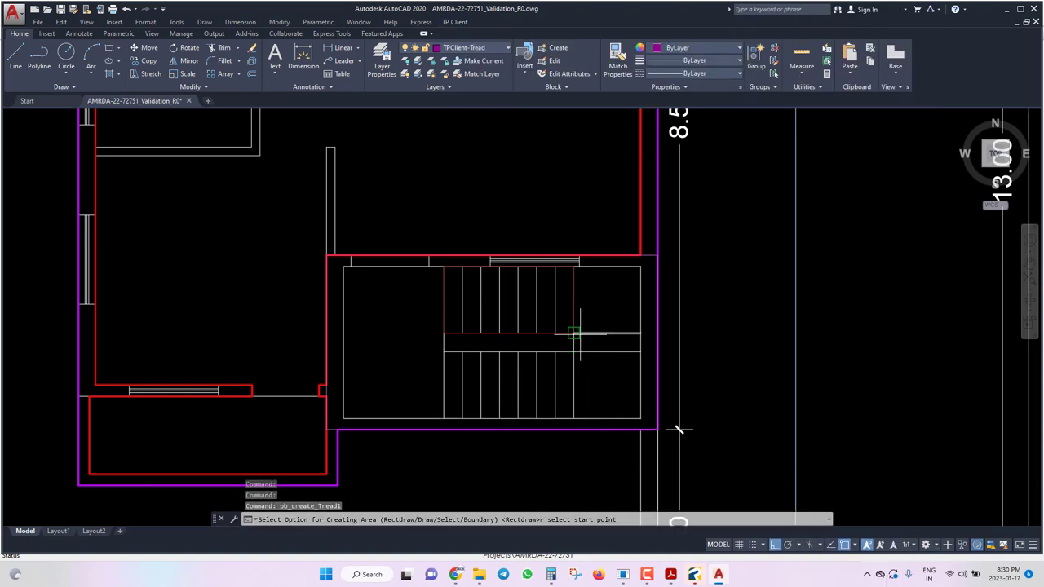
{"action": "left_click", "coordinate": [575, 333]}
{"action": "scroll", "coordinate": [540, 261], "scroll_direction": "up", "scroll_amount": 4}
{"action": "left_click", "coordinate": [555, 267]}
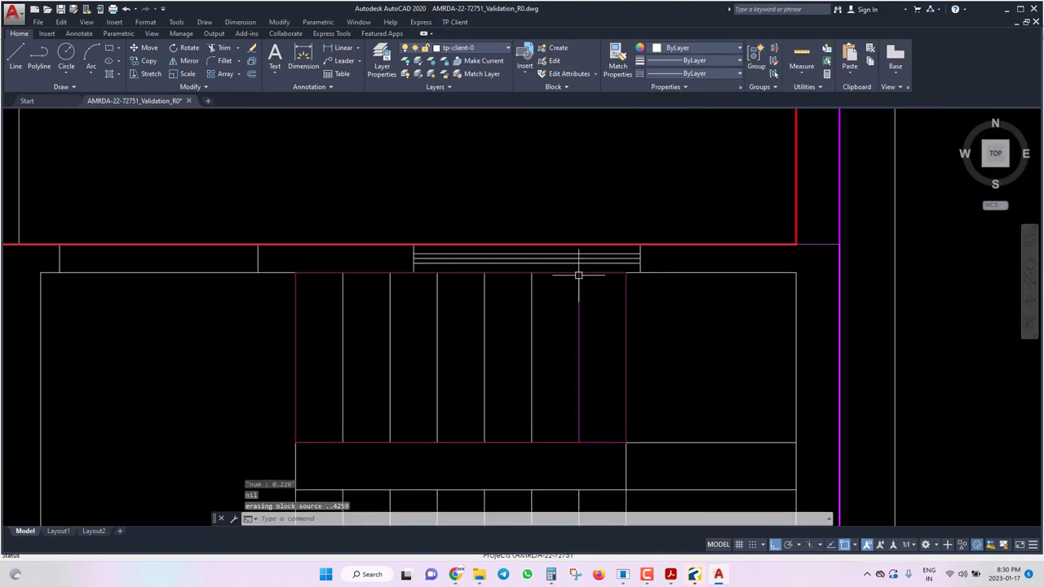
Copy the tread rectangle to four positions leftward along the flight and save.
{"action": "left_click", "coordinate": [582, 334]}
{"action": "left_click", "coordinate": [624, 366]}
{"action": "type", "text": "c"}
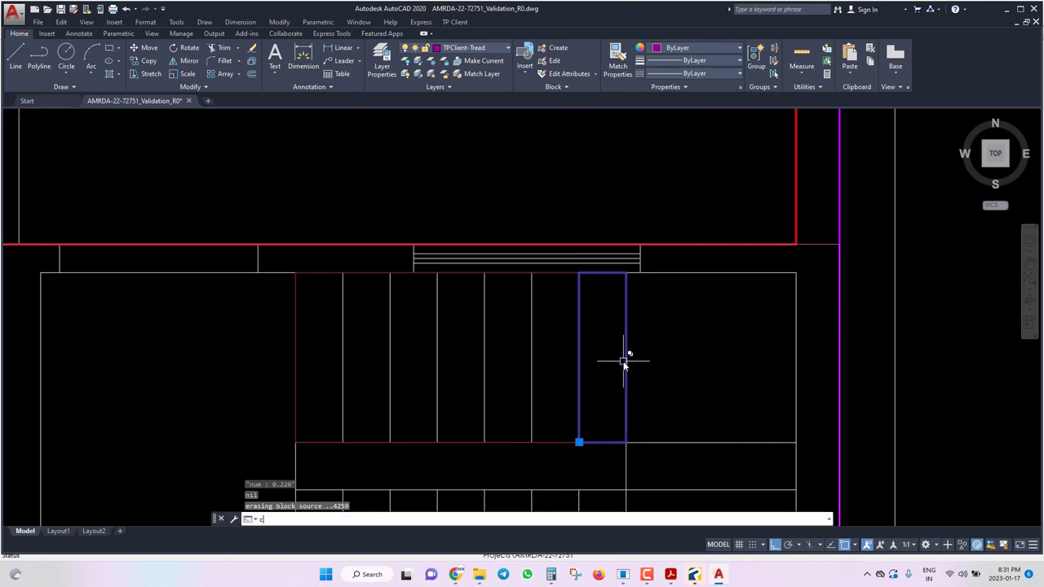
{"action": "key", "text": "Return"}
{"action": "left_click", "coordinate": [625, 275]}
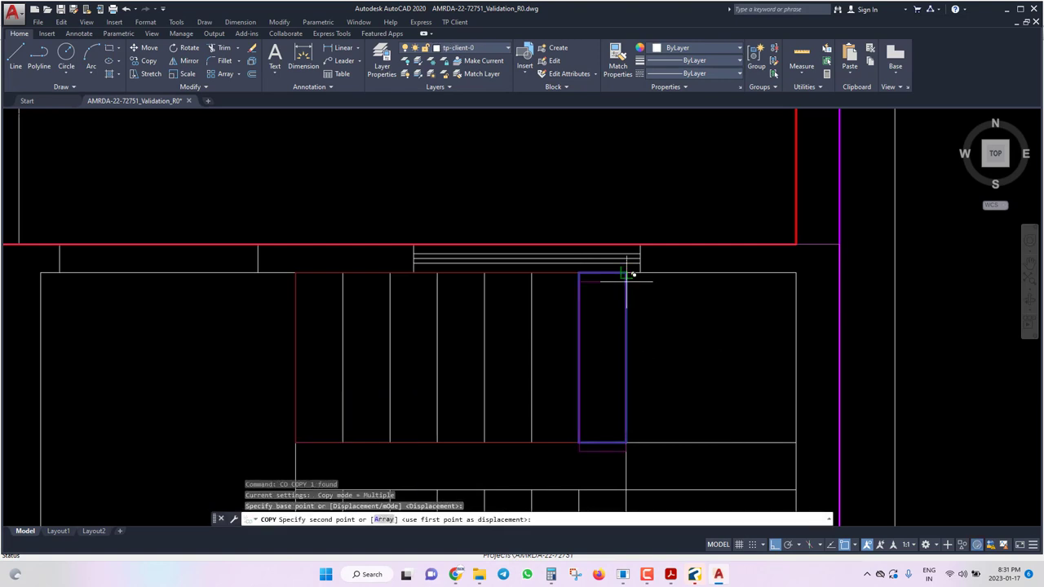
{"action": "left_click", "coordinate": [532, 273]}
{"action": "left_click", "coordinate": [485, 273]}
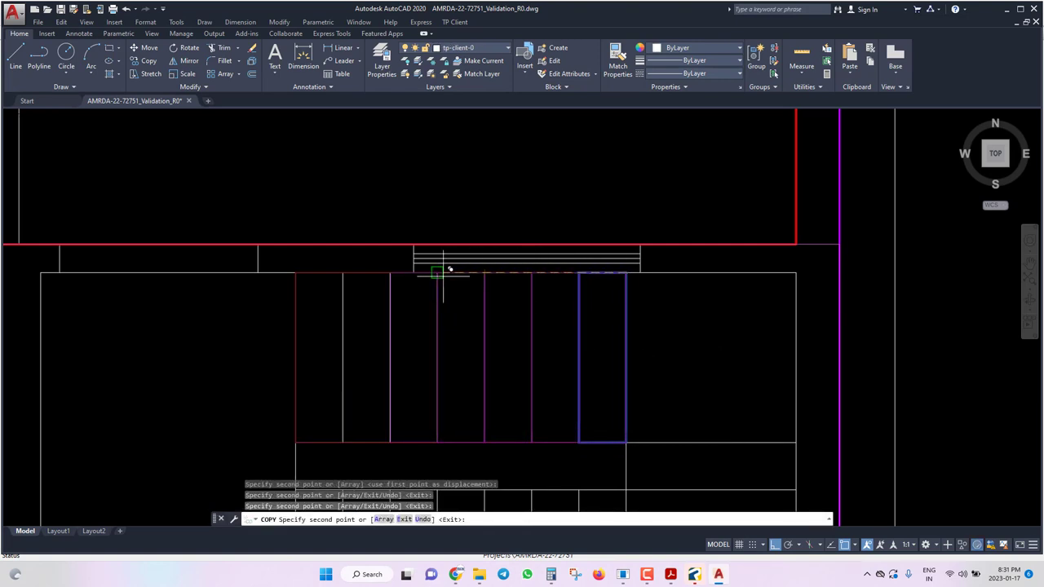
{"action": "left_click", "coordinate": [438, 272]}
{"action": "left_click", "coordinate": [350, 273]}
{"action": "key", "text": "Escape"}
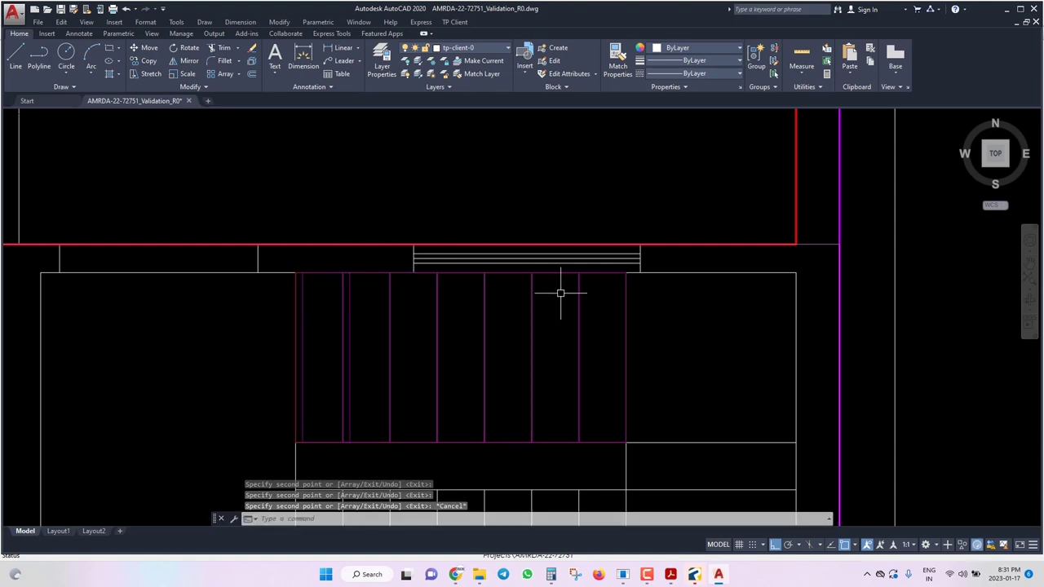
{"action": "key", "text": "ctrl+s"}
Move the leftmost tread slightly left into line with the flight and save.
{"action": "left_click", "coordinate": [352, 359]}
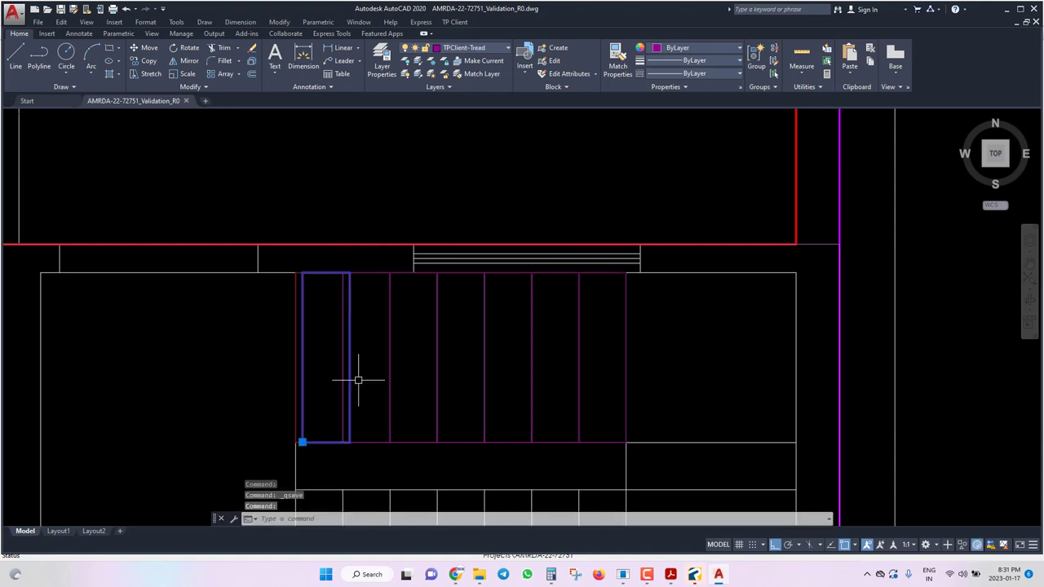
{"action": "type", "text": "m"}
{"action": "key", "text": "Return"}
{"action": "left_click", "coordinate": [349, 443]}
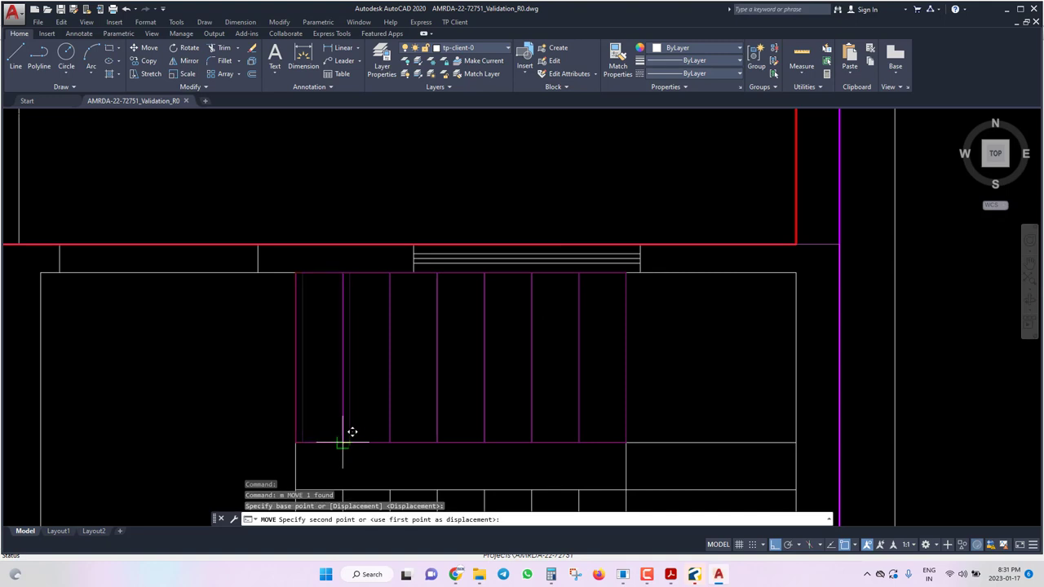
{"action": "left_click", "coordinate": [343, 443]}
{"action": "key", "text": "ctrl+s"}
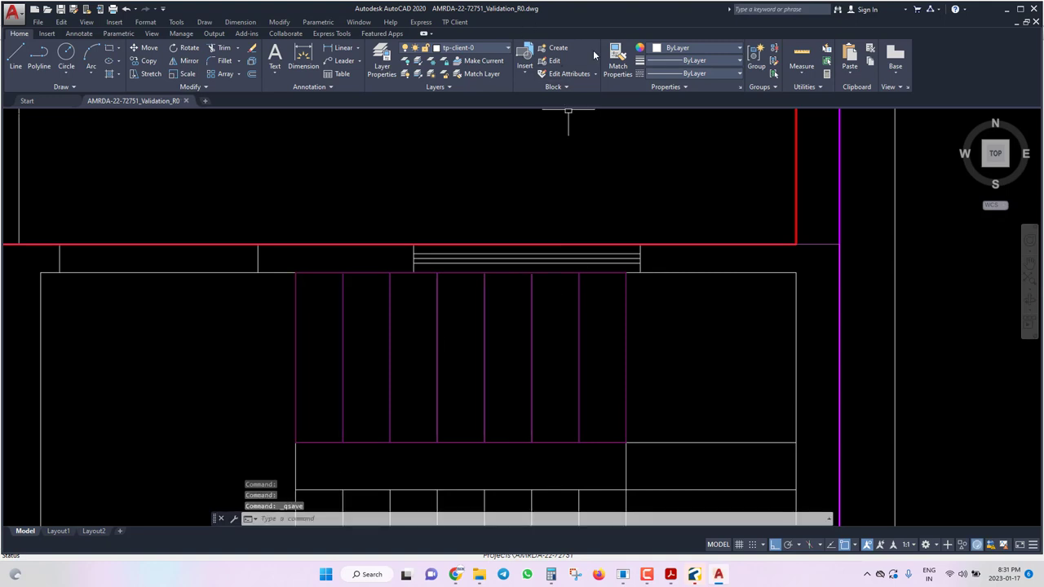
Lock the tp-client-0 layer and try mirroring the upper-flight treads, then abandon the mirror.
{"action": "left_click", "coordinate": [480, 49]}
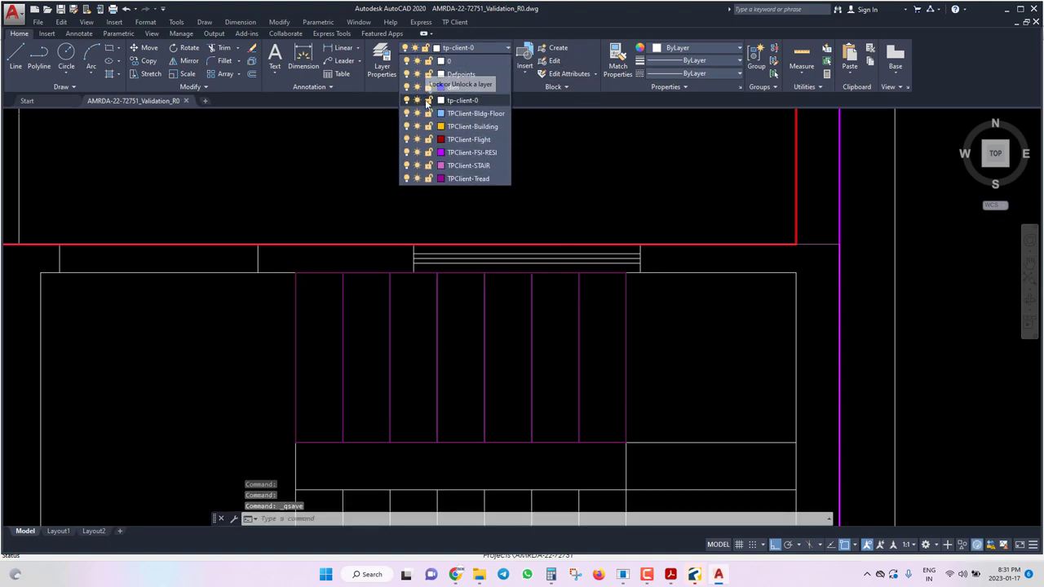
{"action": "left_click", "coordinate": [426, 99]}
{"action": "left_click", "coordinate": [669, 314]}
{"action": "left_click", "coordinate": [224, 368]}
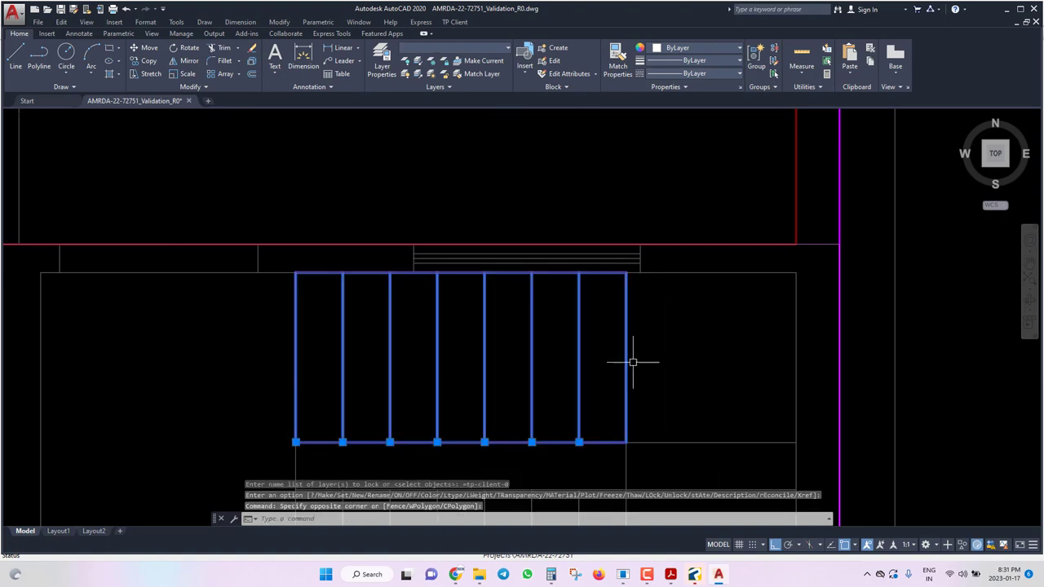
{"action": "scroll", "coordinate": [632, 361], "scroll_direction": "down", "scroll_amount": 4}
{"action": "type", "text": "mi"}
{"action": "key", "text": "Return"}
{"action": "scroll", "coordinate": [677, 383], "scroll_direction": "up", "scroll_amount": 2}
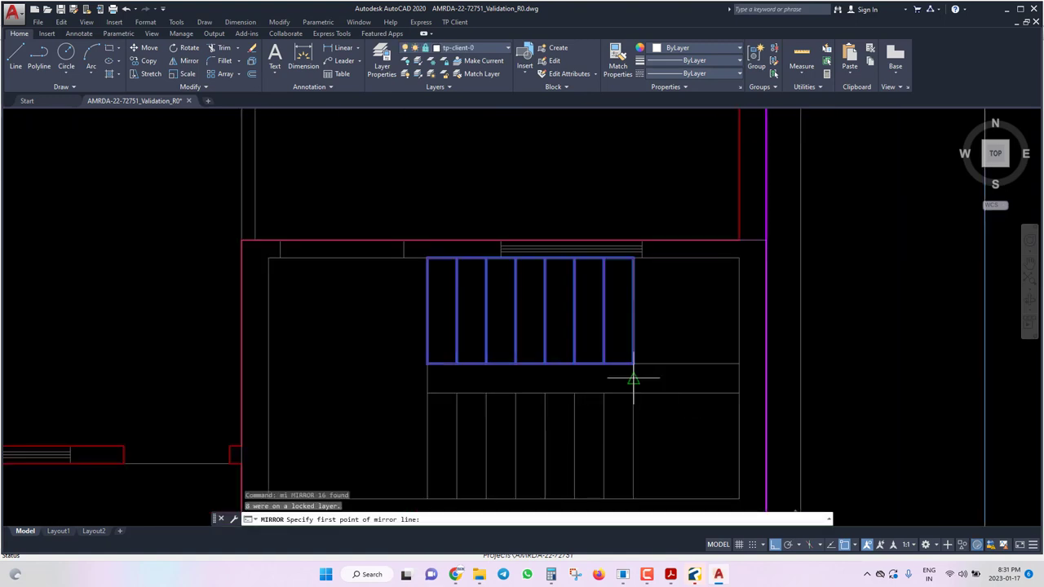
{"action": "left_click", "coordinate": [633, 378]}
{"action": "left_click", "coordinate": [676, 377]}
{"action": "key", "text": "Escape"}
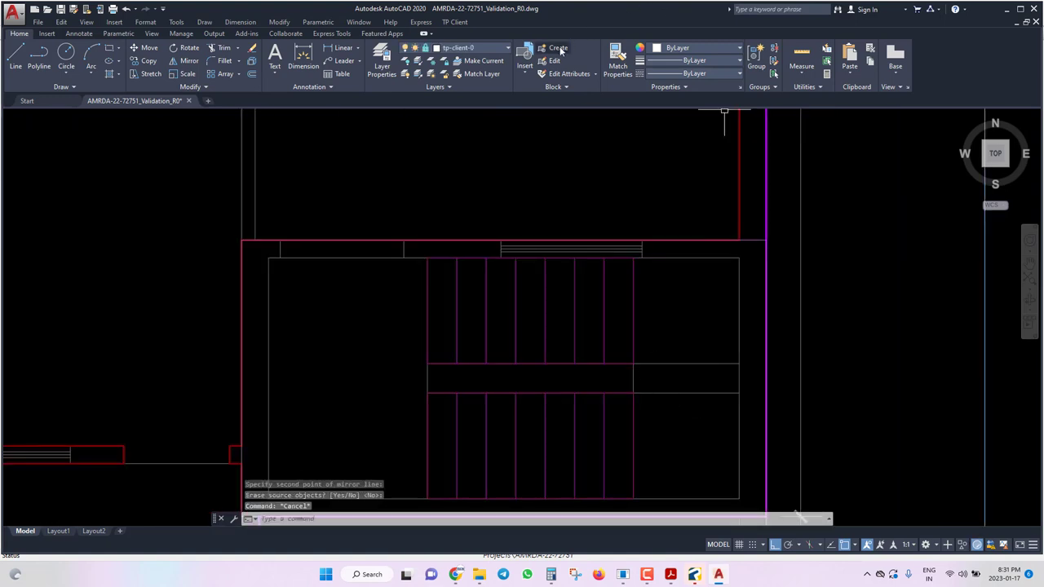
Cancel the new block definition and unlock the tp-client-0 layer.
{"action": "left_click", "coordinate": [557, 48]}
{"action": "key", "text": "Escape"}
{"action": "left_click", "coordinate": [473, 47]}
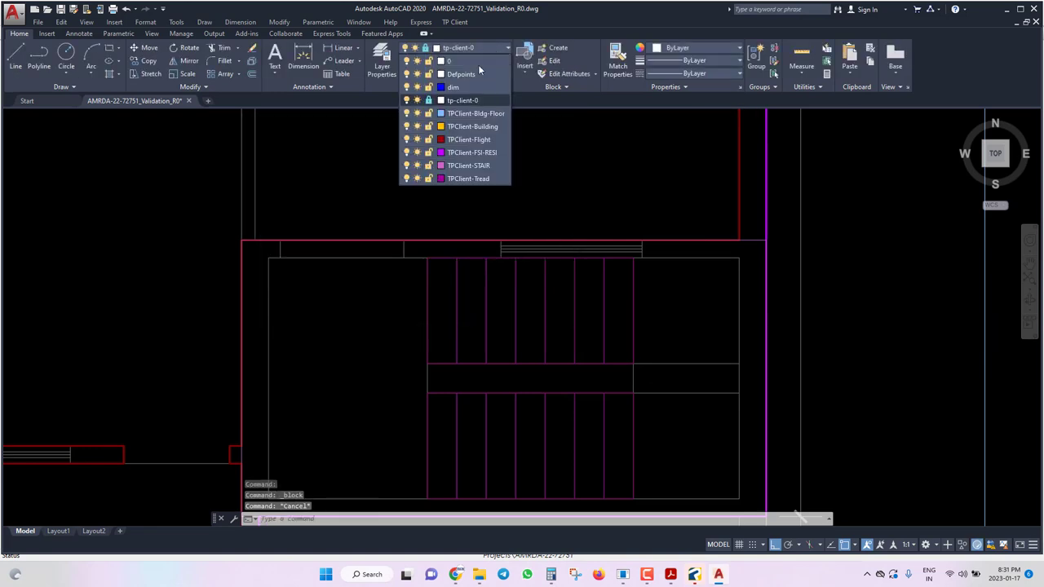
{"action": "left_click", "coordinate": [429, 100]}
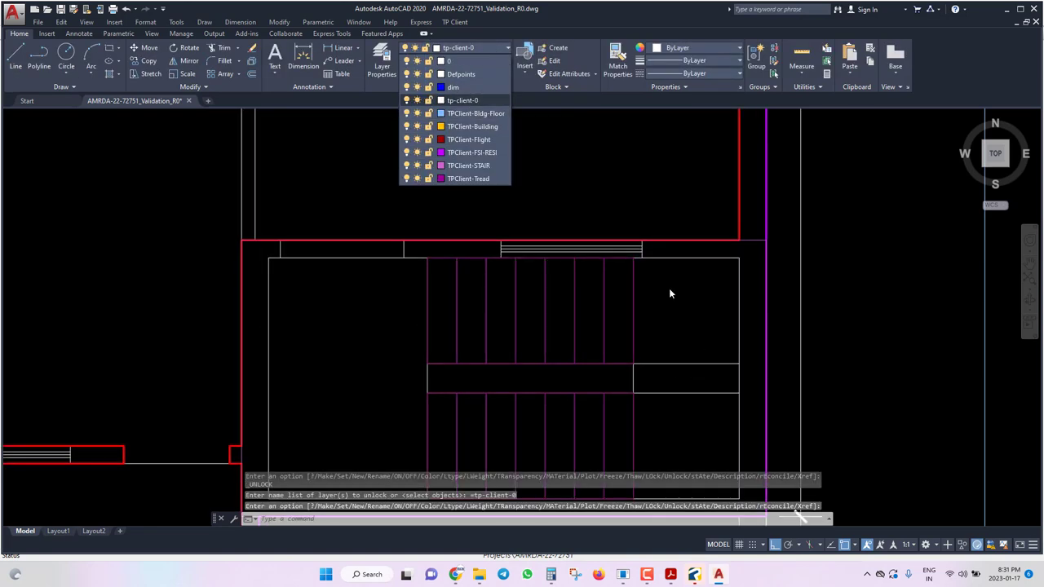
Mark another rectangular tread area across the flight from lower-left to opposite corner.
{"action": "left_click", "coordinate": [454, 22]}
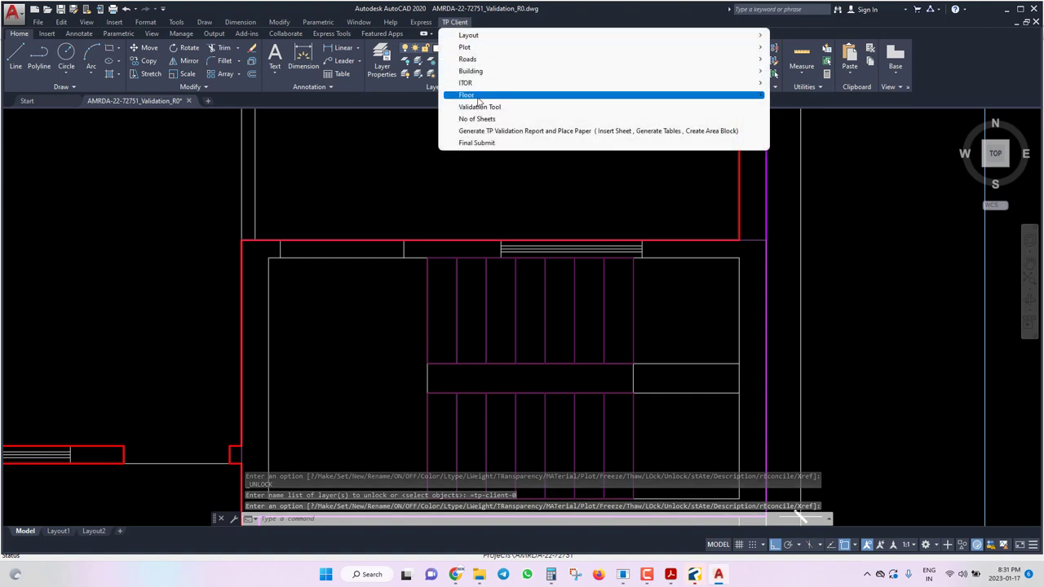
{"action": "mouse_move", "coordinate": [486, 97]}
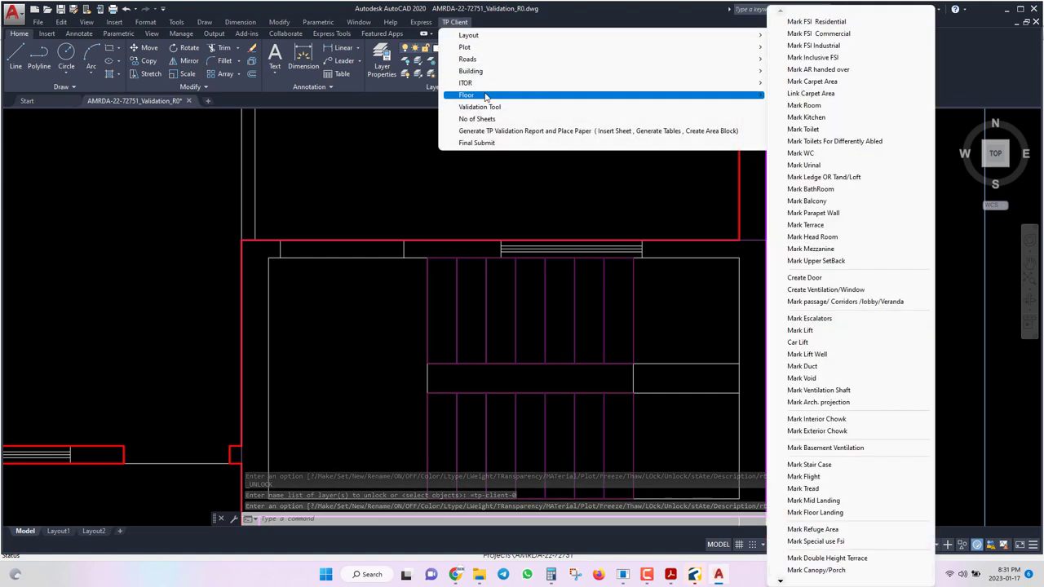
{"action": "left_click", "coordinate": [817, 488]}
{"action": "key", "text": "Return"}
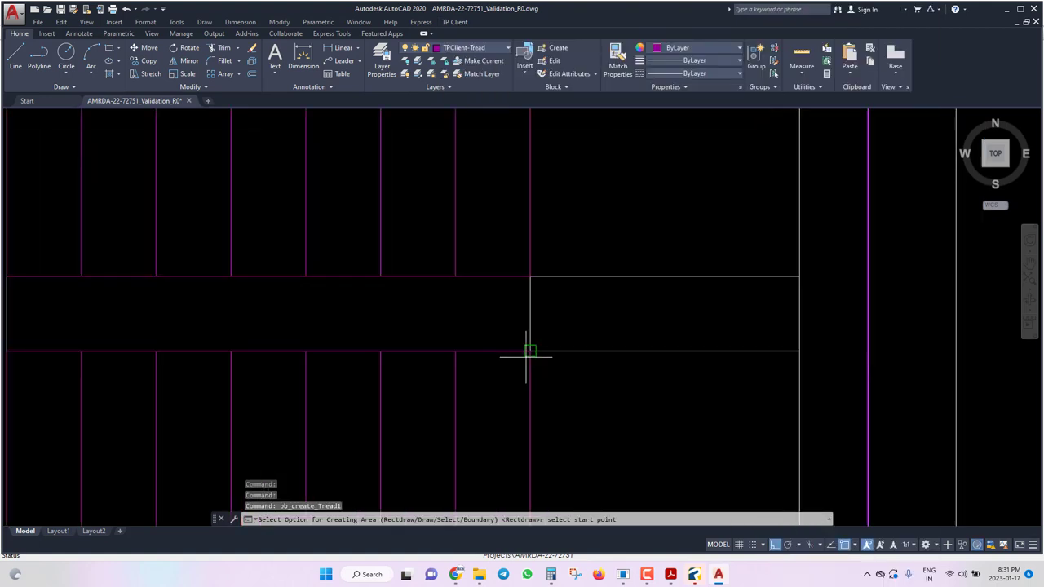
{"action": "left_click", "coordinate": [531, 351]}
{"action": "left_click", "coordinate": [800, 277]}
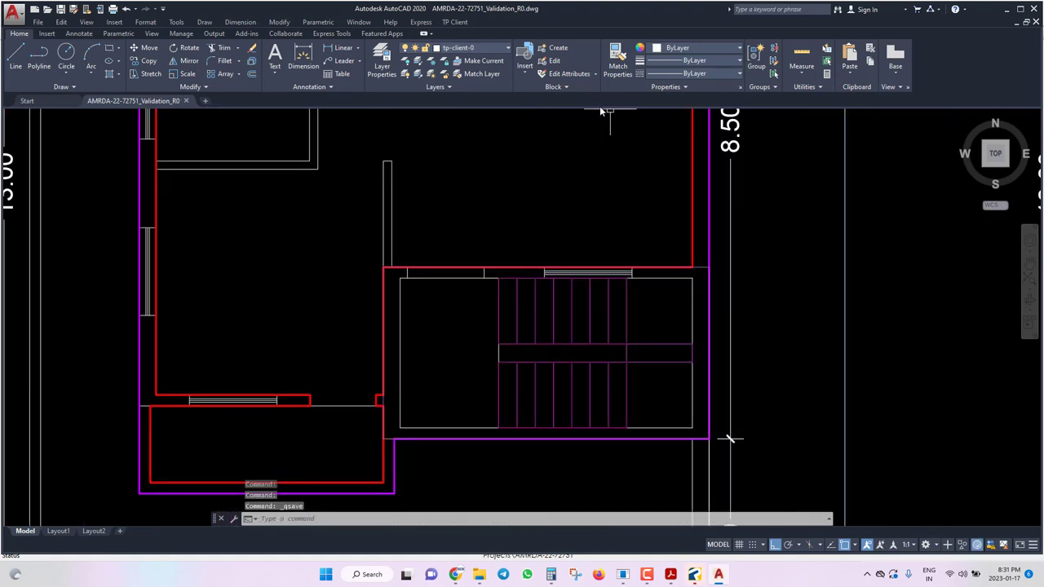
Mark the stair's mid landing as a rectangular landing area.
{"action": "left_click", "coordinate": [454, 22]}
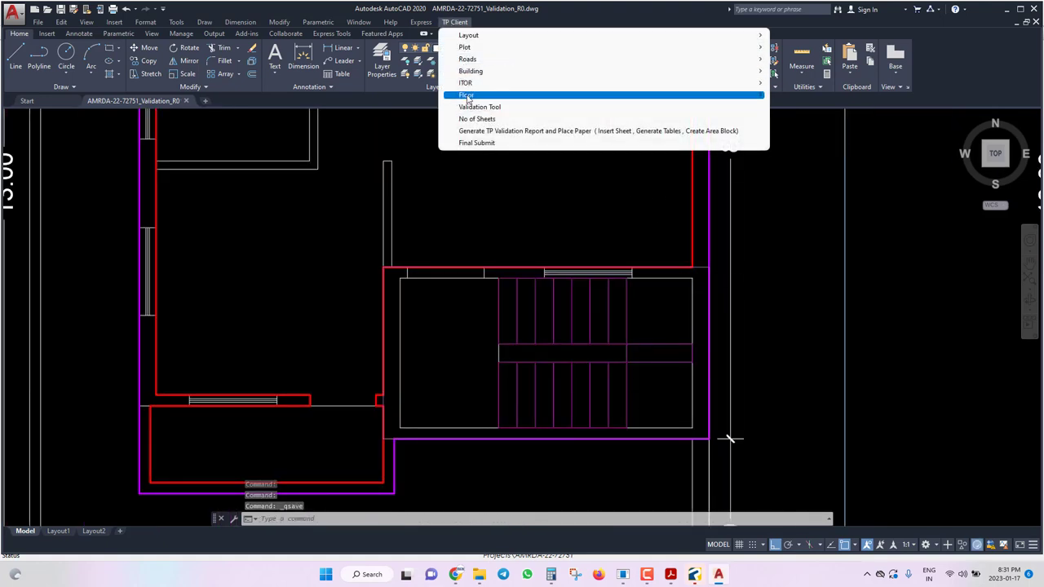
{"action": "mouse_move", "coordinate": [469, 95]}
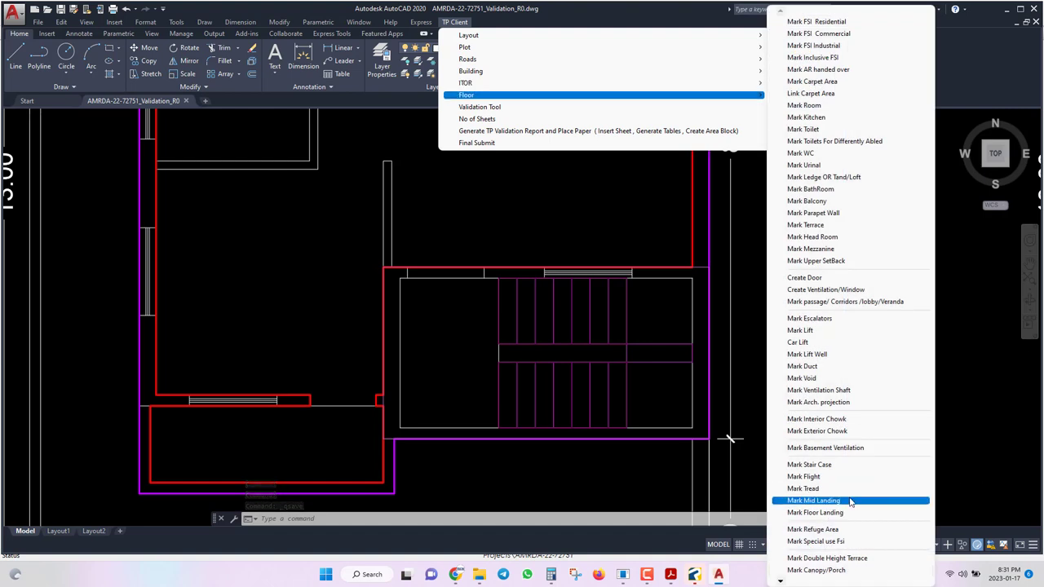
{"action": "left_click", "coordinate": [856, 500]}
{"action": "type", "text": "r"}
{"action": "key", "text": "Return"}
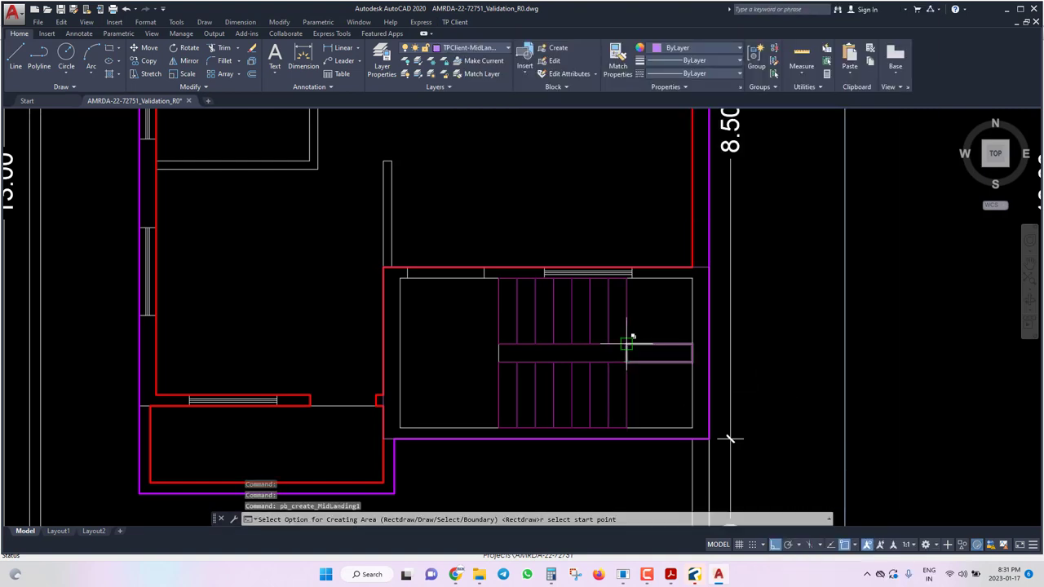
{"action": "right_click", "coordinate": [648, 357]}
{"action": "left_click", "coordinate": [685, 384]}
{"action": "key", "text": "Return"}
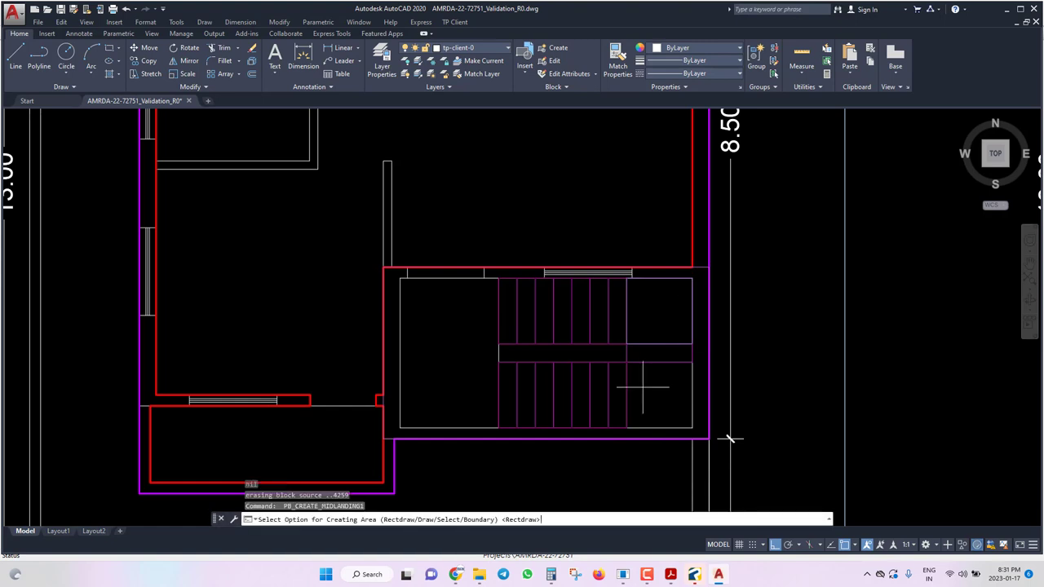
{"action": "left_click", "coordinate": [693, 428]}
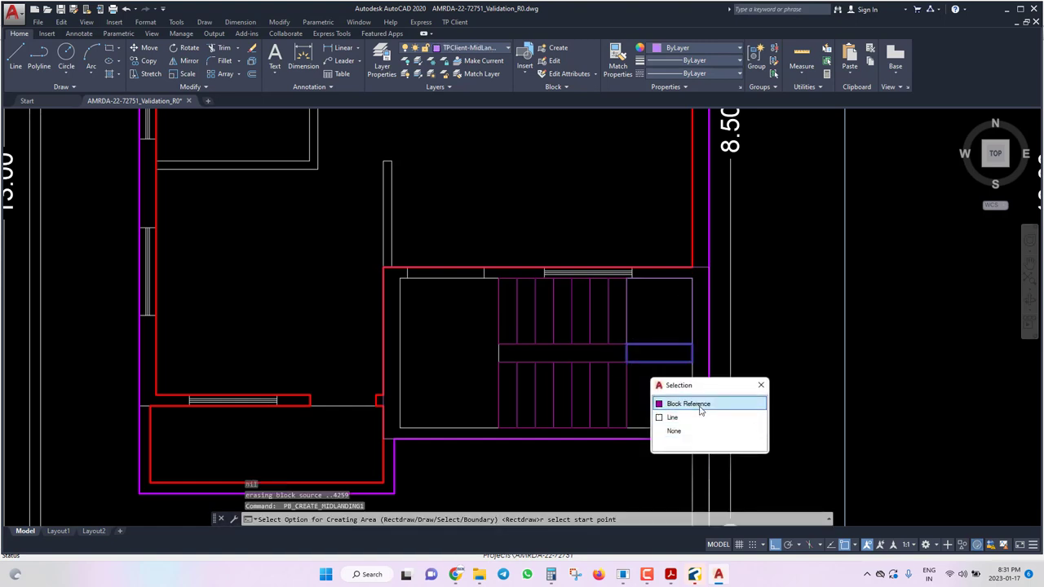
{"action": "left_click", "coordinate": [698, 403]}
{"action": "left_click", "coordinate": [693, 428]}
{"action": "left_click", "coordinate": [759, 458]}
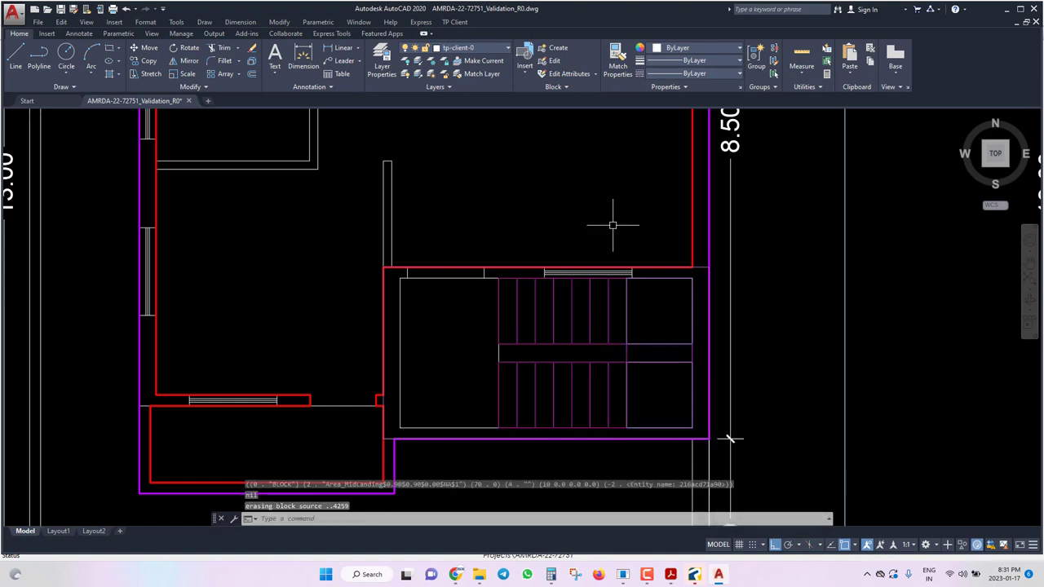
Start a floor-landing marking, cancel it after the first corner, and save.
{"action": "left_click", "coordinate": [465, 23]}
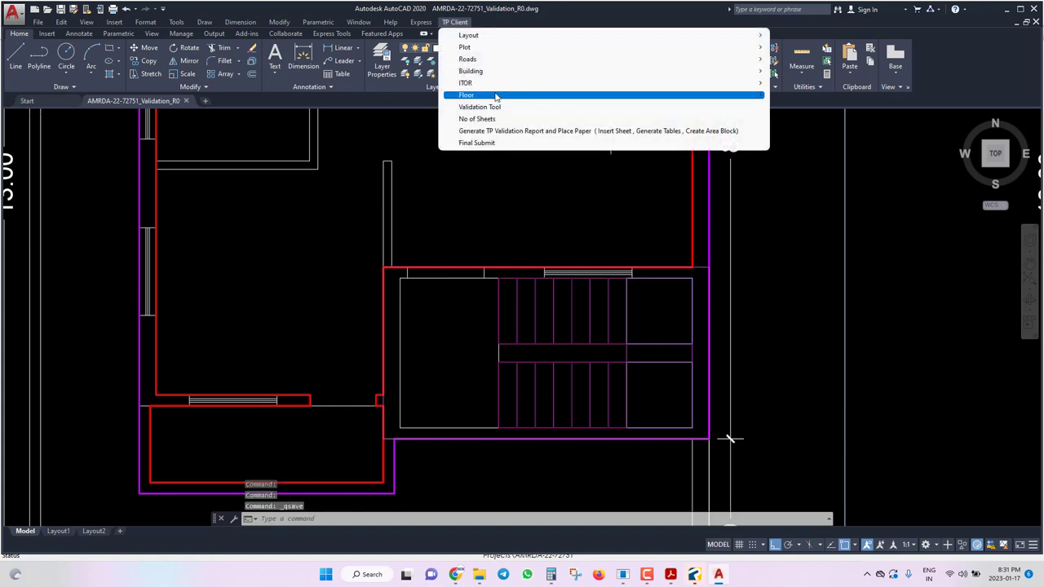
{"action": "mouse_move", "coordinate": [494, 96]}
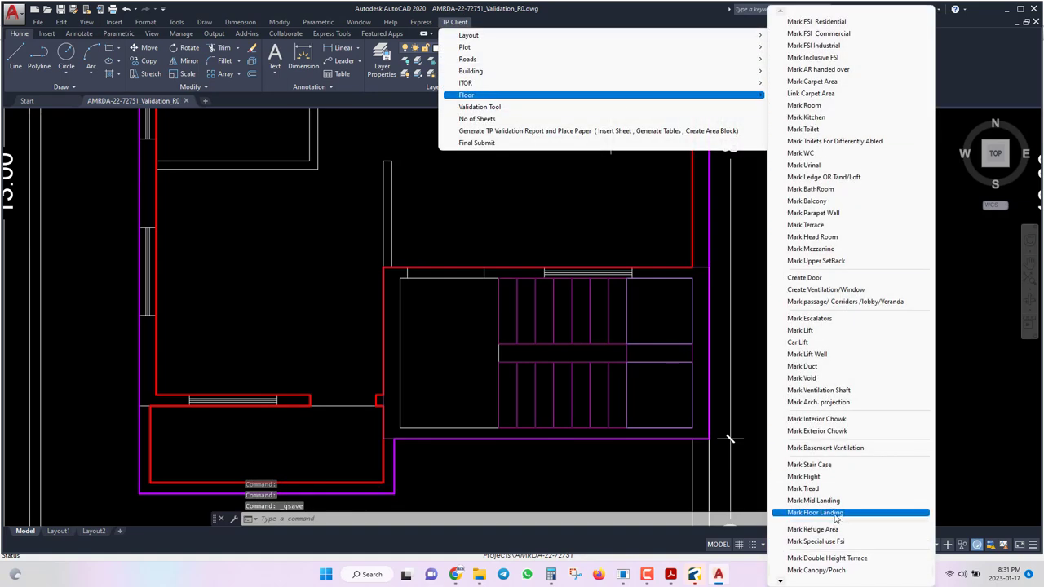
{"action": "left_click", "coordinate": [834, 514]}
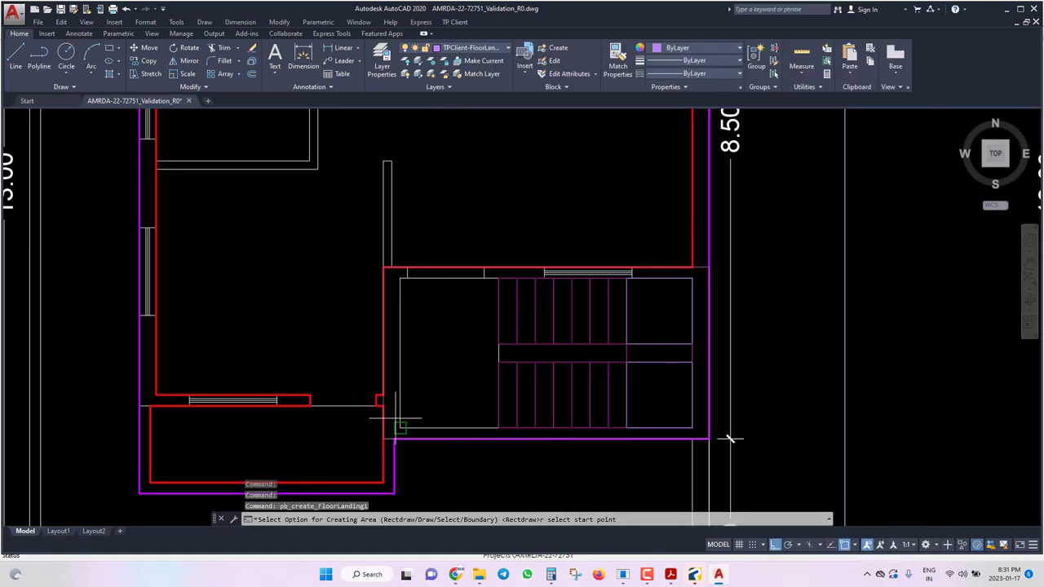
{"action": "scroll", "coordinate": [395, 420], "scroll_direction": "up", "scroll_amount": 5}
{"action": "left_click", "coordinate": [502, 420]}
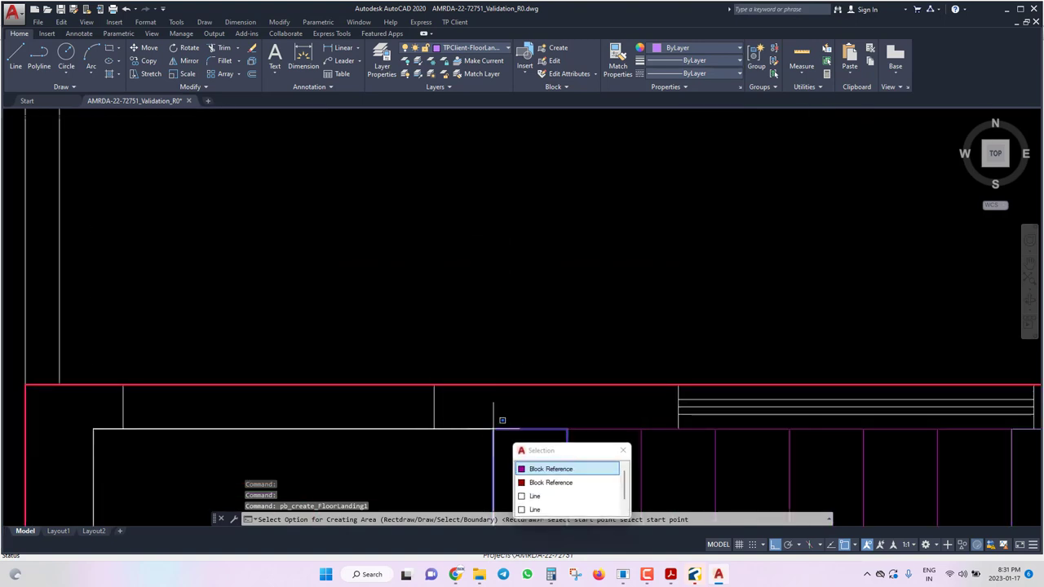
{"action": "key", "text": "Escape"}
{"action": "scroll", "coordinate": [501, 226], "scroll_direction": "down", "scroll_amount": 5}
{"action": "key", "text": "ctrl+s"}
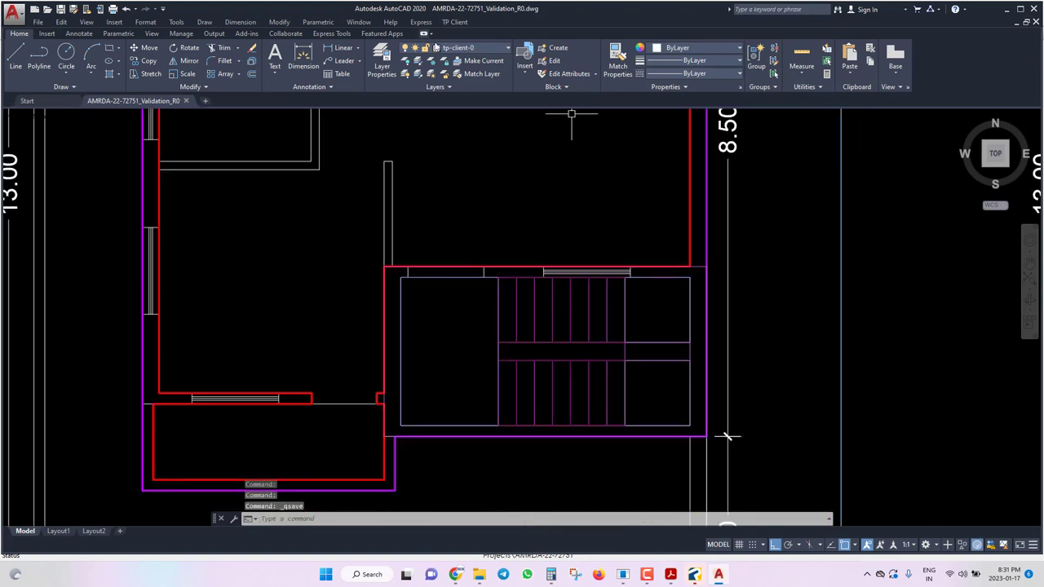
Place a Mark Reference point on the stair block, cancel the repeat, and save.
{"action": "left_click", "coordinate": [460, 22]}
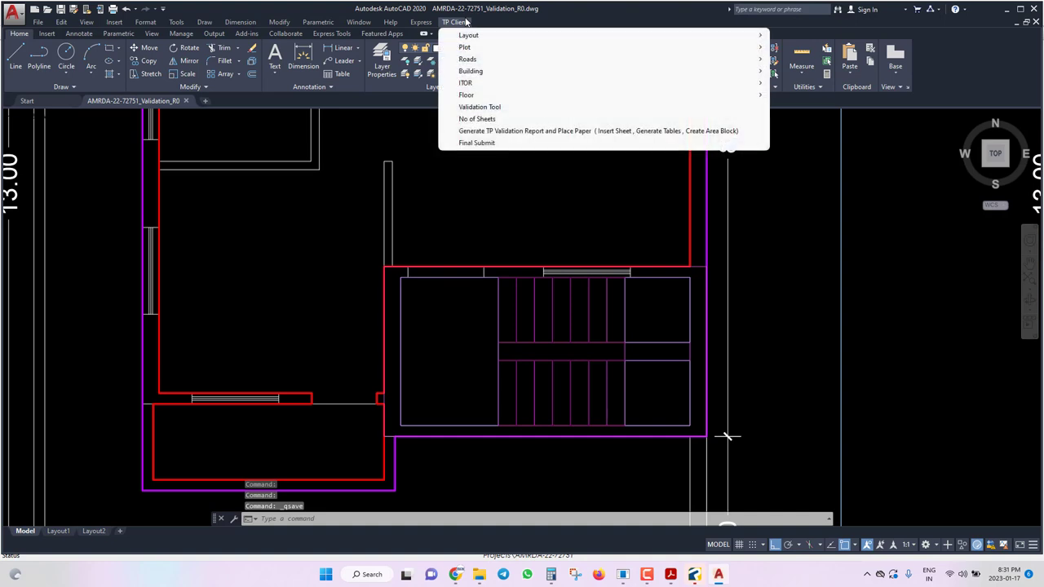
{"action": "mouse_move", "coordinate": [497, 78]}
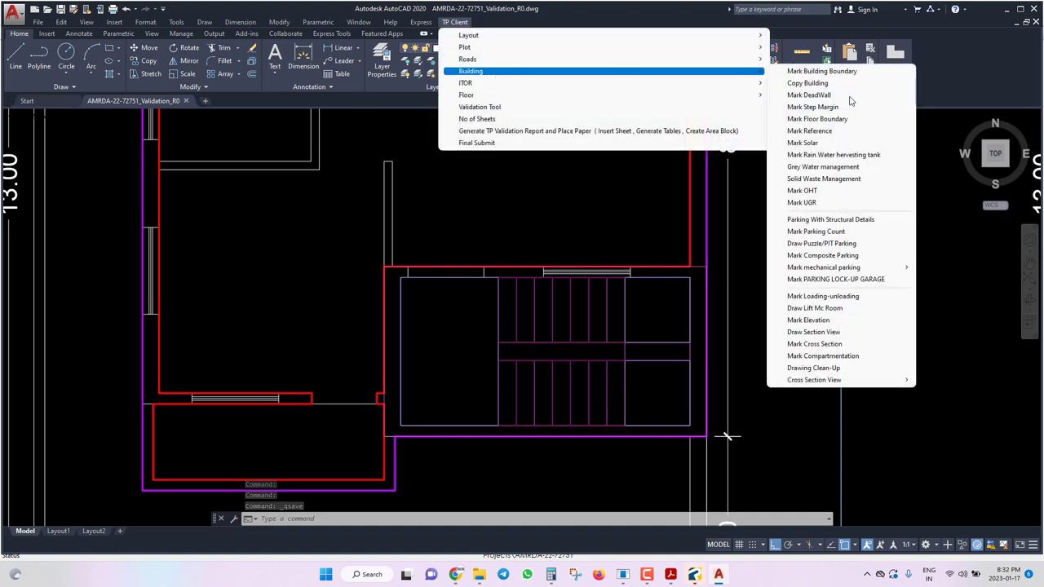
{"action": "left_click", "coordinate": [849, 130]}
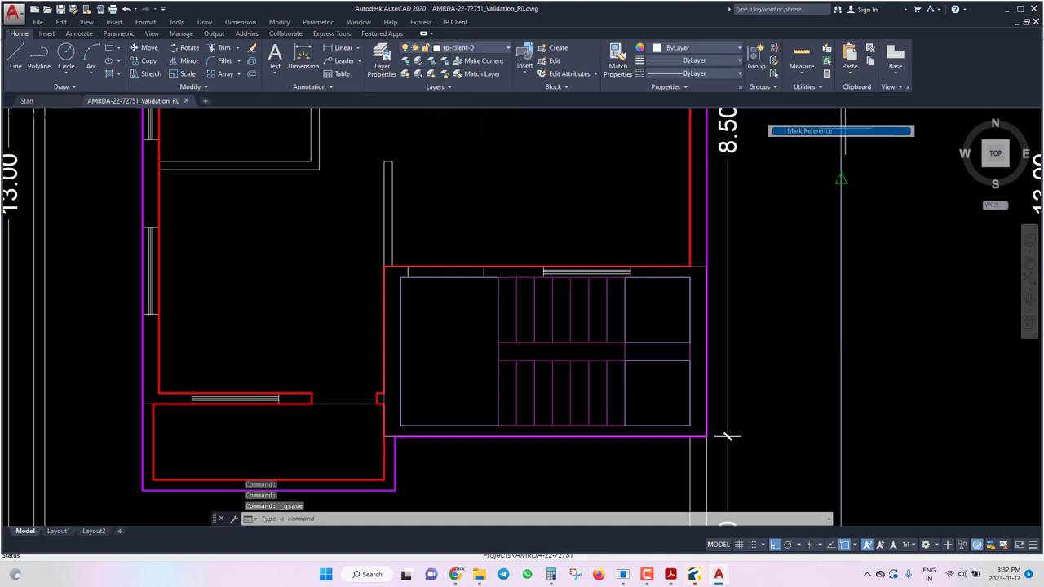
{"action": "left_click", "coordinate": [498, 310]}
{"action": "scroll", "coordinate": [493, 308], "scroll_direction": "up", "scroll_amount": 4}
{"action": "key", "text": "Return"}
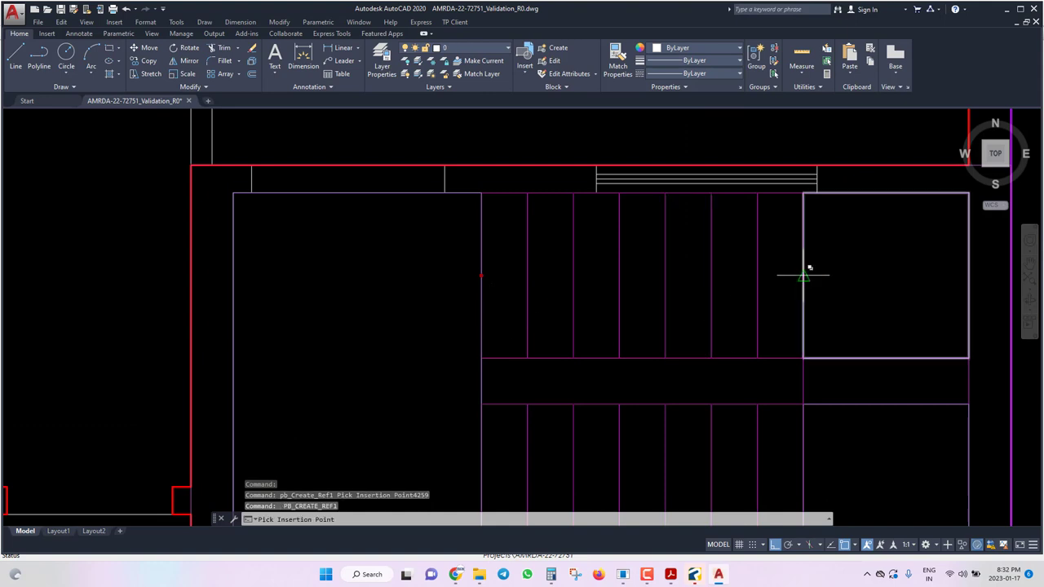
{"action": "left_click", "coordinate": [805, 275]}
{"action": "key", "text": "Escape"}
{"action": "scroll", "coordinate": [574, 256], "scroll_direction": "down", "scroll_amount": 3}
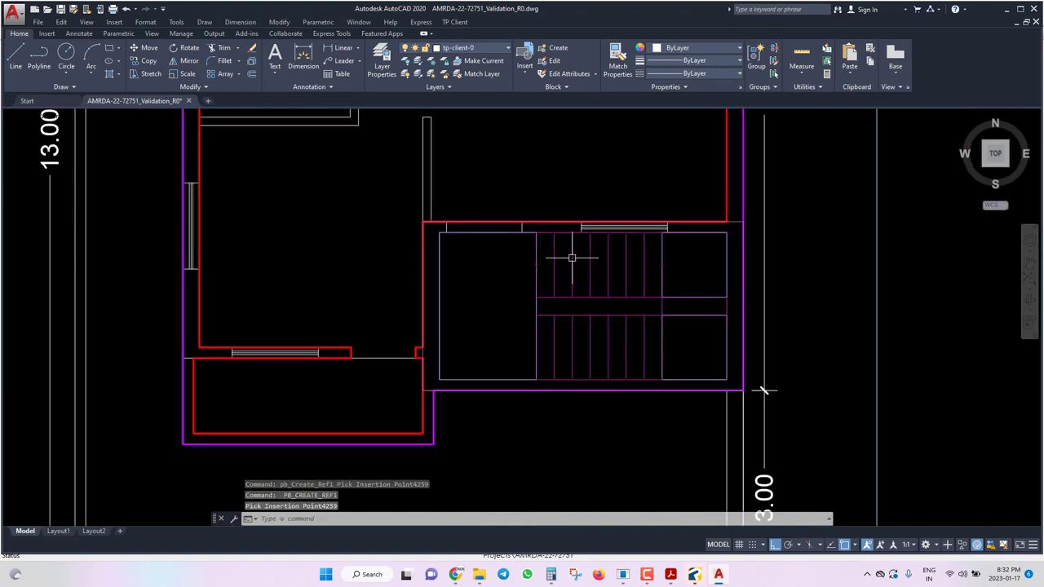
{"action": "key", "text": "ctrl+s"}
{"action": "scroll", "coordinate": [524, 323], "scroll_direction": "down", "scroll_amount": 2}
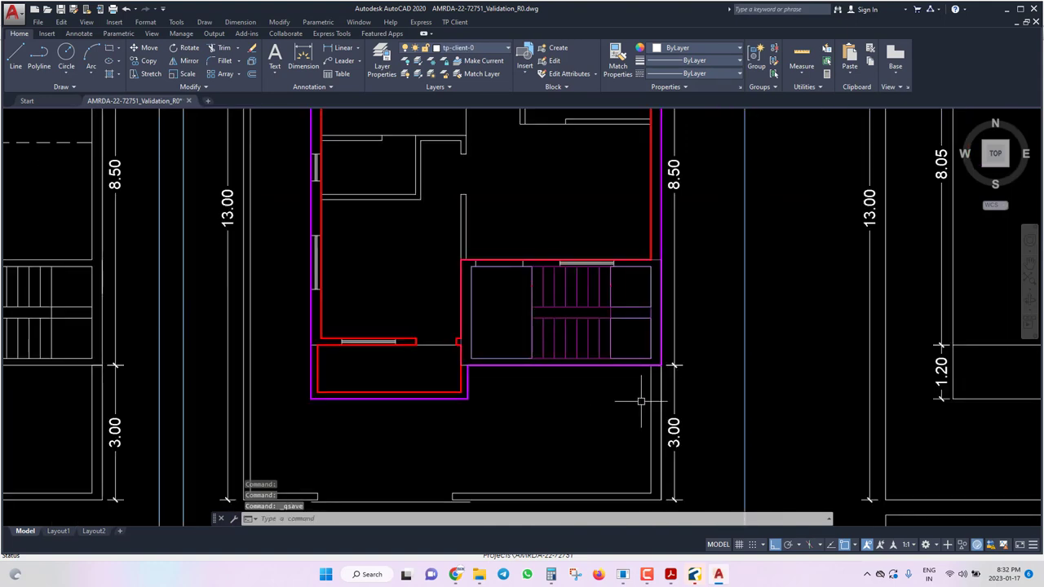
Lock layer tp-client-0 and window-select the first-floor stair block for copying with CO.
{"action": "left_click", "coordinate": [458, 49]}
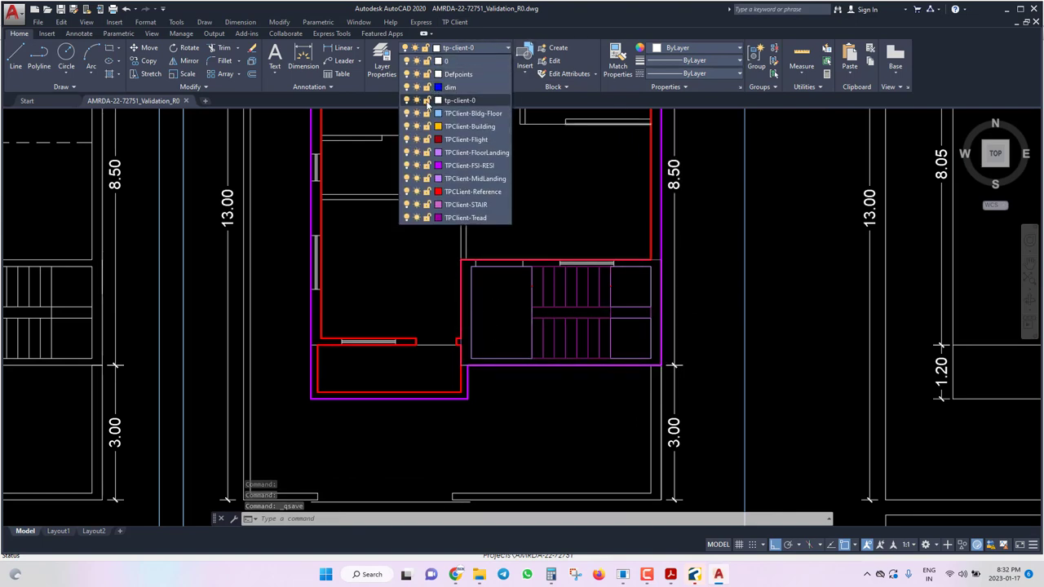
{"action": "left_click", "coordinate": [424, 100]}
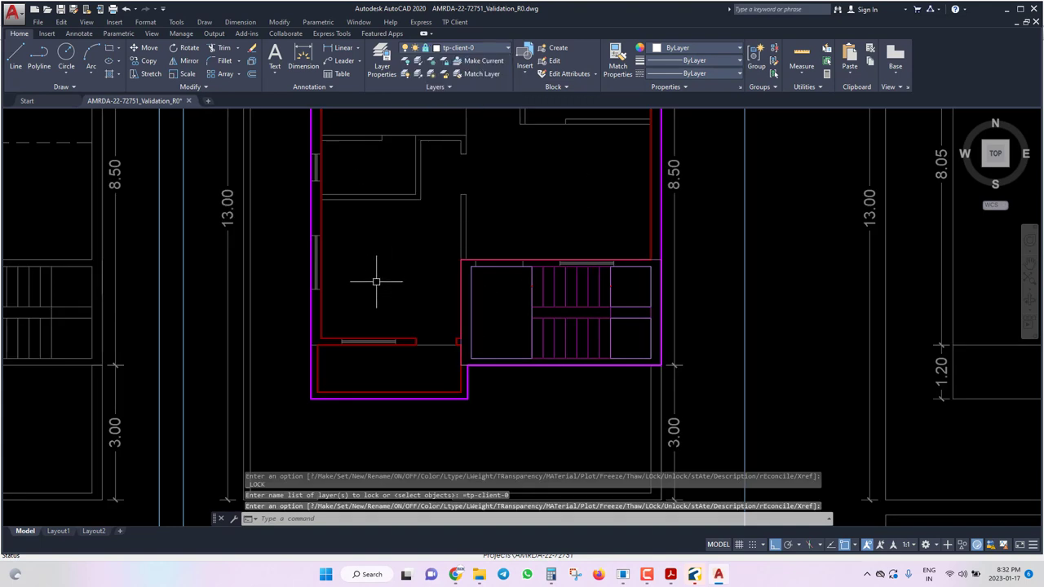
{"action": "left_click", "coordinate": [426, 242]}
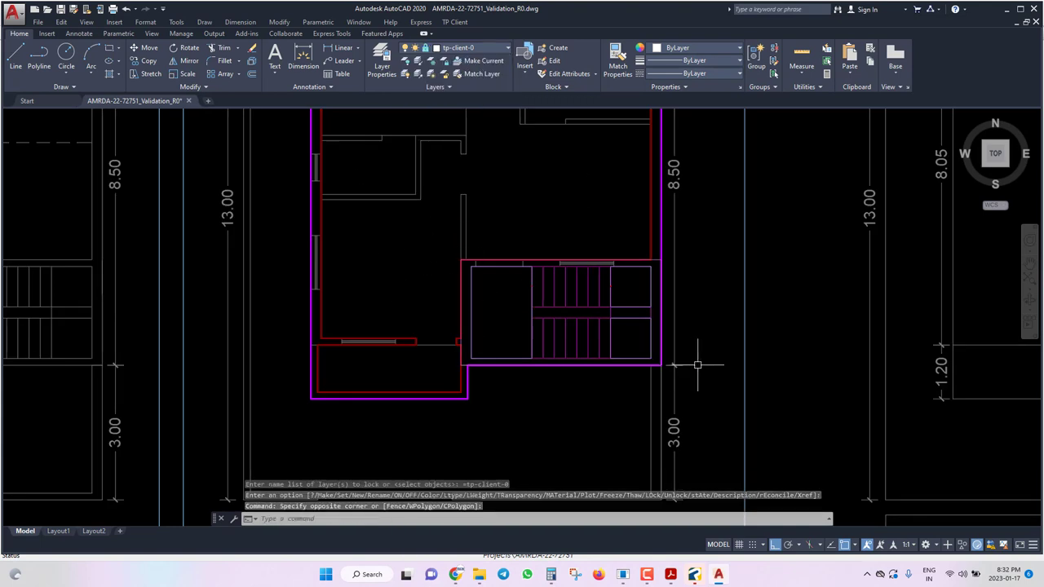
{"action": "left_click", "coordinate": [742, 392]}
{"action": "type", "text": "co"}
{"action": "key", "text": "Return"}
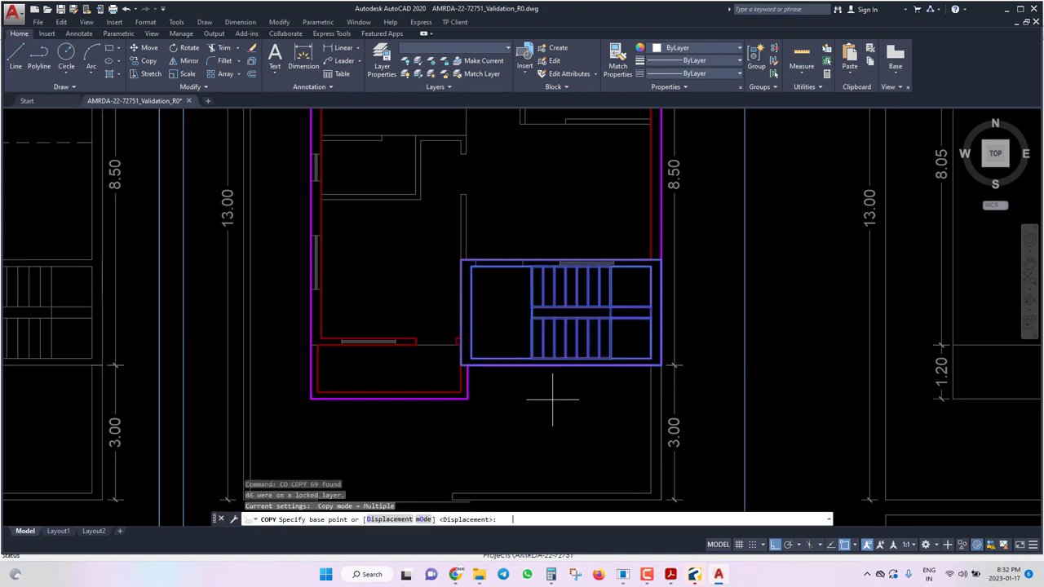
Copy the stair block onto the staircase in the parking floor plan.
{"action": "left_click", "coordinate": [651, 359]}
{"action": "scroll", "coordinate": [653, 351], "scroll_direction": "down", "scroll_amount": 6}
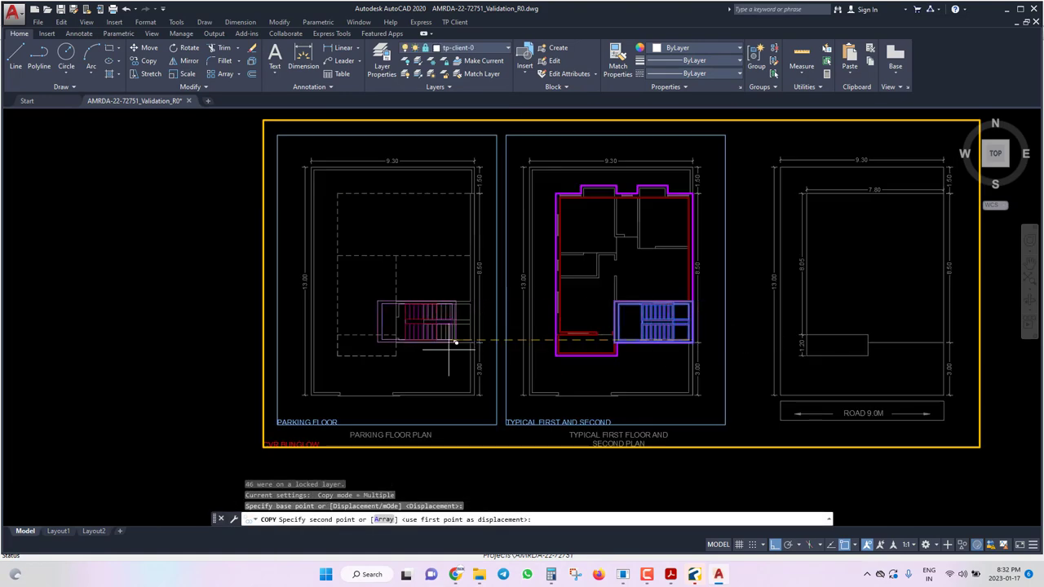
{"action": "scroll", "coordinate": [538, 285], "scroll_direction": "up", "scroll_amount": 8}
{"action": "left_click", "coordinate": [580, 282]}
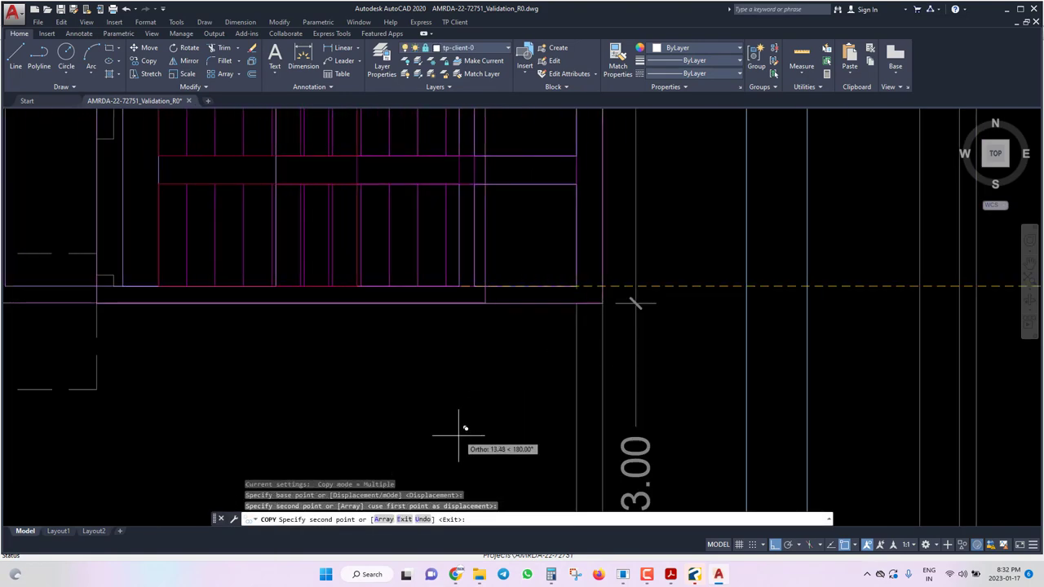
{"action": "scroll", "coordinate": [471, 396], "scroll_direction": "down", "scroll_amount": 4}
{"action": "key", "text": "Escape"}
Save the drawing and unlock layer tp-client-0.
{"action": "key", "text": "ctrl+s"}
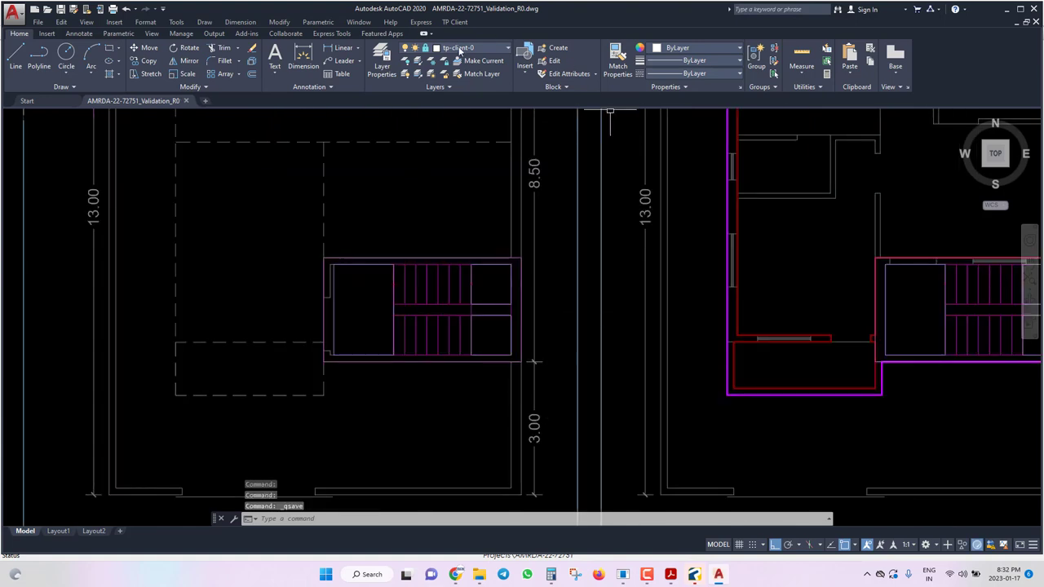
{"action": "left_click", "coordinate": [459, 51]}
{"action": "left_click", "coordinate": [426, 100]}
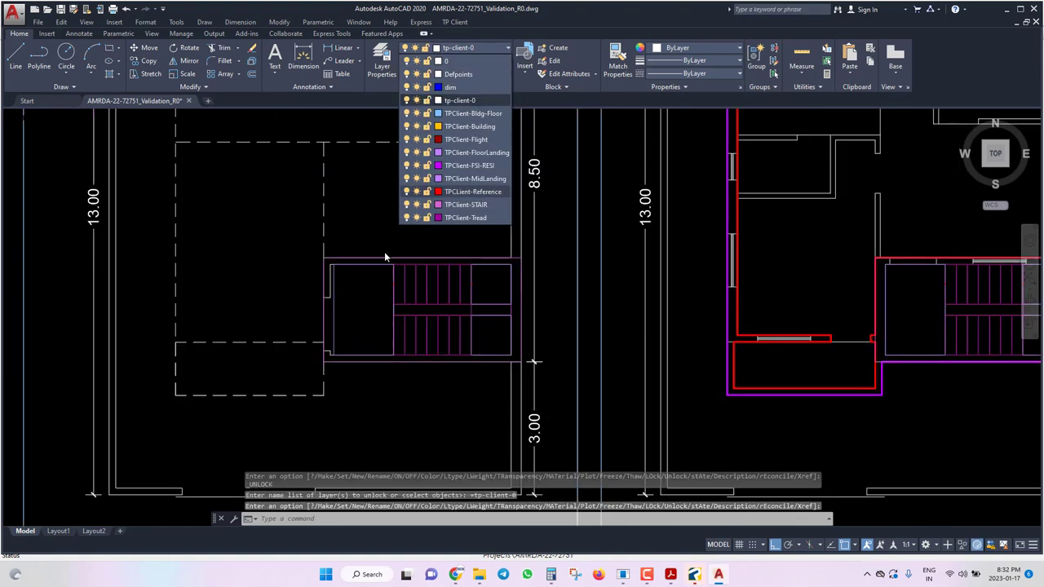
{"action": "key", "text": "Escape"}
Save, then launch TP Client > Floor > Mark FSI Residential.
{"action": "scroll", "coordinate": [377, 357], "scroll_direction": "down", "scroll_amount": 2}
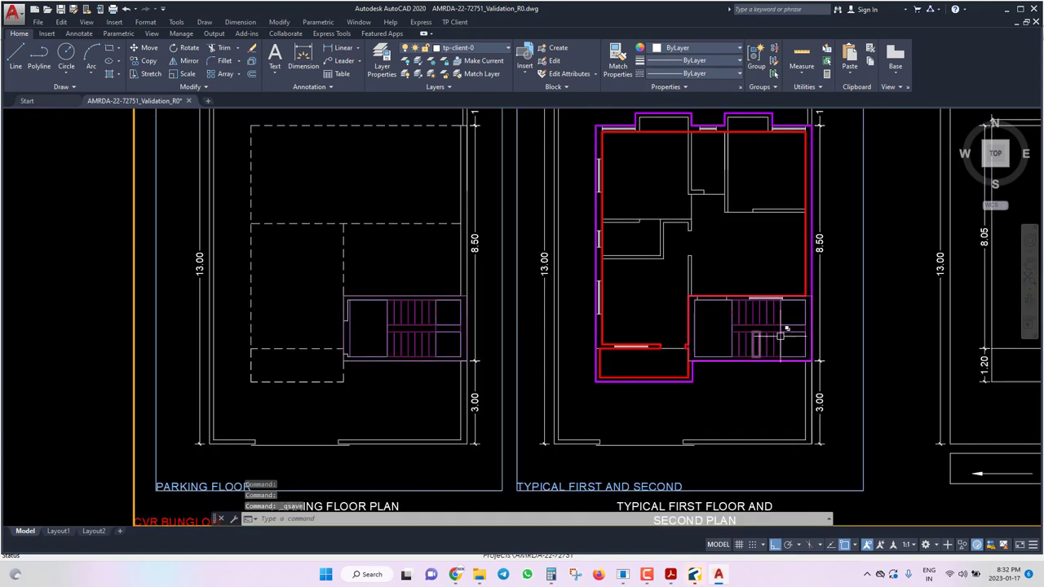
{"action": "key", "text": "ctrl+s"}
{"action": "left_click", "coordinate": [454, 22]}
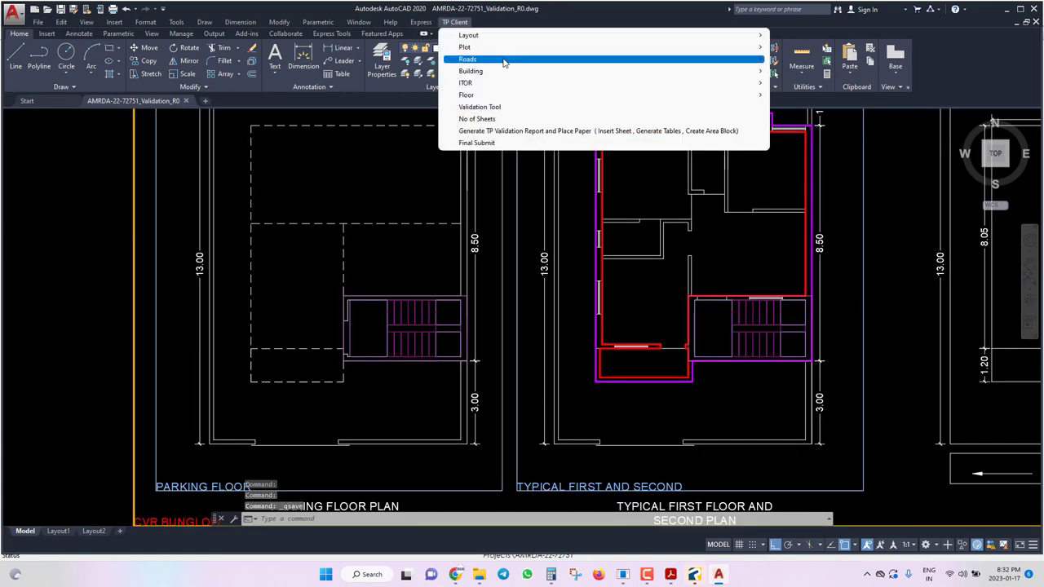
{"action": "mouse_move", "coordinate": [495, 96]}
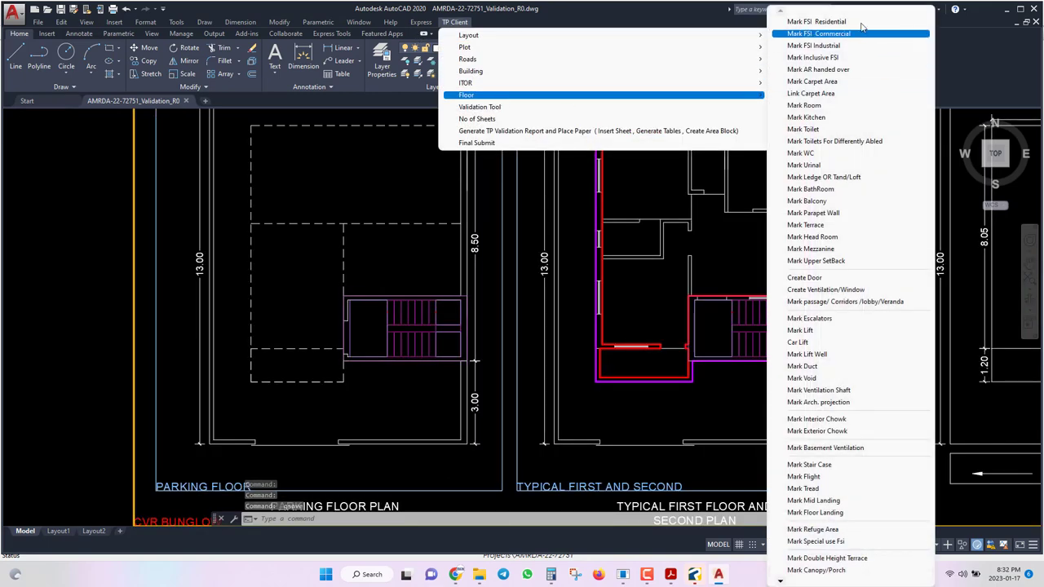
{"action": "left_click", "coordinate": [861, 23]}
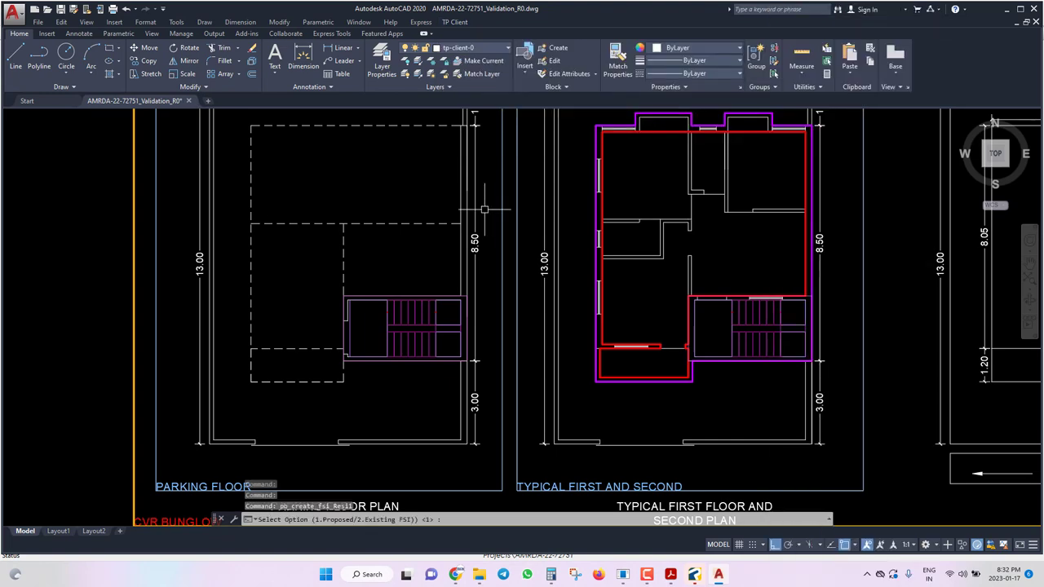
{"action": "scroll", "coordinate": [401, 321], "scroll_direction": "up", "scroll_amount": 4}
Mark the copied stair block as a Proposed (1) FSI area using Rectdraw.
{"action": "type", "text": "r"}
{"action": "key", "text": "Return"}
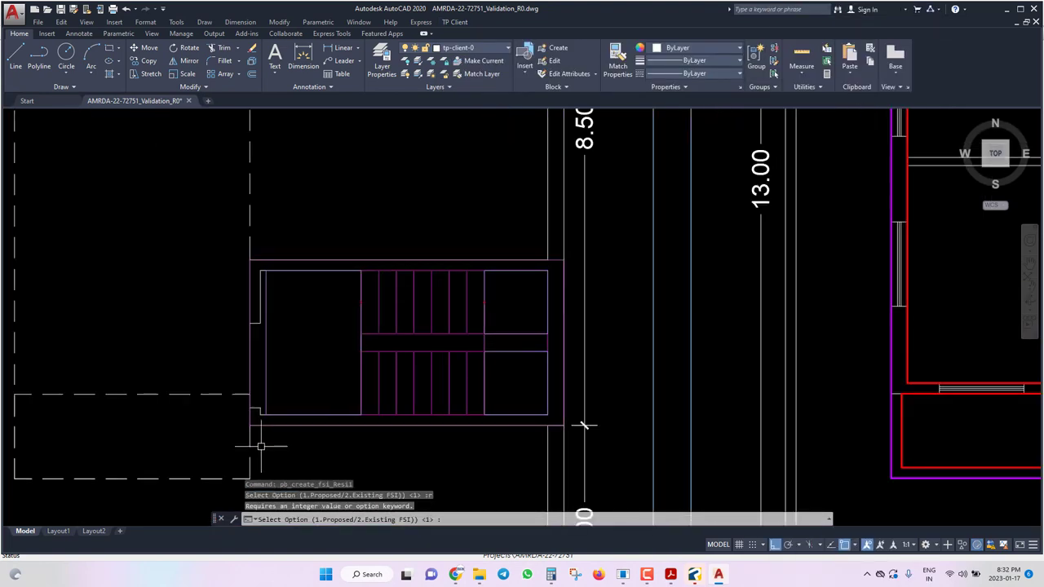
{"action": "type", "text": "1"}
{"action": "key", "text": "Return"}
{"action": "type", "text": "r Crea"}
{"action": "key", "text": "Return"}
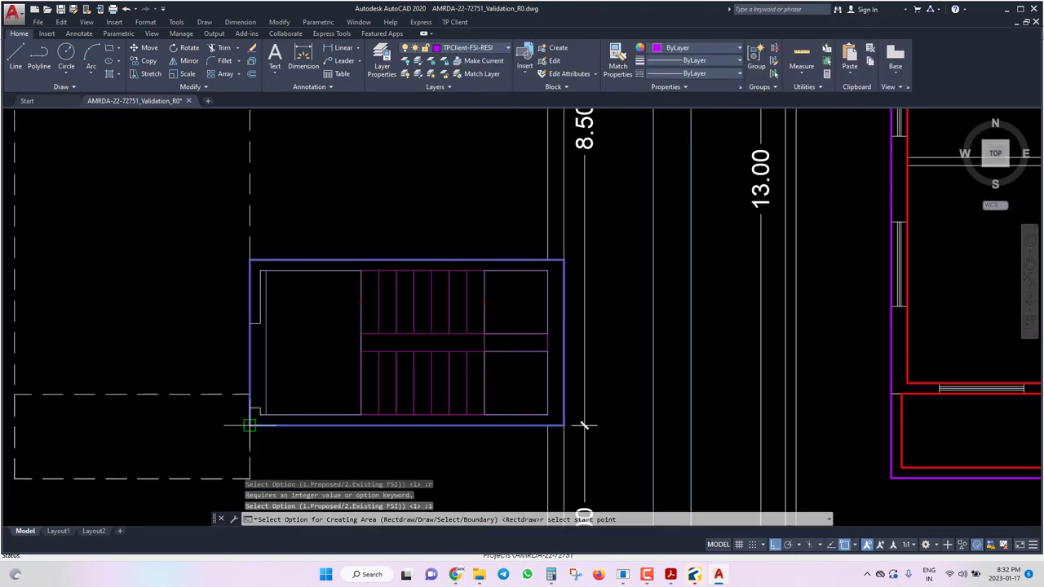
{"action": "left_click", "coordinate": [249, 424]}
{"action": "left_click", "coordinate": [558, 259]}
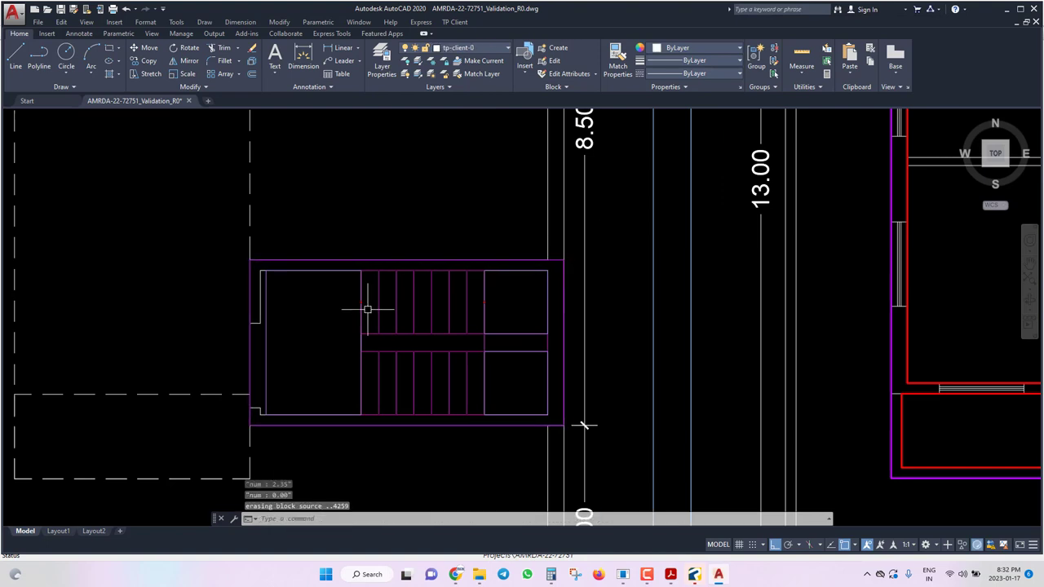
Save the drawing and review the stair markings on both floor plans.
{"action": "key", "text": "ctrl+s"}
{"action": "scroll", "coordinate": [351, 408], "scroll_direction": "down", "scroll_amount": 4}
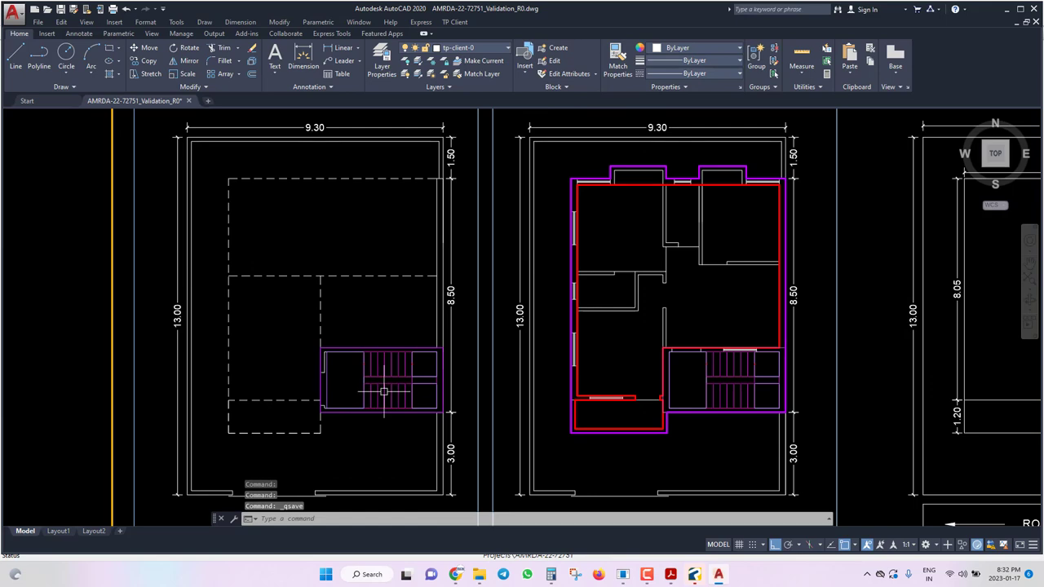
{"action": "scroll", "coordinate": [441, 416], "scroll_direction": "up", "scroll_amount": 2}
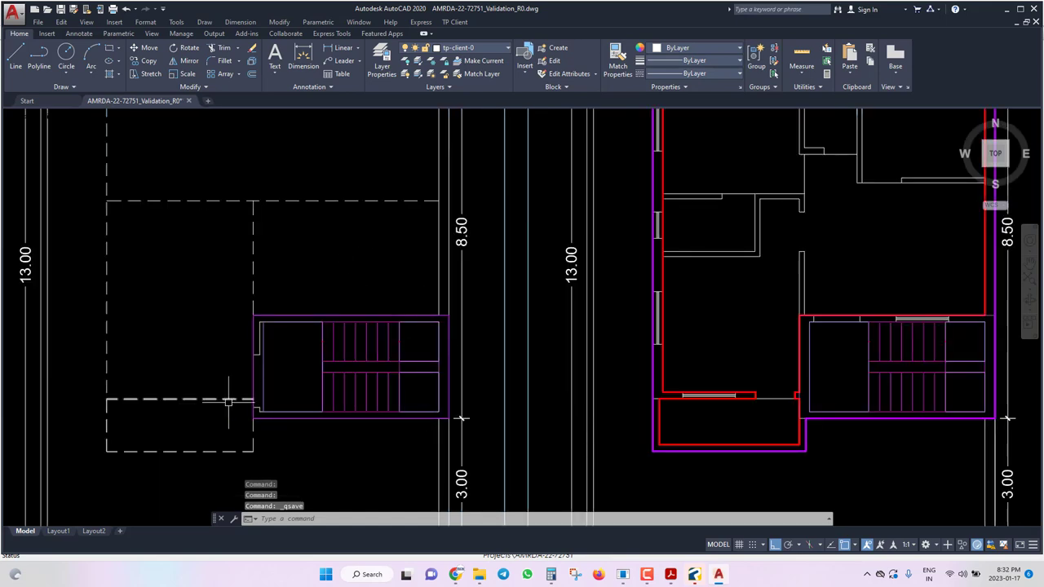
{"action": "scroll", "coordinate": [211, 390], "scroll_direction": "down", "scroll_amount": 5}
{"action": "scroll", "coordinate": [233, 356], "scroll_direction": "up", "scroll_amount": 7}
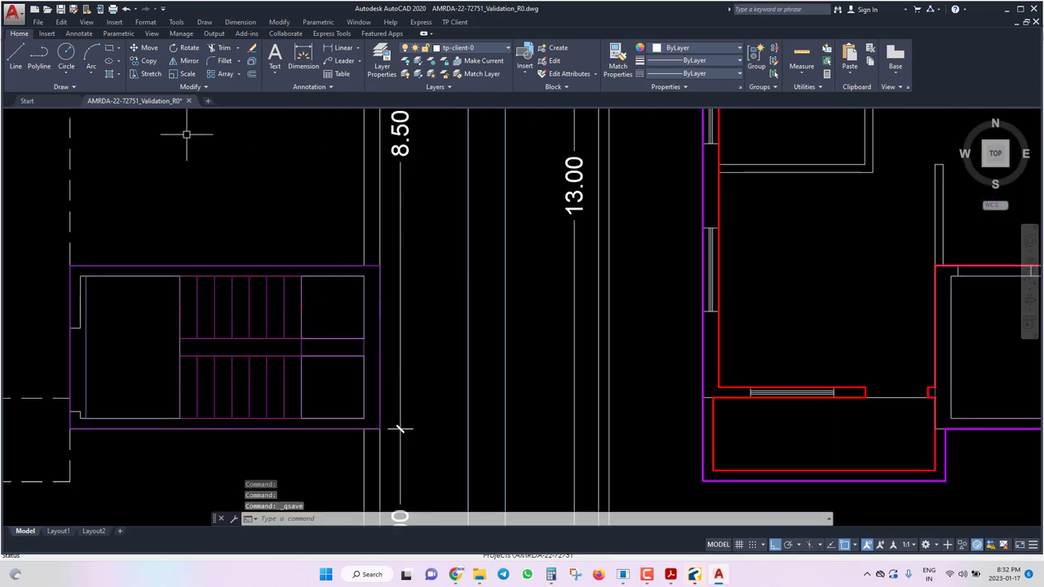
{"action": "scroll", "coordinate": [225, 389], "scroll_direction": "down", "scroll_amount": 4}
{"action": "left_click", "coordinate": [454, 22]}
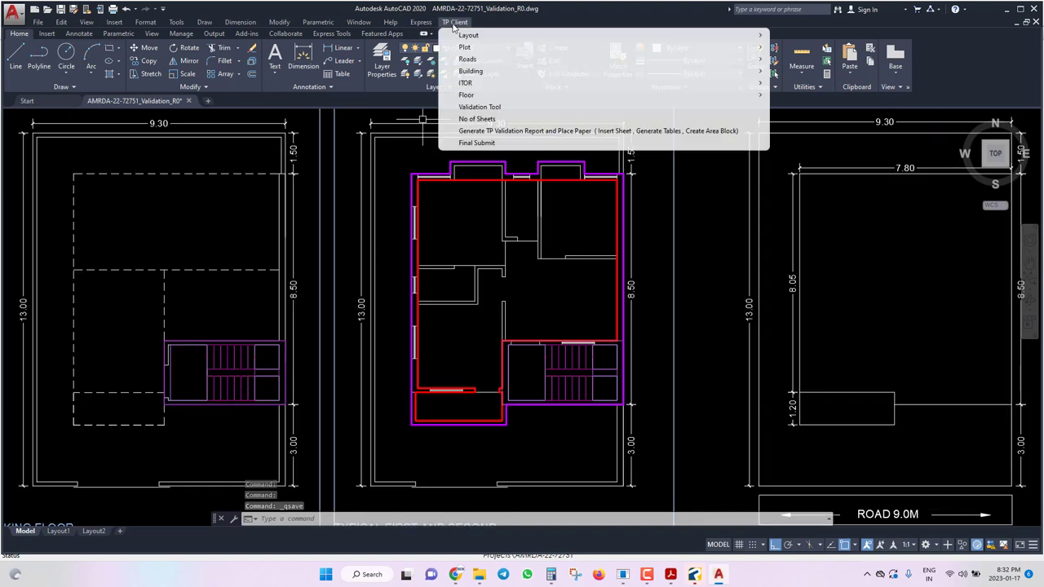
{"action": "left_click", "coordinate": [468, 241]}
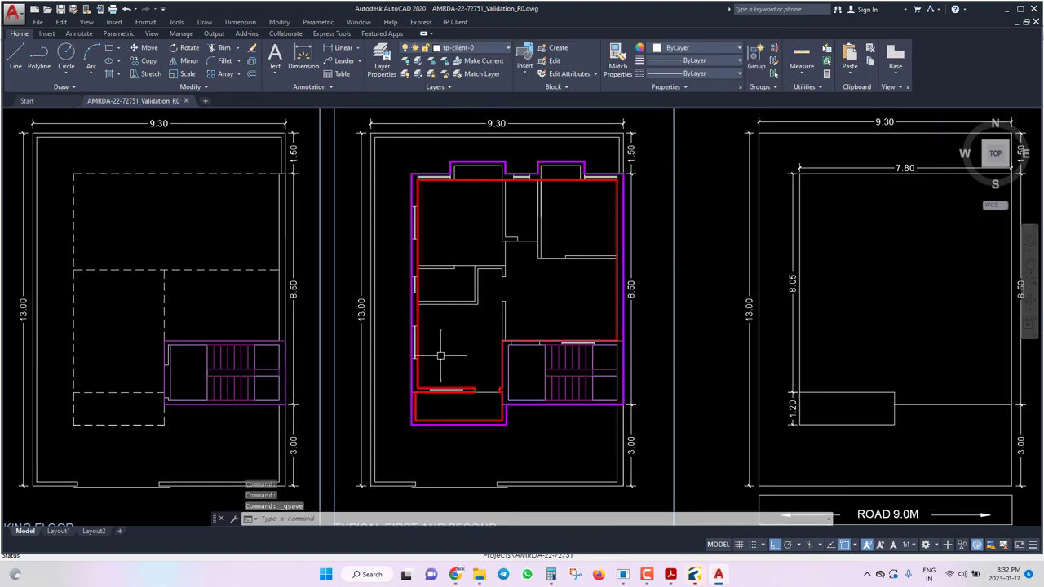
{"action": "mouse_move", "coordinate": [510, 371]}
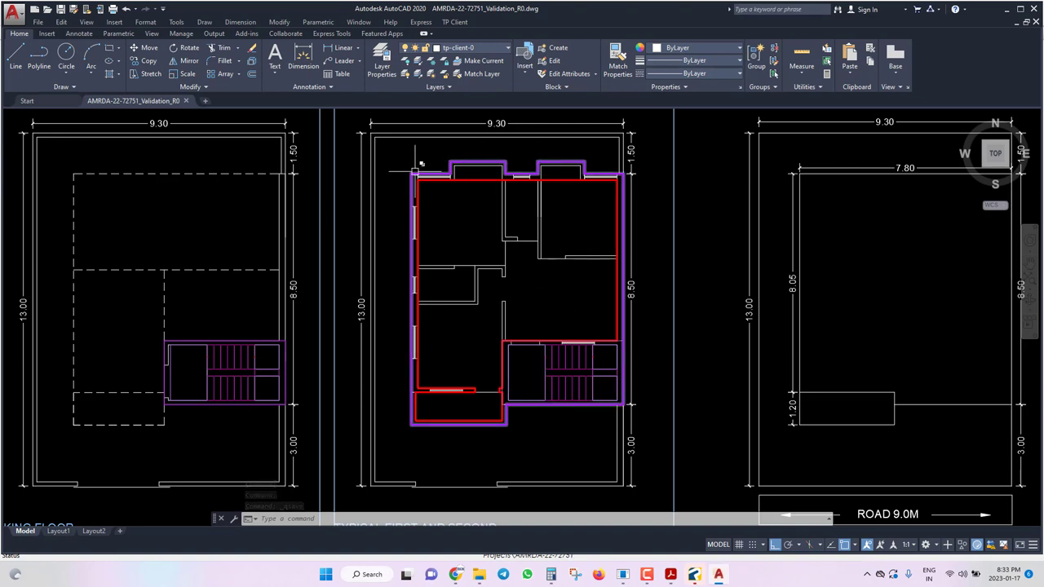
{"action": "scroll", "coordinate": [526, 161], "scroll_direction": "up", "scroll_amount": 2}
{"action": "scroll", "coordinate": [525, 161], "scroll_direction": "up", "scroll_amount": 2}
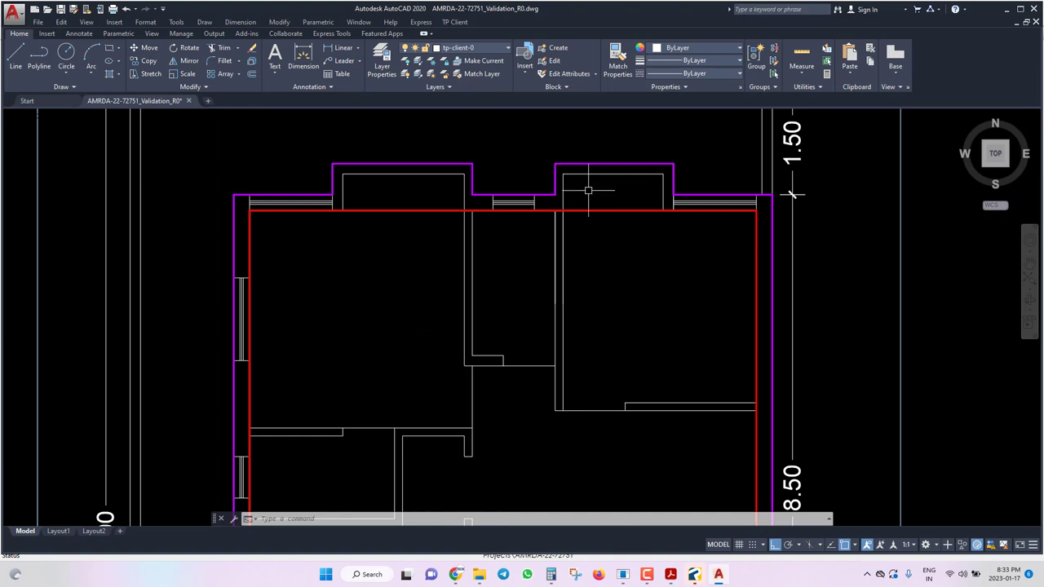
{"action": "scroll", "coordinate": [535, 174], "scroll_direction": "down", "scroll_amount": 2}
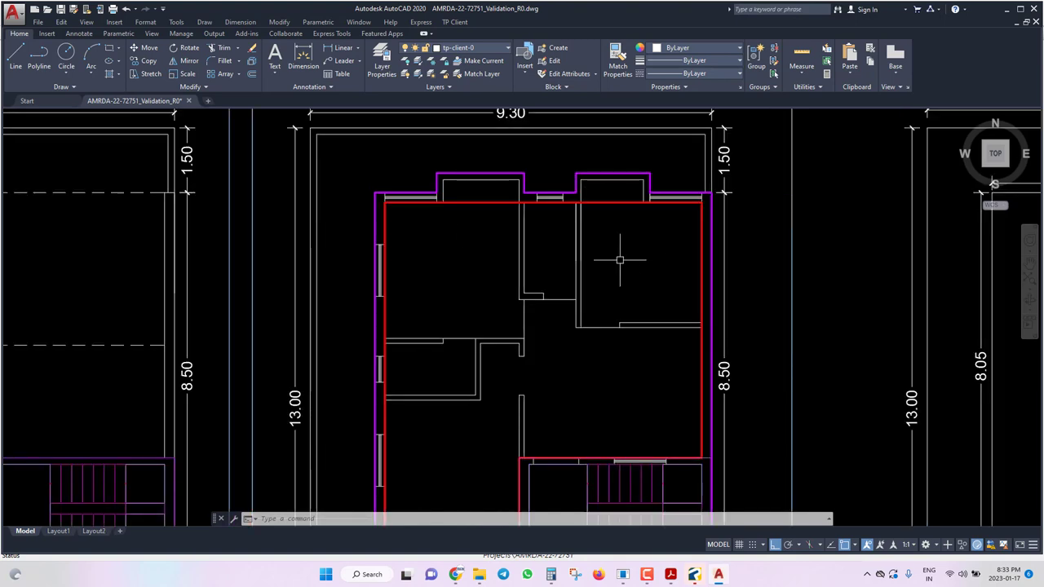
Save, then launch TP Client > Floor > Mark Balcony.
{"action": "key", "text": "ctrl+s"}
{"action": "left_click", "coordinate": [454, 22]}
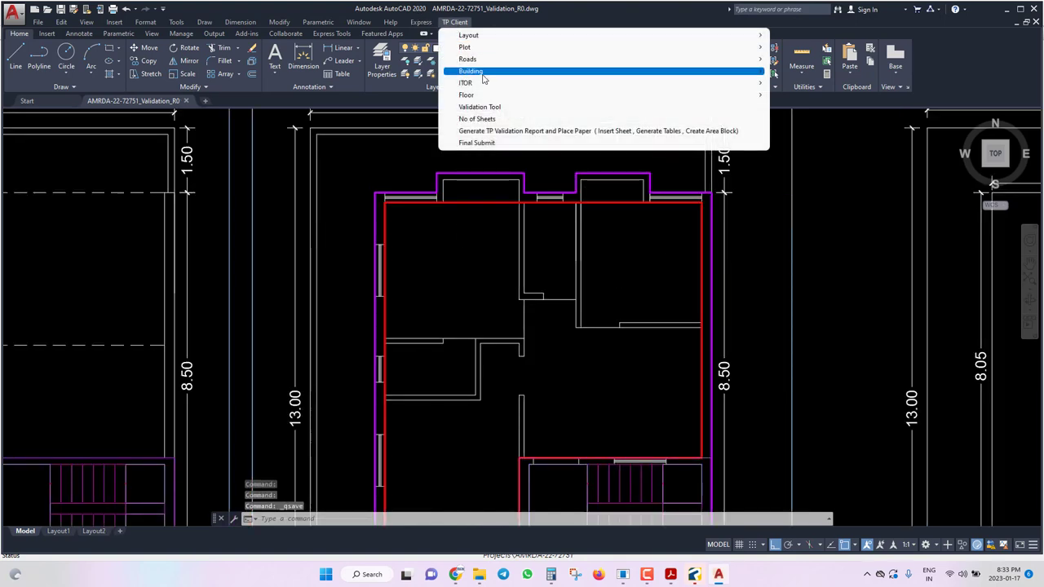
{"action": "mouse_move", "coordinate": [482, 98]}
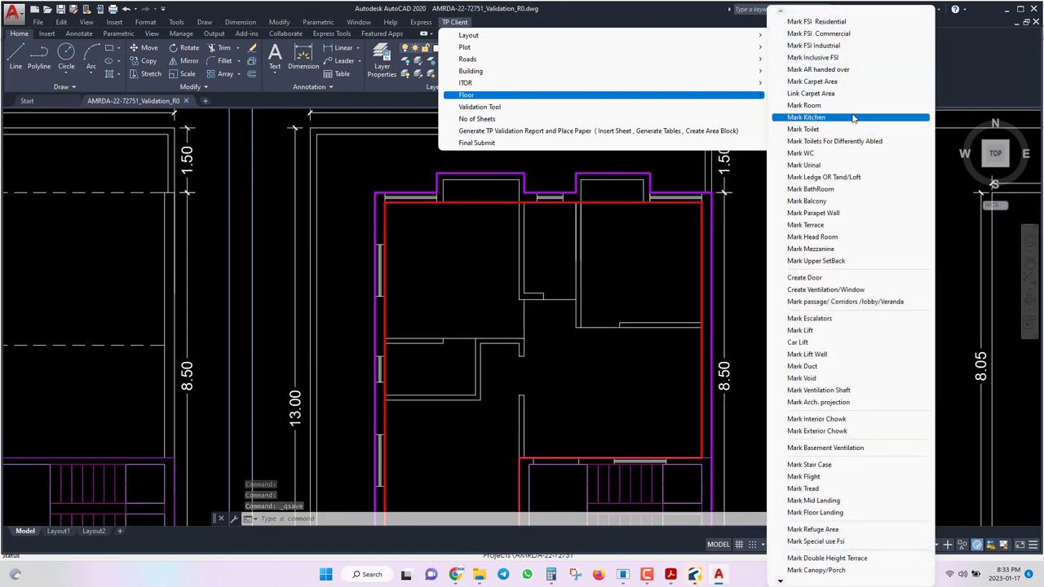
{"action": "left_click", "coordinate": [822, 200]}
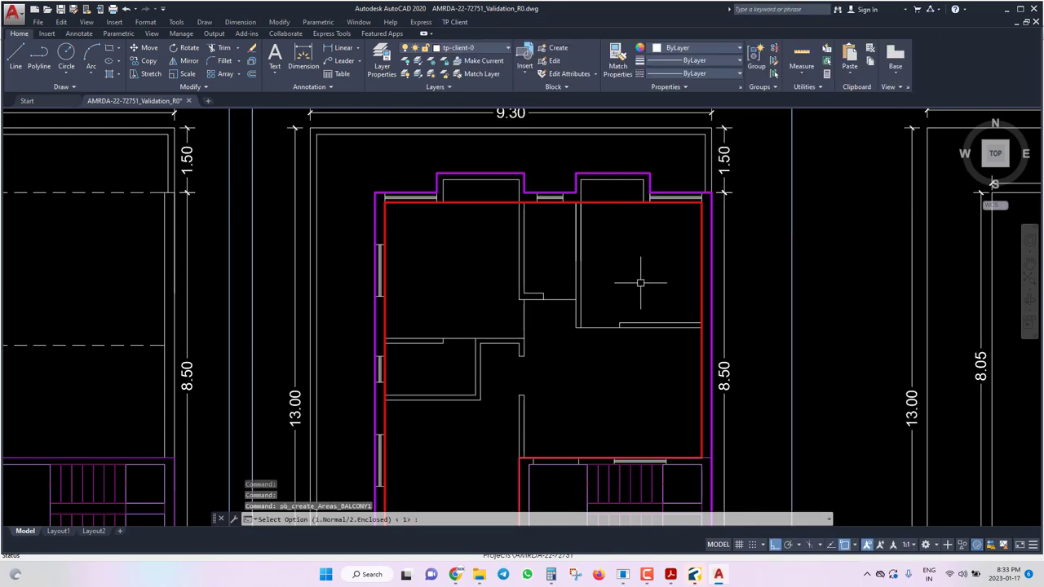
{"action": "scroll", "coordinate": [586, 312], "scroll_direction": "down", "scroll_amount": 4}
{"action": "scroll", "coordinate": [586, 313], "scroll_direction": "up", "scroll_amount": 5}
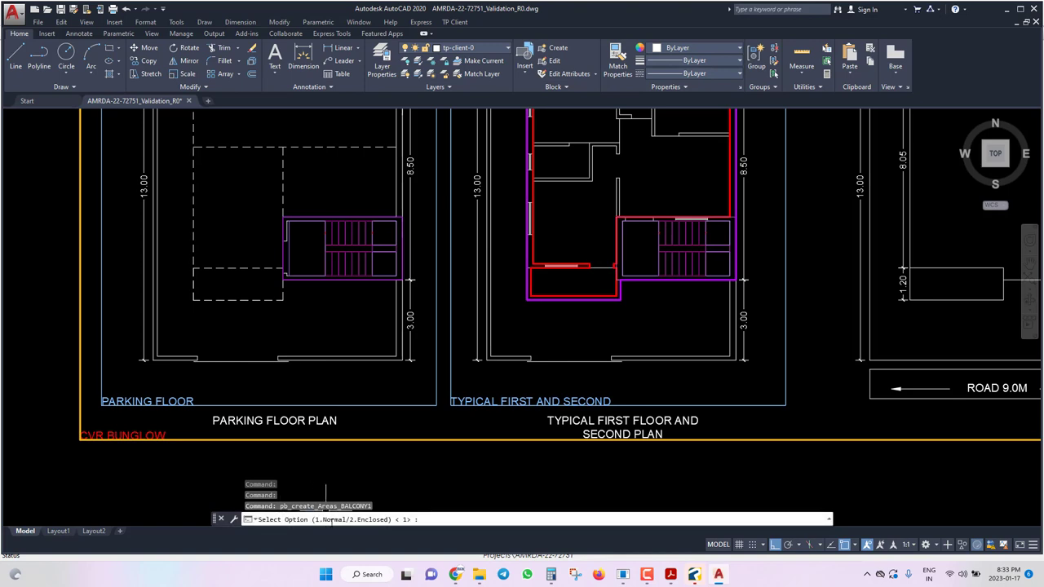
{"action": "scroll", "coordinate": [584, 308], "scroll_direction": "up", "scroll_amount": 4}
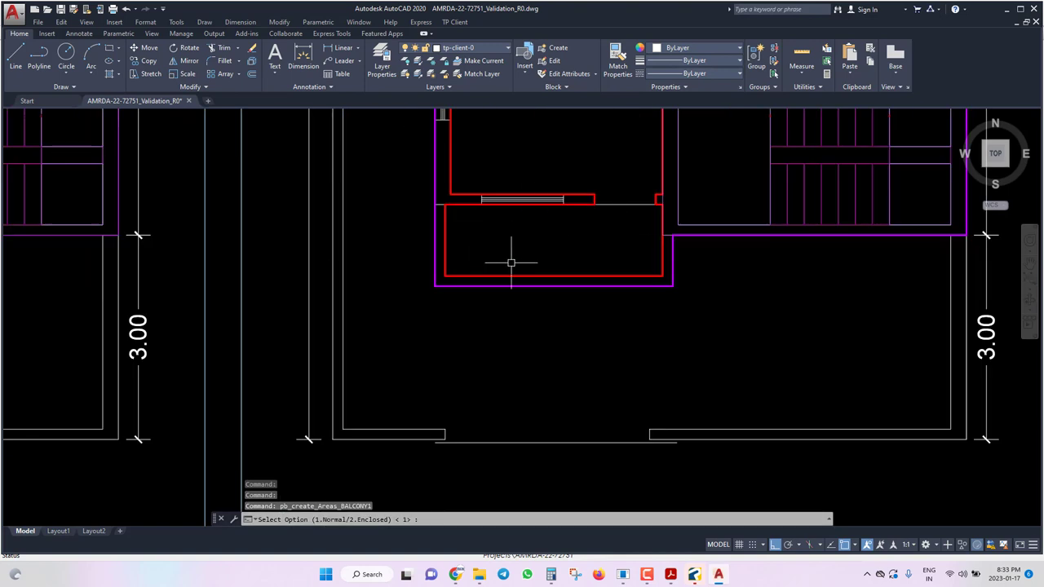
Set the balcony as normal (1), front (1), attached to room width (2), drawn with Rectdraw.
{"action": "type", "text": "1"}
{"action": "key", "text": "Return"}
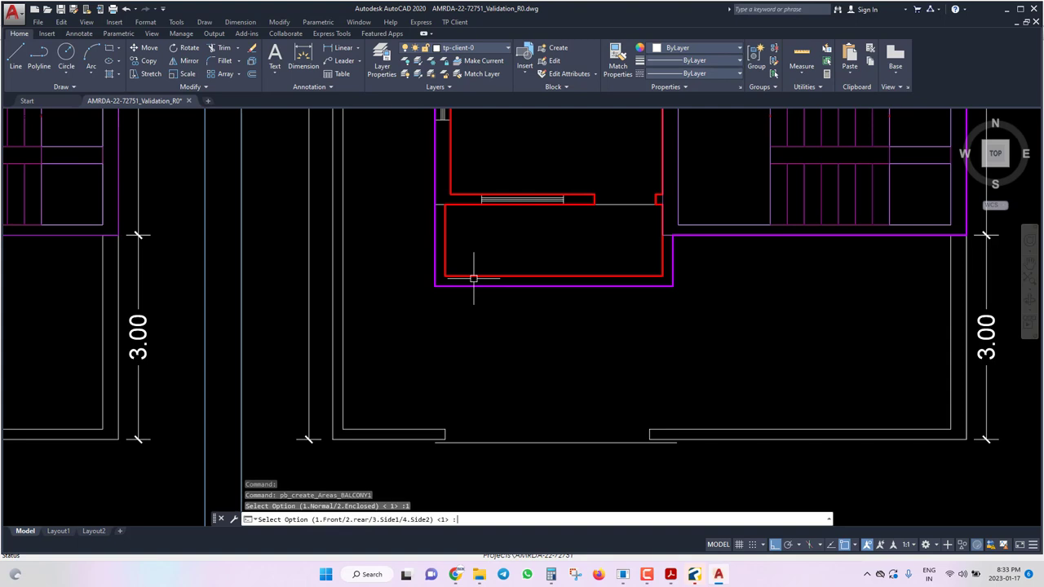
{"action": "type", "text": "1"}
{"action": "key", "text": "Return"}
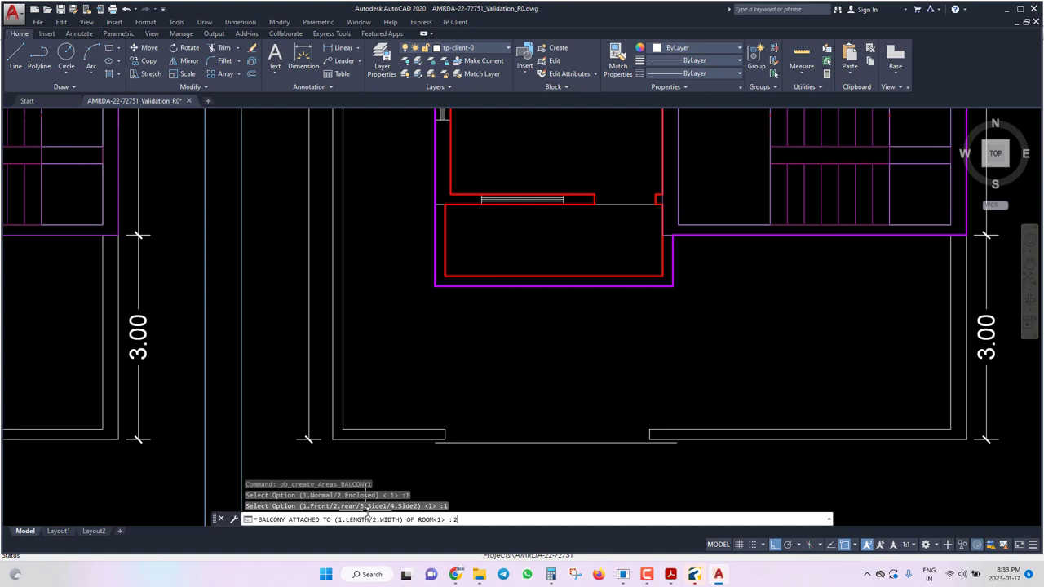
{"action": "type", "text": "2"}
{"action": "key", "text": "Return"}
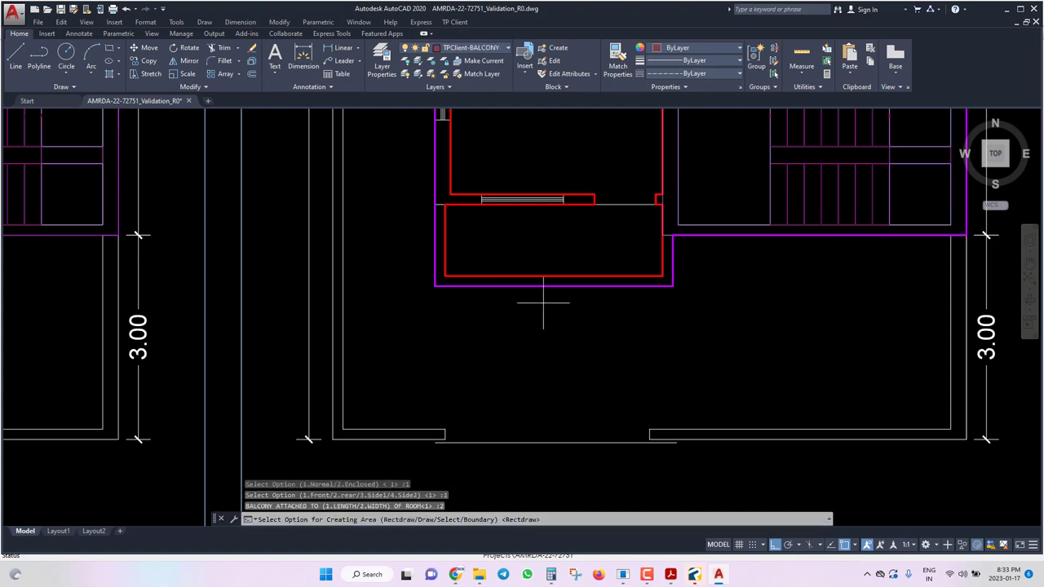
{"action": "type", "text": "r"}
{"action": "key", "text": "Return"}
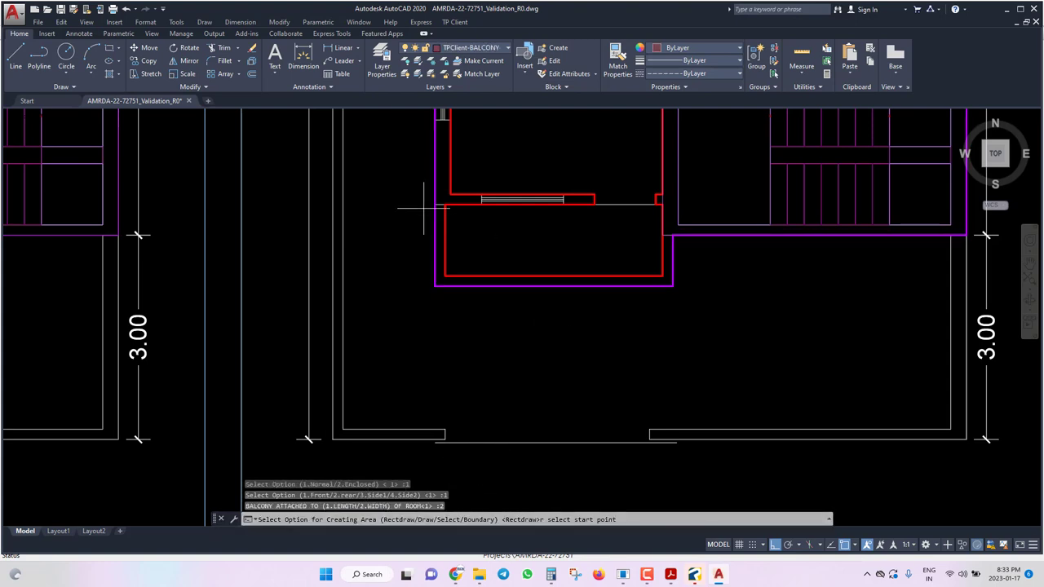
Draw the balcony rectangle below the first-floor room, name it BAL, and save.
{"action": "left_click", "coordinate": [434, 203]}
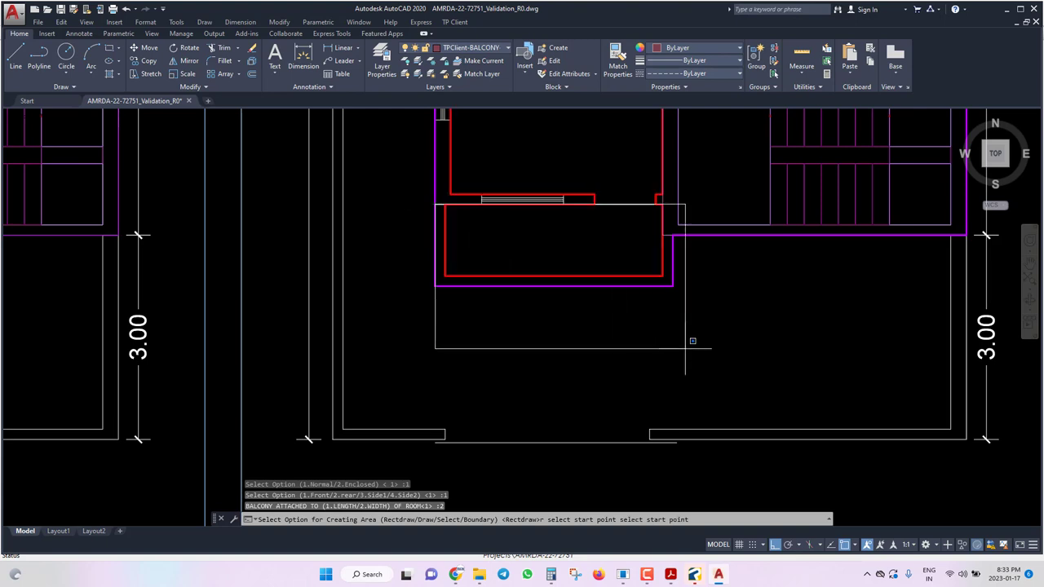
{"action": "left_click", "coordinate": [676, 287]}
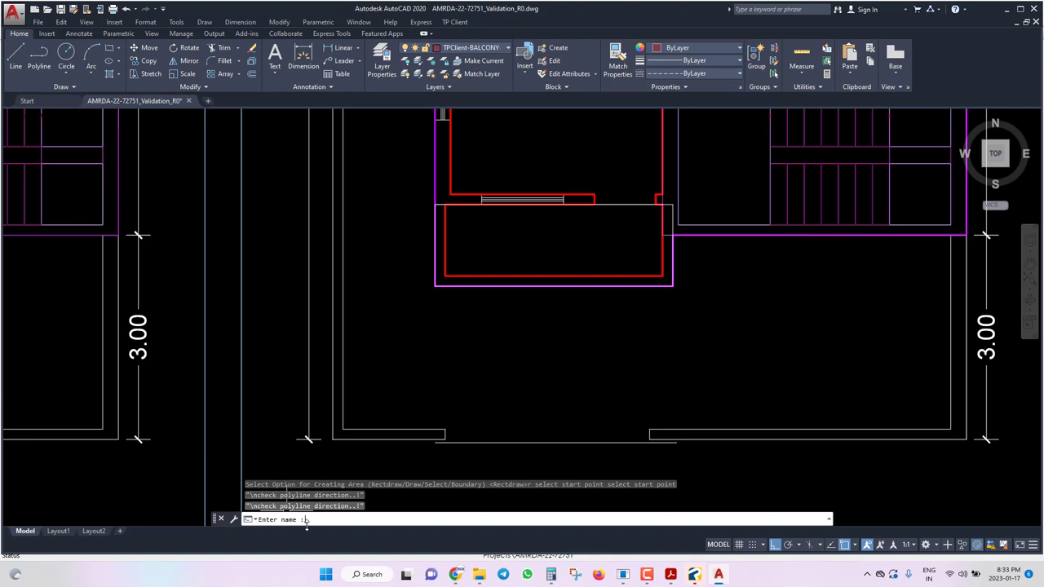
{"action": "key", "text": "Return"}
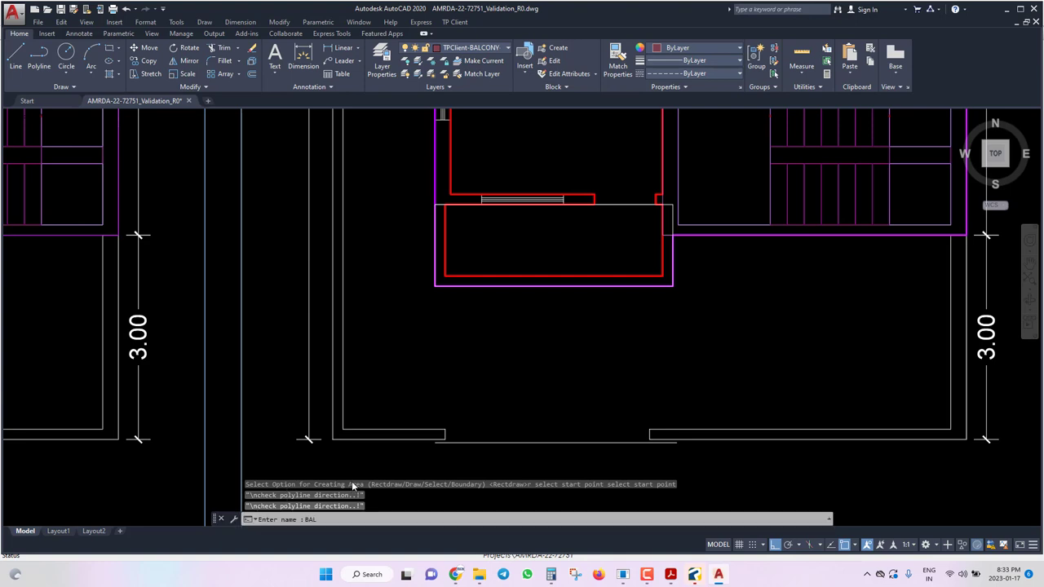
{"action": "key", "text": "Escape"}
{"action": "key", "text": "Escape"}
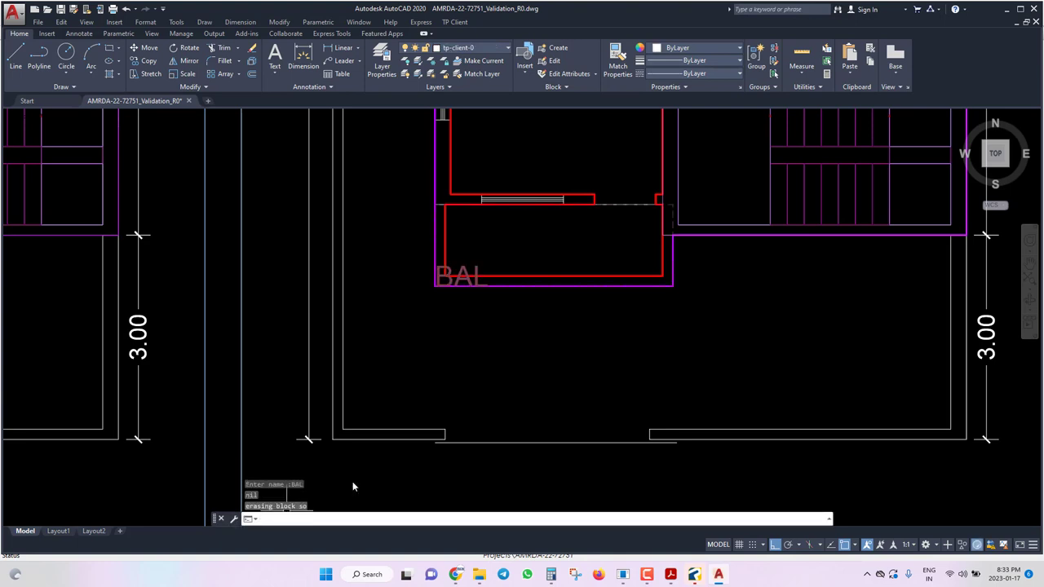
{"action": "key", "text": "ctrl+s"}
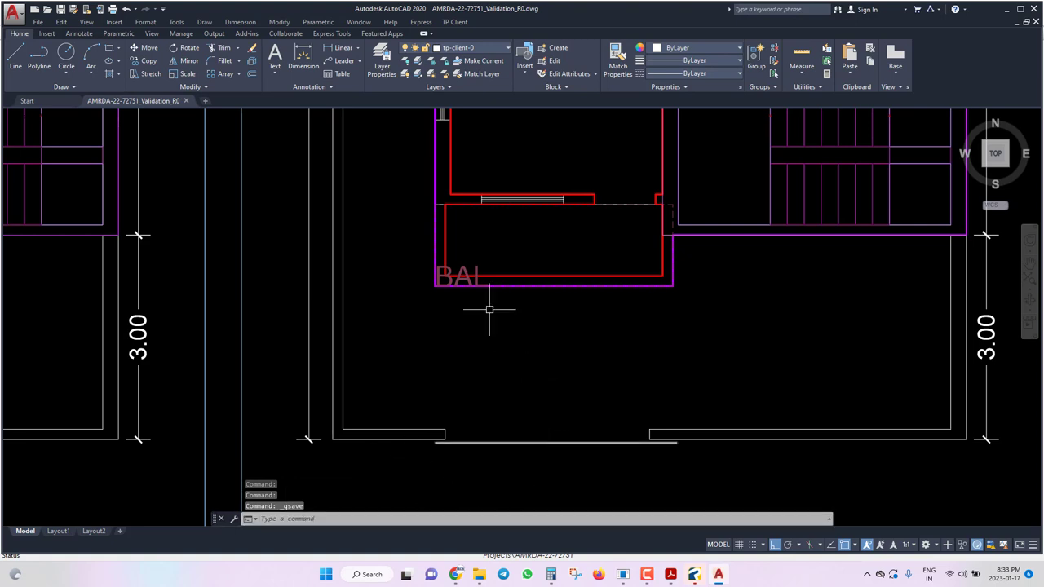
Mark the cupboard area on the top projection as a rectangle named C.B.1.
{"action": "scroll", "coordinate": [639, 274], "scroll_direction": "down", "scroll_amount": 8}
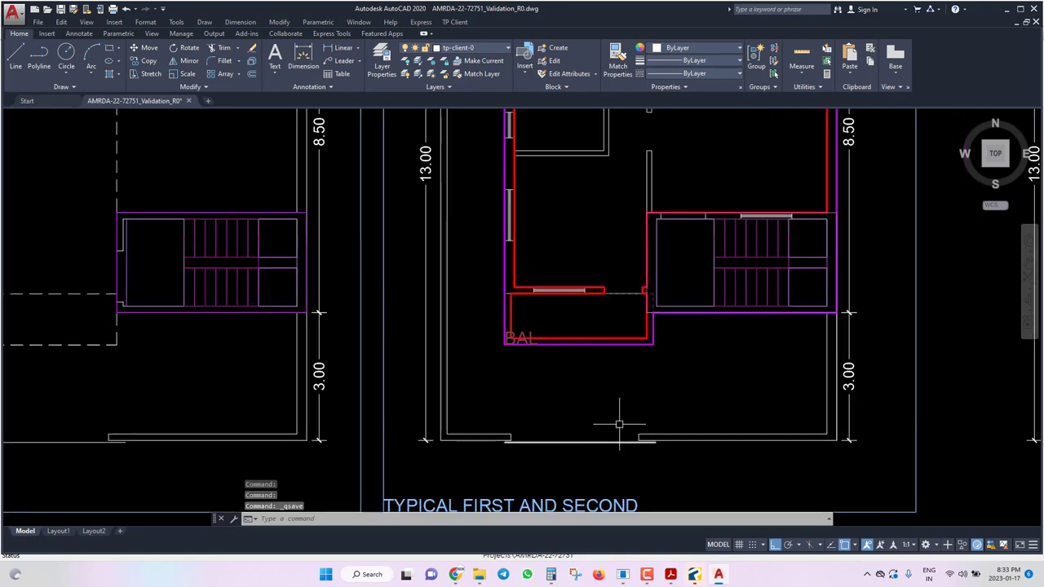
{"action": "scroll", "coordinate": [676, 240], "scroll_direction": "up", "scroll_amount": 8}
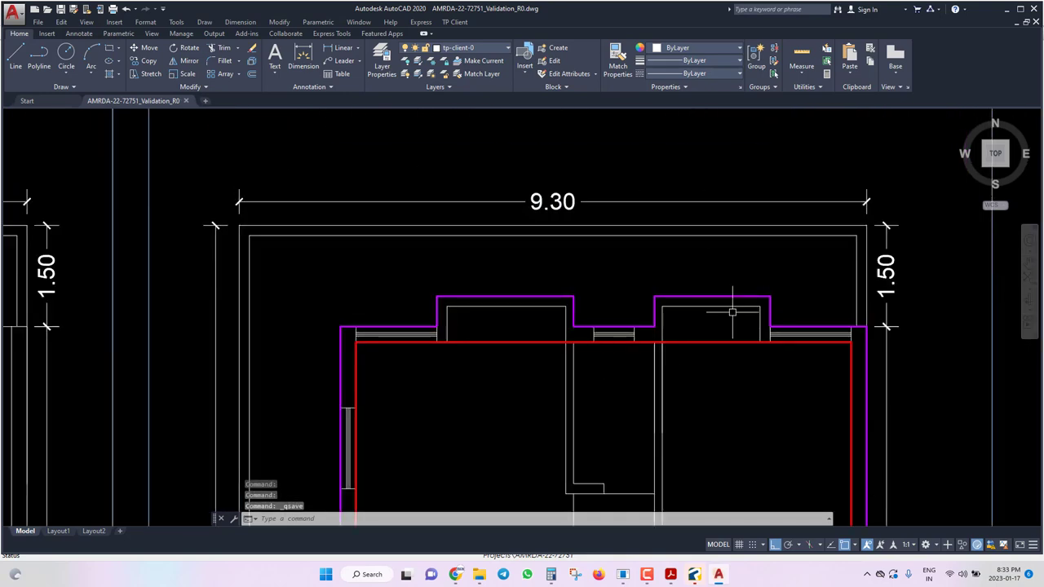
{"action": "left_click", "coordinate": [454, 22]}
{"action": "mouse_move", "coordinate": [473, 95]}
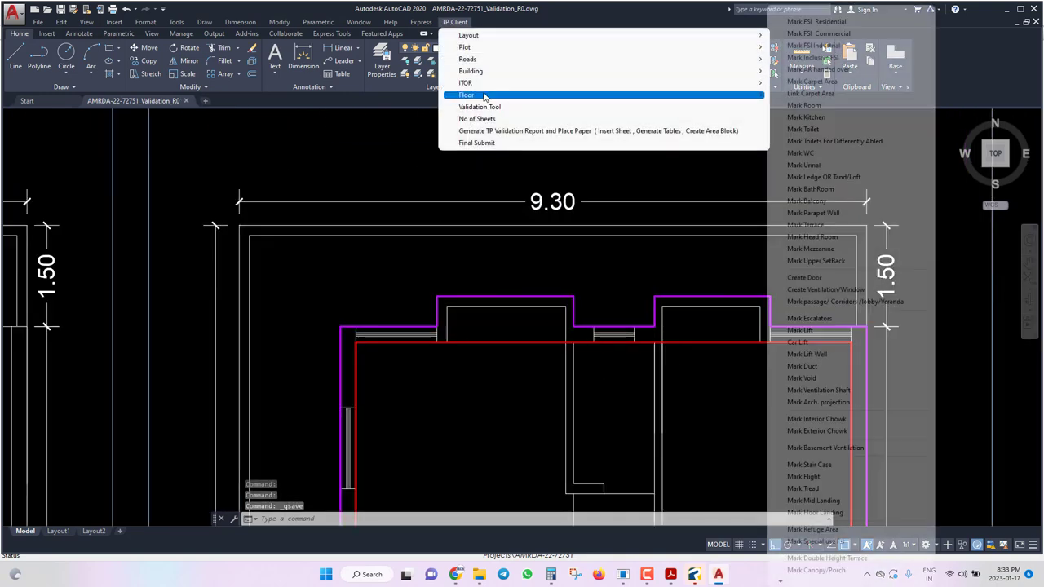
{"action": "scroll", "coordinate": [827, 571], "scroll_direction": "down", "scroll_amount": 1}
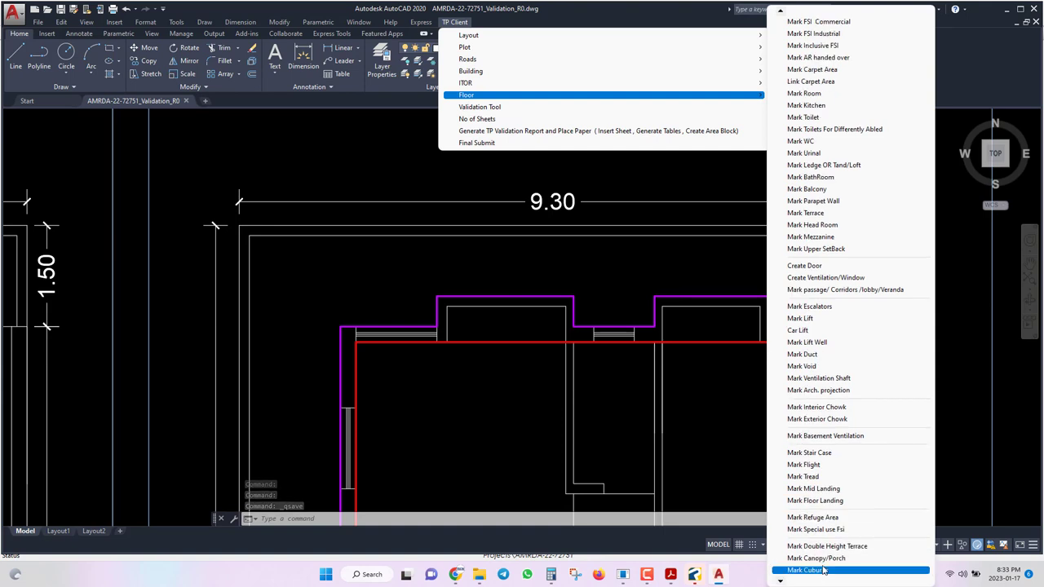
{"action": "left_click", "coordinate": [825, 571]}
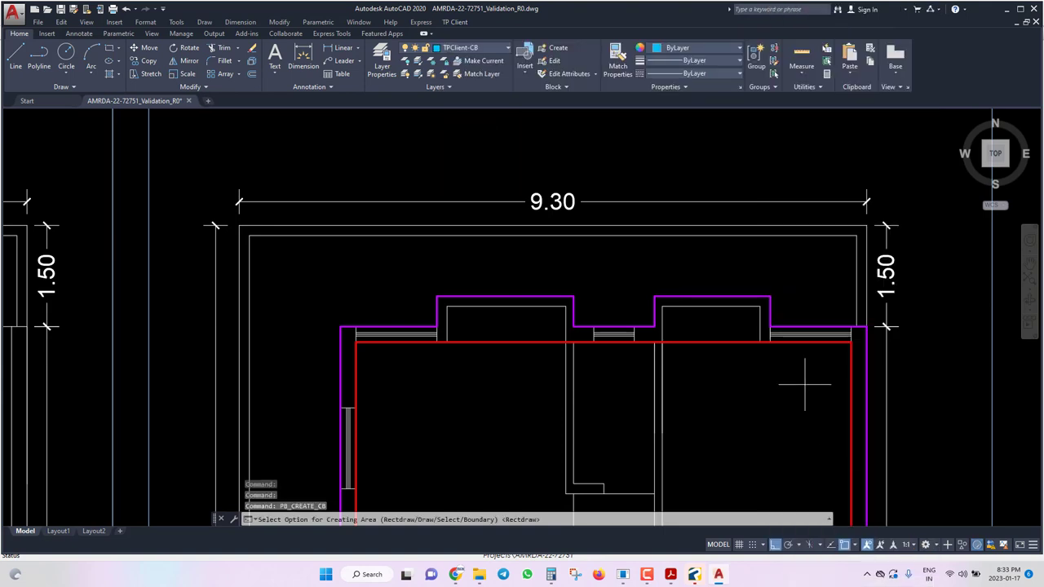
{"action": "type", "text": "R"}
{"action": "key", "text": "Return"}
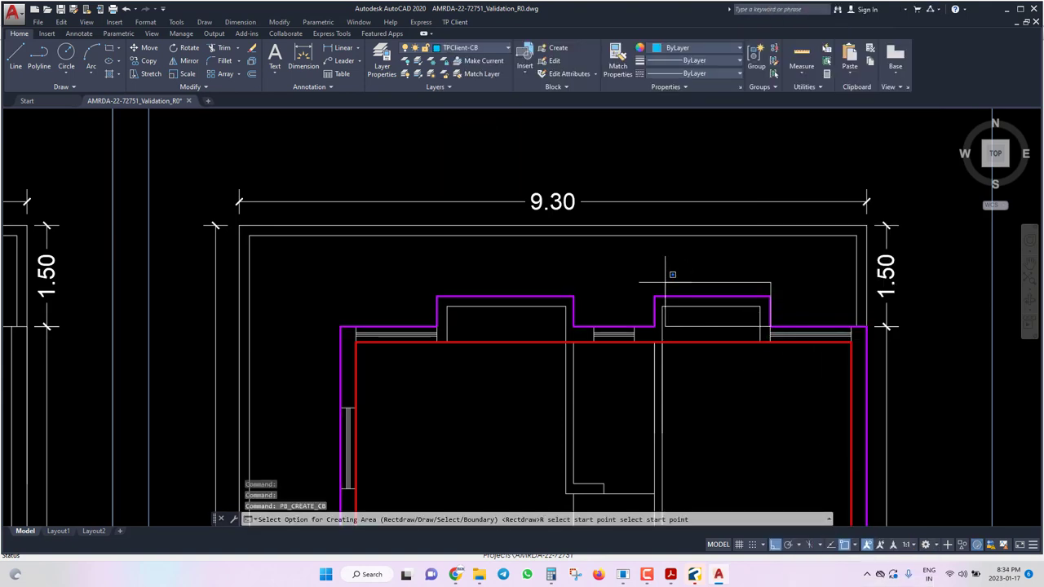
{"action": "left_click", "coordinate": [664, 276]}
{"action": "key", "text": "Return"}
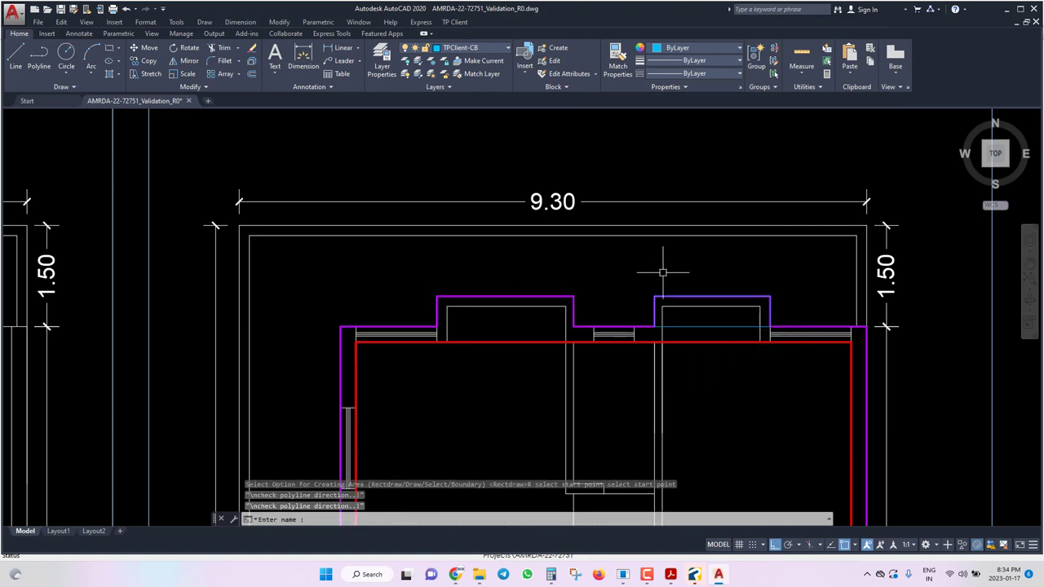
{"action": "type", "text": "C.B."}
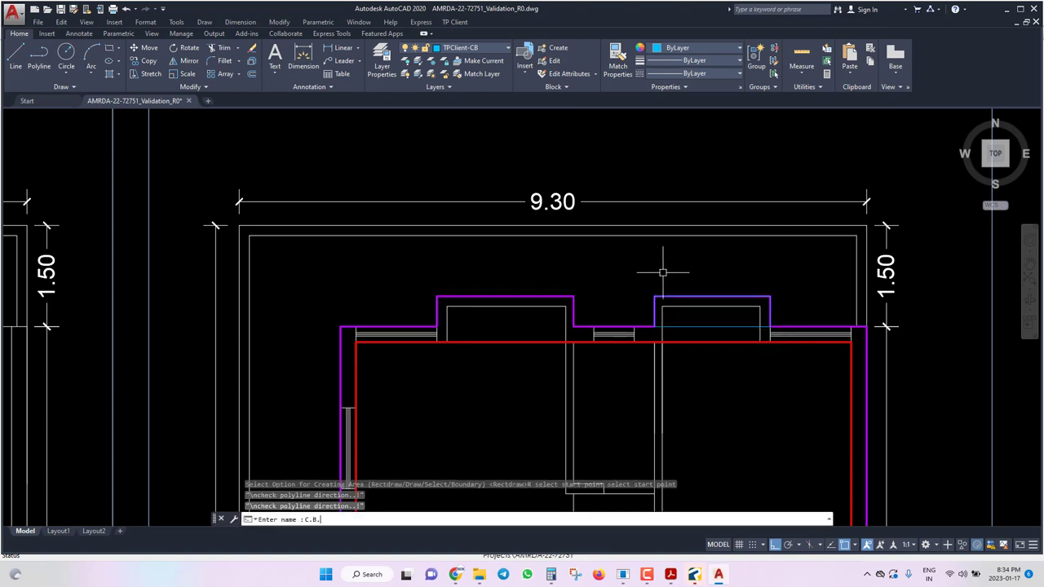
{"action": "type", "text": "1"}
{"action": "key", "text": "Return"}
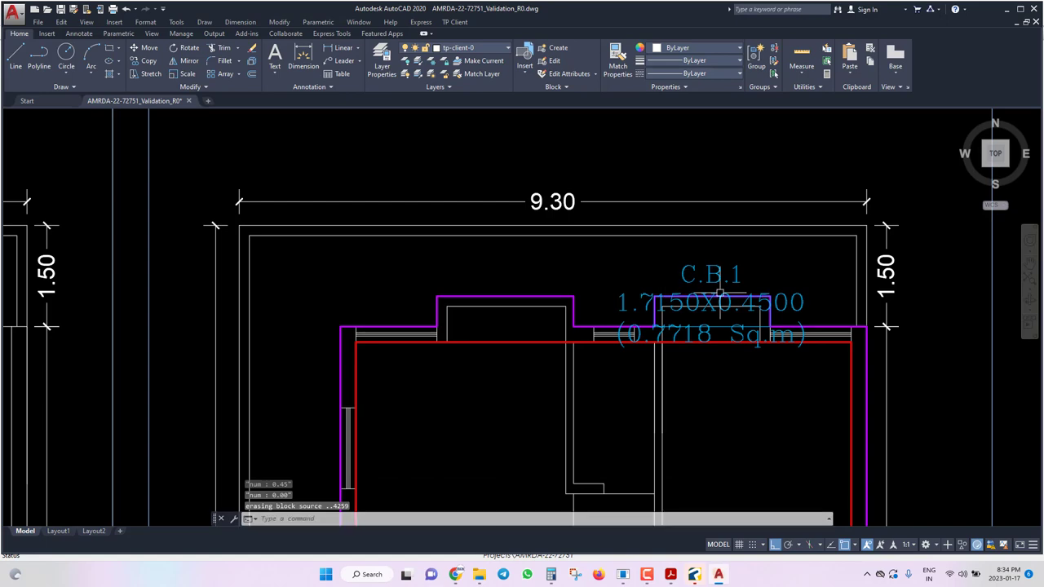
Rescale the C.B.1 area label with SC using factor 5.
{"action": "left_click", "coordinate": [693, 304]}
{"action": "left_click", "coordinate": [687, 315]}
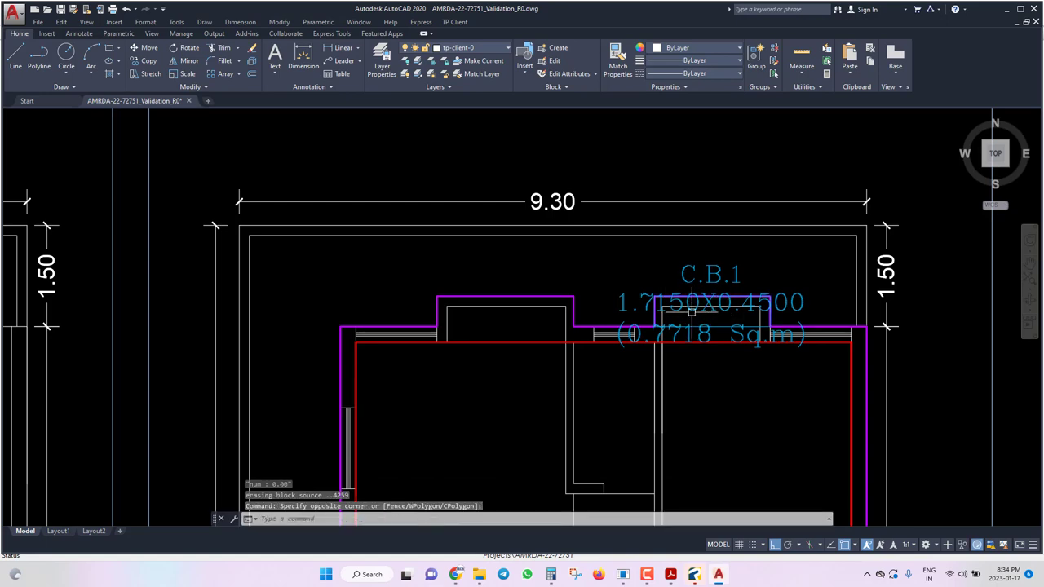
{"action": "left_click", "coordinate": [691, 311]}
{"action": "type", "text": "sc"}
{"action": "key", "text": "Return"}
{"action": "scroll", "coordinate": [702, 309], "scroll_direction": "up", "scroll_amount": 5}
{"action": "left_click", "coordinate": [709, 309]}
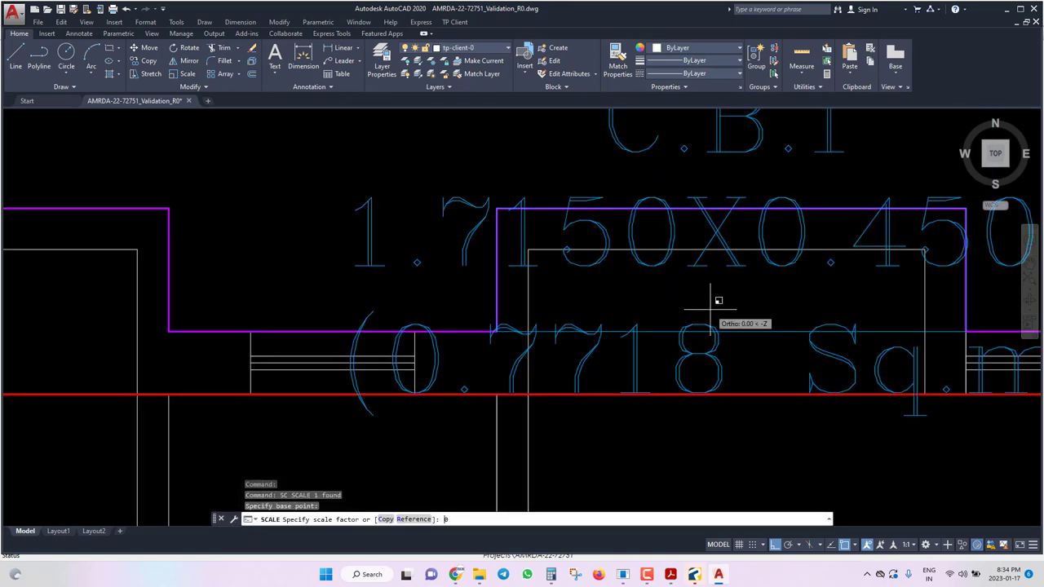
{"action": "type", "text": "5"}
{"action": "key", "text": "Return"}
{"action": "key", "text": "Escape"}
Mark a second cupboard rectangle on the left projection and name it C.B.2.
{"action": "scroll", "coordinate": [732, 291], "scroll_direction": "down", "scroll_amount": 3}
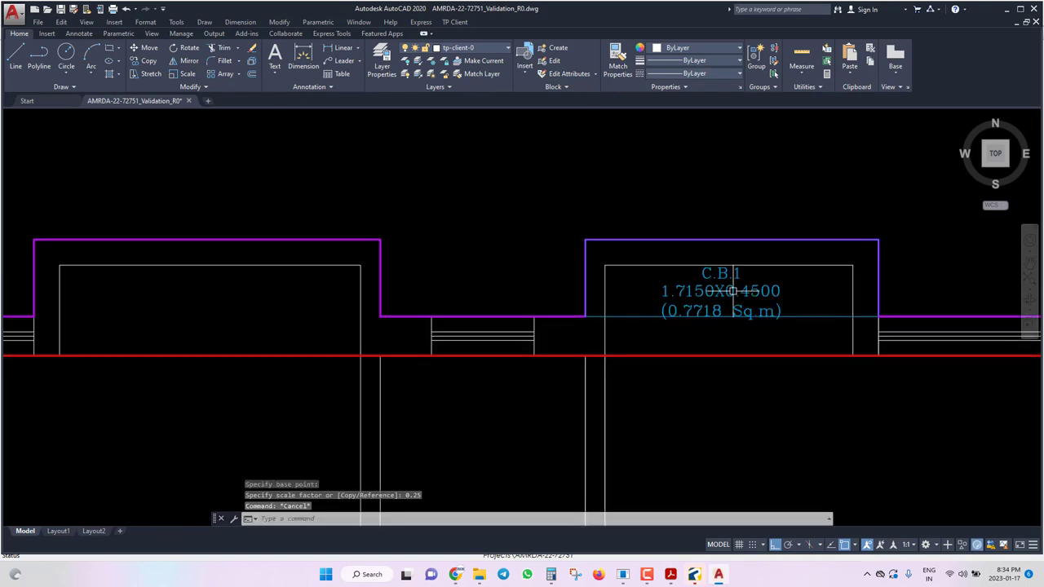
{"action": "key", "text": "Up"}
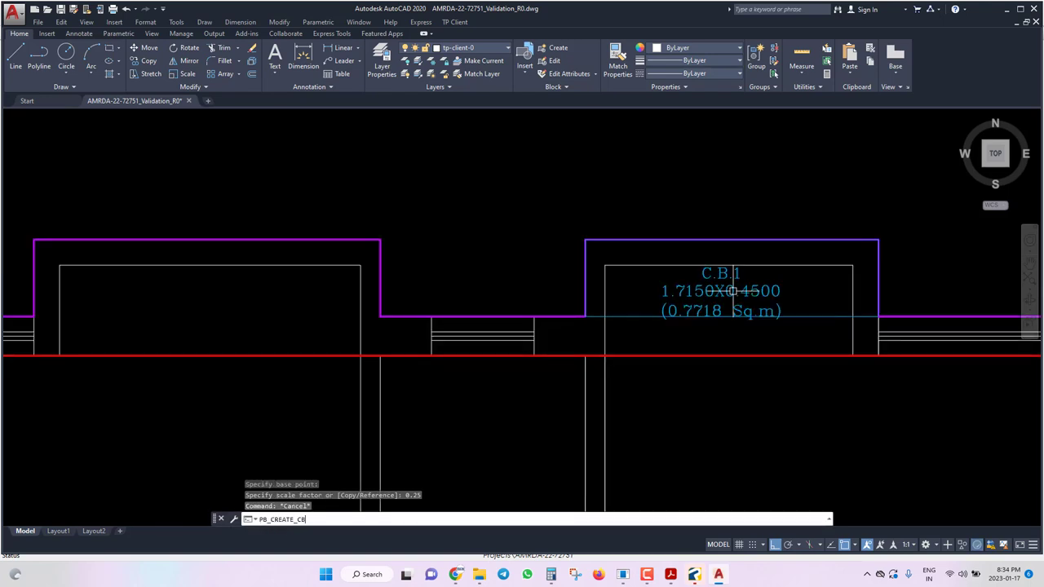
{"action": "key", "text": "Return"}
{"action": "key", "text": "Return"}
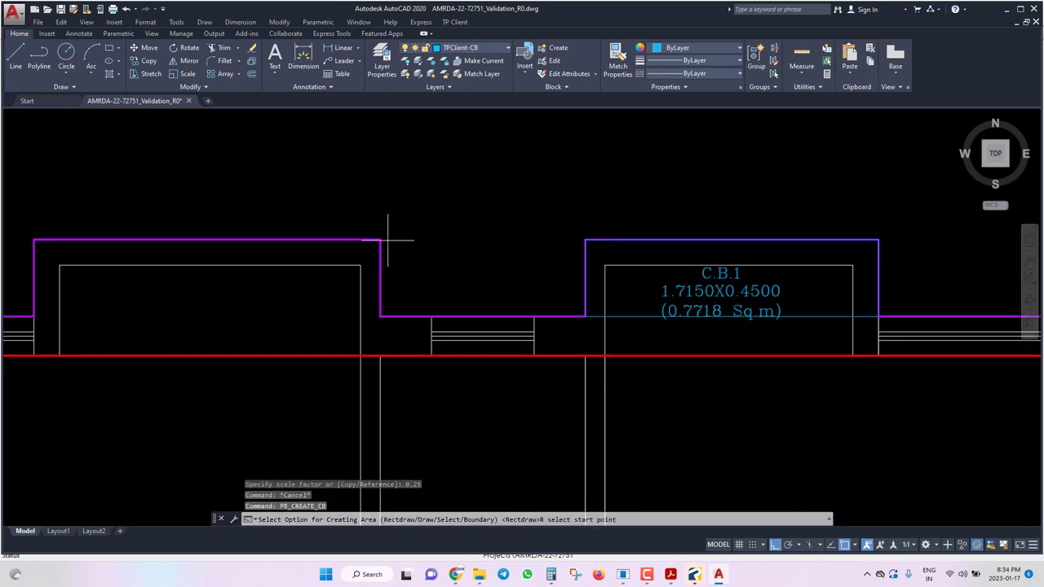
{"action": "key", "text": "Escape"}
{"action": "key", "text": "Return"}
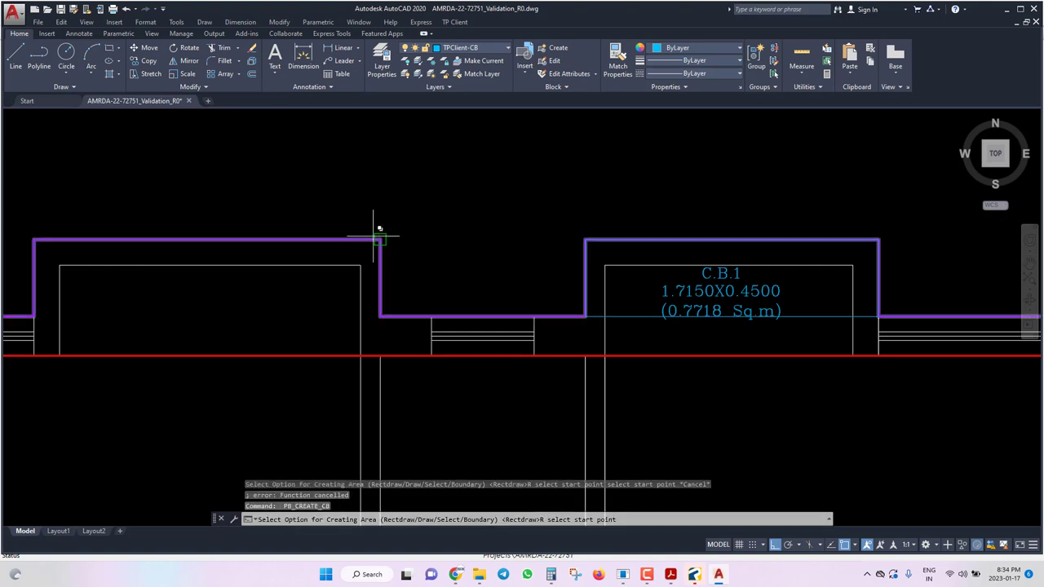
{"action": "key", "text": "Down"}
{"action": "key", "text": "Return"}
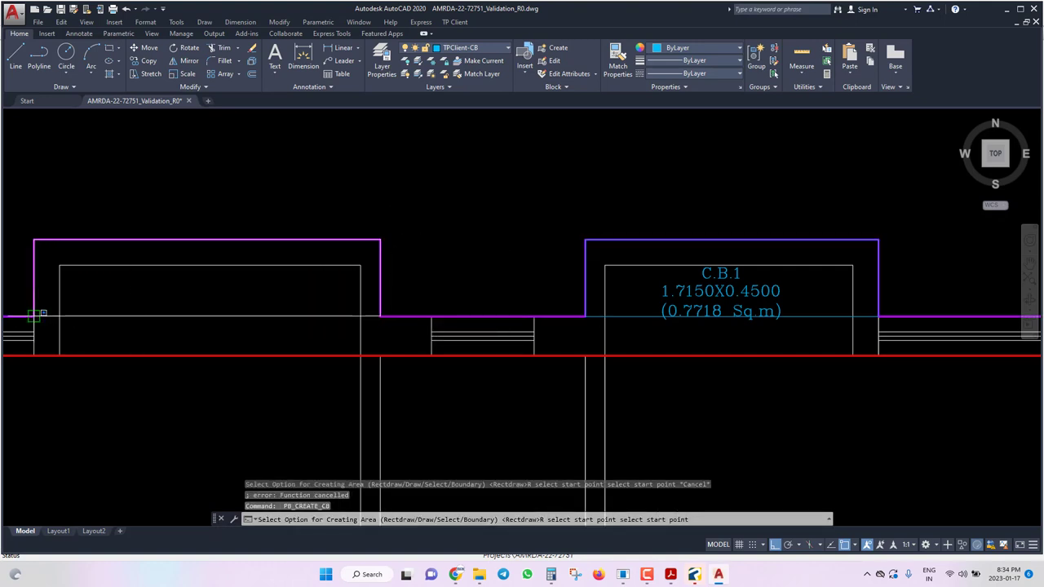
{"action": "left_click", "coordinate": [34, 316]}
{"action": "key", "text": "Return"}
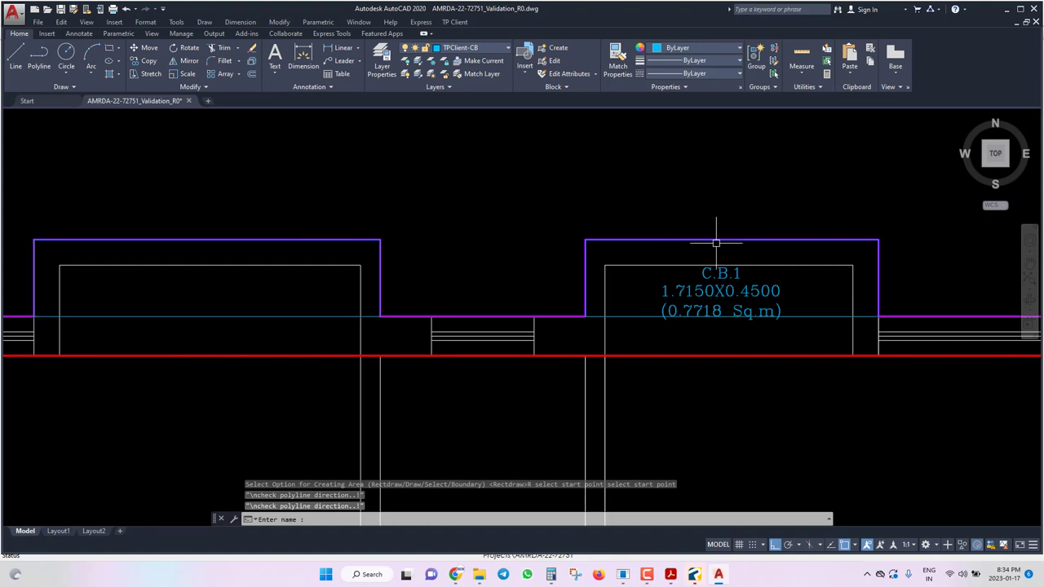
{"action": "type", "text": "S"}
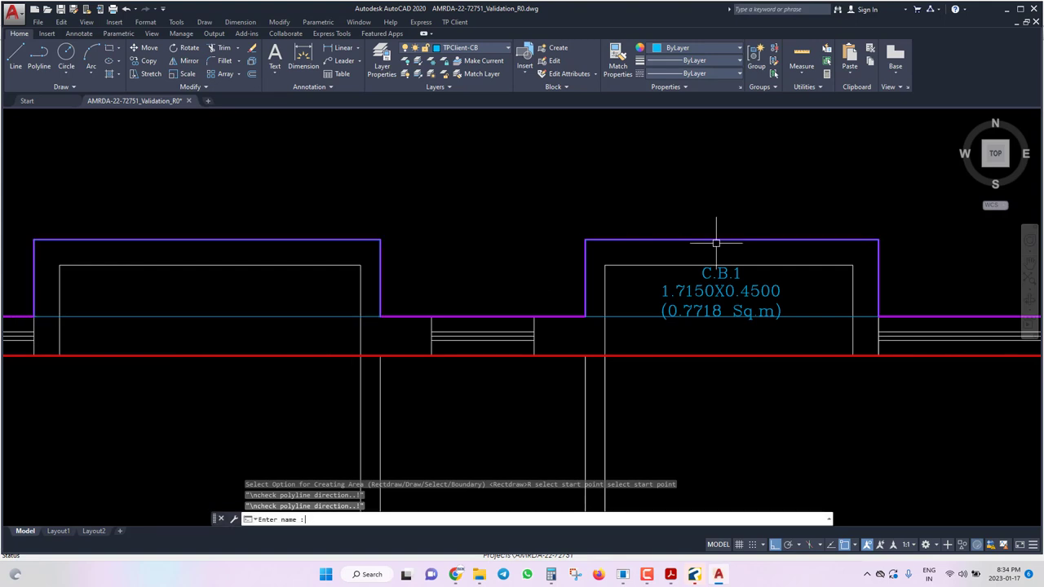
{"action": "type", "text": ".B.2"}
{"action": "key", "text": "Return"}
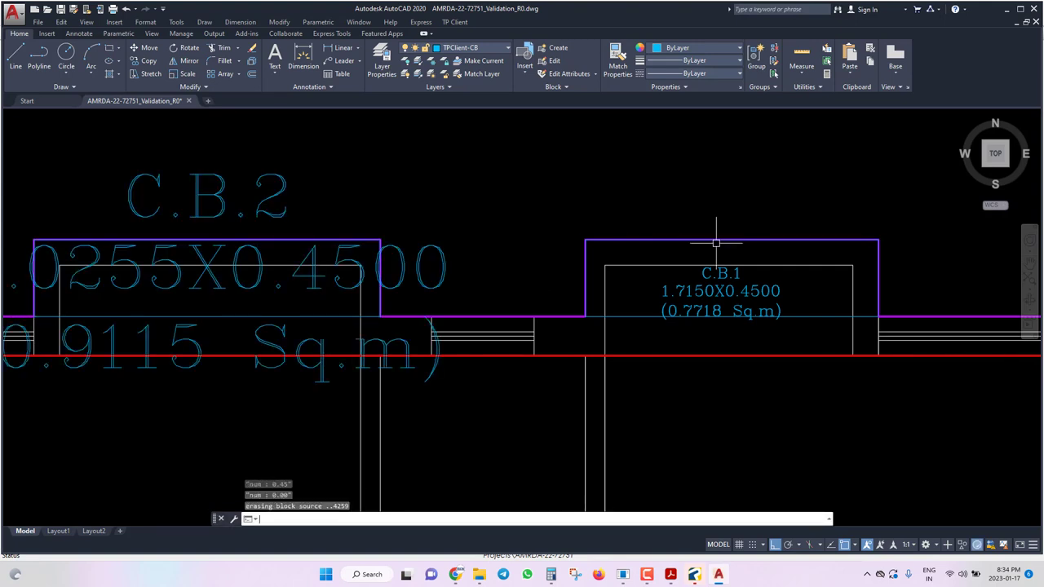
Match the C.B.2 label's style to C.B.1 with MA and save the drawing.
{"action": "type", "text": "ma"}
{"action": "key", "text": "Return"}
{"action": "left_click", "coordinate": [712, 293]}
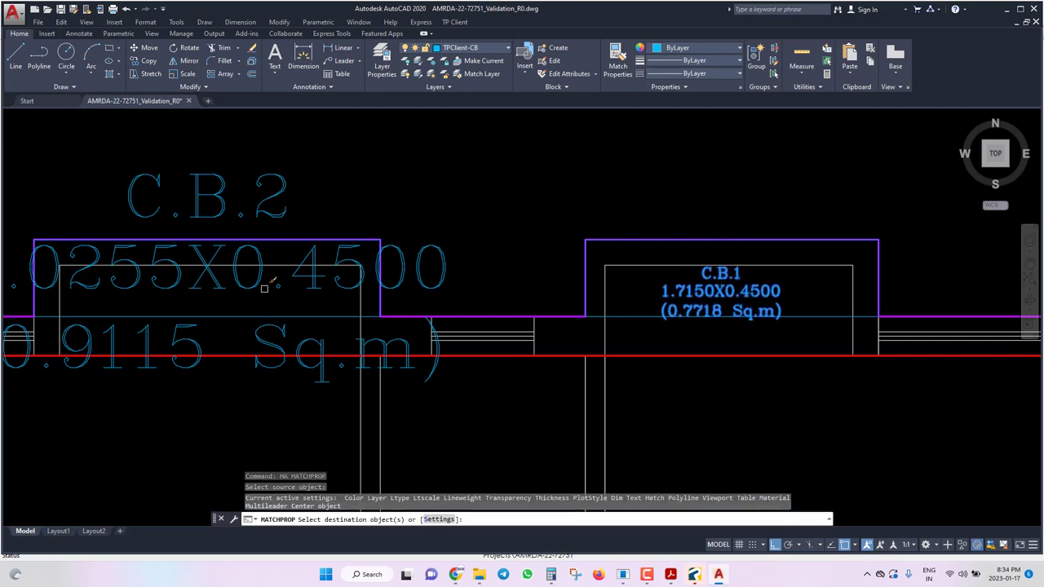
{"action": "left_click", "coordinate": [210, 296]}
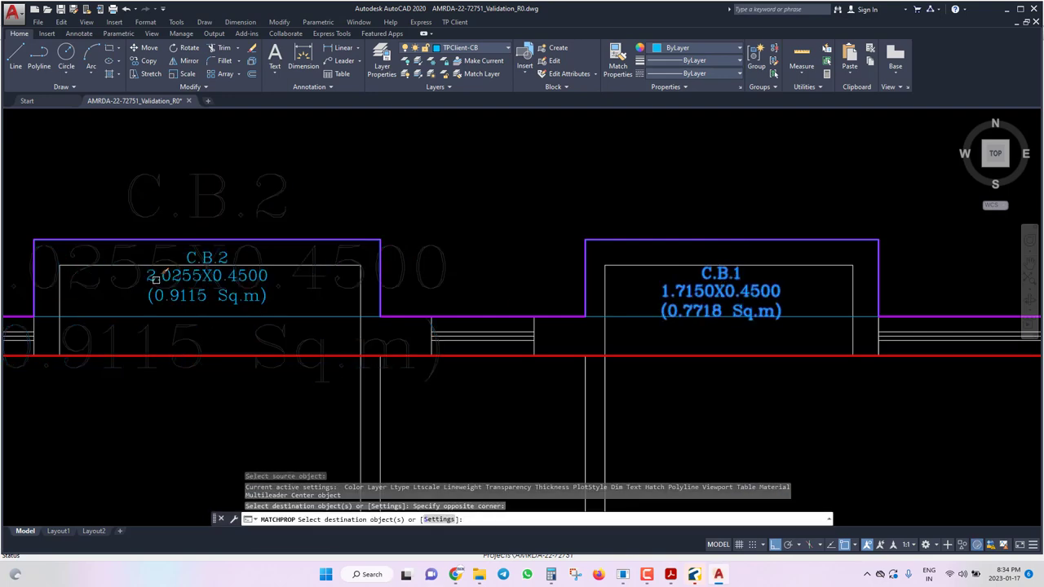
{"action": "left_click", "coordinate": [158, 291]}
{"action": "key", "text": "Return"}
{"action": "scroll", "coordinate": [718, 281], "scroll_direction": "down", "scroll_amount": 4}
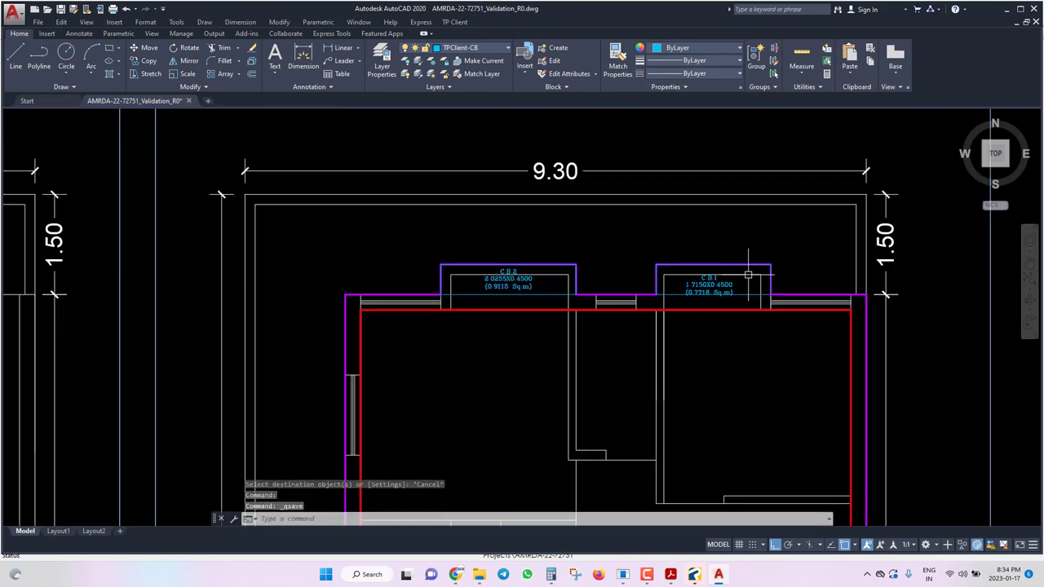
{"action": "key", "text": "ctrl+s"}
{"action": "scroll", "coordinate": [453, 196], "scroll_direction": "down", "scroll_amount": 4}
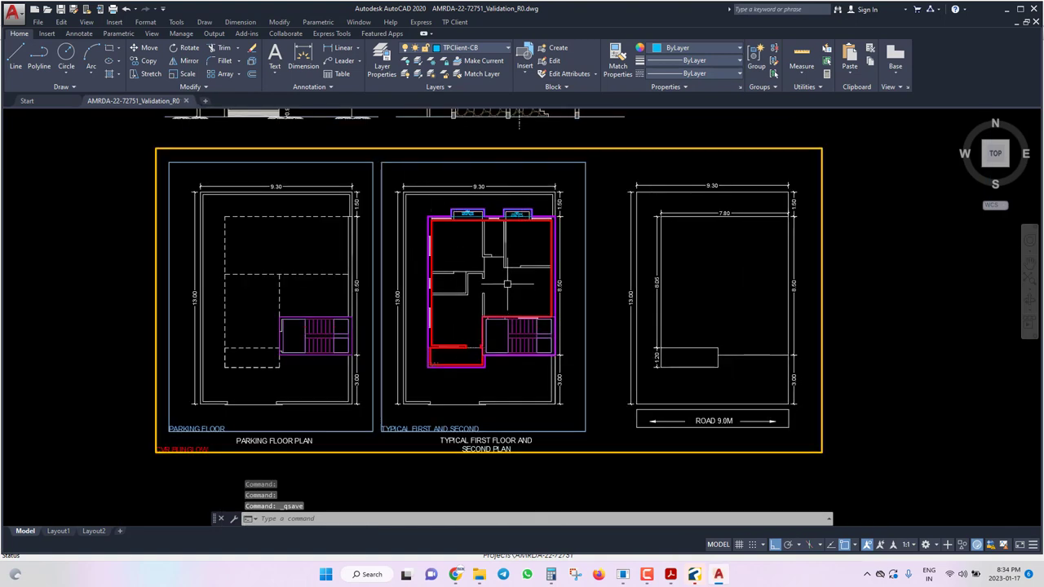
Mark the right-hand site drawing as the plot boundary rectangle and save.
{"action": "left_click", "coordinate": [450, 22]}
{"action": "mouse_move", "coordinate": [489, 47]}
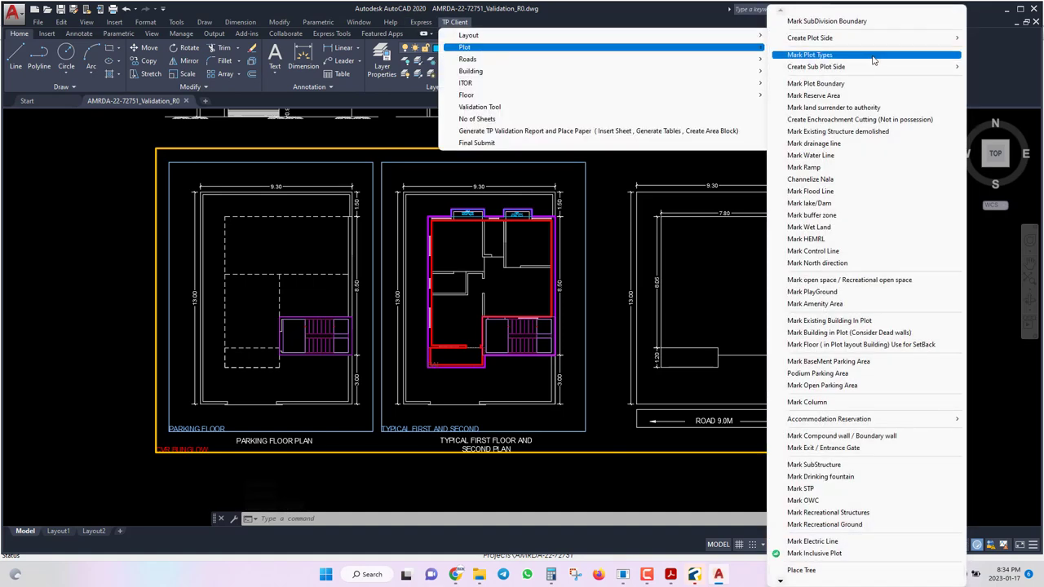
{"action": "left_click", "coordinate": [828, 85]}
{"action": "type", "text": "R"}
{"action": "key", "text": "Return"}
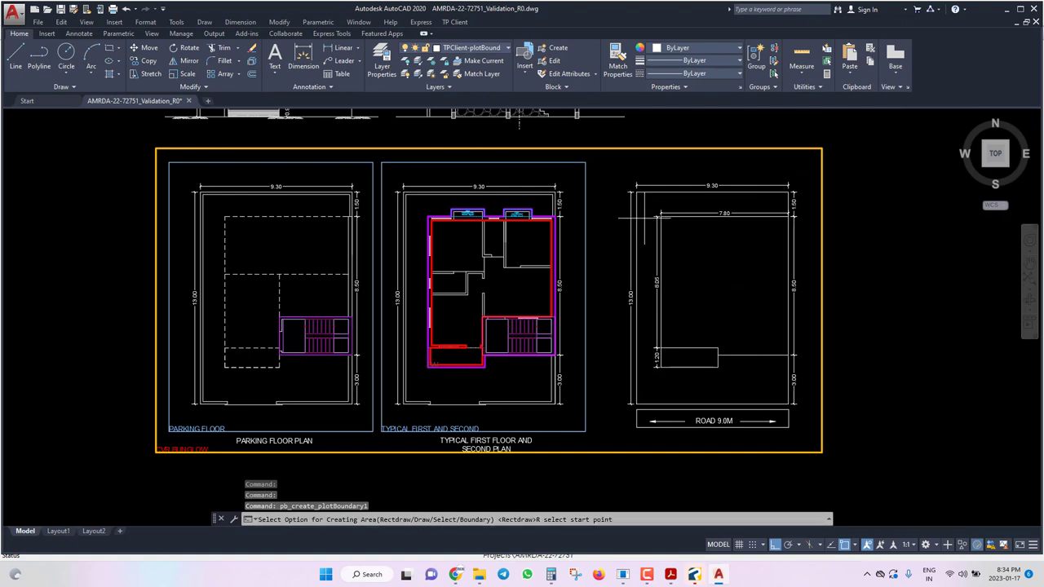
{"action": "left_click", "coordinate": [636, 193]}
{"action": "scroll", "coordinate": [828, 465], "scroll_direction": "up", "scroll_amount": 4}
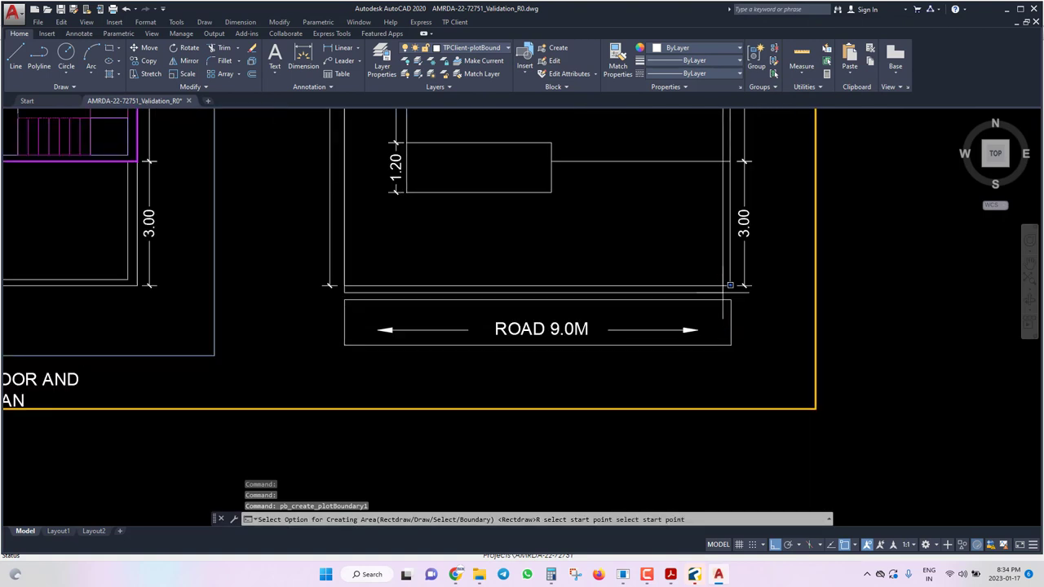
{"action": "left_click", "coordinate": [787, 401]}
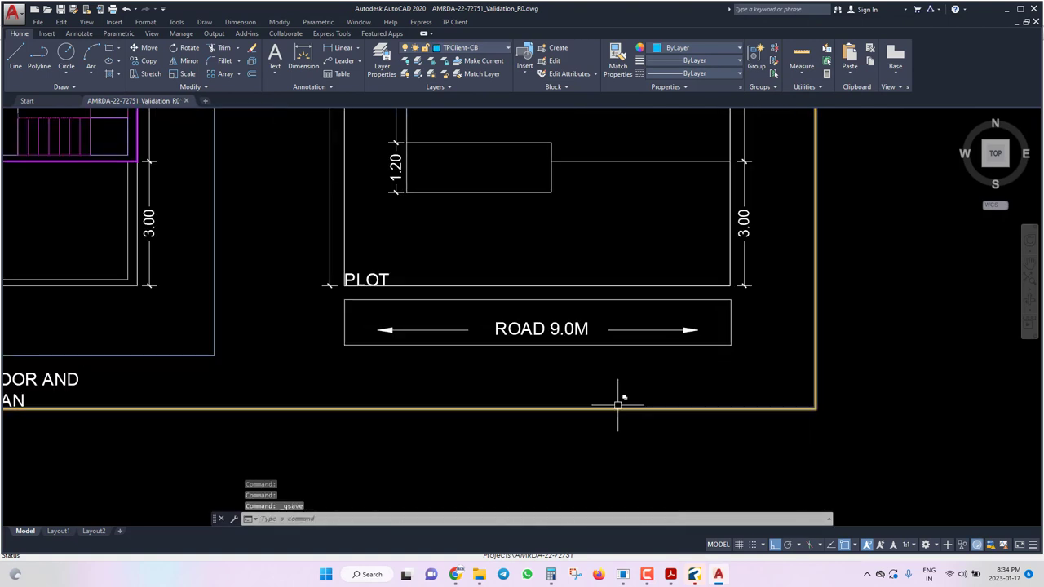
{"action": "scroll", "coordinate": [620, 401], "scroll_direction": "down", "scroll_amount": 5}
{"action": "key", "text": "ctrl+s"}
Create the plot front boundary along the bottom edge facing ROAD 9.0M.
{"action": "left_click", "coordinate": [454, 22]}
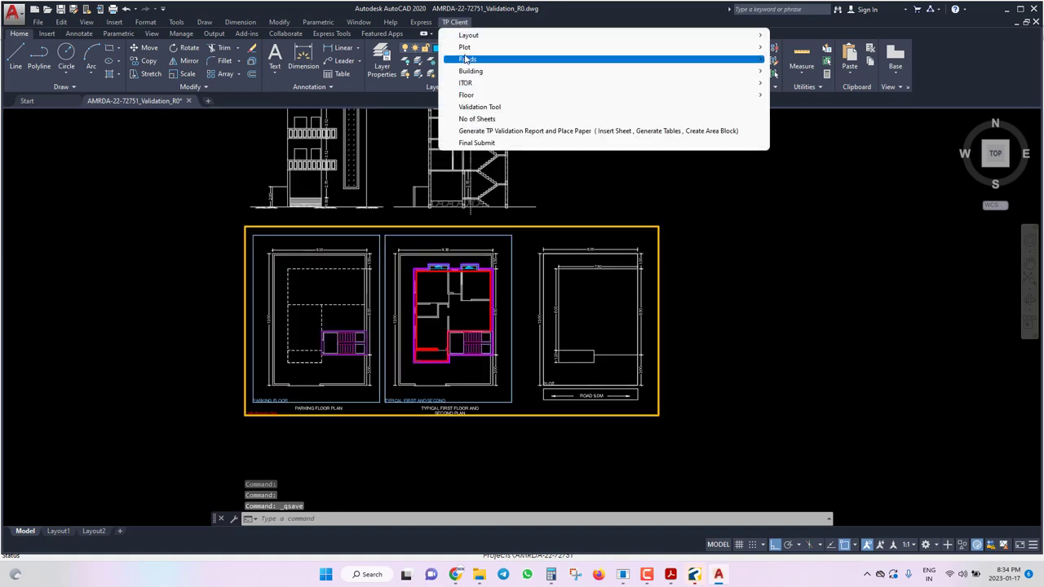
{"action": "mouse_move", "coordinate": [467, 48]}
{"action": "mouse_move", "coordinate": [832, 39]}
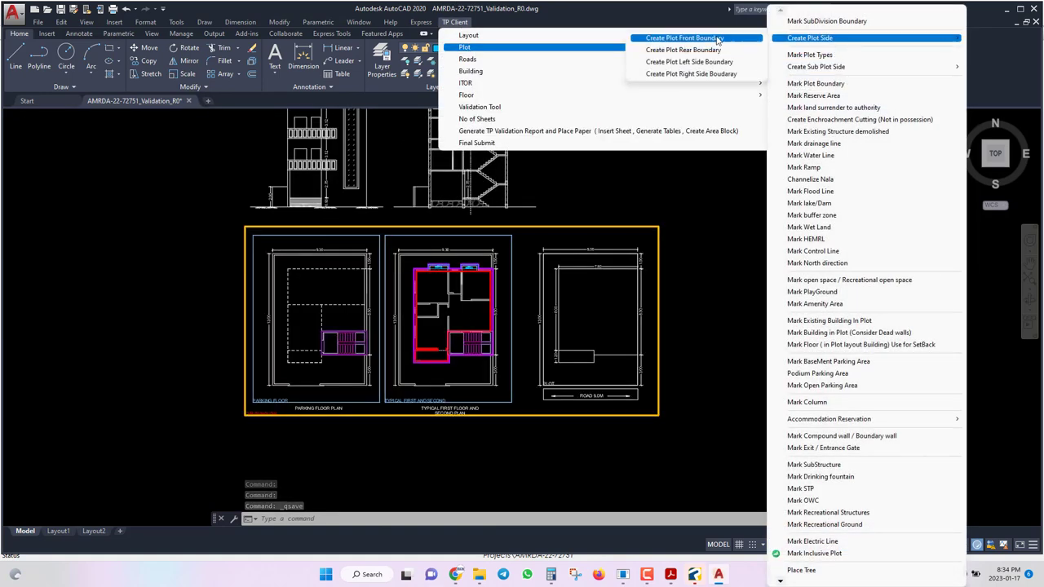
{"action": "left_click", "coordinate": [717, 38]}
{"action": "scroll", "coordinate": [563, 390], "scroll_direction": "up", "scroll_amount": 8}
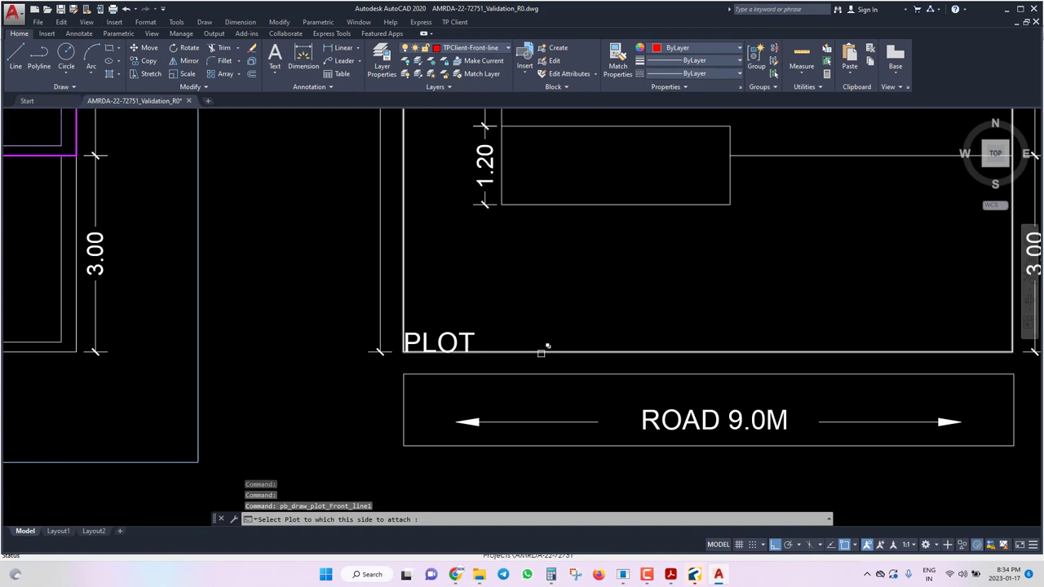
{"action": "left_click", "coordinate": [543, 356]}
{"action": "left_click", "coordinate": [592, 396]}
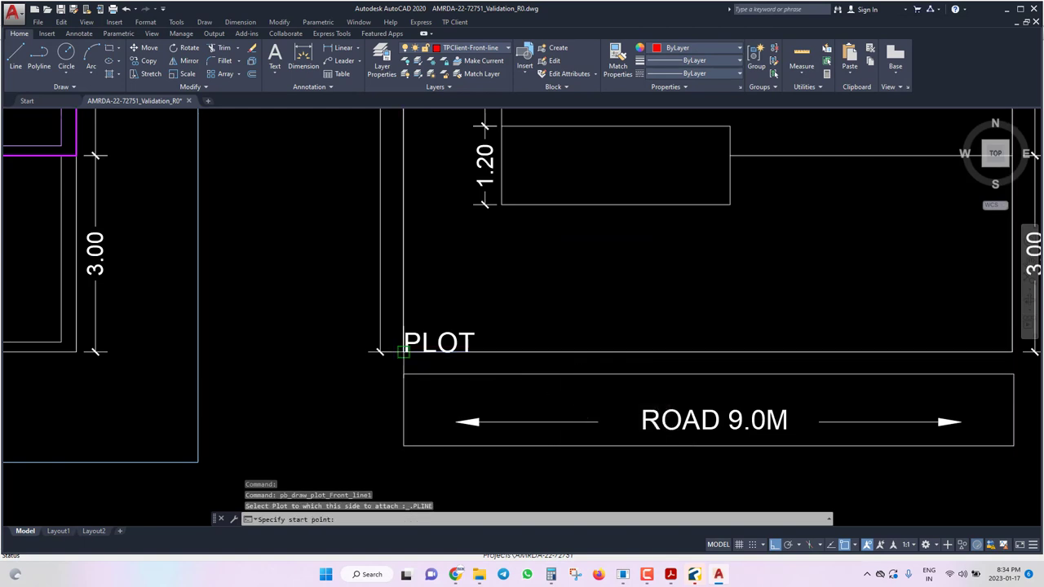
{"action": "left_click", "coordinate": [403, 352]}
{"action": "scroll", "coordinate": [380, 361], "scroll_direction": "down", "scroll_amount": 2}
{"action": "left_click", "coordinate": [773, 359]}
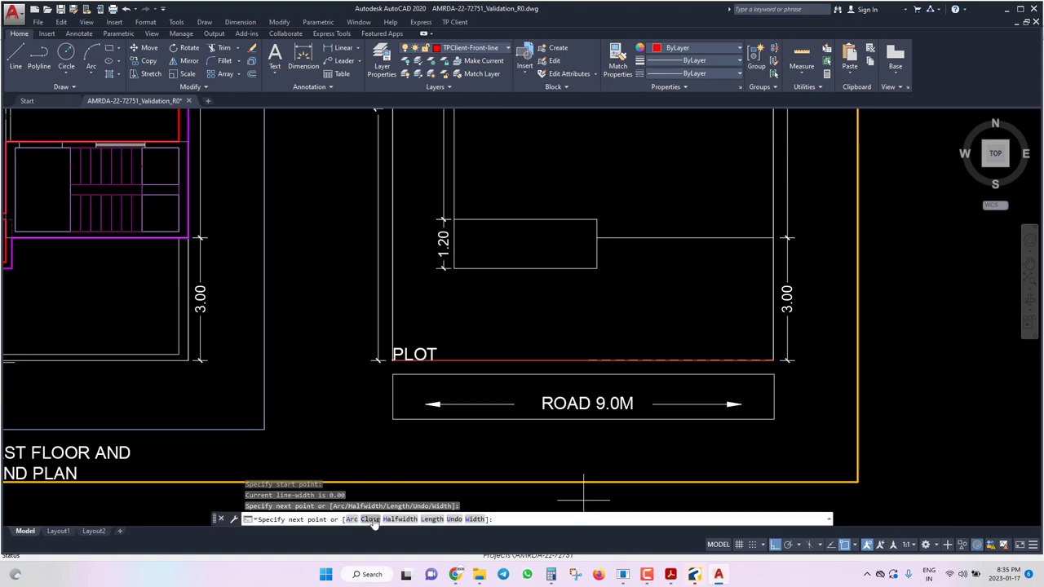
{"action": "type", "text": "C"}
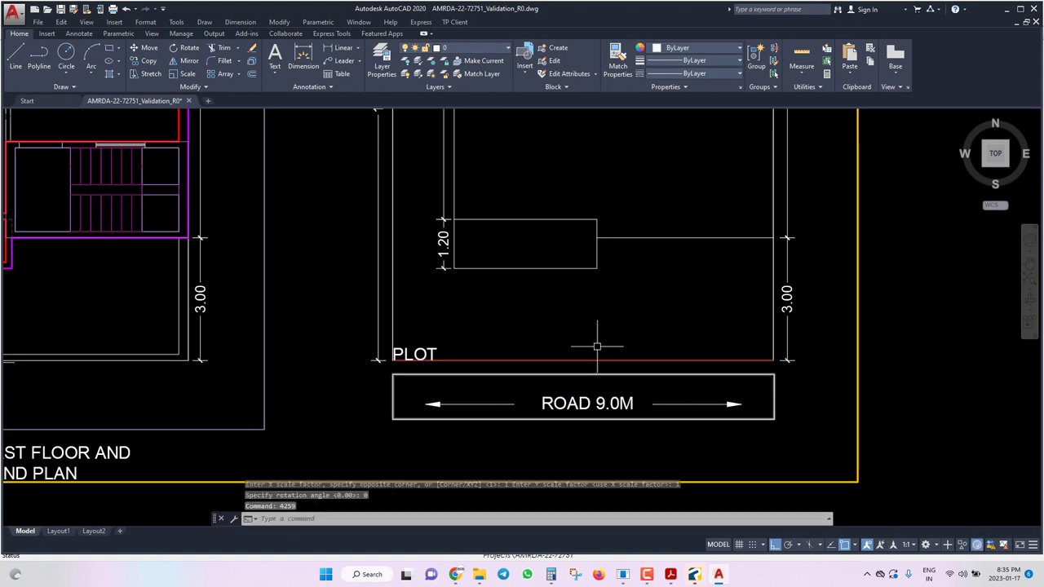
{"action": "left_click", "coordinate": [447, 22]}
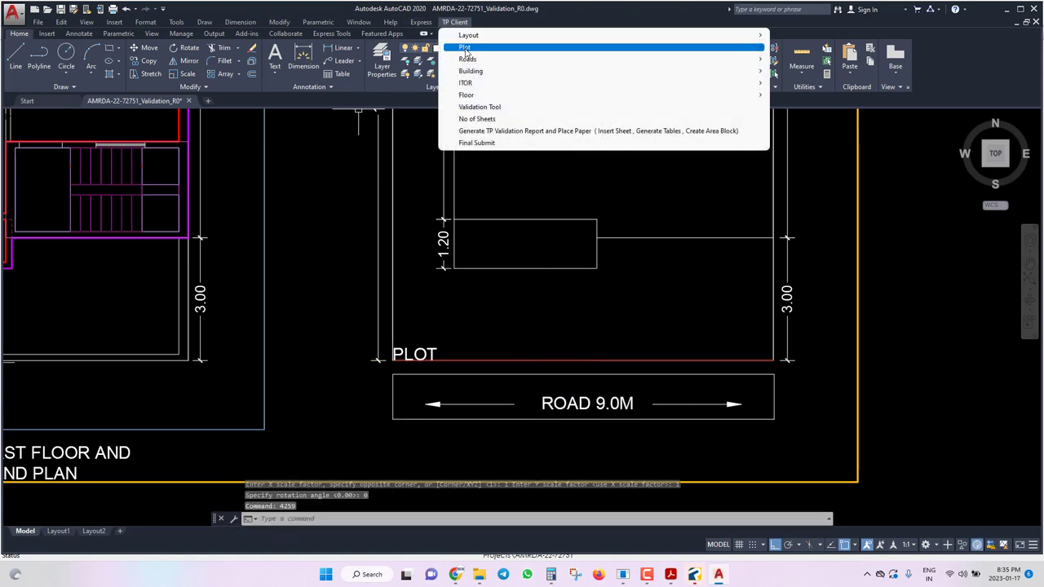
Create the plot back boundary along the plot's top edge, closing with C, and save.
{"action": "mouse_move", "coordinate": [466, 48]}
{"action": "mouse_move", "coordinate": [833, 46]}
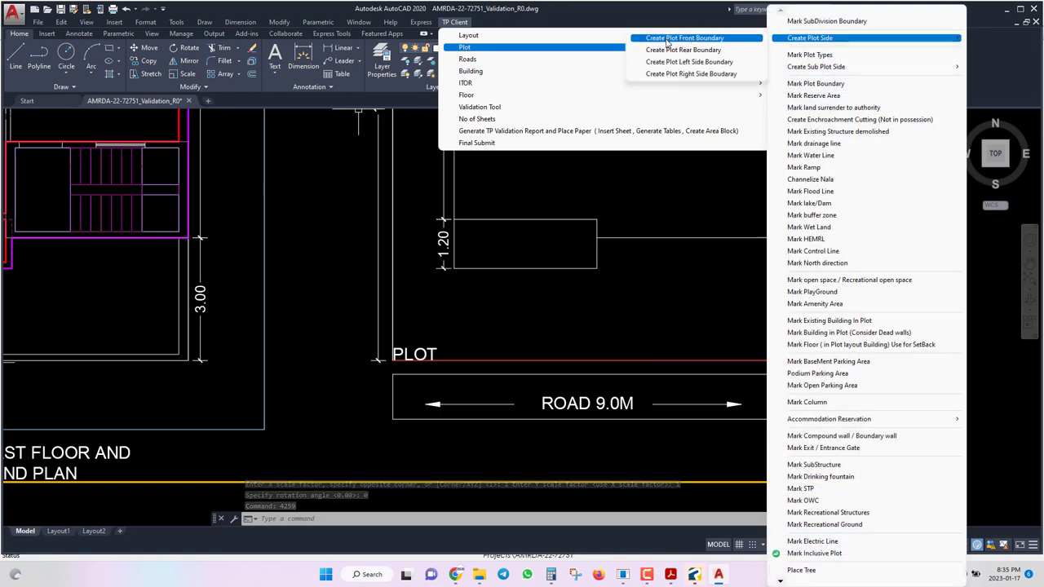
{"action": "left_click", "coordinate": [685, 36]}
{"action": "scroll", "coordinate": [644, 199], "scroll_direction": "up", "scroll_amount": 6}
{"action": "left_click", "coordinate": [620, 197]}
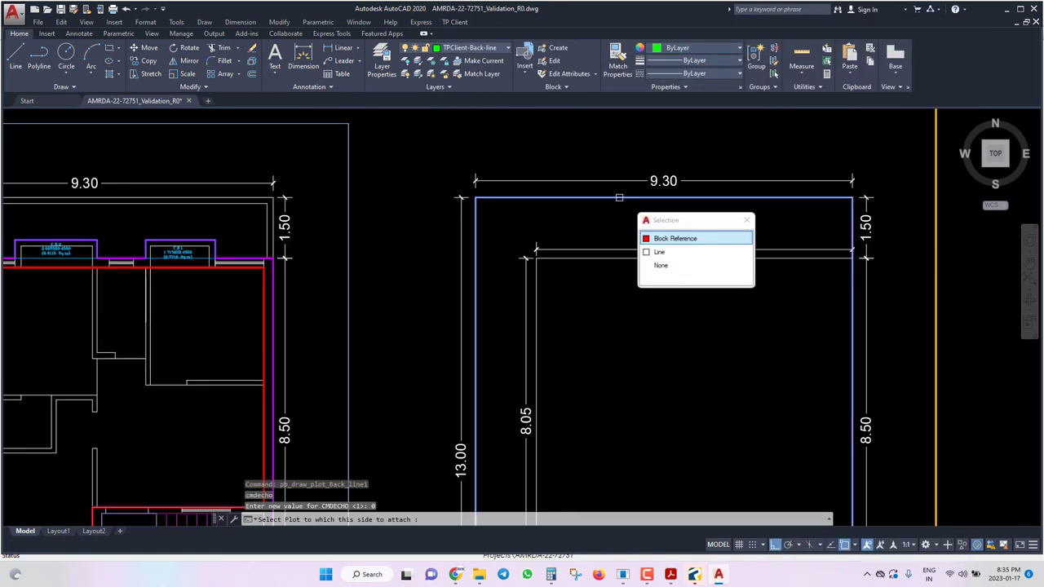
{"action": "left_click", "coordinate": [676, 236]}
{"action": "left_click", "coordinate": [503, 198]}
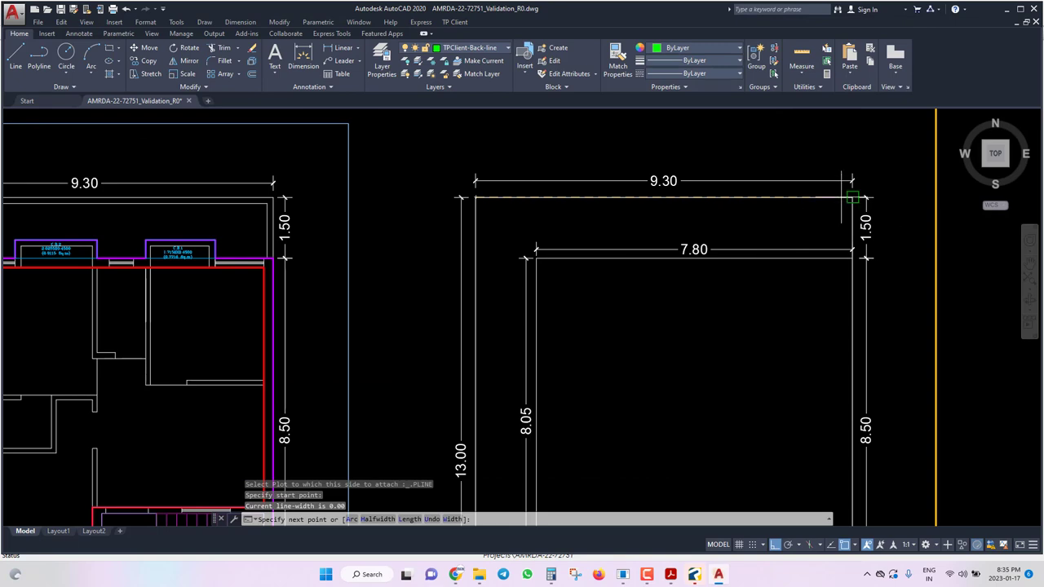
{"action": "type", "text": "c"}
{"action": "key", "text": "Return"}
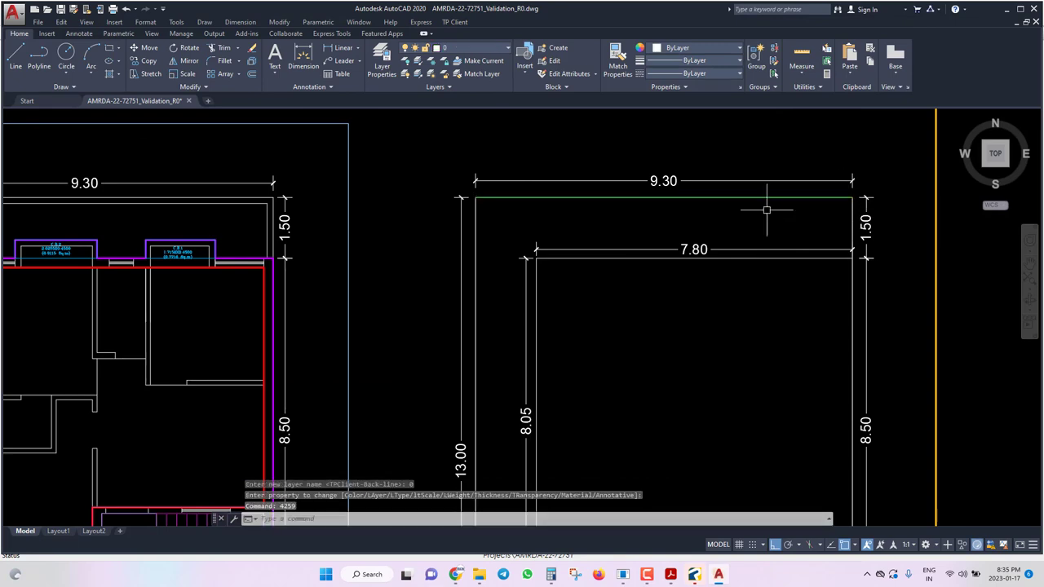
{"action": "scroll", "coordinate": [554, 186], "scroll_direction": "down", "scroll_amount": 6}
{"action": "key", "text": "ctrl+s"}
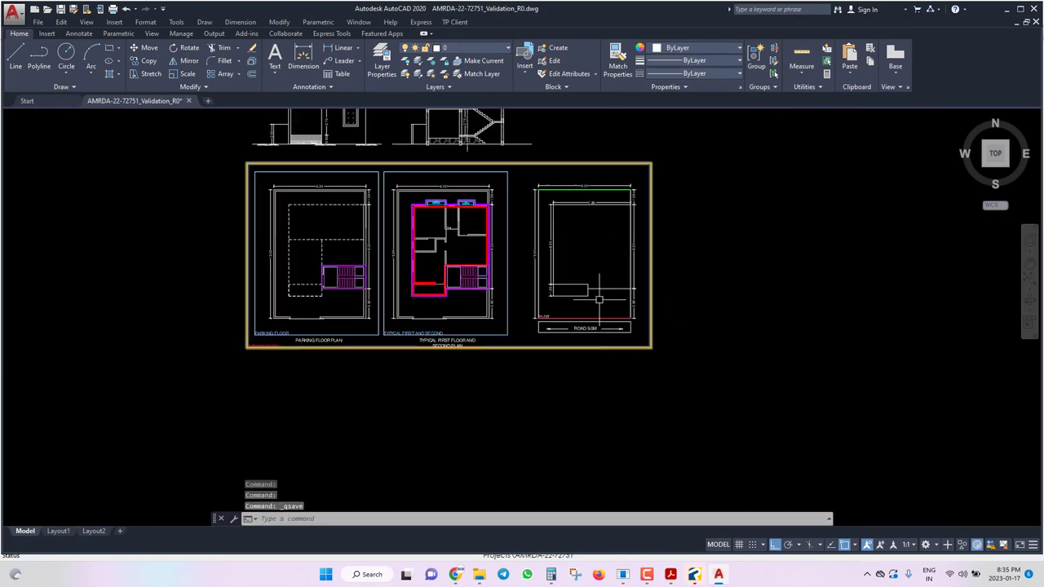
{"action": "scroll", "coordinate": [610, 211], "scroll_direction": "up", "scroll_amount": 2}
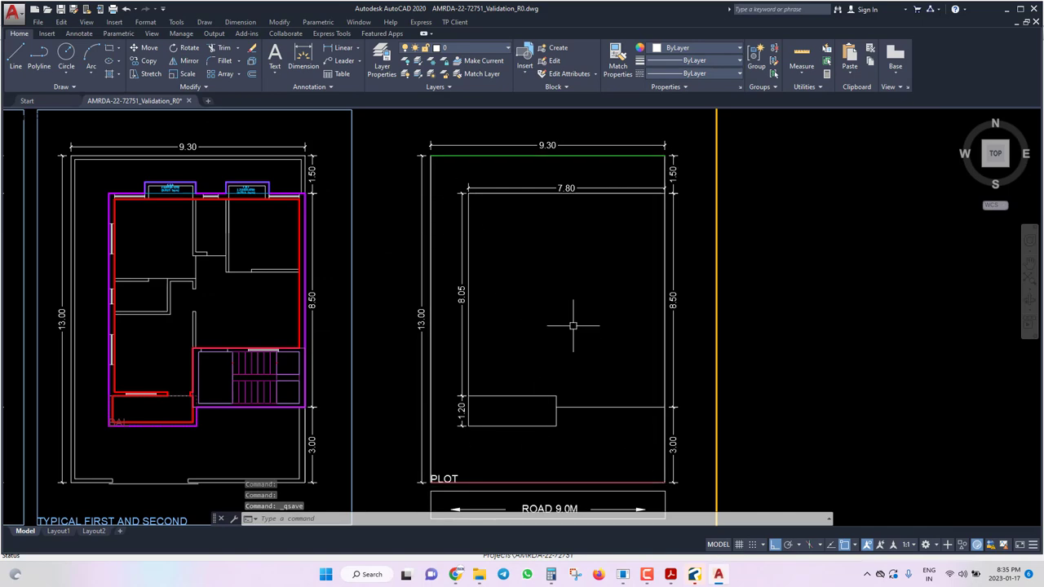
{"action": "scroll", "coordinate": [573, 323], "scroll_direction": "down", "scroll_amount": 4}
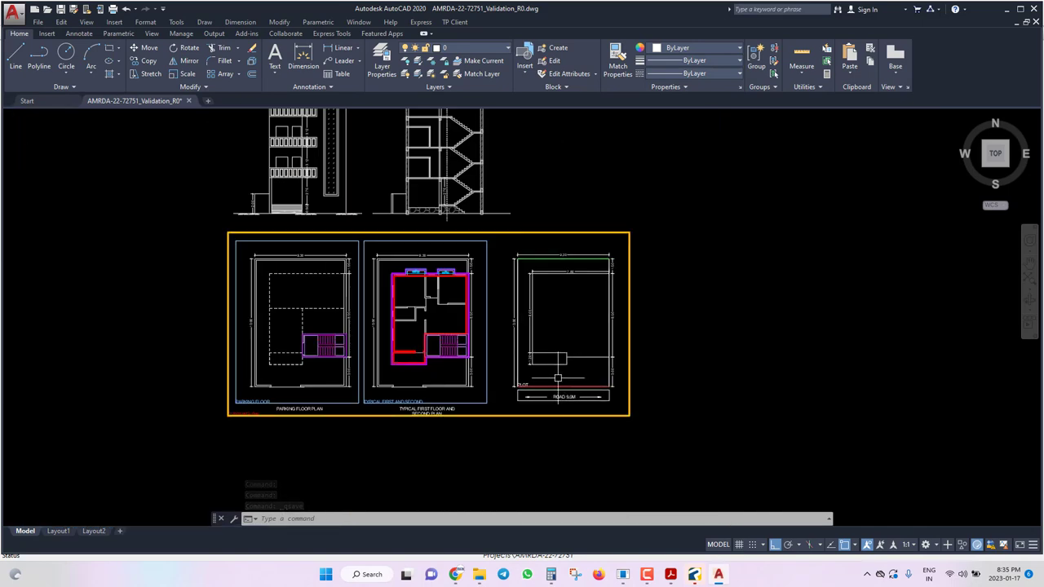
{"action": "scroll", "coordinate": [573, 349], "scroll_direction": "up", "scroll_amount": 4}
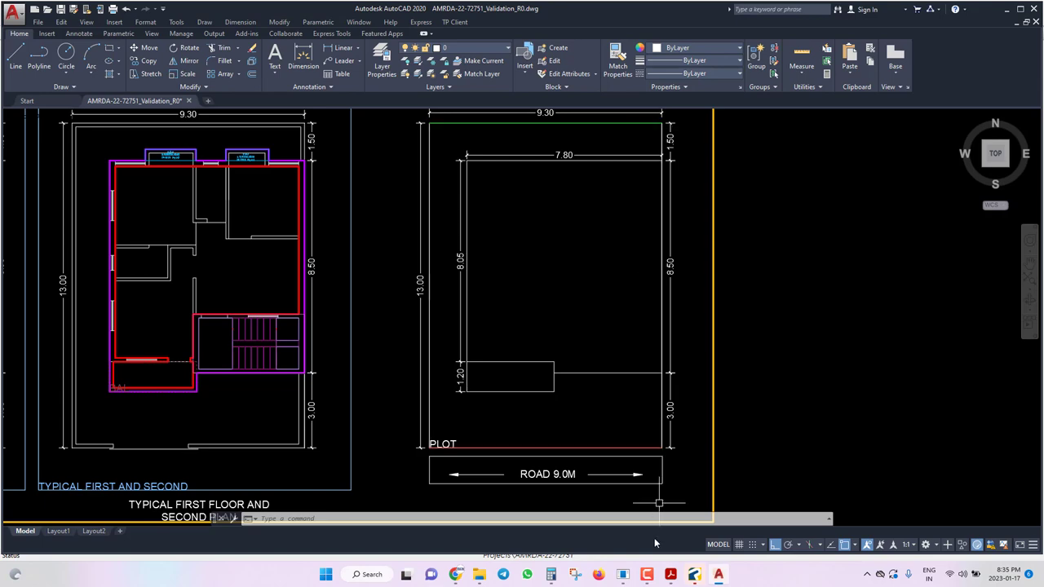
Mark the plot's 3.00 right edge as a semi-detached Side1 boundary, from rear to front corner.
{"action": "left_click", "coordinate": [454, 22]}
{"action": "mouse_move", "coordinate": [480, 47]}
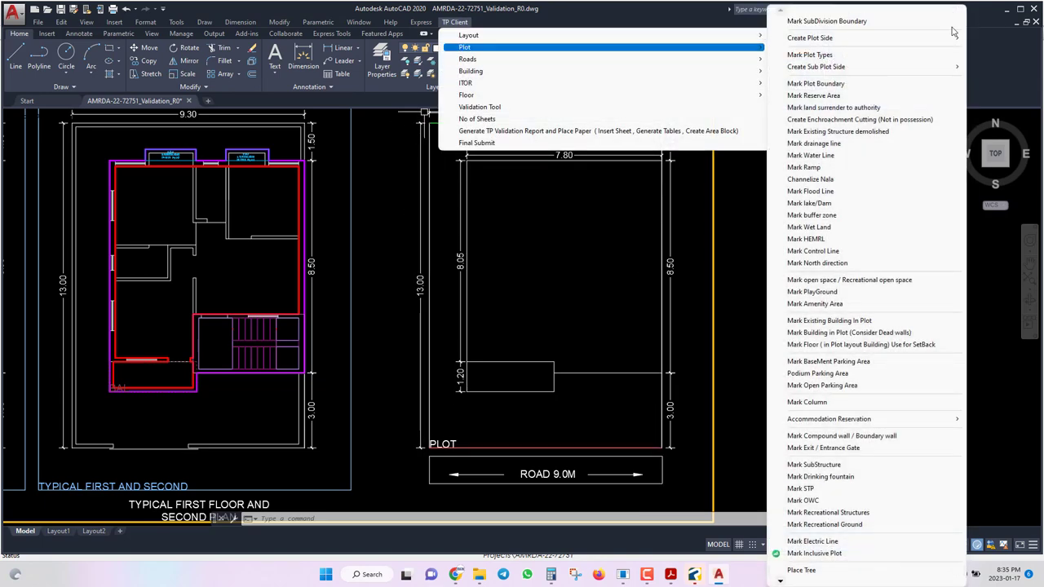
{"action": "mouse_move", "coordinate": [815, 37]}
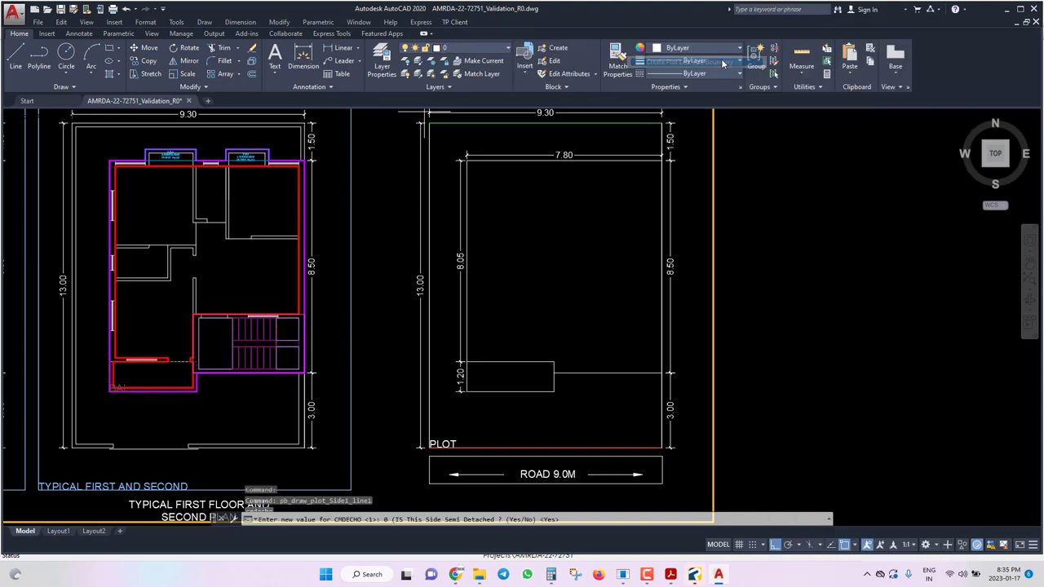
{"action": "left_click", "coordinate": [724, 63]}
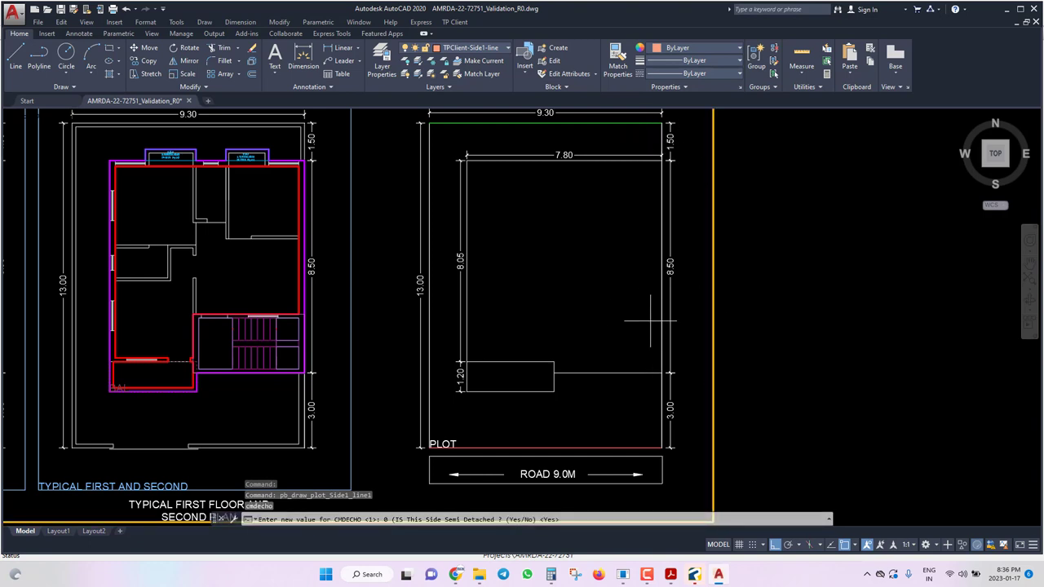
{"action": "type", "text": "Y"}
{"action": "key", "text": "Return"}
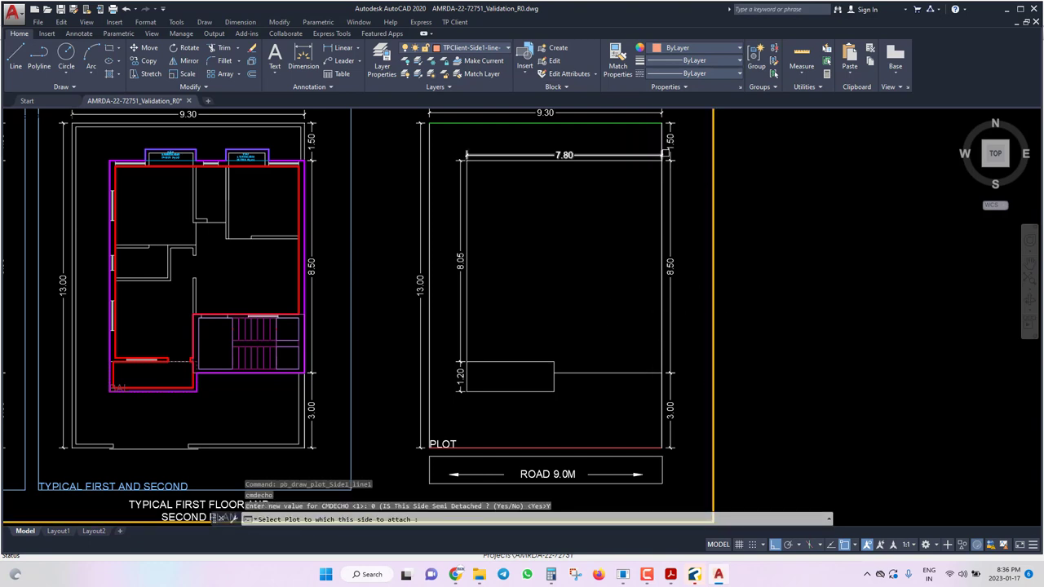
{"action": "left_click", "coordinate": [665, 123]}
{"action": "left_click", "coordinate": [665, 119]}
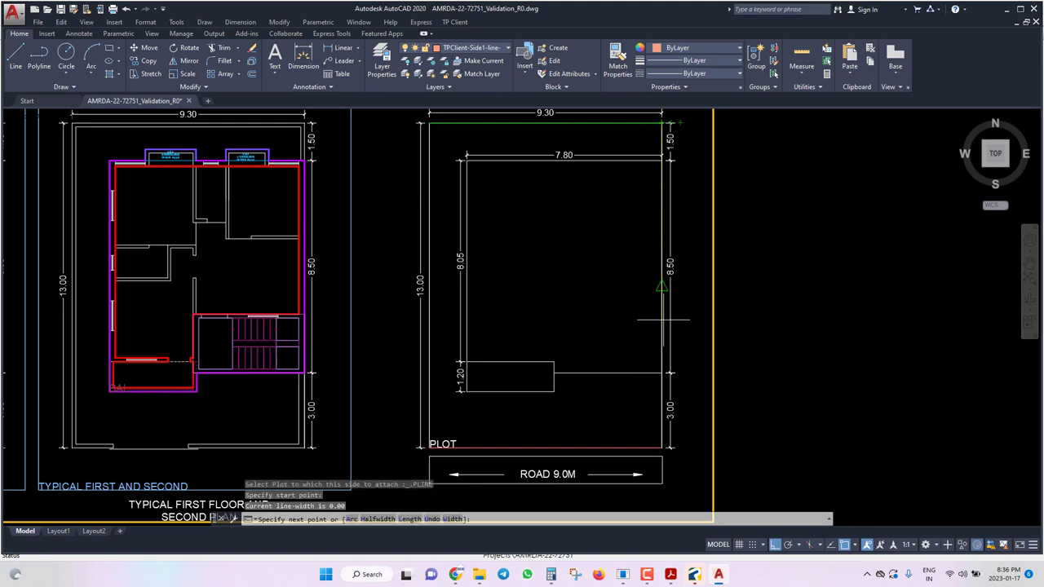
{"action": "scroll", "coordinate": [661, 447], "scroll_direction": "up", "scroll_amount": 6}
{"action": "left_click", "coordinate": [671, 428]}
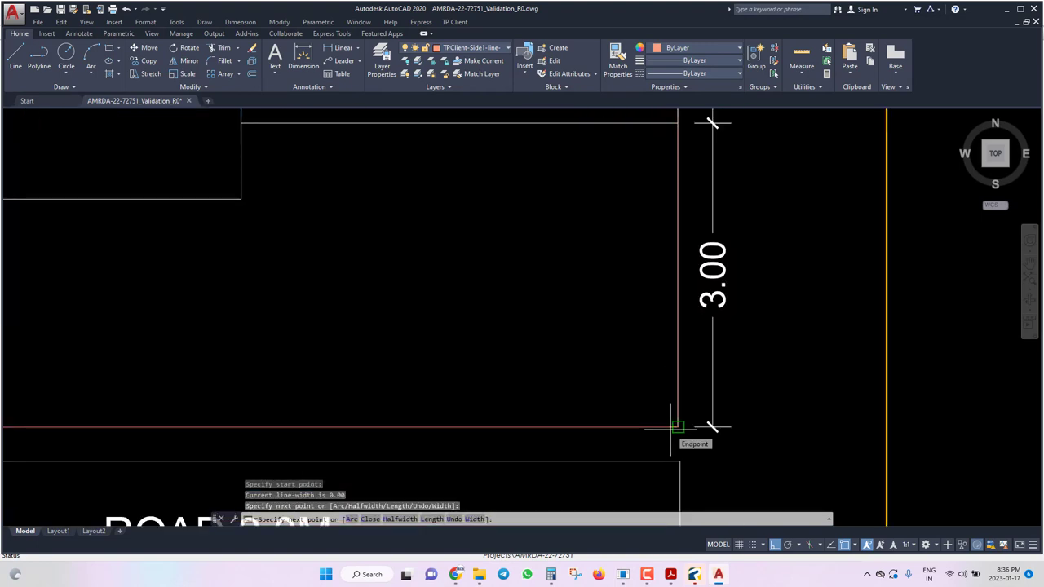
{"action": "key", "text": "Return"}
{"action": "scroll", "coordinate": [670, 428], "scroll_direction": "down", "scroll_amount": 6}
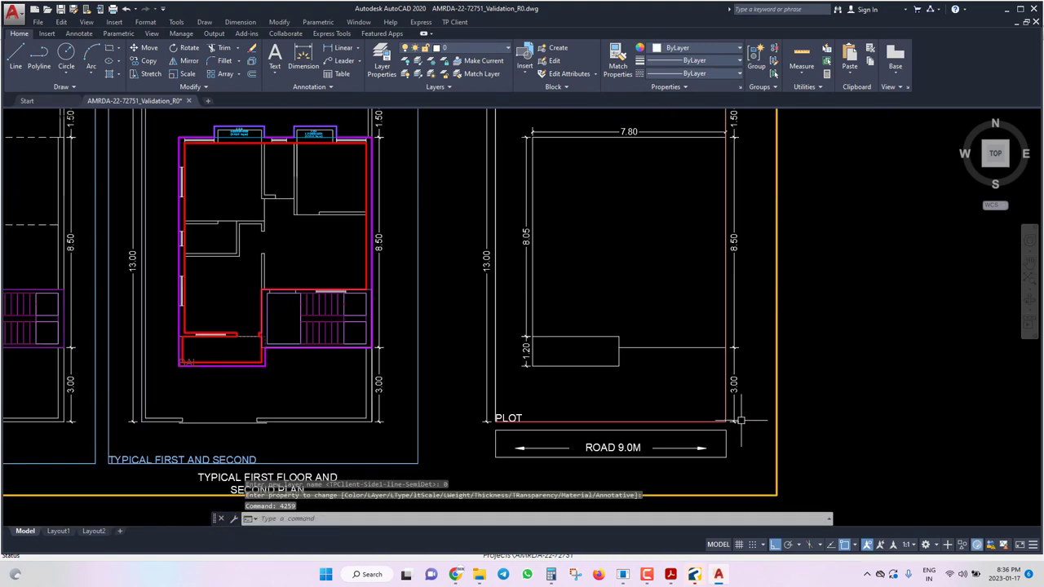
Start a second plot side boundary and declare it not semi-detached.
{"action": "left_click", "coordinate": [457, 23]}
{"action": "mouse_move", "coordinate": [469, 46]}
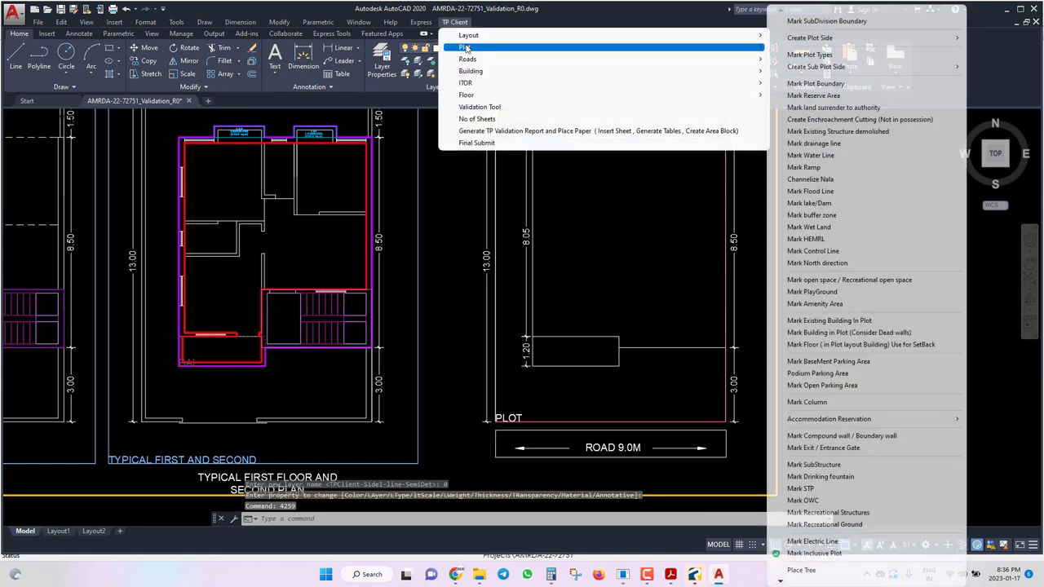
{"action": "mouse_move", "coordinate": [847, 40]}
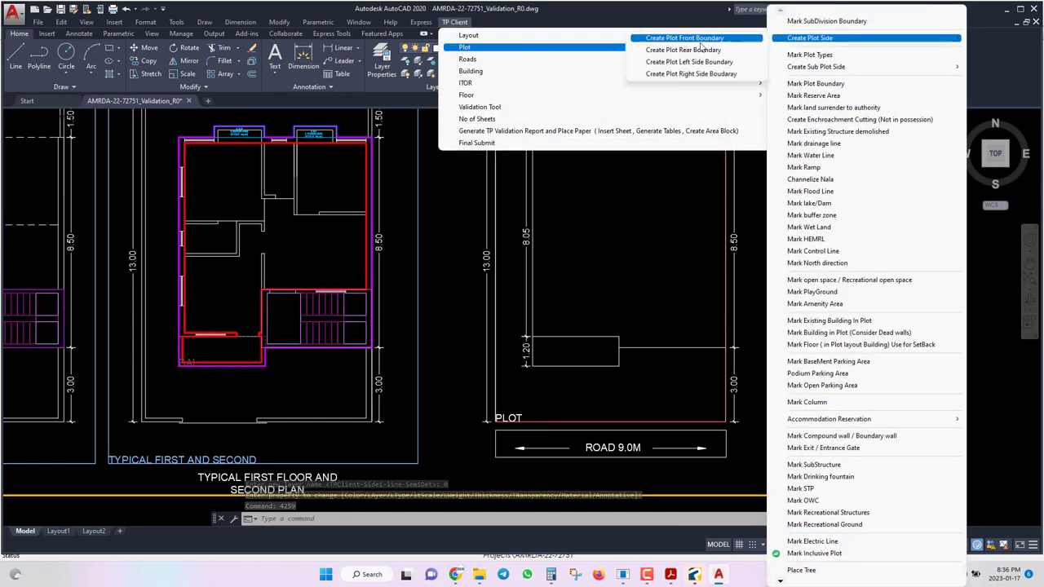
{"action": "left_click", "coordinate": [701, 74]}
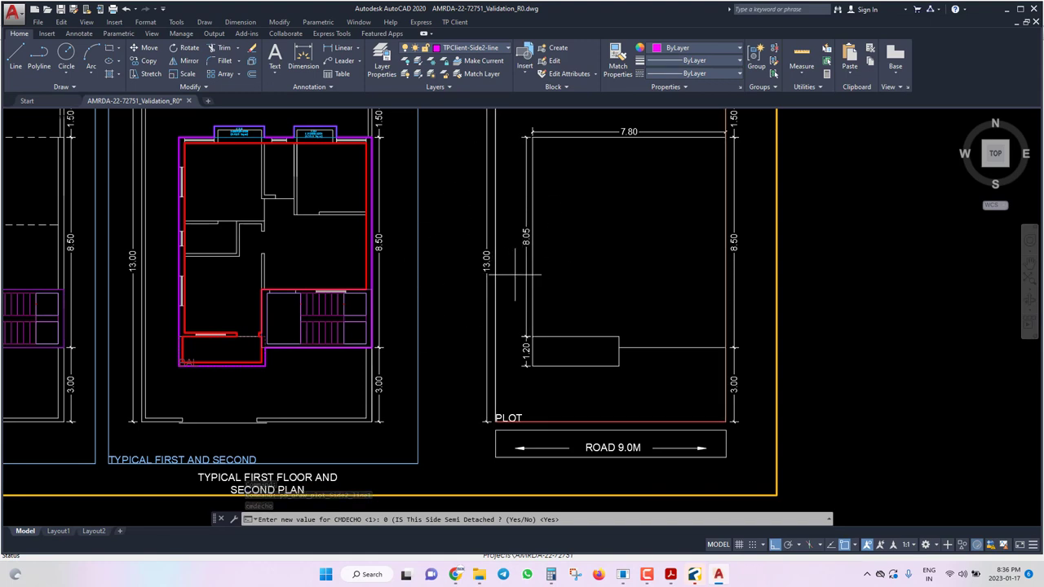
{"action": "type", "text": "BN"}
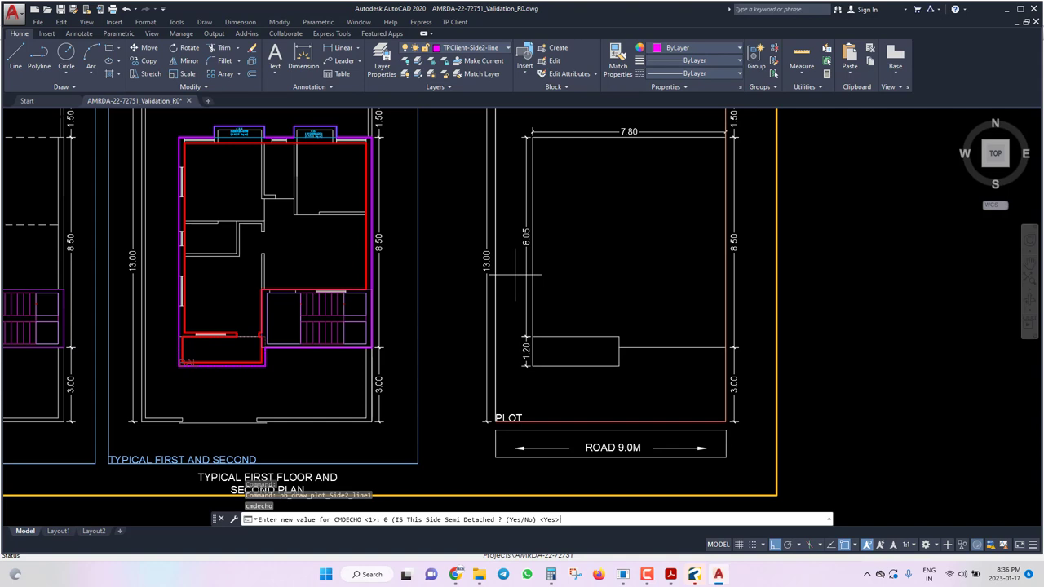
{"action": "key", "text": "Return"}
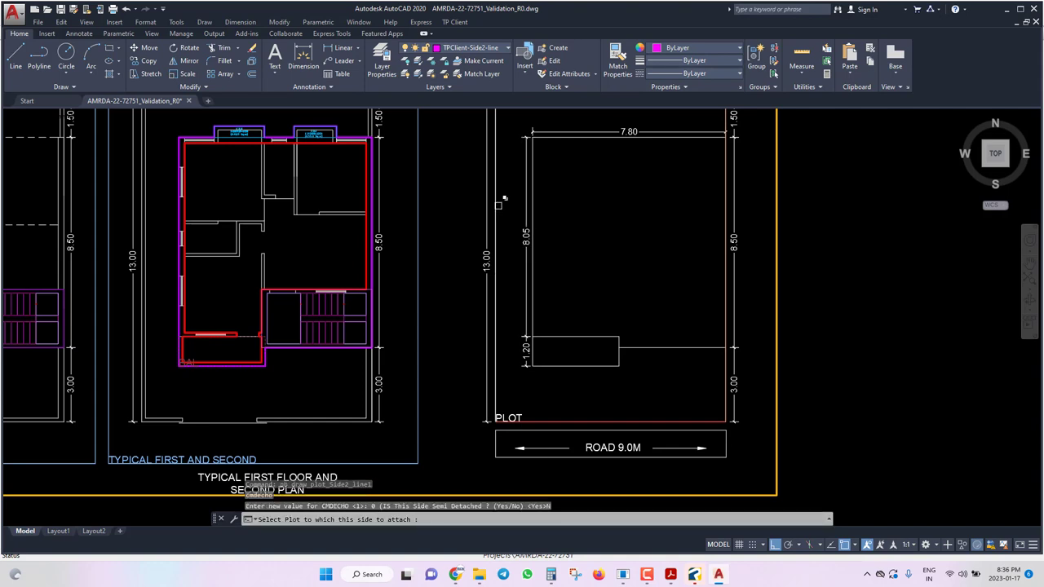
Trace the Side2 line along the plot's left edge and save the drawing.
{"action": "left_click", "coordinate": [497, 206]}
{"action": "left_click", "coordinate": [540, 239]}
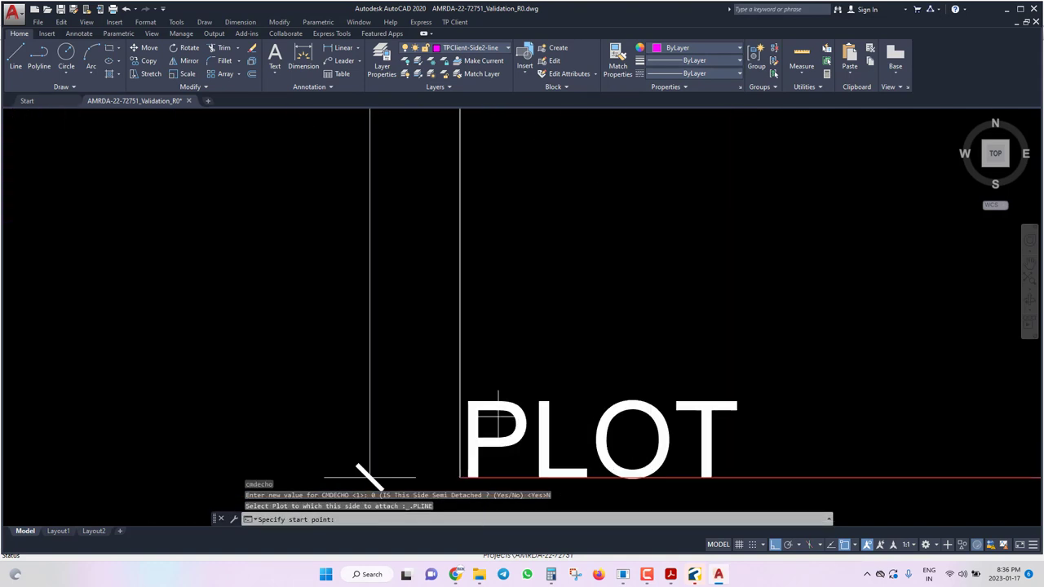
{"action": "left_click", "coordinate": [459, 475]}
{"action": "scroll", "coordinate": [460, 475], "scroll_direction": "down", "scroll_amount": 5}
{"action": "scroll", "coordinate": [536, 276], "scroll_direction": "up", "scroll_amount": 8}
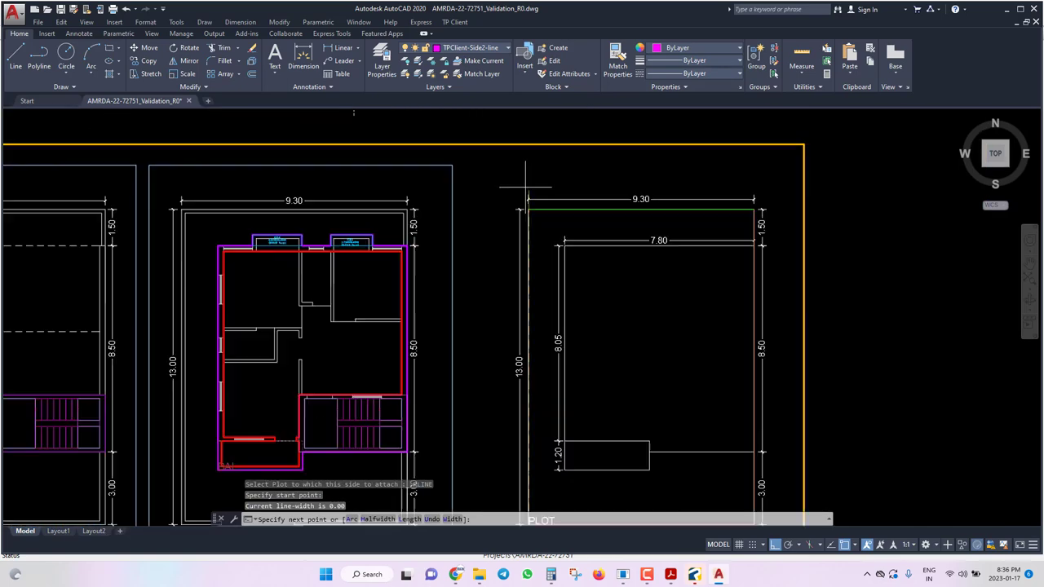
{"action": "left_click", "coordinate": [537, 276]}
{"action": "key", "text": "Return"}
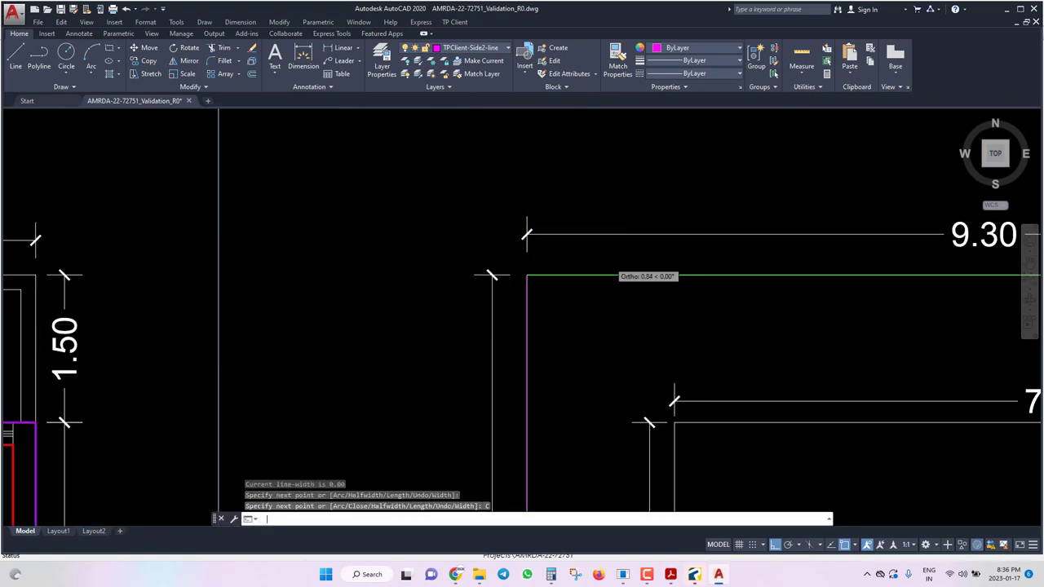
{"action": "key", "text": "ctrl+s"}
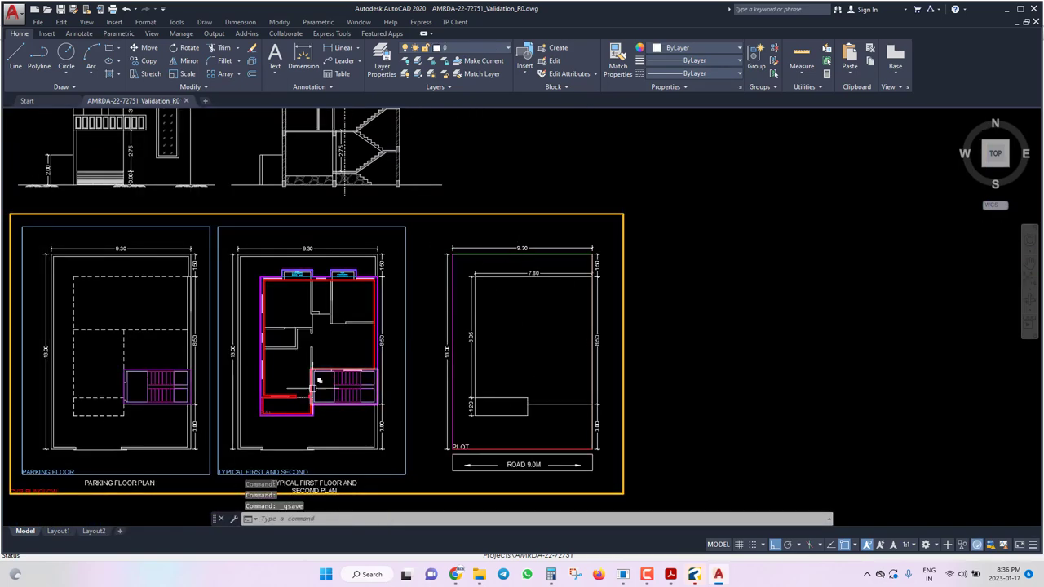
Define a Main Road of category City Road with 9.0 width.
{"action": "left_click", "coordinate": [454, 22]}
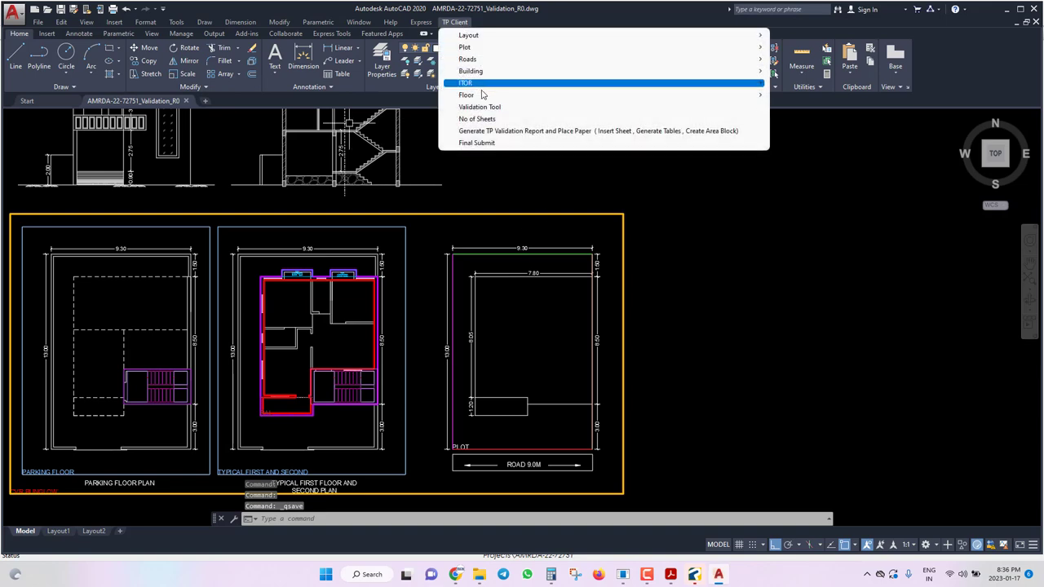
{"action": "mouse_move", "coordinate": [479, 96]}
{"action": "mouse_move", "coordinate": [479, 60]}
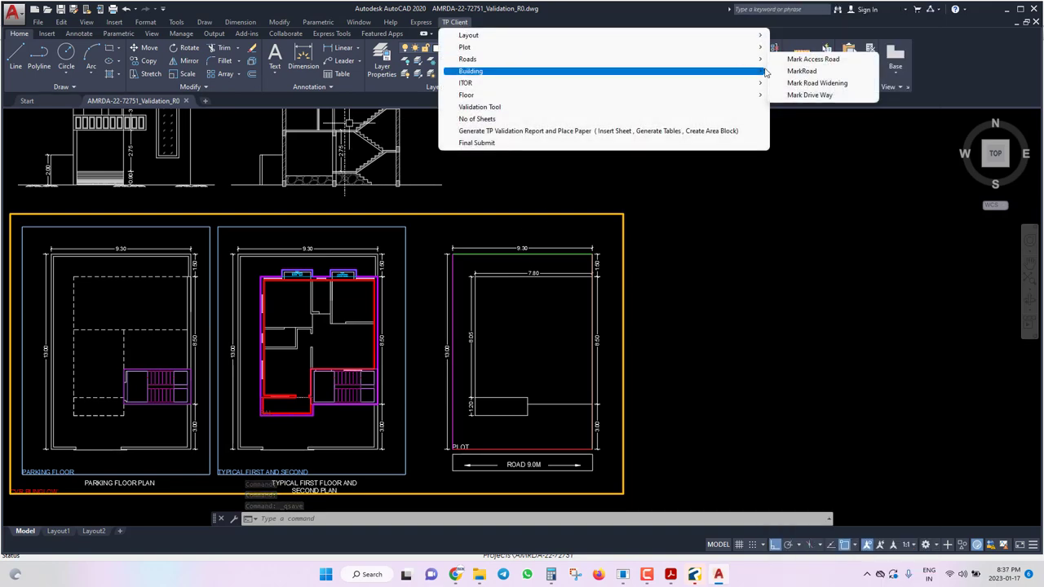
{"action": "left_click", "coordinate": [807, 72]}
{"action": "left_click", "coordinate": [123, 55]}
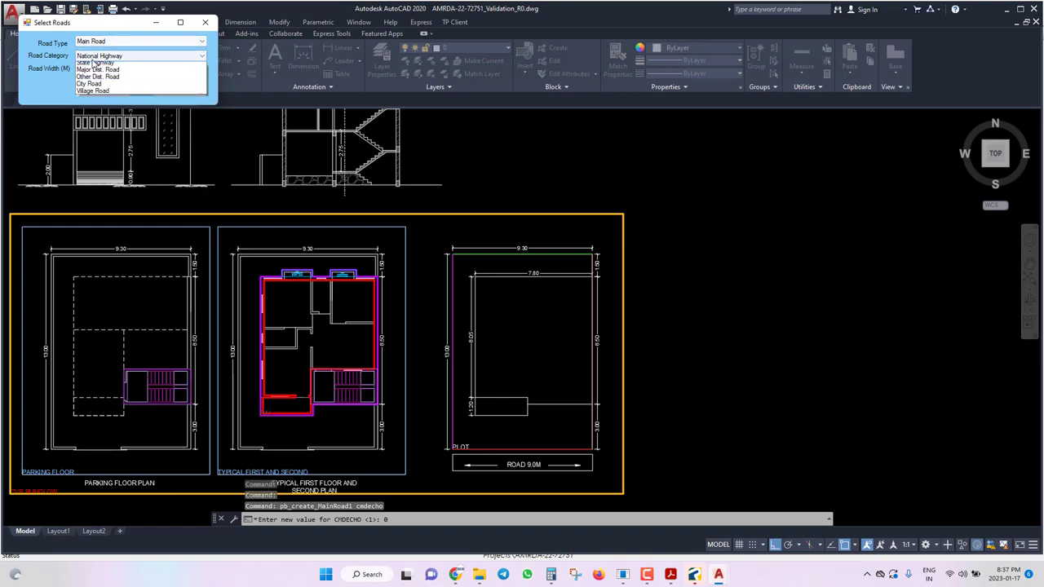
{"action": "left_click", "coordinate": [110, 94]}
{"action": "left_click", "coordinate": [117, 70]}
{"action": "type", "text": "9"}
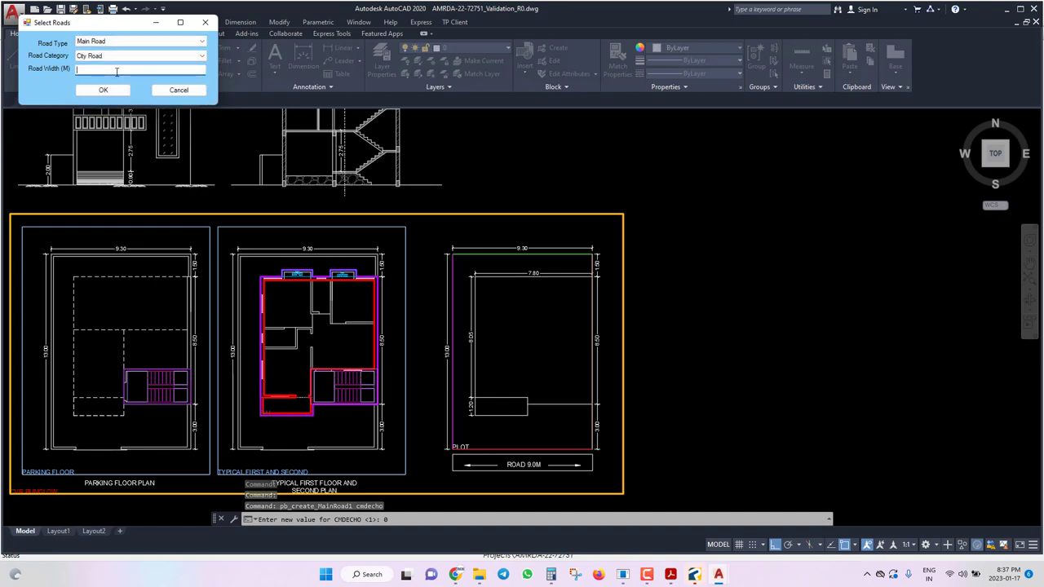
{"action": "type", "text": ".0"}
{"action": "left_click", "coordinate": [103, 90]}
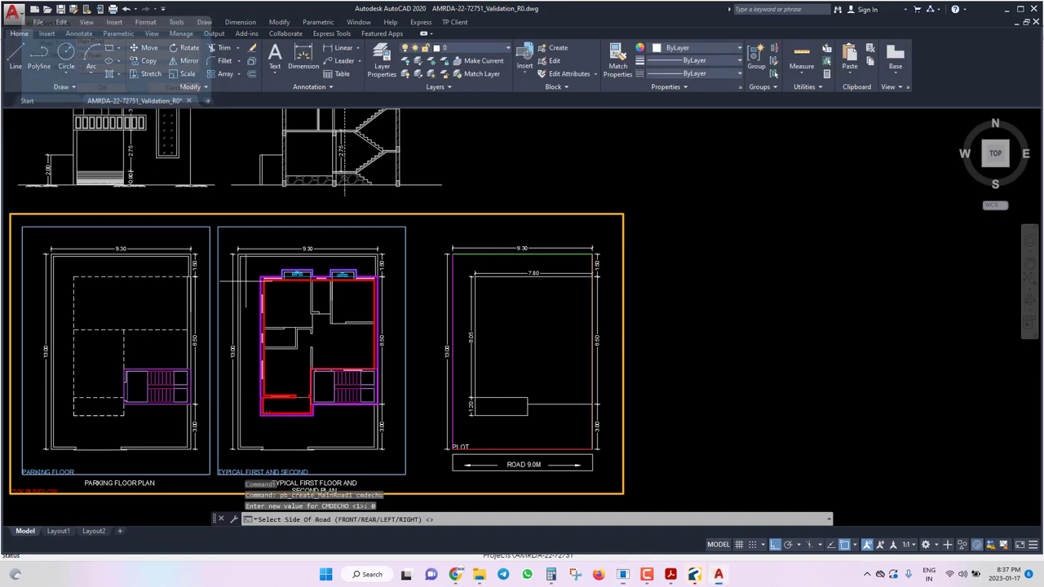
Draw the closed road line along the plot's front (FR) edge between its corners.
{"action": "scroll", "coordinate": [465, 467], "scroll_direction": "up", "scroll_amount": 2}
{"action": "type", "text": "FR"}
{"action": "key", "text": "Return"}
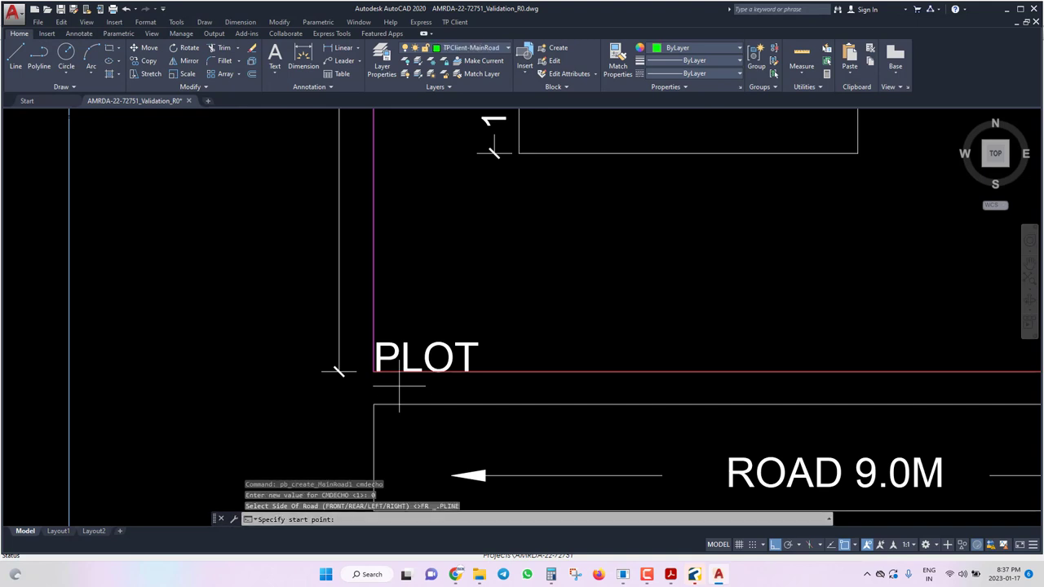
{"action": "left_click", "coordinate": [366, 372]}
{"action": "scroll", "coordinate": [277, 373], "scroll_direction": "down", "scroll_amount": 4}
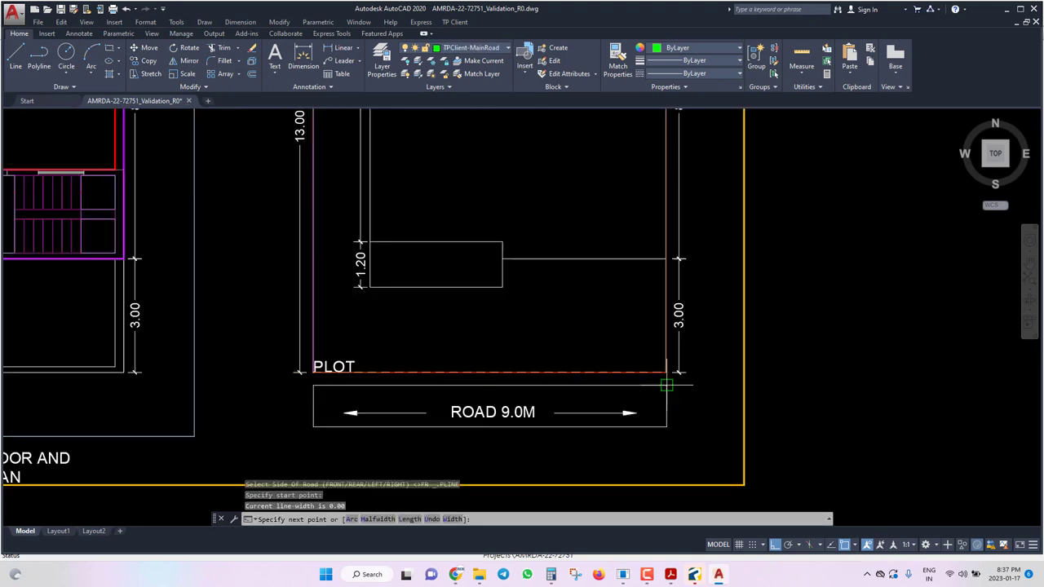
{"action": "left_click", "coordinate": [666, 372]}
{"action": "type", "text": "C"}
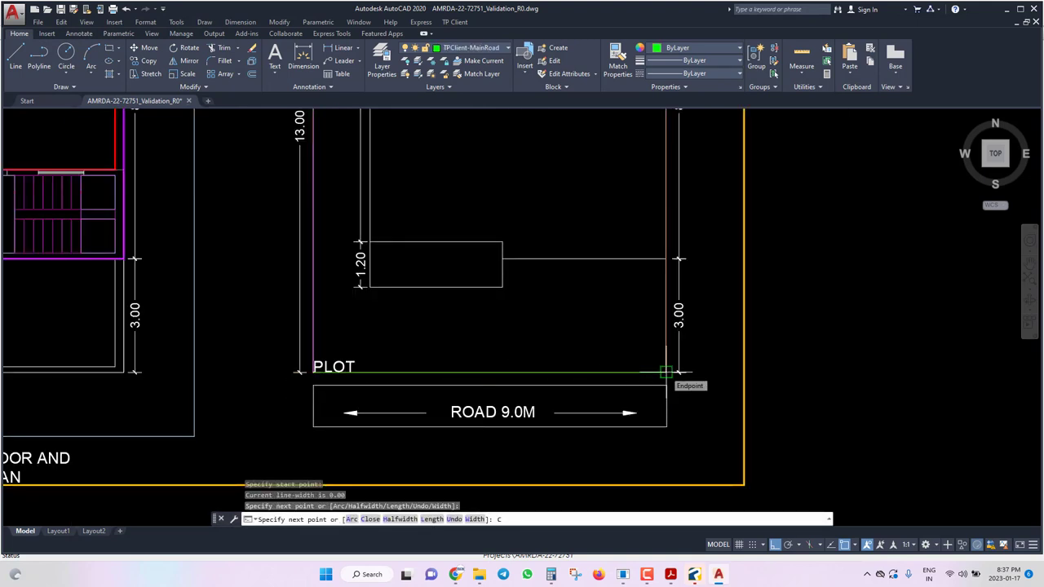
{"action": "key", "text": "Return"}
Move the 9.0M WIDE ROAD label just under PLOT and save the drawing.
{"action": "scroll", "coordinate": [368, 384], "scroll_direction": "up", "scroll_amount": 2}
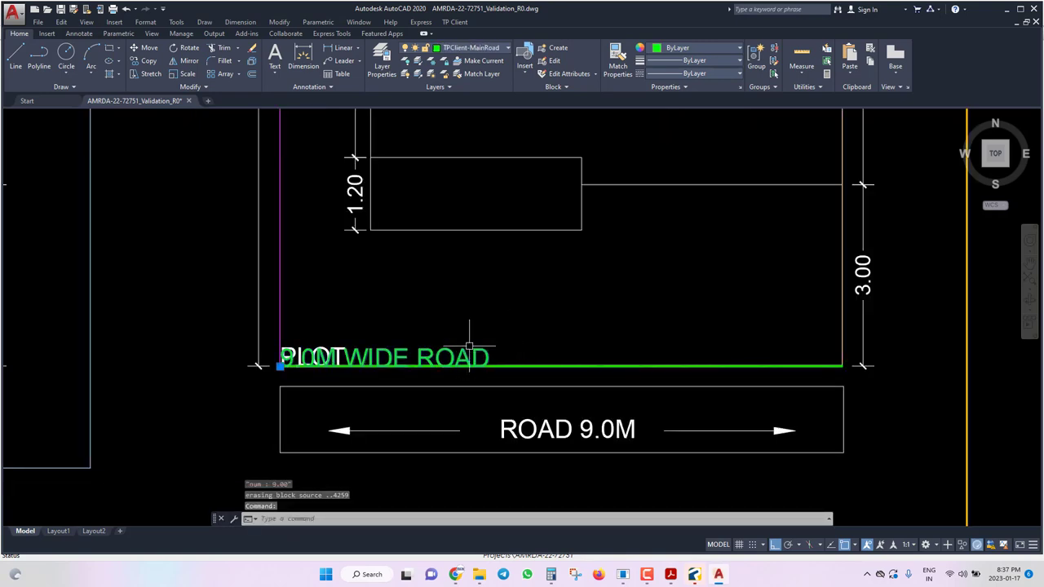
{"action": "scroll", "coordinate": [481, 334], "scroll_direction": "up", "scroll_amount": 2}
{"action": "type", "text": "M"}
{"action": "key", "text": "Return"}
{"action": "left_click", "coordinate": [564, 216]}
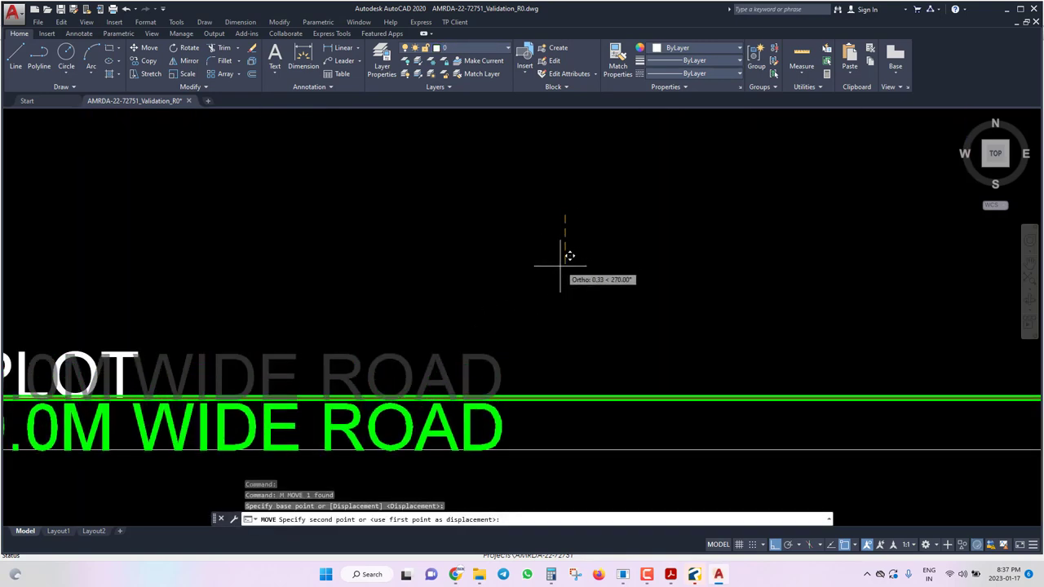
{"action": "left_click", "coordinate": [561, 266]}
{"action": "scroll", "coordinate": [712, 262], "scroll_direction": "down", "scroll_amount": 4}
{"action": "key", "text": "ctrl+s"}
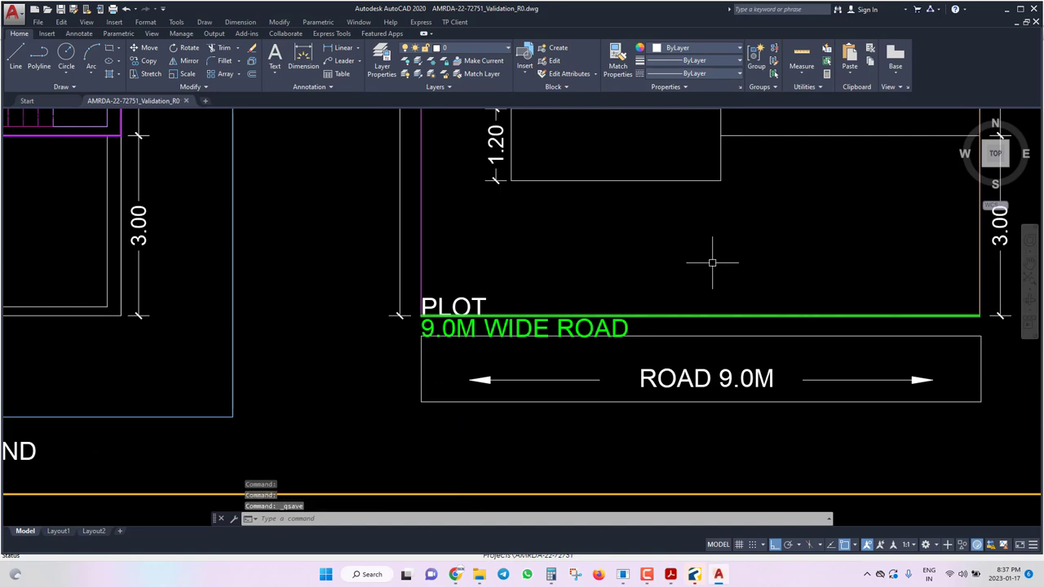
{"action": "scroll", "coordinate": [710, 261], "scroll_direction": "down", "scroll_amount": 5}
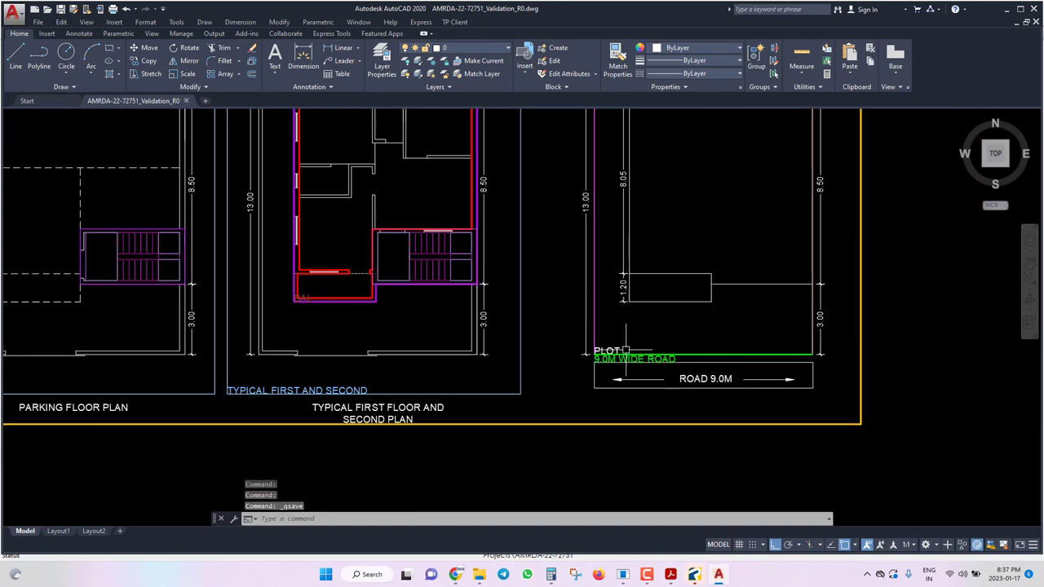
{"action": "scroll", "coordinate": [625, 349], "scroll_direction": "down", "scroll_amount": 3}
Insert the CVR BUNGLOW building footprint into the plot with two insertion points.
{"action": "left_click", "coordinate": [454, 22]}
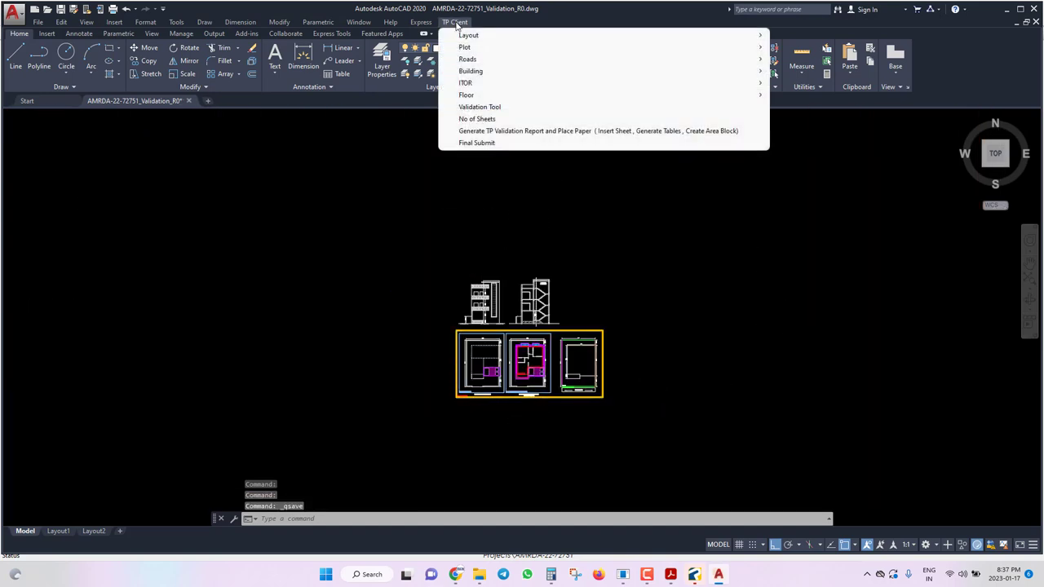
{"action": "mouse_move", "coordinate": [486, 47]}
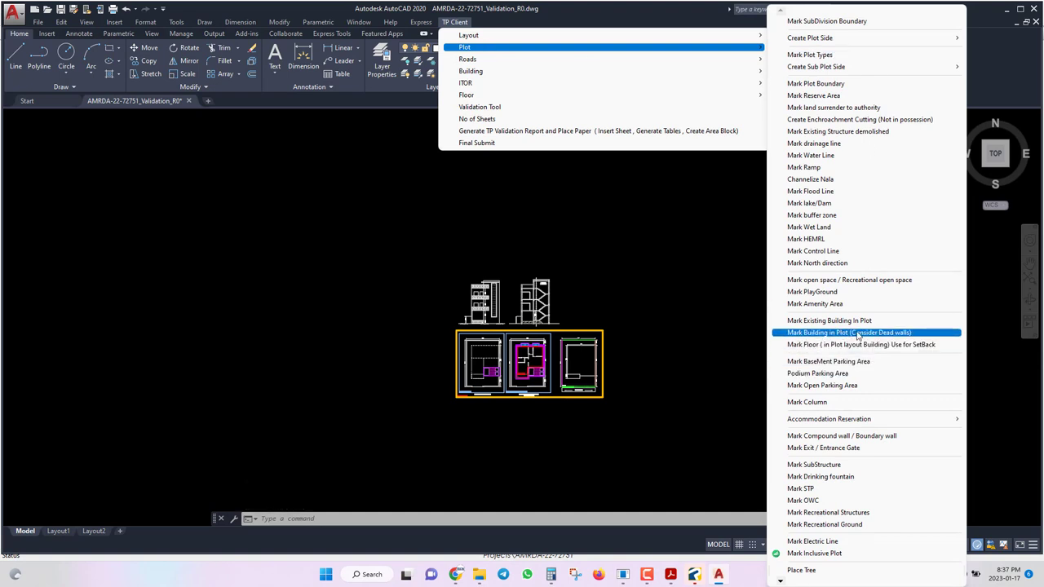
{"action": "left_click", "coordinate": [858, 333]}
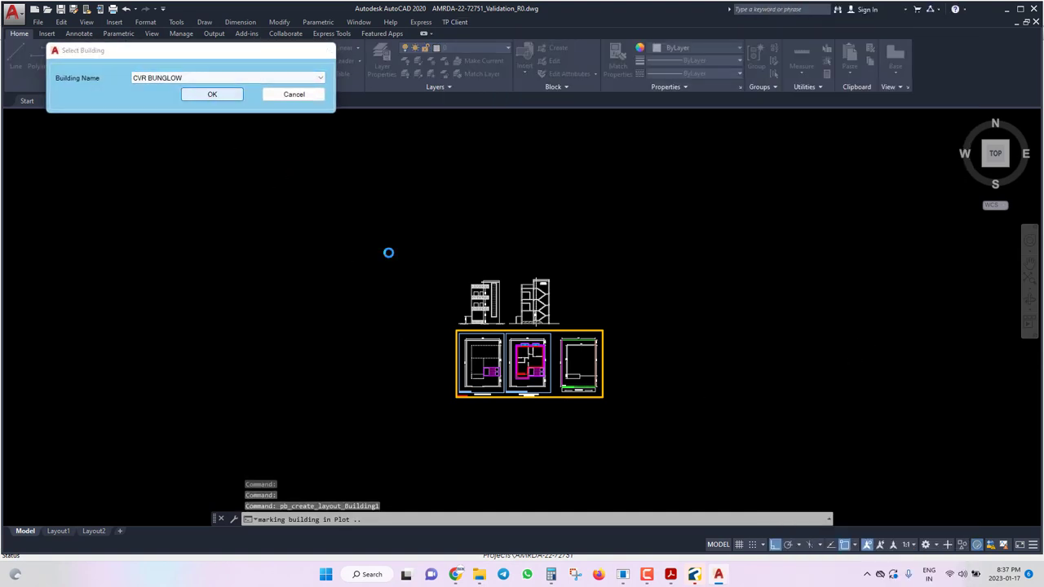
{"action": "left_click", "coordinate": [552, 281]}
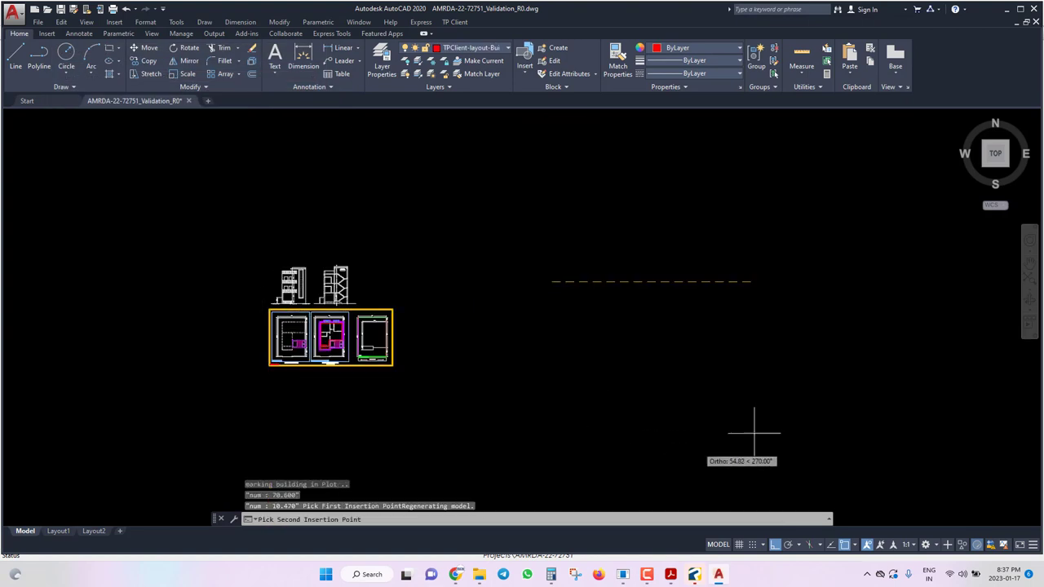
{"action": "left_click", "coordinate": [805, 269]}
{"action": "left_click", "coordinate": [553, 296]}
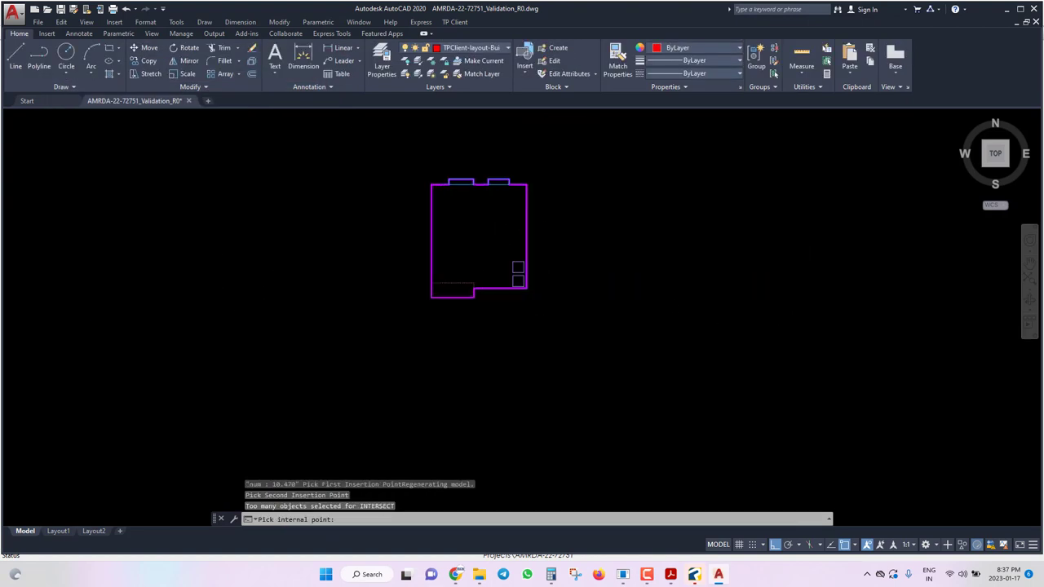
Move the selected building outline onto the 7.80 line and save the drawing.
{"action": "left_click", "coordinate": [513, 281]}
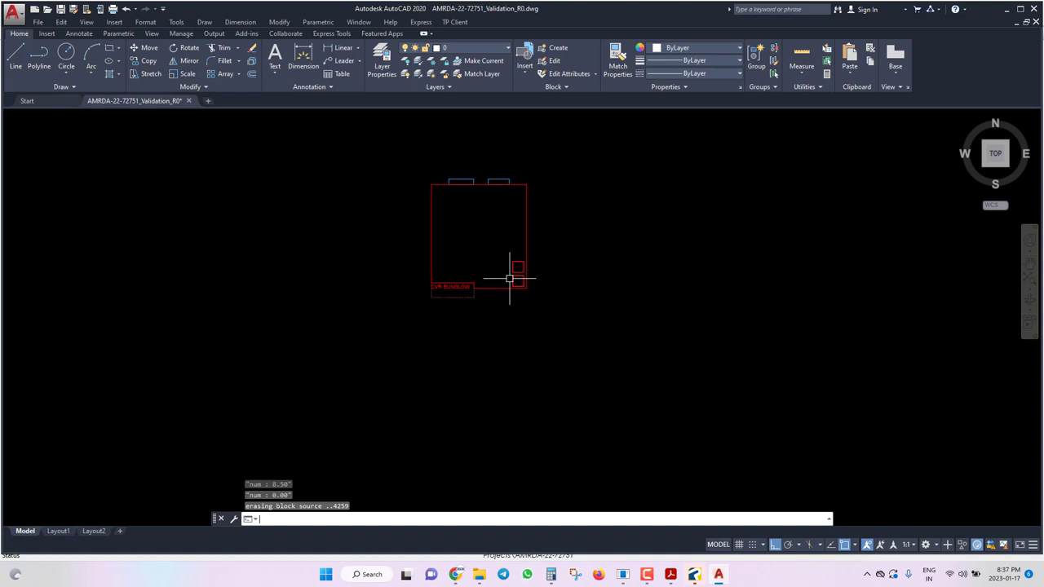
{"action": "left_click", "coordinate": [595, 326]}
{"action": "left_click", "coordinate": [396, 147]}
{"action": "scroll", "coordinate": [767, 327], "scroll_direction": "down", "scroll_amount": 4}
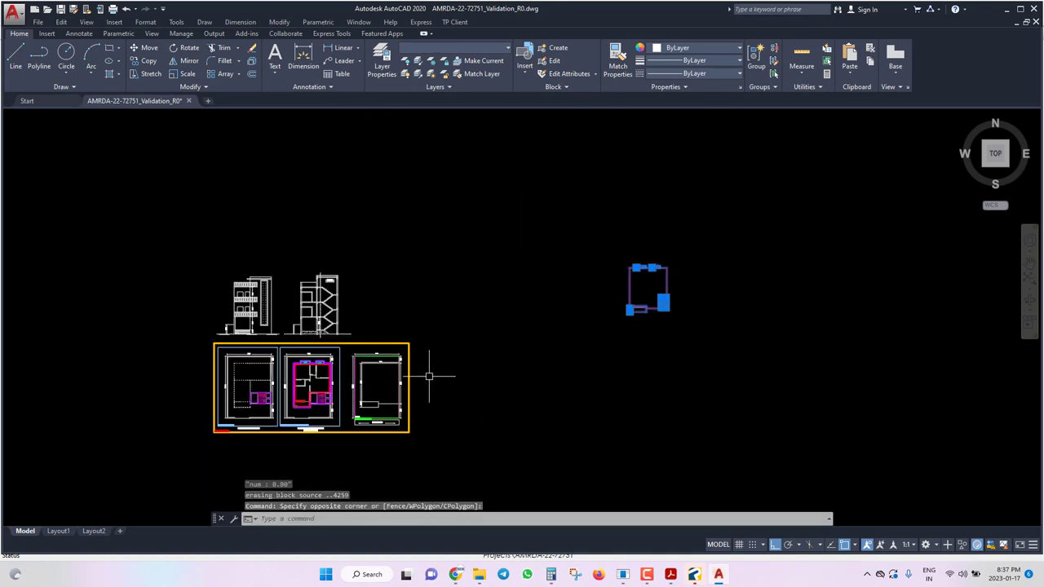
{"action": "type", "text": "m"}
{"action": "key", "text": "Return"}
{"action": "scroll", "coordinate": [694, 275], "scroll_direction": "up", "scroll_amount": 3}
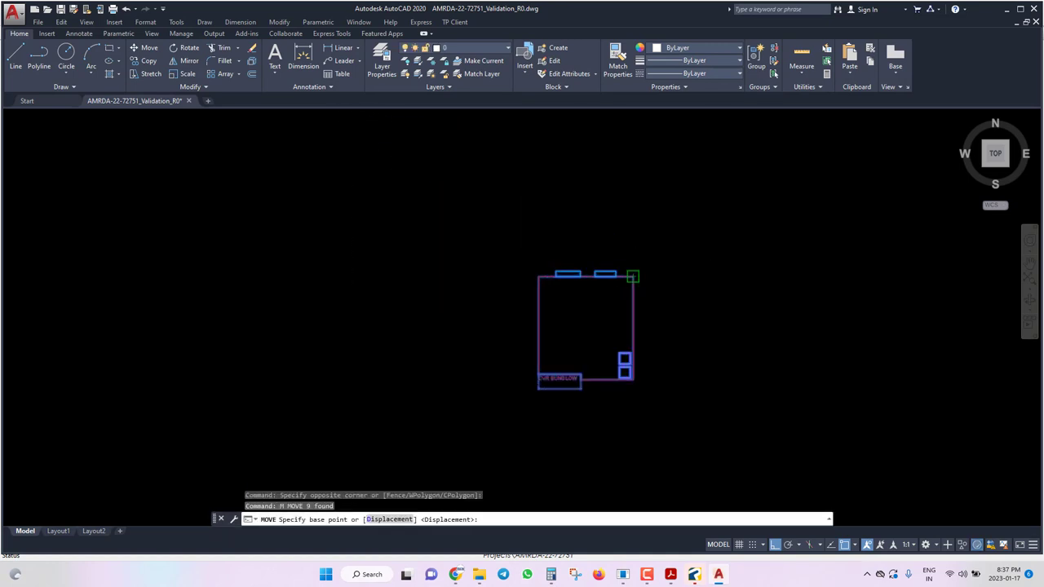
{"action": "left_click", "coordinate": [633, 277]}
{"action": "scroll", "coordinate": [699, 298], "scroll_direction": "down", "scroll_amount": 3}
{"action": "scroll", "coordinate": [792, 252], "scroll_direction": "up", "scroll_amount": 6}
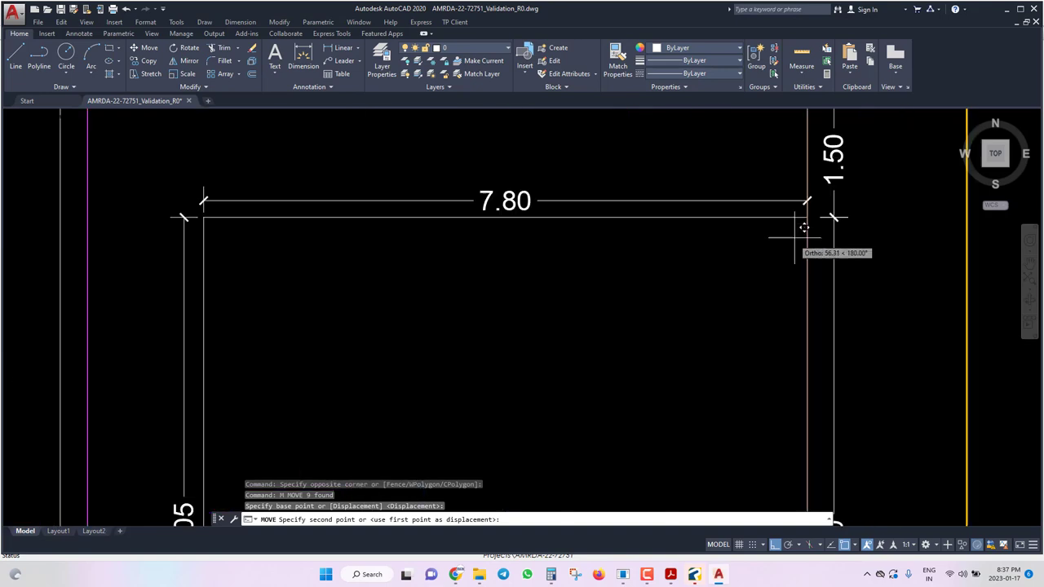
{"action": "left_click", "coordinate": [808, 208]}
{"action": "scroll", "coordinate": [522, 220], "scroll_direction": "down", "scroll_amount": 3}
{"action": "key", "text": "ctrl+s"}
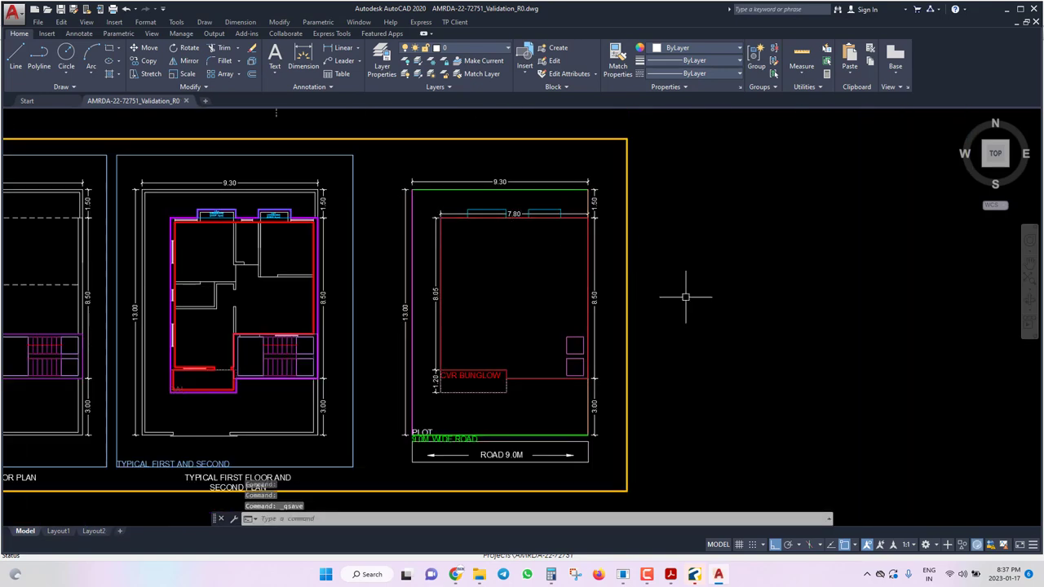
{"action": "scroll", "coordinate": [566, 273], "scroll_direction": "down", "scroll_amount": 3}
Start a section view of the CVR BUNGLOW block at an empty canvas point.
{"action": "left_click", "coordinate": [455, 22]}
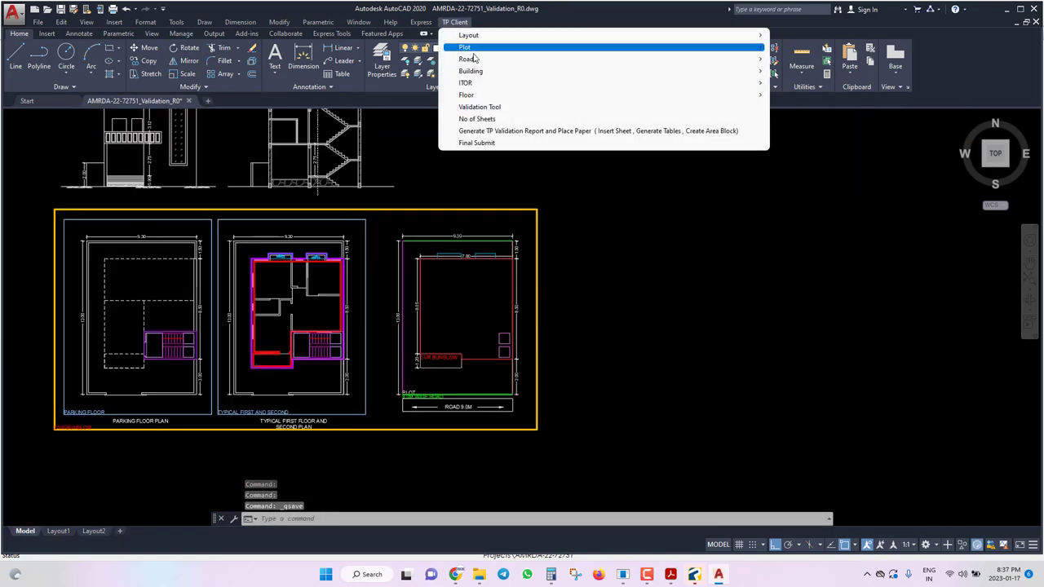
{"action": "mouse_move", "coordinate": [477, 72]}
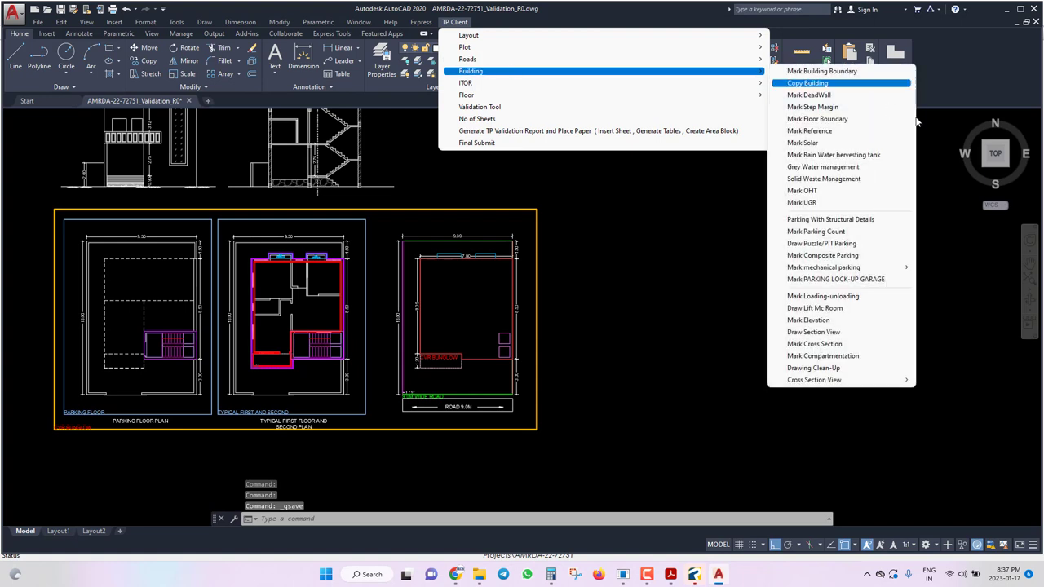
{"action": "left_click", "coordinate": [816, 332]}
{"action": "left_click", "coordinate": [450, 211]}
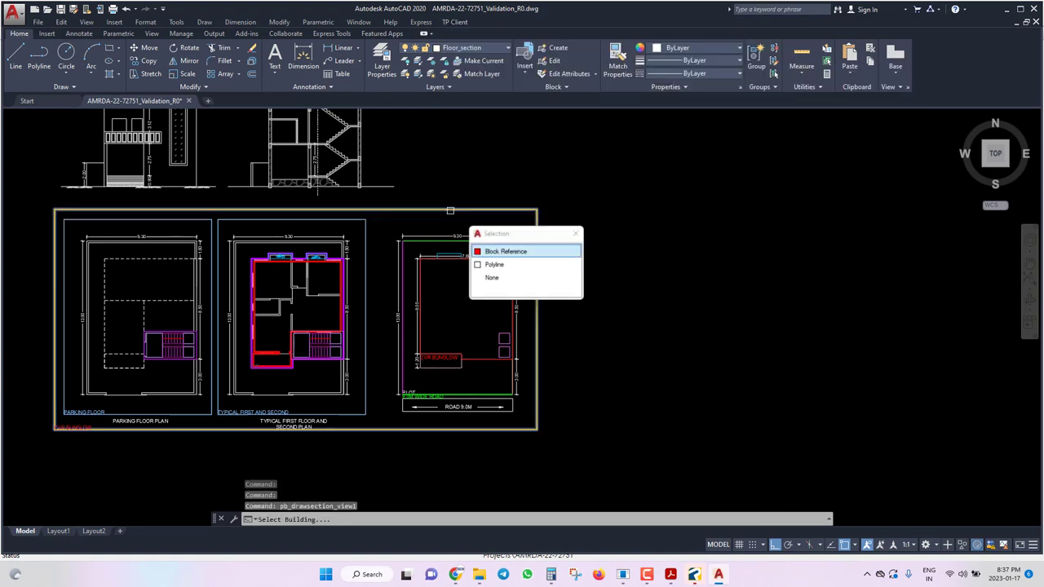
{"action": "left_click", "coordinate": [505, 251]}
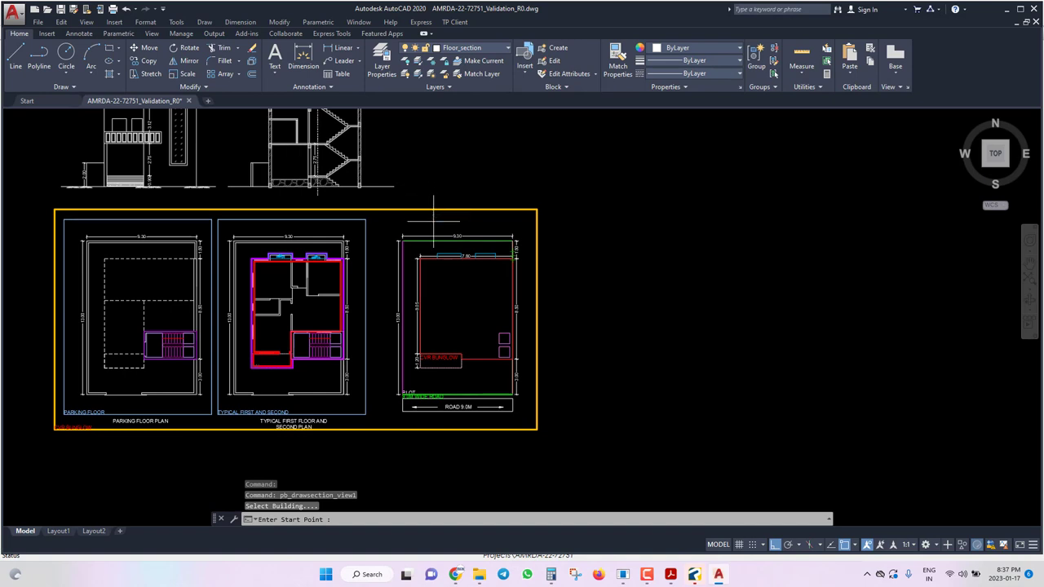
{"action": "left_click", "coordinate": [661, 171]}
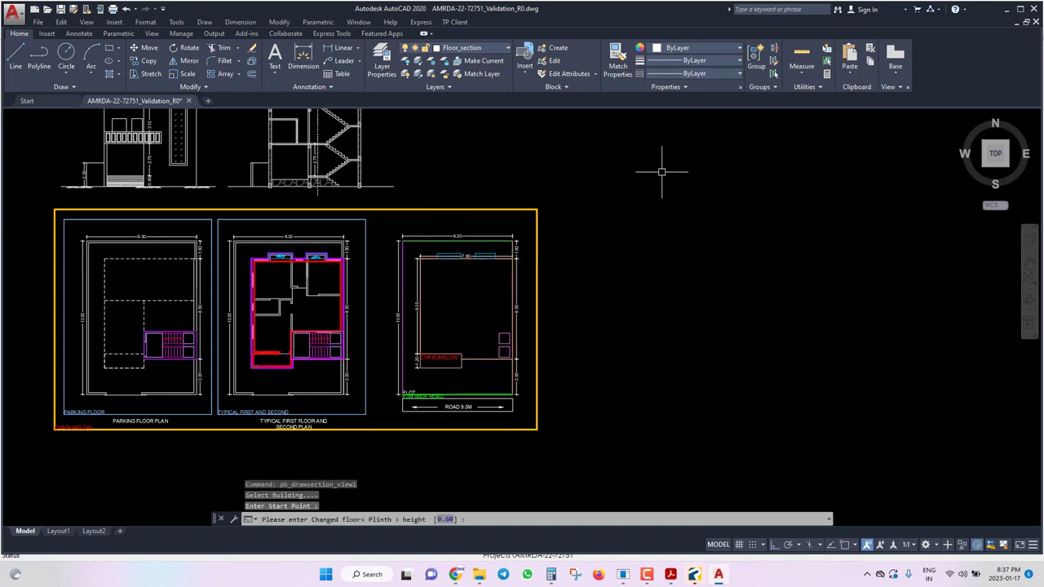
Generate the section with 0.6 plinth height and 3.115 parking and typical floor heights.
{"action": "type", "text": "0."}
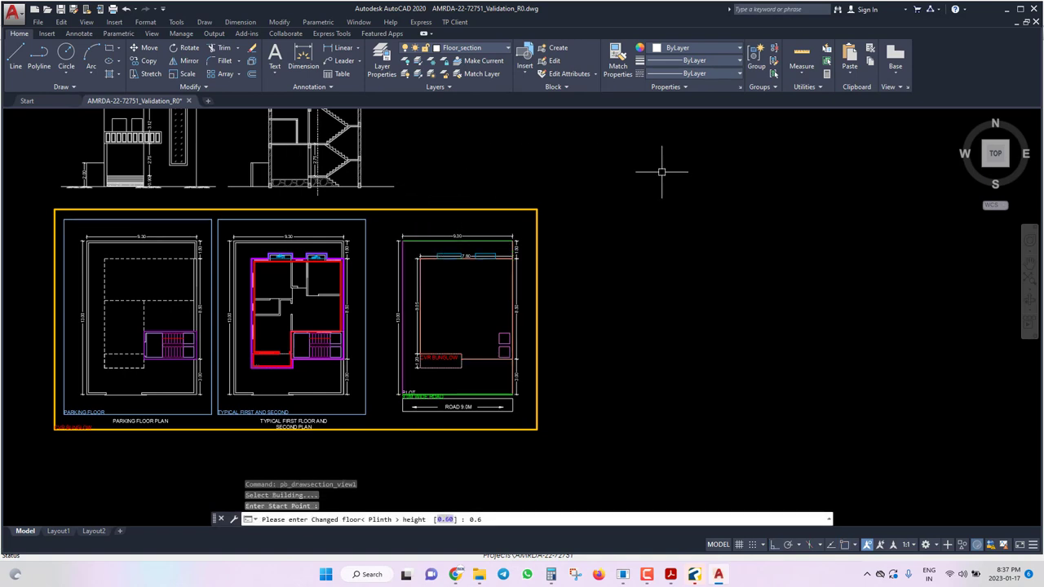
{"action": "type", "text": "6"}
{"action": "key", "text": "Return"}
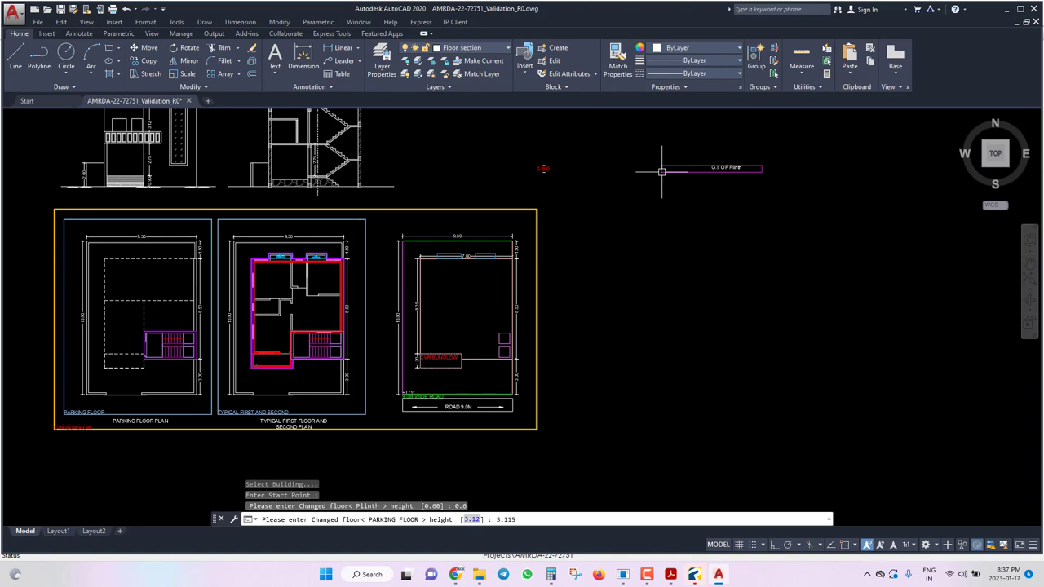
{"action": "type", "text": "3.115"}
{"action": "key", "text": "Return"}
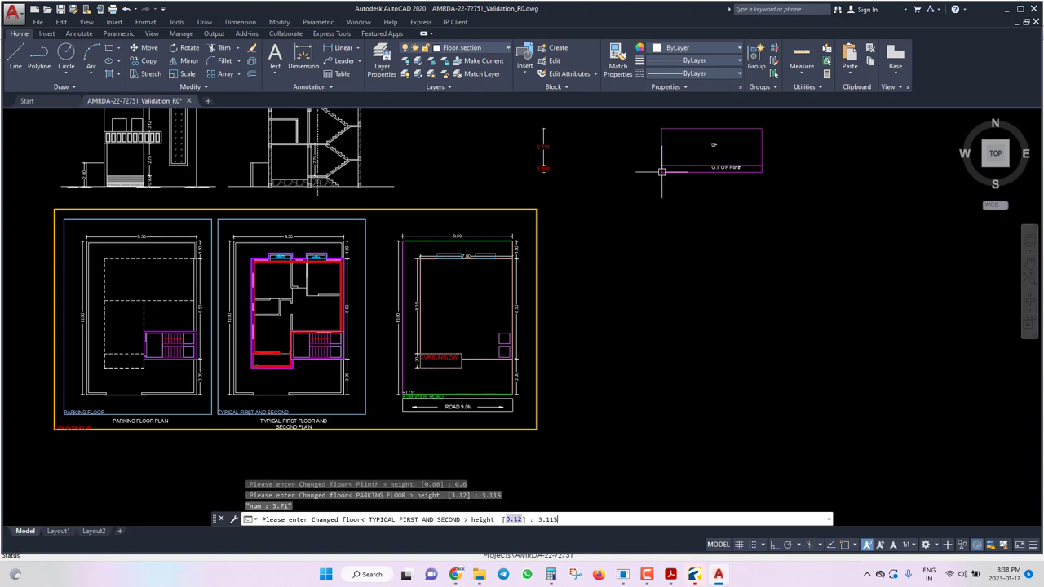
{"action": "type", "text": "3.115"}
{"action": "key", "text": "Return"}
Stretch the section's dimension lines to their new position.
{"action": "scroll", "coordinate": [662, 172], "scroll_direction": "down", "scroll_amount": 2}
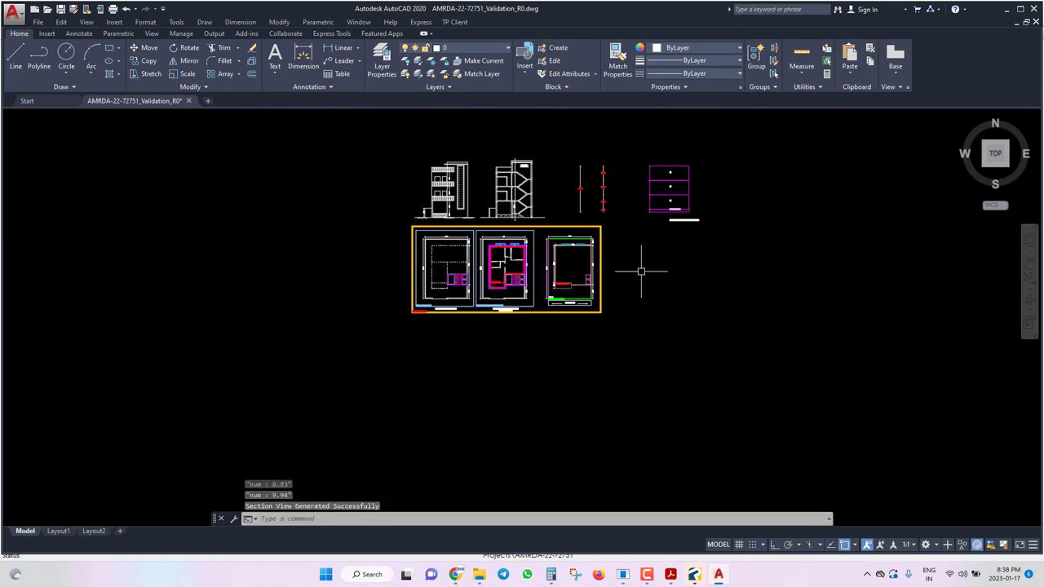
{"action": "scroll", "coordinate": [692, 233], "scroll_direction": "up", "scroll_amount": 4}
{"action": "left_click", "coordinate": [538, 222]}
{"action": "left_click", "coordinate": [579, 266]}
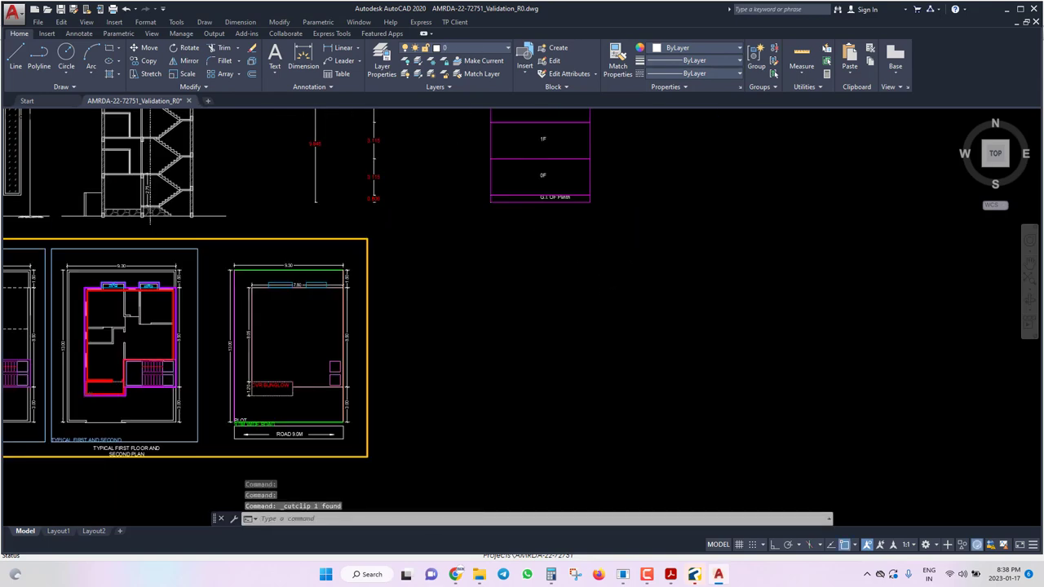
{"action": "key", "text": "ctrl+v"}
{"action": "scroll", "coordinate": [494, 235], "scroll_direction": "down", "scroll_amount": 3}
{"action": "scroll", "coordinate": [494, 235], "scroll_direction": "up", "scroll_amount": 4}
{"action": "type", "text": "s"}
{"action": "key", "text": "Return"}
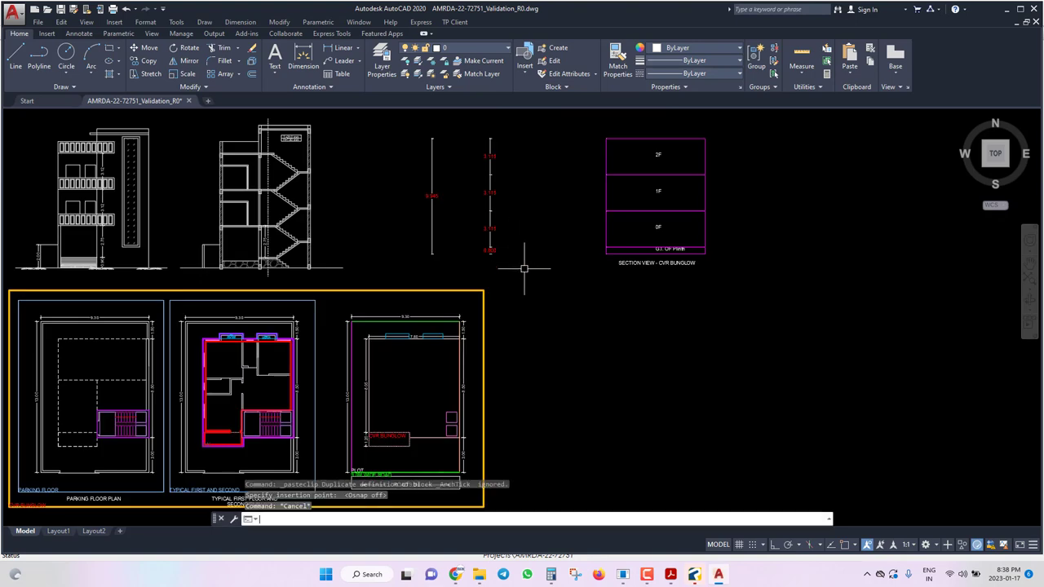
{"action": "left_click", "coordinate": [522, 279]}
{"action": "left_click", "coordinate": [392, 133]}
{"action": "key", "text": "Return"}
{"action": "left_click", "coordinate": [458, 131]}
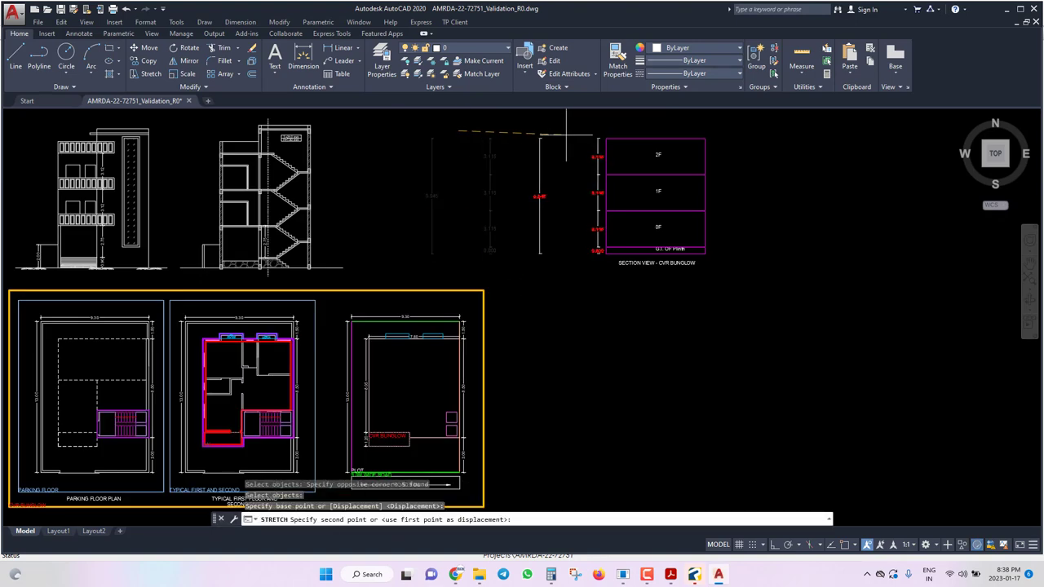
{"action": "left_click", "coordinate": [562, 130]}
{"action": "key", "text": "Return"}
Stretch another dimension line further right beside the floors.
{"action": "left_click", "coordinate": [585, 267]}
{"action": "left_click", "coordinate": [510, 139]}
{"action": "key", "text": "Return"}
{"action": "left_click", "coordinate": [423, 168]}
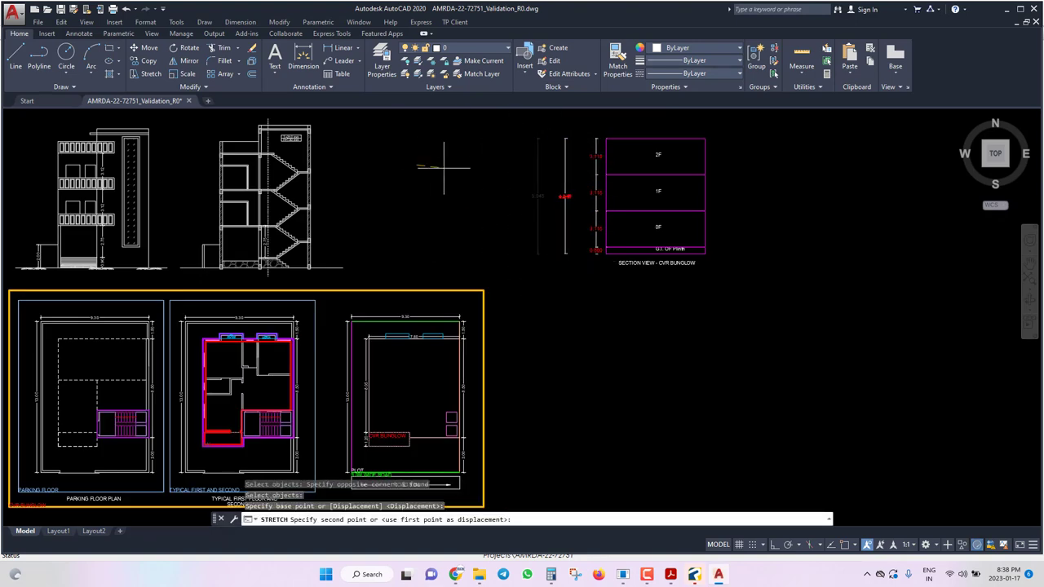
{"action": "left_click", "coordinate": [466, 168]}
{"action": "key", "text": "Escape"}
Relocate the whole section view beside the elevations and save the drawing.
{"action": "left_click", "coordinate": [764, 287]}
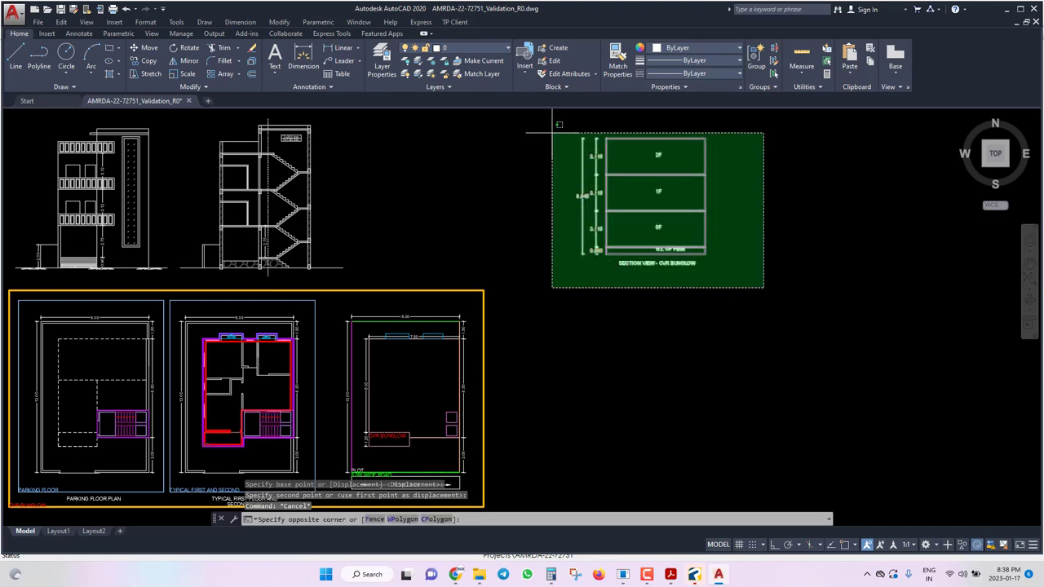
{"action": "left_click", "coordinate": [553, 129]}
{"action": "key", "text": "ctrl+x"}
{"action": "key", "text": "ctrl+v"}
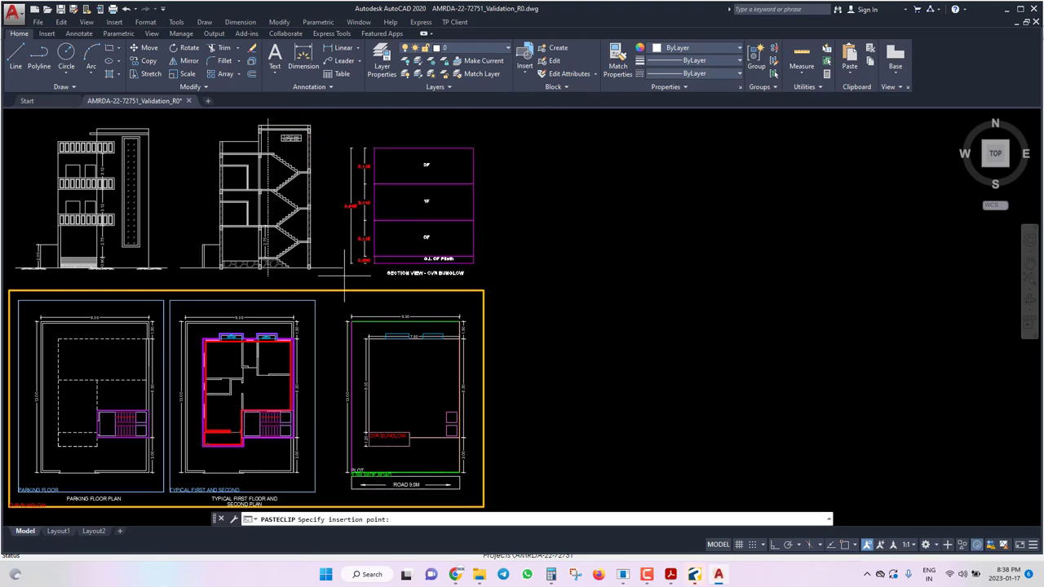
{"action": "left_click", "coordinate": [342, 286]}
{"action": "key", "text": "ctrl+s"}
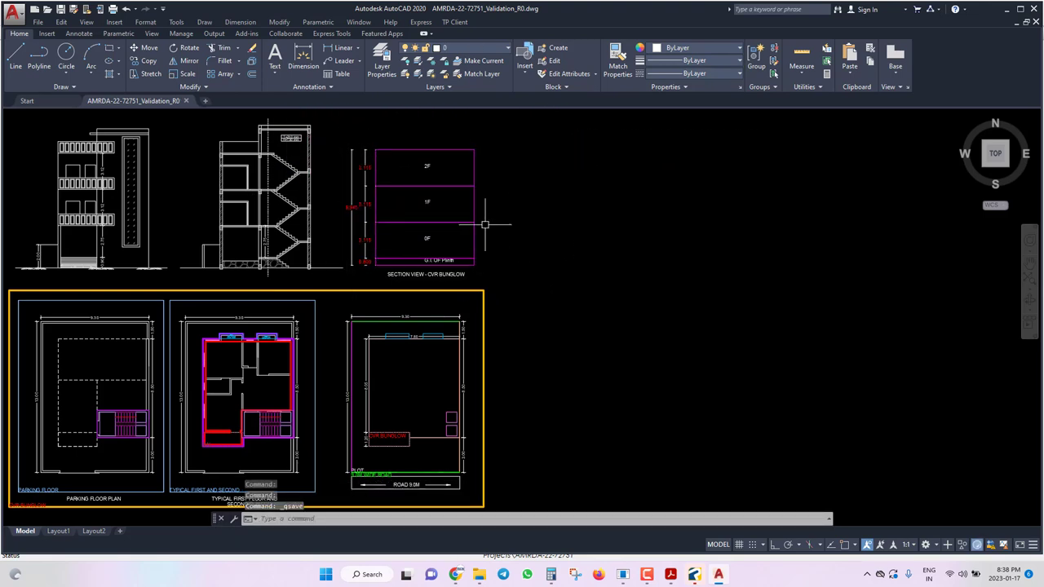
Place a north arrow near the plan frame corner.
{"action": "left_click", "coordinate": [453, 23]}
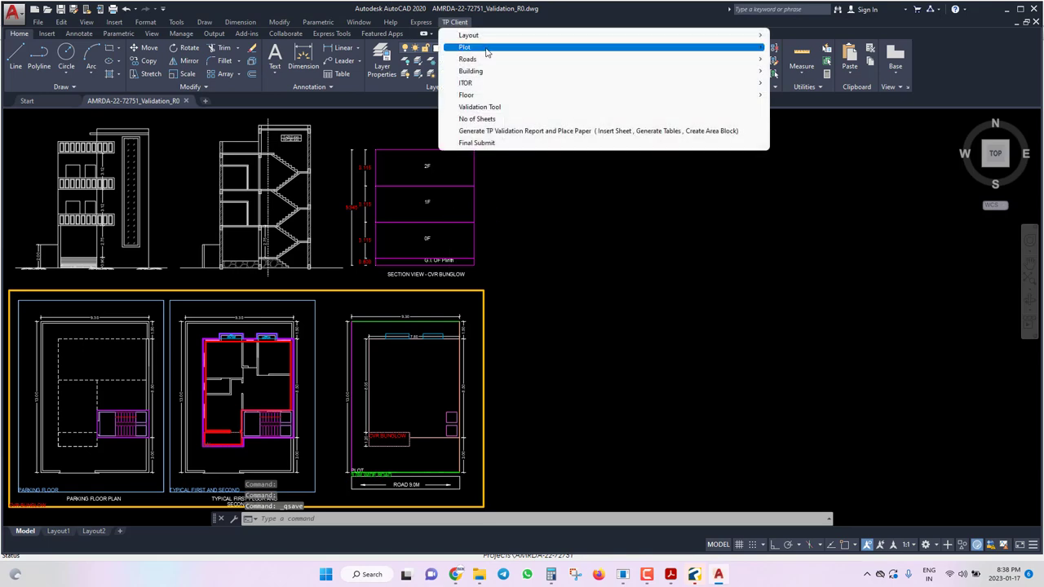
{"action": "mouse_move", "coordinate": [554, 49]}
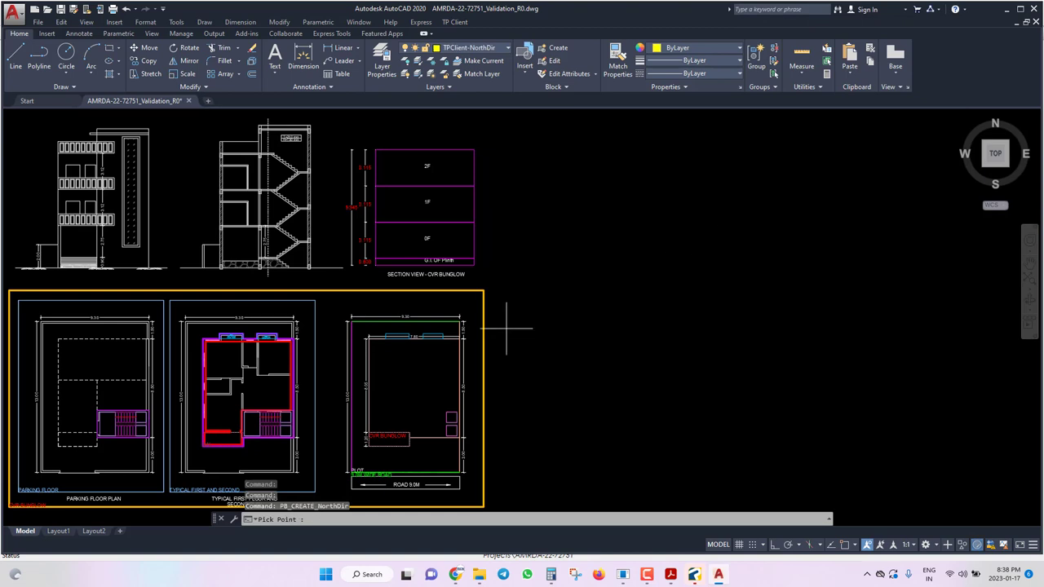
{"action": "scroll", "coordinate": [489, 318], "scroll_direction": "up", "scroll_amount": 4}
{"action": "left_click", "coordinate": [431, 279]}
Rotate the north arrow with Ortho to point right and save.
{"action": "scroll", "coordinate": [440, 281], "scroll_direction": "up", "scroll_amount": 5}
{"action": "left_click", "coordinate": [360, 322]}
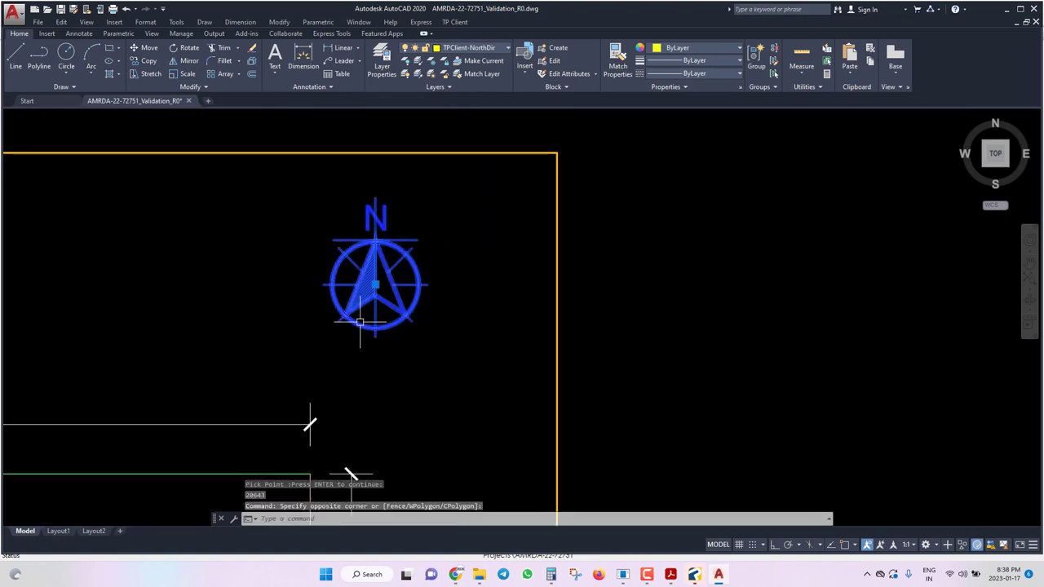
{"action": "left_click", "coordinate": [485, 365]}
{"action": "type", "text": "ro"}
{"action": "key", "text": "Return"}
{"action": "left_click", "coordinate": [376, 283]}
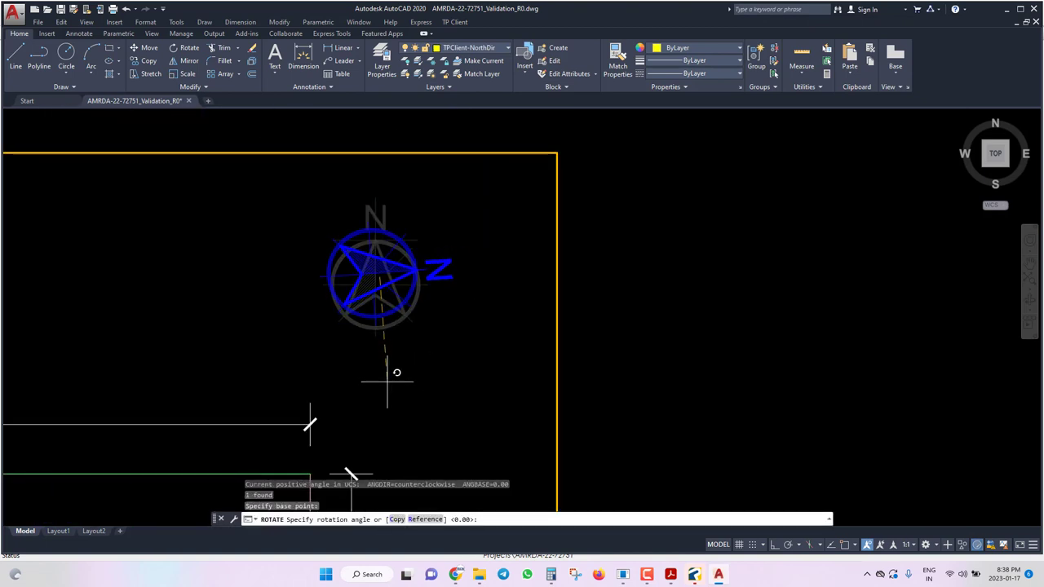
{"action": "key", "text": "F8"}
{"action": "left_click", "coordinate": [387, 405]}
{"action": "key", "text": "ctrl+s"}
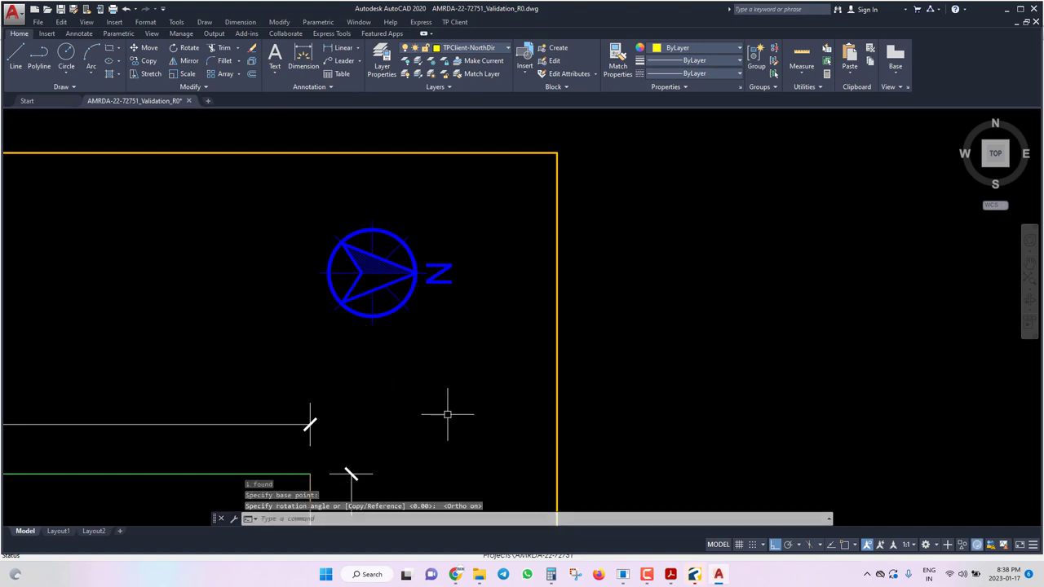
Scale the north arrow by 2.5 about its centre.
{"action": "left_click", "coordinate": [481, 229]}
{"action": "left_click", "coordinate": [330, 326]}
{"action": "type", "text": "sc"}
{"action": "key", "text": "Return"}
{"action": "left_click", "coordinate": [376, 268]}
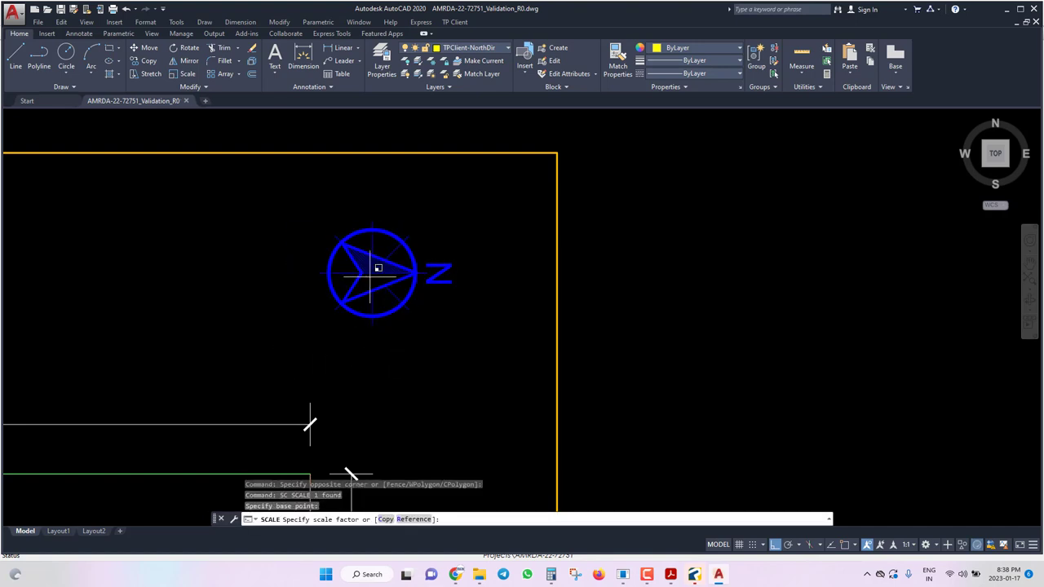
{"action": "type", "text": "2.5"}
{"action": "key", "text": "Return"}
Relocate the enlarged north arrow to the frame's top-right corner and save the drawing.
{"action": "left_click", "coordinate": [495, 201]}
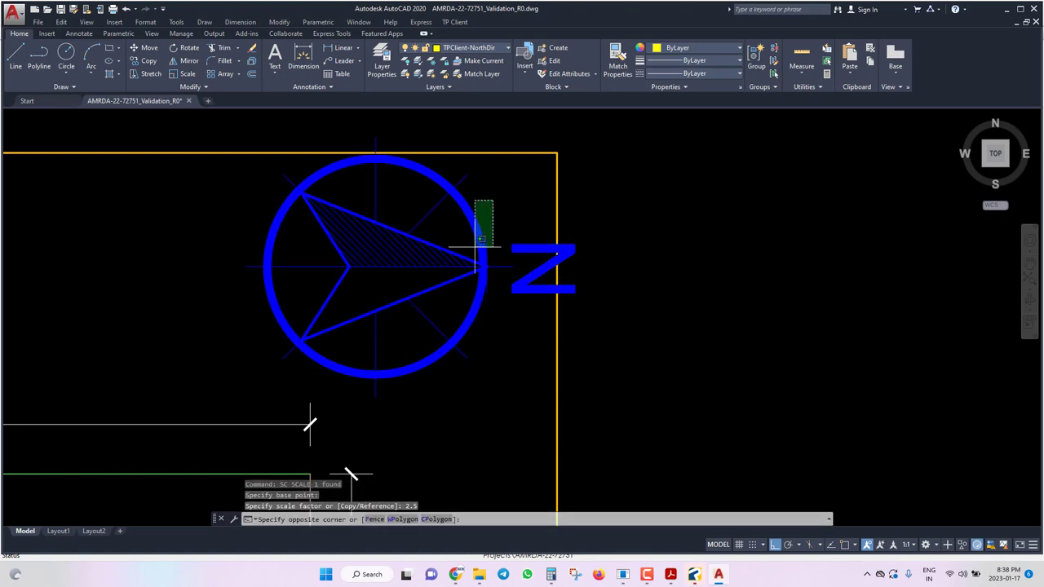
{"action": "left_click", "coordinate": [475, 247]}
{"action": "key", "text": "ctrl+x"}
{"action": "key", "text": "ctrl+v"}
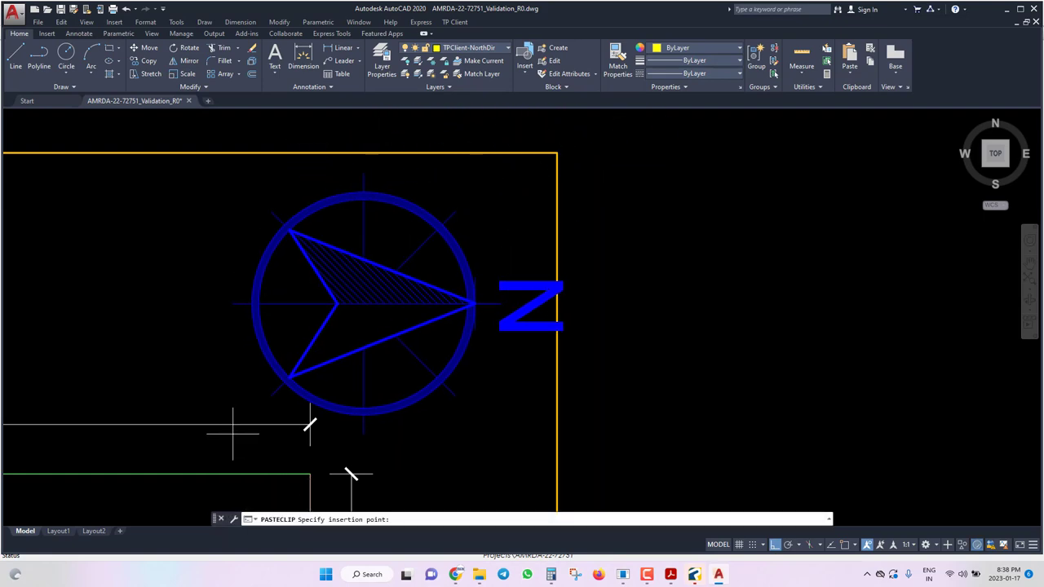
{"action": "left_click", "coordinate": [392, 373]}
{"action": "scroll", "coordinate": [489, 322], "scroll_direction": "down", "scroll_amount": 5}
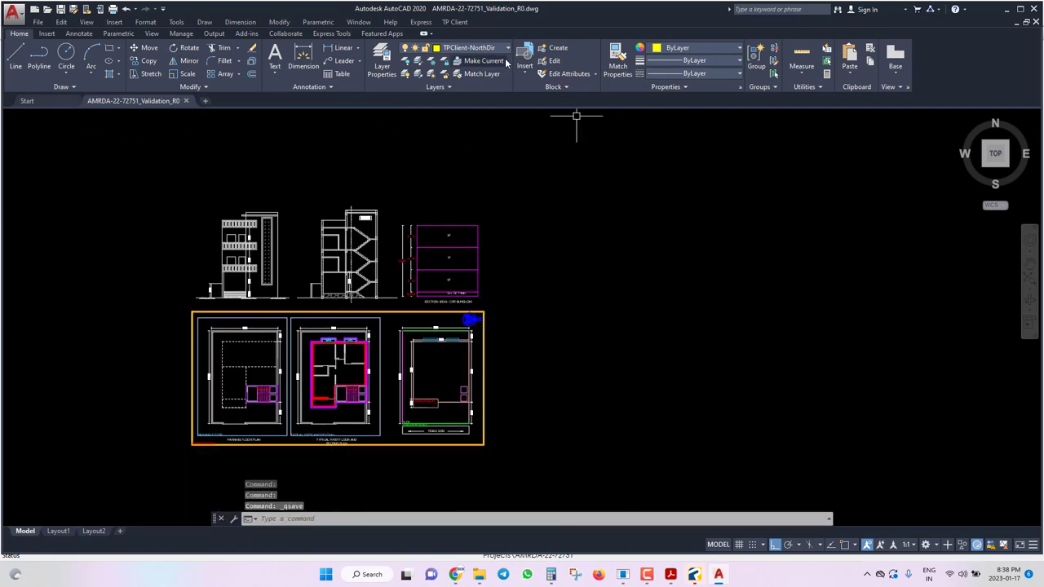
{"action": "key", "text": "ctrl+s"}
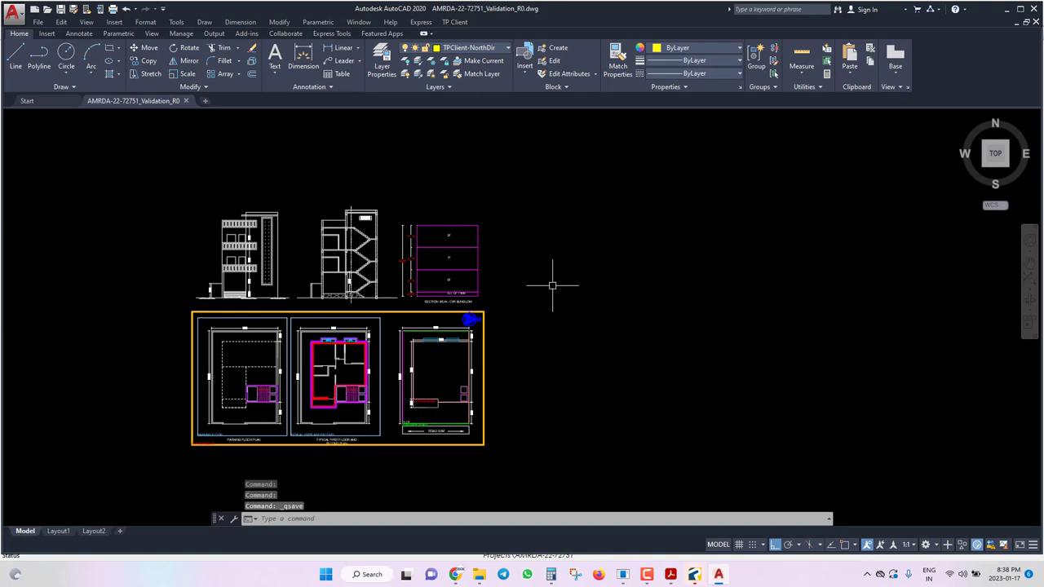
{"action": "left_click", "coordinate": [454, 22]}
Run TP Validation Report and Place Paper, pick the sheet start point, and accept the default paper size.
{"action": "left_click", "coordinate": [560, 130]}
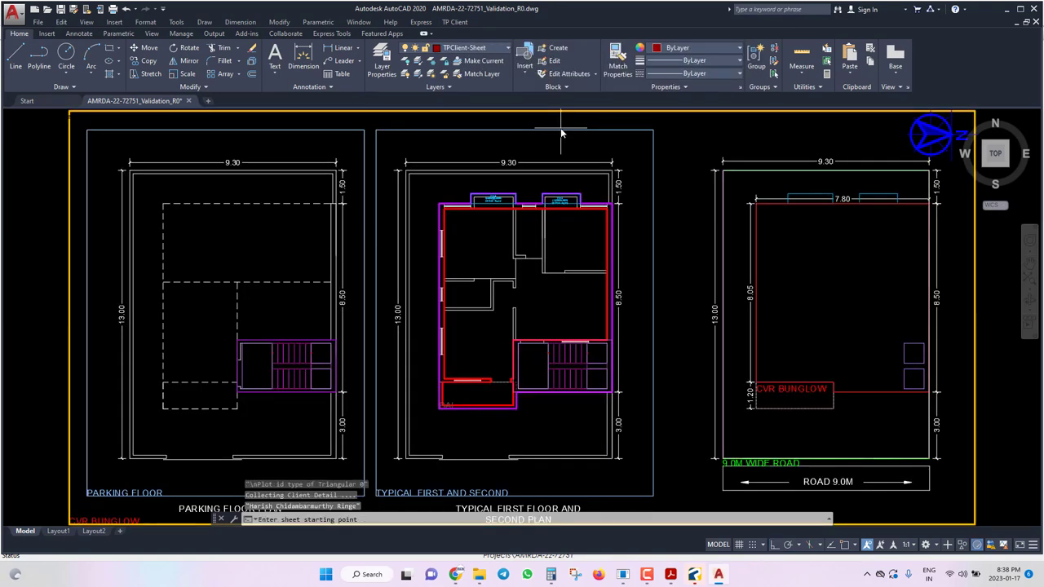
{"action": "scroll", "coordinate": [343, 336], "scroll_direction": "down", "scroll_amount": 5}
{"action": "left_click", "coordinate": [573, 250]}
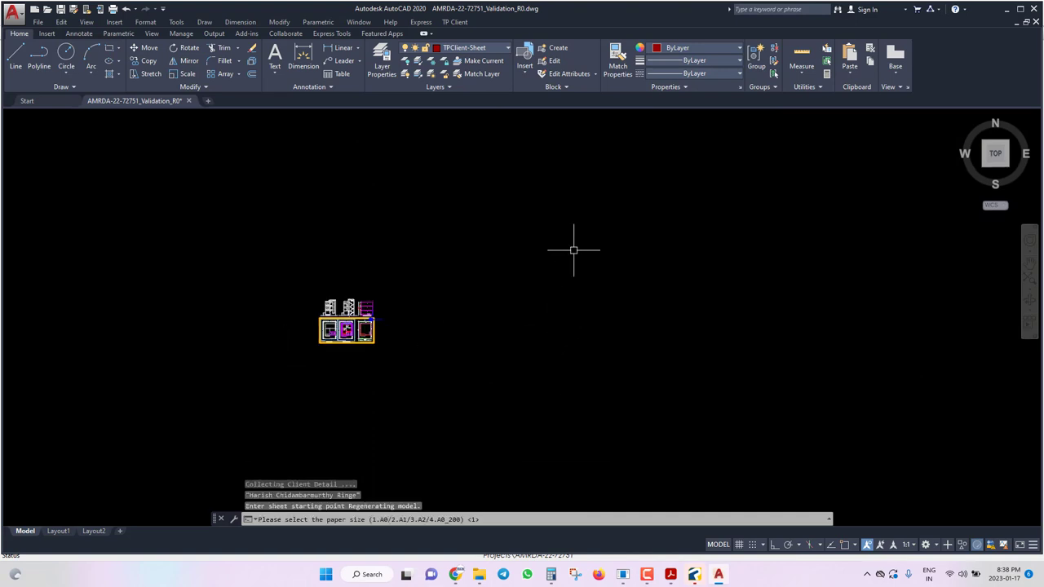
{"action": "key", "text": "Return"}
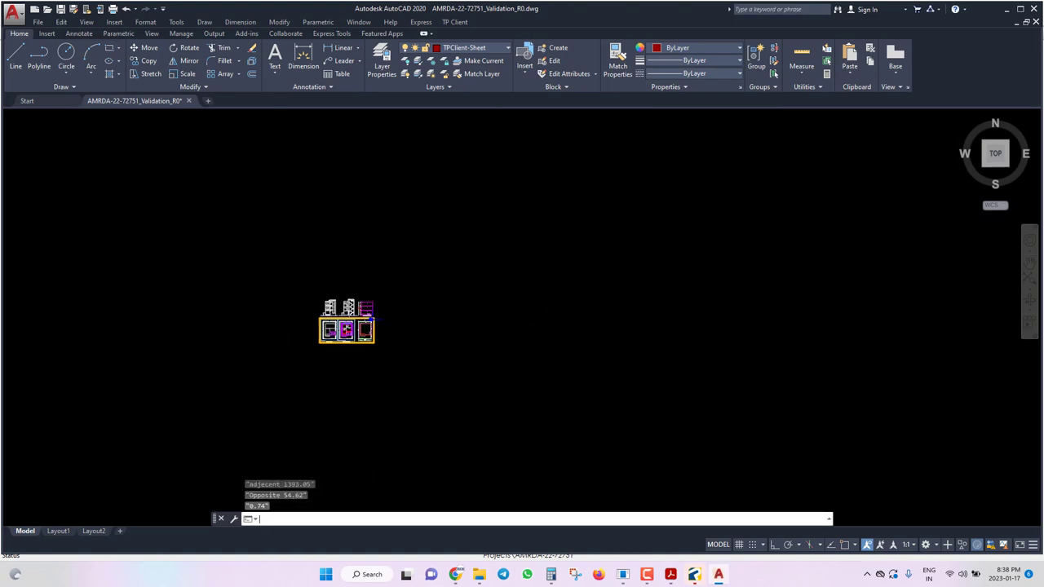
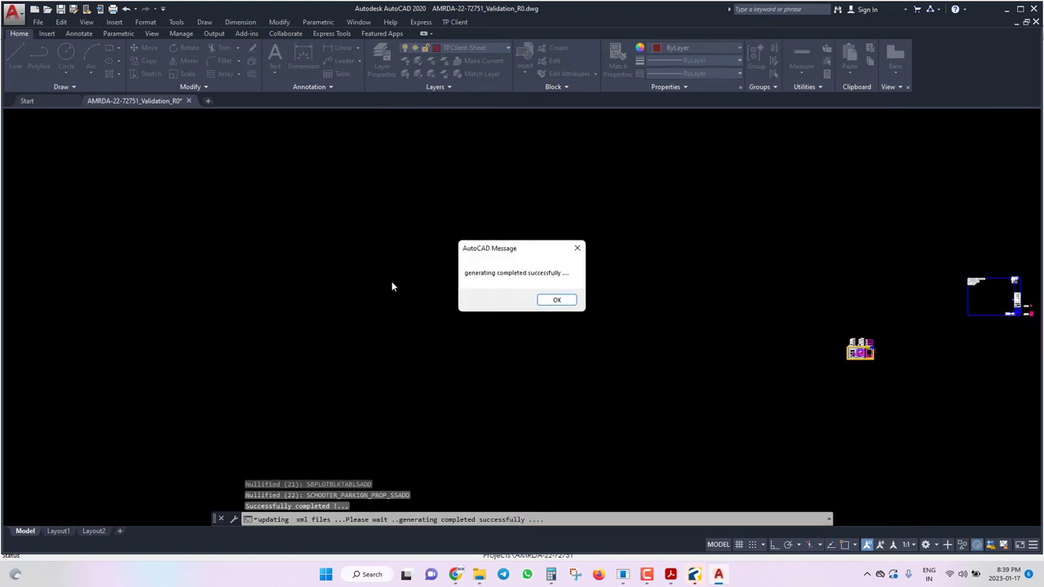
Dismiss the 'generating completed successfully' message and zoom out on the drawing.
{"action": "left_click", "coordinate": [551, 299]}
{"action": "scroll", "coordinate": [419, 291], "scroll_direction": "down", "scroll_amount": 2}
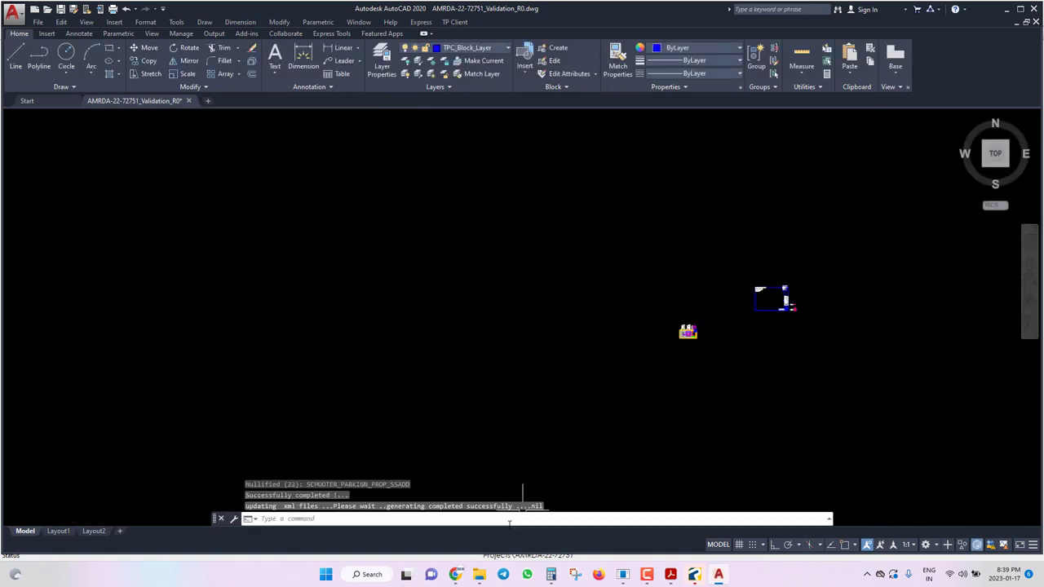
{"action": "left_click", "coordinate": [478, 574]}
{"action": "right_click", "coordinate": [478, 574]}
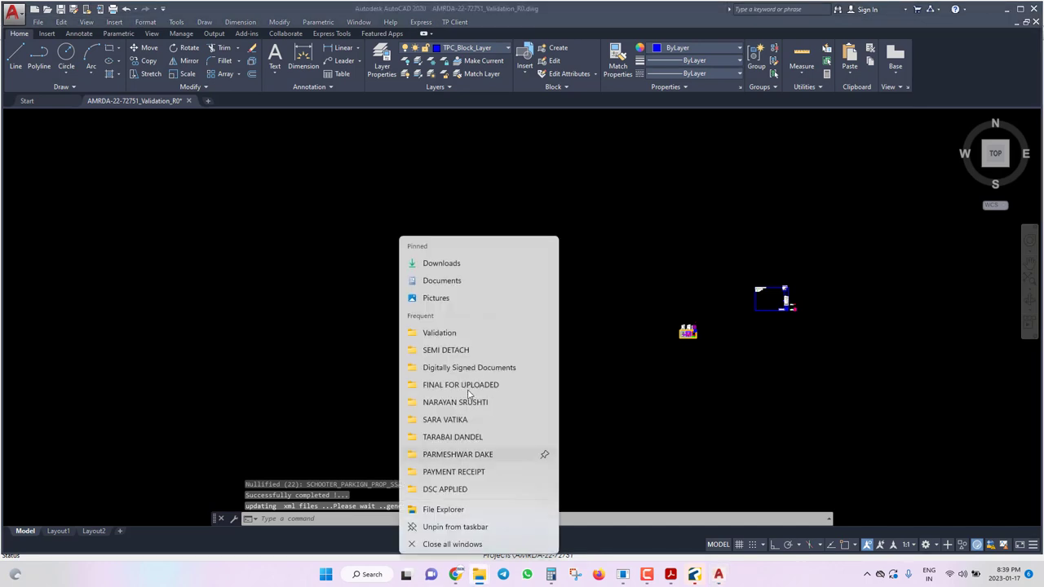
{"action": "left_click", "coordinate": [447, 332]}
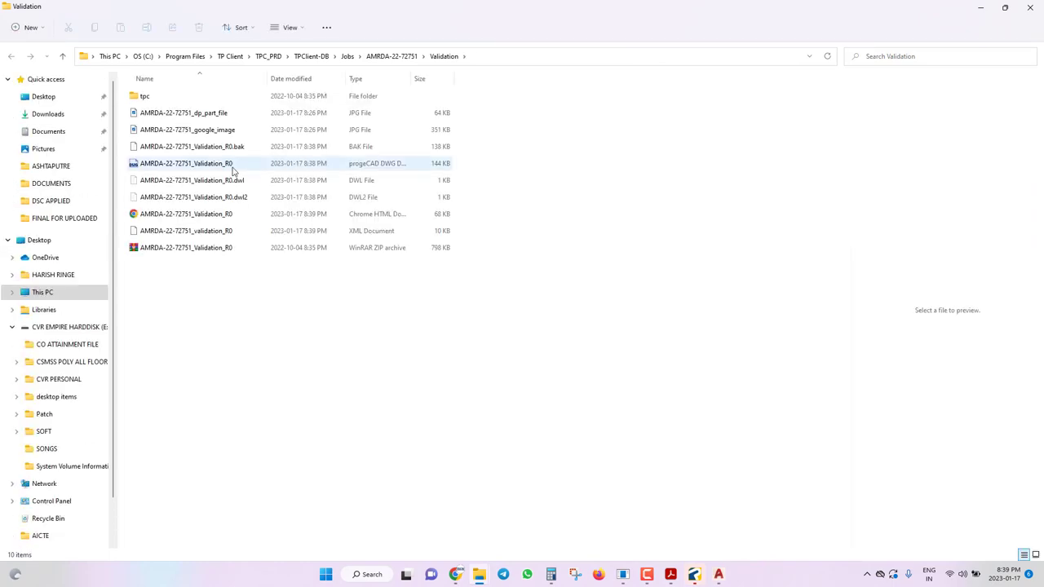
{"action": "left_click", "coordinate": [157, 219]}
{"action": "double_click", "coordinate": [156, 220]}
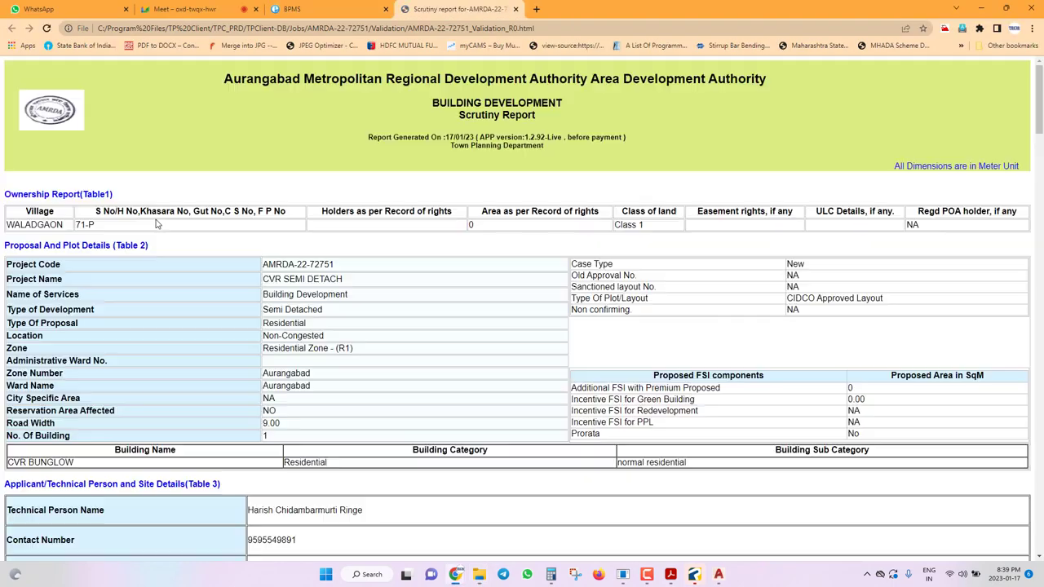
Highlight the FSI Details values: Semi Detached, P Line Area 132.60 and drawing value 141.20.
{"action": "scroll", "coordinate": [175, 261], "scroll_direction": "down", "scroll_amount": 4}
{"action": "scroll", "coordinate": [174, 261], "scroll_direction": "up", "scroll_amount": 4}
{"action": "left_click_drag", "start_coordinate": [280, 309], "coordinate": [325, 310]}
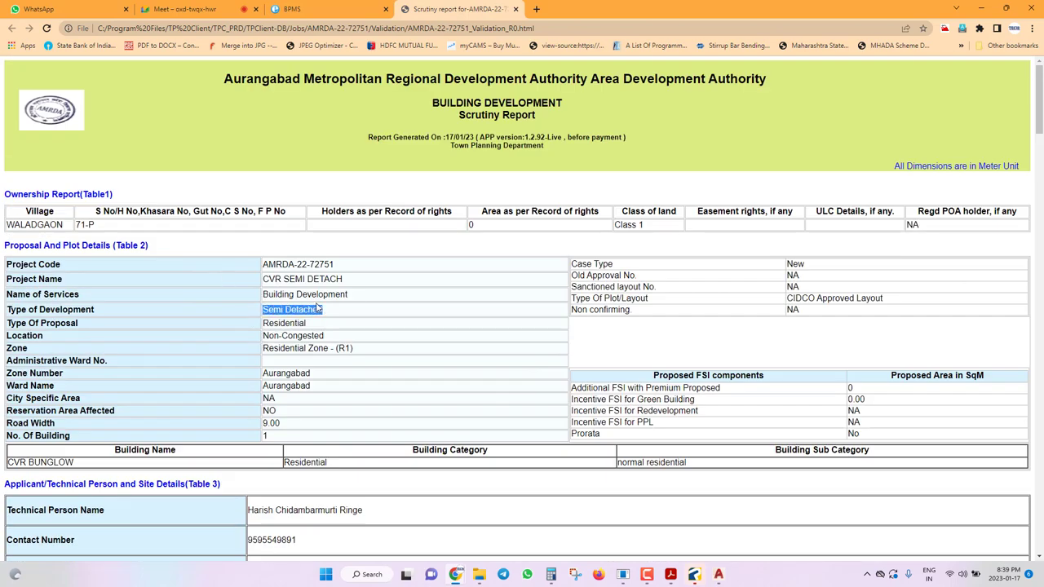
{"action": "scroll", "coordinate": [316, 306], "scroll_direction": "down", "scroll_amount": 6}
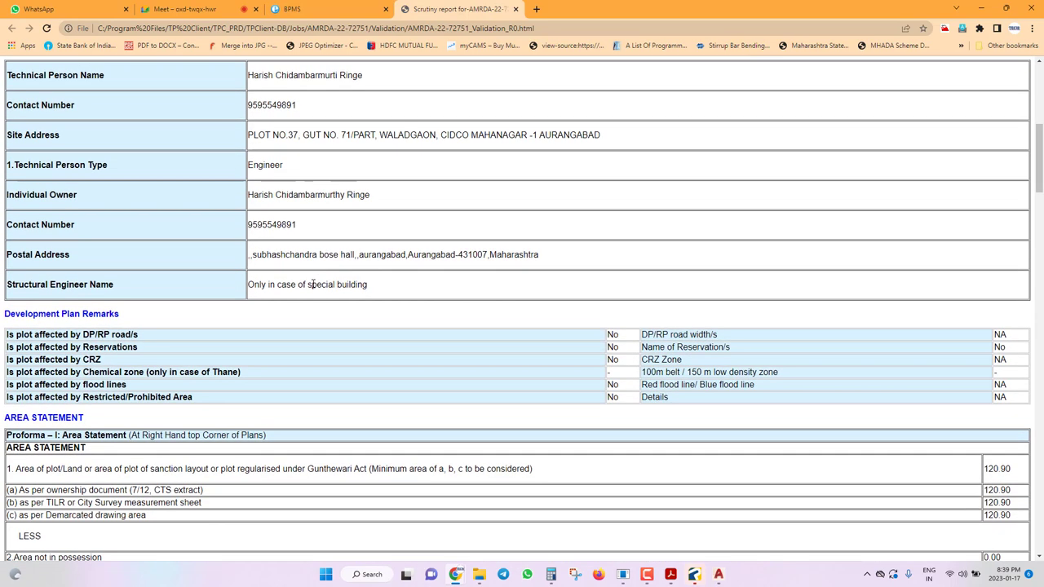
{"action": "scroll", "coordinate": [312, 284], "scroll_direction": "down", "scroll_amount": 6}
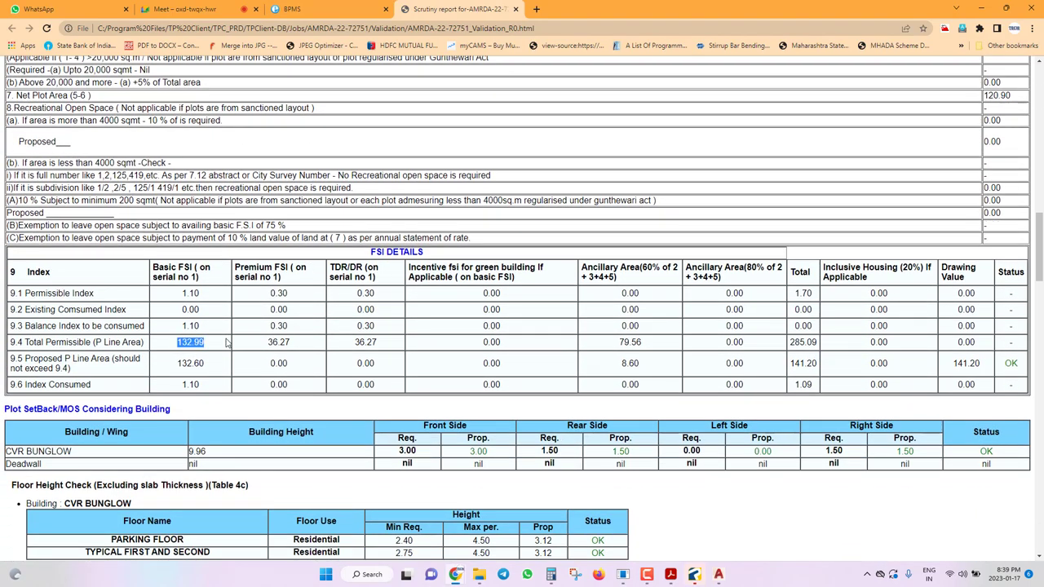
{"action": "left_click_drag", "start_coordinate": [173, 362], "coordinate": [210, 365]}
{"action": "left_click", "coordinate": [622, 367]}
{"action": "left_click_drag", "start_coordinate": [953, 370], "coordinate": [989, 366]}
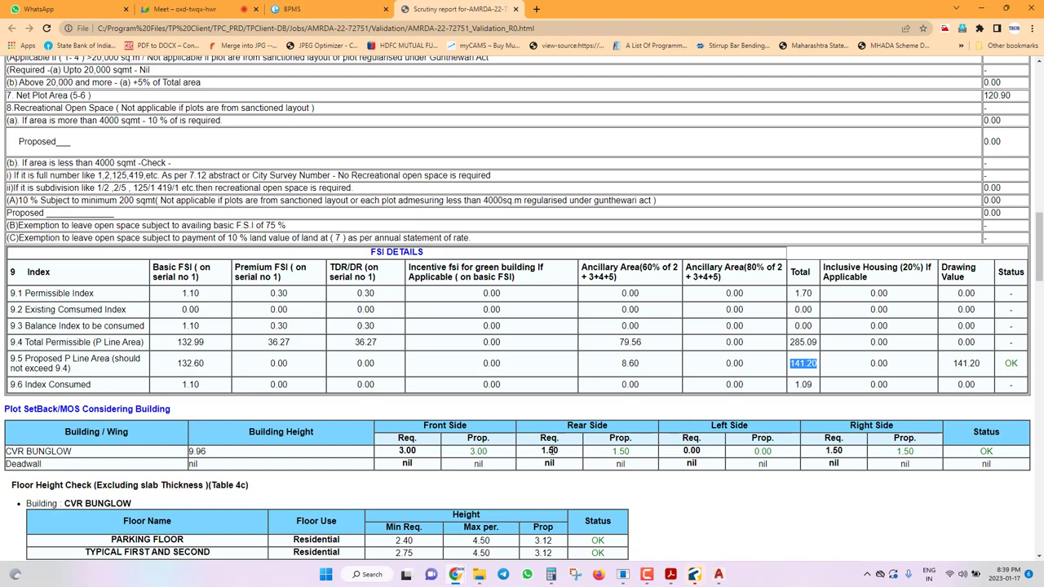
Review the setback, water and 13 condition tables, then close the report tab.
{"action": "scroll", "coordinate": [994, 461], "scroll_direction": "down", "scroll_amount": 5}
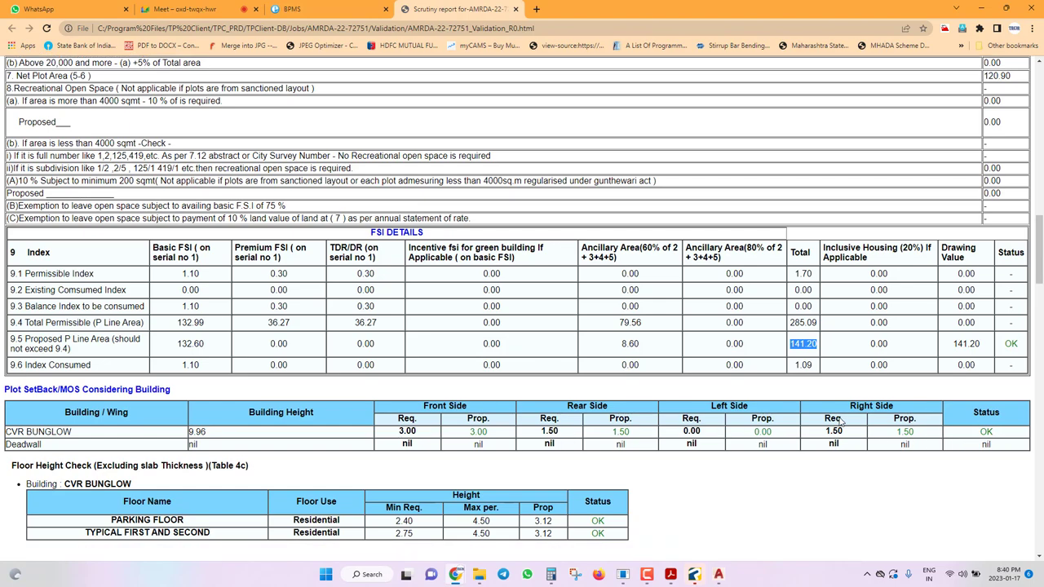
{"action": "scroll", "coordinate": [462, 390], "scroll_direction": "down", "scroll_amount": 8}
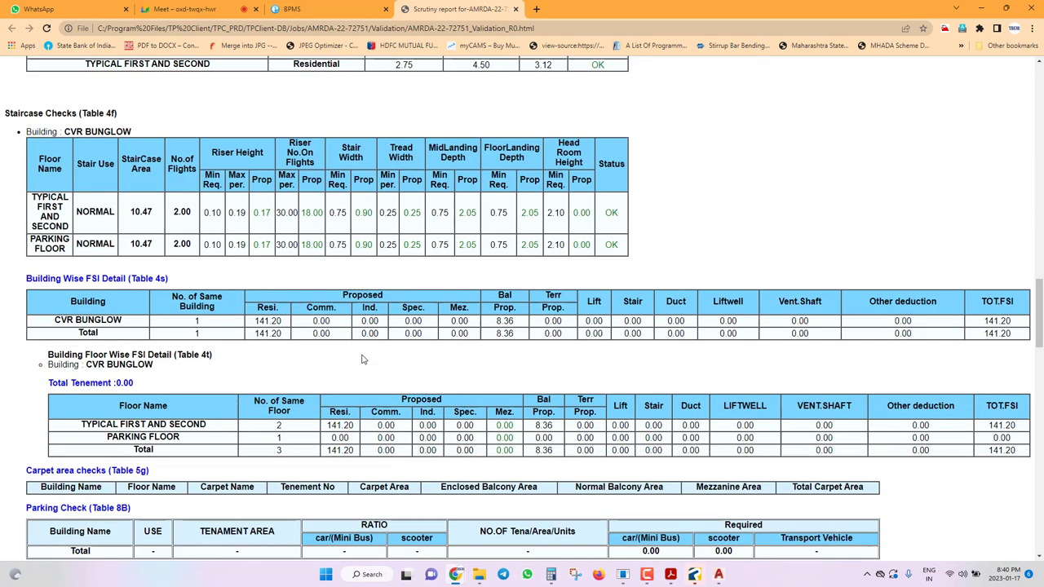
{"action": "scroll", "coordinate": [423, 349], "scroll_direction": "down", "scroll_amount": 6}
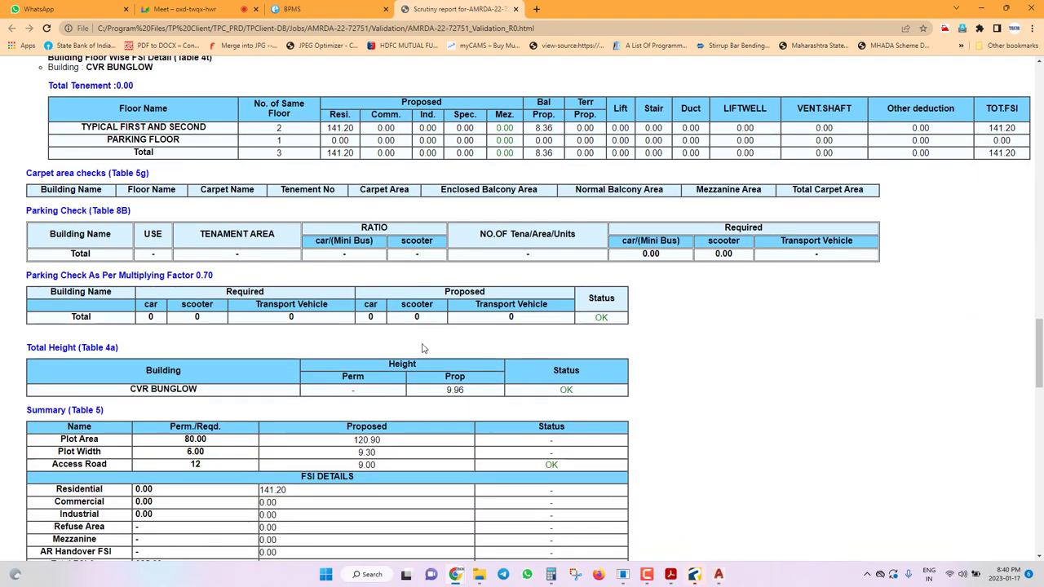
{"action": "scroll", "coordinate": [422, 349], "scroll_direction": "down", "scroll_amount": 7}
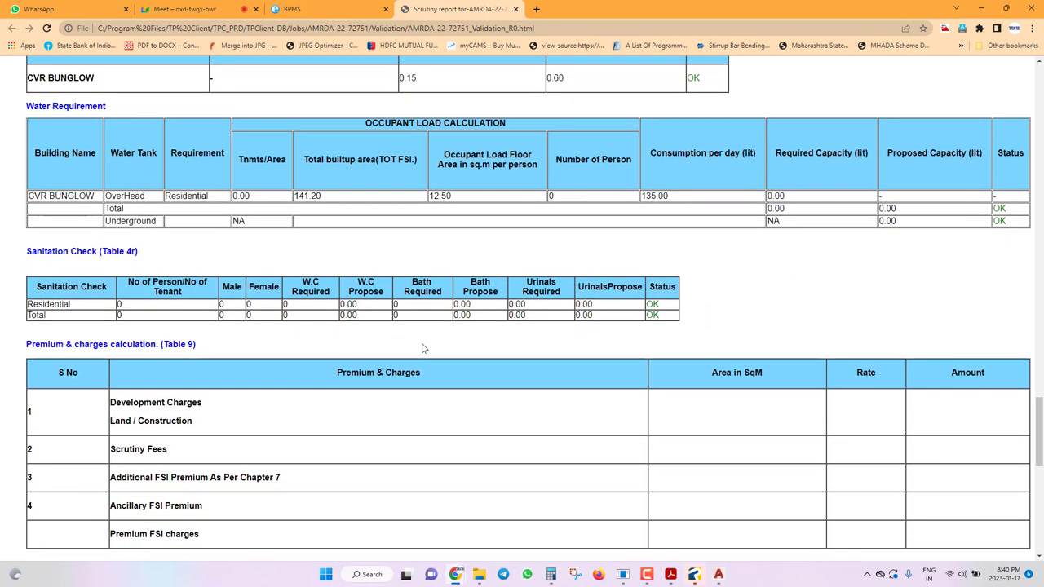
{"action": "scroll", "coordinate": [424, 348], "scroll_direction": "down", "scroll_amount": 12}
{"action": "scroll", "coordinate": [426, 361], "scroll_direction": "up", "scroll_amount": 16}
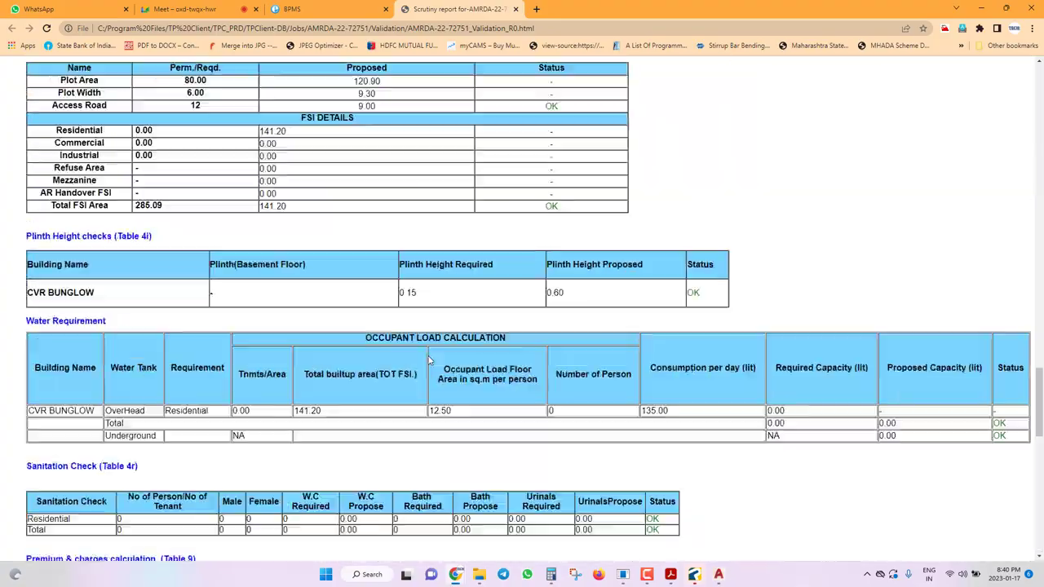
{"action": "scroll", "coordinate": [429, 361], "scroll_direction": "up", "scroll_amount": 20}
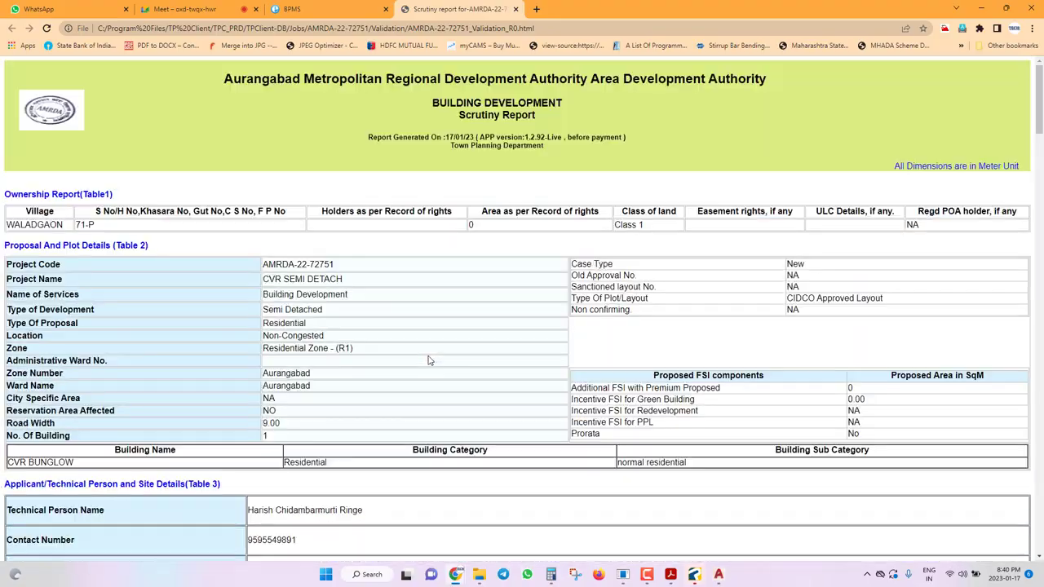
{"action": "scroll", "coordinate": [430, 361], "scroll_direction": "down", "scroll_amount": 20}
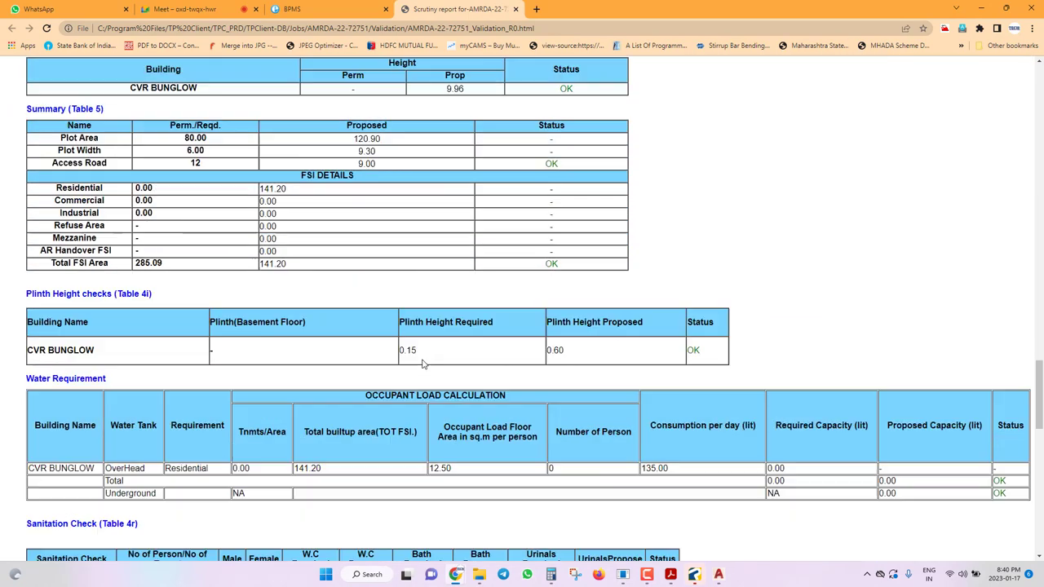
{"action": "scroll", "coordinate": [422, 363], "scroll_direction": "down", "scroll_amount": 5}
{"action": "scroll", "coordinate": [422, 363], "scroll_direction": "down", "scroll_amount": 5}
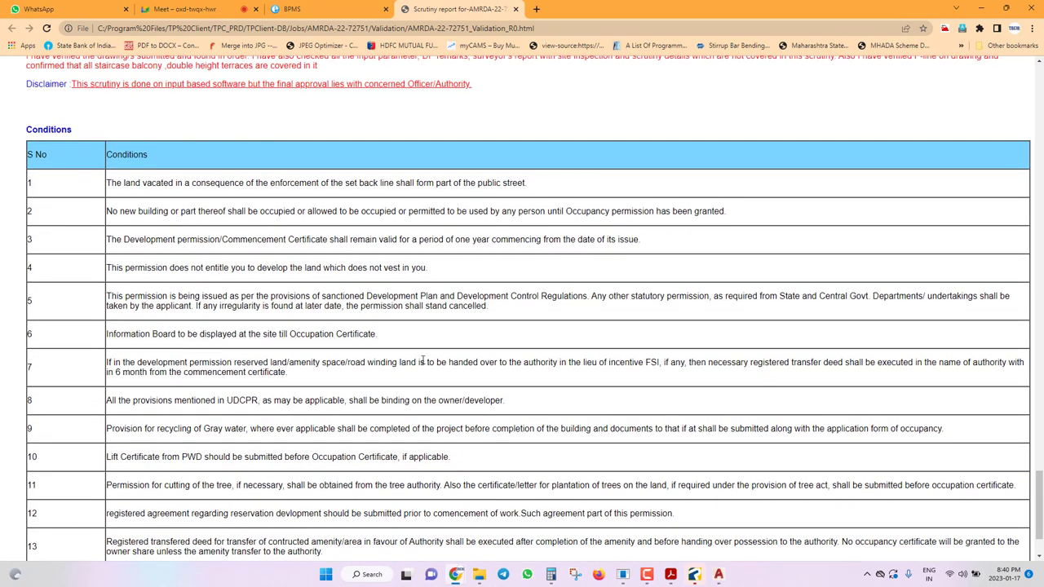
{"action": "scroll", "coordinate": [422, 361], "scroll_direction": "down", "scroll_amount": 1}
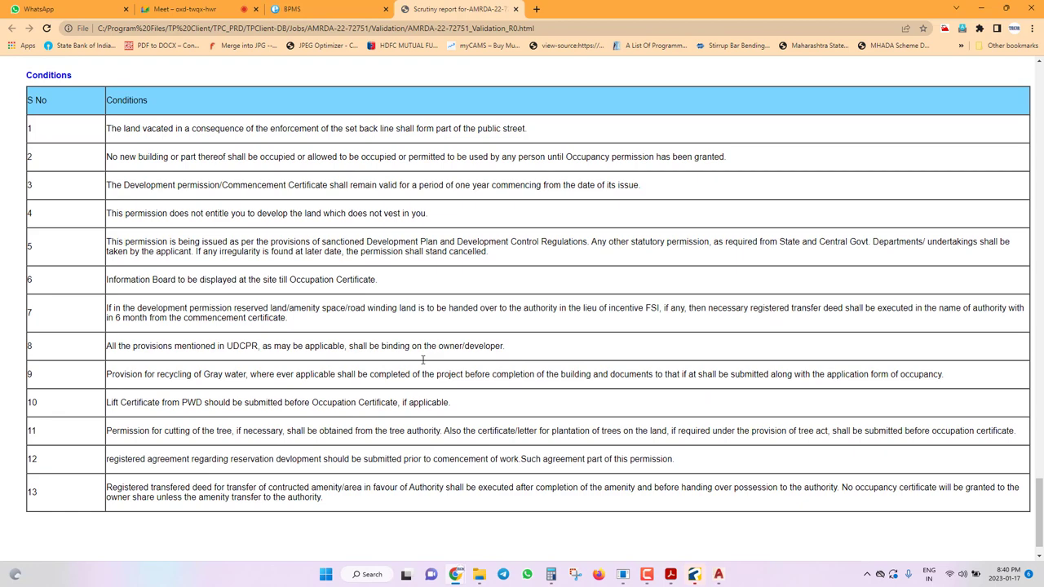
{"action": "scroll", "coordinate": [212, 307], "scroll_direction": "up", "scroll_amount": 12}
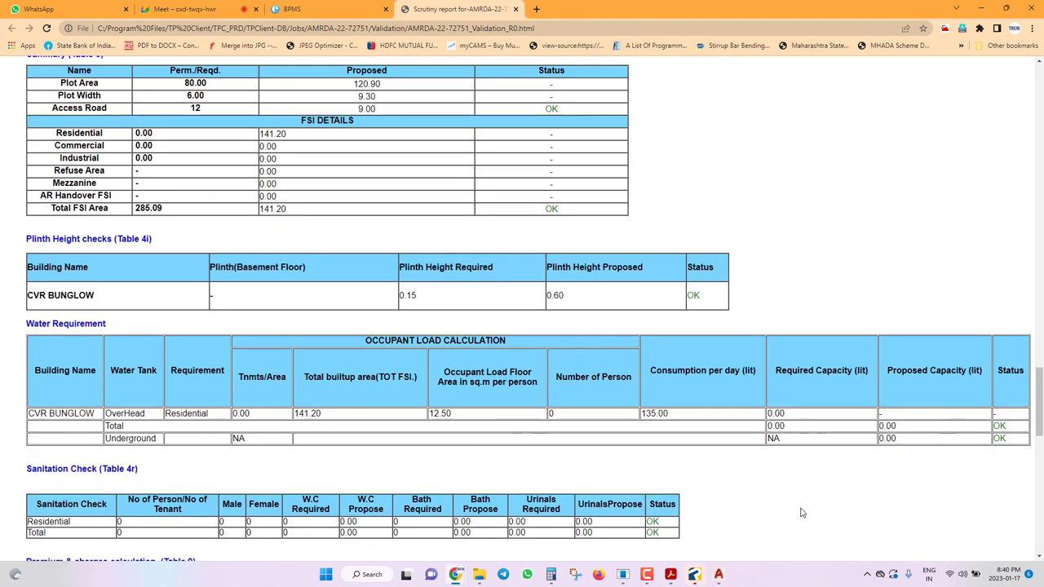
{"action": "scroll", "coordinate": [833, 402], "scroll_direction": "up", "scroll_amount": 18}
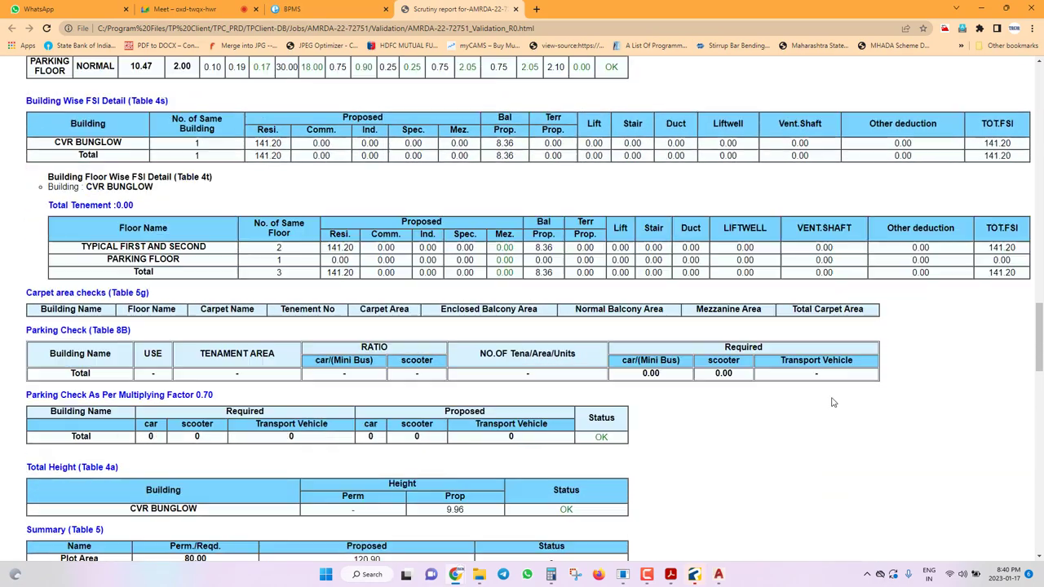
{"action": "scroll", "coordinate": [833, 402], "scroll_direction": "up", "scroll_amount": 6}
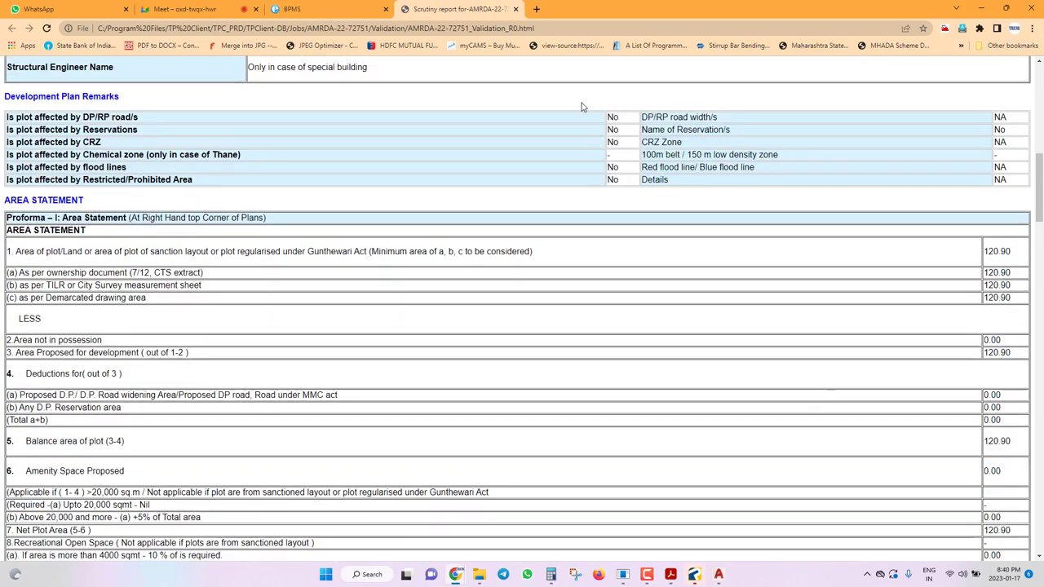
{"action": "left_click", "coordinate": [516, 9]}
Back in the drawing, undo the accidental erase of the plan and save.
{"action": "key", "text": "alt+Tab"}
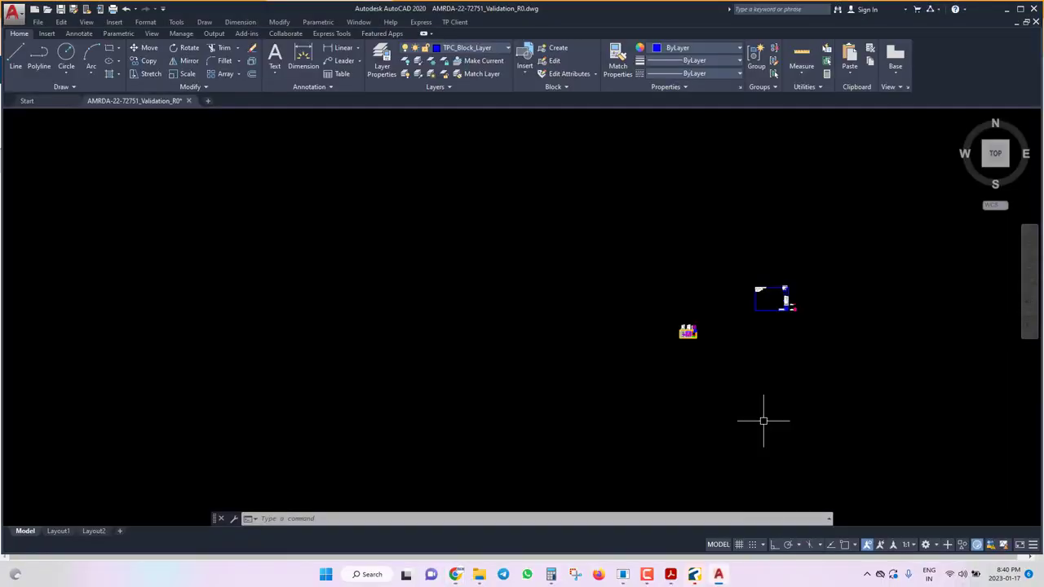
{"action": "scroll", "coordinate": [813, 283], "scroll_direction": "up", "scroll_amount": 3}
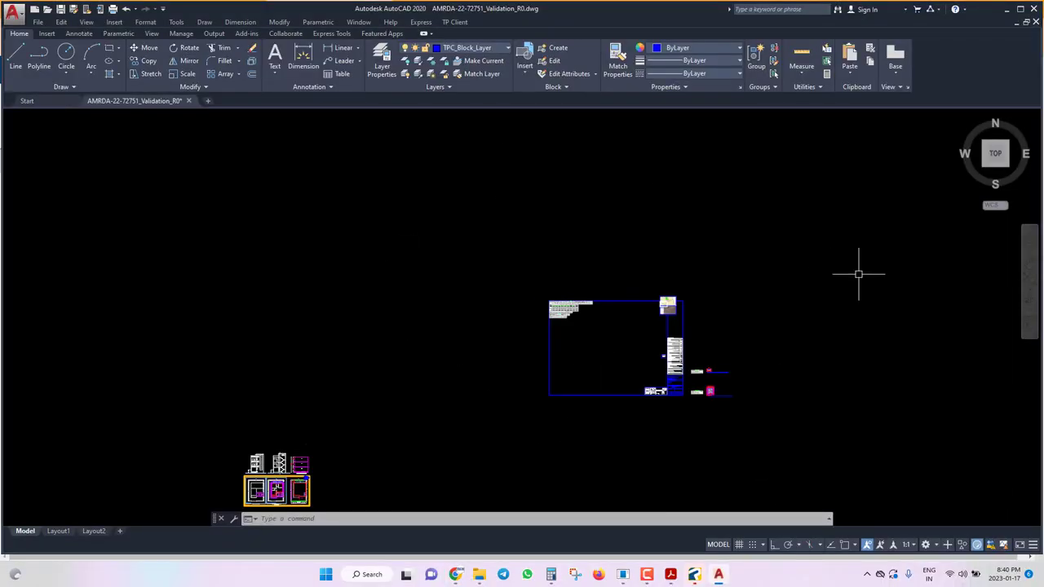
{"action": "left_click", "coordinate": [855, 214]}
{"action": "left_click", "coordinate": [507, 454]}
{"action": "key", "text": "Delete"}
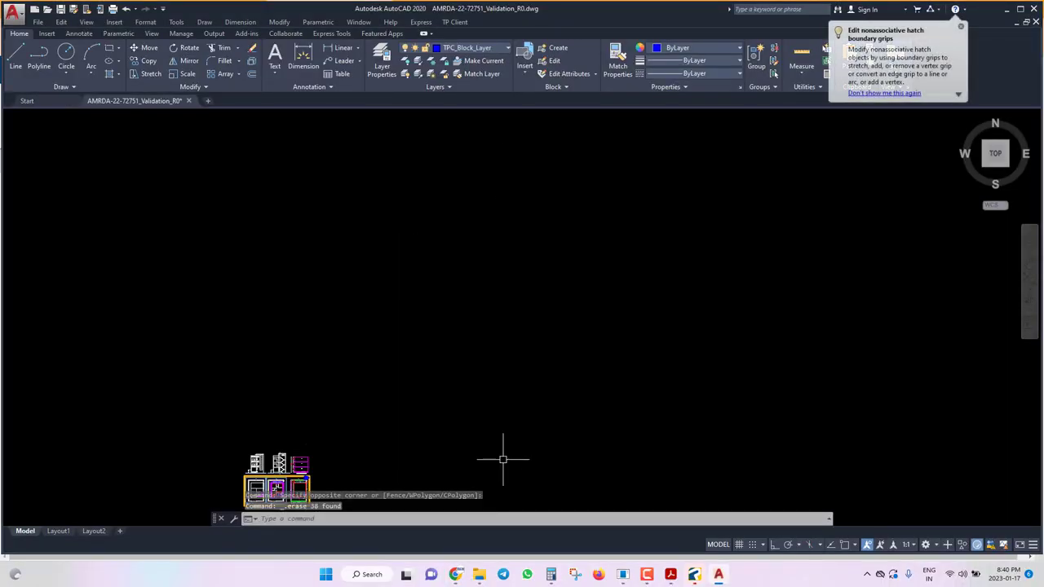
{"action": "scroll", "coordinate": [531, 329], "scroll_direction": "down", "scroll_amount": 3}
{"action": "key", "text": "ctrl+z"}
{"action": "scroll", "coordinate": [411, 407], "scroll_direction": "up", "scroll_amount": 4}
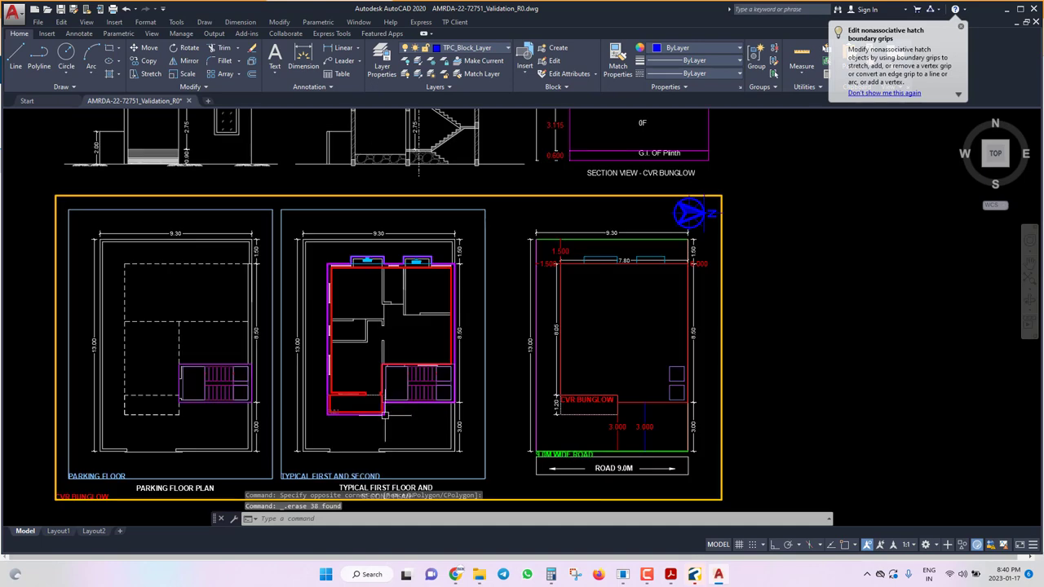
{"action": "key", "text": "ctrl+s"}
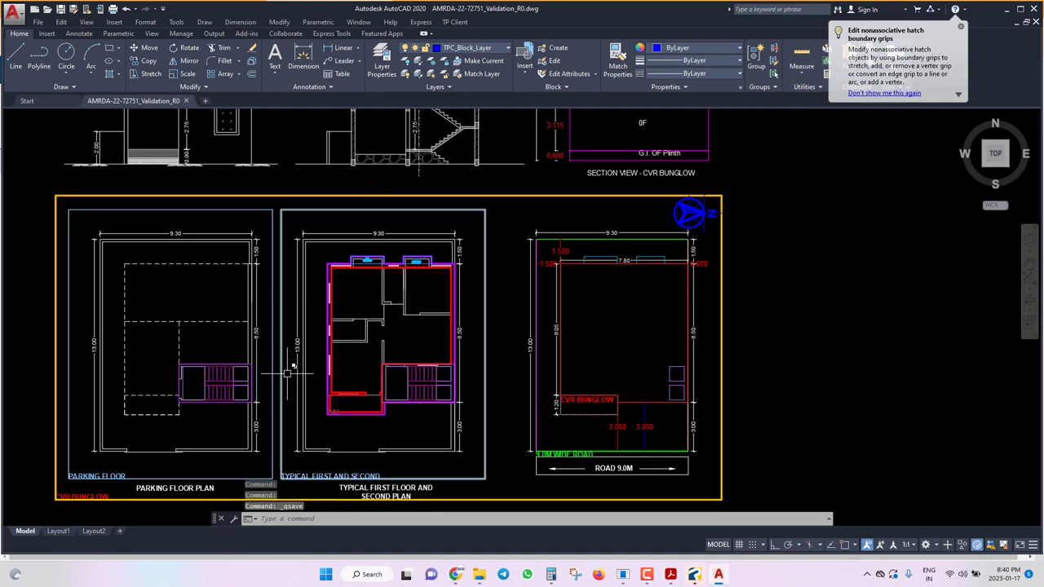
{"action": "scroll", "coordinate": [331, 389], "scroll_direction": "up", "scroll_amount": 2}
Start TP Client Mark Carpet Area for CVR BUNGLOW's typical first and second floor block.
{"action": "left_click", "coordinate": [454, 22]}
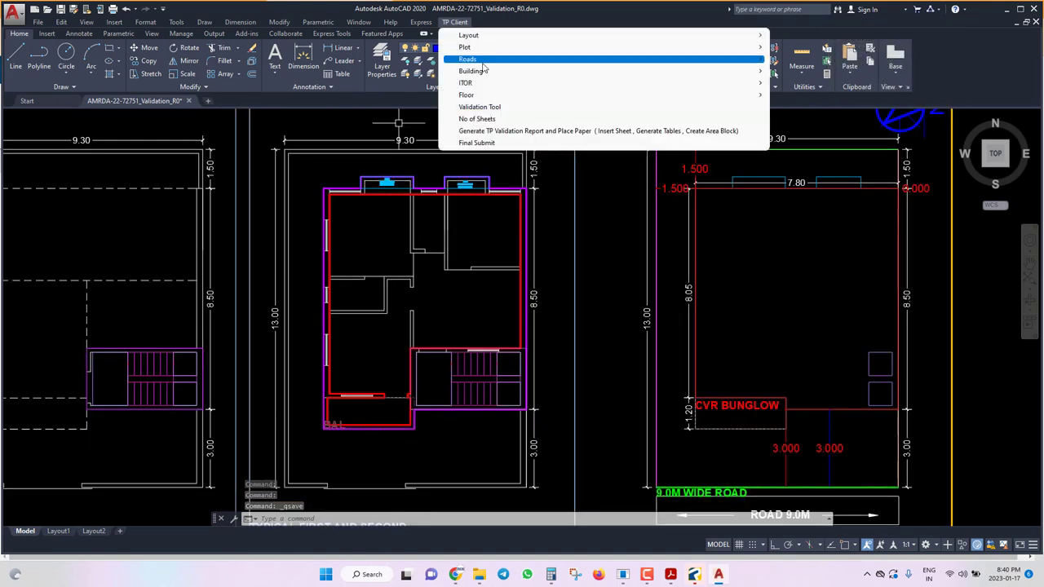
{"action": "mouse_move", "coordinate": [485, 62]}
{"action": "mouse_move", "coordinate": [473, 94]}
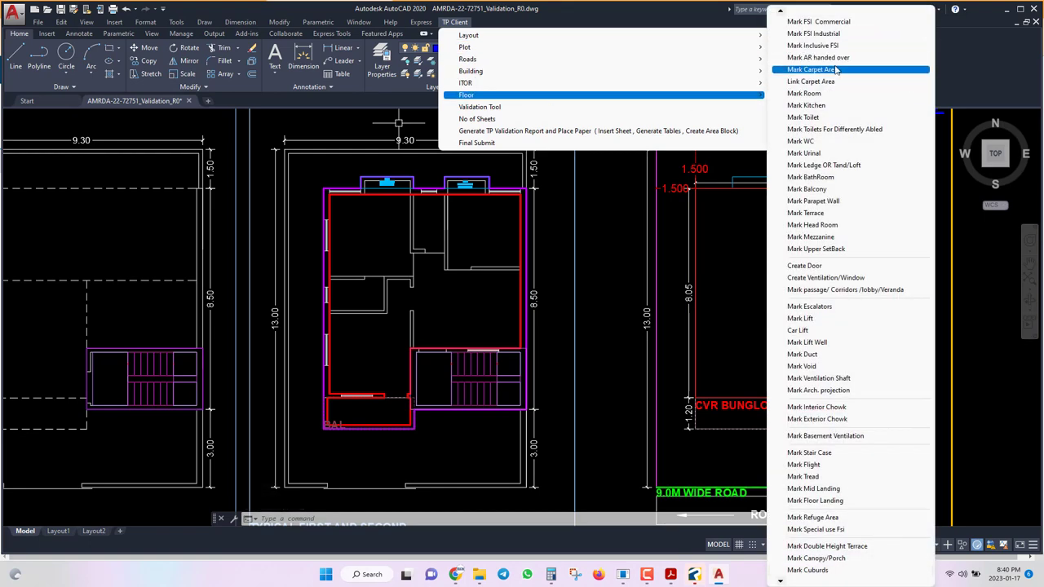
{"action": "left_click", "coordinate": [835, 70]}
{"action": "scroll", "coordinate": [463, 265], "scroll_direction": "down", "scroll_amount": 4}
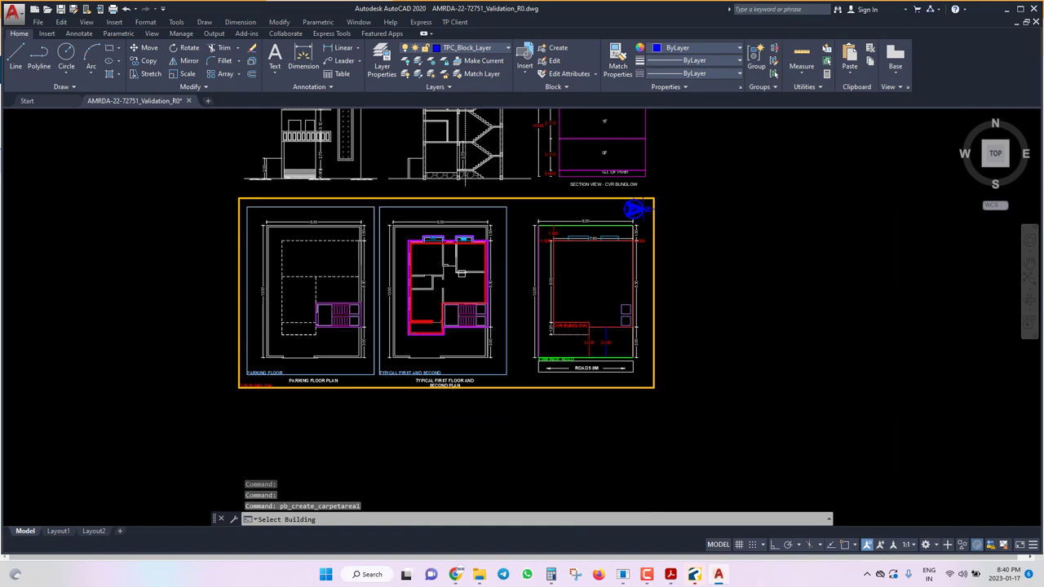
{"action": "left_click", "coordinate": [471, 195]}
{"action": "key", "text": "Return"}
{"action": "left_click", "coordinate": [469, 217]}
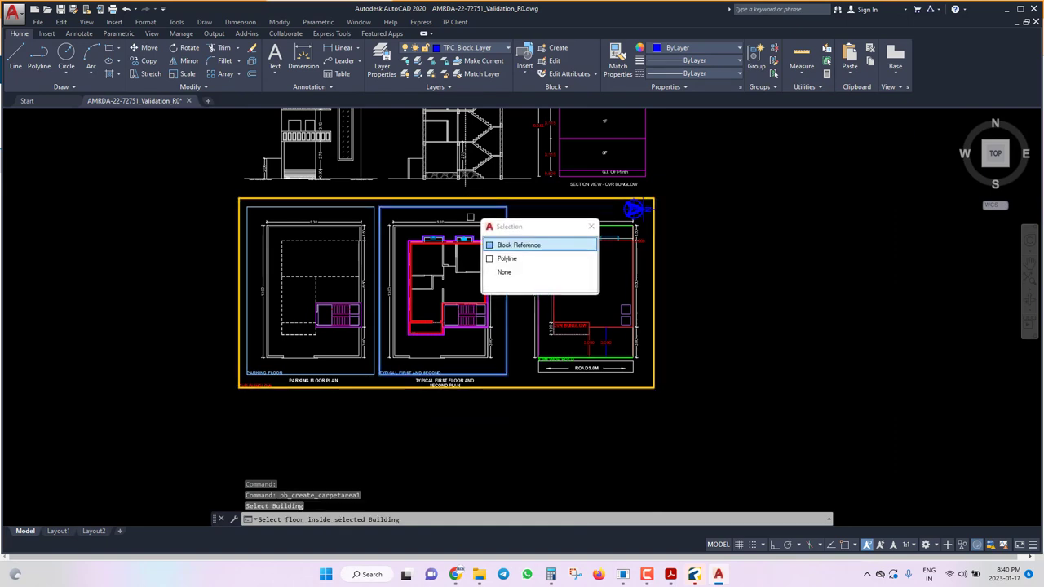
{"action": "left_click", "coordinate": [503, 245]}
Set 2 tenements and name the carpets FF and SF in Carpet Marking.
{"action": "left_click", "coordinate": [94, 63]}
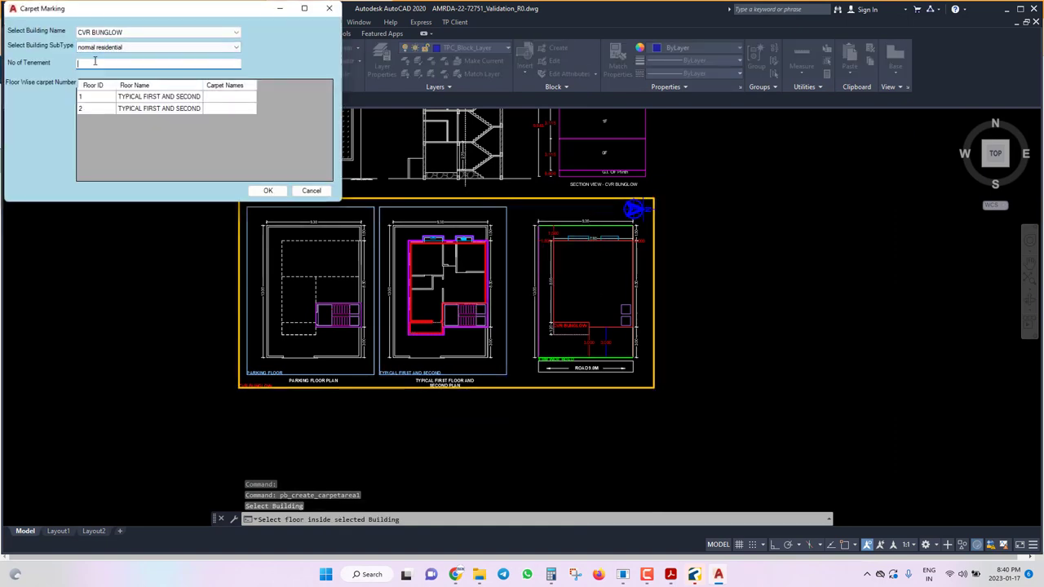
{"action": "type", "text": "1"}
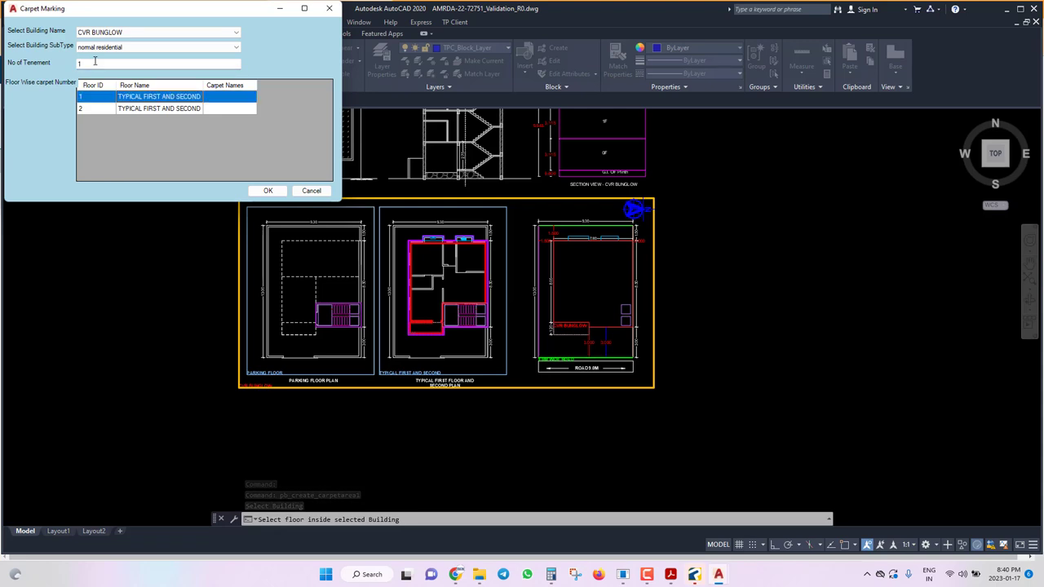
{"action": "key", "text": "Return"}
{"action": "left_click", "coordinate": [94, 63]}
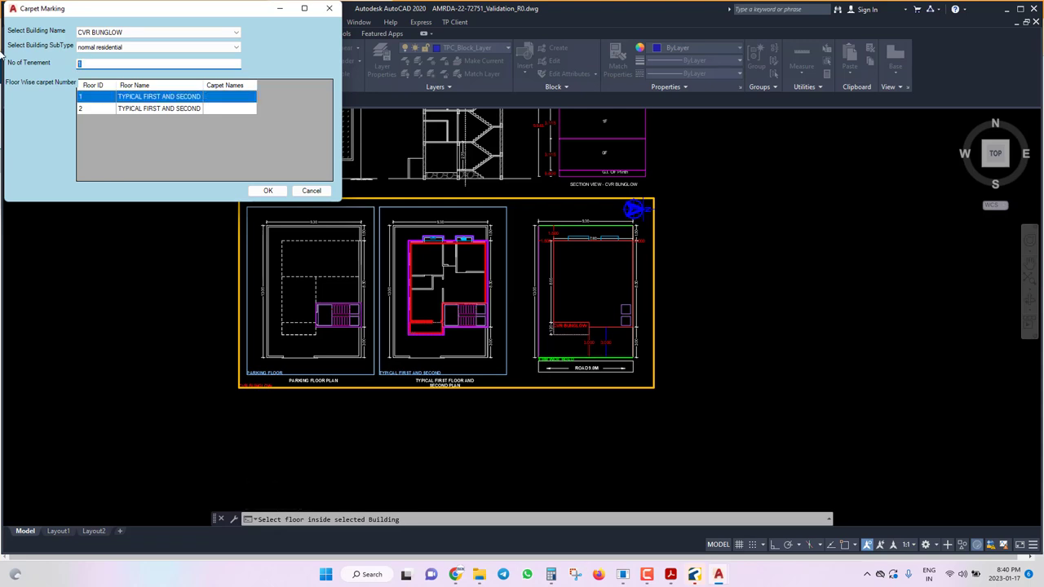
{"action": "type", "text": "2"}
{"action": "left_click", "coordinate": [163, 108]}
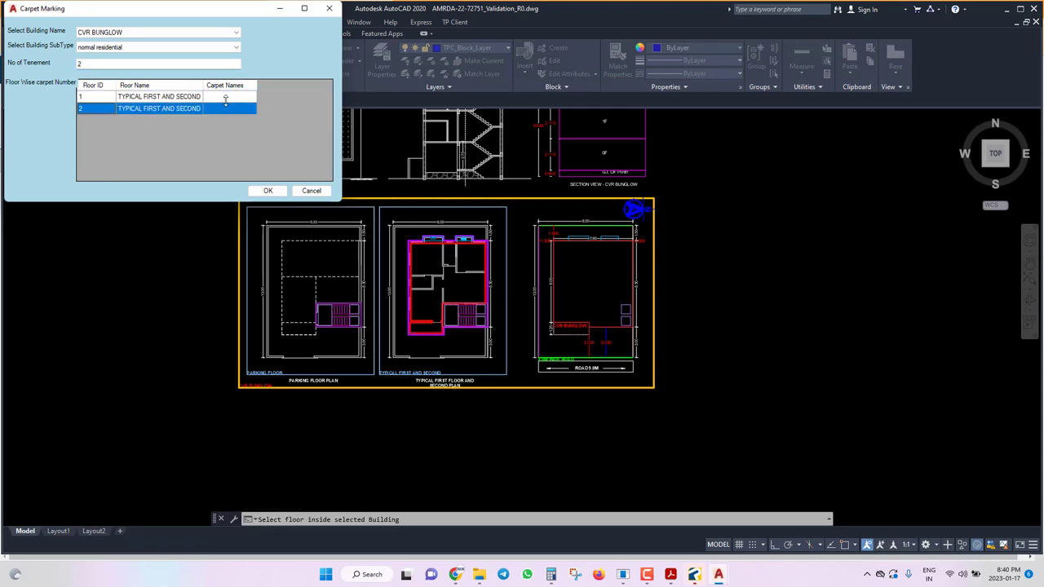
{"action": "left_click", "coordinate": [227, 98]}
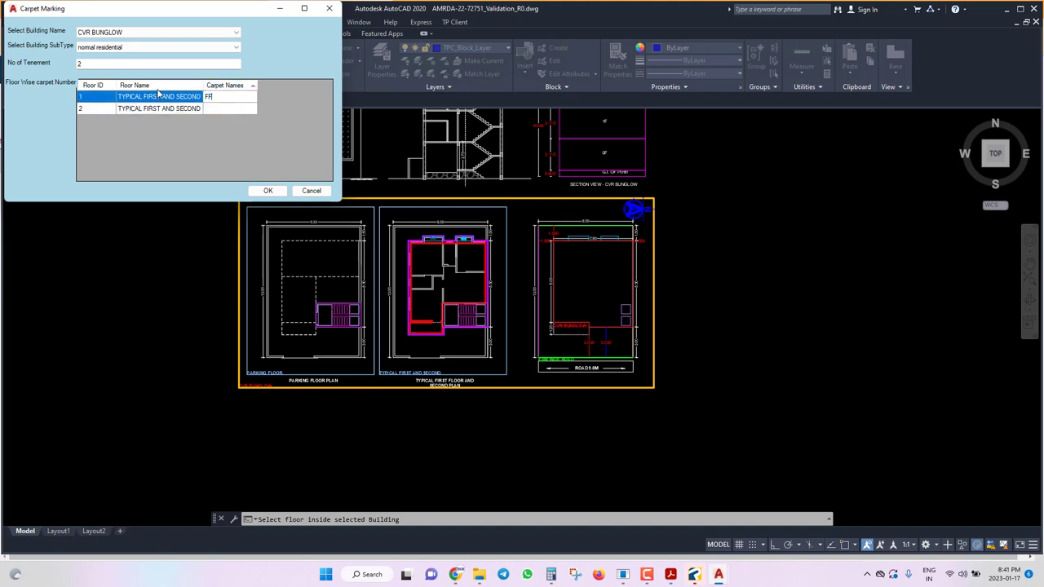
{"action": "left_click", "coordinate": [207, 109]}
{"action": "type", "text": "SS"}
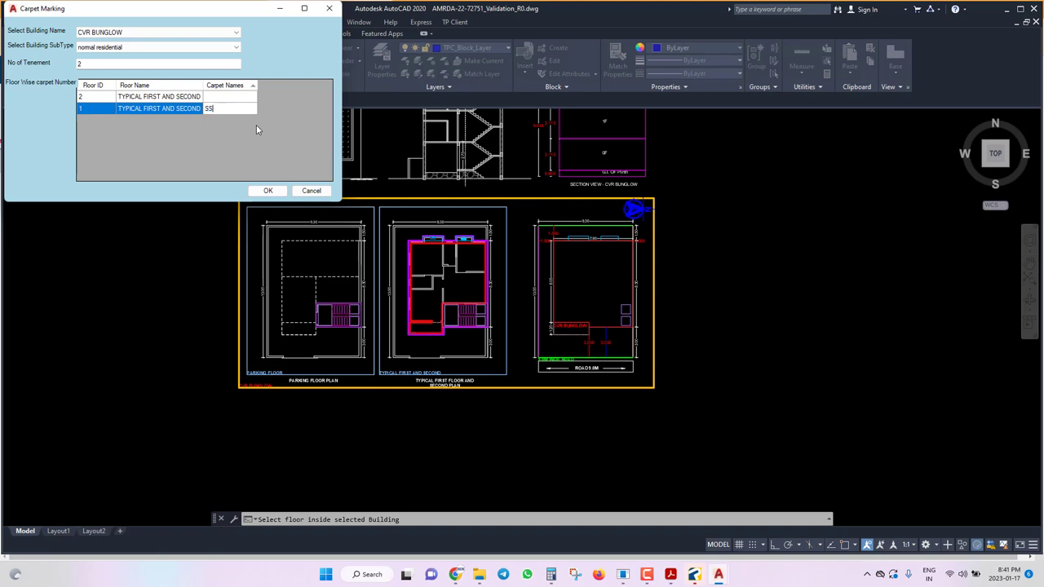
{"action": "left_click", "coordinate": [224, 97]}
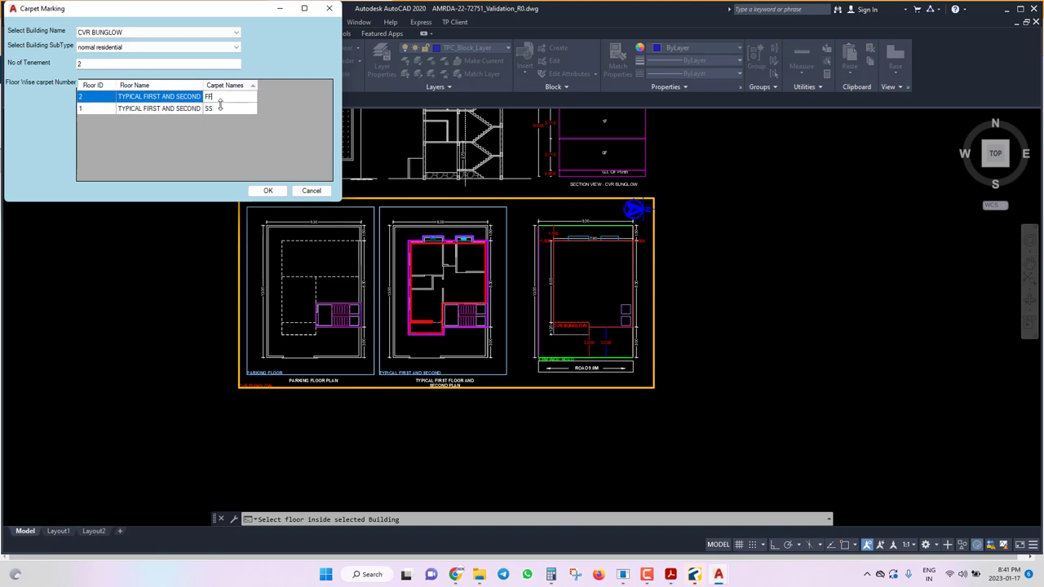
{"action": "left_click", "coordinate": [218, 109]}
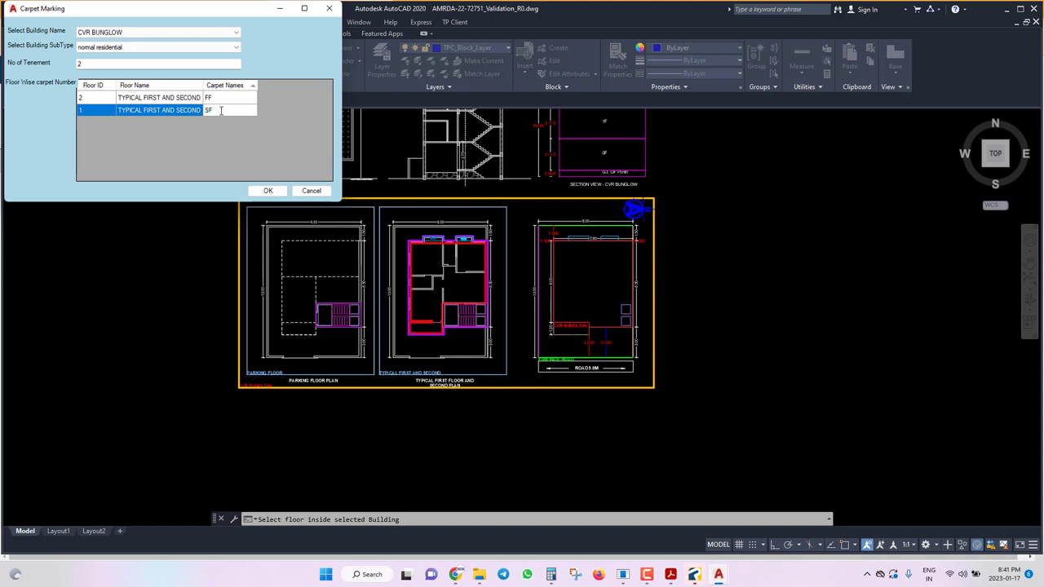
{"action": "left_click", "coordinate": [216, 97]}
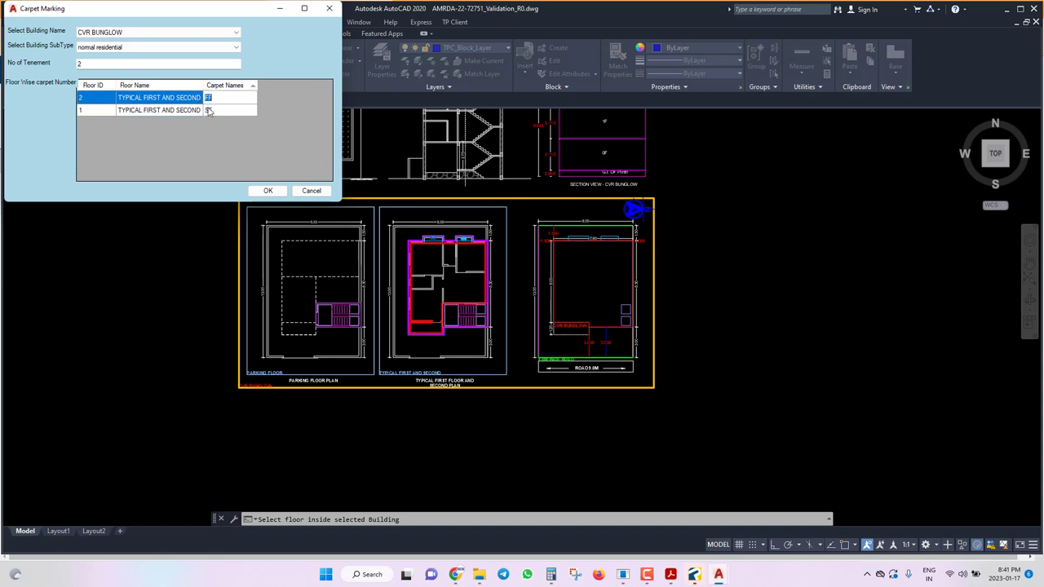
{"action": "left_click", "coordinate": [89, 85]}
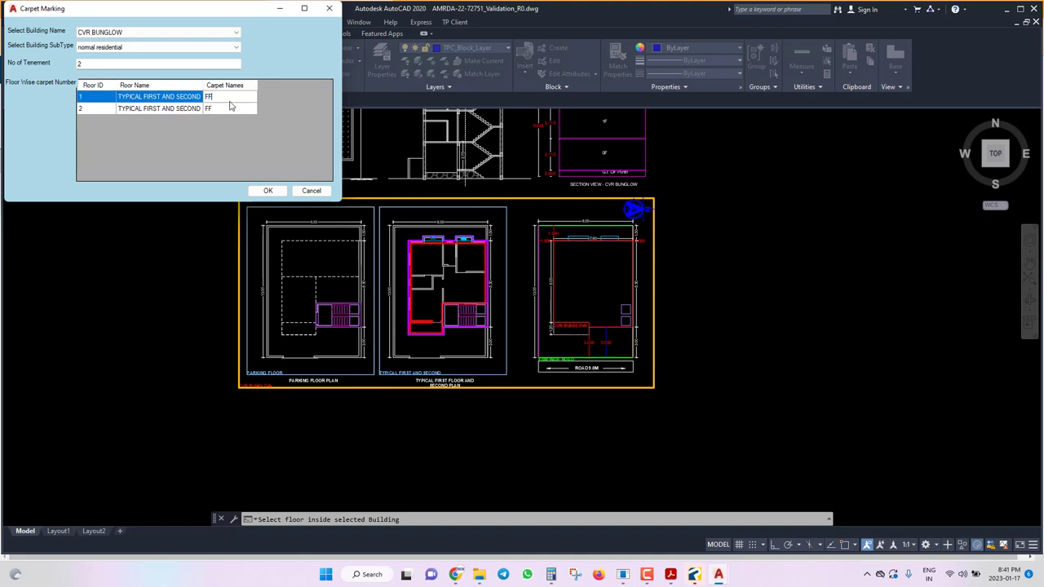
{"action": "key", "text": "Return"}
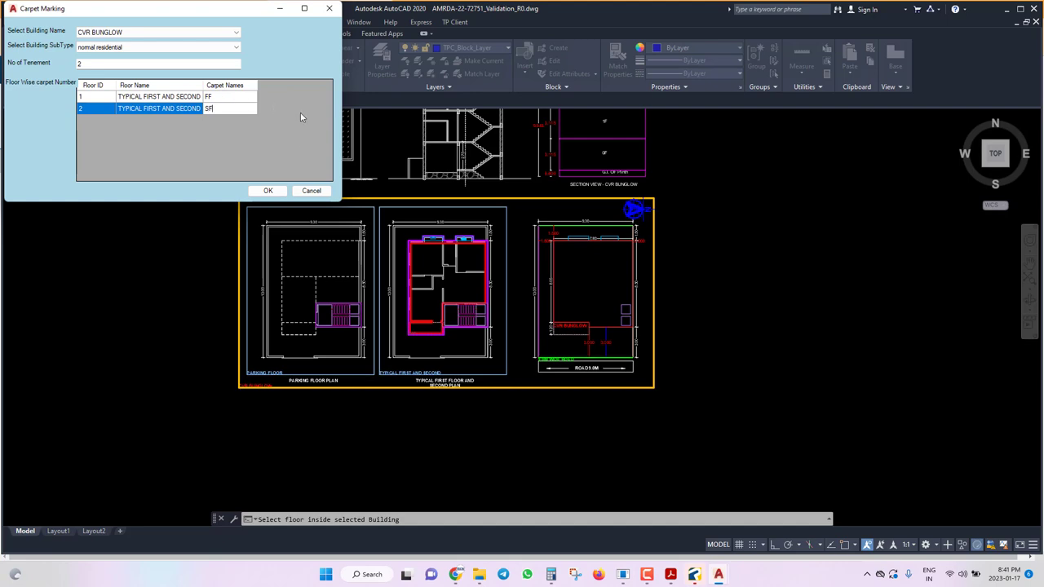
{"action": "left_click", "coordinate": [267, 190]}
Use the S option to pick the typical floor's outer polyline as the carpet area.
{"action": "scroll", "coordinate": [447, 342], "scroll_direction": "up", "scroll_amount": 4}
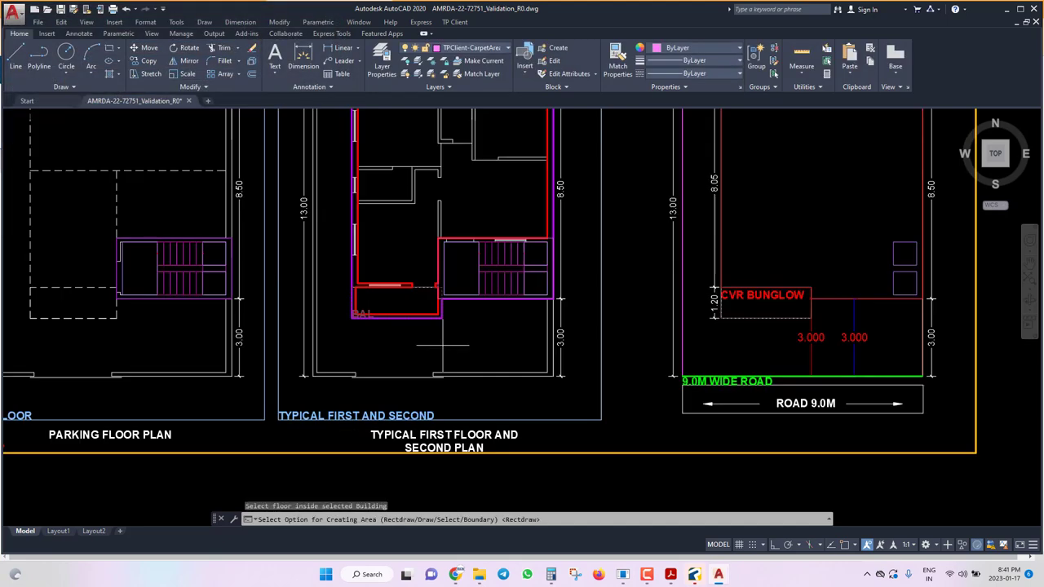
{"action": "scroll", "coordinate": [415, 276], "scroll_direction": "up", "scroll_amount": 3}
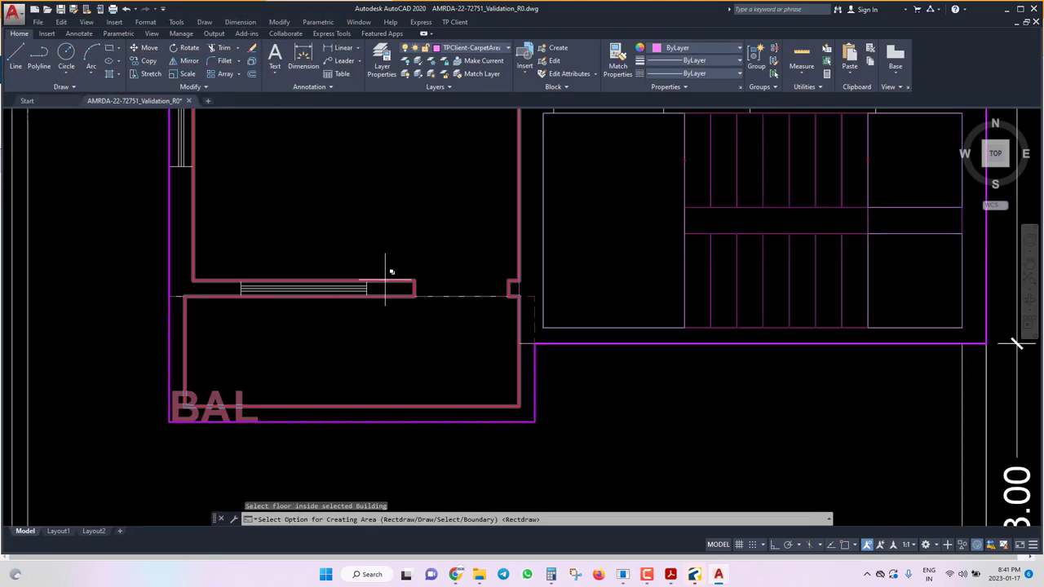
{"action": "scroll", "coordinate": [386, 273], "scroll_direction": "down", "scroll_amount": 2}
{"action": "scroll", "coordinate": [415, 352], "scroll_direction": "down", "scroll_amount": 2}
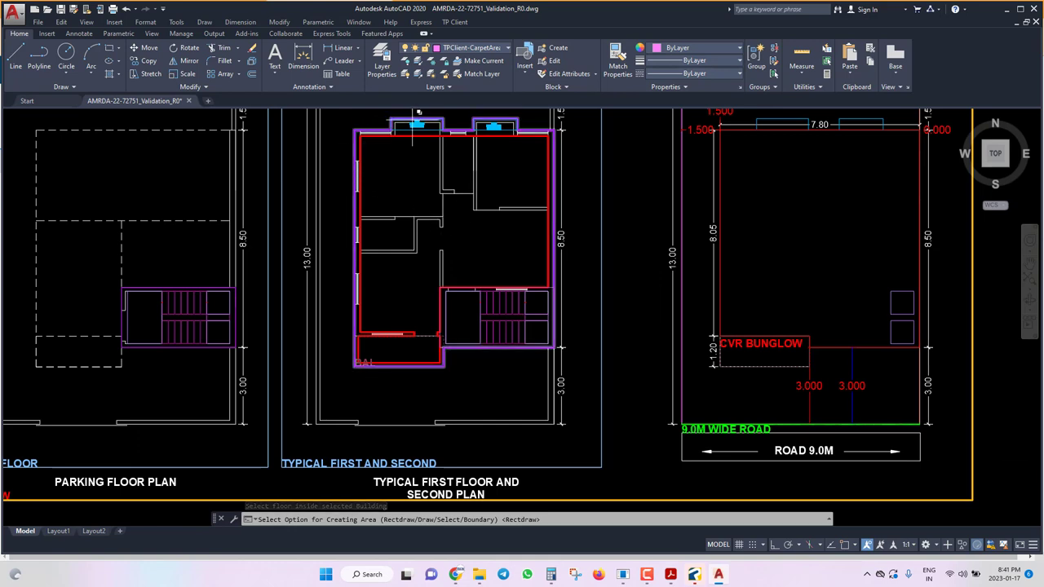
{"action": "type", "text": "S"}
{"action": "key", "text": "Return"}
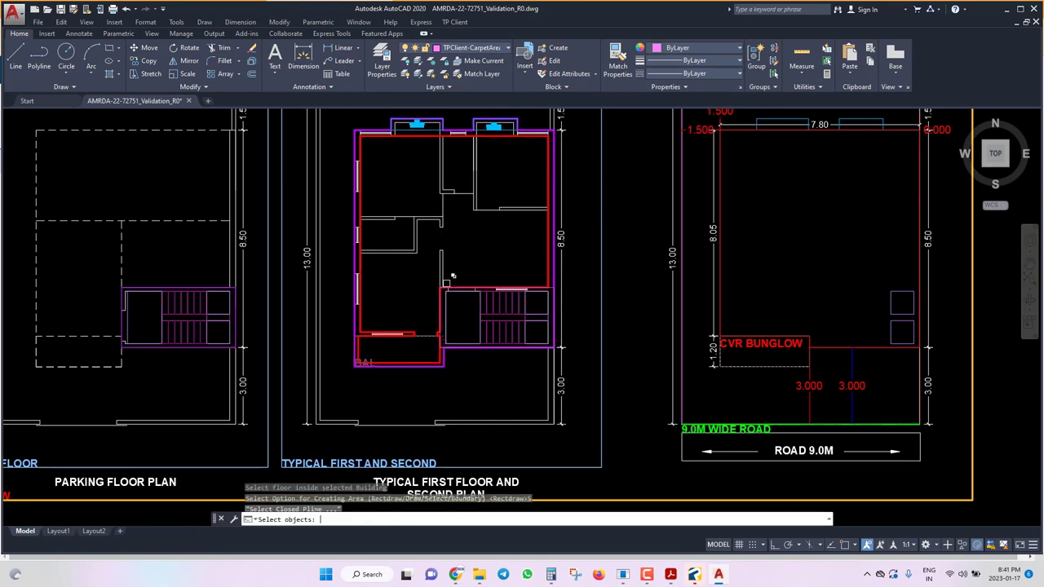
{"action": "left_click", "coordinate": [360, 144]}
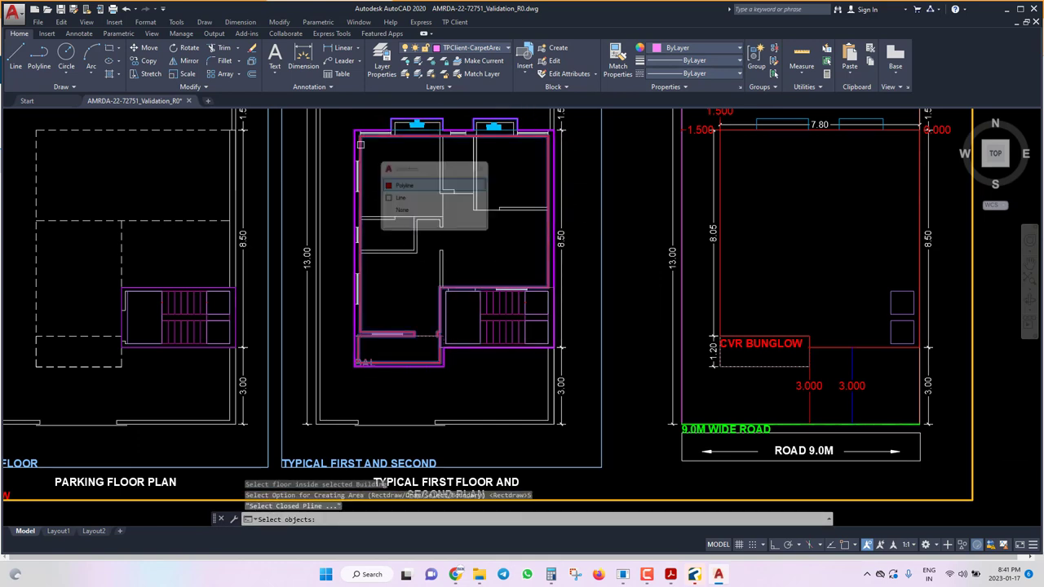
{"action": "left_click", "coordinate": [407, 185]}
{"action": "key", "text": "Return"}
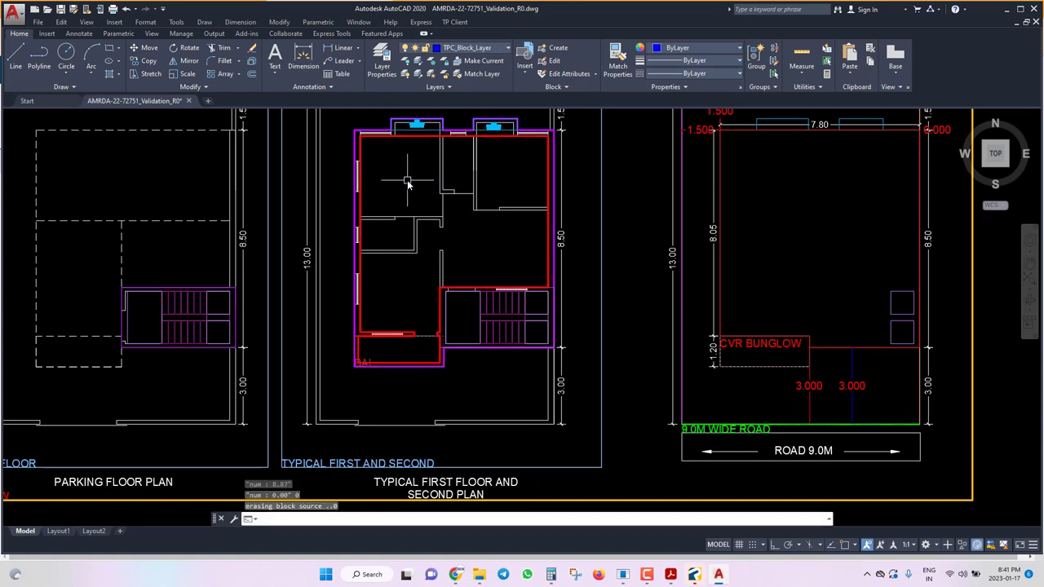
Check the new carpet area block near the stair and save the drawing.
{"action": "scroll", "coordinate": [408, 184], "scroll_direction": "up", "scroll_amount": 4}
{"action": "left_click", "coordinate": [458, 297]}
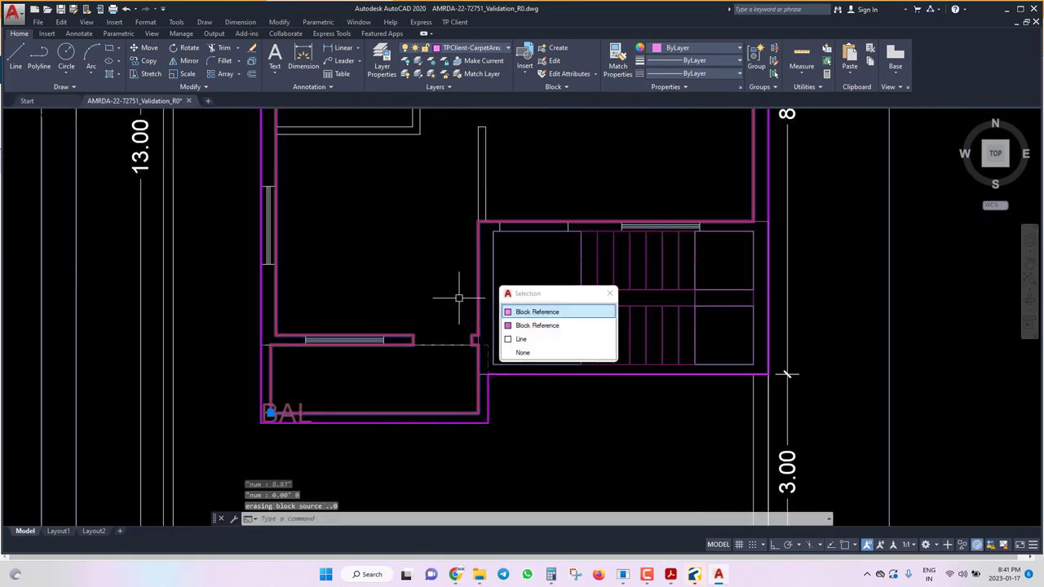
{"action": "left_click", "coordinate": [534, 311]}
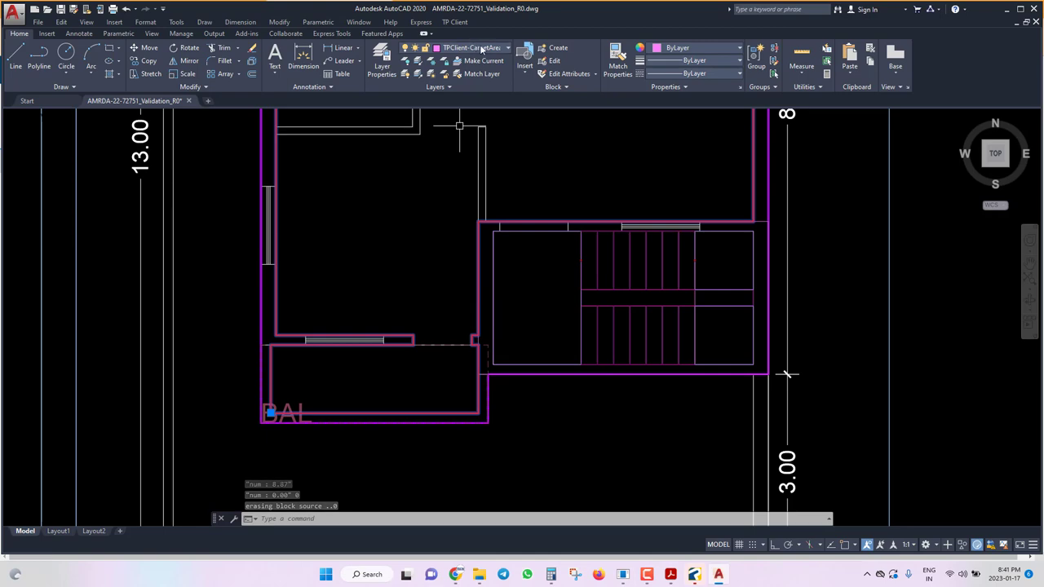
{"action": "key", "text": "Escape"}
{"action": "key", "text": "ctrl+s"}
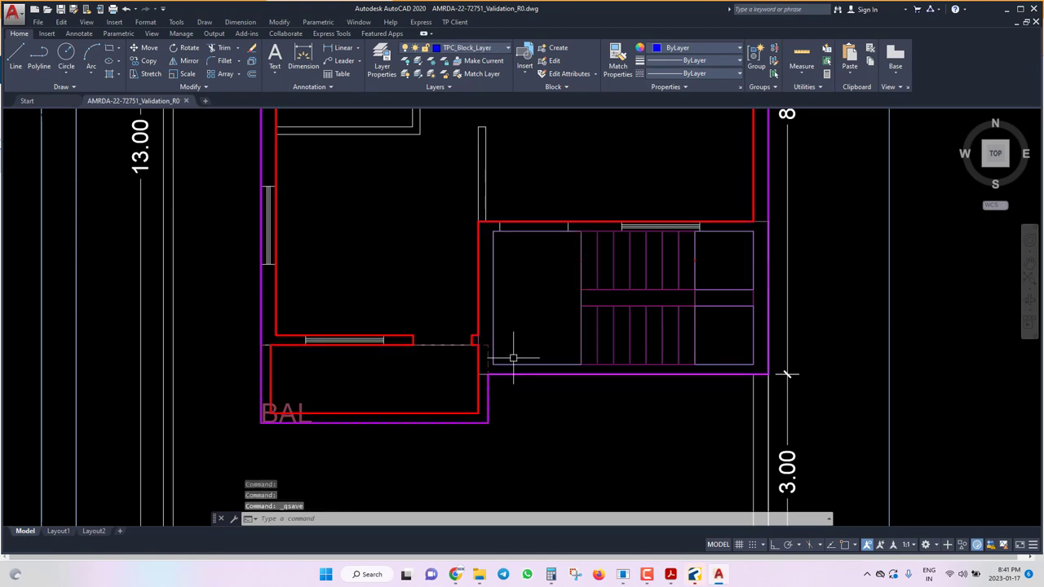
{"action": "scroll", "coordinate": [513, 358], "scroll_direction": "down", "scroll_amount": 5}
{"action": "left_click", "coordinate": [454, 22]}
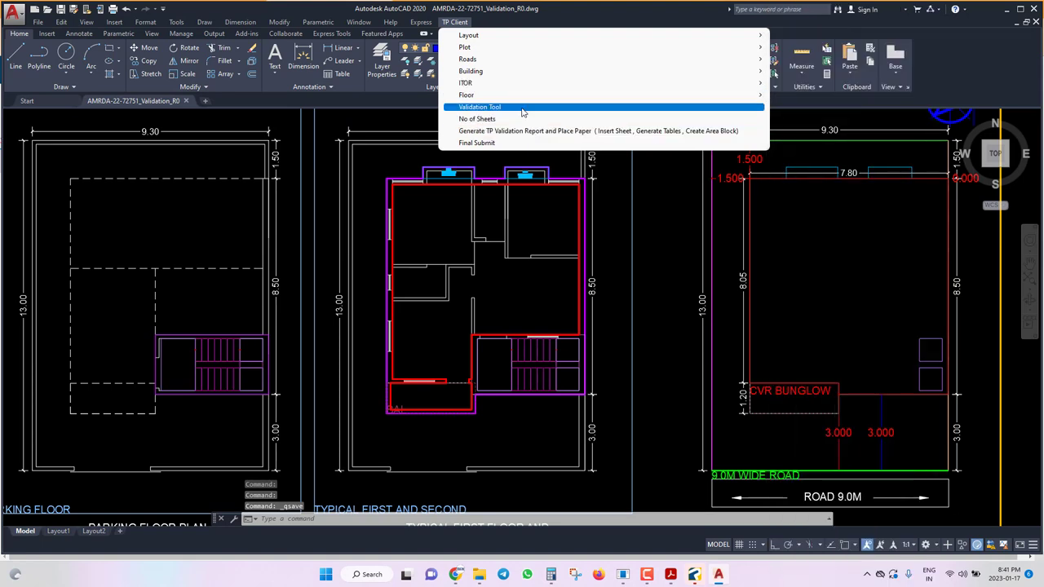
Start marking a habitable rectangular room, then cancel it and save the drawing.
{"action": "mouse_move", "coordinate": [506, 99]}
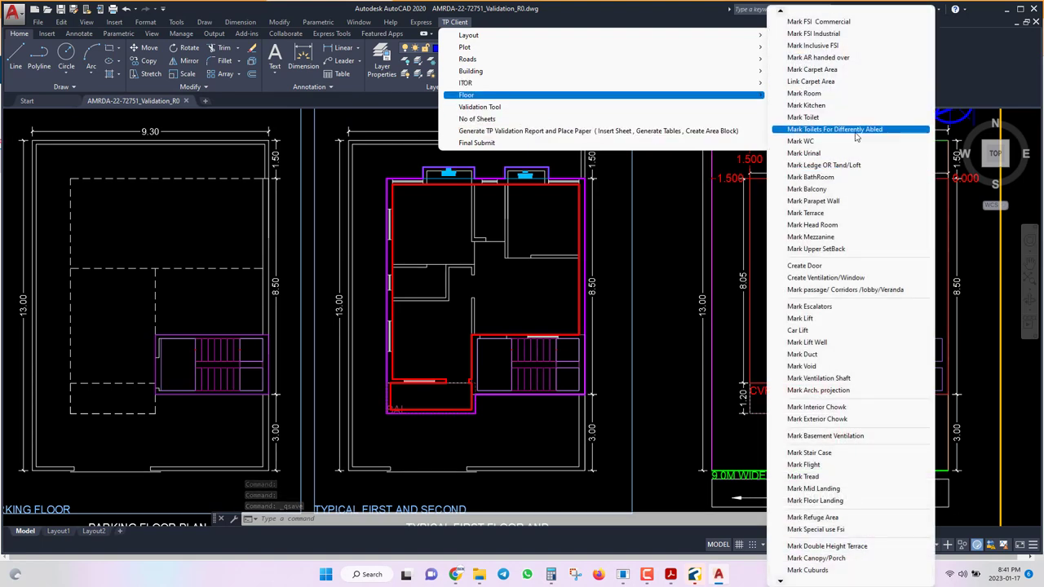
{"action": "left_click", "coordinate": [804, 93]}
{"action": "scroll", "coordinate": [485, 326], "scroll_direction": "up", "scroll_amount": 3}
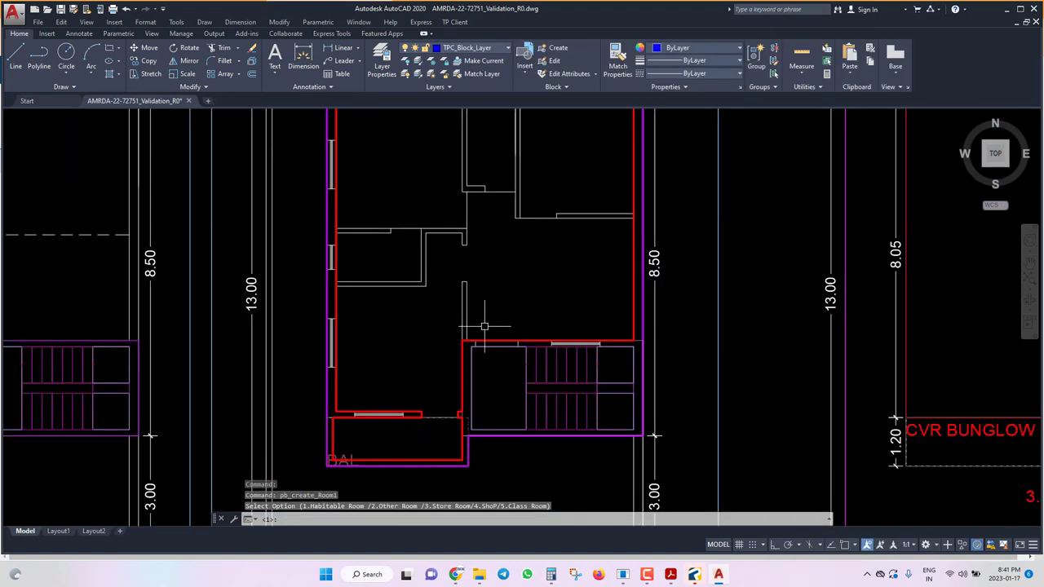
{"action": "key", "text": "Return"}
{"action": "type", "text": "R"}
{"action": "key", "text": "Return"}
{"action": "scroll", "coordinate": [486, 323], "scroll_direction": "up", "scroll_amount": 3}
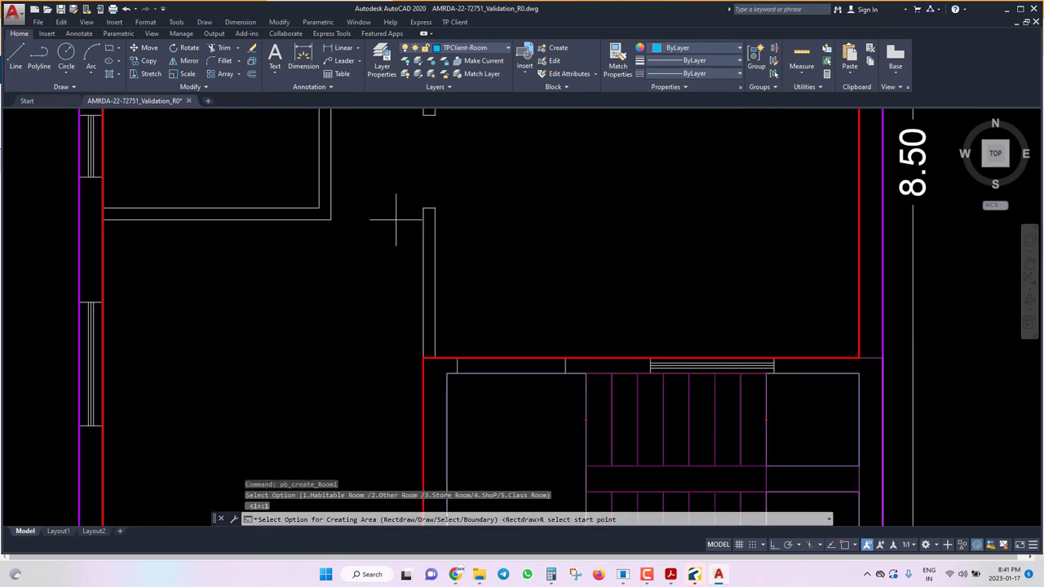
{"action": "scroll", "coordinate": [376, 368], "scroll_direction": "down", "scroll_amount": 2}
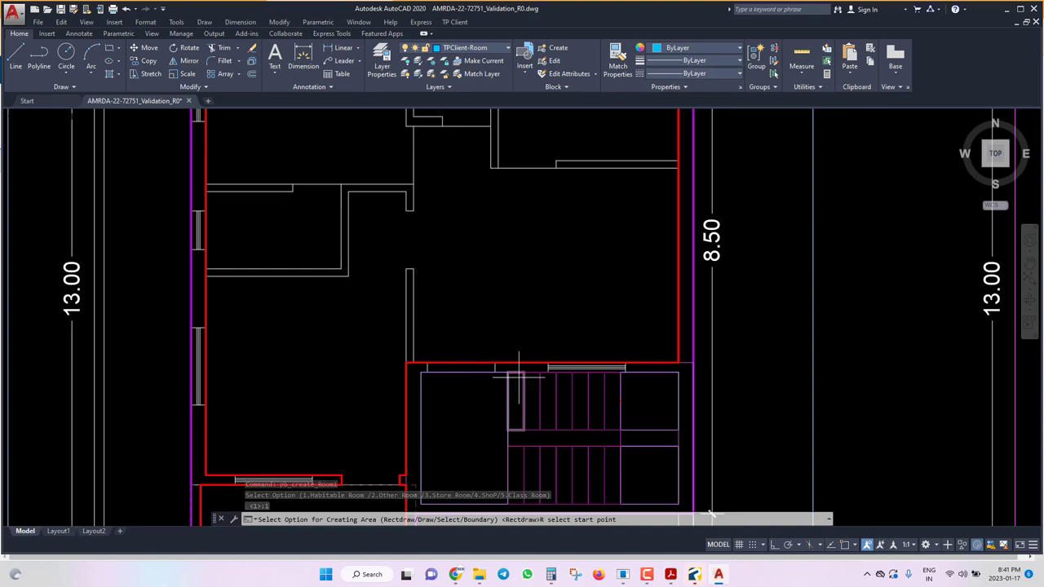
{"action": "key", "text": "Escape"}
{"action": "key", "text": "ctrl+s"}
Review the Object Snap settings via OS and turn off Dynamic UCS with F6.
{"action": "left_click_drag", "start_coordinate": [533, 288], "coordinate": [500, 287]}
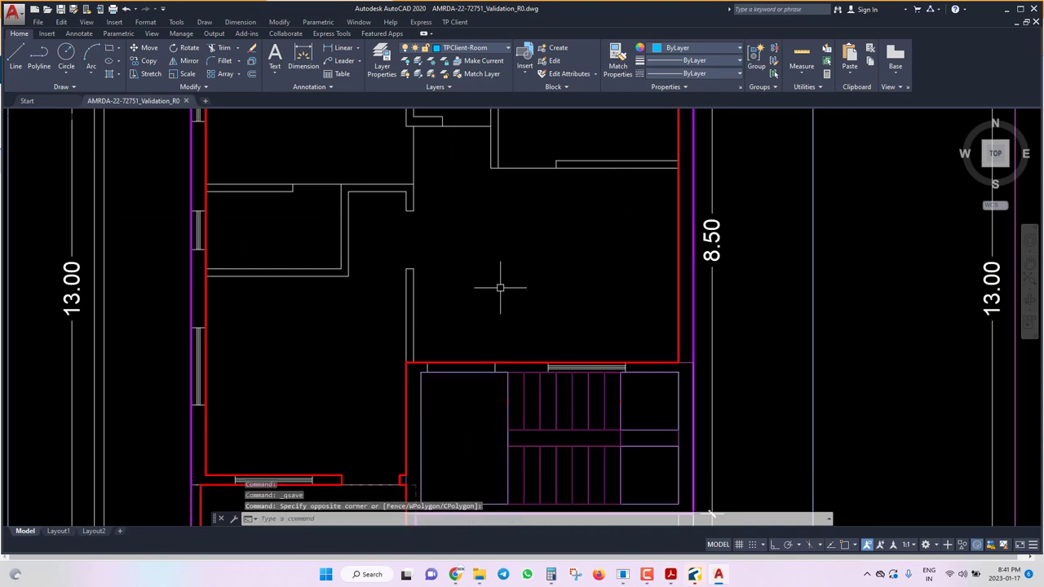
{"action": "scroll", "coordinate": [500, 287], "scroll_direction": "down", "scroll_amount": 6}
{"action": "key", "text": "Escape"}
{"action": "key", "text": "Escape"}
{"action": "key", "text": "Escape"}
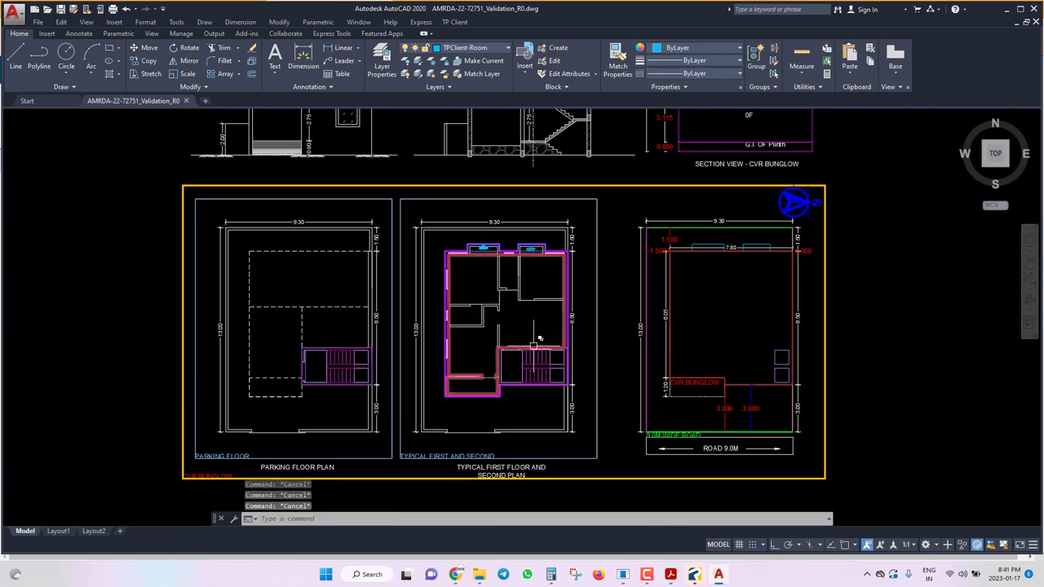
{"action": "type", "text": "os"}
{"action": "key", "text": "Return"}
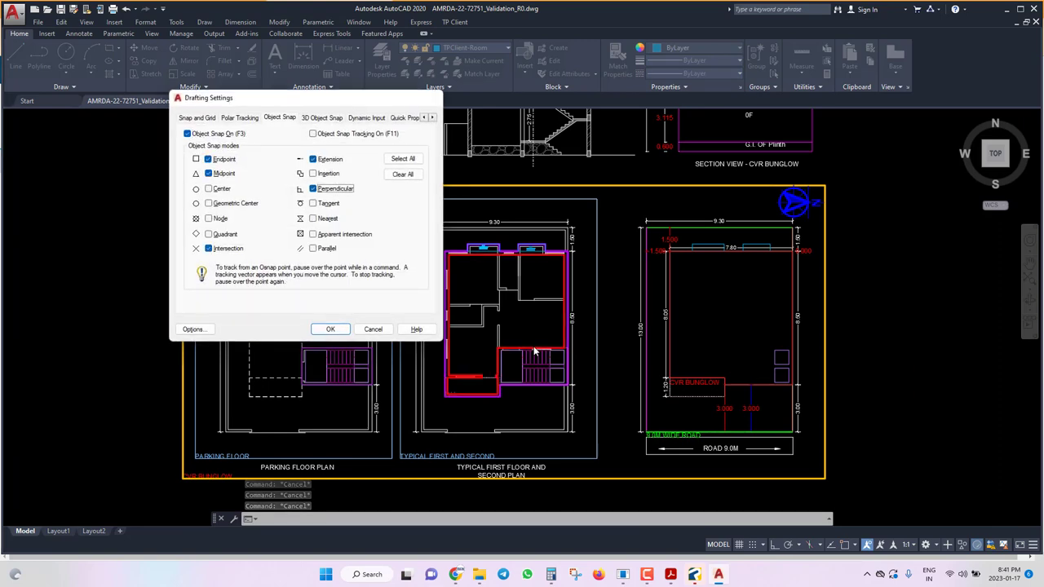
{"action": "key", "text": "Return"}
{"action": "key", "text": "F6"}
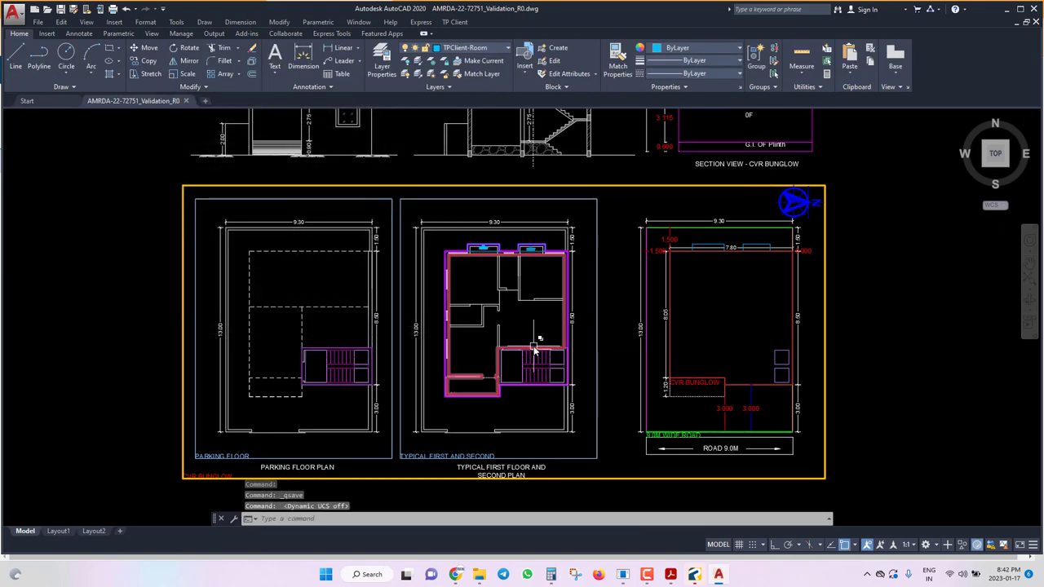
{"action": "key", "text": "Escape"}
{"action": "key", "text": "Escape"}
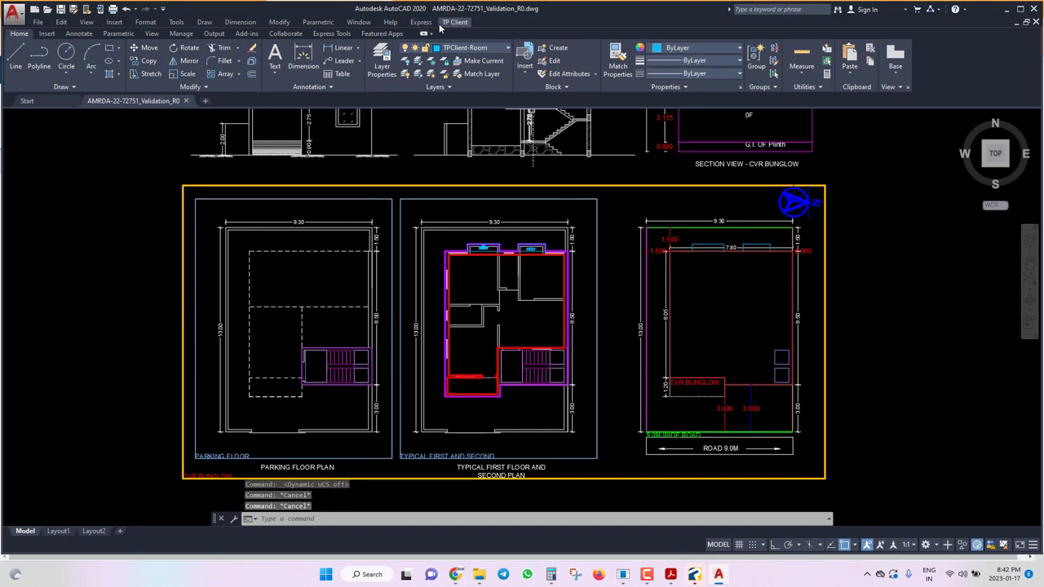
Mark the living room as habitable room type 1, rectangle, labelled LIVING ROOM 4.11X3.02.
{"action": "left_click", "coordinate": [453, 22]}
{"action": "mouse_move", "coordinate": [620, 95]}
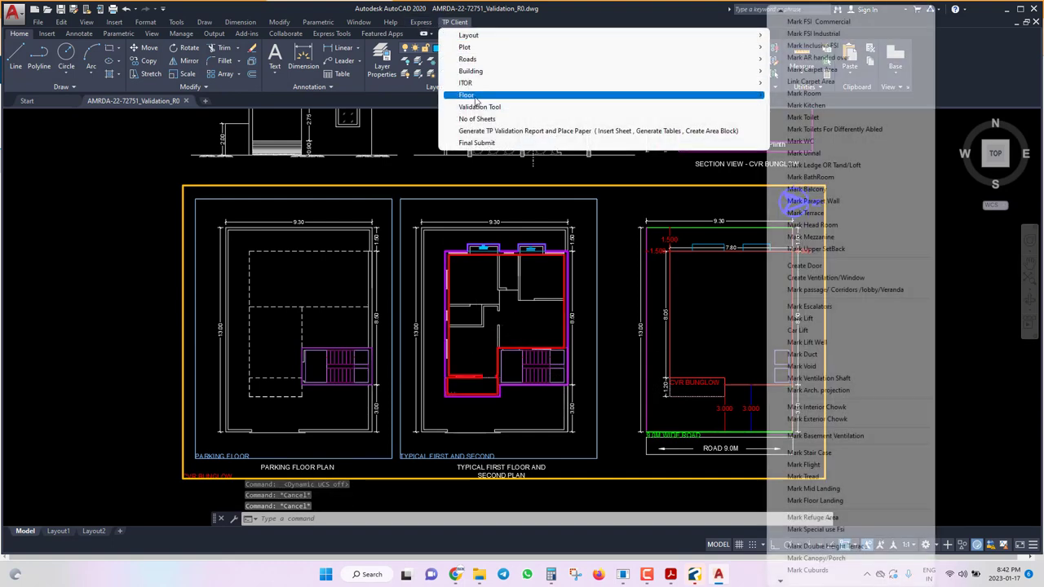
{"action": "left_click", "coordinate": [842, 96]}
{"action": "scroll", "coordinate": [486, 372], "scroll_direction": "up", "scroll_amount": 4}
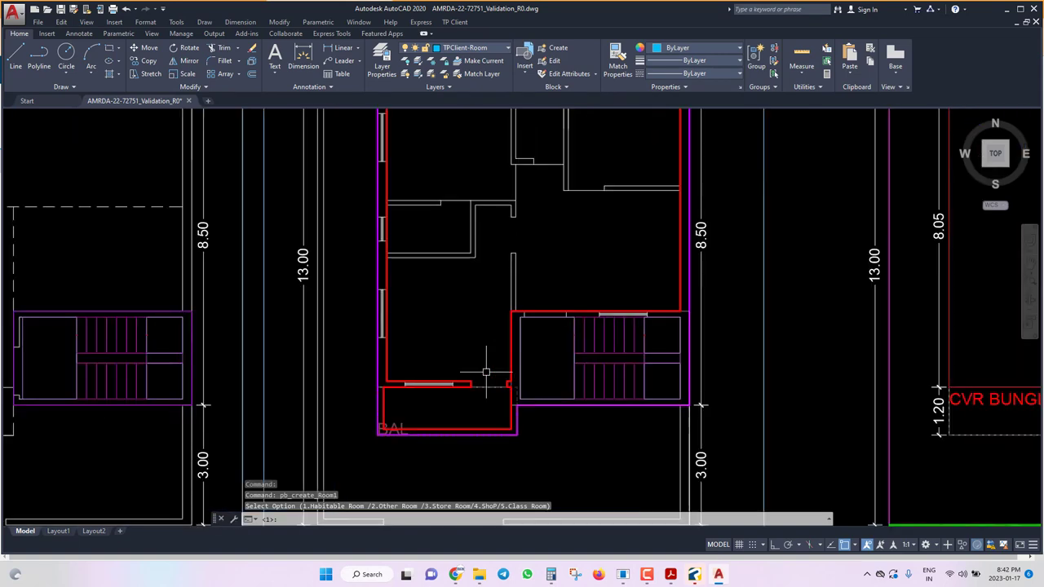
{"action": "type", "text": "1"}
{"action": "key", "text": "Return"}
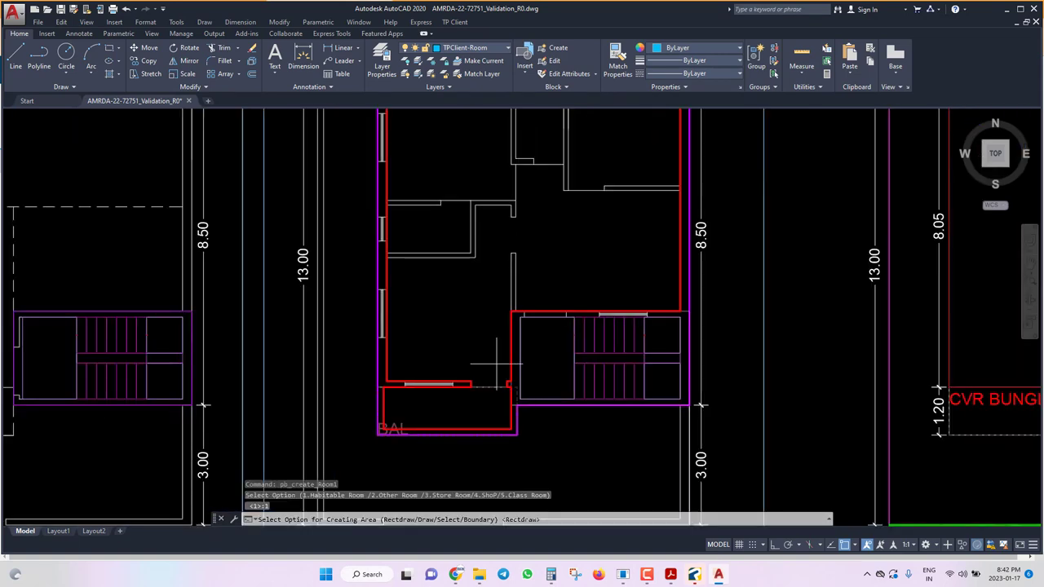
{"action": "key", "text": "Return"}
{"action": "scroll", "coordinate": [489, 342], "scroll_direction": "up", "scroll_amount": 4}
{"action": "right_click", "coordinate": [478, 331]}
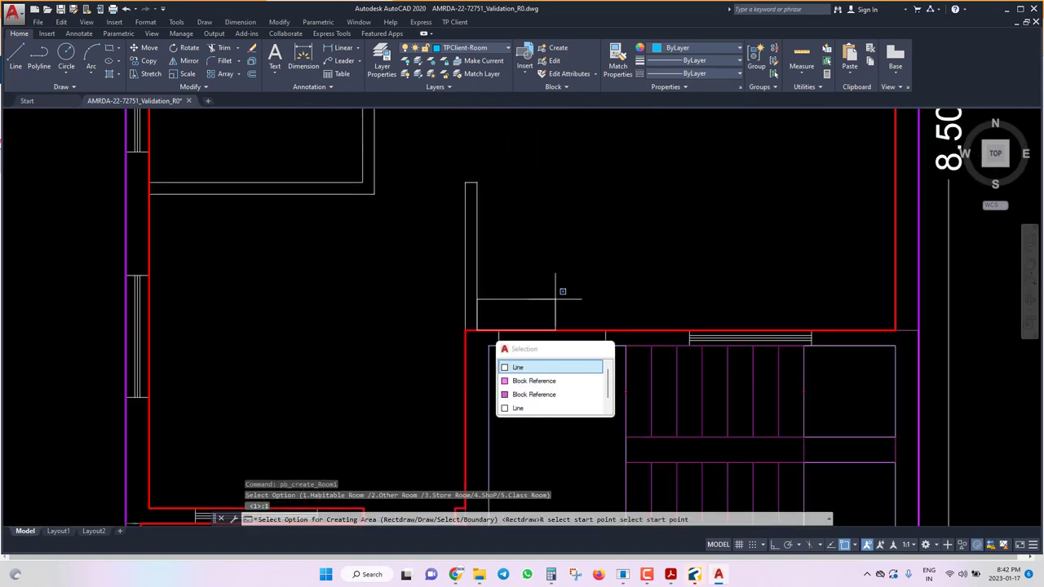
{"action": "scroll", "coordinate": [560, 291], "scroll_direction": "down", "scroll_amount": 5}
{"action": "scroll", "coordinate": [756, 194], "scroll_direction": "up", "scroll_amount": 5}
{"action": "left_click", "coordinate": [783, 168]}
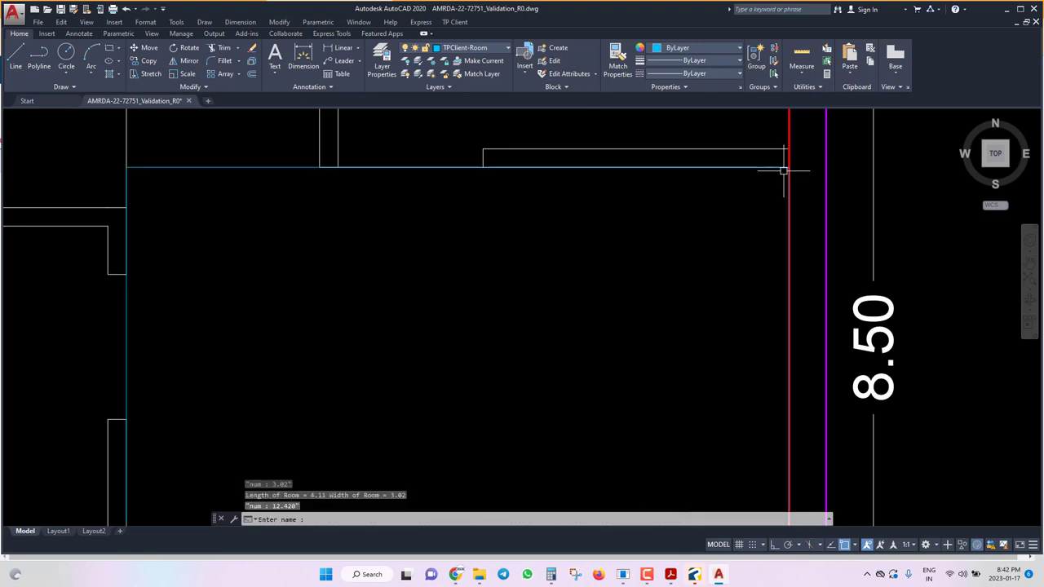
{"action": "type", "text": "LIVING ROO"}
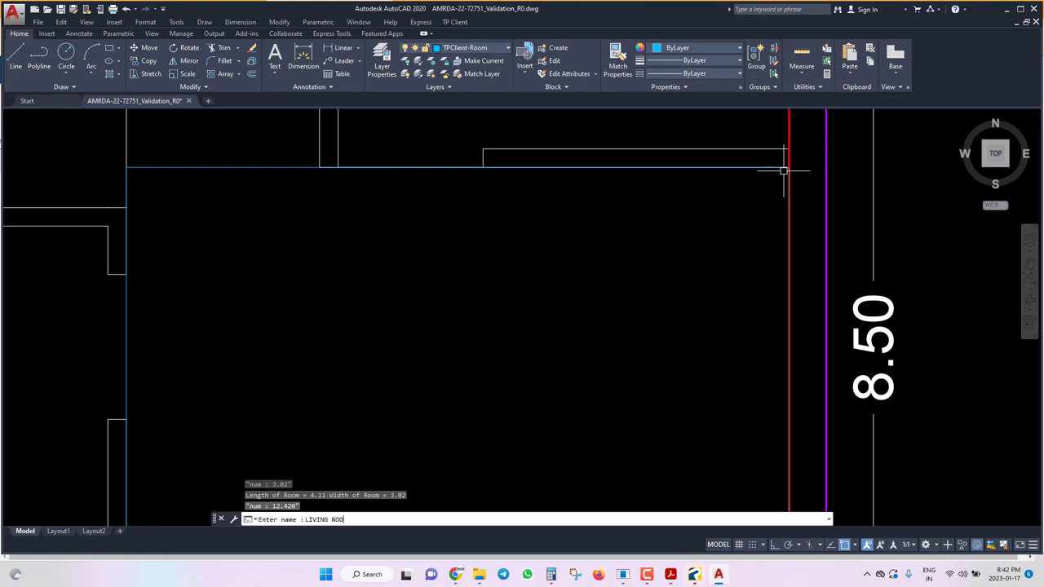
{"action": "type", "text": "M"}
{"action": "key", "text": "Return"}
{"action": "scroll", "coordinate": [769, 296], "scroll_direction": "down", "scroll_amount": 3}
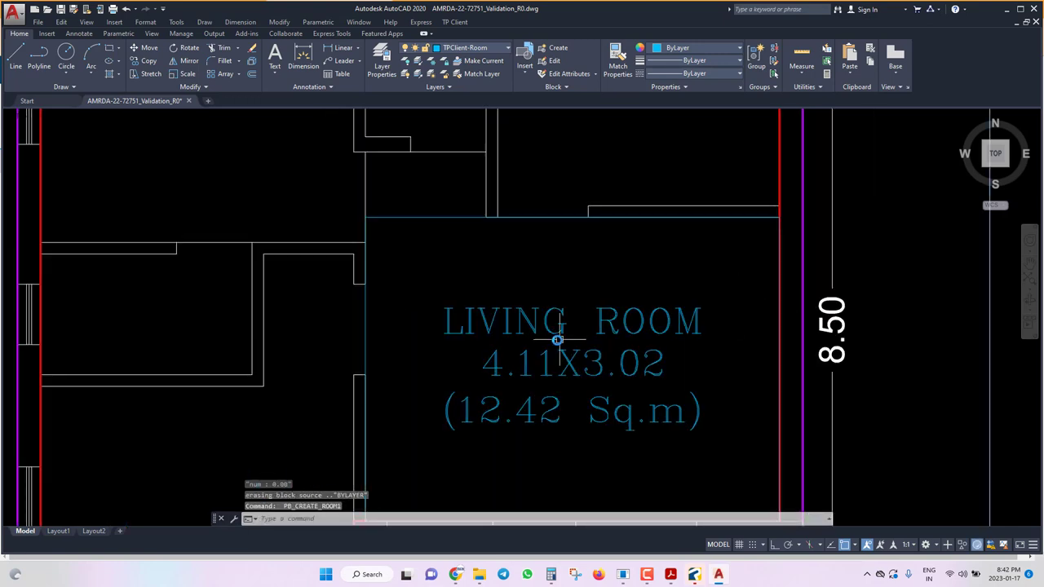
Mark the front bedroom as a habitable rectangle labelled BEDROOM 2.80X2.78 (7.79 Sq.m).
{"action": "key", "text": "Return"}
{"action": "scroll", "coordinate": [578, 424], "scroll_direction": "down", "scroll_amount": 2}
{"action": "scroll", "coordinate": [610, 256], "scroll_direction": "up", "scroll_amount": 2}
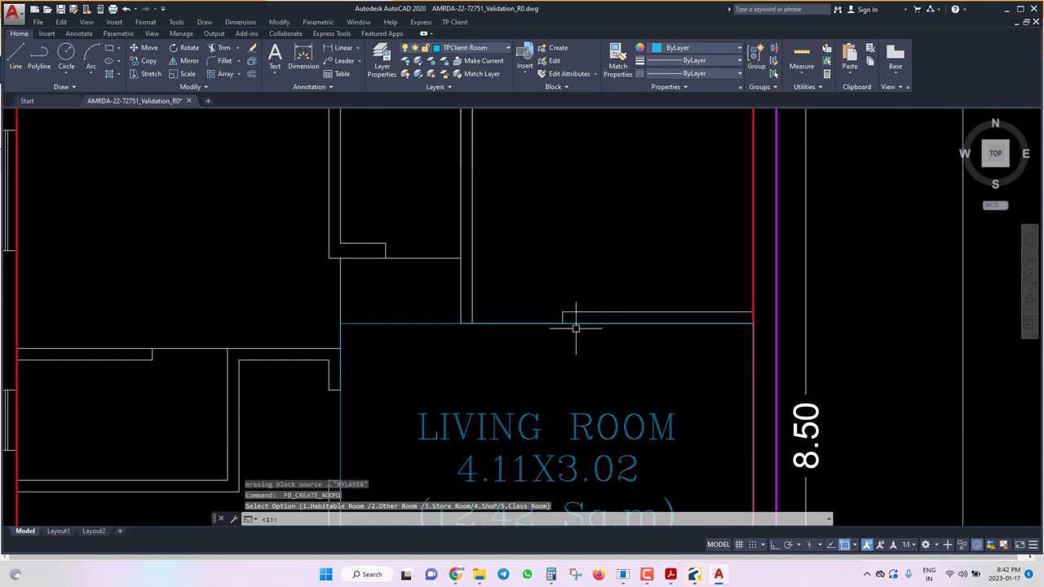
{"action": "type", "text": "1"}
{"action": "key", "text": "Return"}
{"action": "type", "text": "Rectdraw/Draw/Select/Boundary)"}
{"action": "key", "text": "Return"}
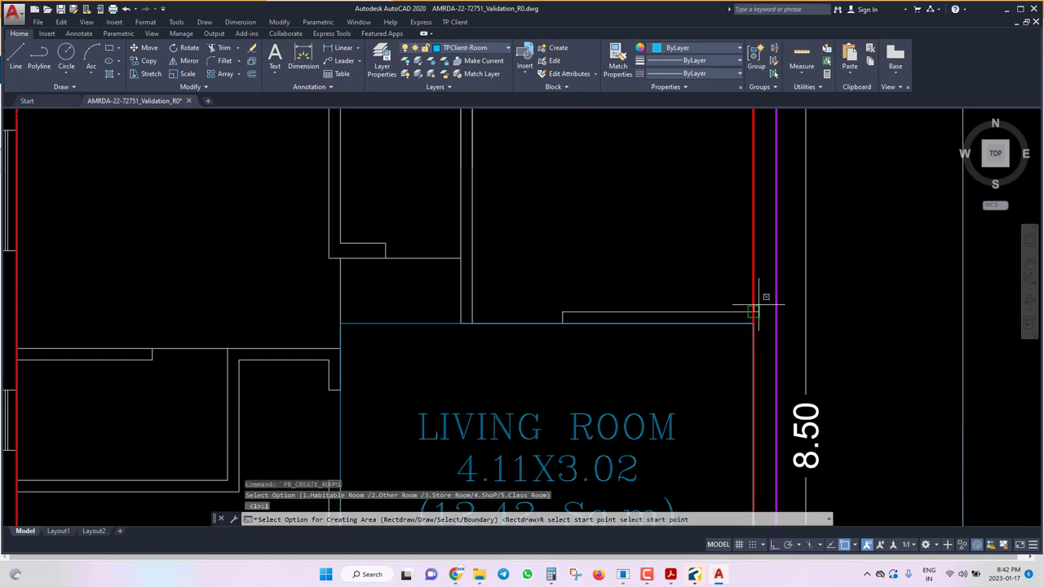
{"action": "scroll", "coordinate": [758, 298], "scroll_direction": "down", "scroll_amount": 3}
{"action": "scroll", "coordinate": [552, 216], "scroll_direction": "up", "scroll_amount": 4}
{"action": "left_click", "coordinate": [553, 222]}
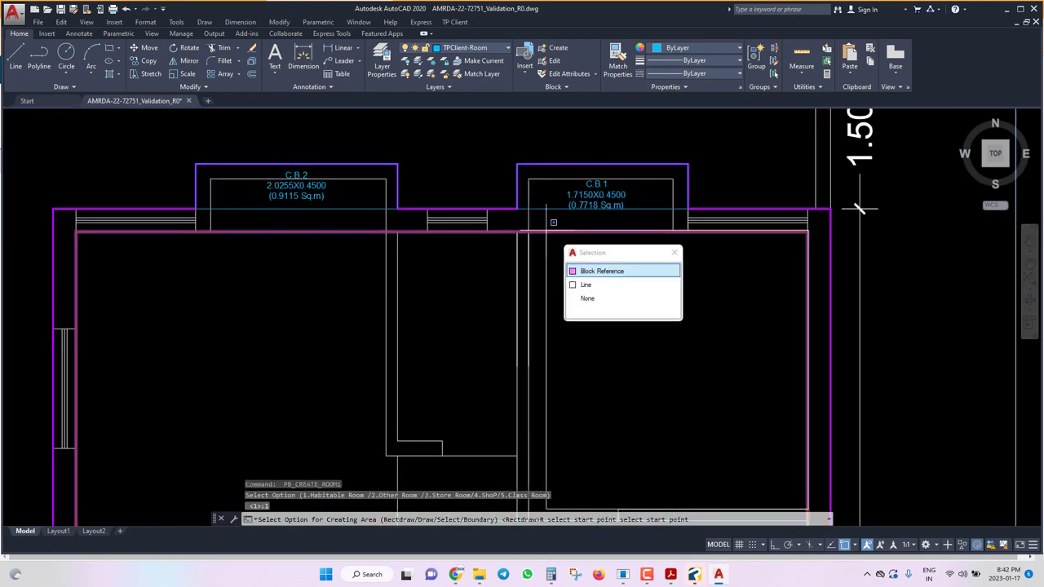
{"action": "left_click", "coordinate": [588, 298]}
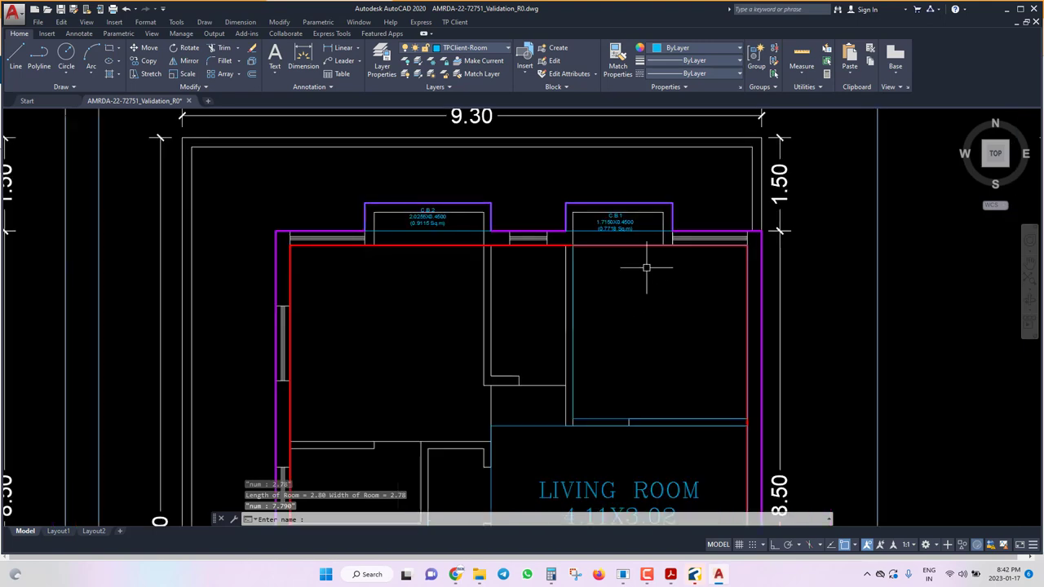
{"action": "type", "text": "BEDROO"}
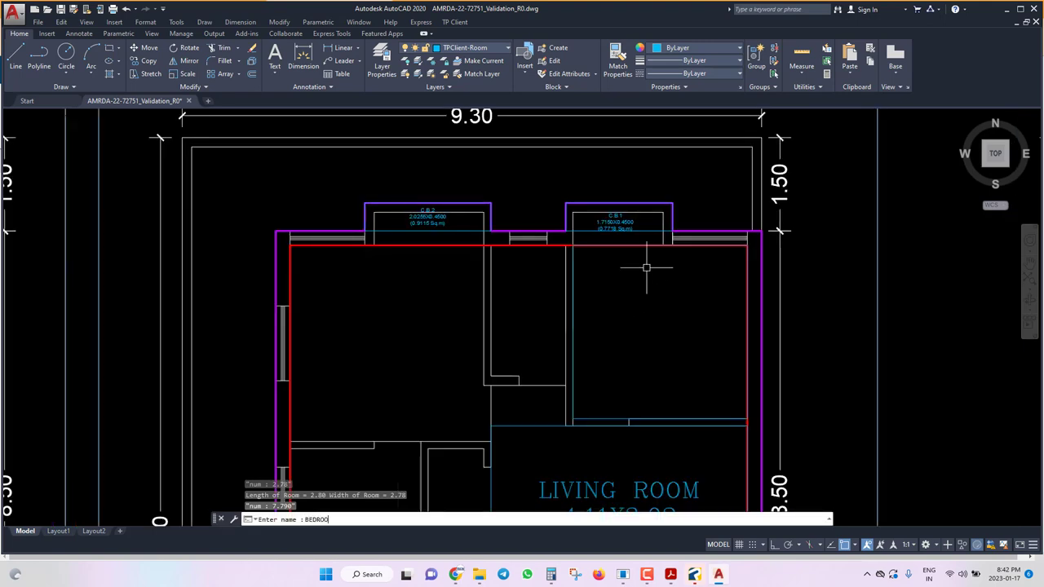
{"action": "type", "text": "M"}
{"action": "key", "text": "Return"}
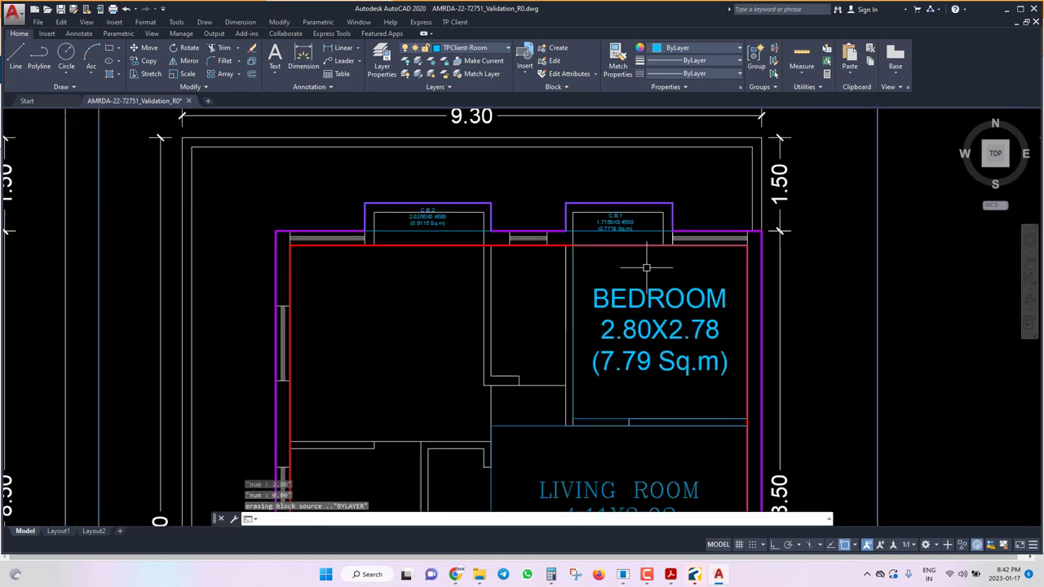
{"action": "key", "text": "Return"}
Create a type 1 habitable room by picking the left front room's corners.
{"action": "scroll", "coordinate": [505, 320], "scroll_direction": "up", "scroll_amount": 4}
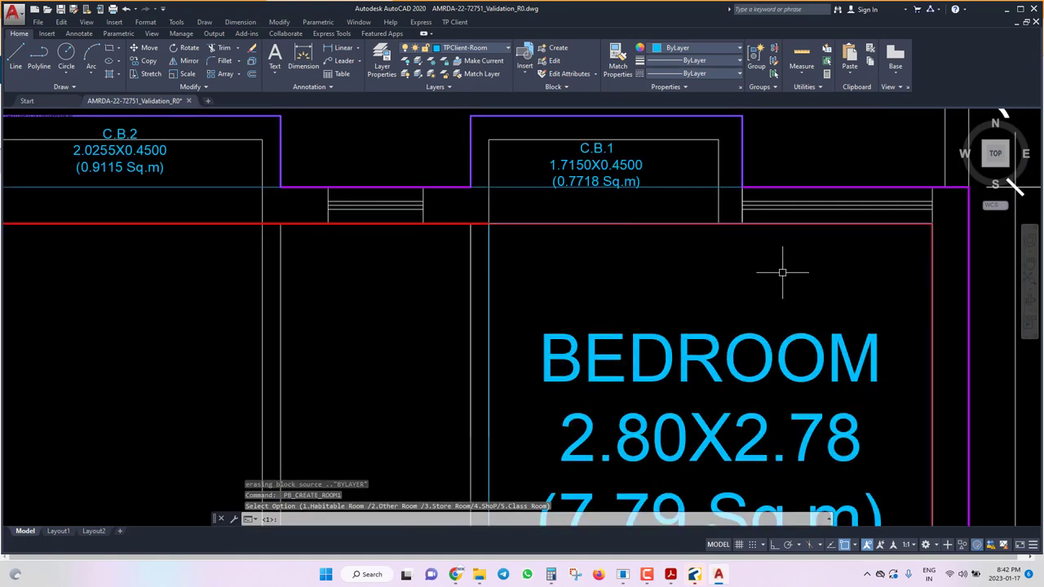
{"action": "scroll", "coordinate": [734, 275], "scroll_direction": "down", "scroll_amount": 5}
{"action": "type", "text": "1"}
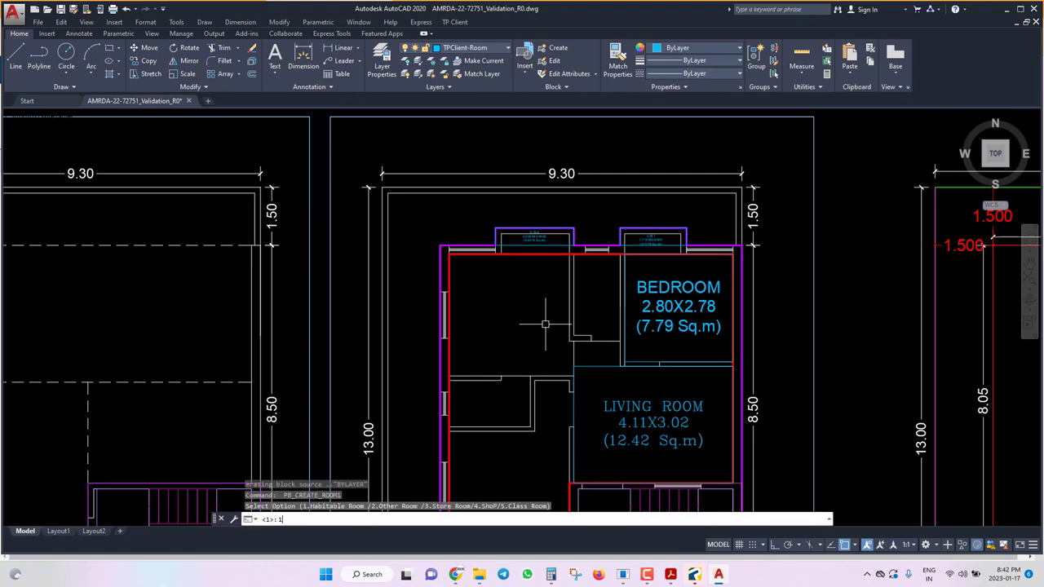
{"action": "key", "text": "Return"}
{"action": "scroll", "coordinate": [488, 352], "scroll_direction": "up", "scroll_amount": 5}
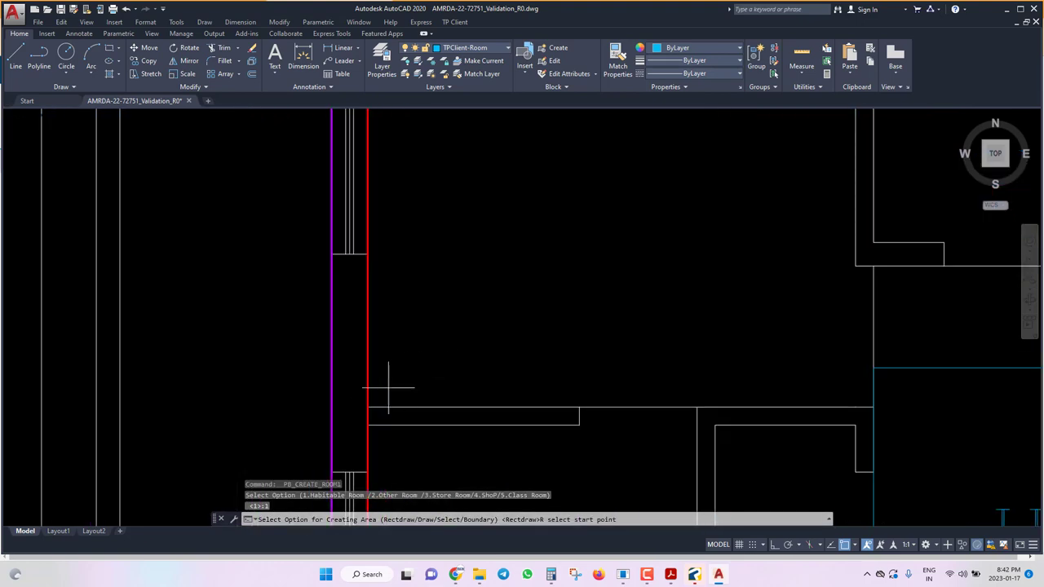
{"action": "scroll", "coordinate": [374, 403], "scroll_direction": "down", "scroll_amount": 4}
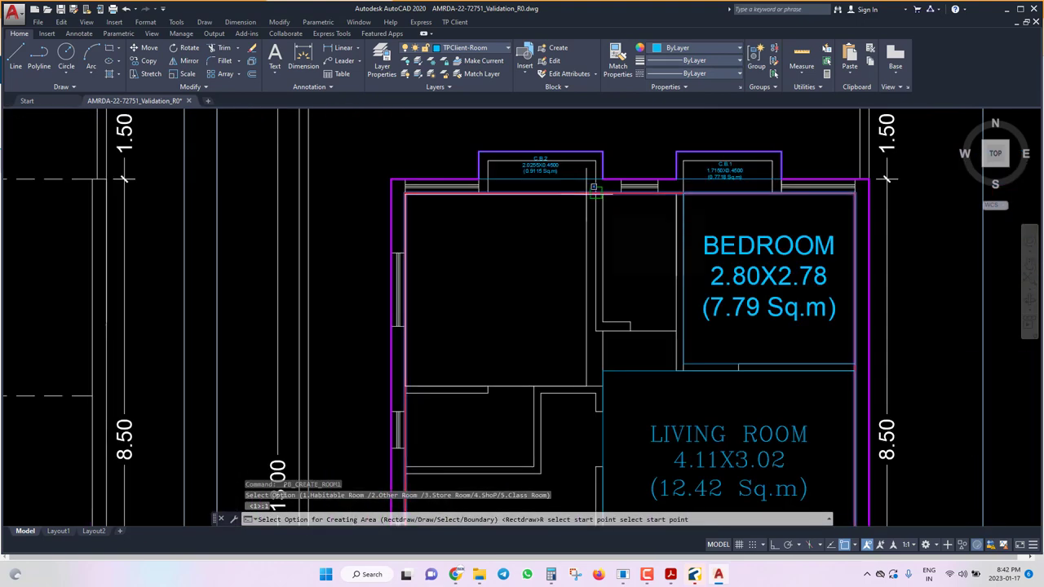
{"action": "left_click", "coordinate": [586, 197]}
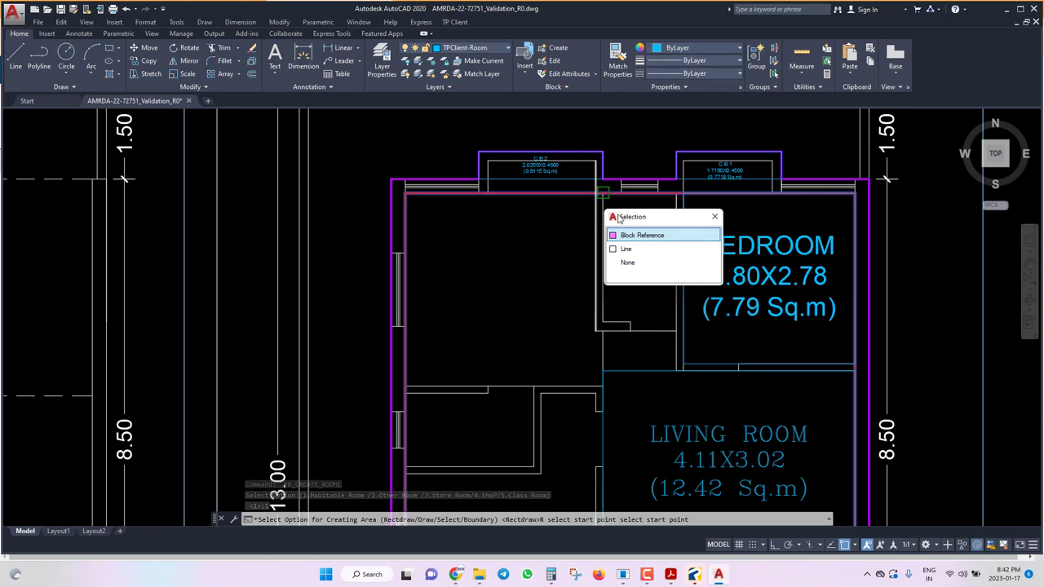
{"action": "left_click", "coordinate": [639, 236]}
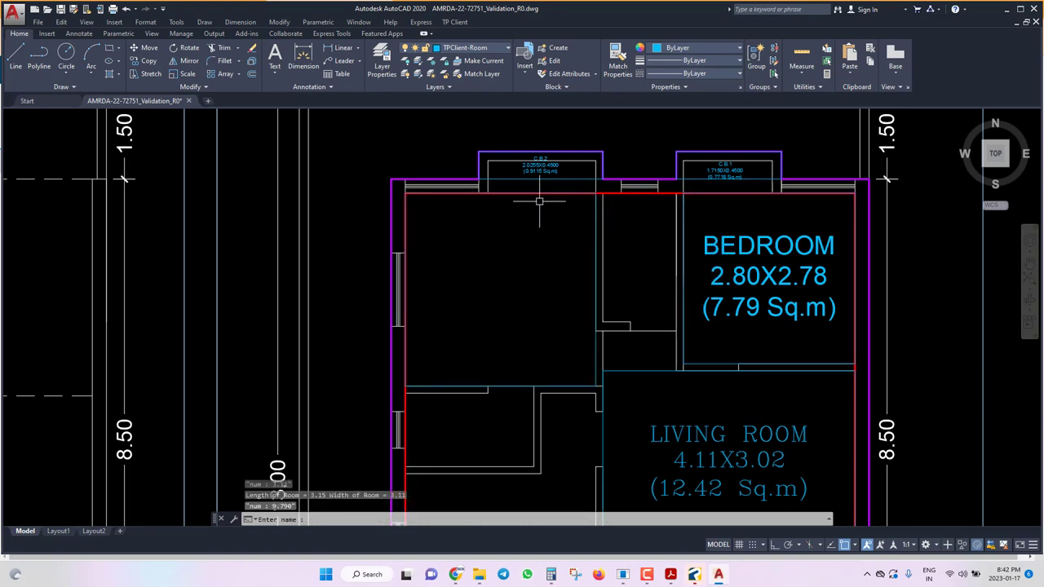
Name the room M.BEDROOM so it is labelled 3.11X3.15 (9.79 Sq.m).
{"action": "scroll", "coordinate": [514, 192], "scroll_direction": "up", "scroll_amount": 3}
{"action": "scroll", "coordinate": [596, 177], "scroll_direction": "down", "scroll_amount": 3}
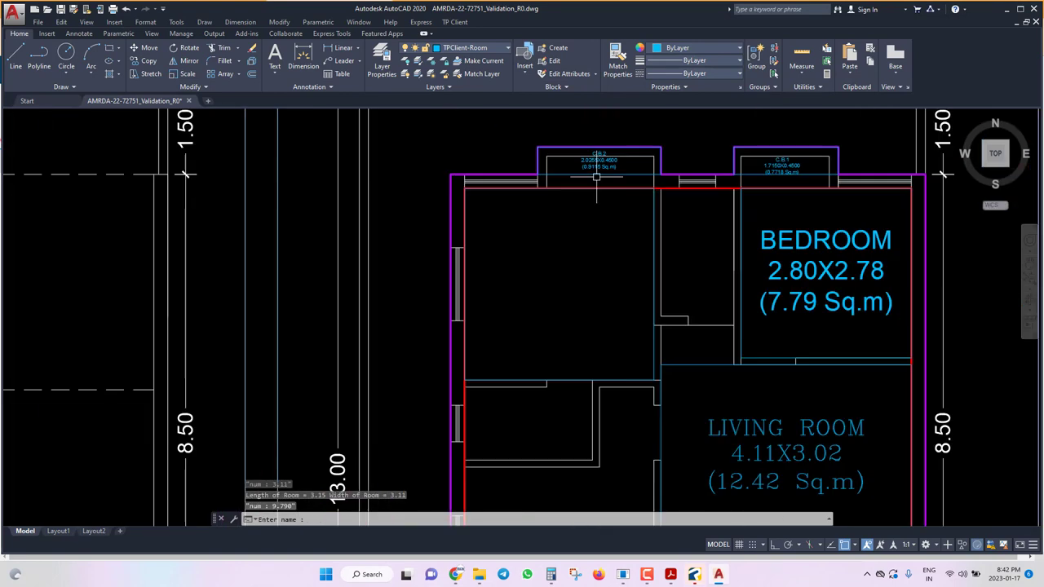
{"action": "type", "text": "BEDROOM"}
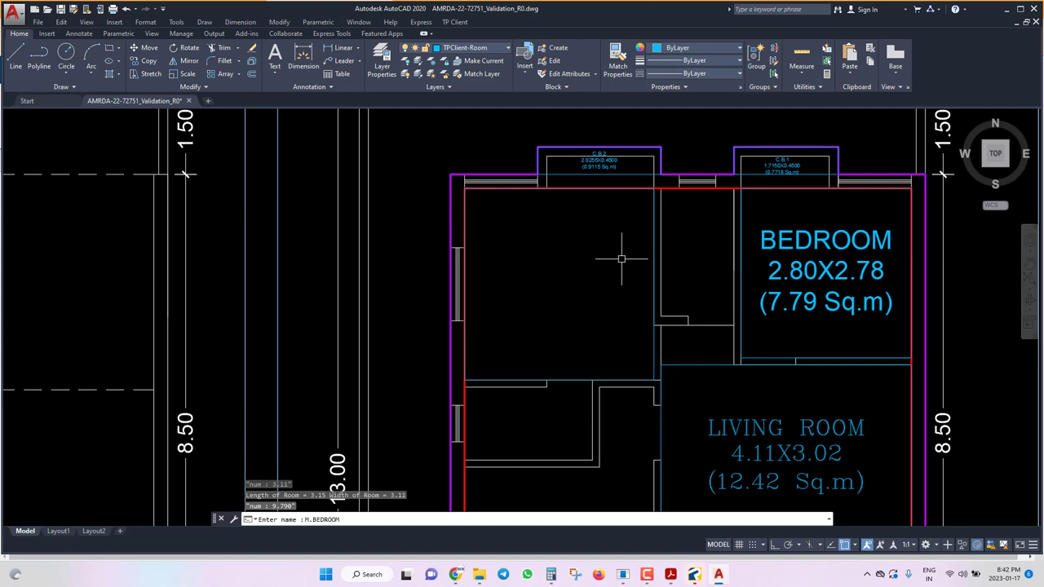
{"action": "key", "text": "Return"}
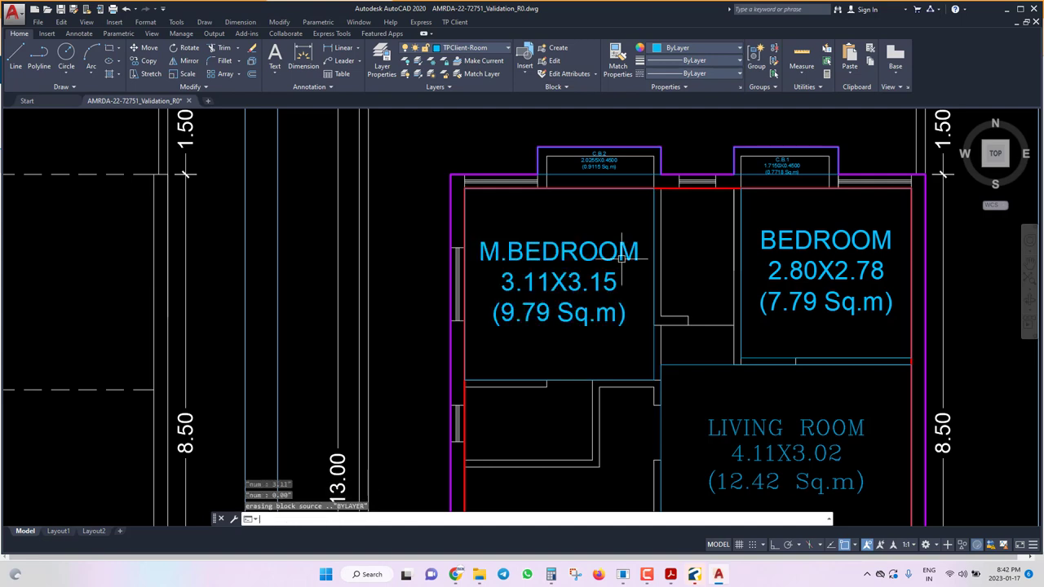
{"action": "left_click", "coordinate": [681, 188]}
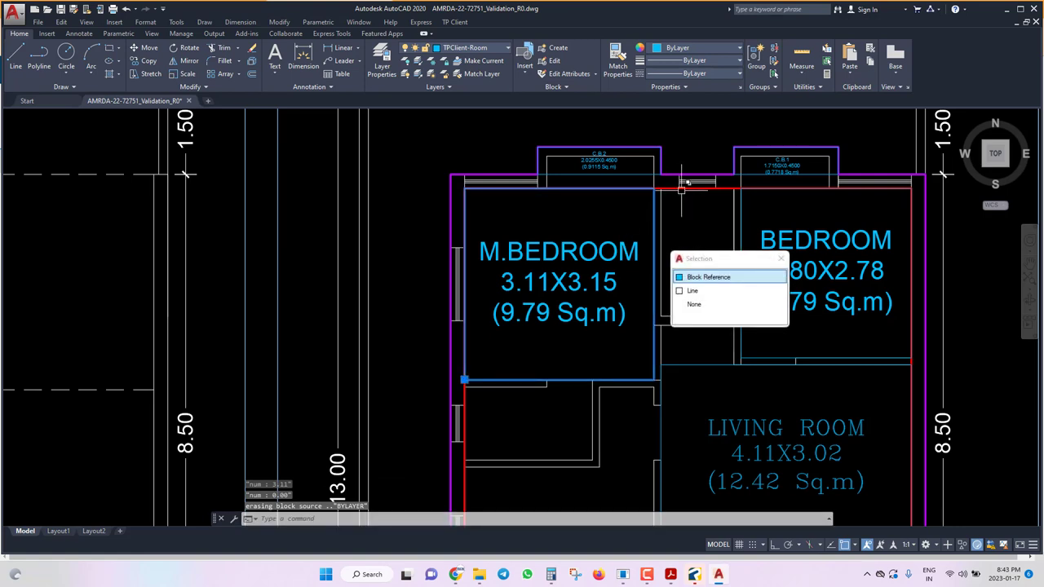
{"action": "key", "text": "Escape"}
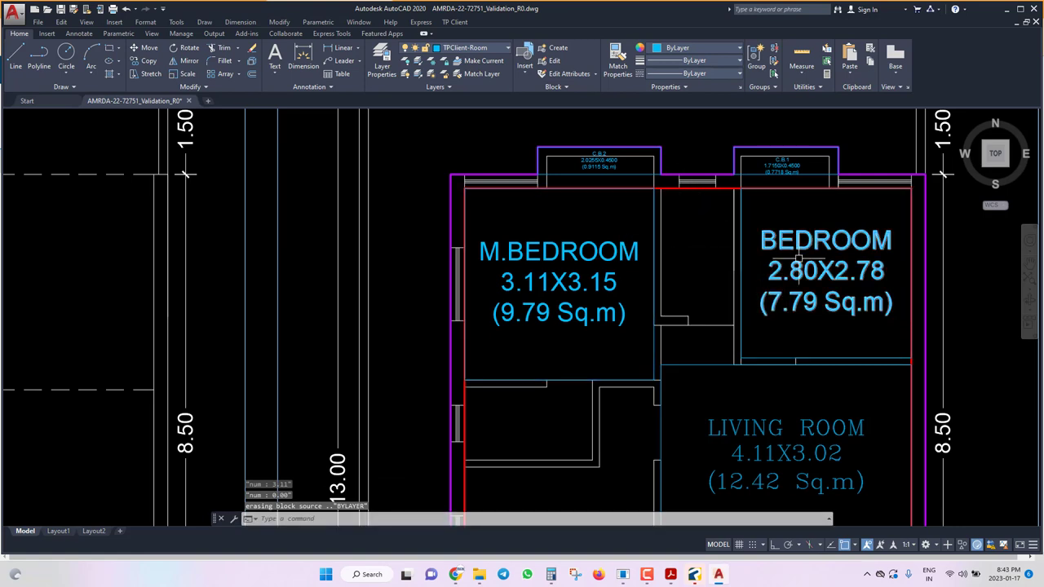
Clear the selection and save the drawing.
{"action": "left_click", "coordinate": [742, 224]}
{"action": "key", "text": "Escape"}
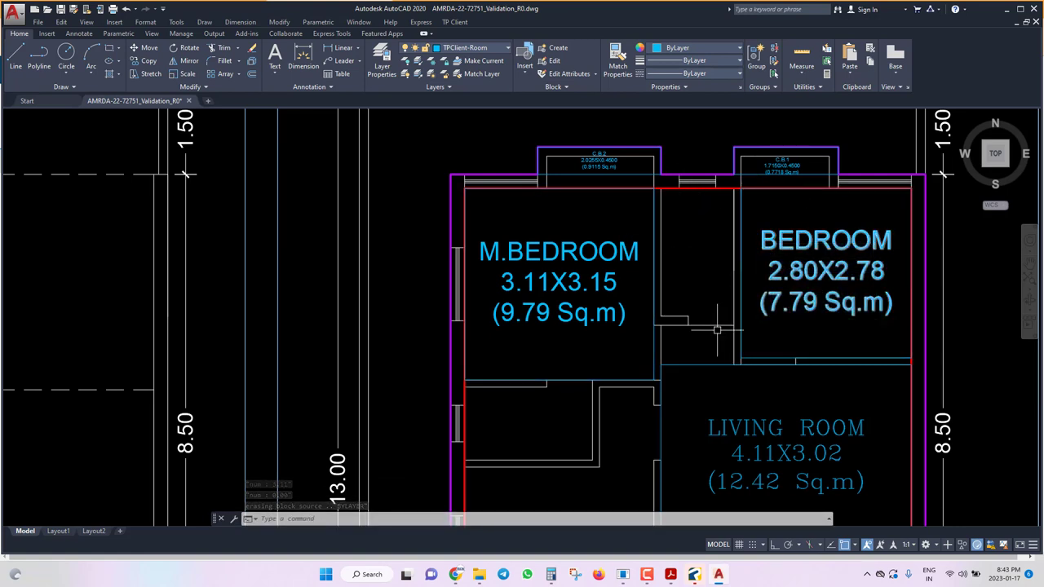
{"action": "key", "text": "ctrl+s"}
Mark the kitchen as a rectangle, labelled KITCHEN 3.11X3.09 (9.61 Sq.m).
{"action": "left_click", "coordinate": [463, 23]}
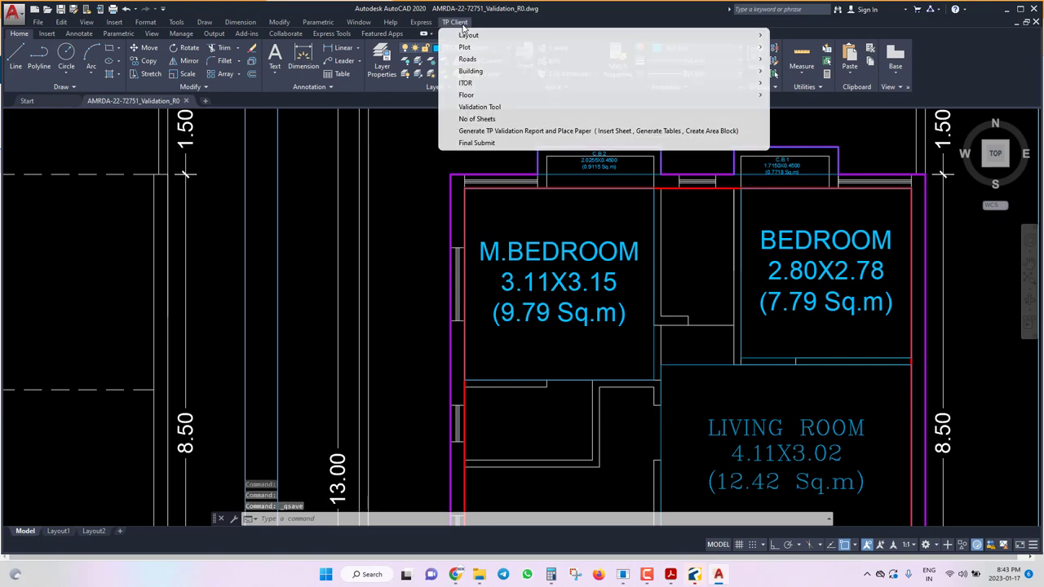
{"action": "mouse_move", "coordinate": [571, 95]}
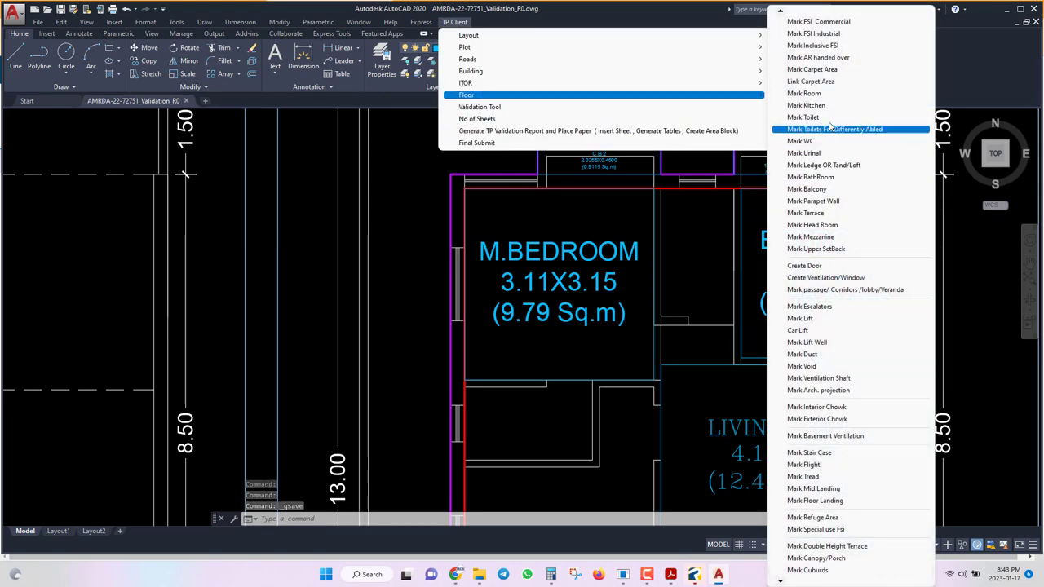
{"action": "left_click", "coordinate": [811, 105]}
{"action": "scroll", "coordinate": [602, 262], "scroll_direction": "down", "scroll_amount": 5}
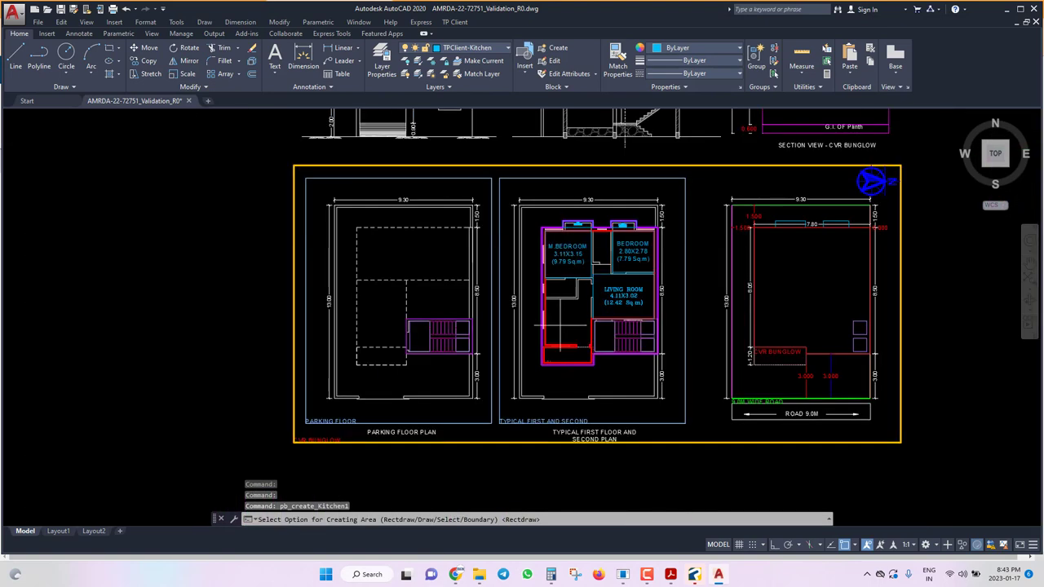
{"action": "scroll", "coordinate": [563, 342], "scroll_direction": "up", "scroll_amount": 8}
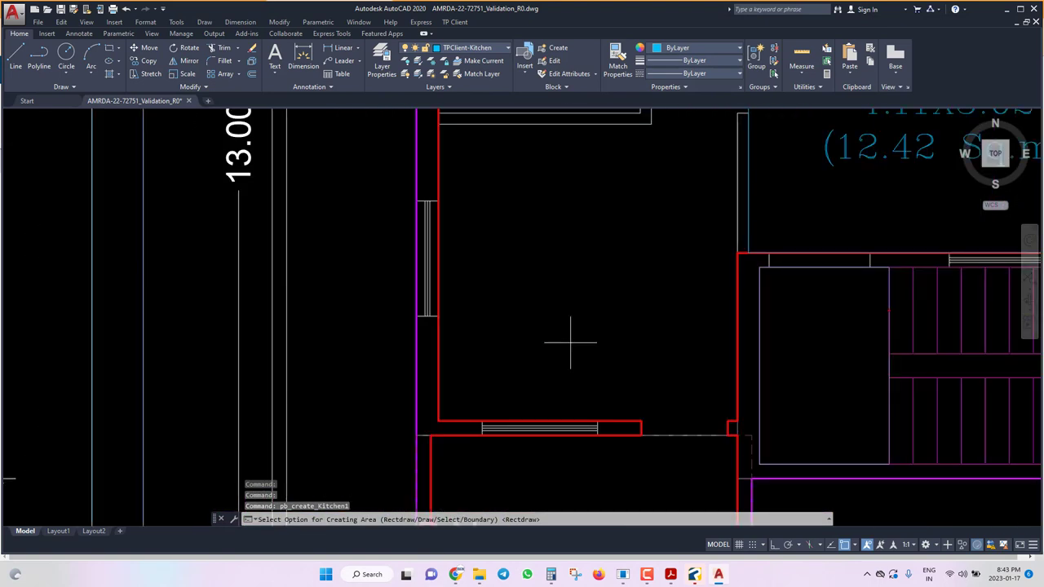
{"action": "type", "text": "R"}
{"action": "key", "text": "Return"}
{"action": "left_click", "coordinate": [438, 124]}
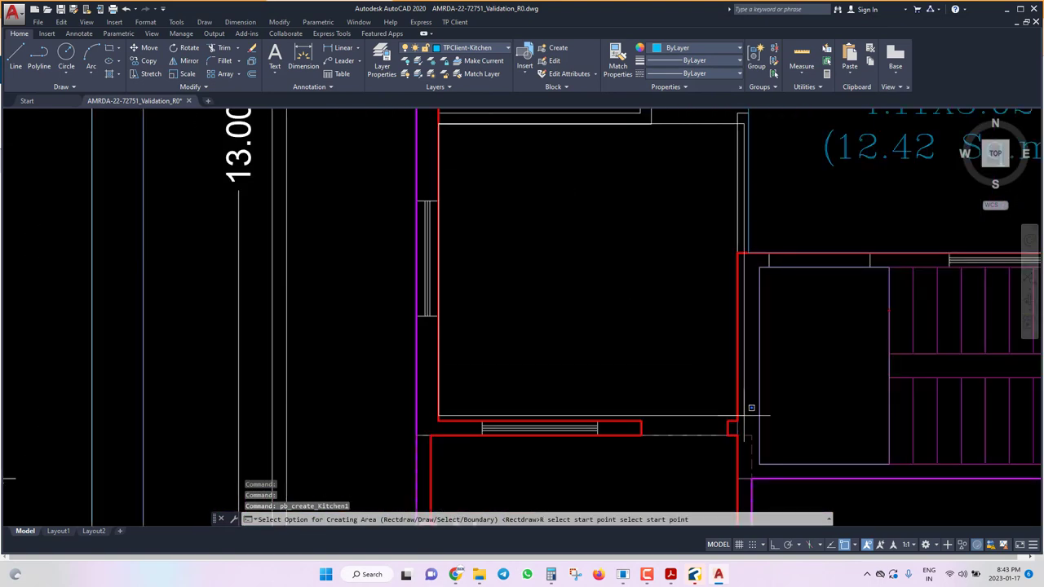
{"action": "left_click", "coordinate": [739, 418]}
{"action": "right_click", "coordinate": [757, 430]}
{"action": "left_click", "coordinate": [778, 434]}
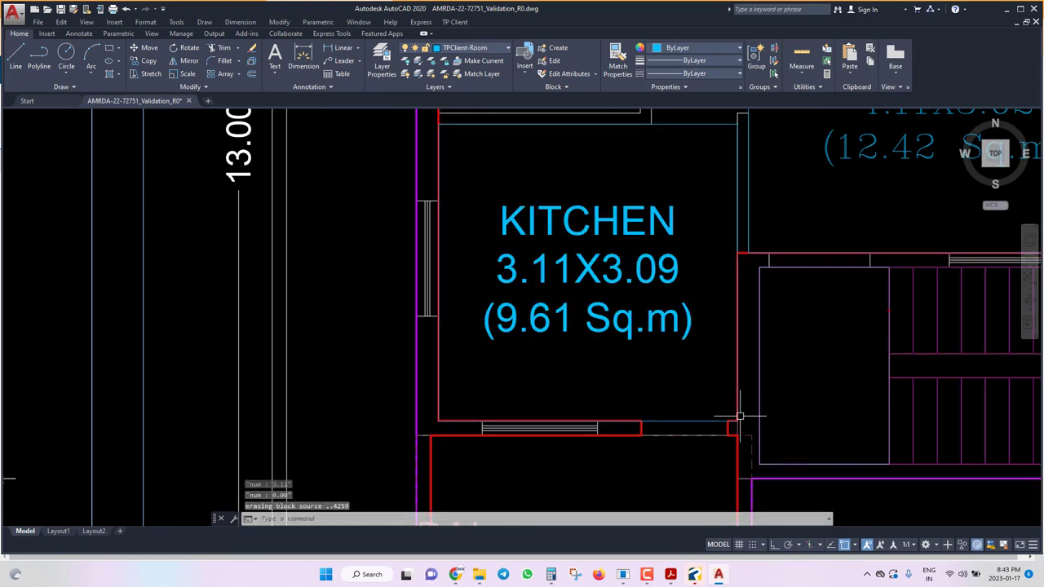
{"action": "scroll", "coordinate": [738, 416], "scroll_direction": "down", "scroll_amount": 4}
Mark the first toilet, labelled TOILET 2.10X1.20 (2.52 Sq.m).
{"action": "left_click", "coordinate": [454, 22]}
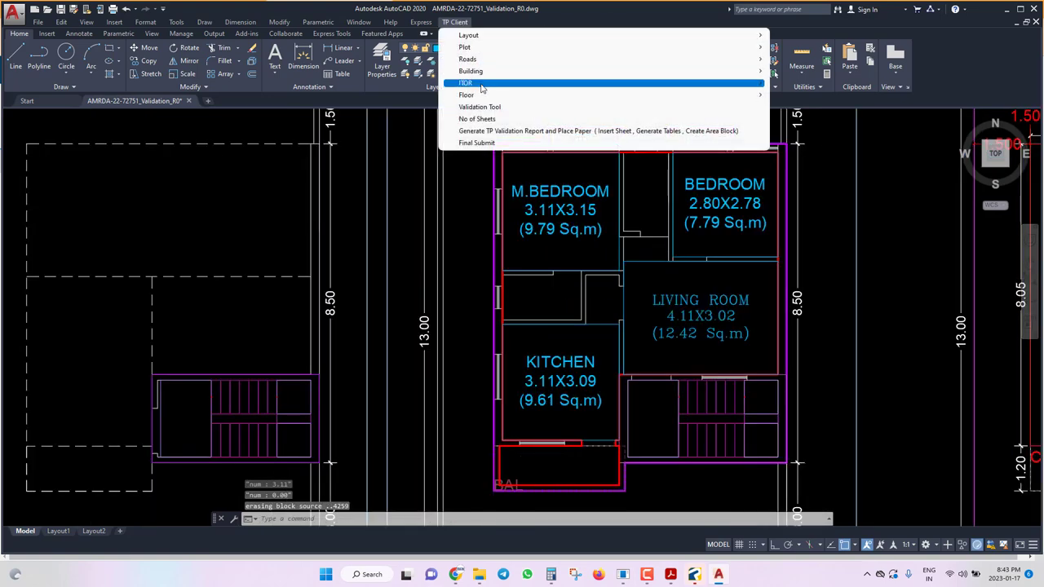
{"action": "mouse_move", "coordinate": [479, 99]}
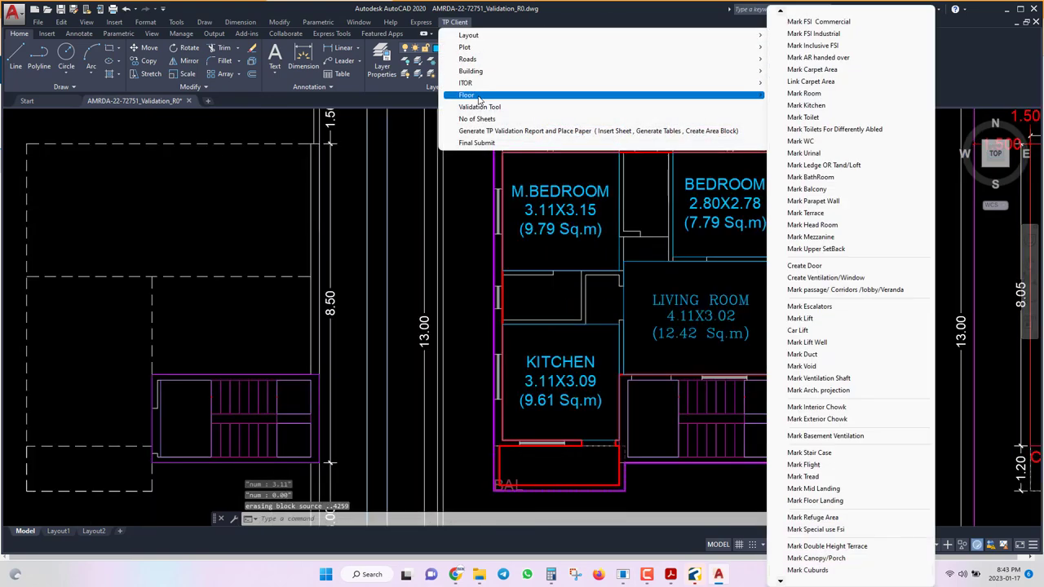
{"action": "left_click", "coordinate": [851, 121]}
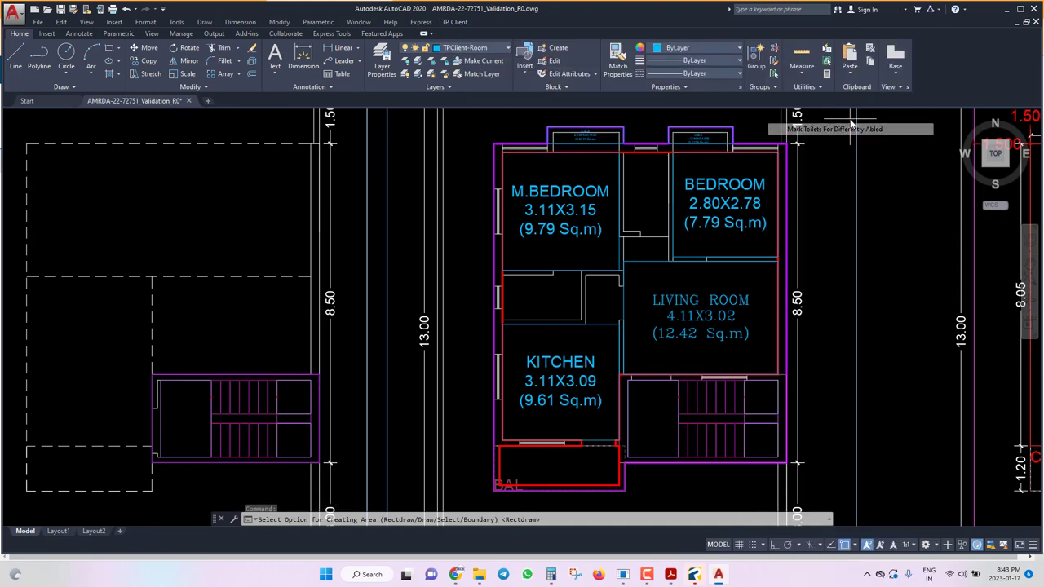
{"action": "scroll", "coordinate": [554, 334], "scroll_direction": "up", "scroll_amount": 5}
{"action": "left_click", "coordinate": [588, 325]}
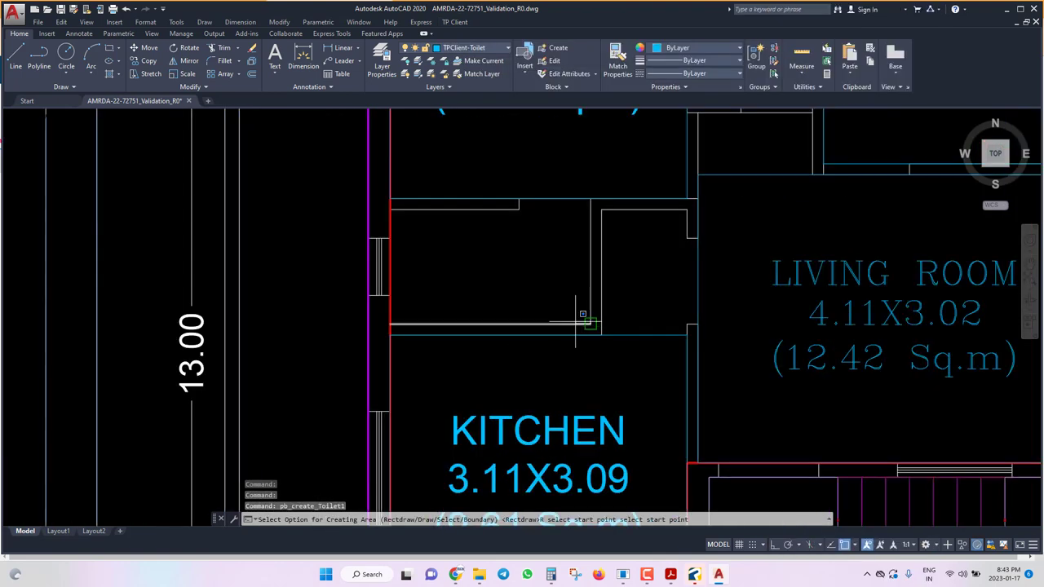
{"action": "left_click", "coordinate": [391, 200]}
{"action": "scroll", "coordinate": [516, 366], "scroll_direction": "down", "scroll_amount": 2}
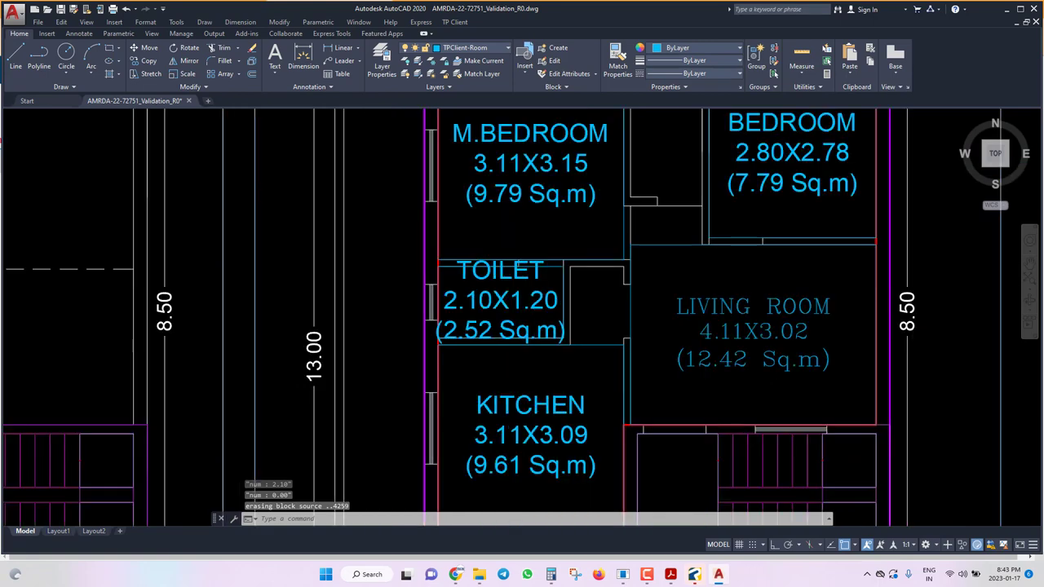
Mark the second toilet, labelled TOILET 1.19X2.10 (2.51 Sq.m).
{"action": "key", "text": "Return"}
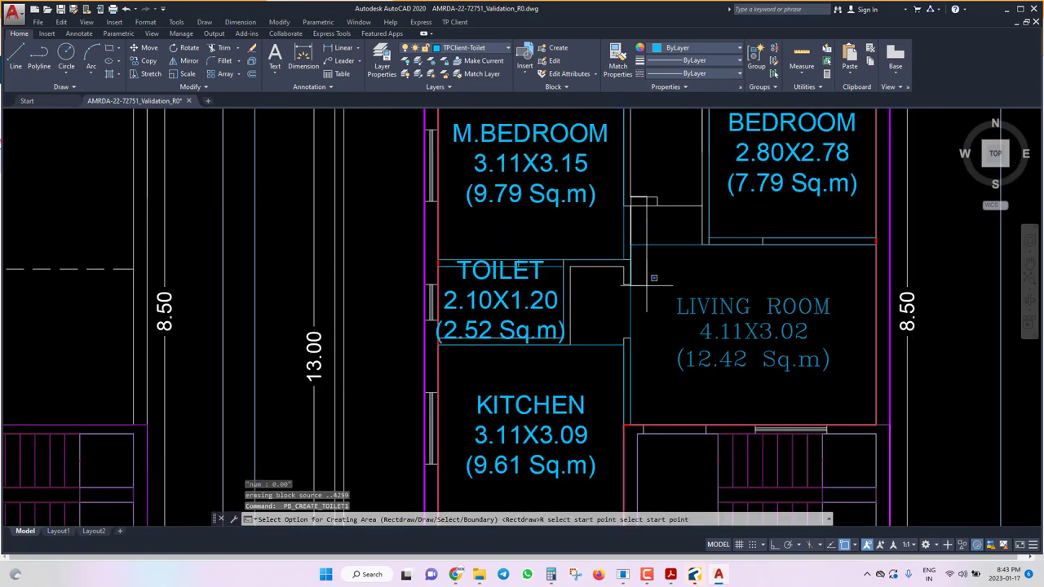
{"action": "scroll", "coordinate": [636, 192], "scroll_direction": "down", "scroll_amount": 4}
{"action": "scroll", "coordinate": [673, 195], "scroll_direction": "up", "scroll_amount": 6}
{"action": "left_click", "coordinate": [673, 195]}
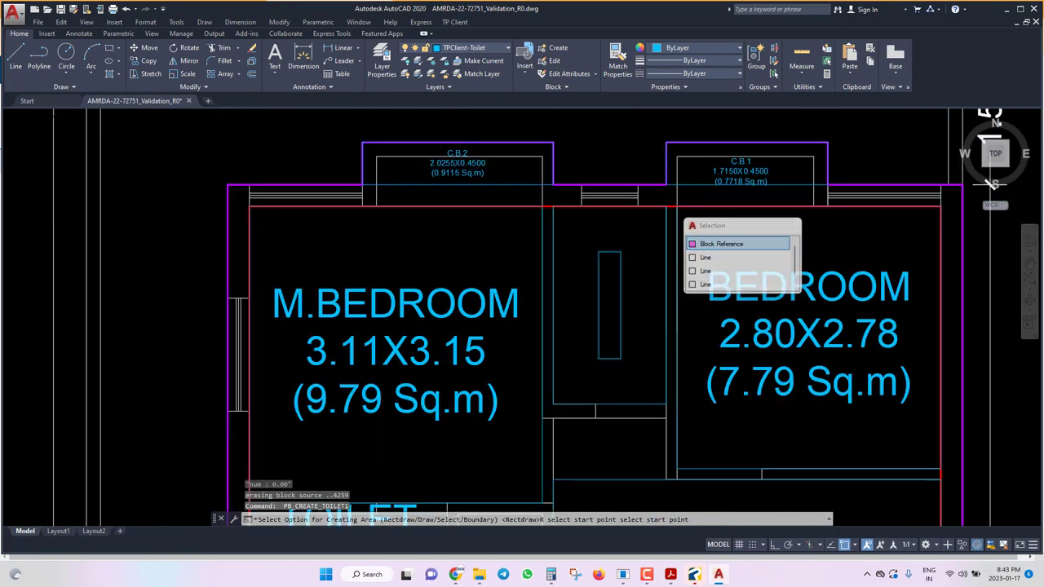
{"action": "left_click", "coordinate": [721, 244]}
{"action": "scroll", "coordinate": [608, 276], "scroll_direction": "down", "scroll_amount": 2}
{"action": "right_click", "coordinate": [608, 276]}
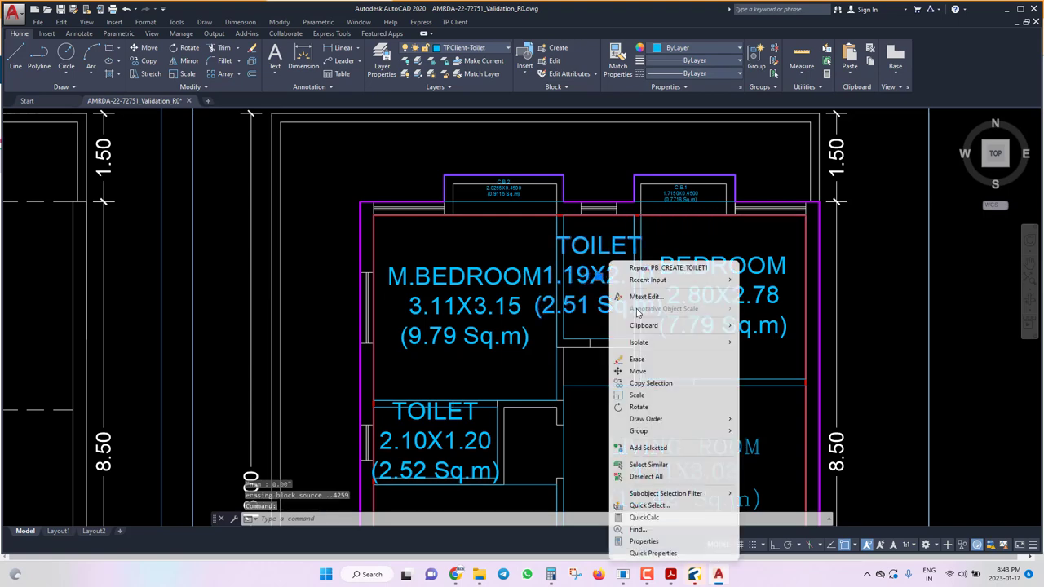
Select all six room labels with Select Similar.
{"action": "left_click", "coordinate": [669, 464]}
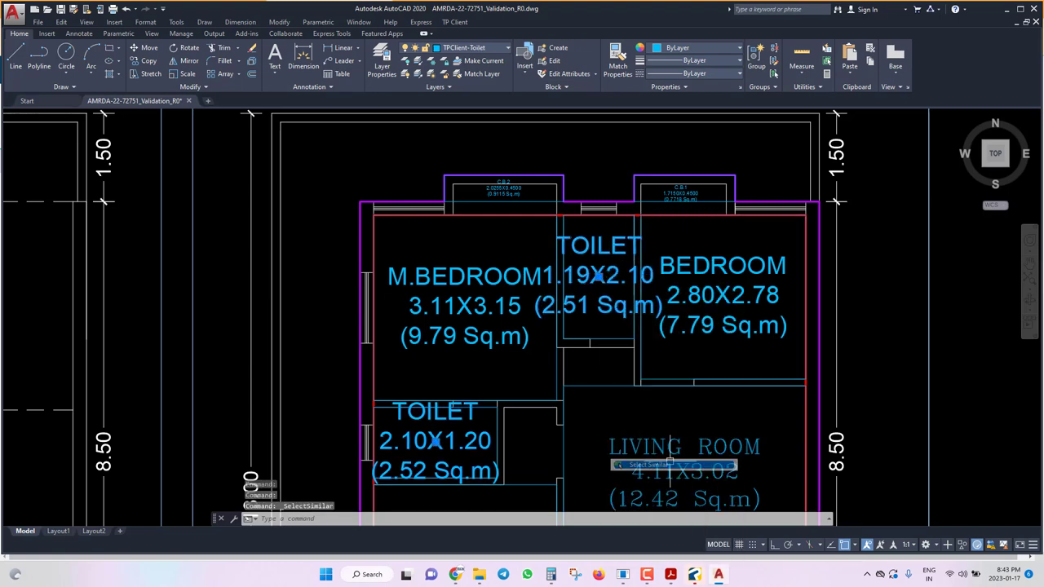
{"action": "left_click", "coordinate": [695, 314]}
{"action": "right_click", "coordinate": [696, 302]}
{"action": "left_click", "coordinate": [736, 213]}
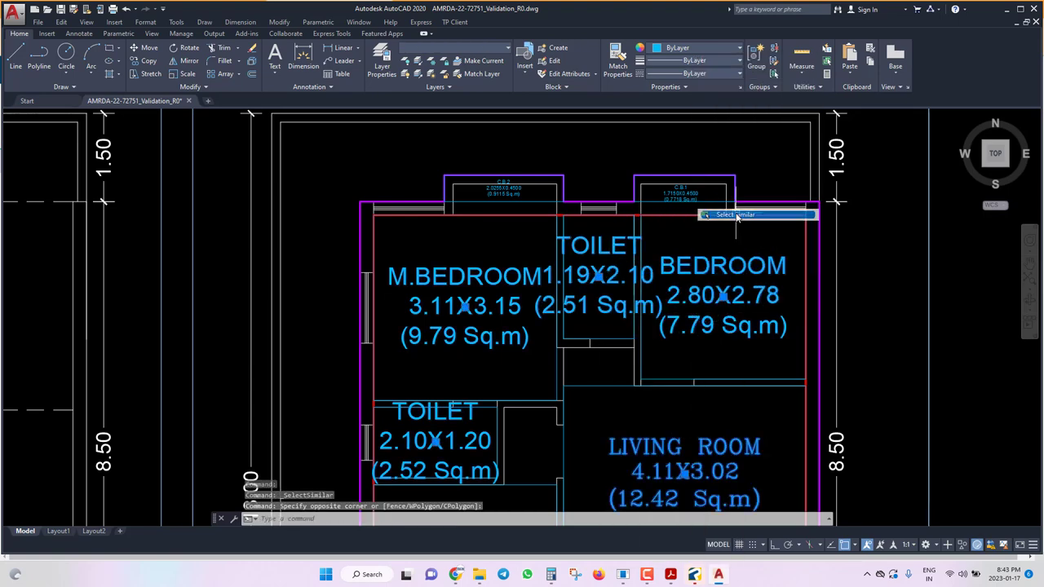
{"action": "scroll", "coordinate": [587, 246], "scroll_direction": "down", "scroll_amount": 2}
{"action": "key", "text": "Escape"}
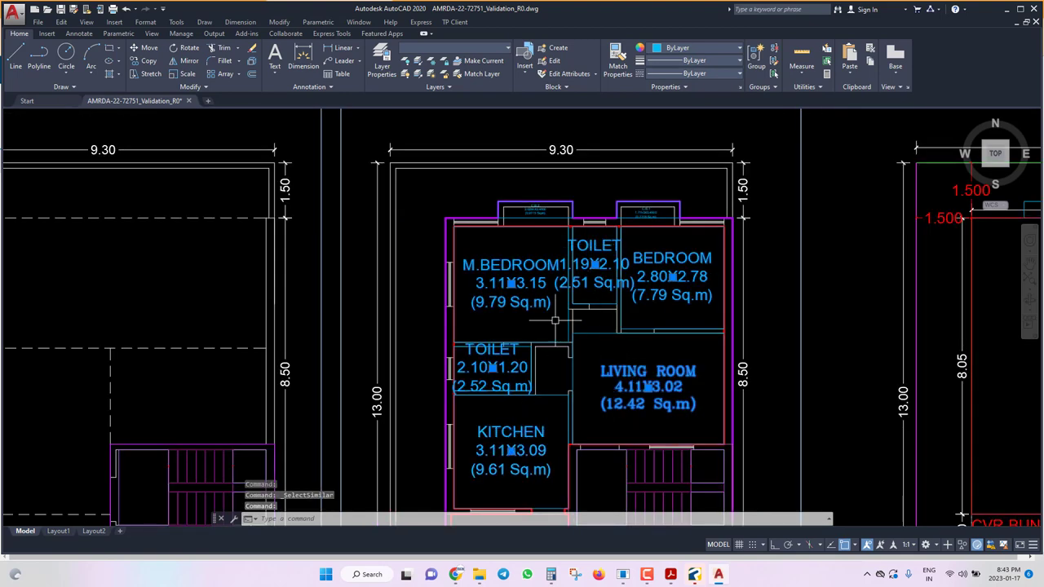
Set the selected labels' text height to 0.15 in Properties and save the drawing.
{"action": "type", "text": "ch"}
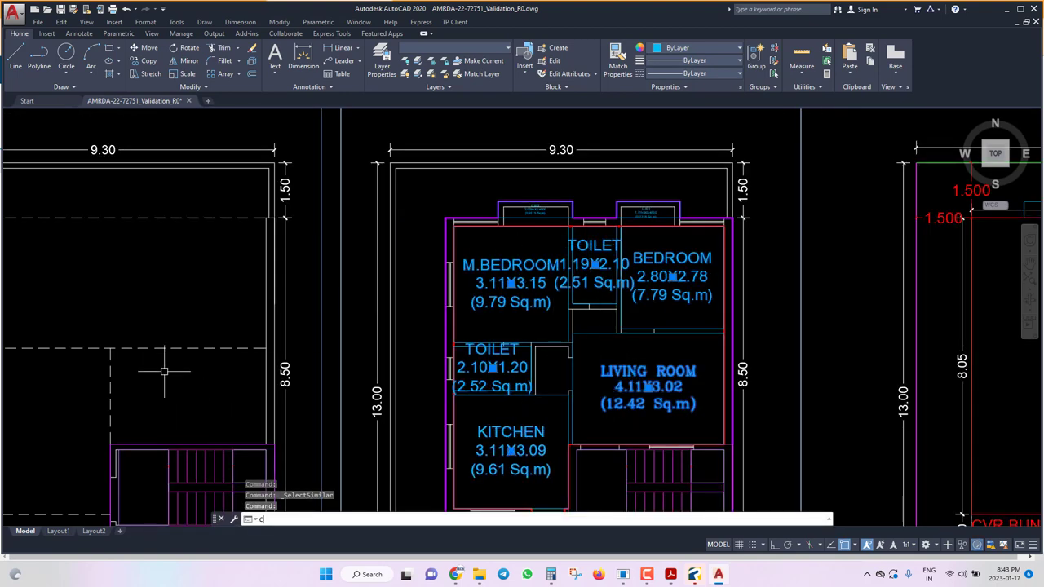
{"action": "key", "text": "Return"}
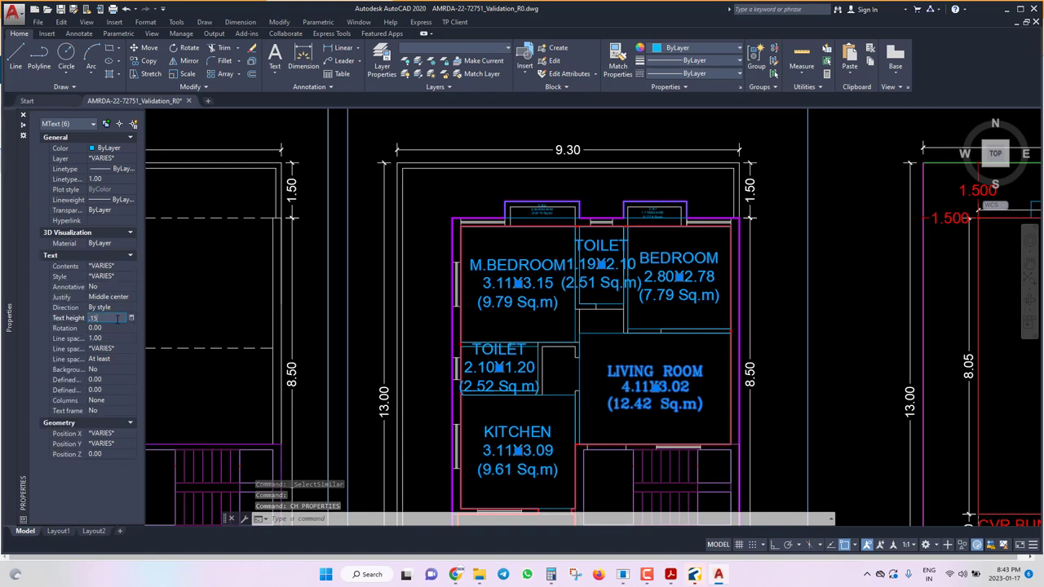
{"action": "key", "text": "Return"}
{"action": "key", "text": "Escape"}
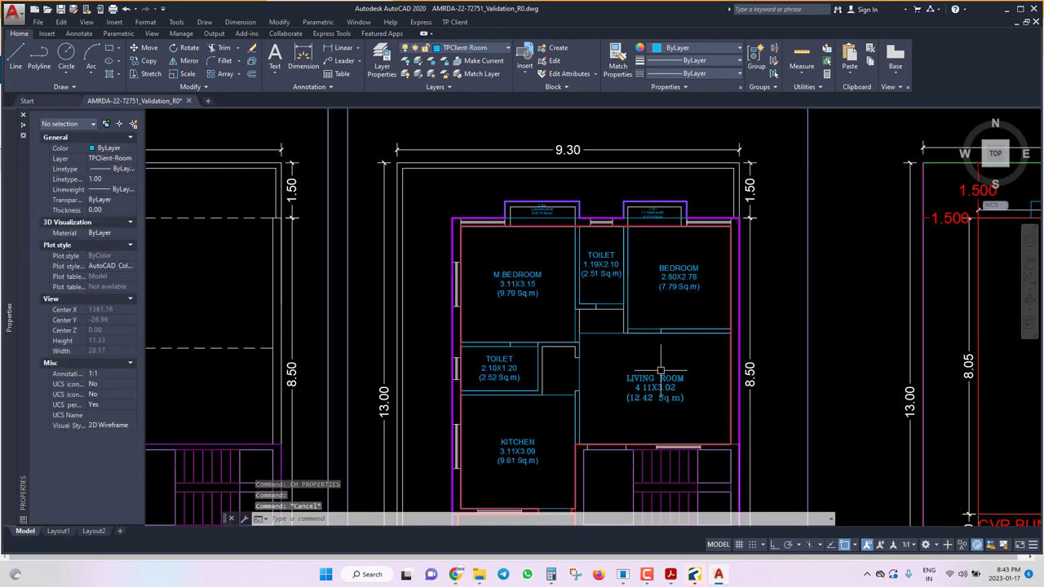
{"action": "key", "text": "ctrl+1"}
{"action": "key", "text": "ctrl+s"}
{"action": "scroll", "coordinate": [580, 236], "scroll_direction": "down", "scroll_amount": 4}
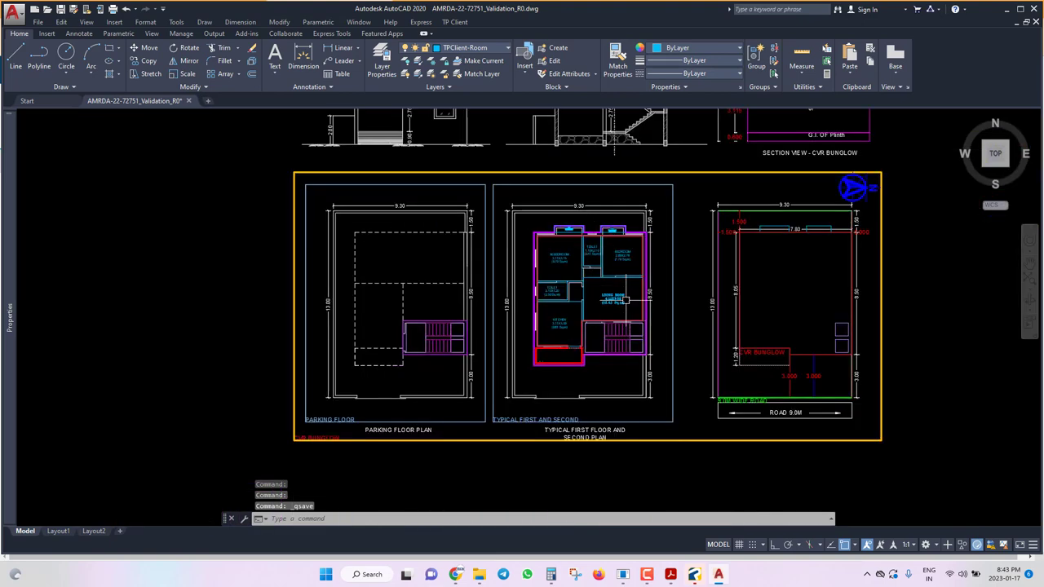
Mark the first lobby as a type 3 covered passage taken in FSI, drawn as a rectangle.
{"action": "scroll", "coordinate": [626, 300], "scroll_direction": "up", "scroll_amount": 3}
{"action": "left_click", "coordinate": [454, 22]}
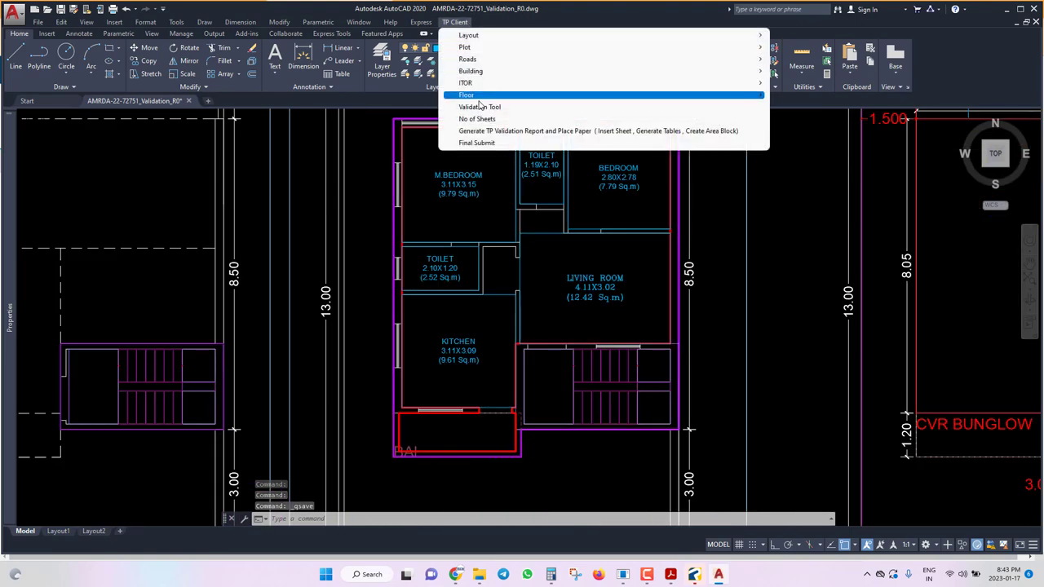
{"action": "mouse_move", "coordinate": [479, 97]}
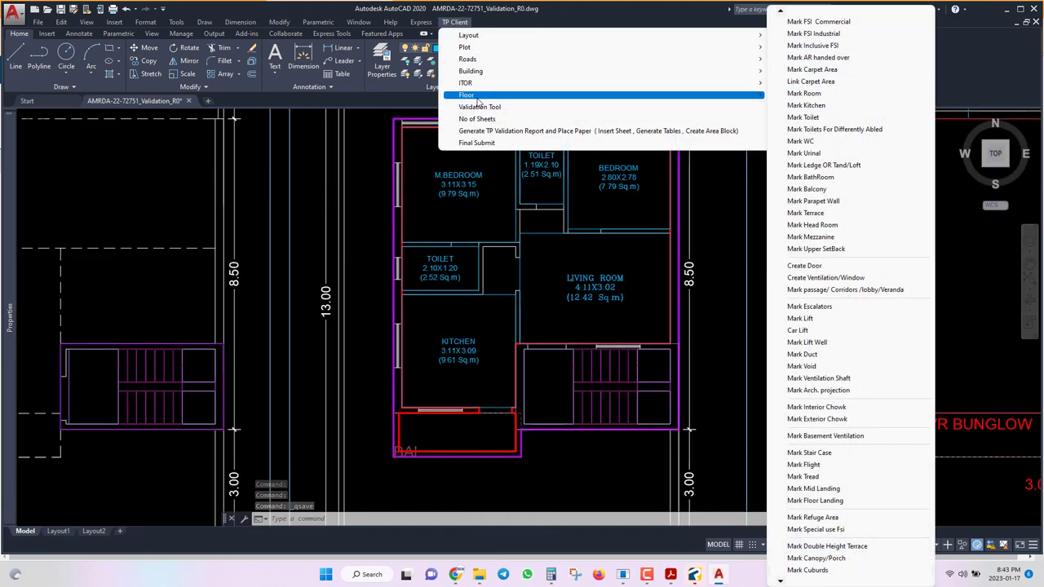
{"action": "left_click", "coordinate": [826, 292]}
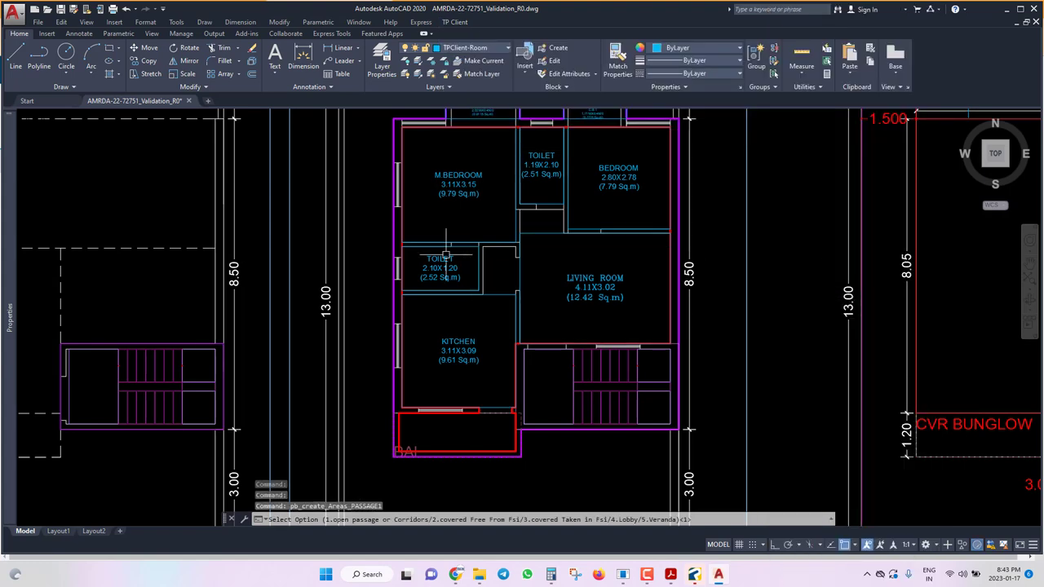
{"action": "scroll", "coordinate": [446, 256], "scroll_direction": "up", "scroll_amount": 5}
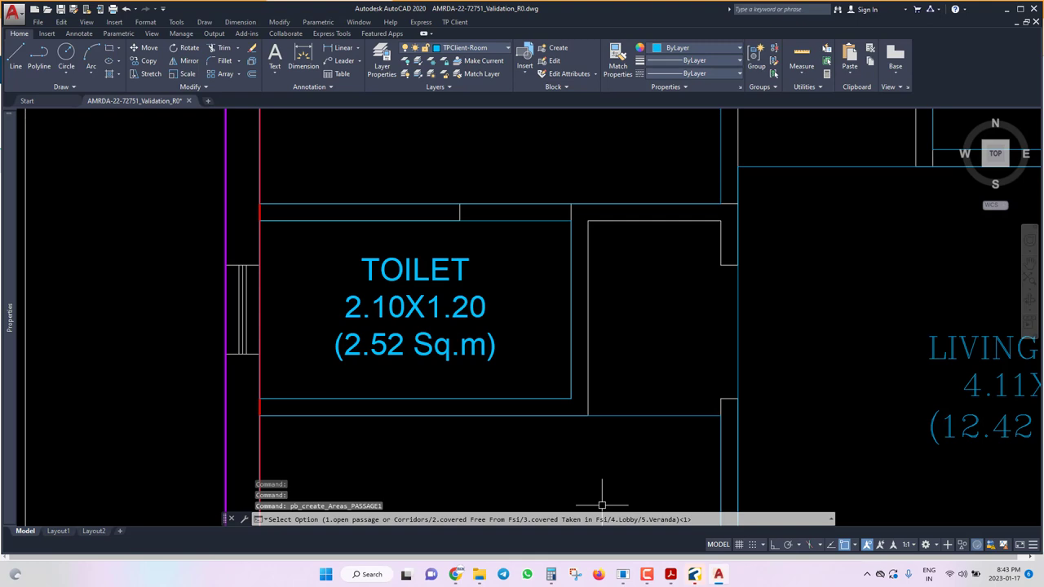
{"action": "type", "text": "3"}
{"action": "key", "text": "Return"}
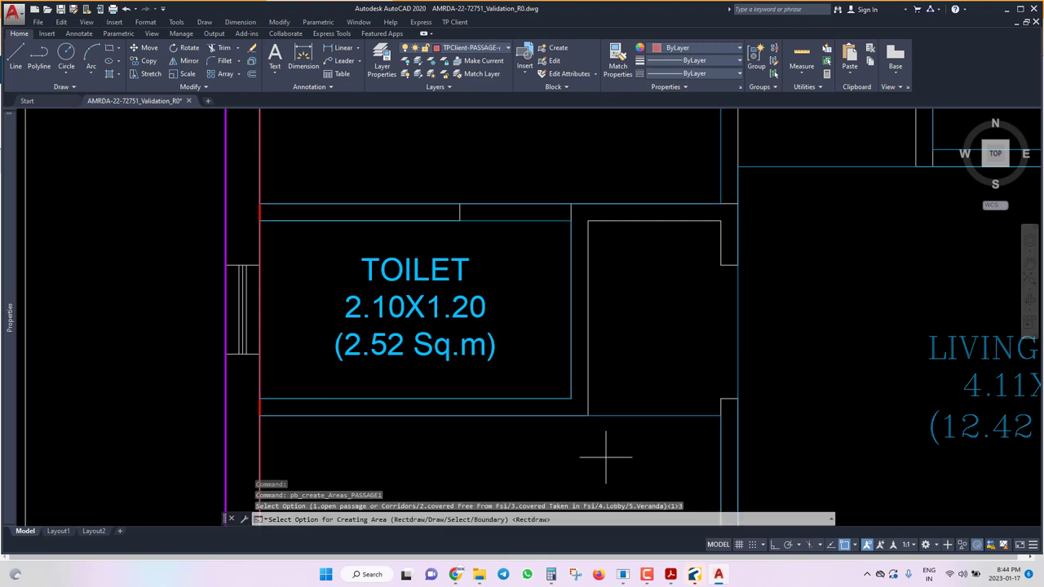
{"action": "type", "text": "R"}
{"action": "key", "text": "Return"}
{"action": "left_click", "coordinate": [588, 415]}
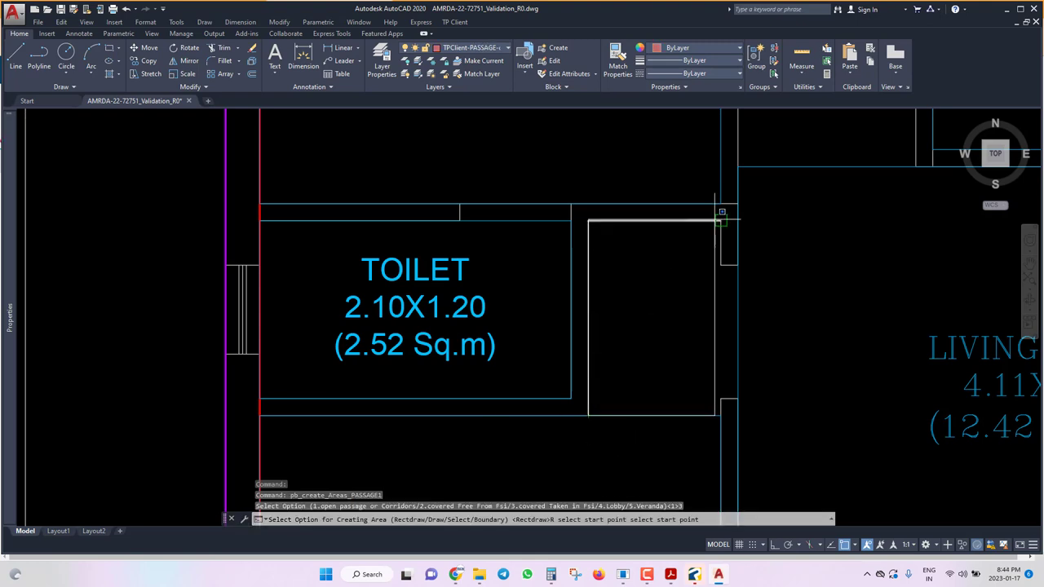
{"action": "left_click", "coordinate": [722, 212]}
{"action": "scroll", "coordinate": [623, 335], "scroll_direction": "down", "scroll_amount": 4}
{"action": "scroll", "coordinate": [664, 322], "scroll_direction": "up", "scroll_amount": 4}
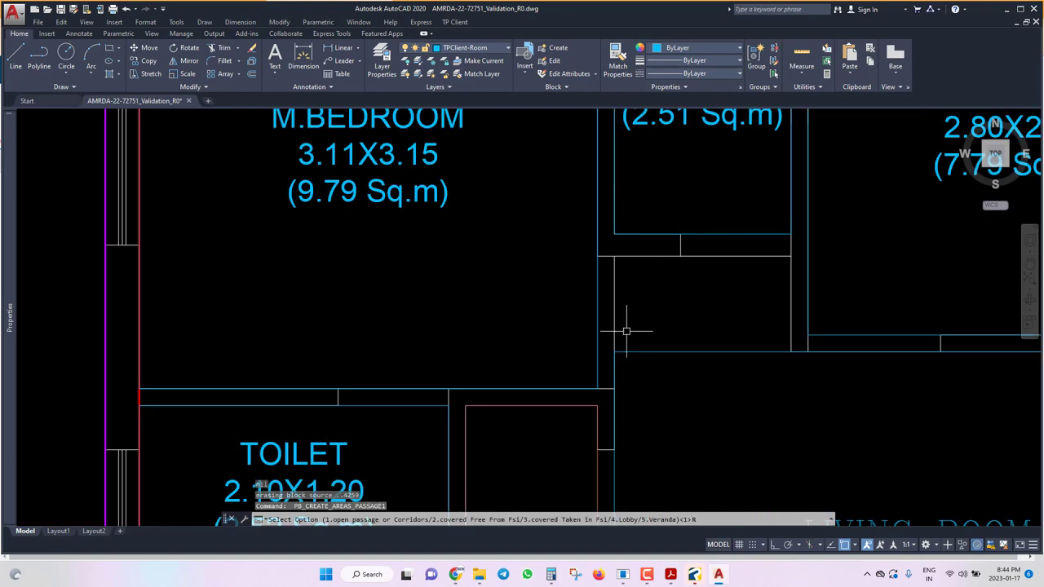
Mark the second lobby space as a type 3 covered passage and save the drawing.
{"action": "type", "text": "R"}
{"action": "key", "text": "Return"}
{"action": "type", "text": "3"}
{"action": "key", "text": "Return"}
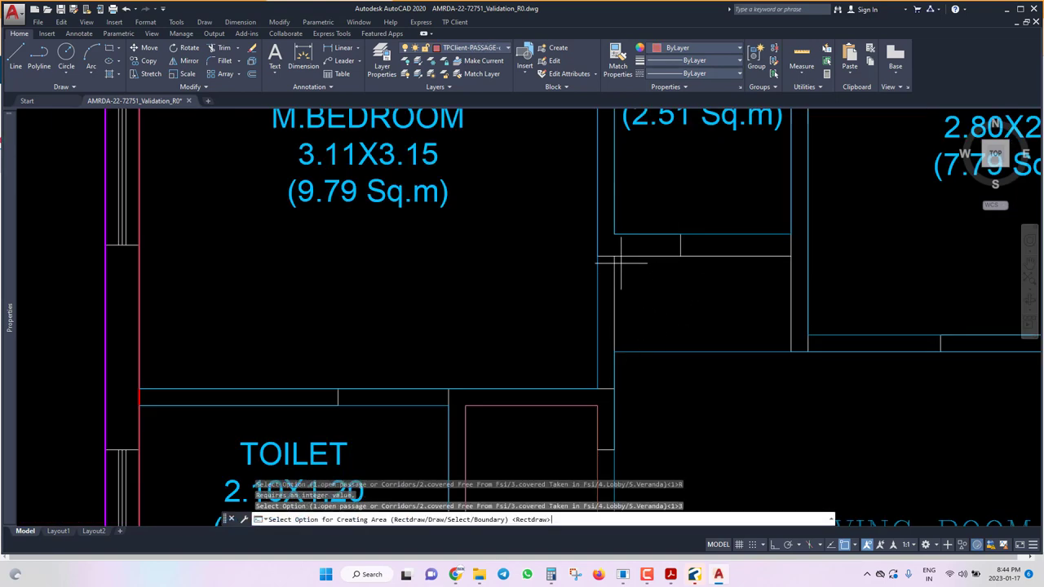
{"action": "type", "text": "R select start point"}
{"action": "key", "text": "Return"}
{"action": "left_click", "coordinate": [614, 255]}
{"action": "left_click", "coordinate": [791, 351]}
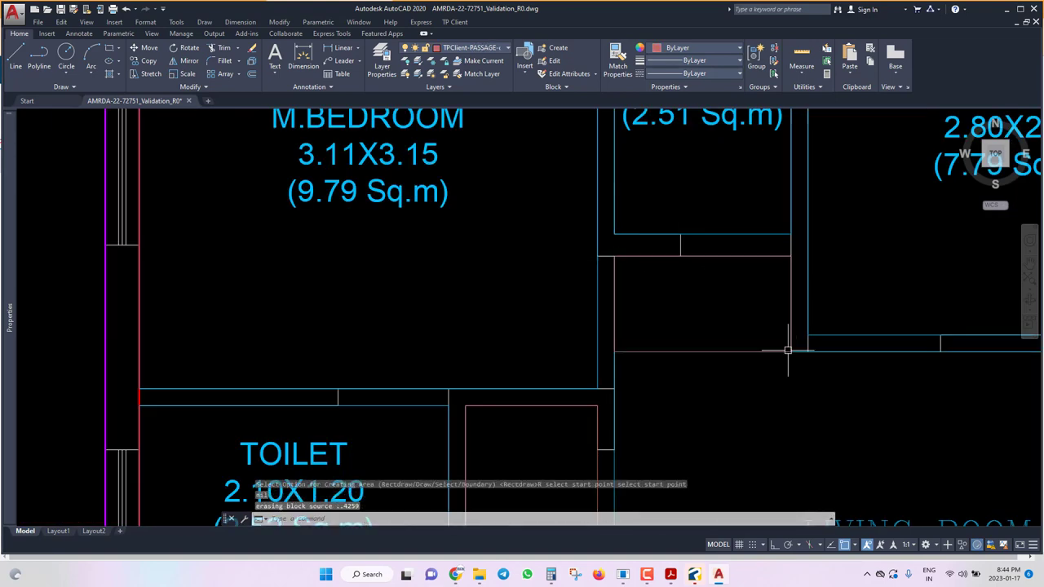
{"action": "scroll", "coordinate": [595, 326], "scroll_direction": "down", "scroll_amount": 4}
{"action": "key", "text": "ctrl+s"}
{"action": "left_click", "coordinate": [452, 22]}
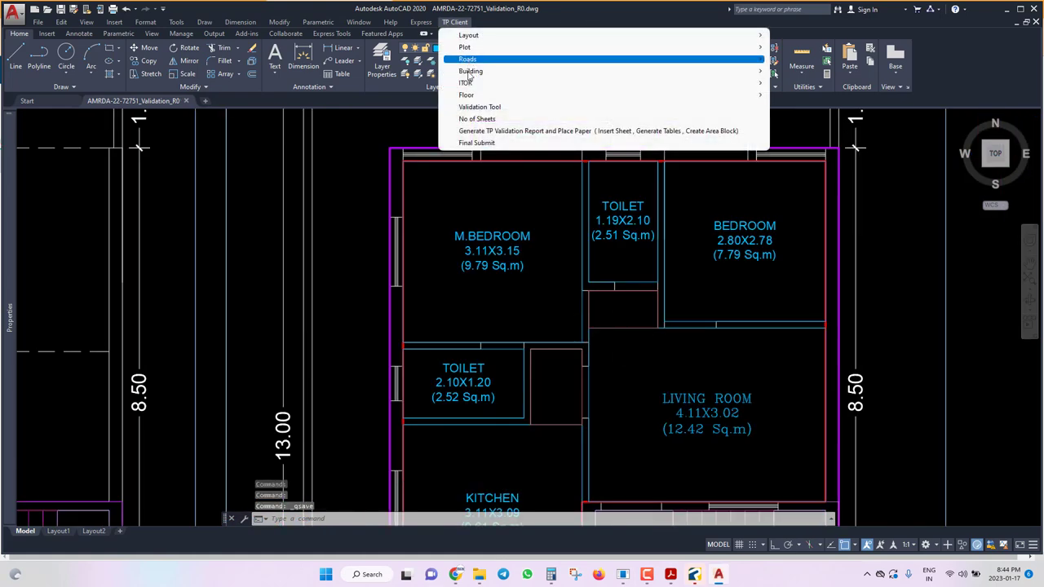
Mark the first doorway at the default 2.10 height, naming it D.
{"action": "mouse_move", "coordinate": [570, 94]}
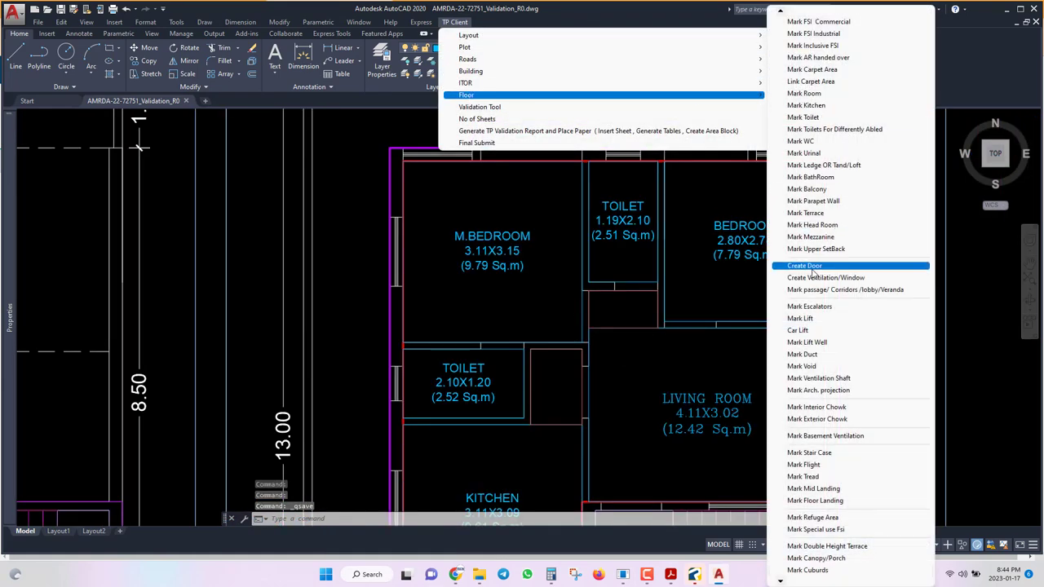
{"action": "left_click", "coordinate": [804, 266]}
{"action": "scroll", "coordinate": [697, 293], "scroll_direction": "down", "scroll_amount": 5}
{"action": "scroll", "coordinate": [696, 294], "scroll_direction": "up", "scroll_amount": 7}
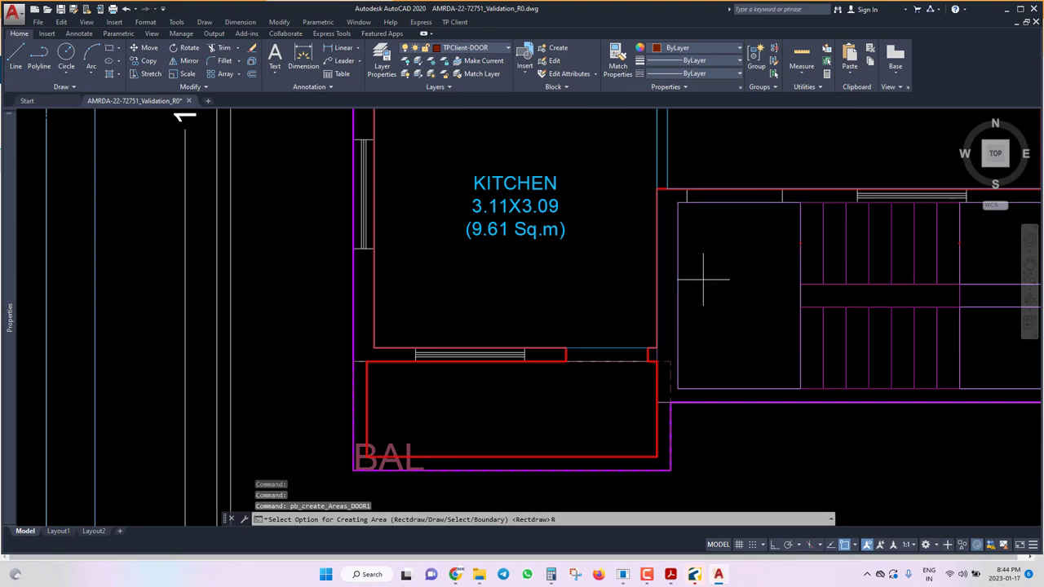
{"action": "left_click", "coordinate": [697, 203]}
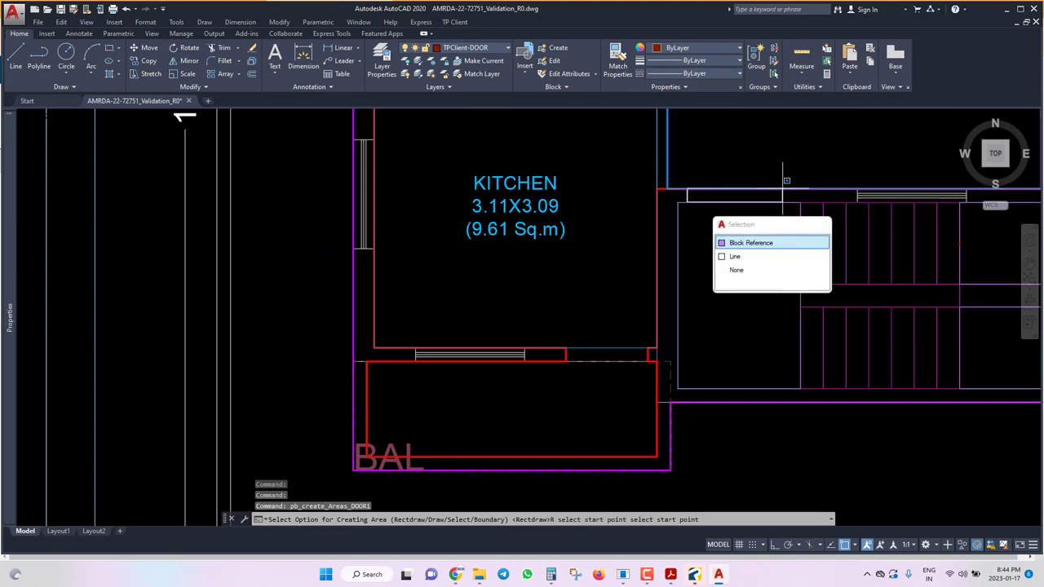
{"action": "left_click", "coordinate": [779, 189]}
{"action": "key", "text": "Return"}
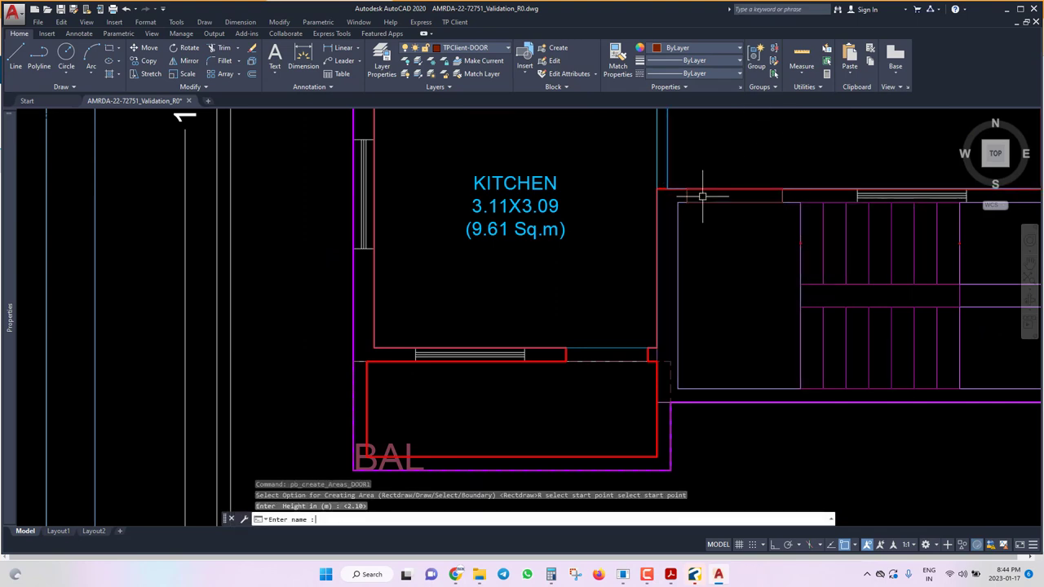
{"action": "type", "text": "D"}
{"action": "key", "text": "Return"}
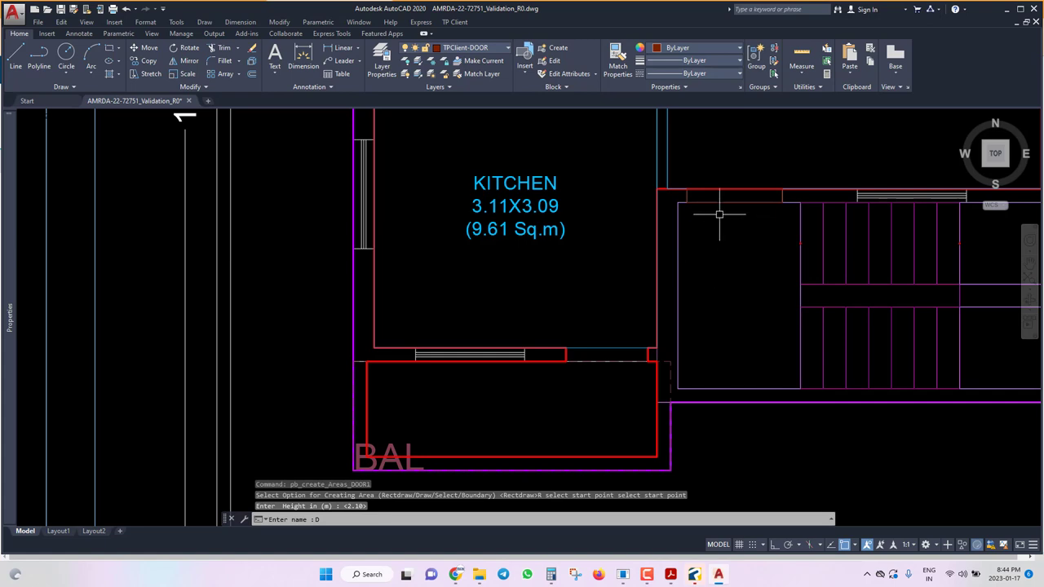
{"action": "key", "text": "Return"}
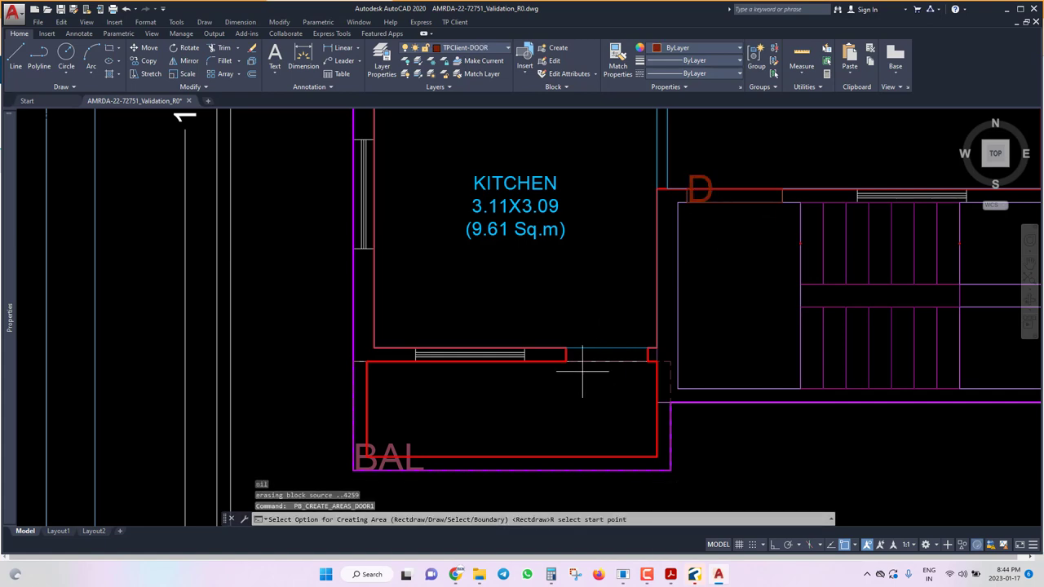
Mark the kitchen door as D1 at the default 2.10 height.
{"action": "left_click", "coordinate": [566, 360]}
{"action": "right_click", "coordinate": [650, 346]}
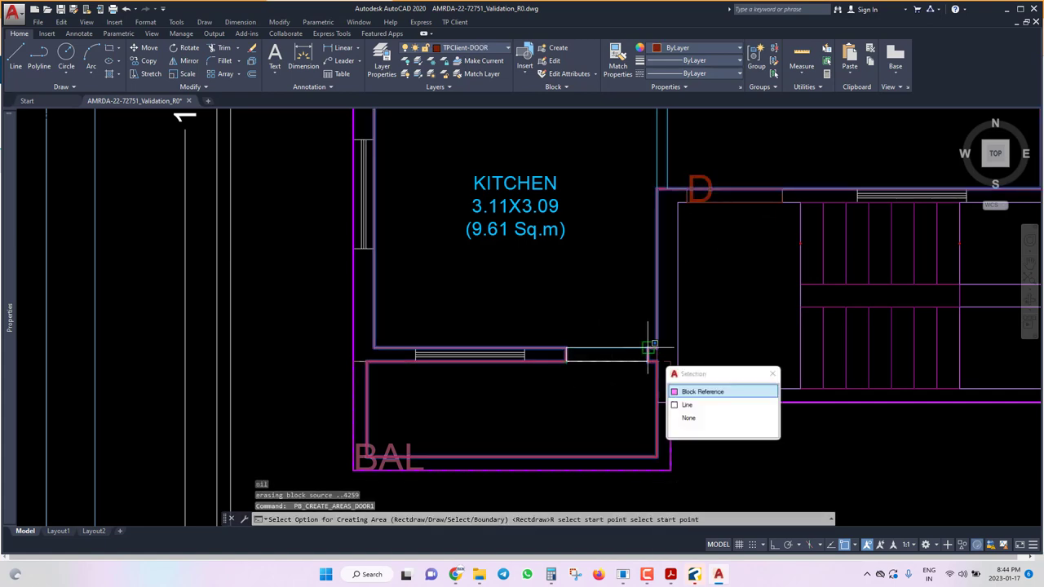
{"action": "key", "text": "Return"}
{"action": "key", "text": "Return"}
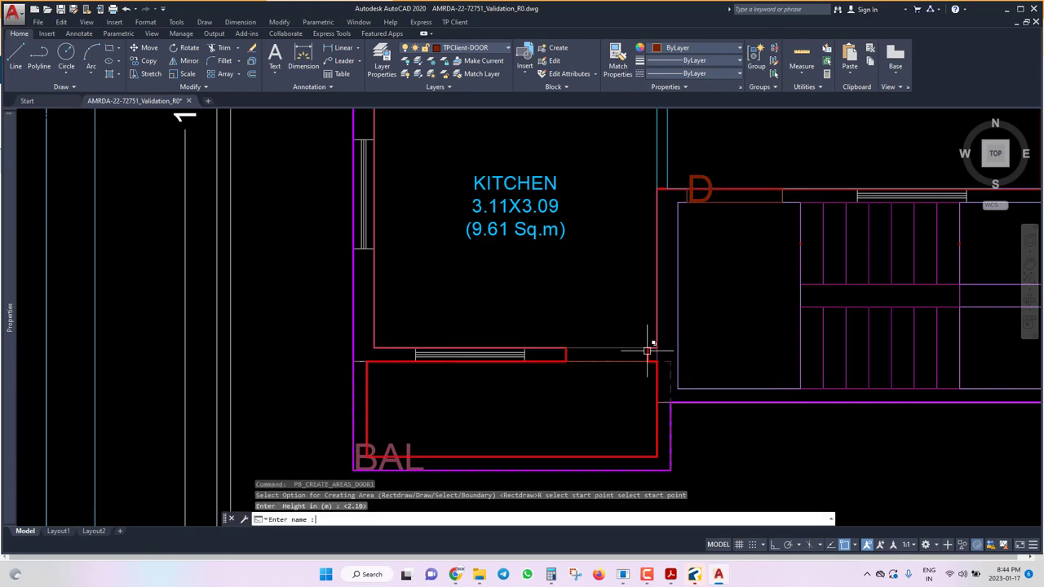
{"action": "type", "text": "D1"}
{"action": "key", "text": "Return"}
{"action": "key", "text": "Return"}
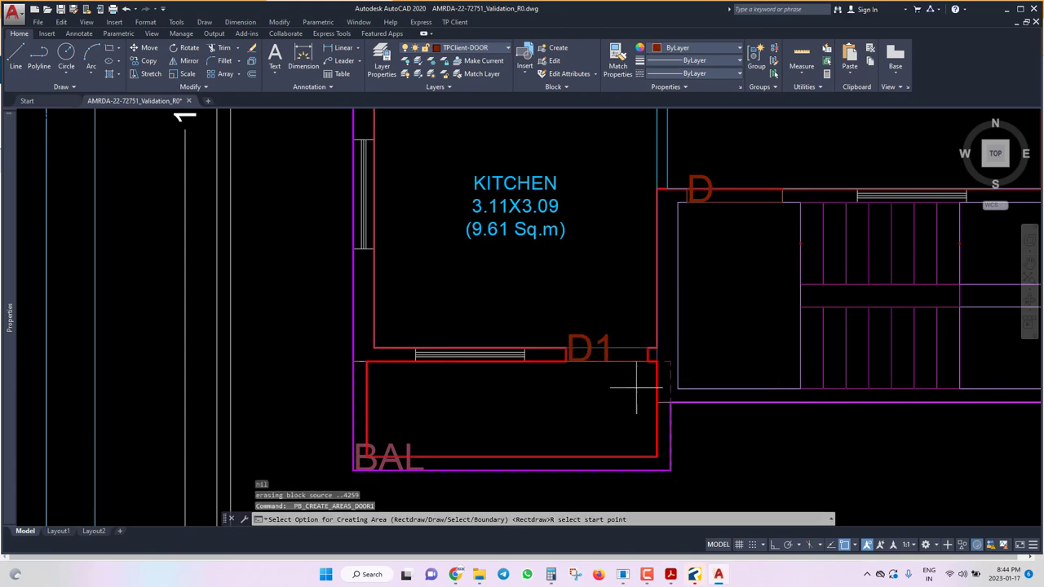
{"action": "scroll", "coordinate": [645, 359], "scroll_direction": "down", "scroll_amount": 2}
{"action": "scroll", "coordinate": [600, 376], "scroll_direction": "up", "scroll_amount": 4}
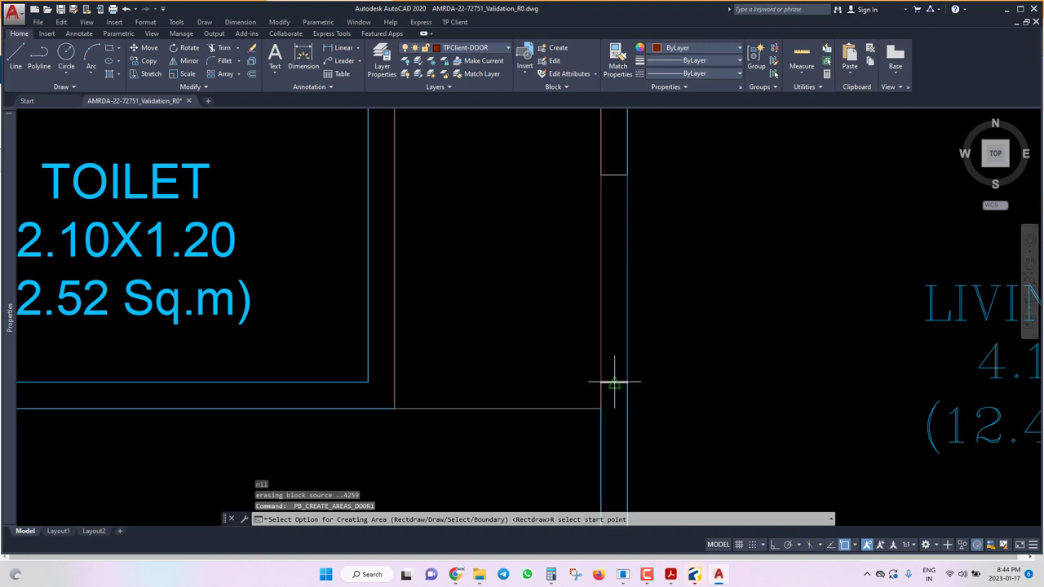
{"action": "right_click", "coordinate": [618, 398]}
{"action": "key", "text": "Escape"}
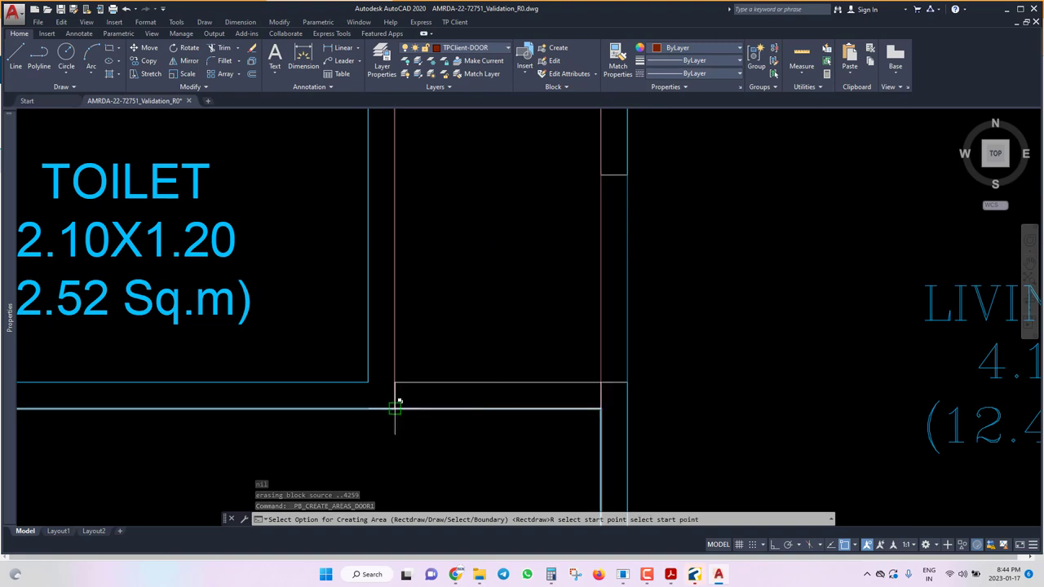
Mark openings OP1 and OP2 beside the toilet at 2.10 height.
{"action": "left_click", "coordinate": [395, 405]}
{"action": "key", "text": "Return"}
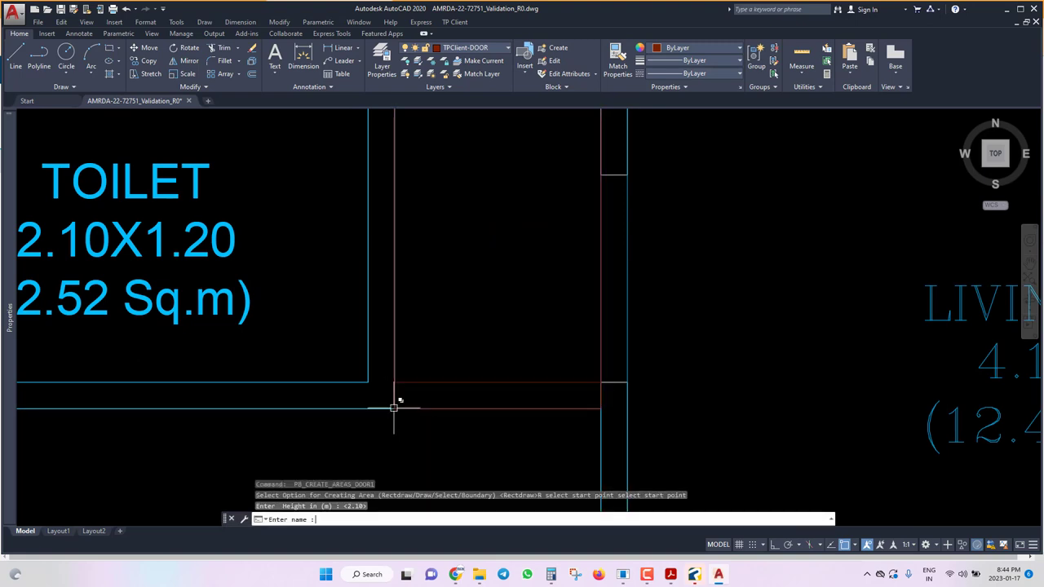
{"action": "type", "text": "OP1"}
{"action": "key", "text": "Return"}
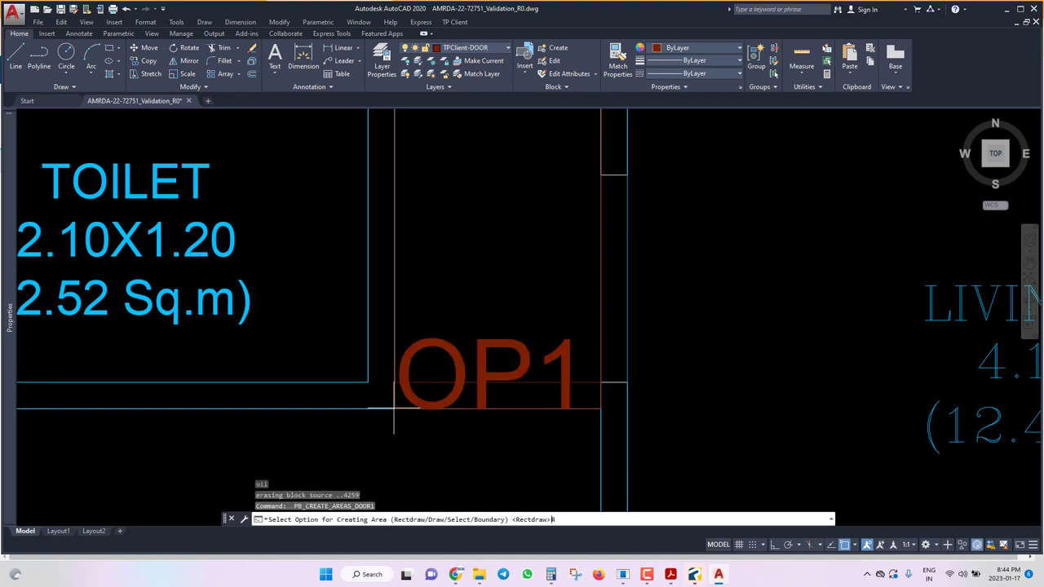
{"action": "left_click", "coordinate": [602, 381]}
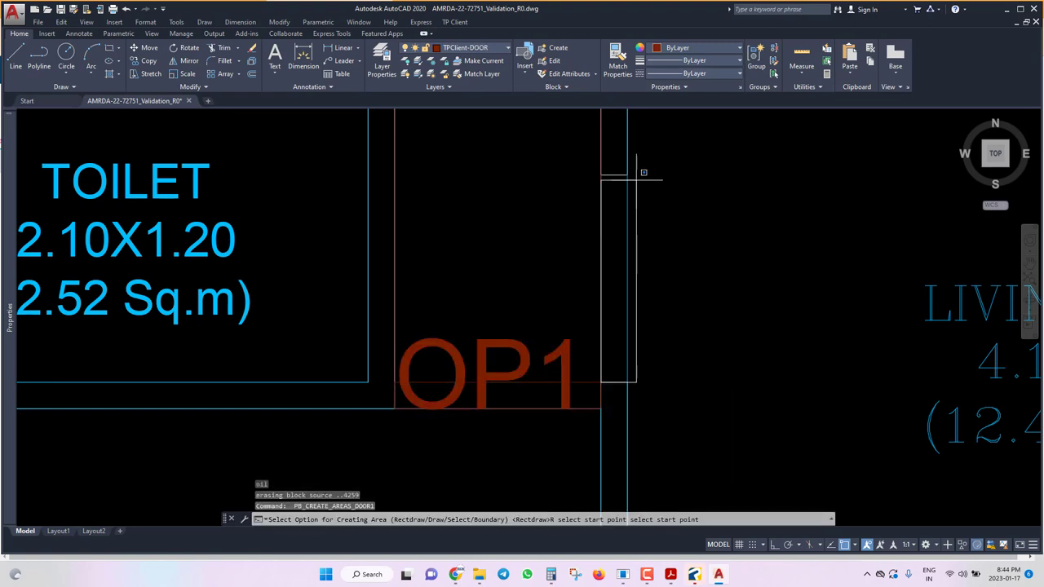
{"action": "key", "text": "Return"}
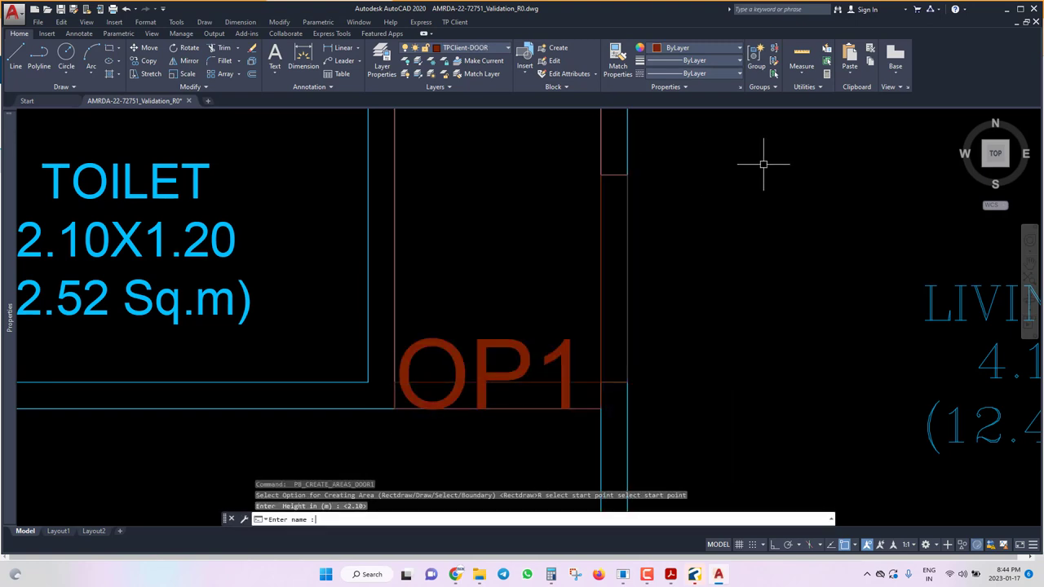
{"action": "type", "text": "OP2"}
{"action": "key", "text": "Return"}
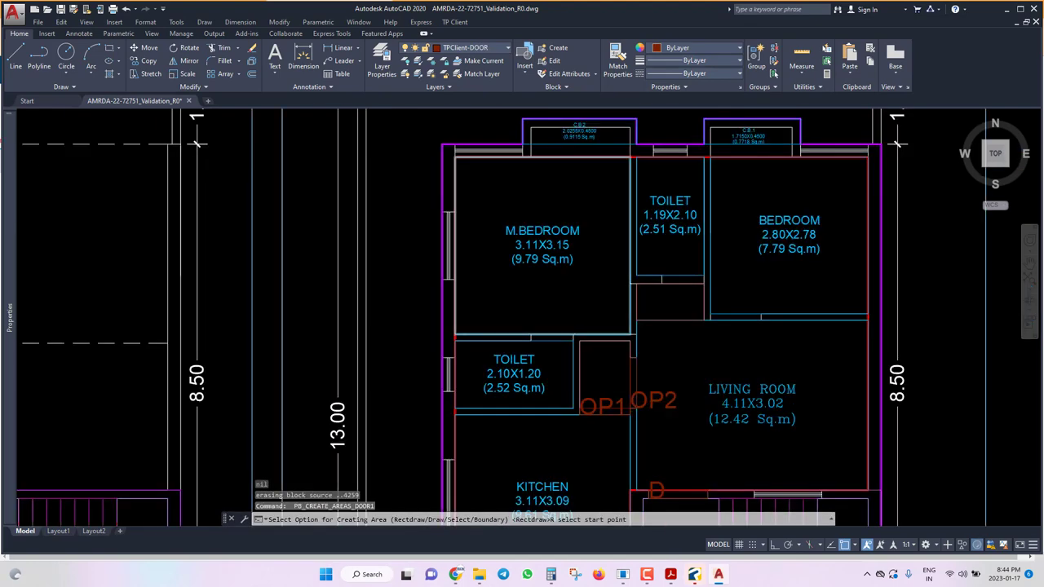
Mark the doors between M.BEDROOM and the toilets as D2 at 2.10 height.
{"action": "scroll", "coordinate": [538, 335], "scroll_direction": "up", "scroll_amount": 4}
{"action": "left_click", "coordinate": [614, 335]}
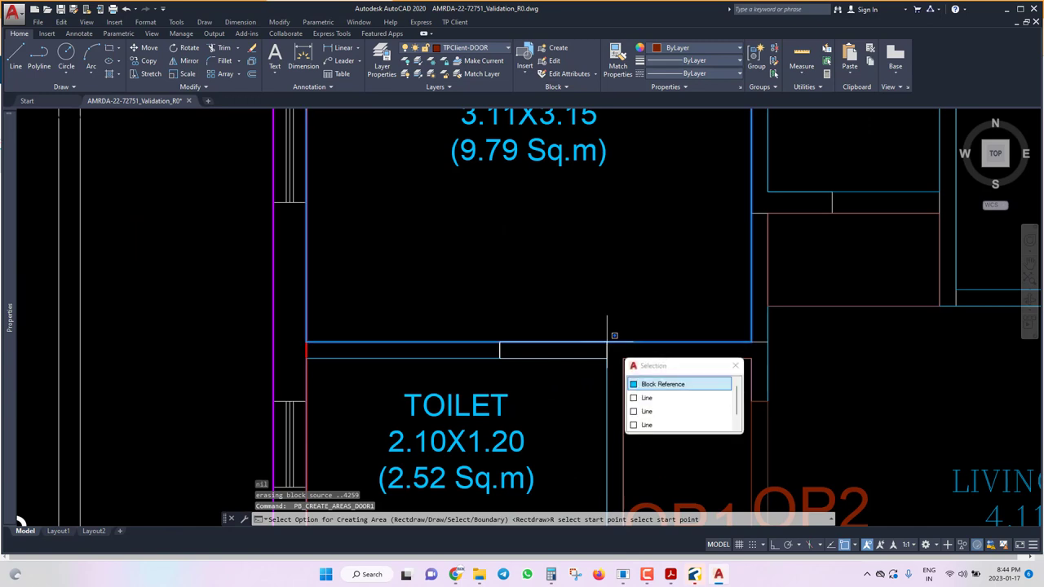
{"action": "left_click", "coordinate": [606, 341]}
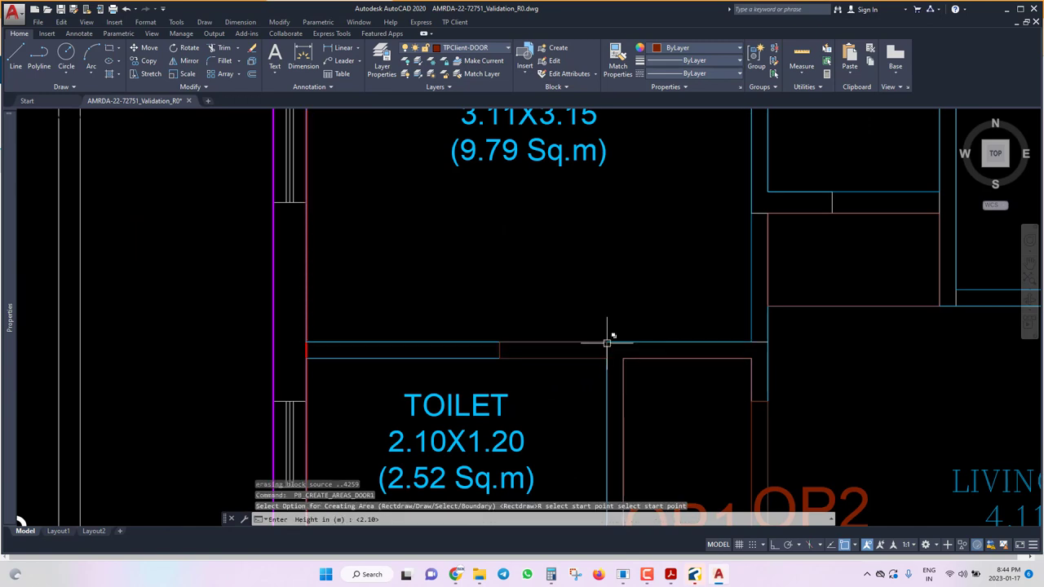
{"action": "key", "text": "Return"}
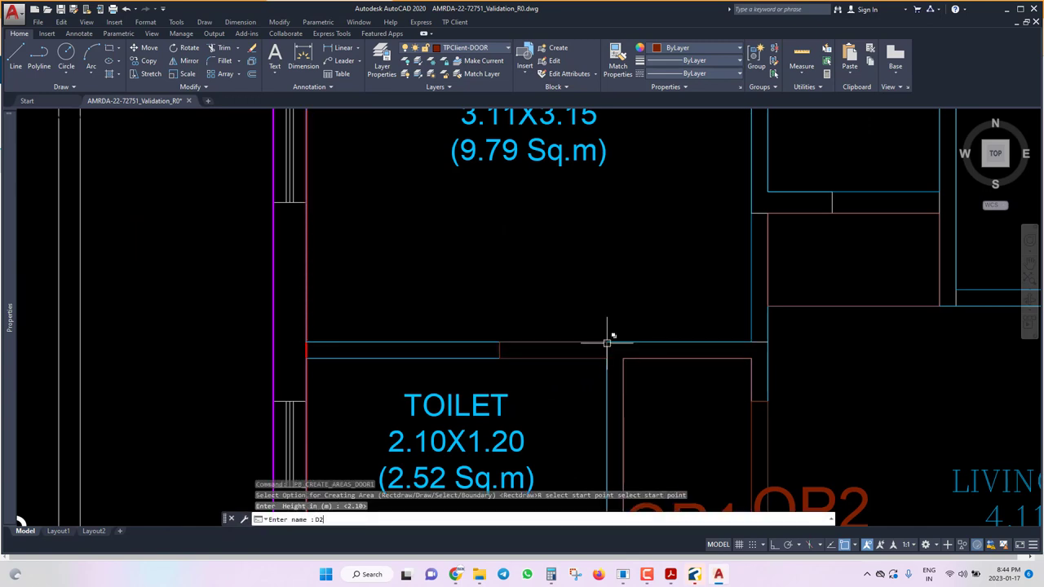
{"action": "key", "text": "Return"}
{"action": "scroll", "coordinate": [783, 351], "scroll_direction": "down", "scroll_amount": 2}
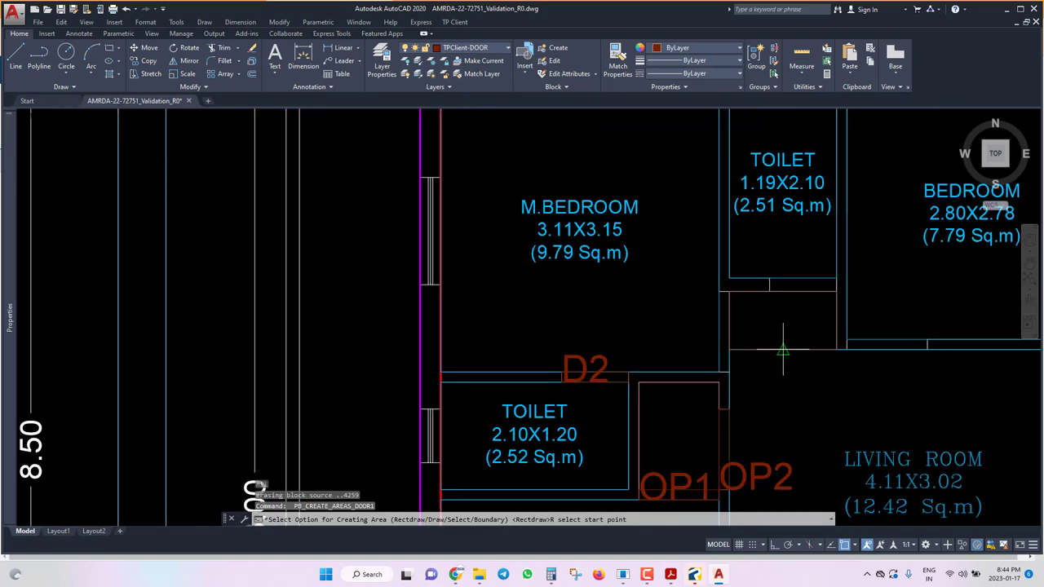
{"action": "scroll", "coordinate": [783, 350], "scroll_direction": "up", "scroll_amount": 2}
{"action": "left_click", "coordinate": [680, 323]}
{"action": "left_click", "coordinate": [700, 372]}
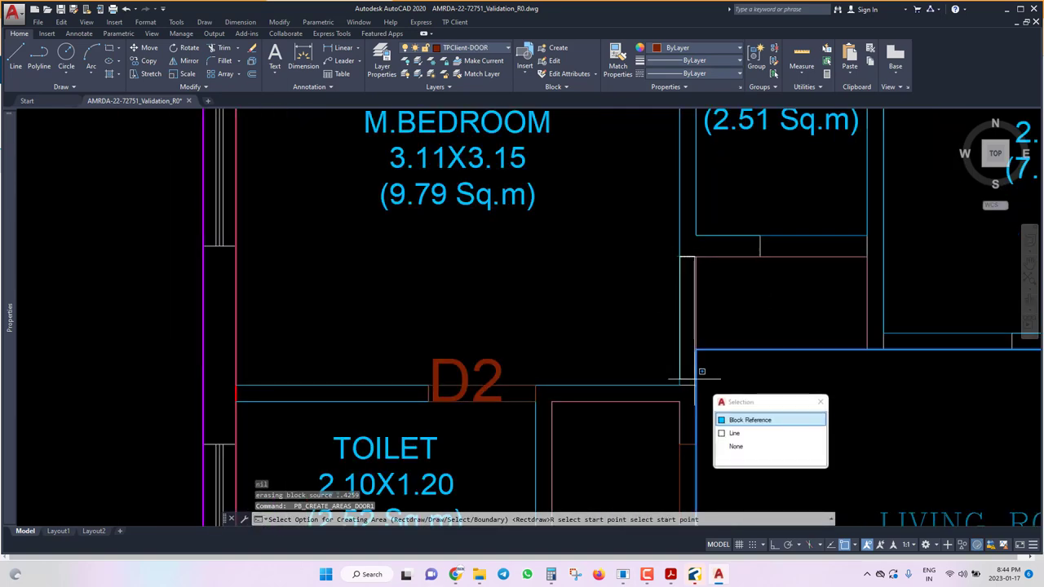
{"action": "key", "text": "Return"}
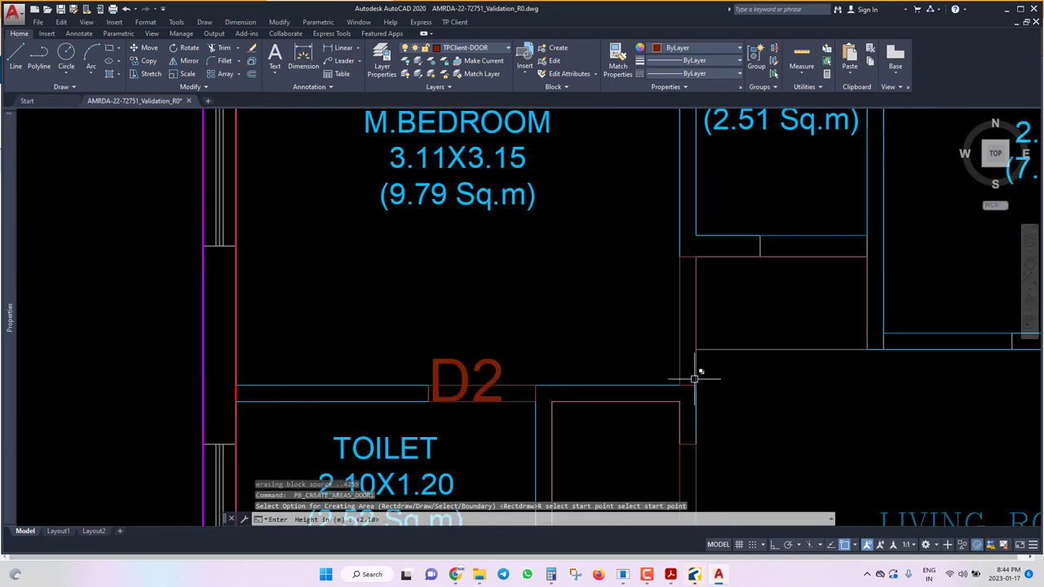
{"action": "key", "text": "Return"}
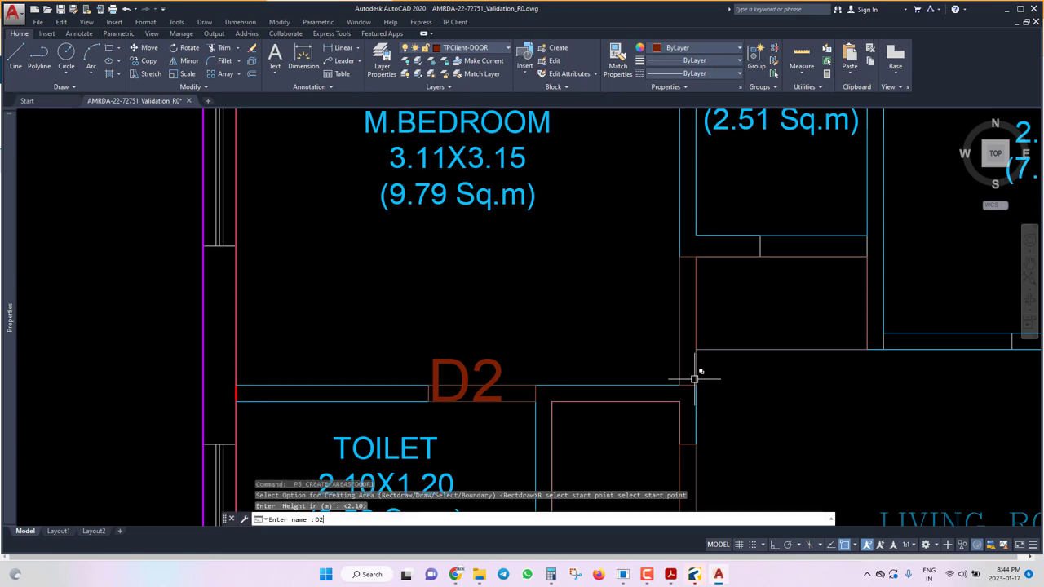
{"action": "key", "text": "Return"}
Start marking the small toilet door, then cancel the unfinished marking.
{"action": "key", "text": "Return"}
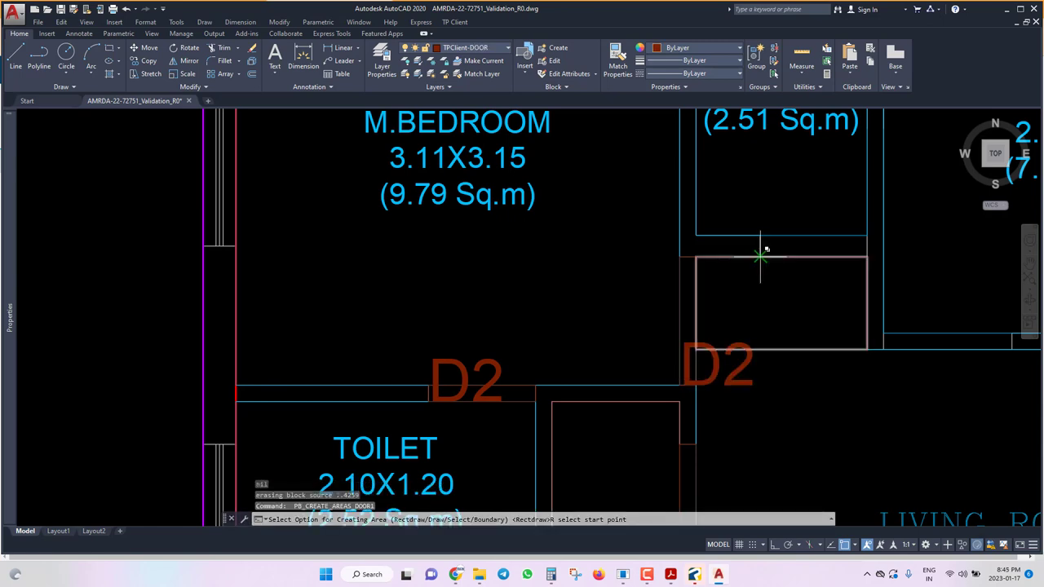
{"action": "left_click", "coordinate": [779, 271]}
{"action": "key", "text": "Return"}
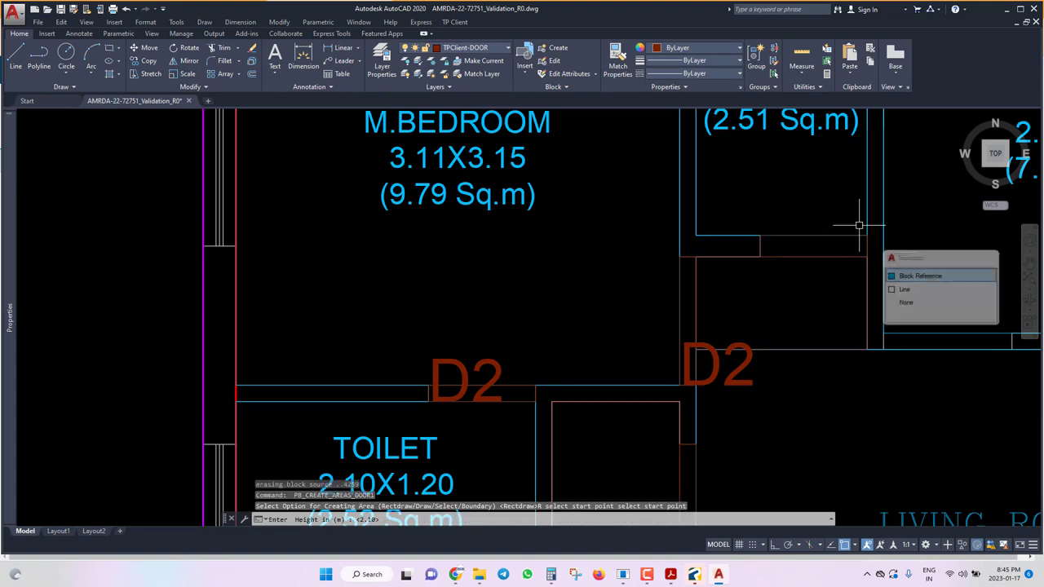
{"action": "key", "text": "Return"}
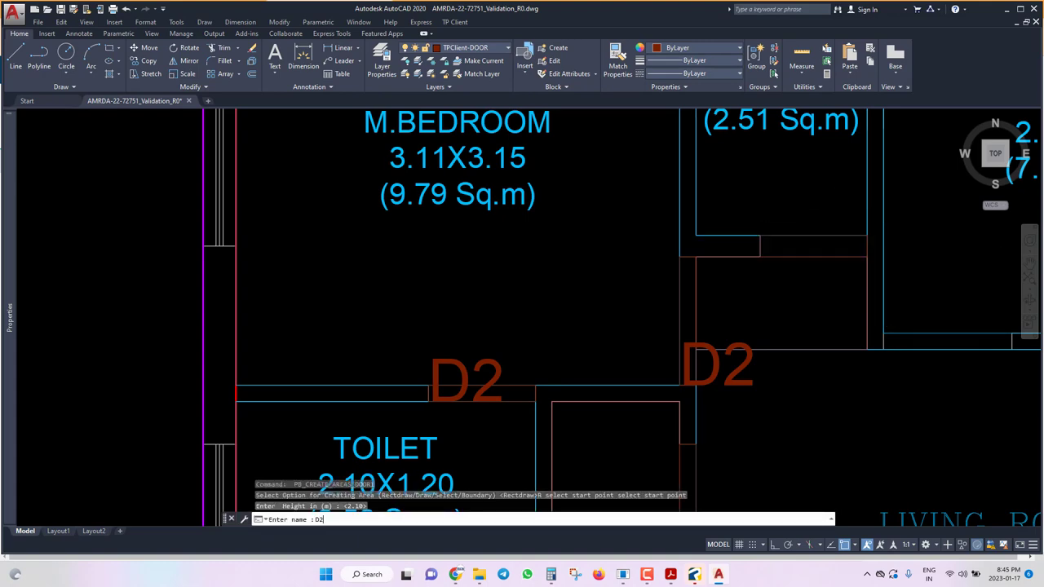
{"action": "key", "text": "Return"}
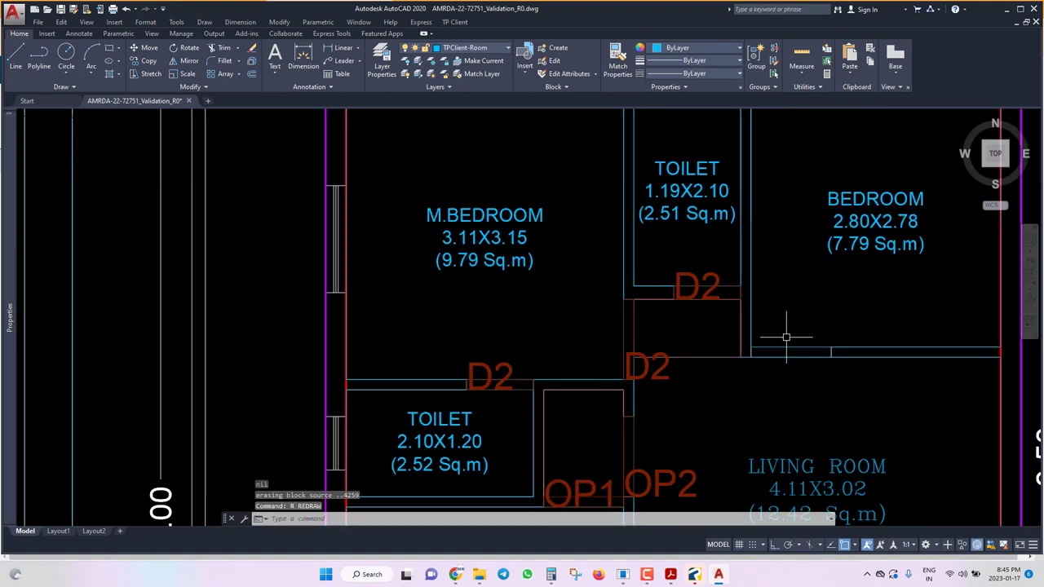
{"action": "scroll", "coordinate": [787, 336], "scroll_direction": "up", "scroll_amount": 4}
{"action": "key", "text": "Escape"}
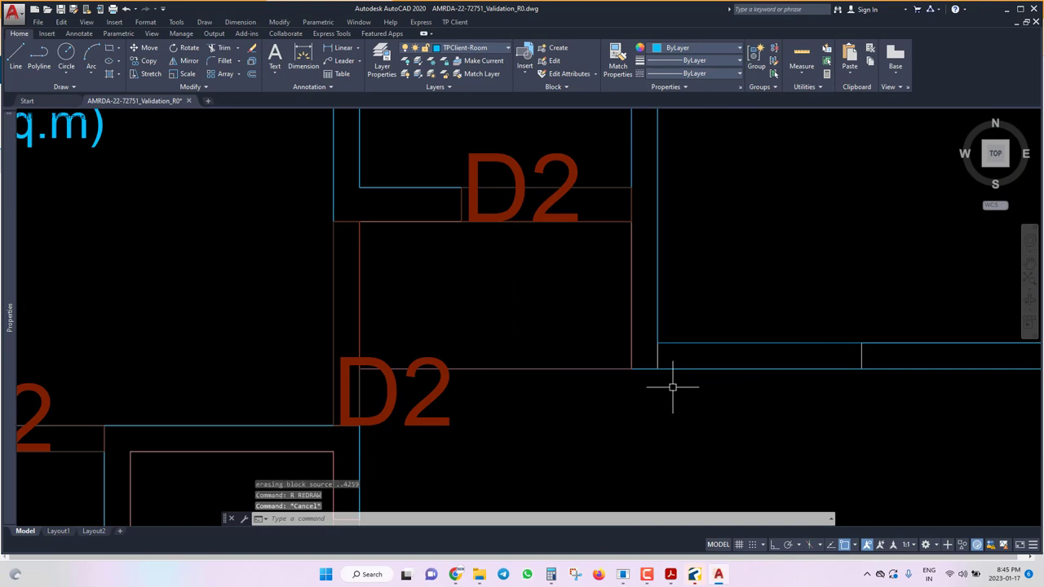
Mark the living room door as D1 with Rectdraw at 2.10 height.
{"action": "key", "text": "Up"}
{"action": "key", "text": "Return"}
{"action": "type", "text": "R"}
{"action": "key", "text": "Return"}
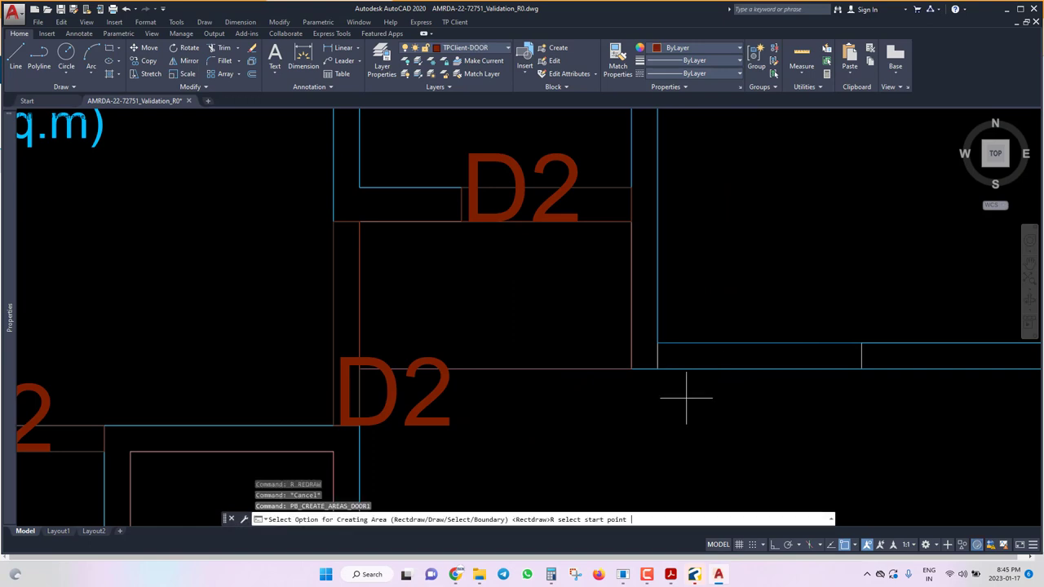
{"action": "left_click", "coordinate": [862, 343]}
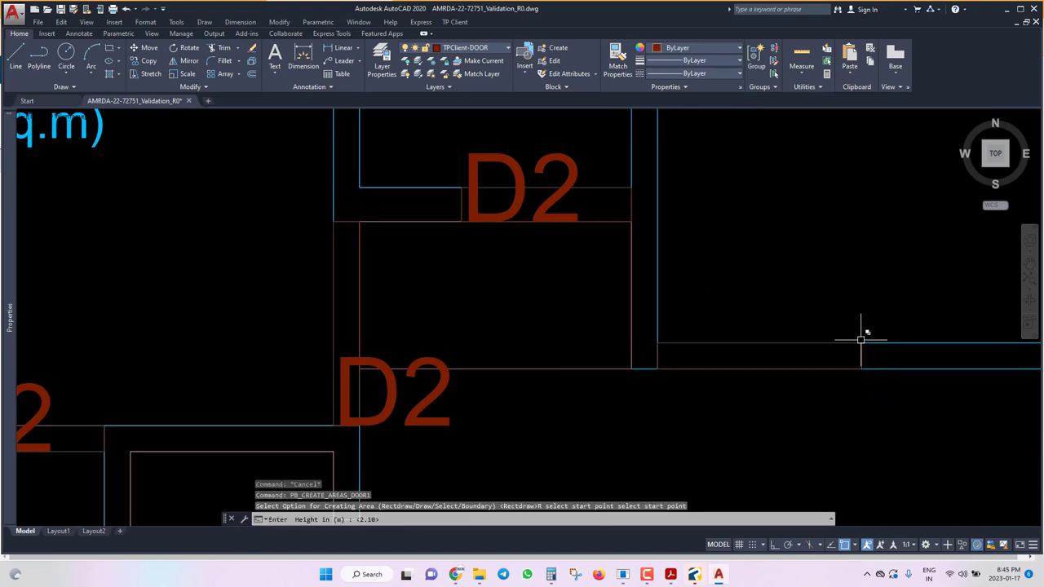
{"action": "key", "text": "Return"}
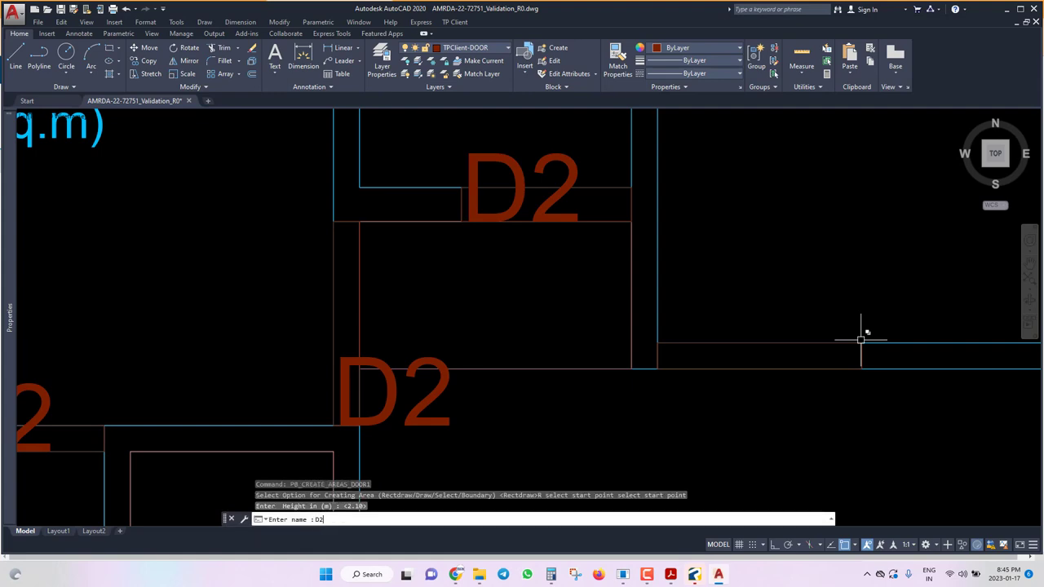
{"action": "key", "text": "Return"}
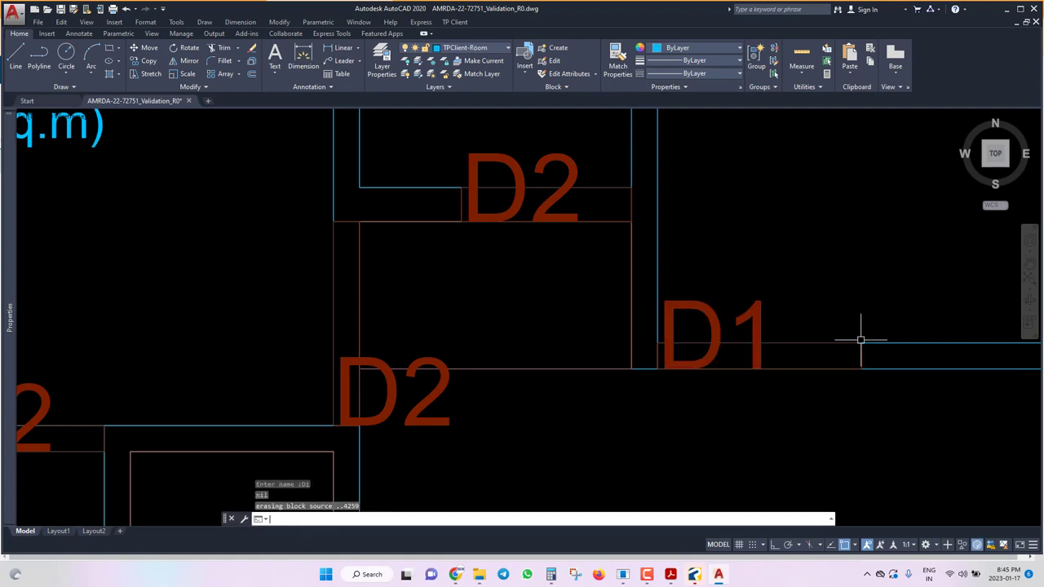
{"action": "scroll", "coordinate": [678, 403], "scroll_direction": "down", "scroll_amount": 5}
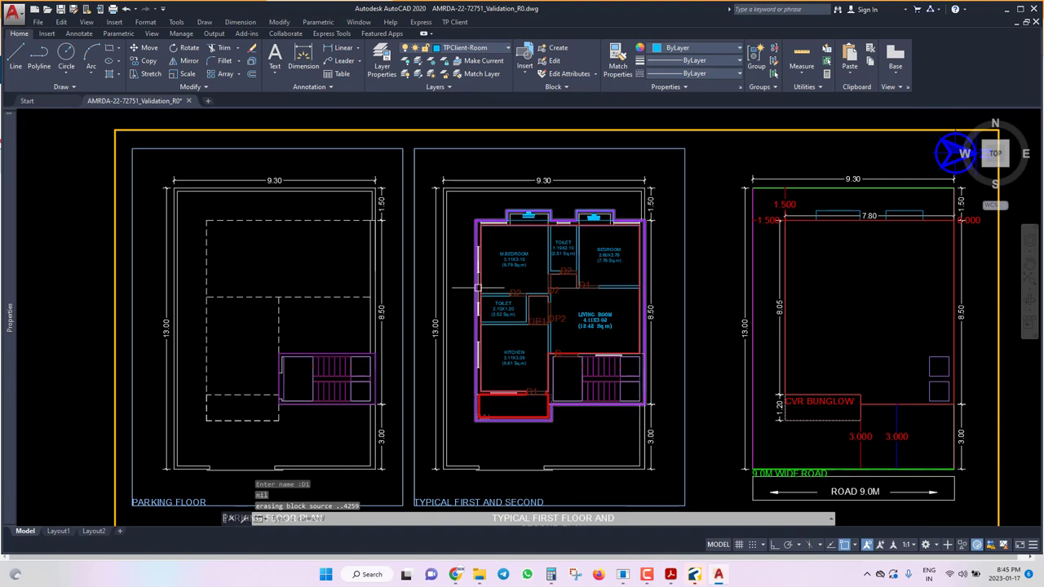
{"action": "scroll", "coordinate": [561, 390], "scroll_direction": "up", "scroll_amount": 4}
Select all door and opening labels like D1 and set their text height to 0.05.
{"action": "left_click", "coordinate": [480, 391]}
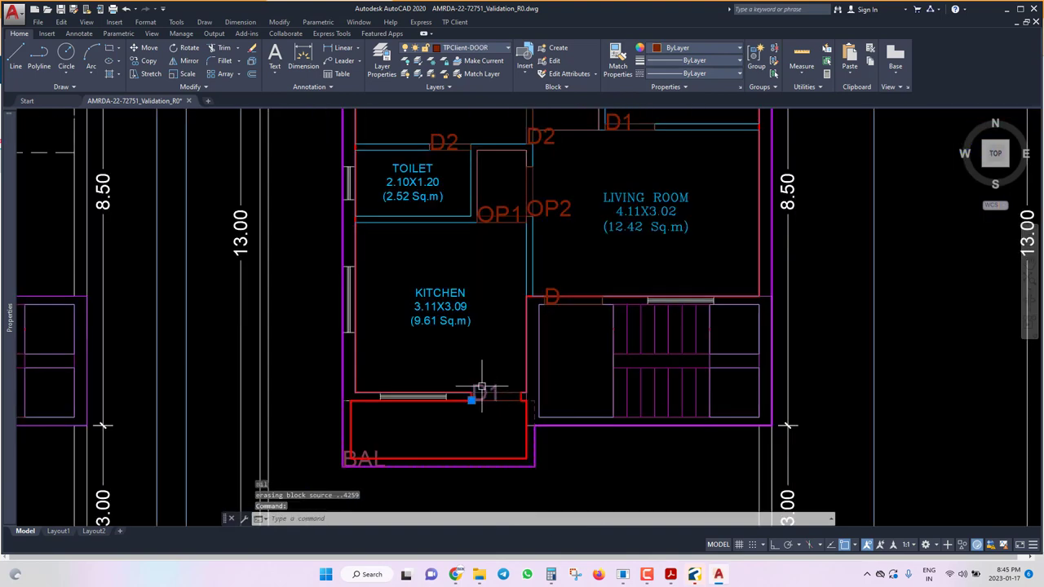
{"action": "right_click", "coordinate": [481, 390]}
{"action": "left_click", "coordinate": [526, 291]}
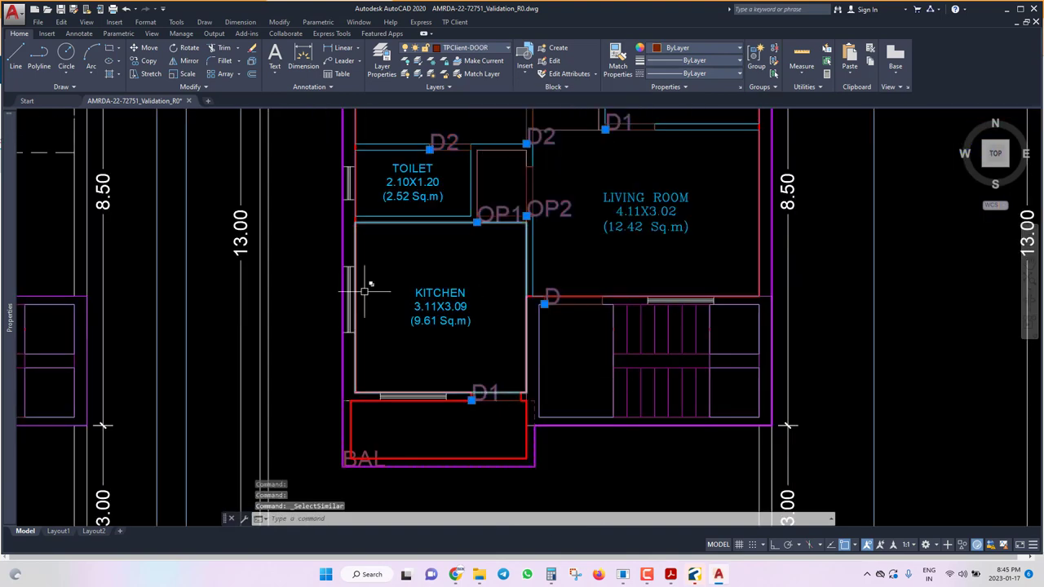
{"action": "mouse_move", "coordinate": [9, 335]}
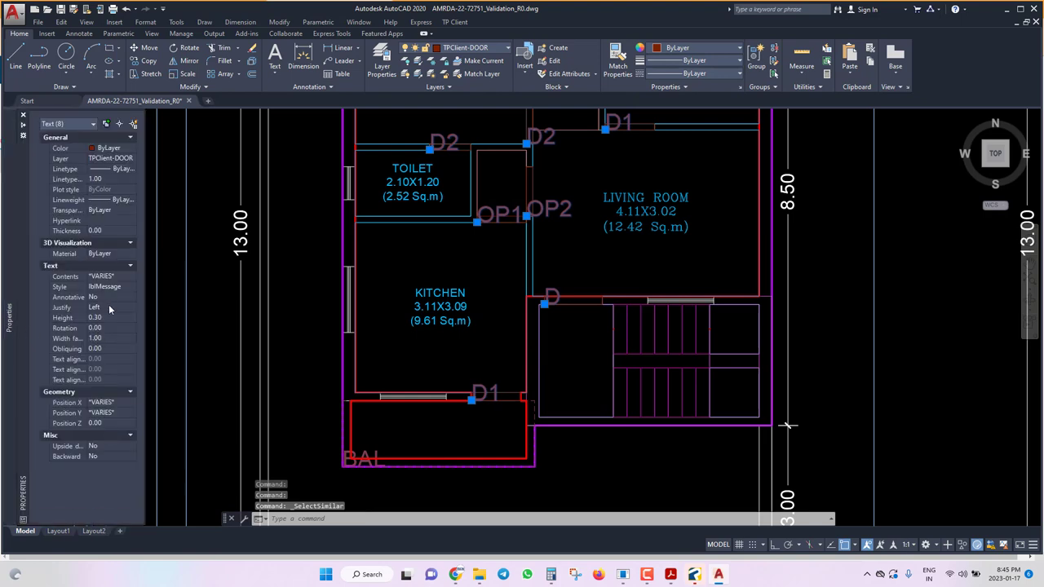
{"action": "left_click", "coordinate": [108, 317]}
{"action": "type", "text": "0.05"}
{"action": "key", "text": "Return"}
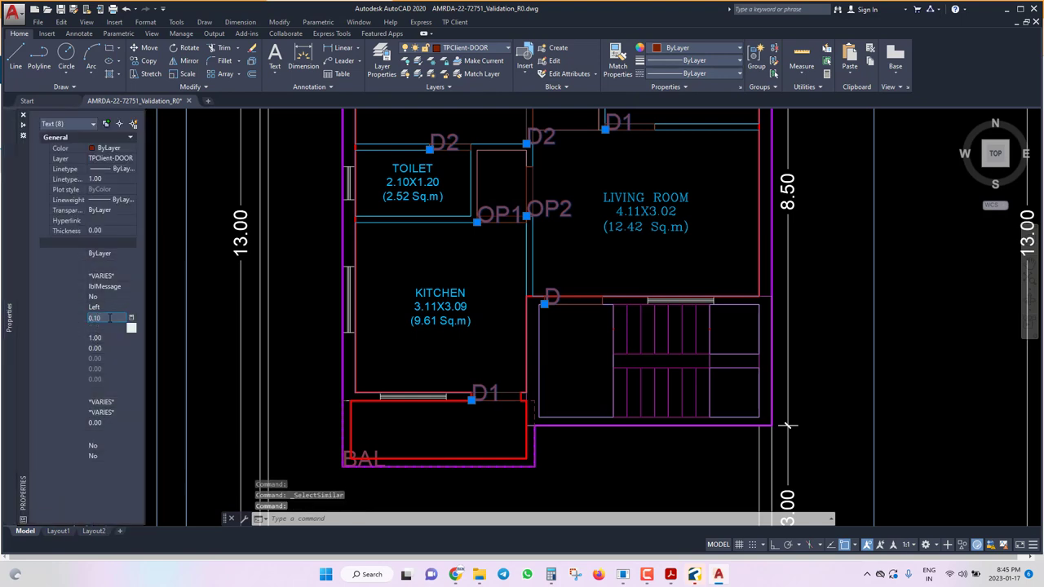
Clear the selection and save the drawing.
{"action": "key", "text": "Escape"}
{"action": "key", "text": "ctrl+s"}
{"action": "scroll", "coordinate": [596, 344], "scroll_direction": "down", "scroll_amount": 2}
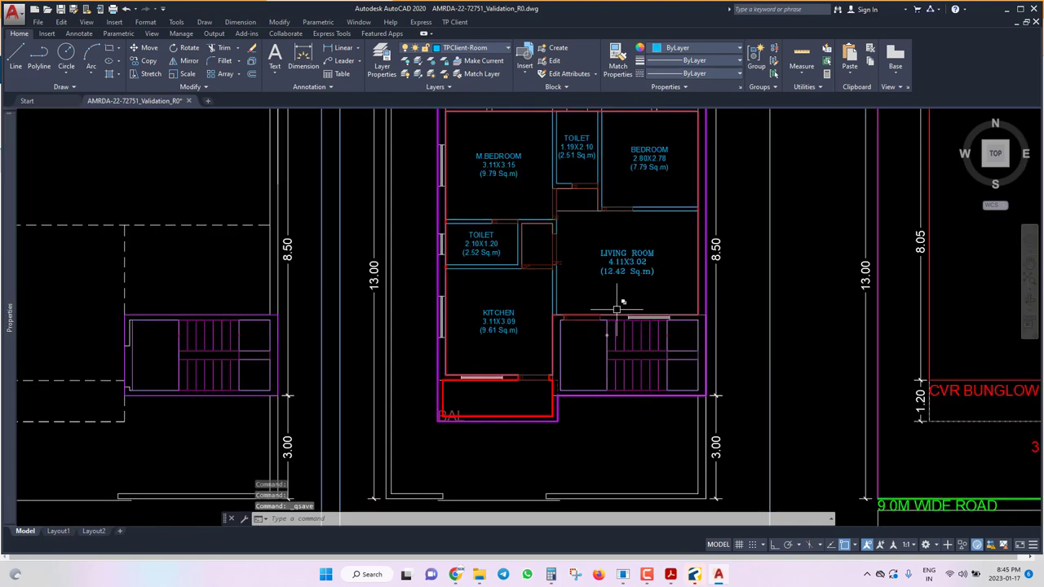
Mark the balcony window as rectangular opening W with the default 1.20 m height.
{"action": "left_click", "coordinate": [453, 21]}
{"action": "mouse_move", "coordinate": [493, 96]}
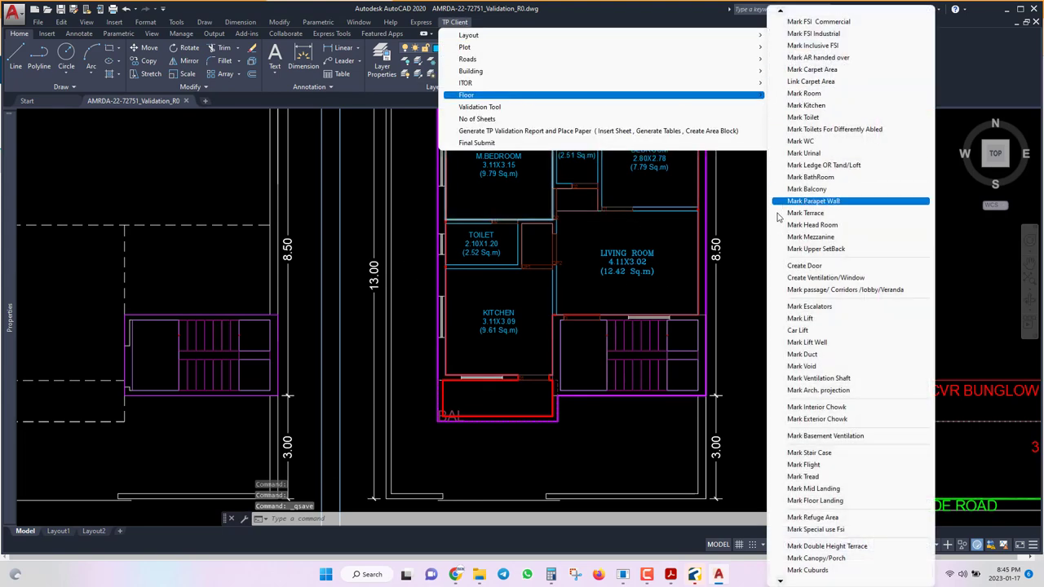
{"action": "left_click", "coordinate": [825, 278]}
{"action": "scroll", "coordinate": [469, 388], "scroll_direction": "up", "scroll_amount": 5}
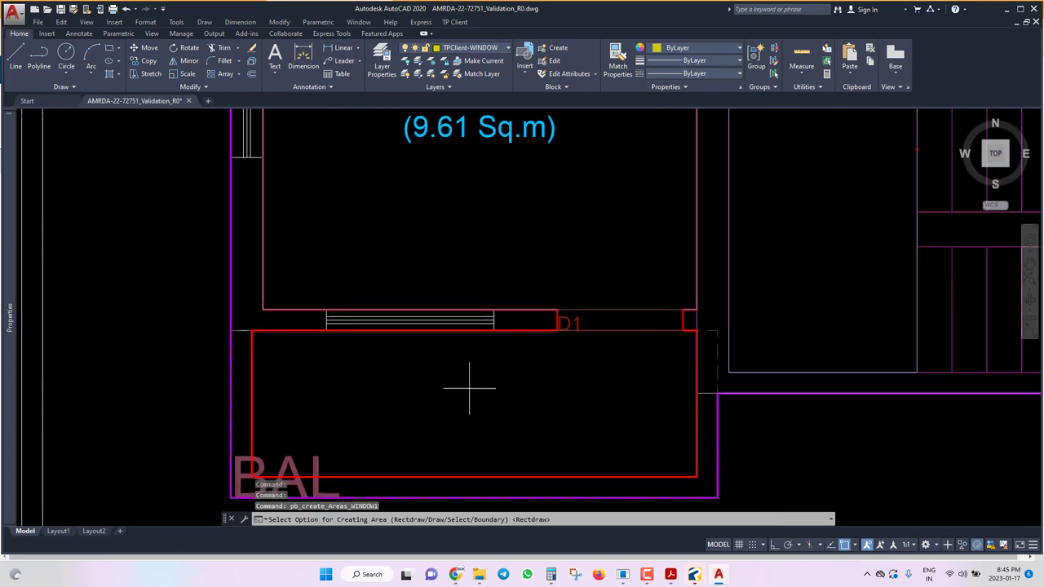
{"action": "type", "text": "R"}
{"action": "key", "text": "Return"}
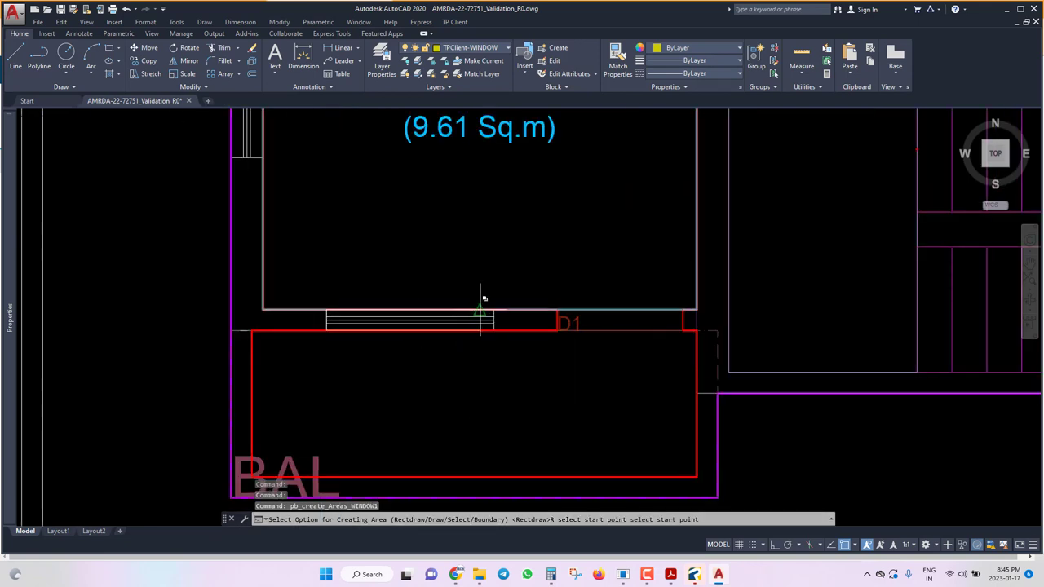
{"action": "left_click", "coordinate": [481, 310]}
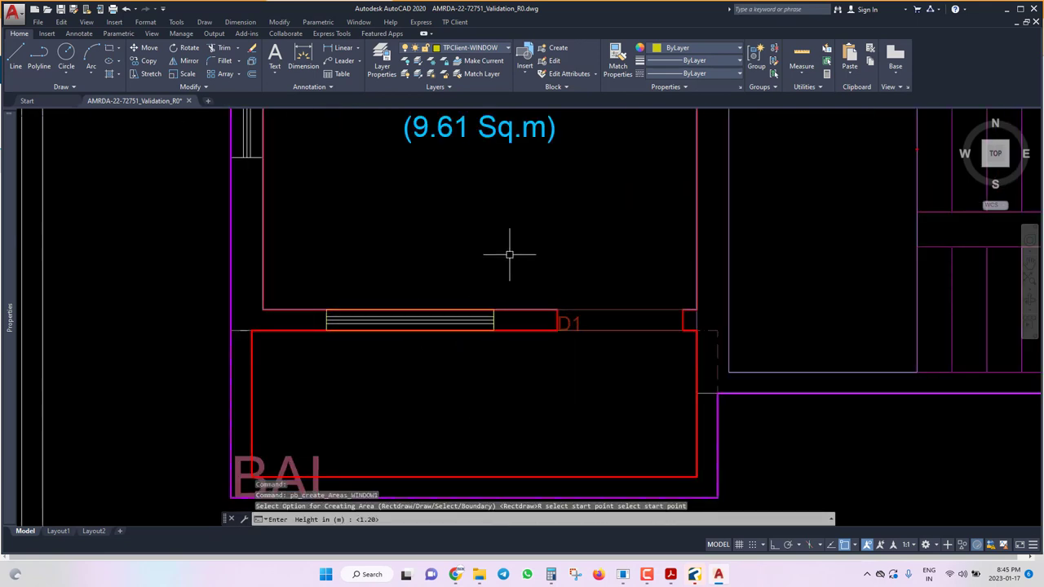
{"action": "key", "text": "Return"}
{"action": "type", "text": "W"}
{"action": "key", "text": "Return"}
Mark the stair window as opening W1 at the default height.
{"action": "key", "text": "Return"}
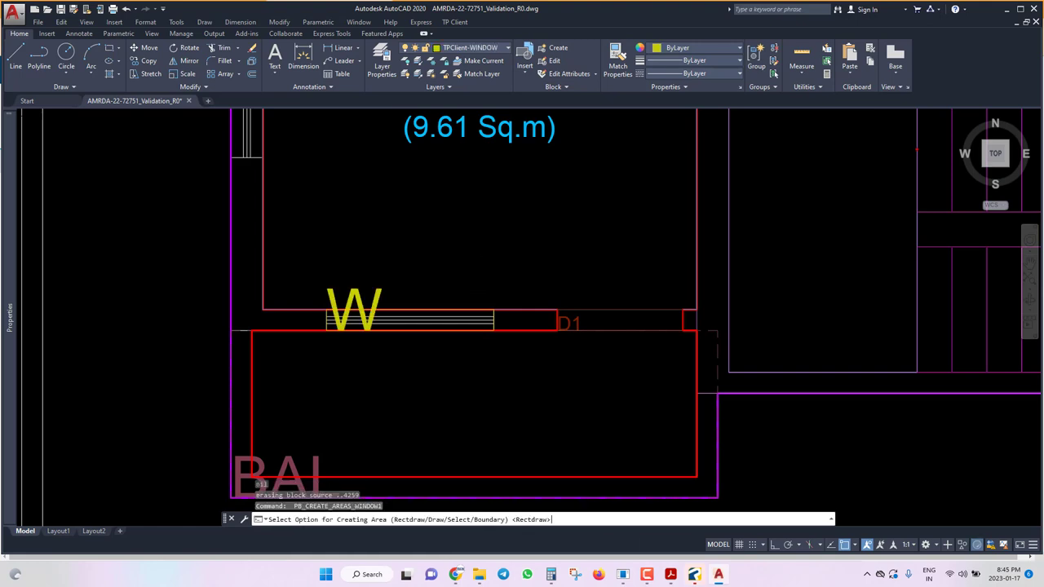
{"action": "type", "text": "R"}
{"action": "key", "text": "Return"}
{"action": "scroll", "coordinate": [419, 438], "scroll_direction": "down", "scroll_amount": 4}
{"action": "scroll", "coordinate": [668, 257], "scroll_direction": "up", "scroll_amount": 5}
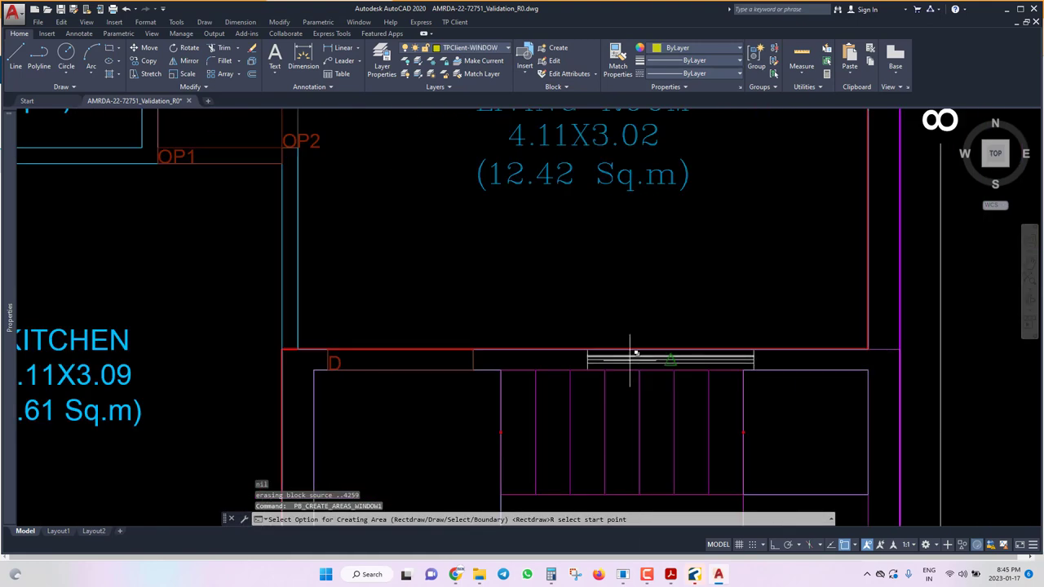
{"action": "scroll", "coordinate": [582, 363], "scroll_direction": "up", "scroll_amount": 4}
{"action": "left_click", "coordinate": [582, 369]}
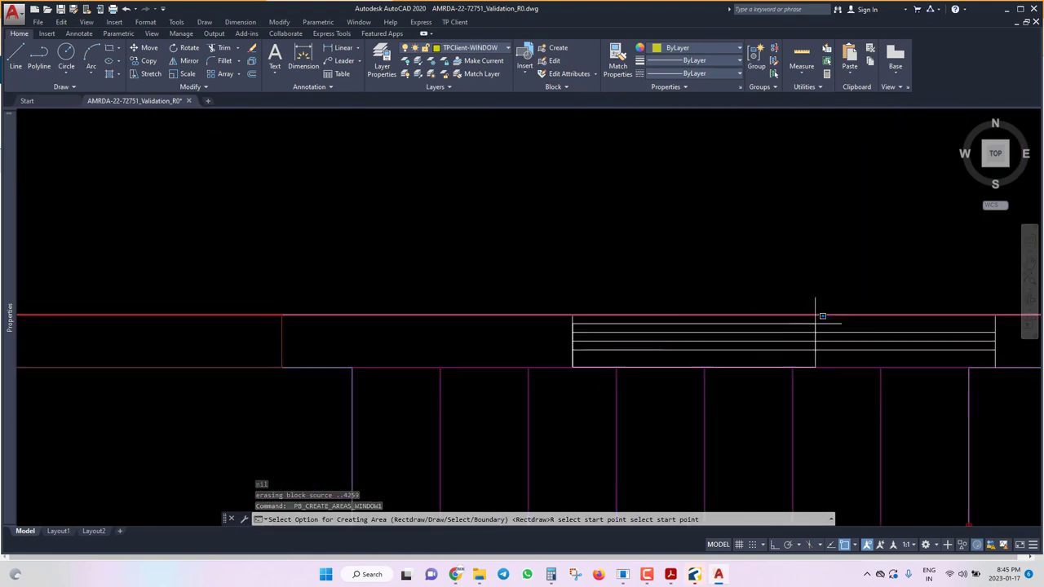
{"action": "left_click", "coordinate": [964, 306]}
{"action": "key", "text": "Return"}
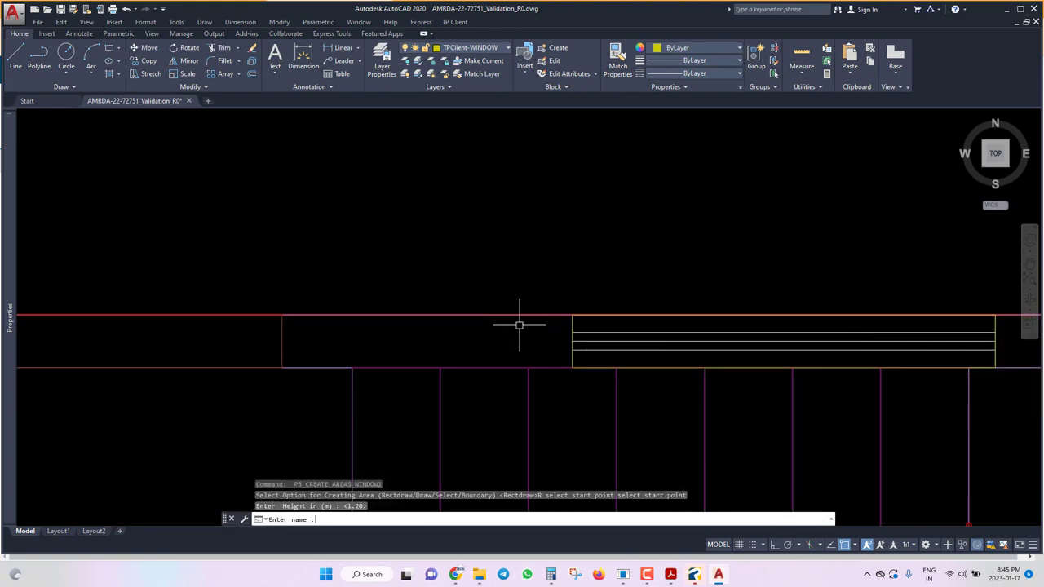
{"action": "scroll", "coordinate": [442, 316], "scroll_direction": "down", "scroll_amount": 2}
{"action": "type", "text": "W1"}
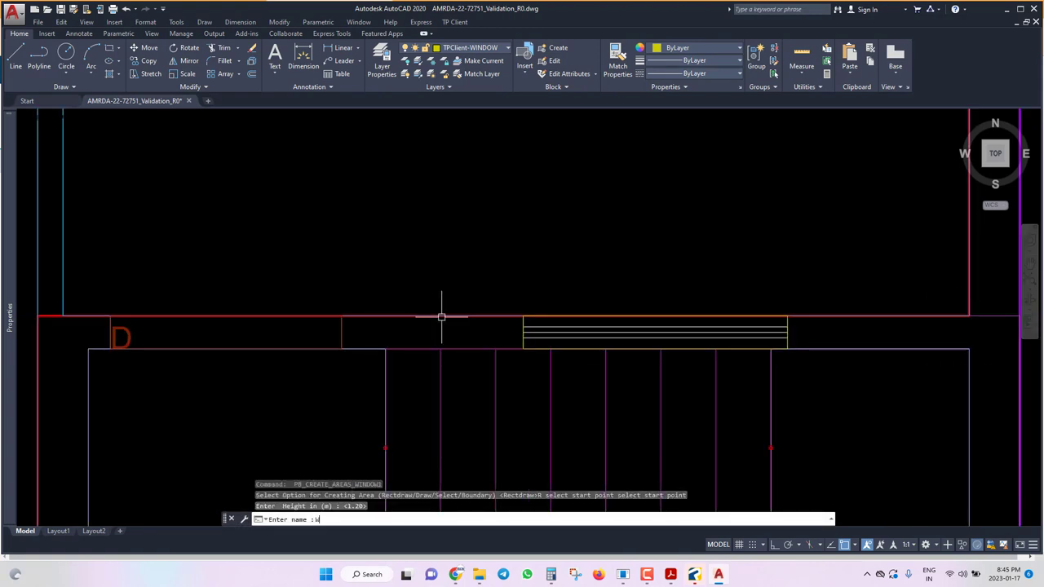
{"action": "key", "text": "Return"}
Mark the kitchen window as opening W2 with the default 1.20 m height.
{"action": "scroll", "coordinate": [489, 358], "scroll_direction": "down", "scroll_amount": 7}
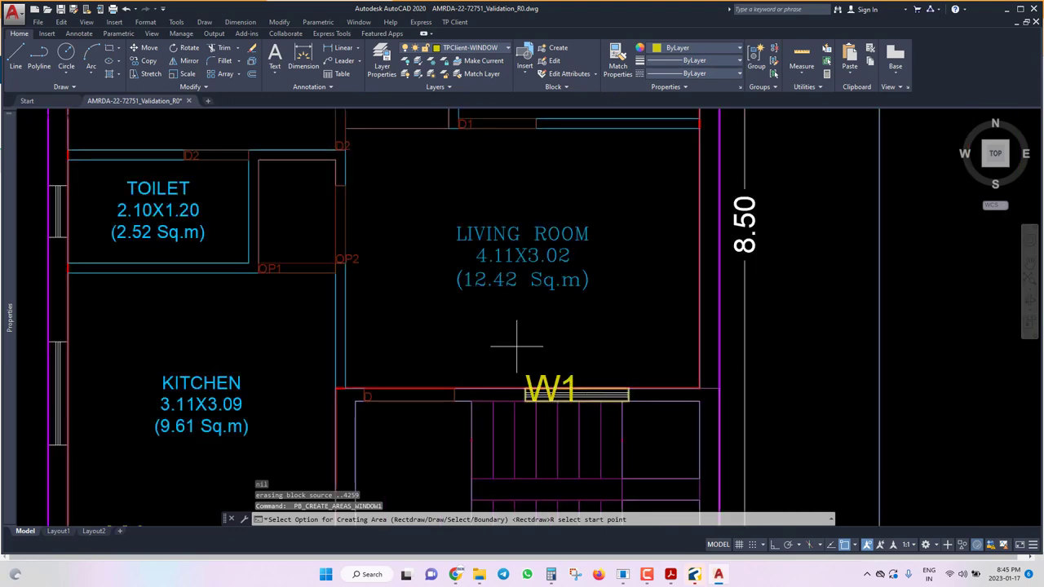
{"action": "scroll", "coordinate": [338, 376], "scroll_direction": "up", "scroll_amount": 3}
{"action": "right_click", "coordinate": [346, 386]}
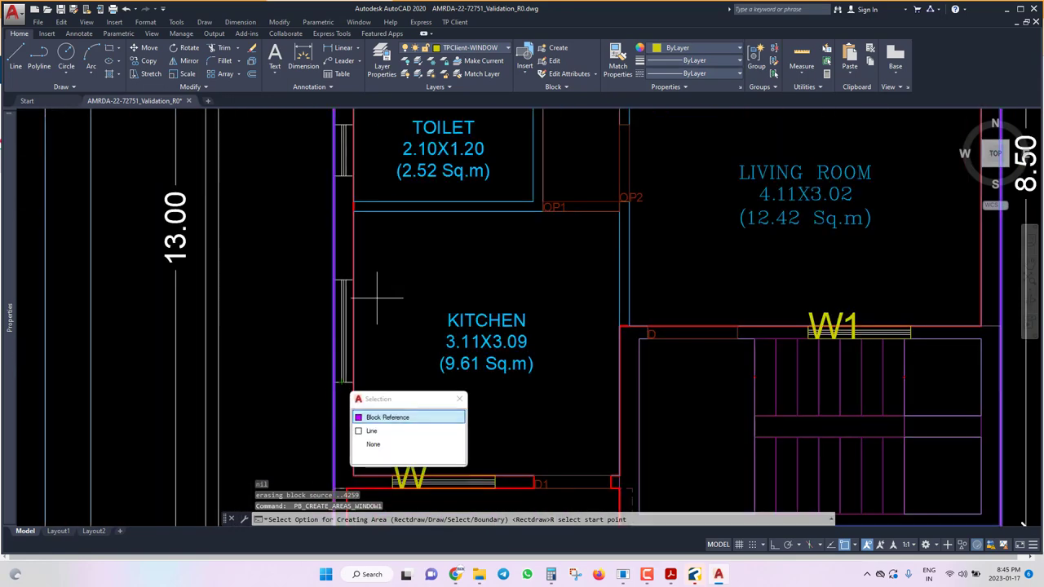
{"action": "left_click", "coordinate": [361, 274]}
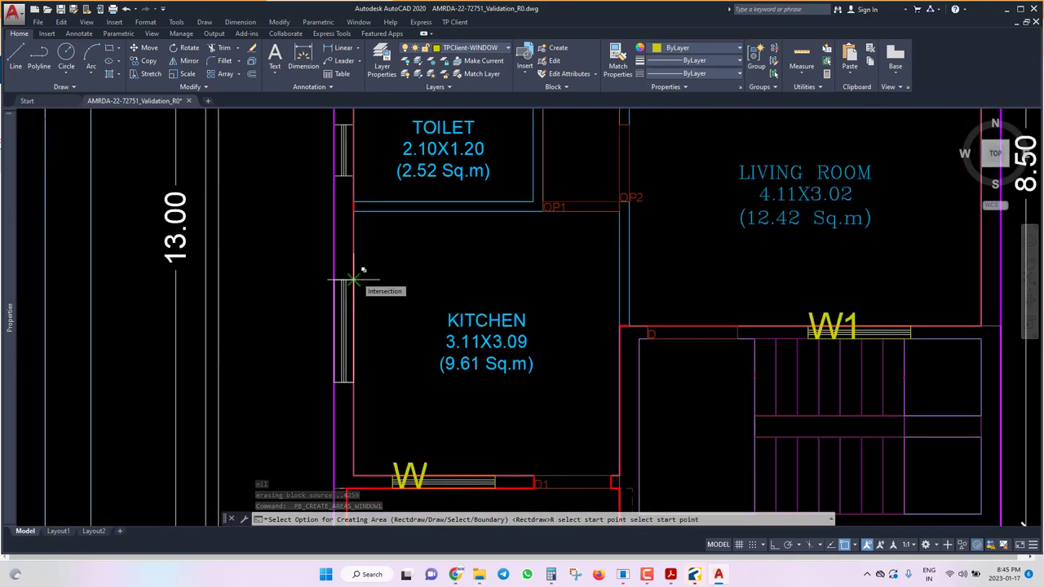
{"action": "left_click", "coordinate": [353, 279]}
{"action": "key", "text": "Return"}
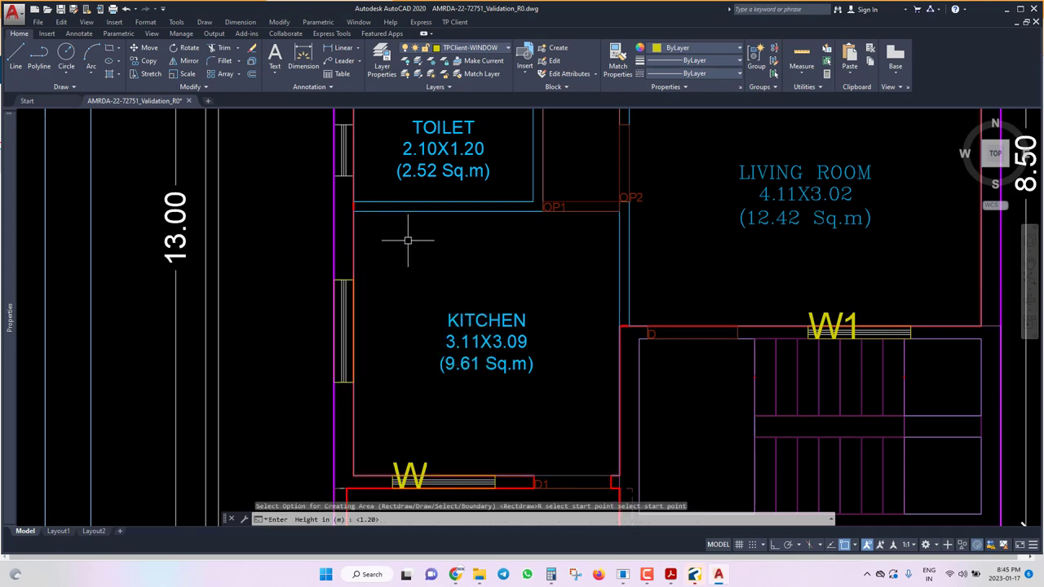
{"action": "key", "text": "Return"}
{"action": "key", "text": "Return"}
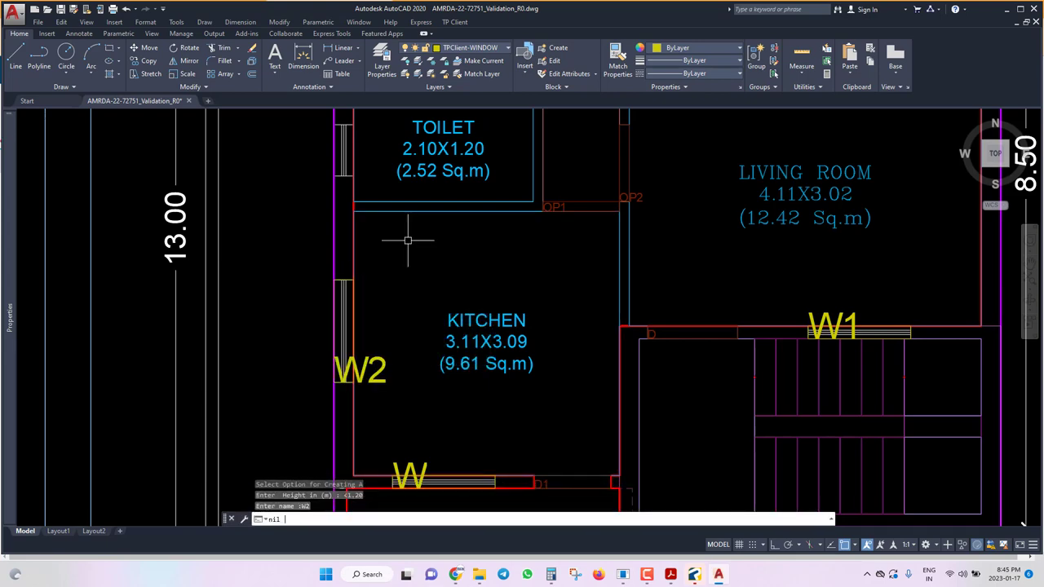
{"action": "key", "text": "Return"}
Mark the toilet ventilator as V with a 0.75 m height.
{"action": "scroll", "coordinate": [399, 354], "scroll_direction": "down", "scroll_amount": 2}
{"action": "scroll", "coordinate": [399, 231], "scroll_direction": "down", "scroll_amount": 4}
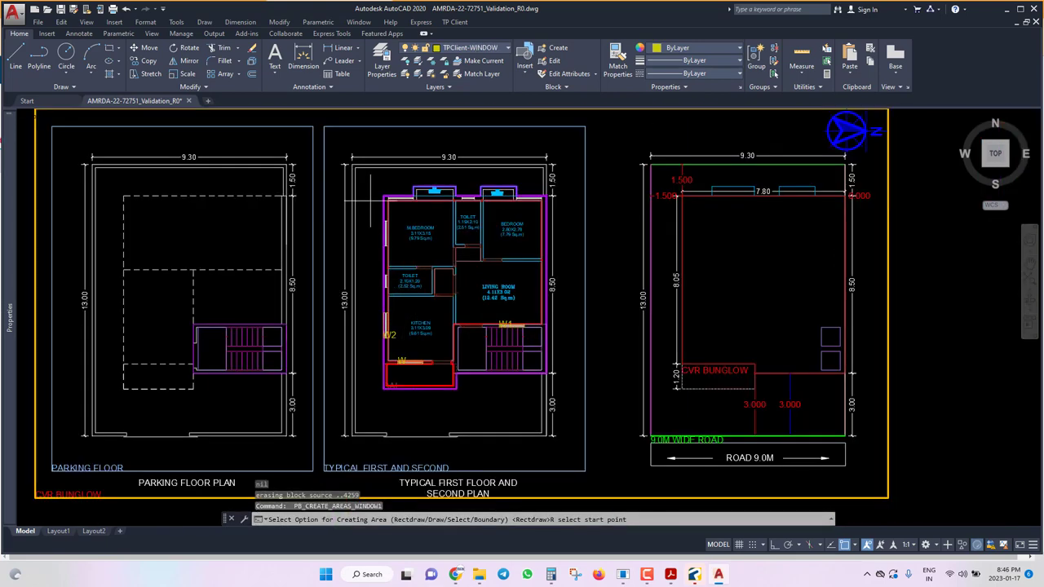
{"action": "scroll", "coordinate": [407, 333], "scroll_direction": "up", "scroll_amount": 8}
{"action": "left_click", "coordinate": [407, 332]}
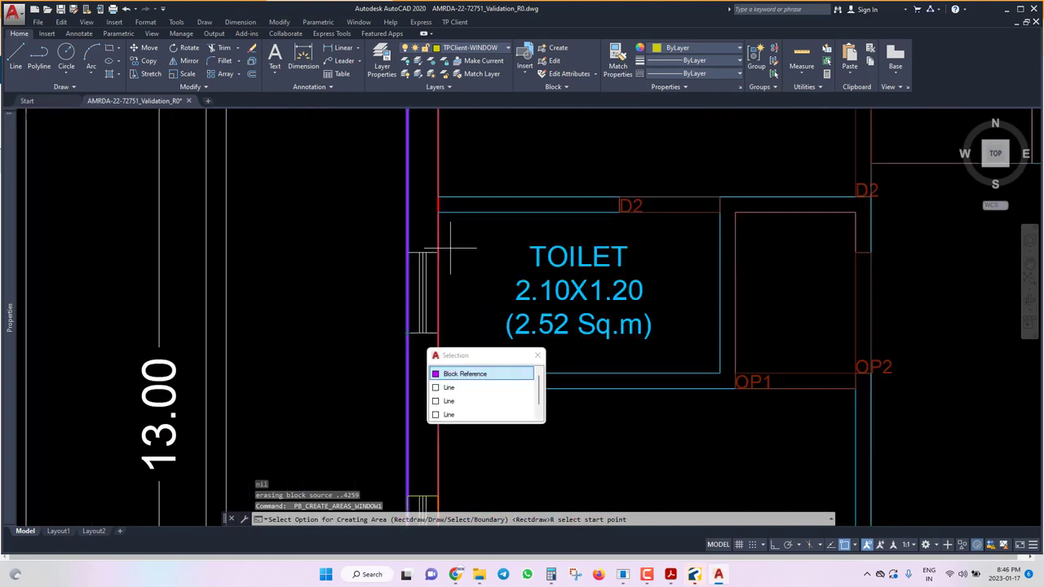
{"action": "left_click", "coordinate": [466, 368]}
{"action": "left_click", "coordinate": [438, 256]}
{"action": "left_click", "coordinate": [495, 292]}
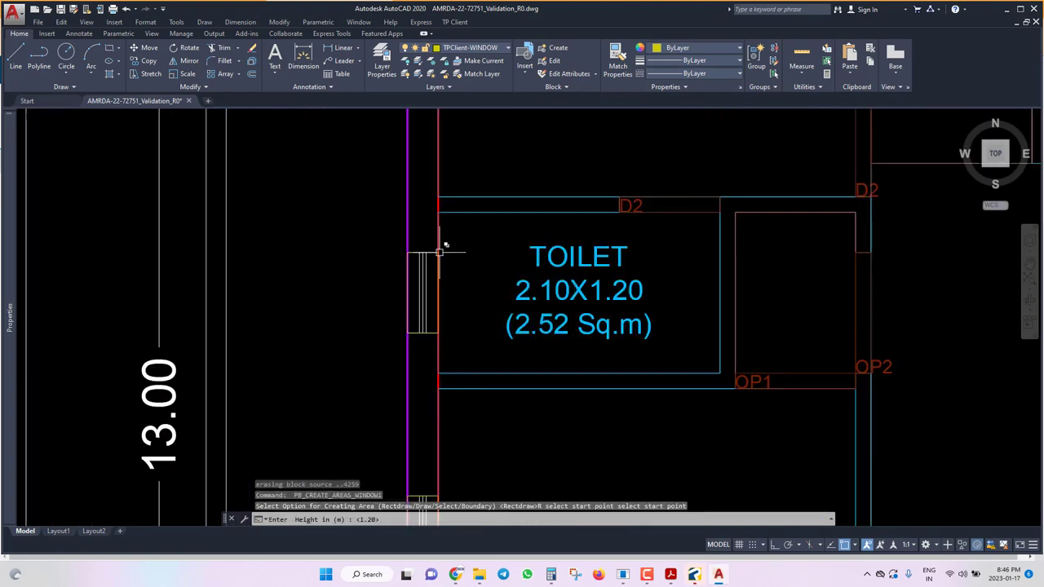
{"action": "type", "text": "0."}
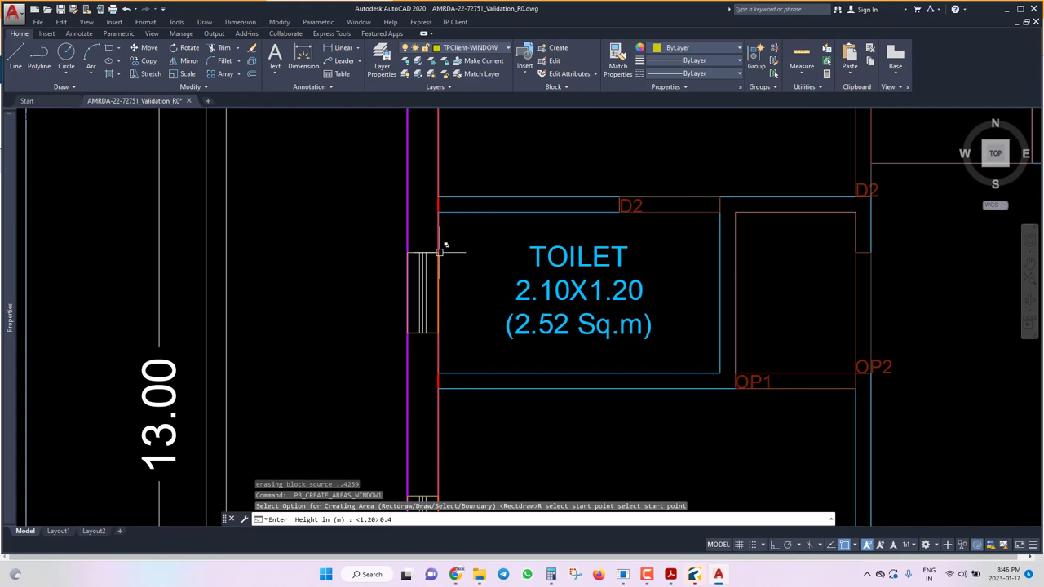
{"action": "type", "text": "75"}
{"action": "key", "text": "Return"}
{"action": "type", "text": "V"}
{"action": "key", "text": "Return"}
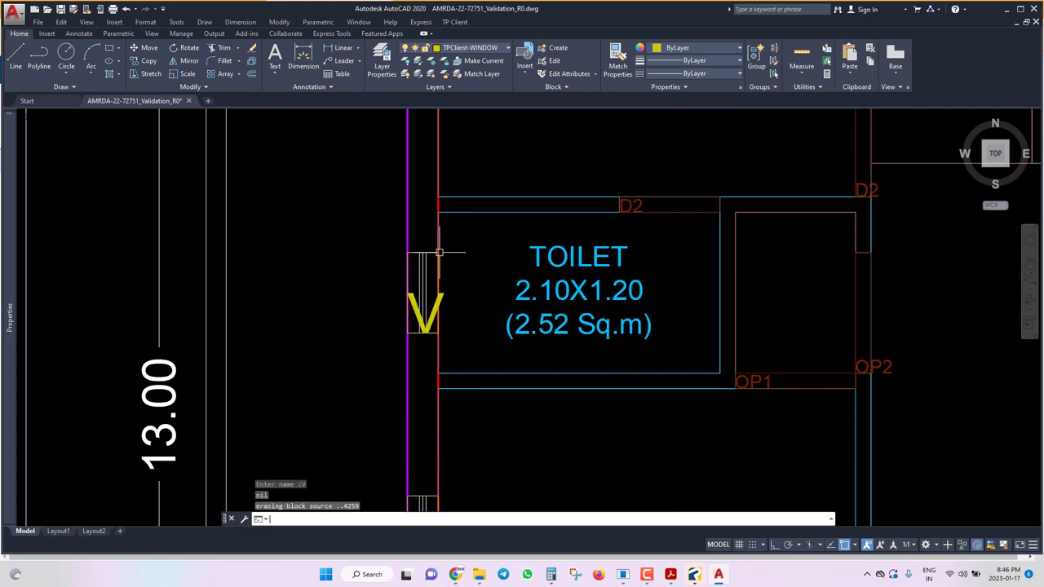
Mark the M.BEDROOM side window as opening W2 at the default height.
{"action": "key", "text": "Return"}
{"action": "scroll", "coordinate": [457, 383], "scroll_direction": "down", "scroll_amount": 3}
{"action": "scroll", "coordinate": [482, 286], "scroll_direction": "up", "scroll_amount": 2}
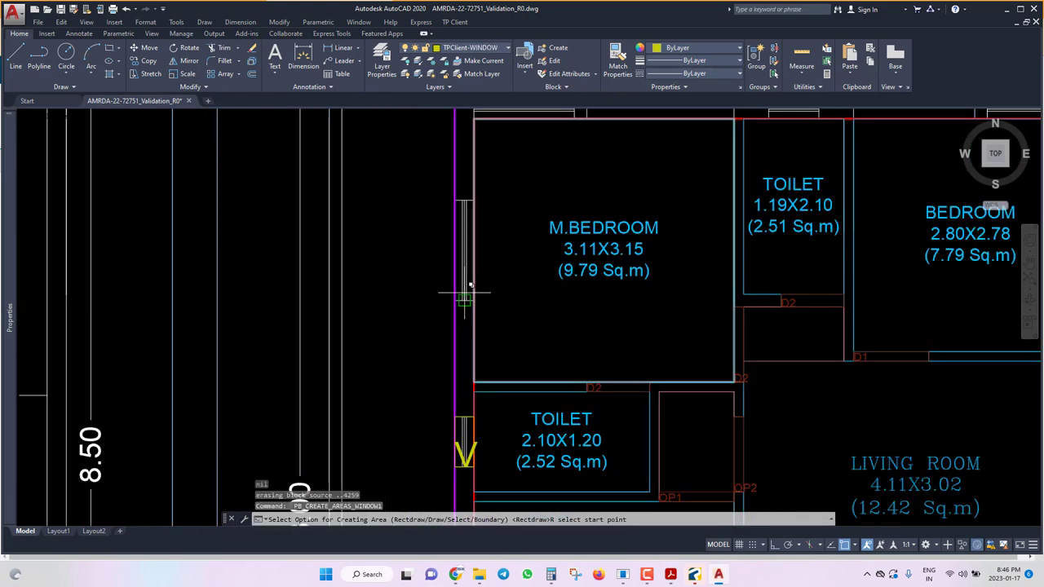
{"action": "left_click", "coordinate": [454, 282]}
{"action": "left_click", "coordinate": [478, 201]}
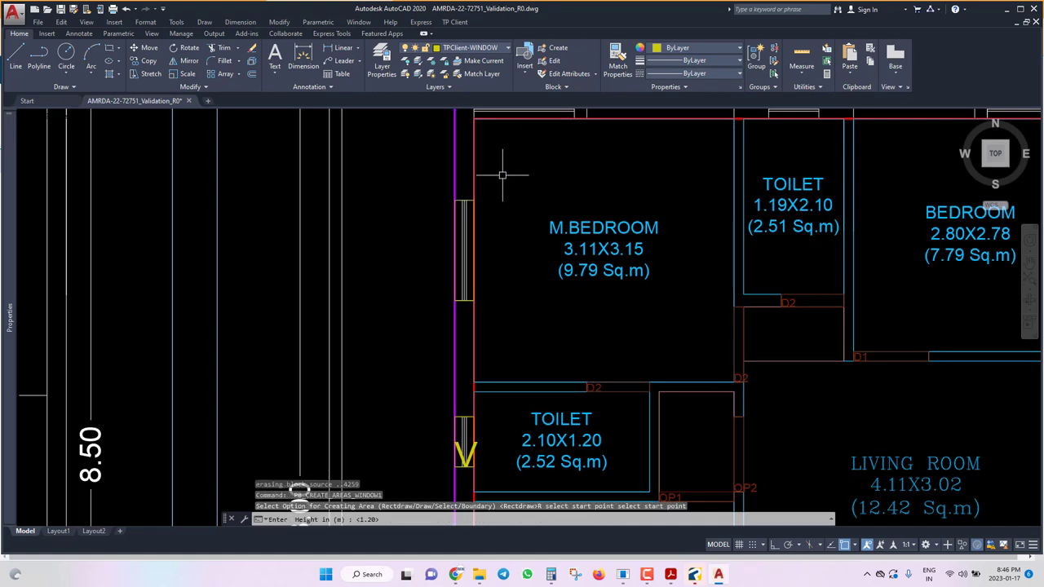
{"action": "key", "text": "Return"}
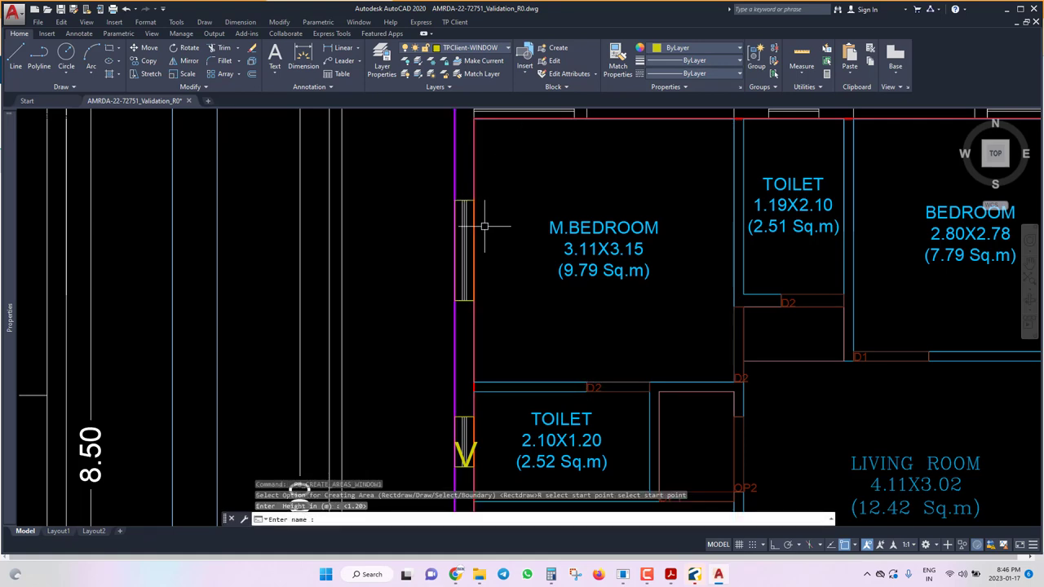
{"action": "type", "text": "W2"}
{"action": "key", "text": "Return"}
{"action": "key", "text": "Return"}
Mark the M.BEDROOM top window as opening W3 at the default height.
{"action": "scroll", "coordinate": [478, 226], "scroll_direction": "down", "scroll_amount": 4}
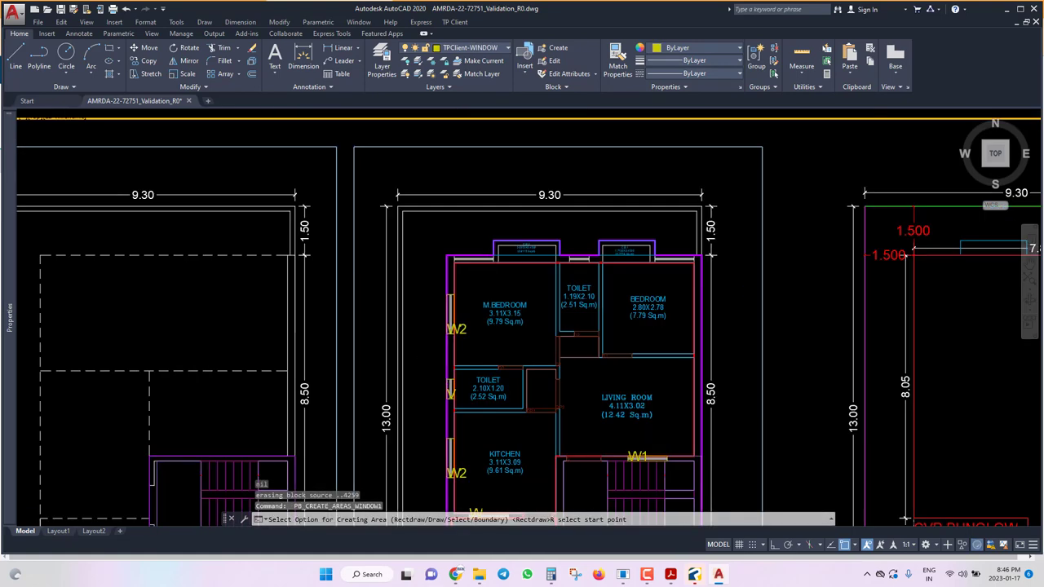
{"action": "scroll", "coordinate": [484, 269], "scroll_direction": "up", "scroll_amount": 5}
{"action": "left_click", "coordinate": [519, 200]}
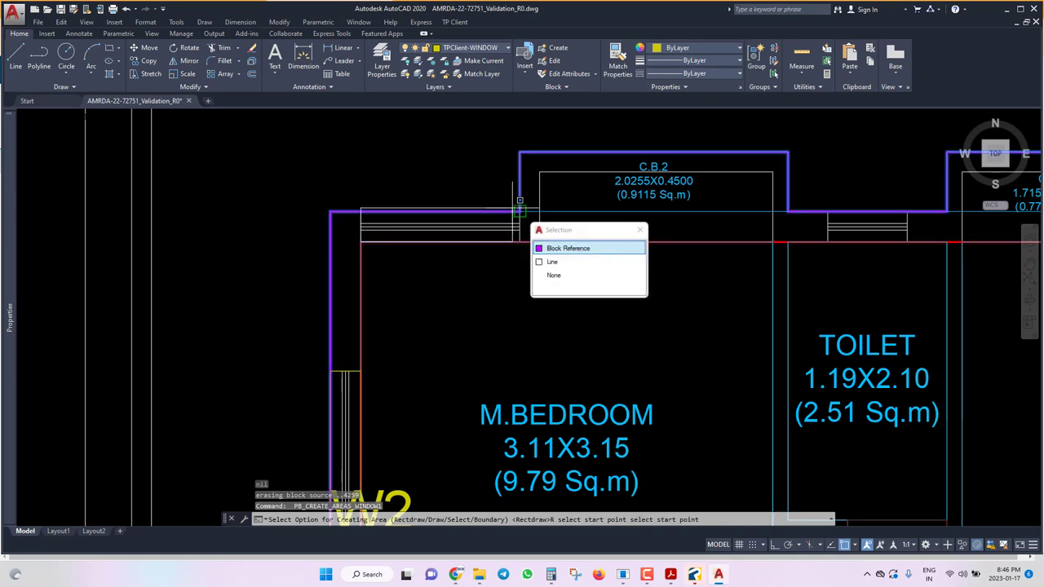
{"action": "key", "text": "Return"}
{"action": "key", "text": "Return"}
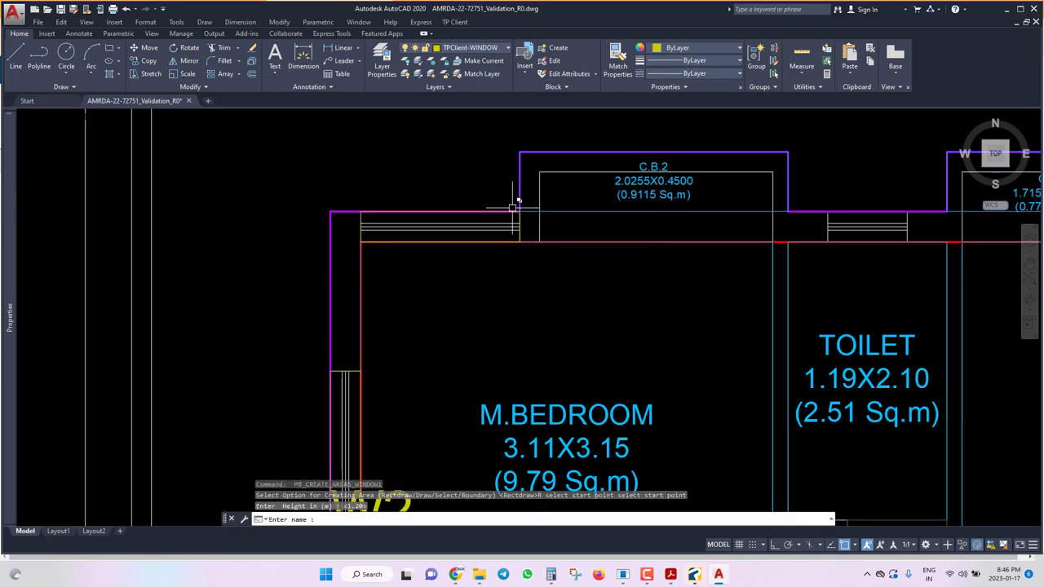
{"action": "type", "text": "W3"}
{"action": "key", "text": "Return"}
{"action": "key", "text": "Return"}
Mark the upper toilet ventilator as V with a 0.785 m height.
{"action": "scroll", "coordinate": [450, 274], "scroll_direction": "down", "scroll_amount": 2}
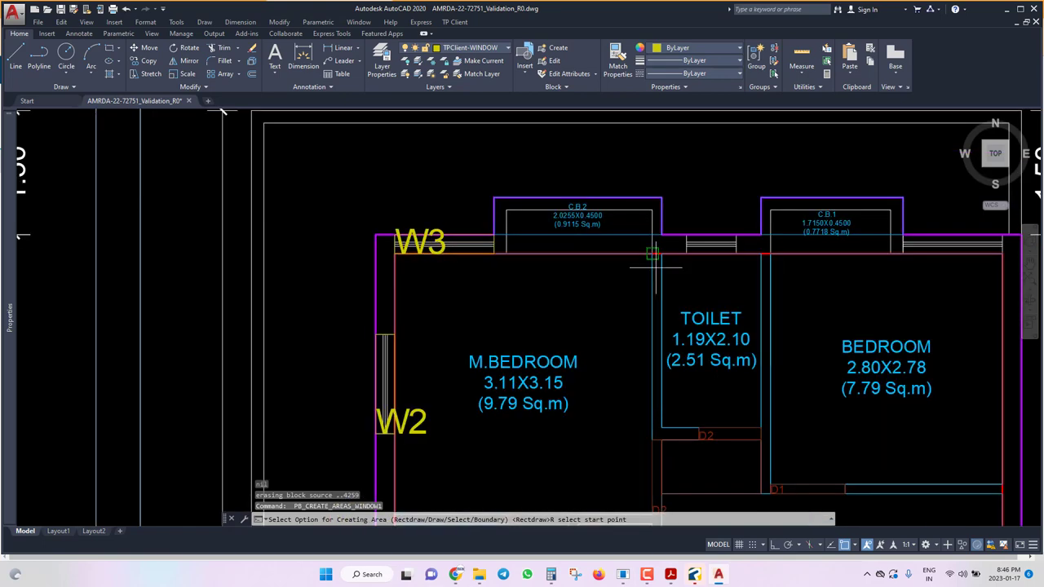
{"action": "scroll", "coordinate": [654, 259], "scroll_direction": "up", "scroll_amount": 3}
{"action": "left_click", "coordinate": [711, 233]}
{"action": "key", "text": "Escape"}
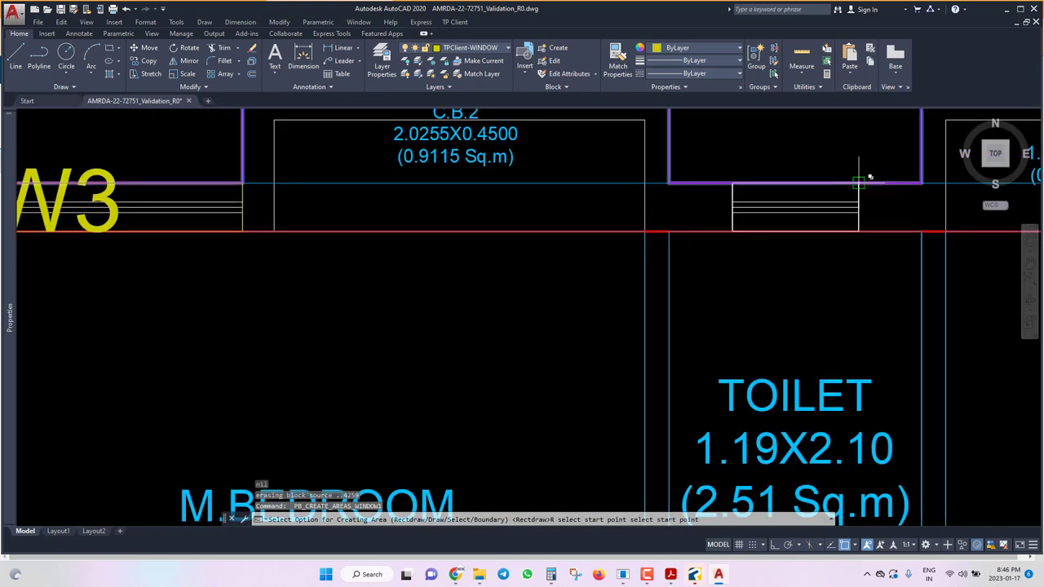
{"action": "left_click", "coordinate": [860, 183]}
{"action": "key", "text": "Return"}
{"action": "type", "text": "0."}
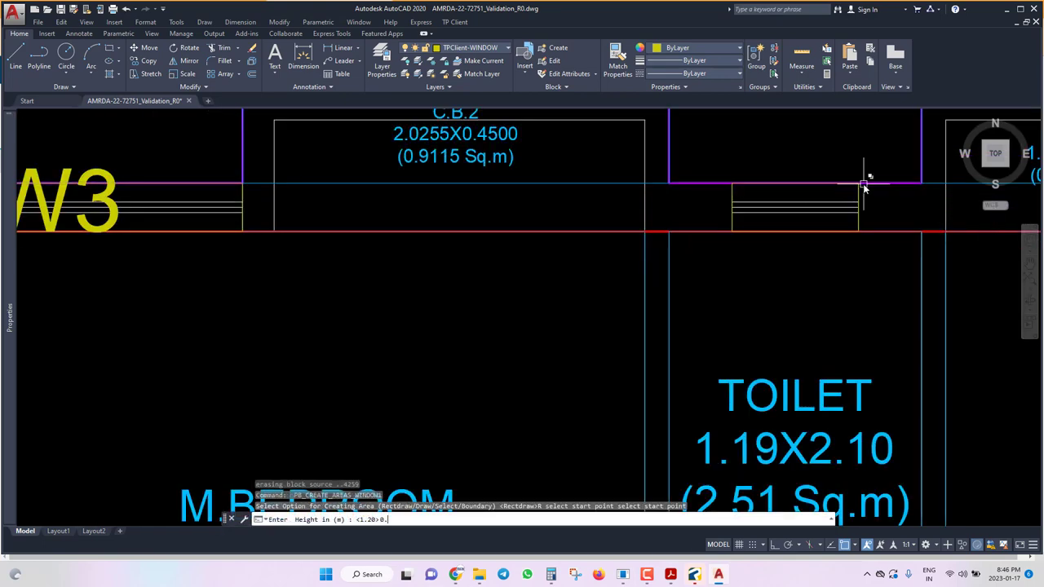
{"action": "type", "text": "785"}
{"action": "key", "text": "Return"}
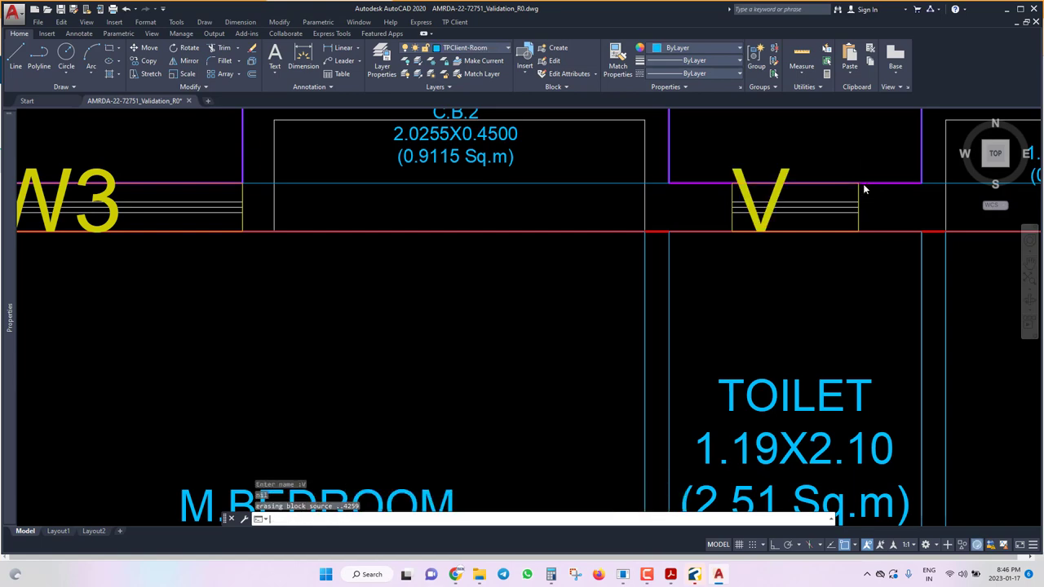
Mark the BEDROOM window as opening W4 at the default height.
{"action": "scroll", "coordinate": [558, 329], "scroll_direction": "down", "scroll_amount": 8}
{"action": "scroll", "coordinate": [726, 318], "scroll_direction": "up", "scroll_amount": 5}
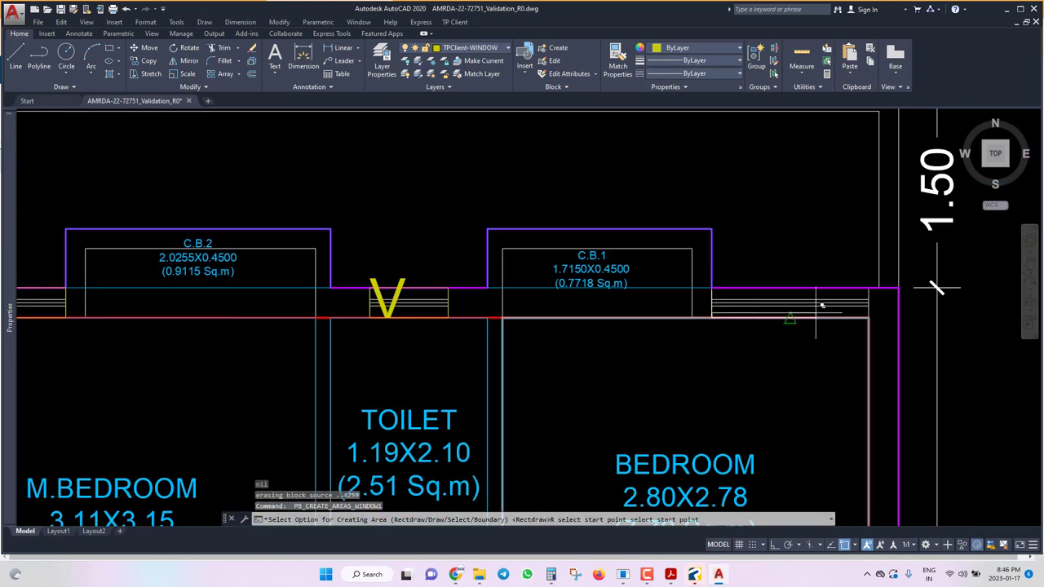
{"action": "left_click", "coordinate": [872, 286]}
{"action": "key", "text": "Return"}
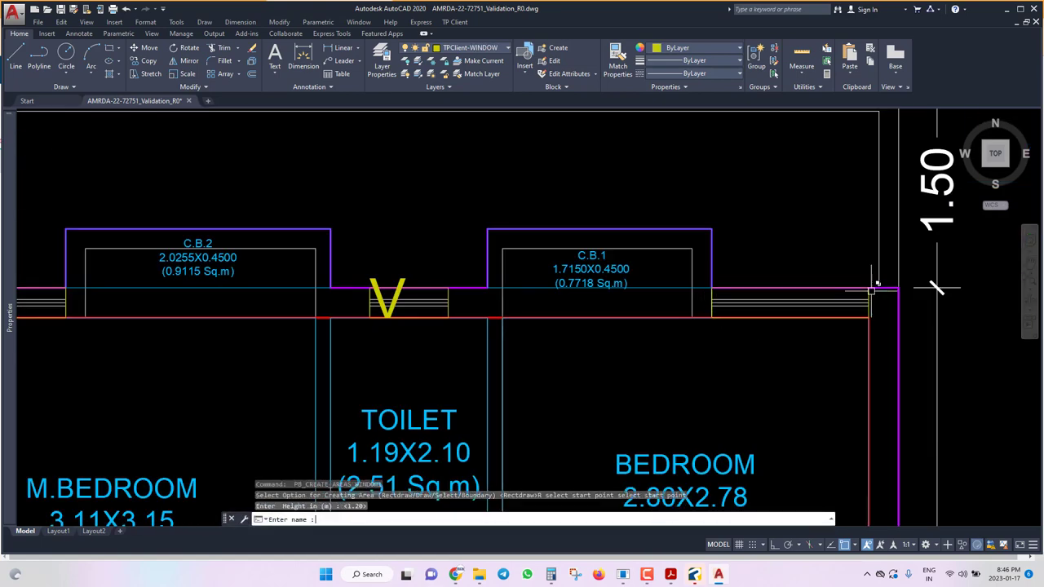
{"action": "type", "text": "W4"}
{"action": "key", "text": "Return"}
{"action": "scroll", "coordinate": [872, 290], "scroll_direction": "down", "scroll_amount": 8}
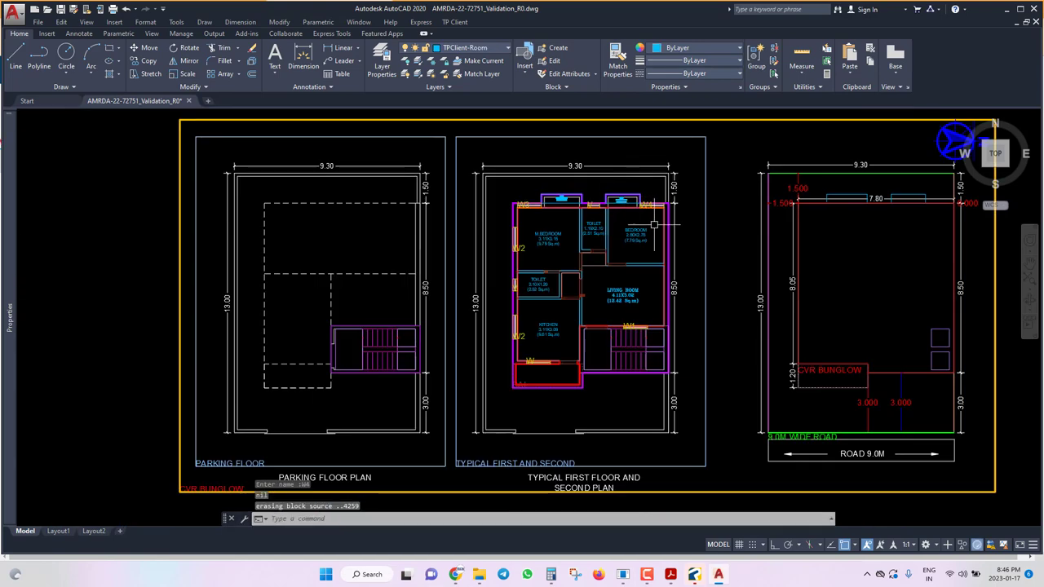
Select all window labels similar to W1 and set their text height to 0.10.
{"action": "scroll", "coordinate": [667, 312], "scroll_direction": "up", "scroll_amount": 6}
{"action": "left_click", "coordinate": [681, 286]}
{"action": "right_click", "coordinate": [683, 285]}
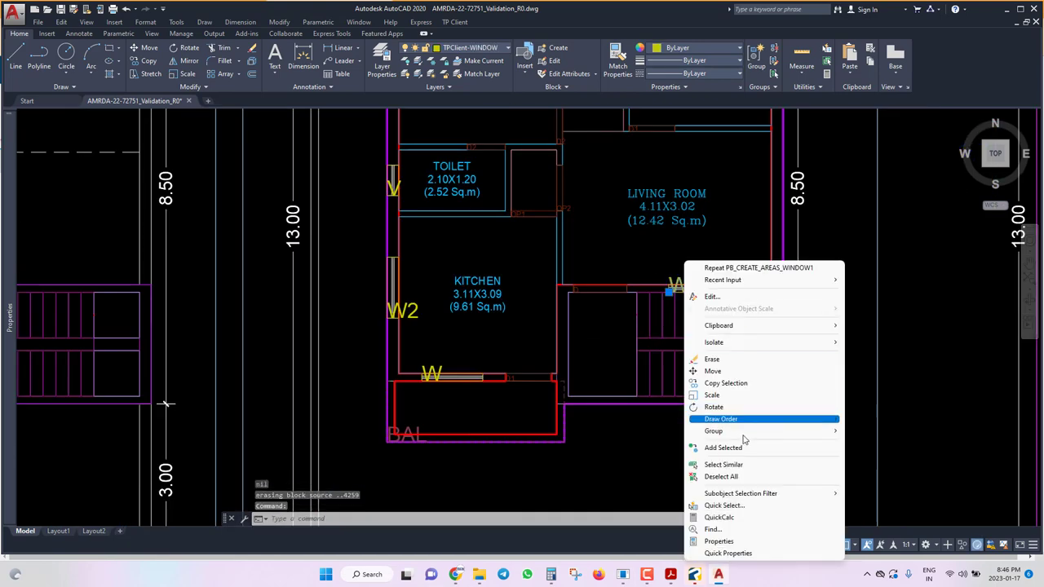
{"action": "left_click", "coordinate": [724, 464]}
{"action": "mouse_move", "coordinate": [15, 354]}
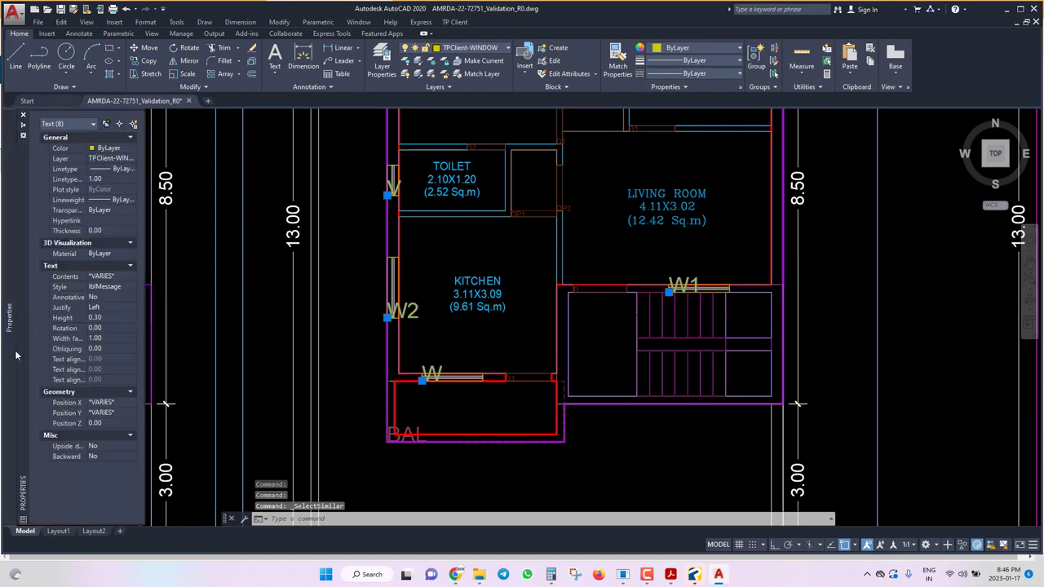
{"action": "left_click", "coordinate": [111, 317]}
{"action": "key", "text": "Return"}
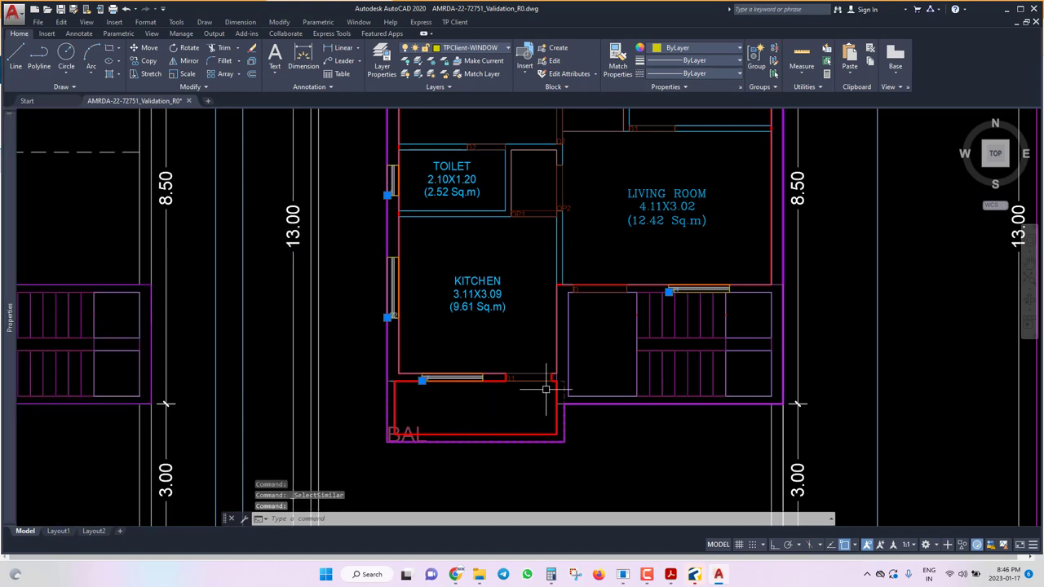
Clear the selection, save the drawing, and bring up TP Client's floor-marking commands.
{"action": "scroll", "coordinate": [571, 371], "scroll_direction": "down", "scroll_amount": 4}
{"action": "key", "text": "Escape"}
{"action": "key", "text": "ctrl+s"}
{"action": "scroll", "coordinate": [343, 366], "scroll_direction": "up", "scroll_amount": 5}
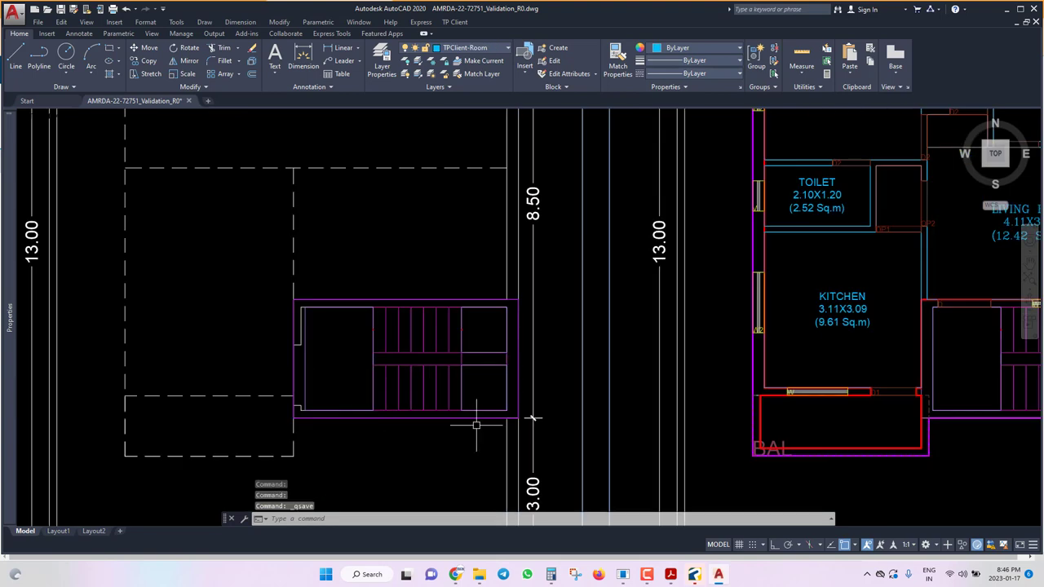
{"action": "scroll", "coordinate": [304, 342], "scroll_direction": "up", "scroll_amount": 6}
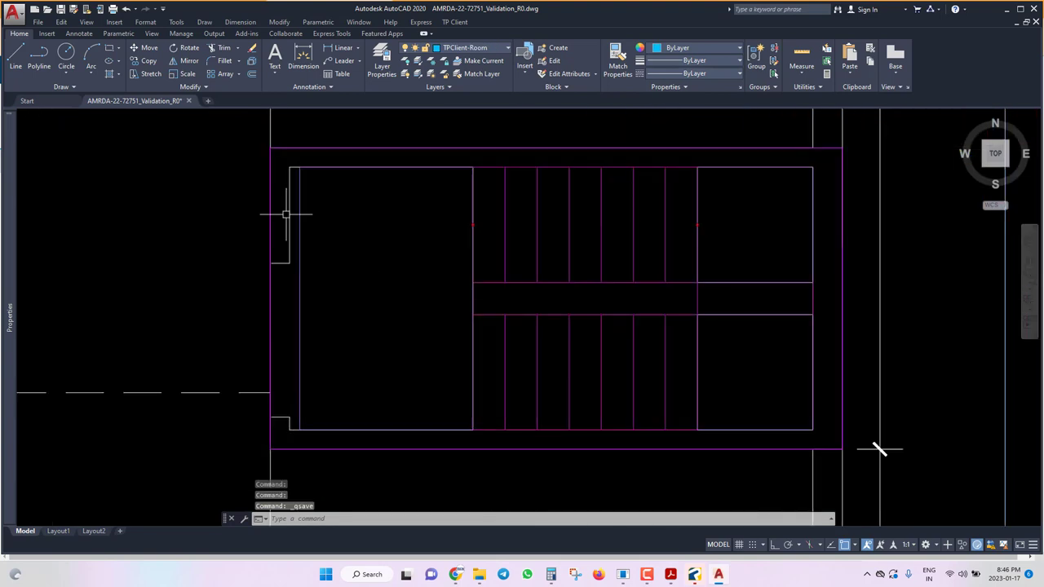
{"action": "left_click", "coordinate": [454, 22]}
{"action": "mouse_move", "coordinate": [522, 95]}
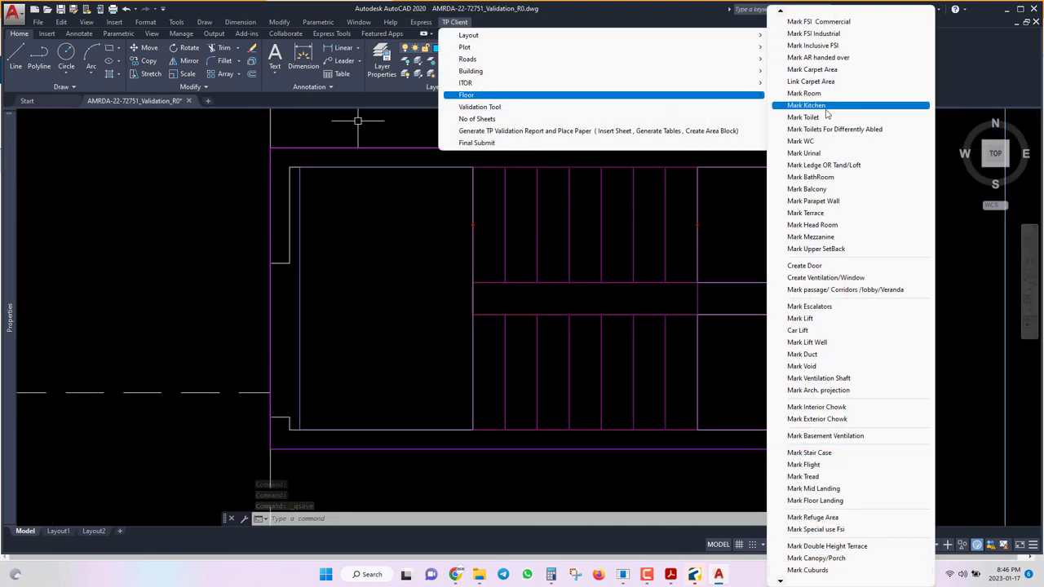
Mark the stair-wall doorway as rectangular door D0 with the default 2.10 m height.
{"action": "left_click", "coordinate": [806, 267]}
{"action": "type", "text": "R"}
{"action": "key", "text": "Return"}
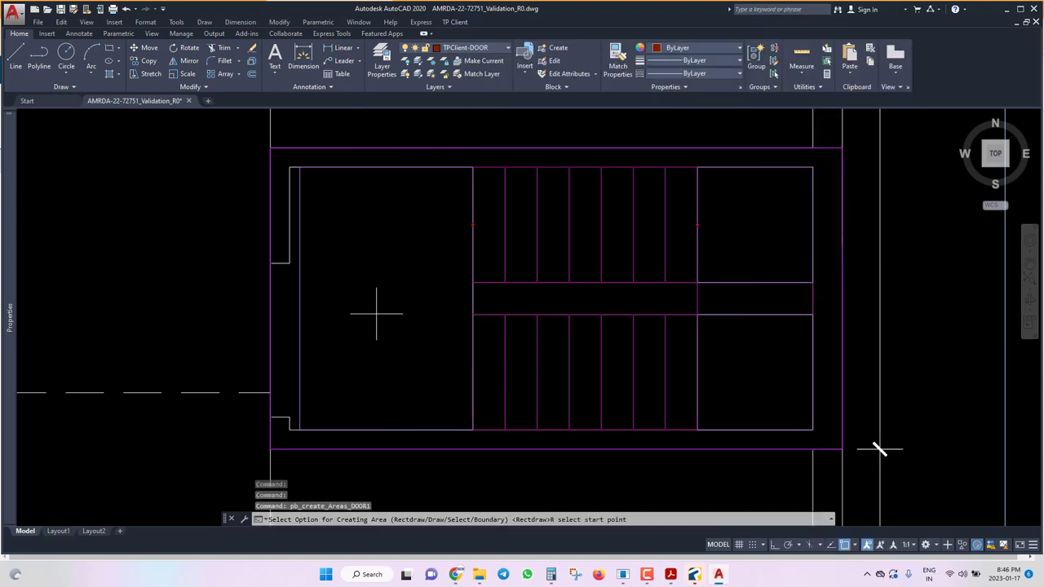
{"action": "left_click", "coordinate": [284, 263]}
{"action": "left_click", "coordinate": [277, 406]}
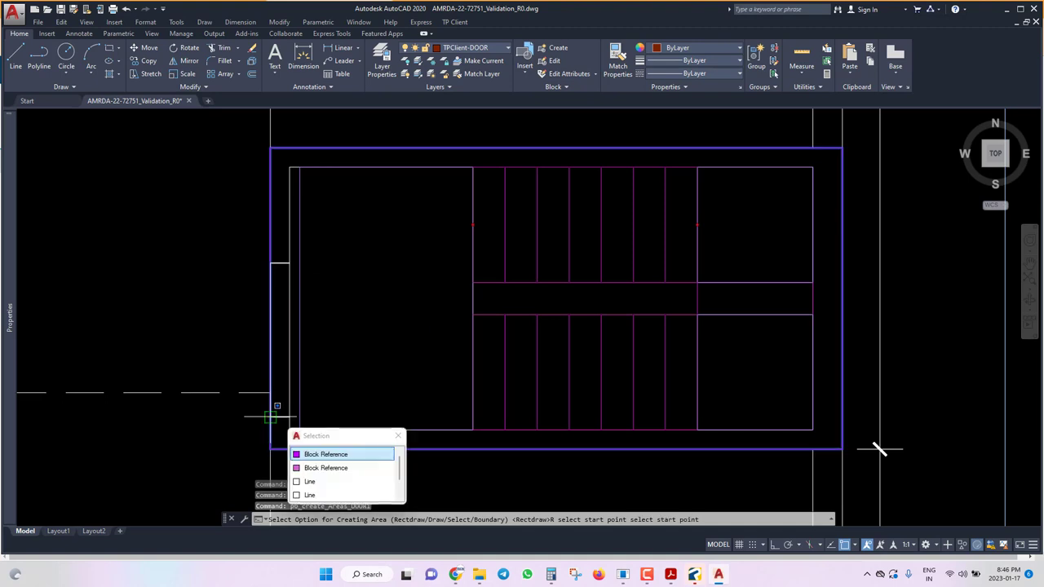
{"action": "key", "text": "Return"}
{"action": "key", "text": "Return"}
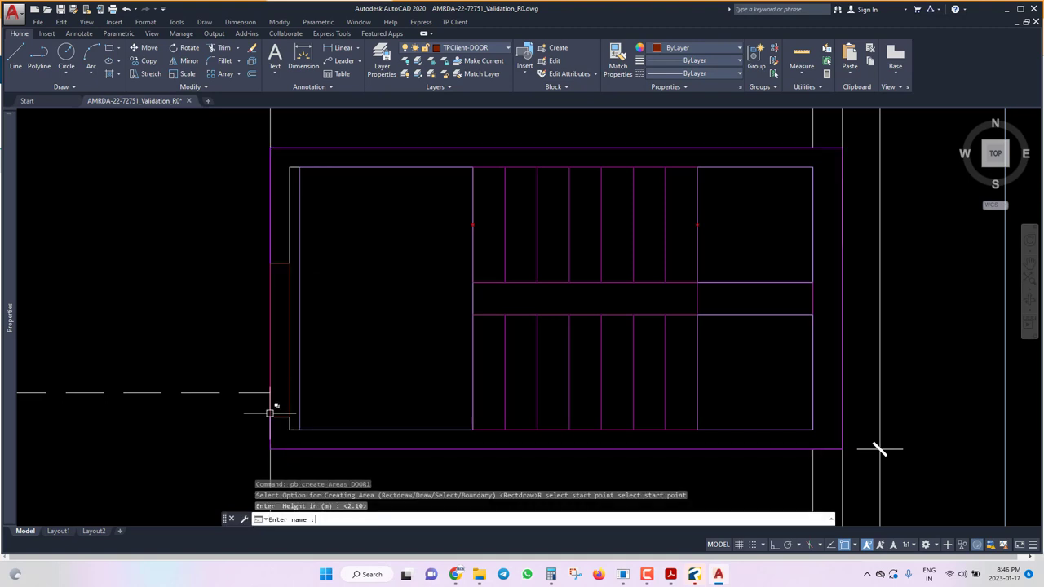
{"action": "type", "text": "D0"}
{"action": "key", "text": "Return"}
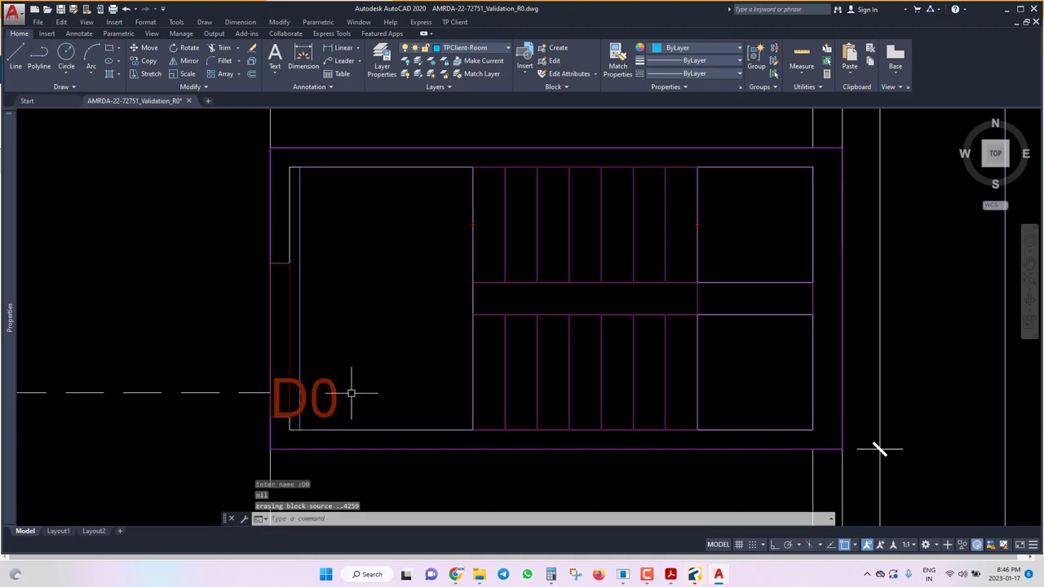
Set the D0 door label's text height to 0.1.
{"action": "left_click", "coordinate": [322, 380]}
{"action": "right_click", "coordinate": [323, 380]}
{"action": "key", "text": "alt+Tab"}
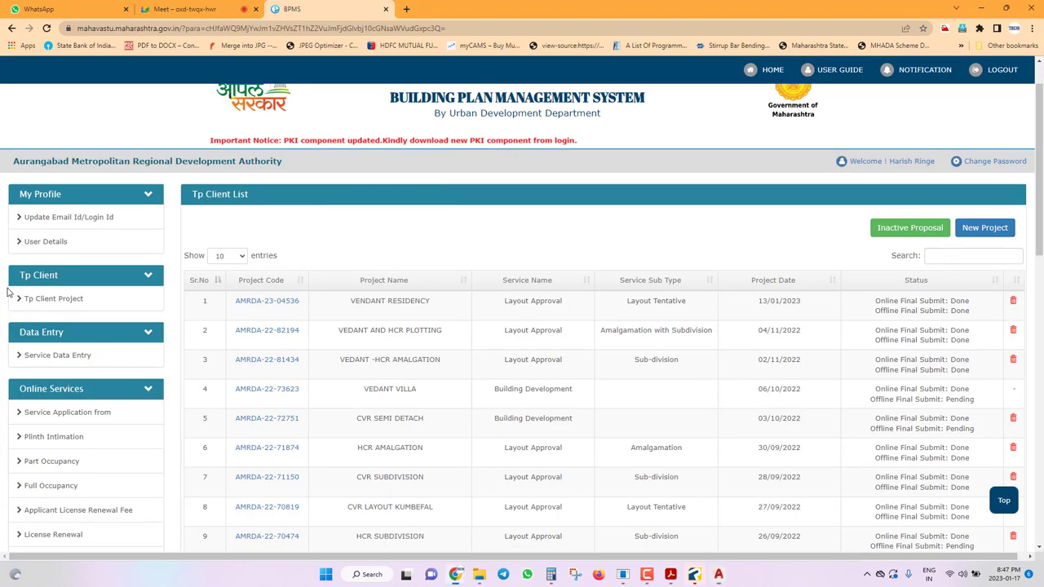
{"action": "key", "text": "alt+Tab"}
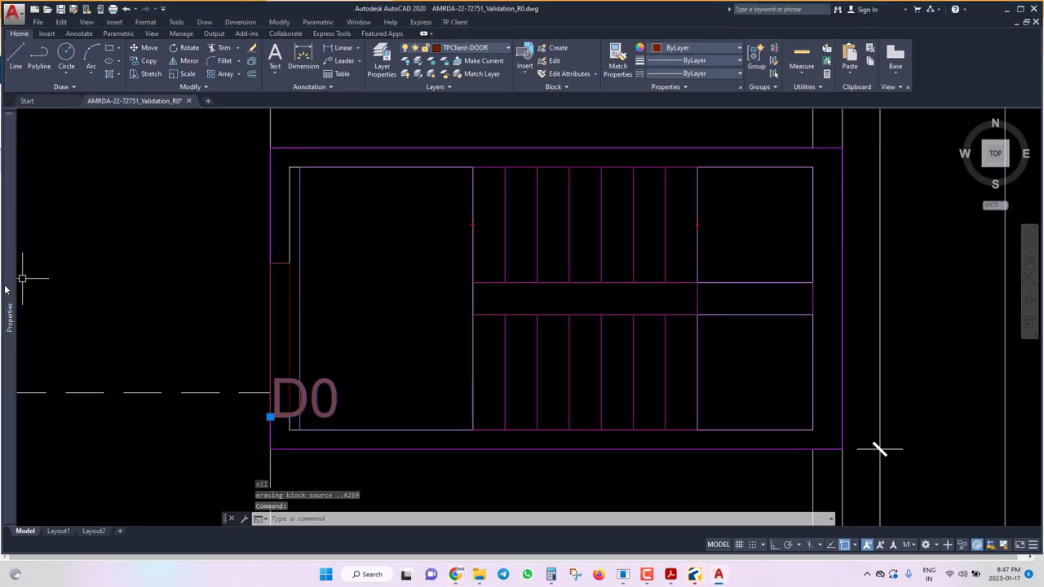
{"action": "mouse_move", "coordinate": [5, 289]}
{"action": "left_click", "coordinate": [110, 317]}
{"action": "type", "text": "0"}
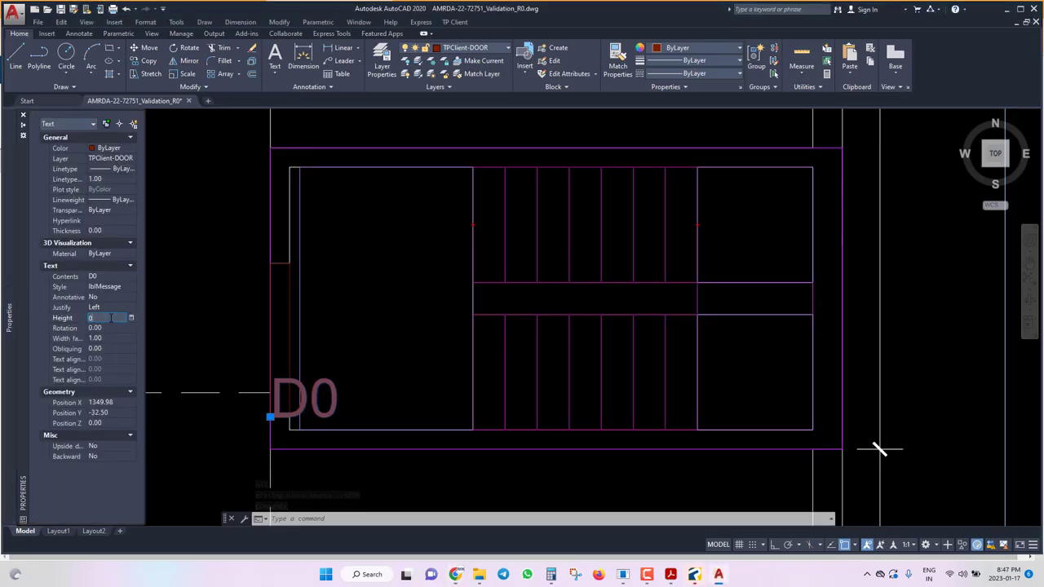
{"action": "type", "text": ".1"}
{"action": "key", "text": "Return"}
Review the typical floor plan's labels and save the drawing with the new D0 door.
{"action": "key", "text": "Escape"}
{"action": "scroll", "coordinate": [464, 328], "scroll_direction": "down", "scroll_amount": 10}
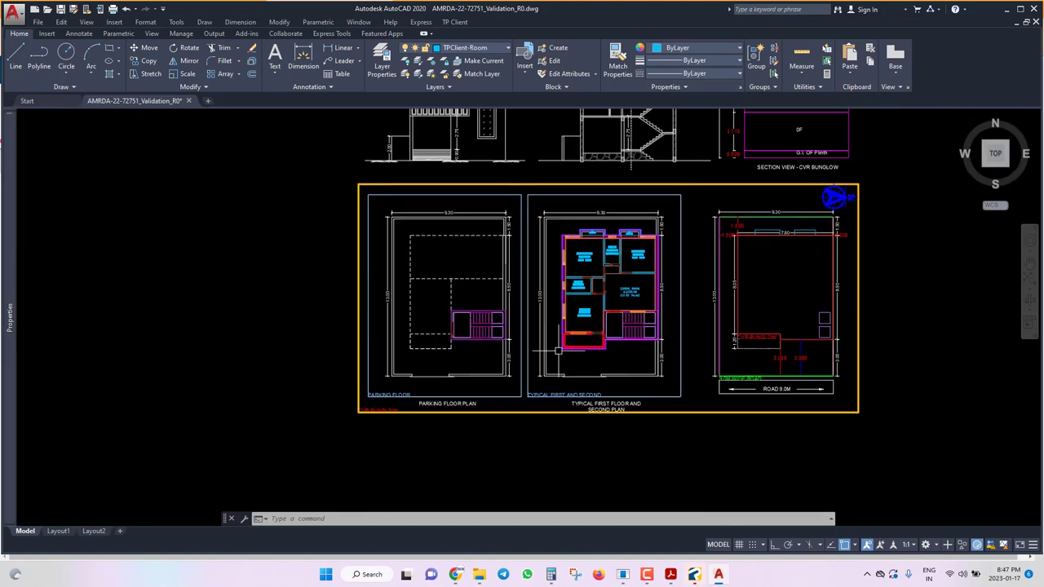
{"action": "scroll", "coordinate": [645, 301], "scroll_direction": "up", "scroll_amount": 8}
{"action": "scroll", "coordinate": [588, 286], "scroll_direction": "down", "scroll_amount": 4}
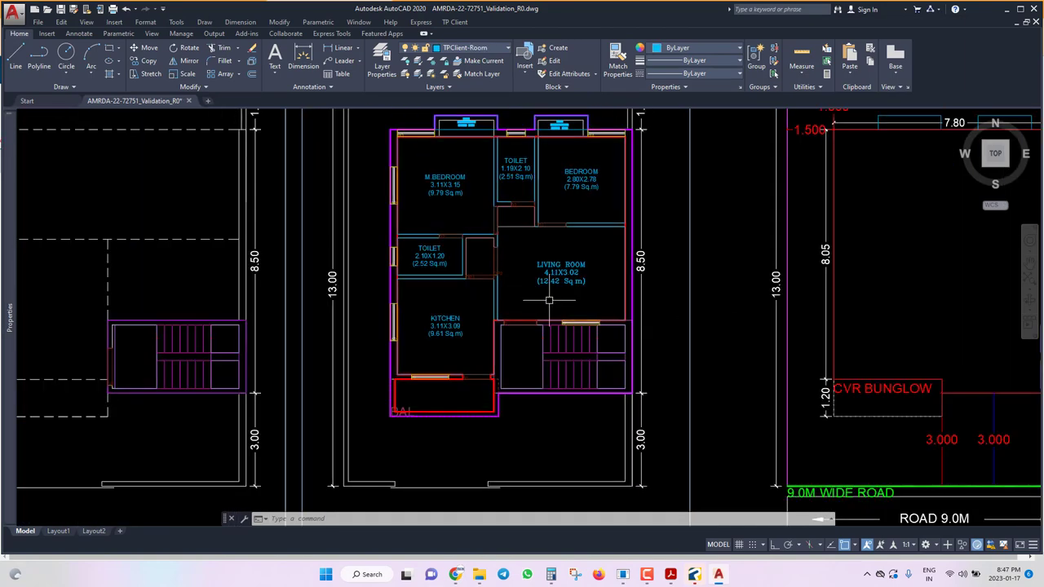
{"action": "scroll", "coordinate": [537, 295], "scroll_direction": "down", "scroll_amount": 3}
{"action": "scroll", "coordinate": [463, 314], "scroll_direction": "up", "scroll_amount": 5}
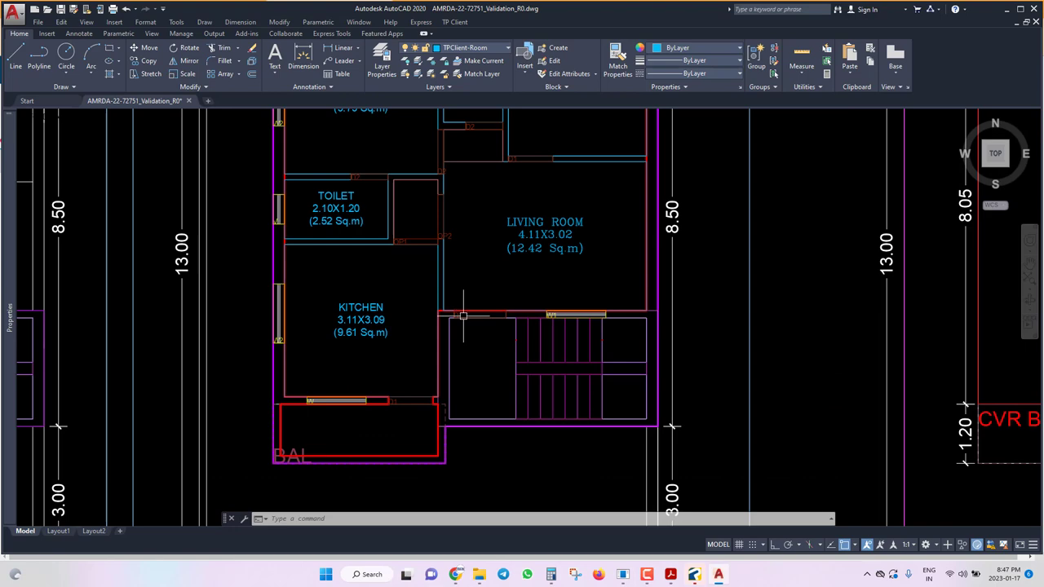
{"action": "scroll", "coordinate": [439, 308], "scroll_direction": "down", "scroll_amount": 5}
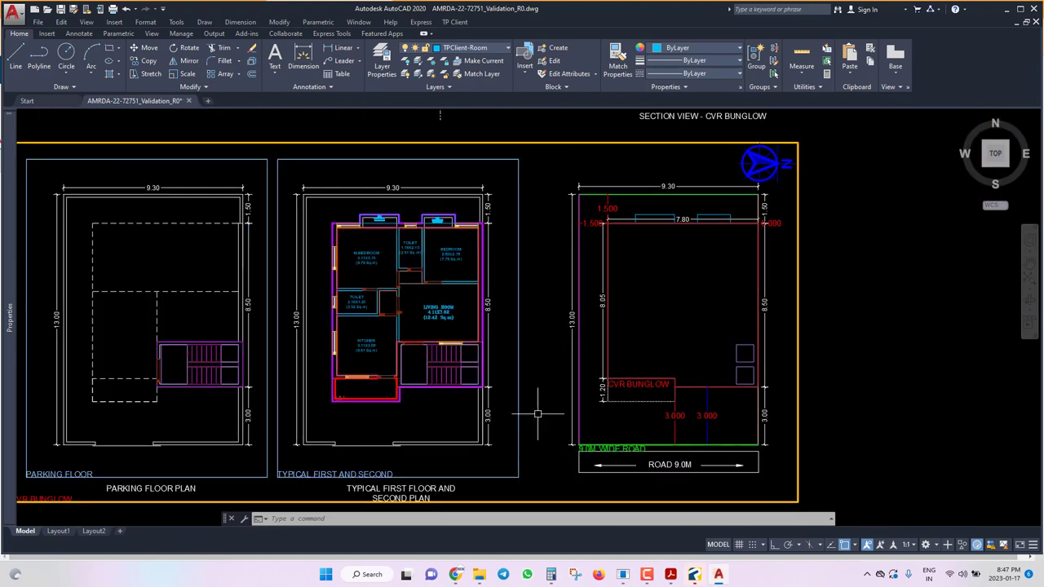
{"action": "key", "text": "ctrl+s"}
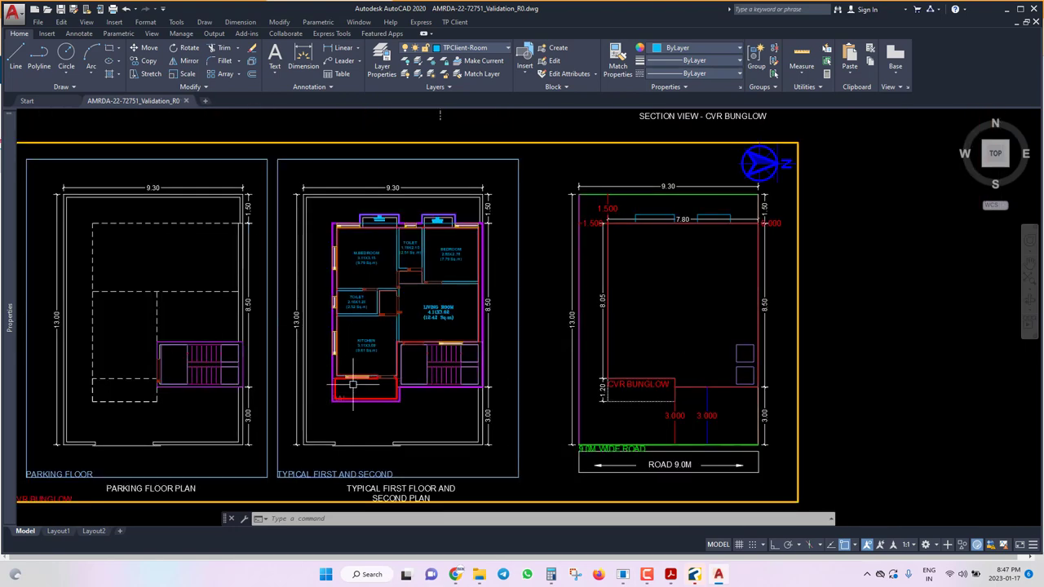
{"action": "scroll", "coordinate": [409, 323], "scroll_direction": "up", "scroll_amount": 2}
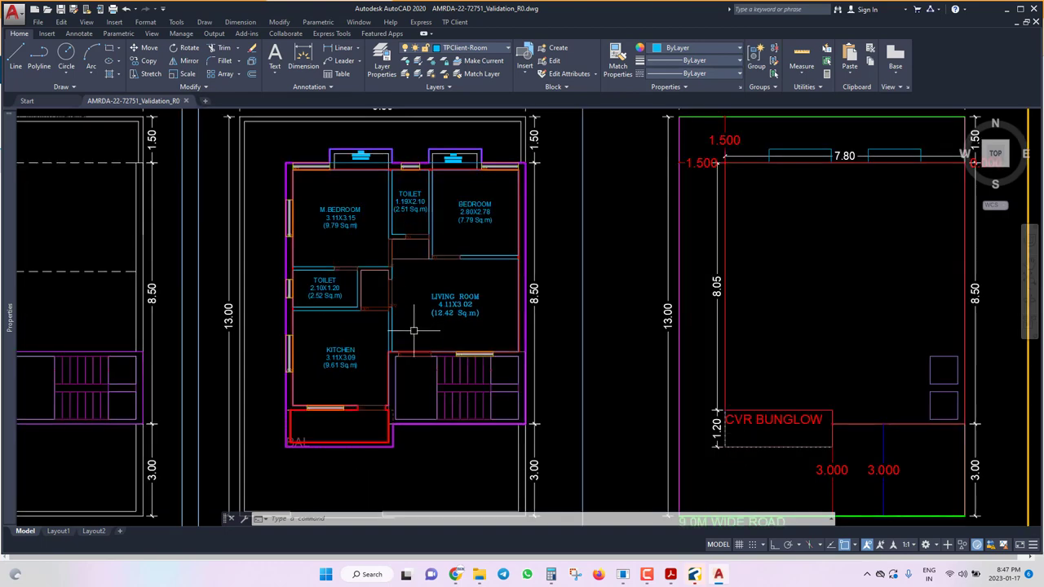
{"action": "scroll", "coordinate": [469, 352], "scroll_direction": "up", "scroll_amount": 2}
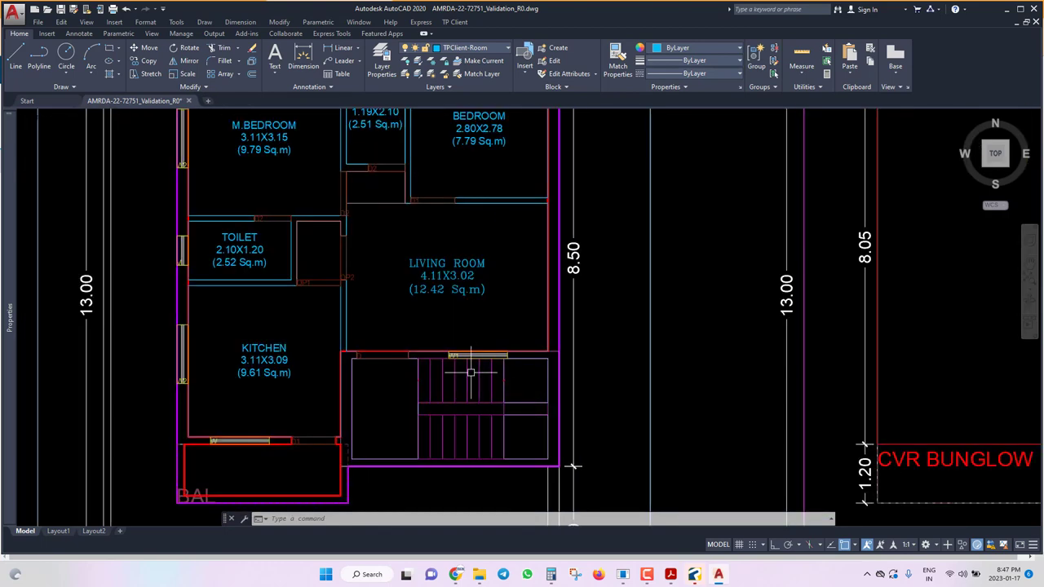
{"action": "scroll", "coordinate": [473, 371], "scroll_direction": "down", "scroll_amount": 4}
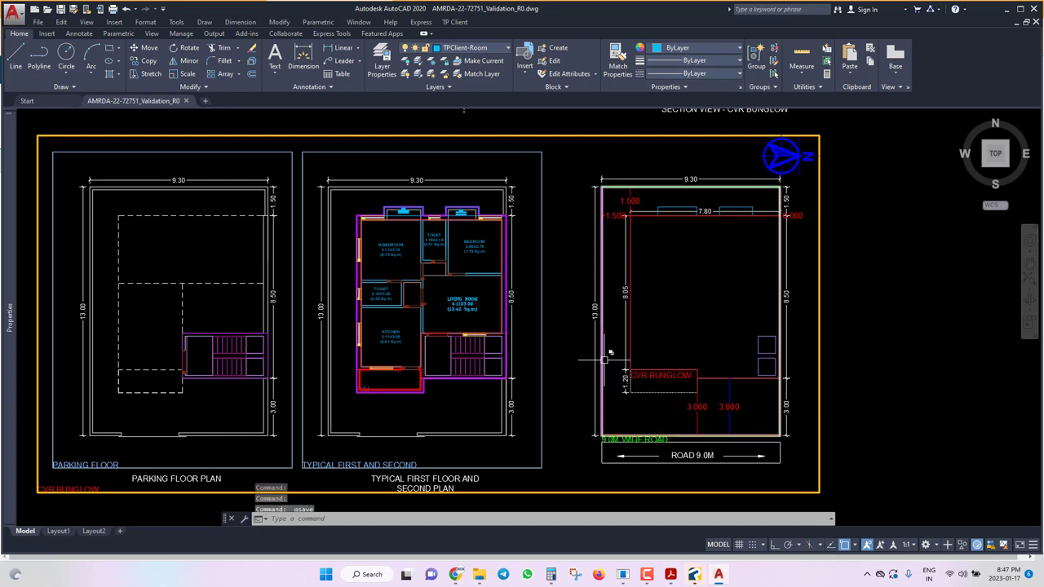
{"action": "key", "text": "ctrl+s"}
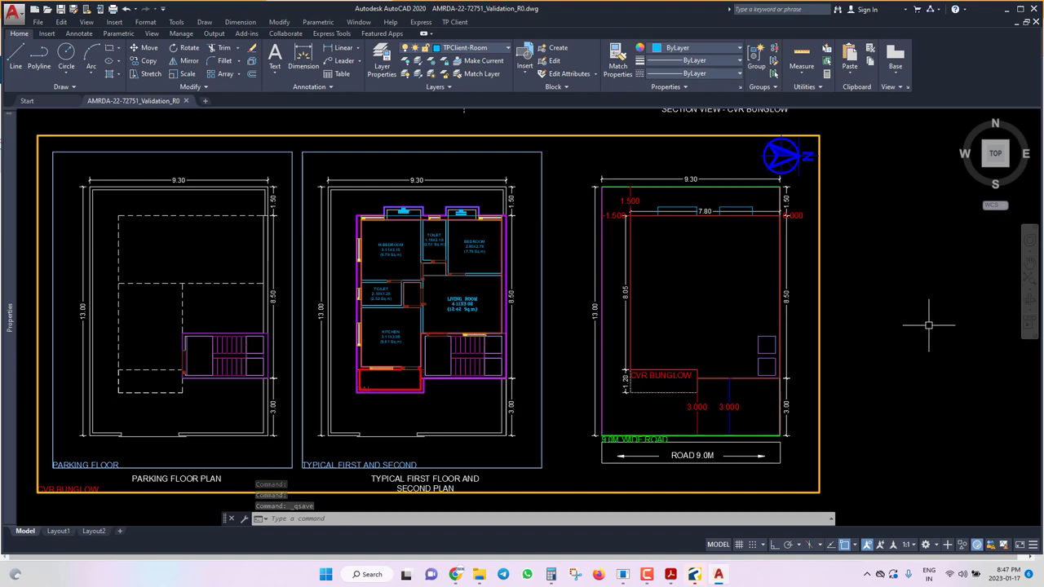
Abandon the first rectangle attempt and make layer 0 current.
{"action": "type", "text": "rec"}
{"action": "key", "text": "Return"}
{"action": "scroll", "coordinate": [929, 322], "scroll_direction": "down", "scroll_amount": 2}
{"action": "scroll", "coordinate": [897, 351], "scroll_direction": "up", "scroll_amount": 2}
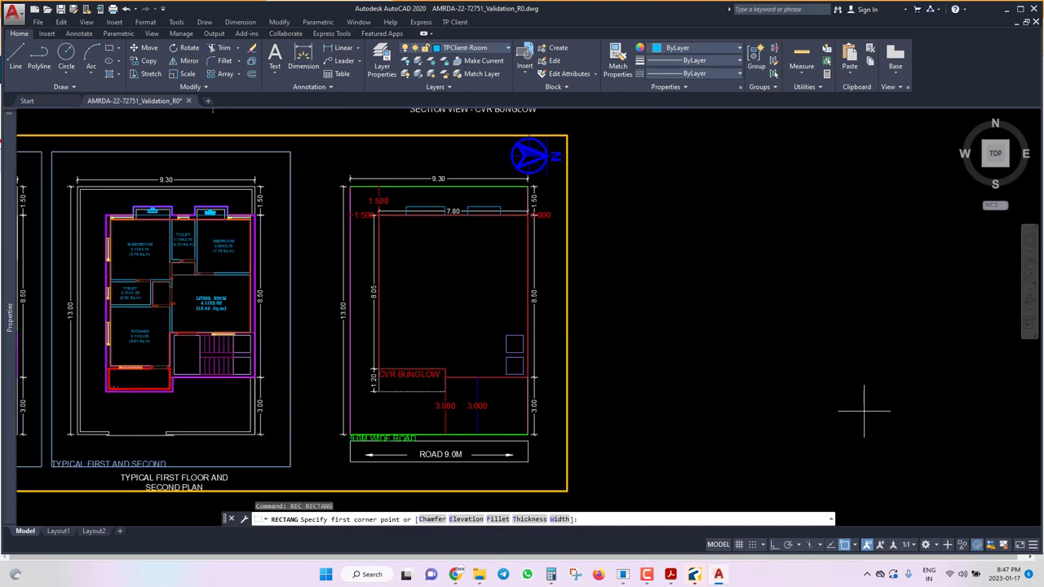
{"action": "left_click", "coordinate": [645, 403]}
{"action": "key", "text": "Escape"}
{"action": "left_click", "coordinate": [467, 49]}
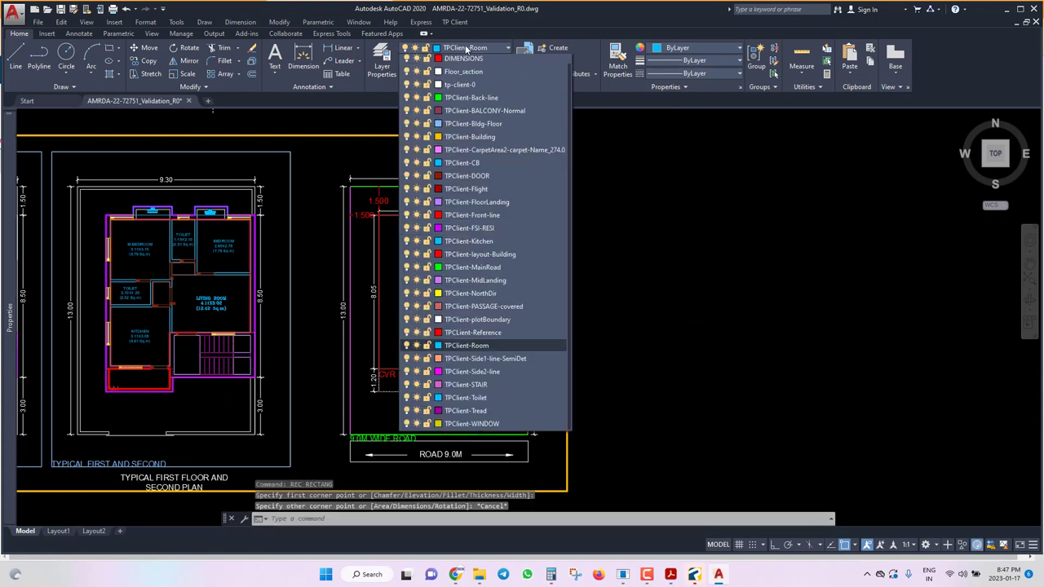
{"action": "left_click", "coordinate": [467, 49]}
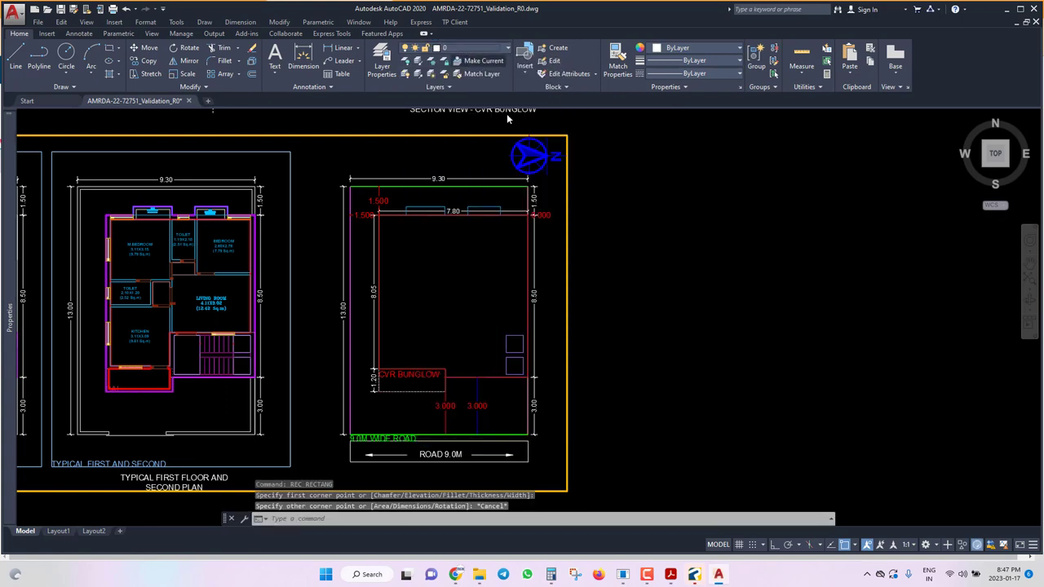
Draw a 1.2 by 2.4 rectangle right of the site plan.
{"action": "key", "text": "Return"}
{"action": "left_click", "coordinate": [660, 406]}
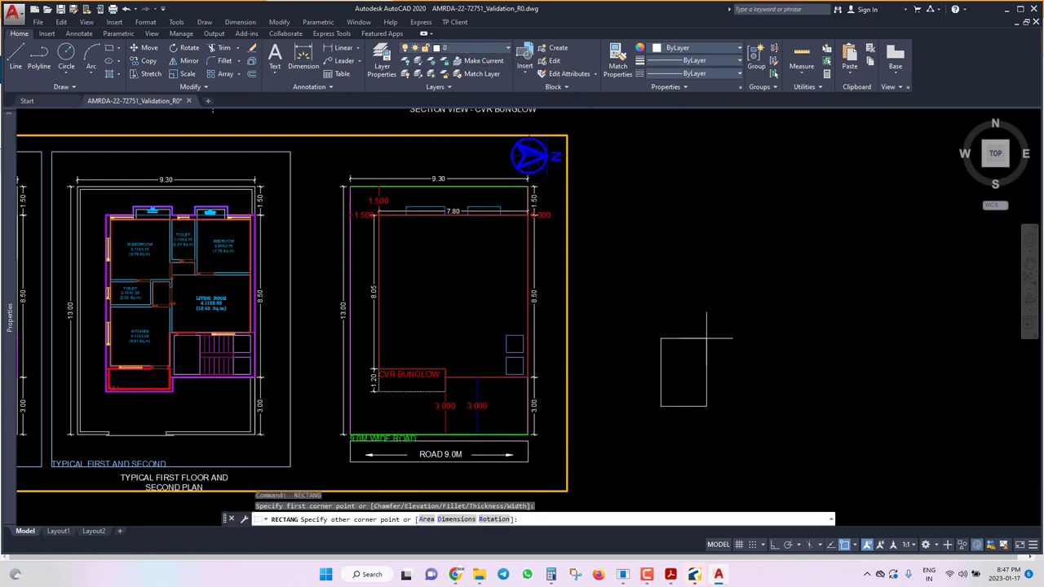
{"action": "type", "text": "D"}
{"action": "key", "text": "Return"}
{"action": "type", "text": "1.2"}
{"action": "key", "text": "Return"}
{"action": "type", "text": "2.4"}
{"action": "key", "text": "Return"}
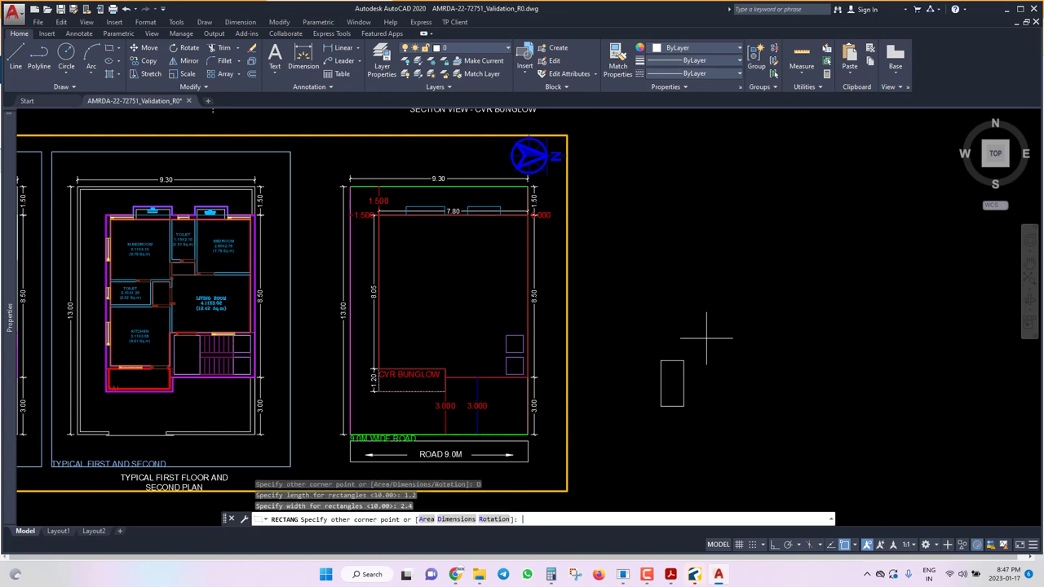
{"action": "left_click", "coordinate": [707, 334]}
Copy the rectangle once, placing the copy beside the original.
{"action": "left_click", "coordinate": [606, 488]}
{"action": "left_click", "coordinate": [734, 279]}
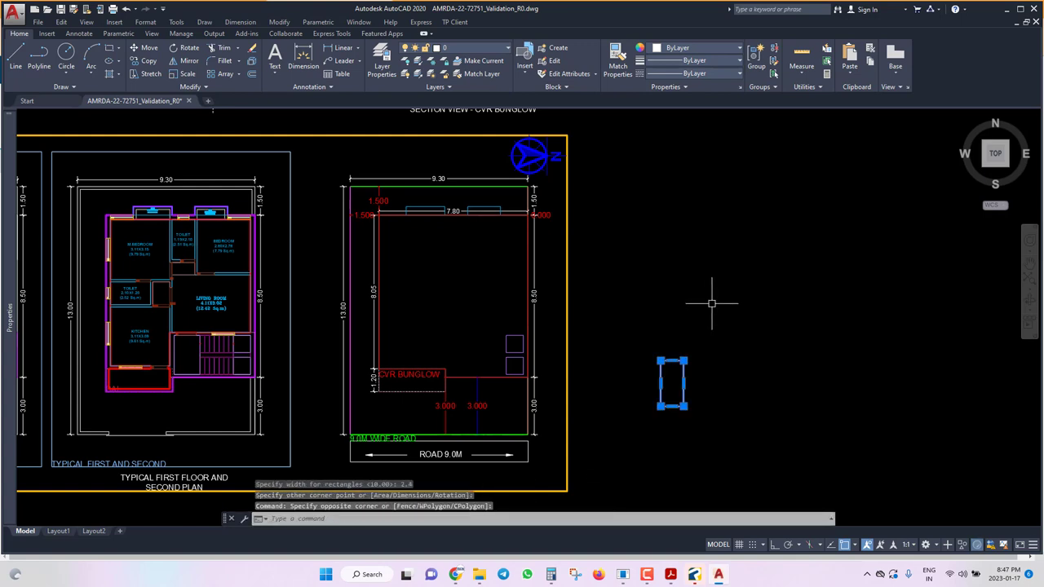
{"action": "type", "text": "co"}
{"action": "key", "text": "Return"}
{"action": "left_click", "coordinate": [671, 361]}
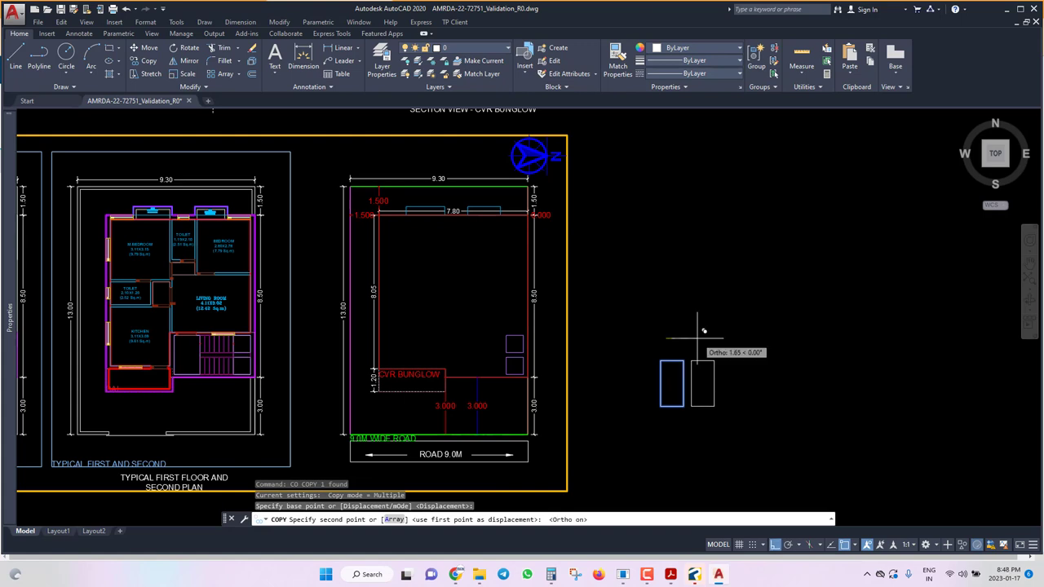
{"action": "left_click", "coordinate": [703, 342]}
{"action": "key", "text": "Escape"}
{"action": "scroll", "coordinate": [687, 397], "scroll_direction": "up", "scroll_amount": 4}
Add a multiline text label 'UGWT' inside the left rectangle.
{"action": "type", "text": "mt"}
{"action": "key", "text": "Return"}
{"action": "left_click", "coordinate": [616, 399]}
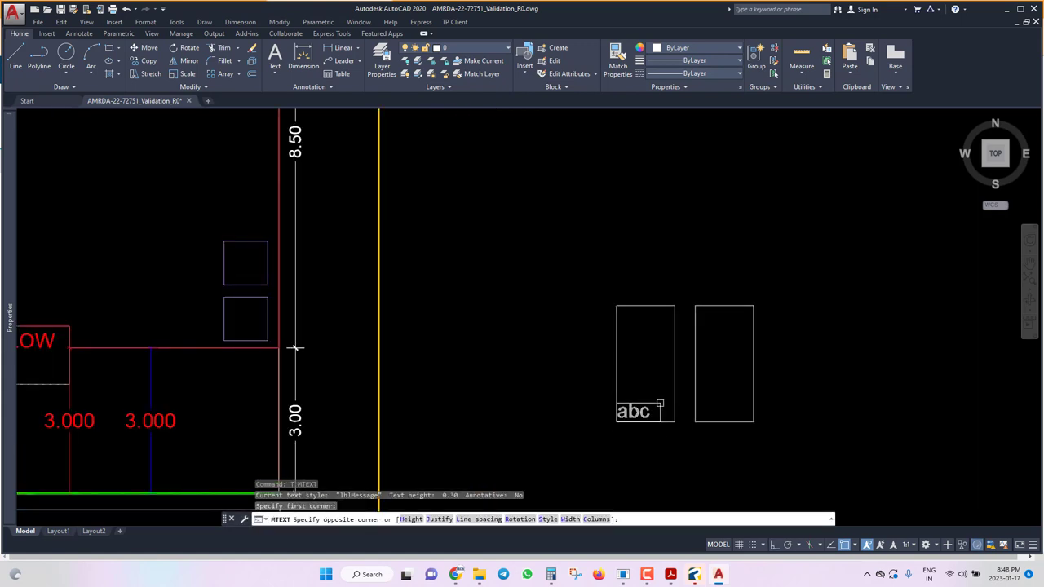
{"action": "scroll", "coordinate": [669, 420], "scroll_direction": "up", "scroll_amount": 3}
{"action": "left_click", "coordinate": [667, 457]}
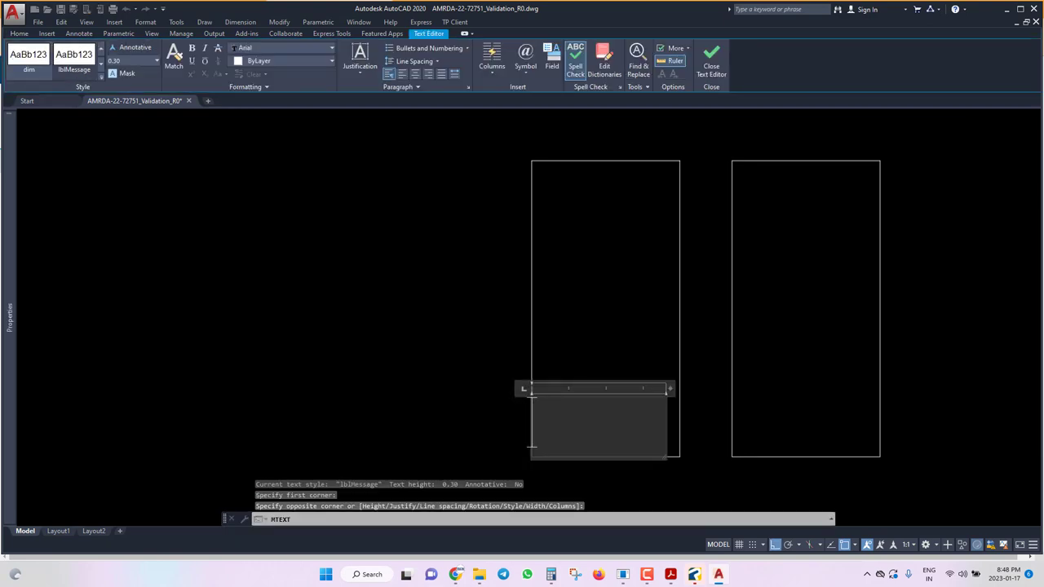
{"action": "type", "text": "UGWT"}
{"action": "left_click", "coordinate": [653, 364]}
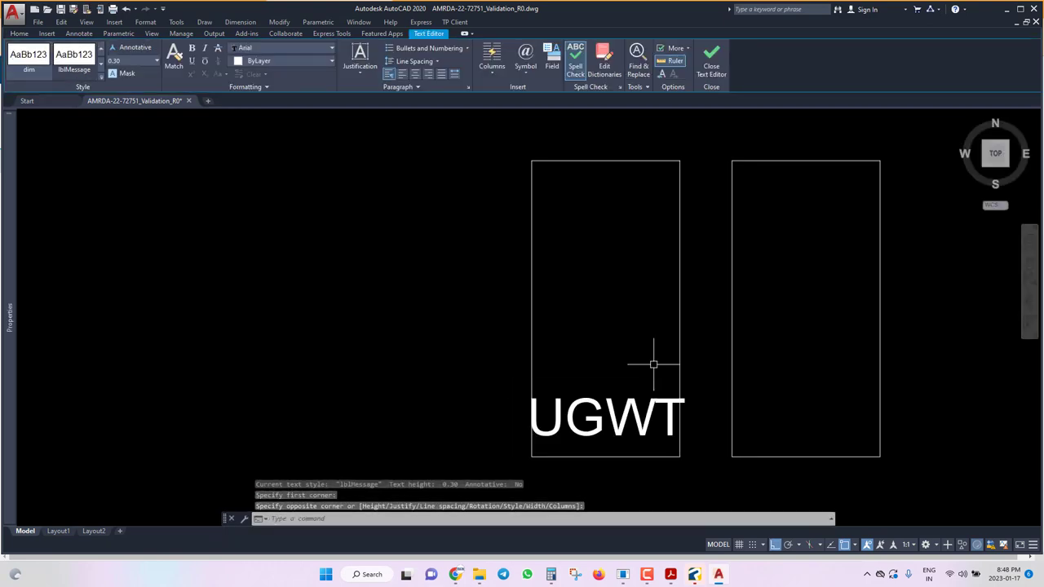
Scale the UGWT label down by 0.9 from the box's lower-left corner.
{"action": "left_click", "coordinate": [654, 365]}
{"action": "left_click", "coordinate": [575, 447]}
{"action": "type", "text": "sc"}
{"action": "key", "text": "Return"}
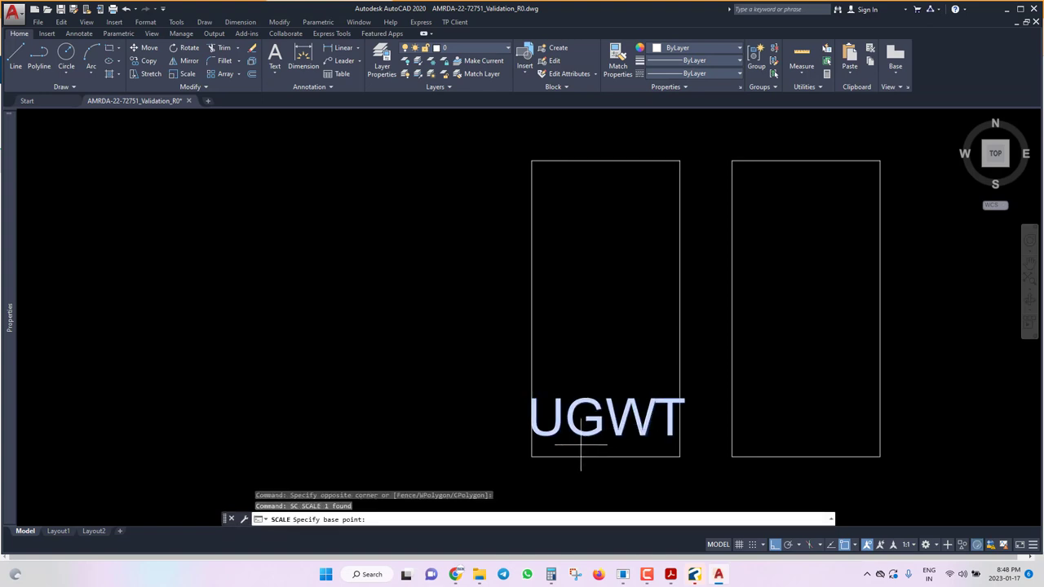
{"action": "left_click", "coordinate": [532, 456]}
{"action": "type", "text": "0.9"}
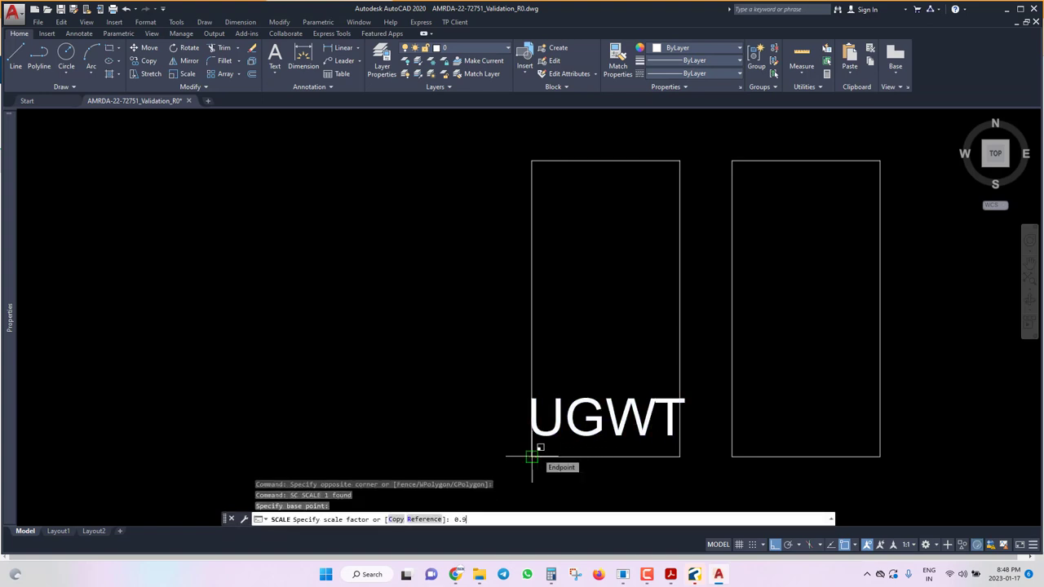
{"action": "key", "text": "Return"}
Move the UGWT label lower inside the left box.
{"action": "left_click", "coordinate": [601, 358]}
{"action": "left_click", "coordinate": [522, 469]}
{"action": "scroll", "coordinate": [584, 422], "scroll_direction": "up", "scroll_amount": 4}
{"action": "type", "text": "m"}
{"action": "key", "text": "Return"}
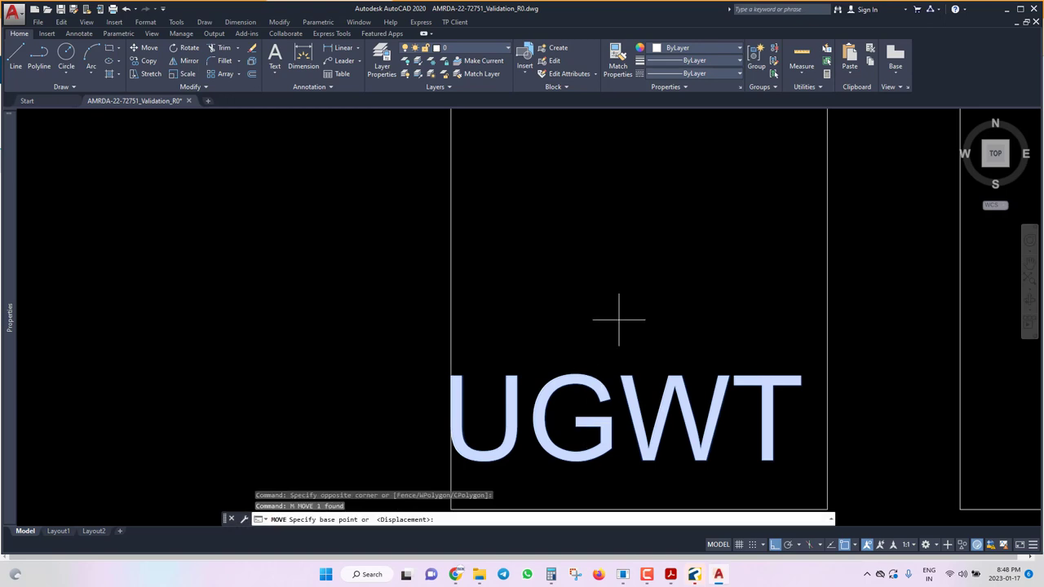
{"action": "left_click", "coordinate": [618, 319]}
{"action": "left_click", "coordinate": [620, 365]}
Copy the UGWT label into the right box.
{"action": "left_click", "coordinate": [594, 425]}
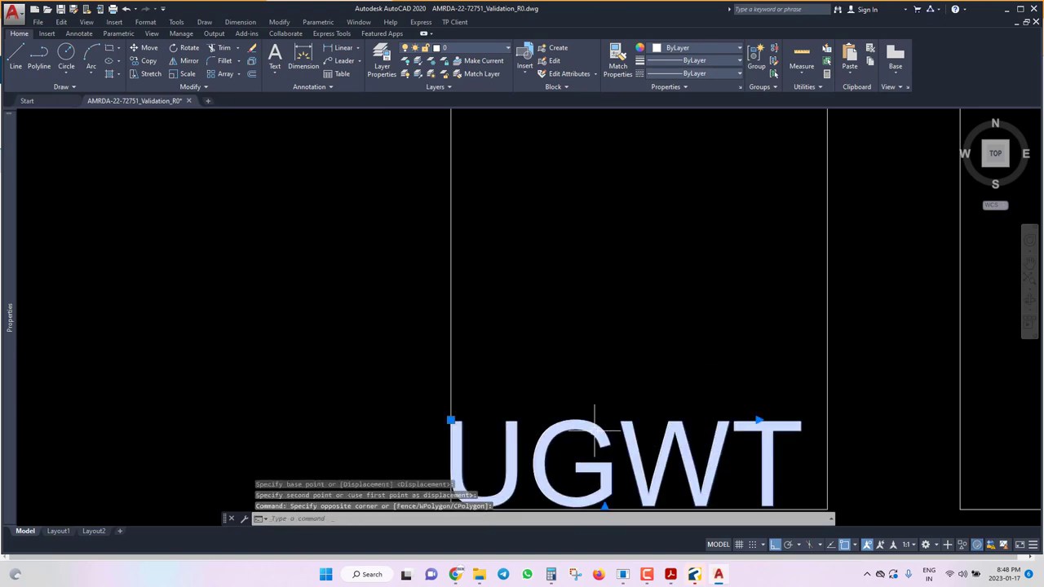
{"action": "key", "text": "Escape"}
{"action": "left_click", "coordinate": [628, 345]}
{"action": "scroll", "coordinate": [625, 345], "scroll_direction": "down", "scroll_amount": 3}
{"action": "type", "text": "c"}
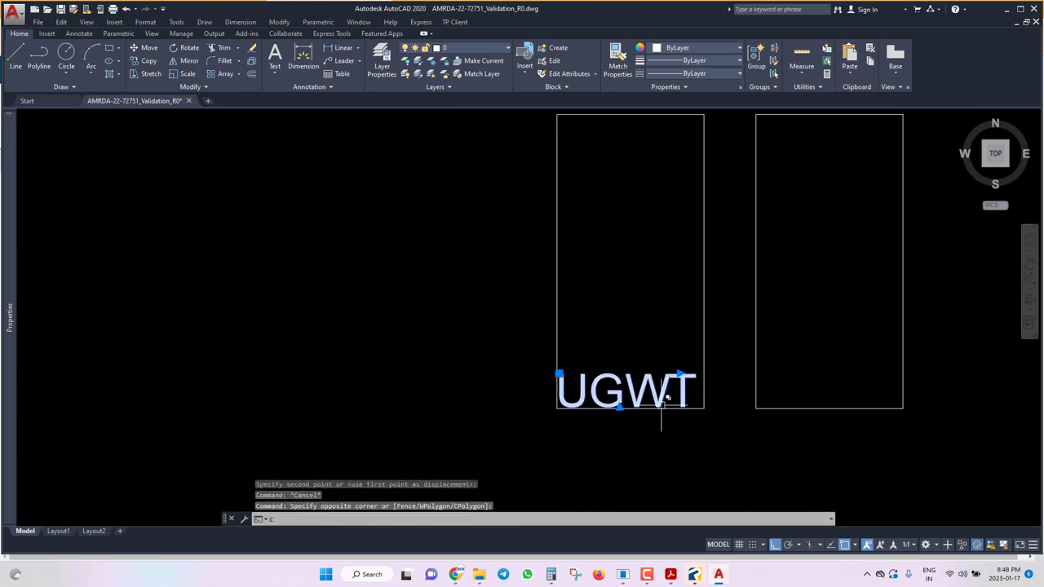
{"action": "type", "text": "o"}
{"action": "key", "text": "Return"}
{"action": "left_click", "coordinate": [556, 408]}
{"action": "left_click", "coordinate": [755, 408]}
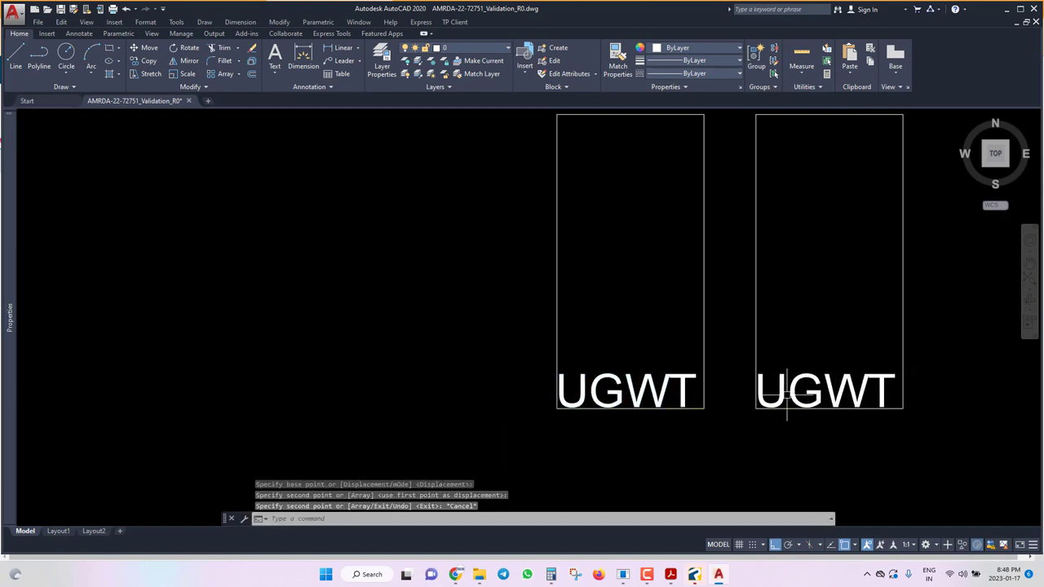
{"action": "key", "text": "Escape"}
Edit the copied label to read 'OHWT' and save the drawing.
{"action": "left_click", "coordinate": [801, 384]}
{"action": "left_click", "coordinate": [824, 399]}
{"action": "left_click_drag", "start_coordinate": [824, 412], "coordinate": [629, 401]}
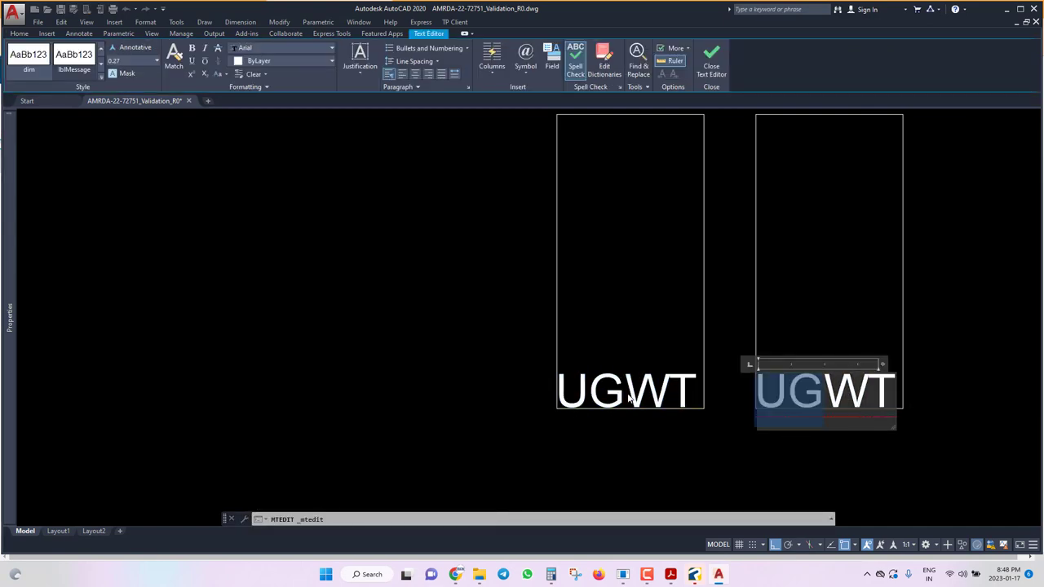
{"action": "type", "text": "OH"}
{"action": "left_click", "coordinate": [685, 258]}
{"action": "scroll", "coordinate": [773, 394], "scroll_direction": "down", "scroll_amount": 5}
{"action": "key", "text": "ctrl+s"}
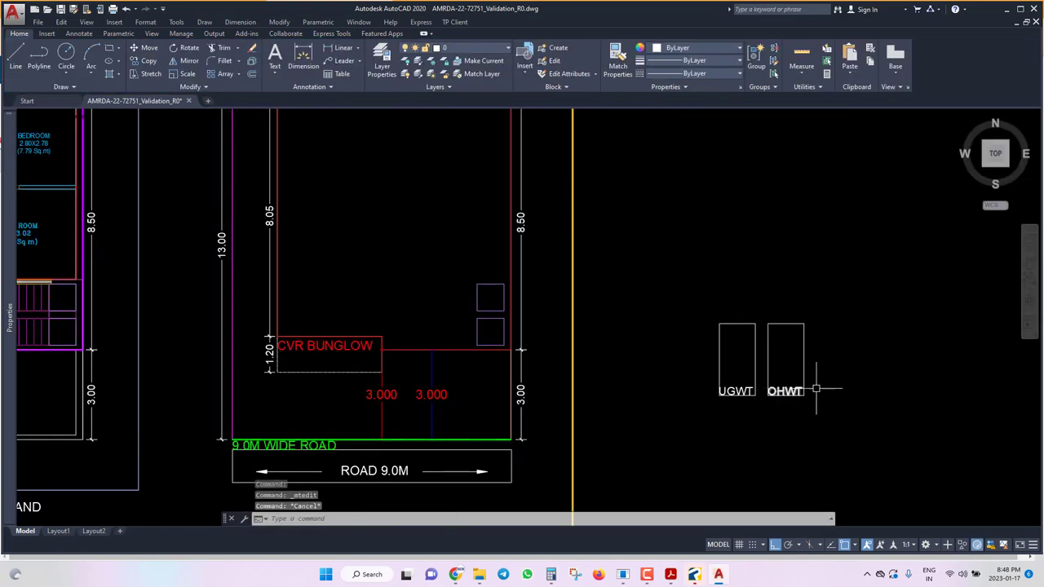
Copy both tank boxes and paste them beside CVR BUNGLOW.
{"action": "left_click", "coordinate": [846, 251]}
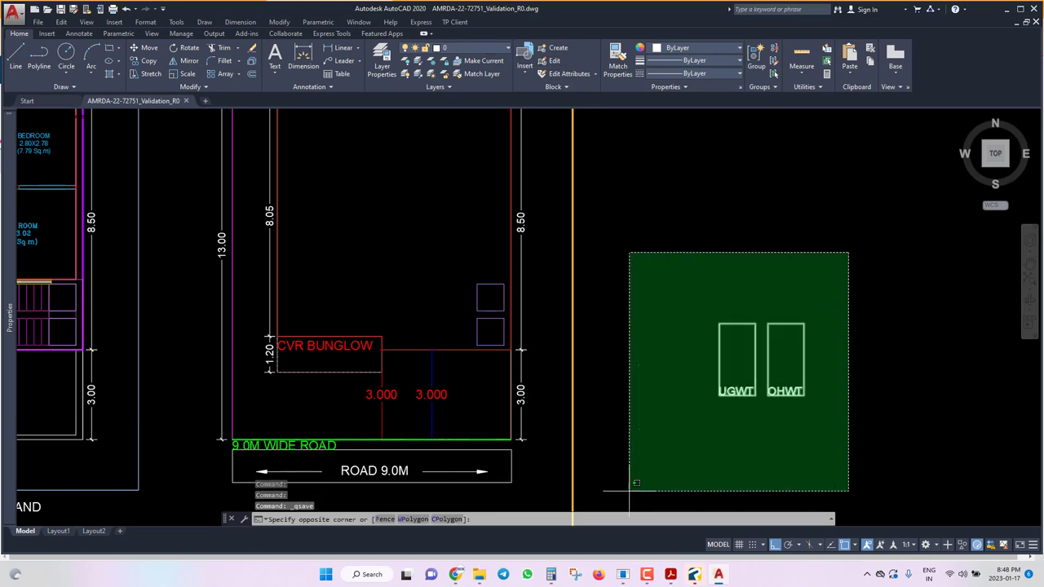
{"action": "left_click", "coordinate": [629, 494]}
{"action": "key", "text": "ctrl+c"}
{"action": "key", "text": "ctrl+v"}
{"action": "scroll", "coordinate": [397, 338], "scroll_direction": "up", "scroll_amount": 4}
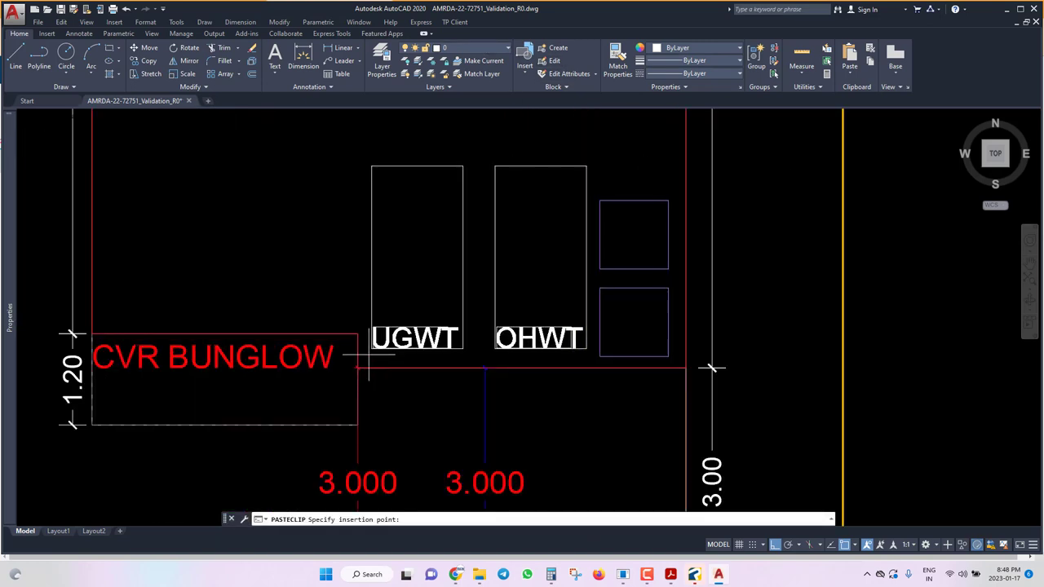
{"action": "left_click", "coordinate": [371, 357]}
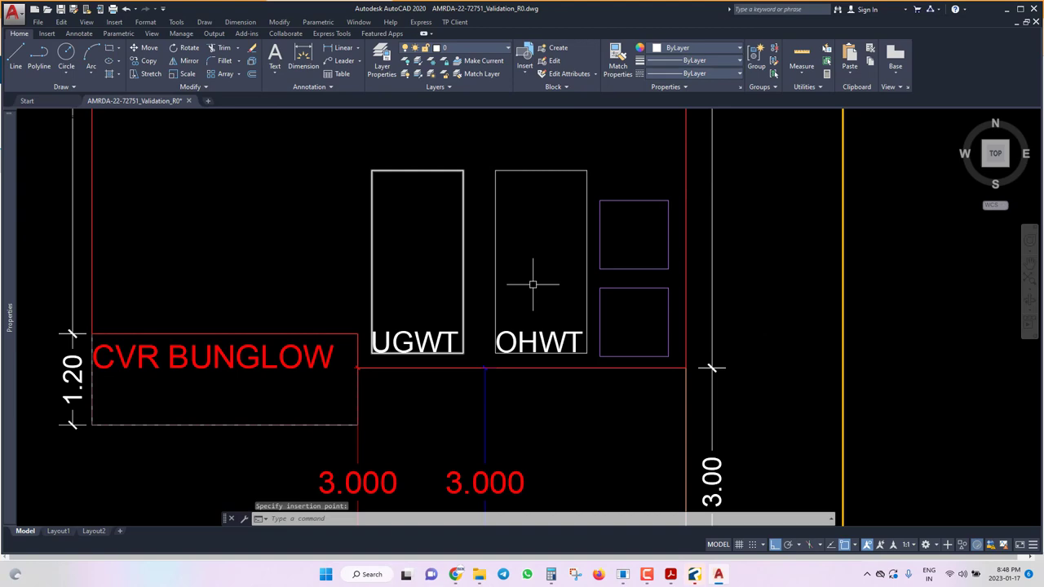
Mark the OHWT box as a normal overhead tank, 1.2 m high, 2000 litres.
{"action": "left_click", "coordinate": [454, 22]}
{"action": "mouse_move", "coordinate": [490, 71]}
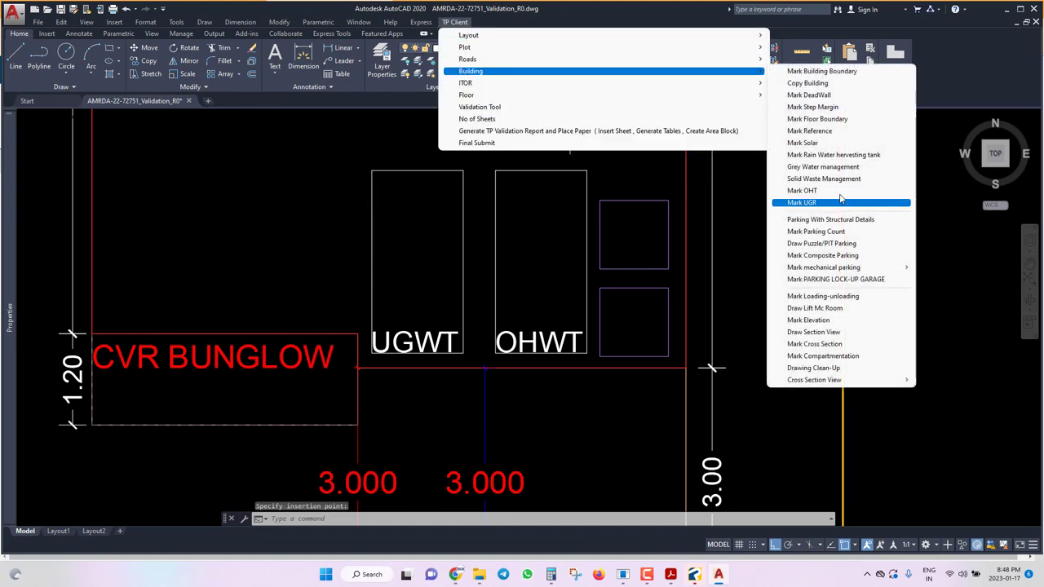
{"action": "left_click", "coordinate": [802, 190]}
{"action": "type", "text": "N"}
{"action": "key", "text": "Return"}
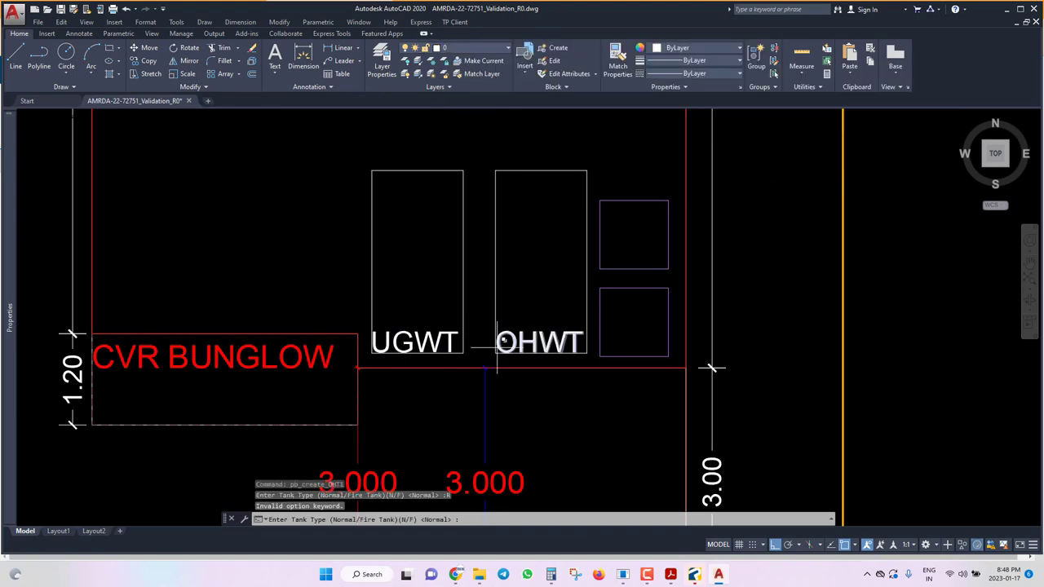
{"action": "type", "text": "N"}
{"action": "key", "text": "Return"}
{"action": "type", "text": "R"}
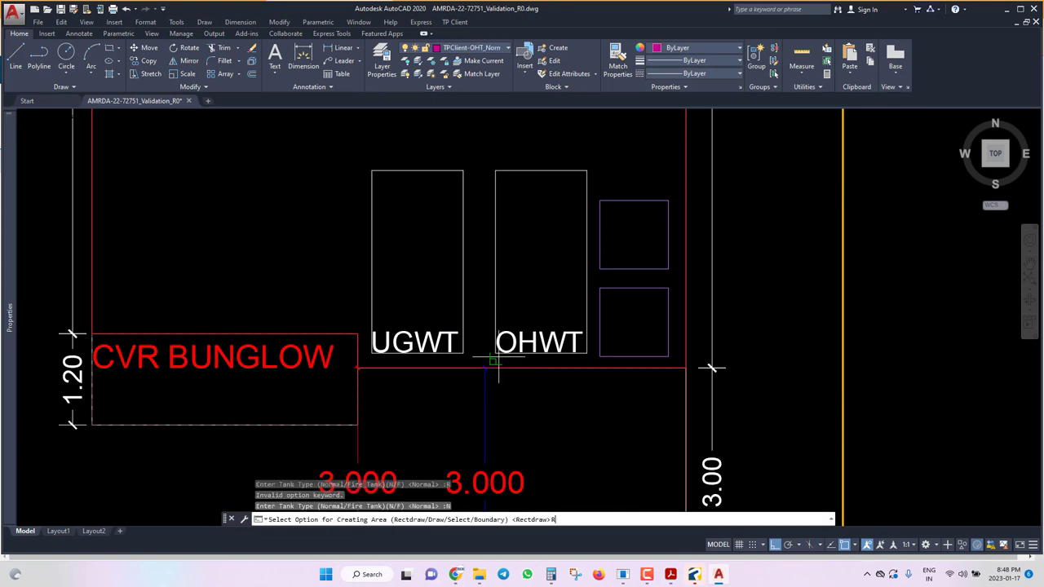
{"action": "key", "text": "Return"}
{"action": "left_click", "coordinate": [585, 170]}
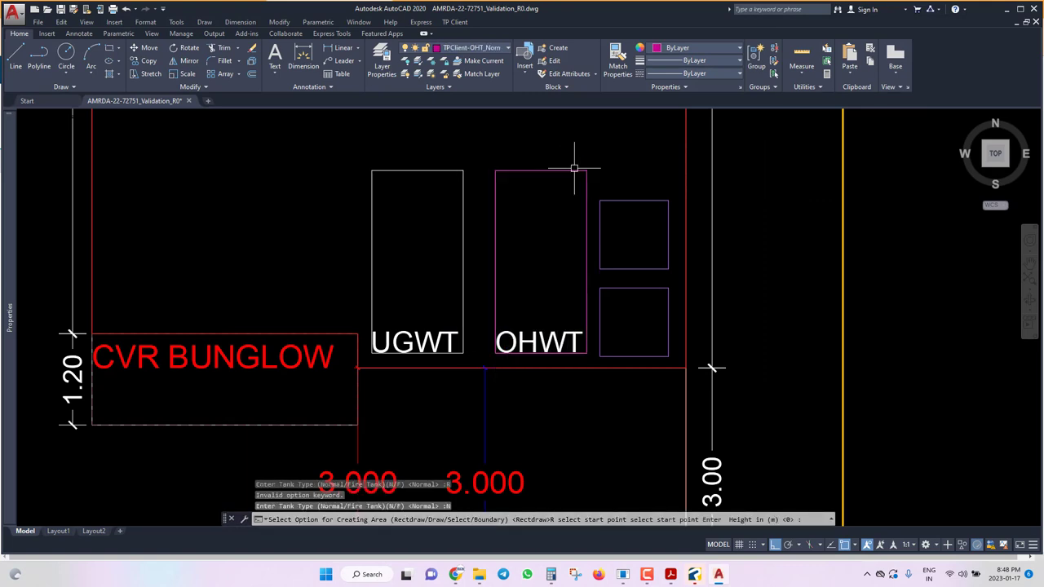
{"action": "type", "text": "1.2"}
{"action": "key", "text": "Return"}
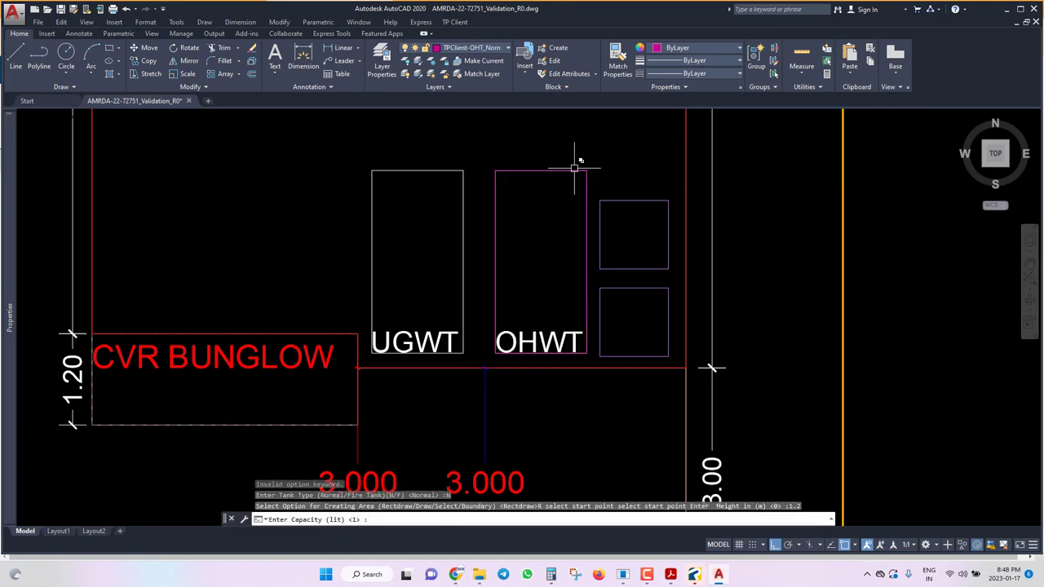
{"action": "type", "text": "2000"}
{"action": "key", "text": "Return"}
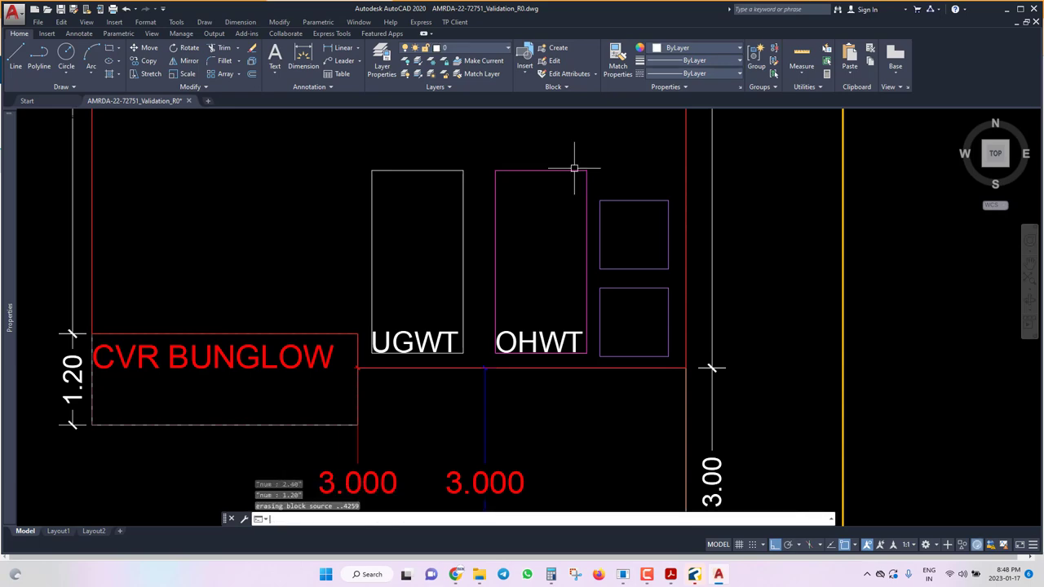
Mark the UGWT box as a normal underground tank, 1.5 m high, 3000 litres, and save.
{"action": "left_click", "coordinate": [454, 22]}
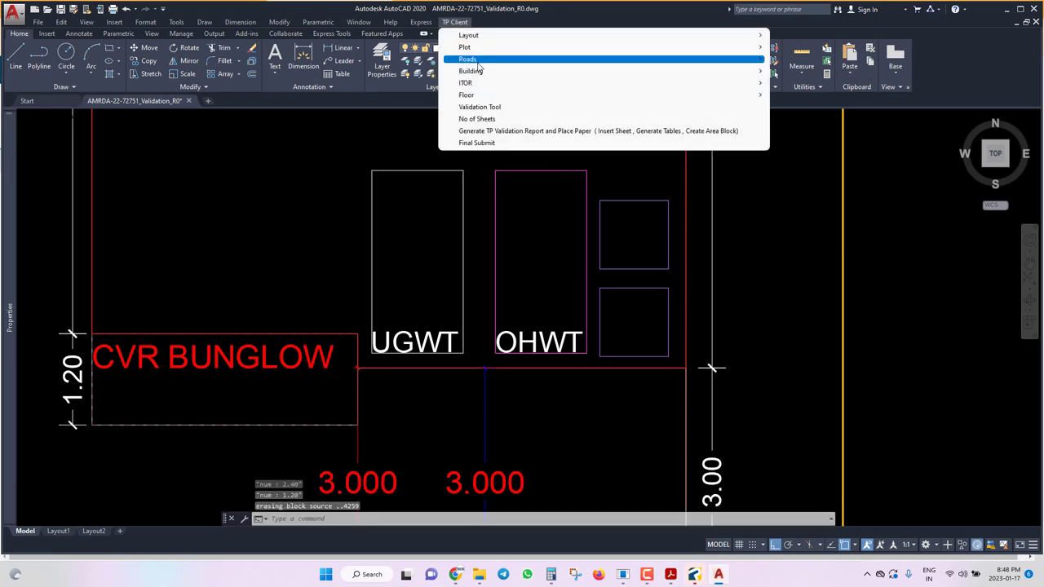
{"action": "mouse_move", "coordinate": [473, 72]}
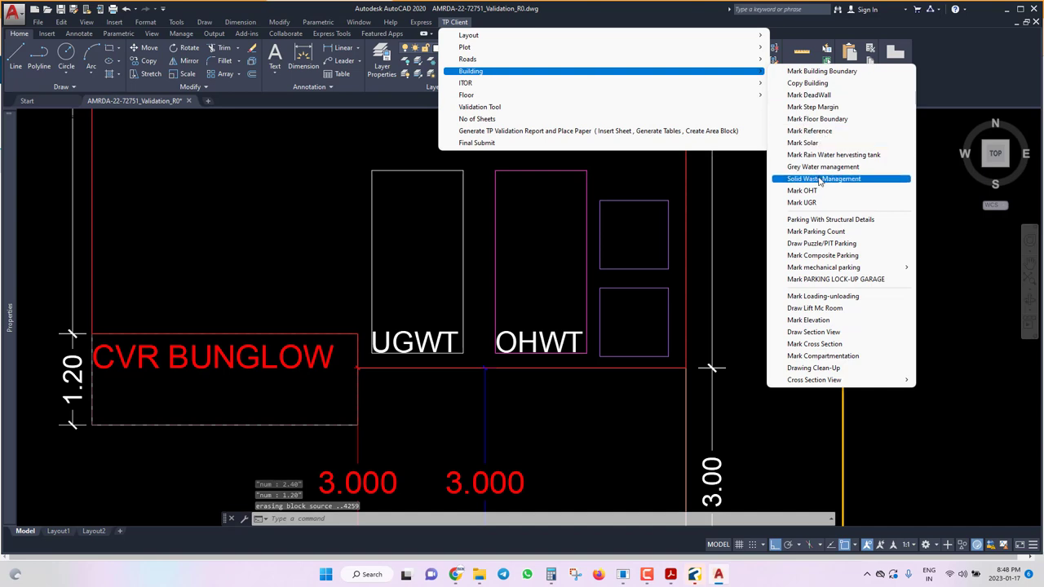
{"action": "left_click", "coordinate": [803, 202]}
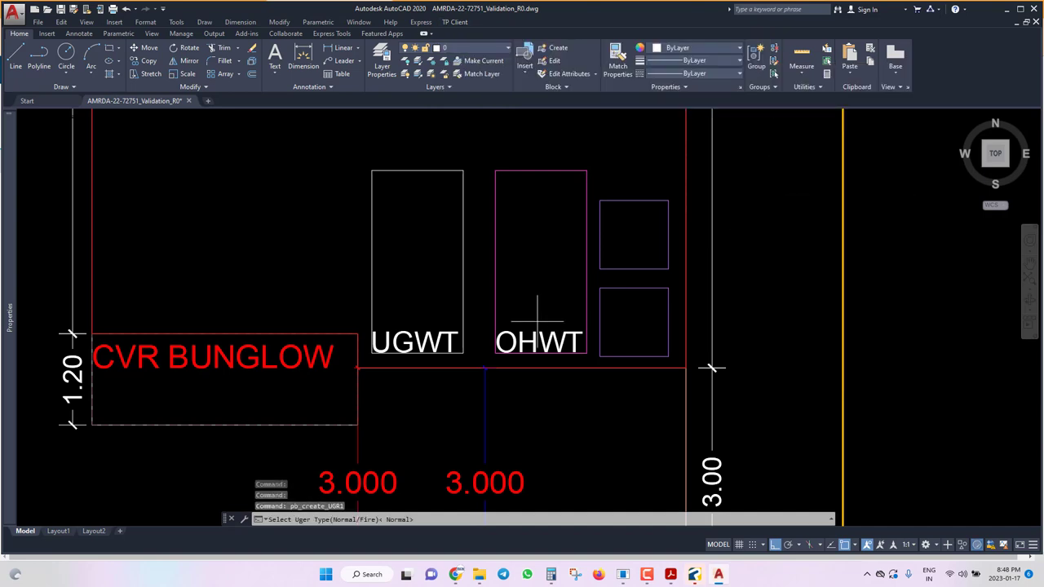
{"action": "type", "text": "N"}
{"action": "key", "text": "Return"}
{"action": "type", "text": "R"}
{"action": "key", "text": "Return"}
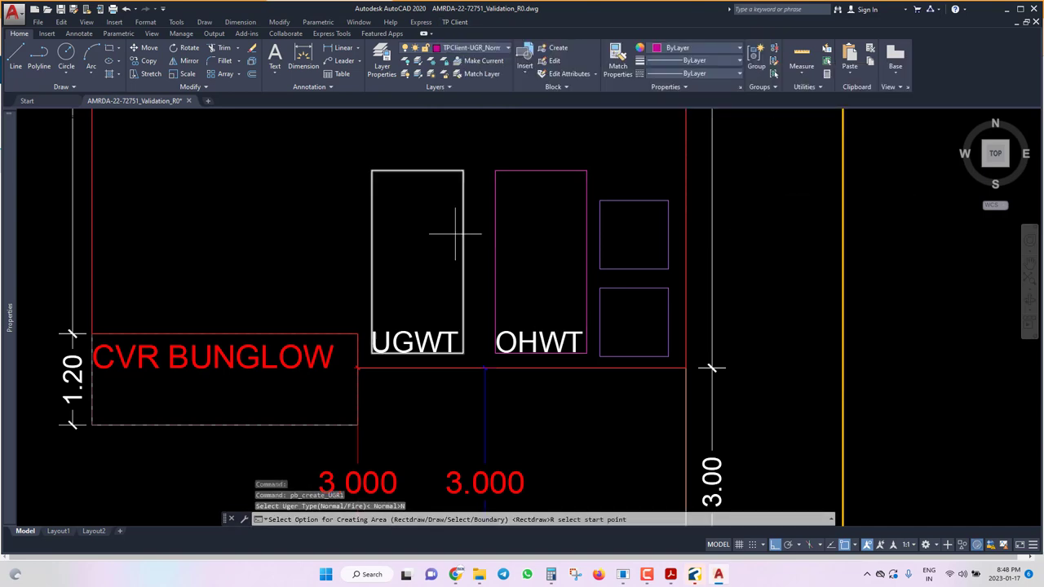
{"action": "left_click", "coordinate": [372, 170]}
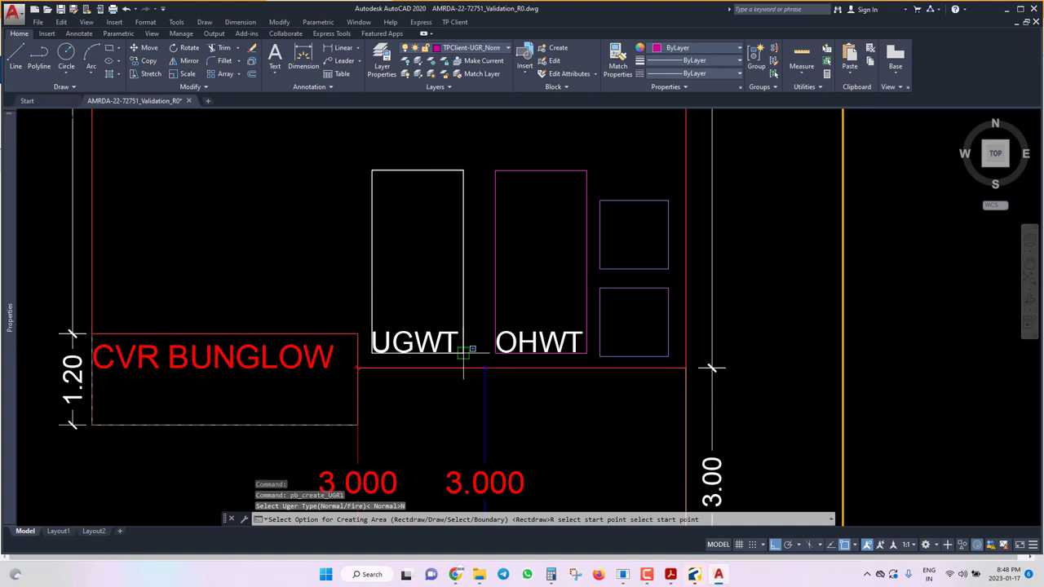
{"action": "left_click", "coordinate": [464, 356]}
{"action": "type", "text": "1.5"}
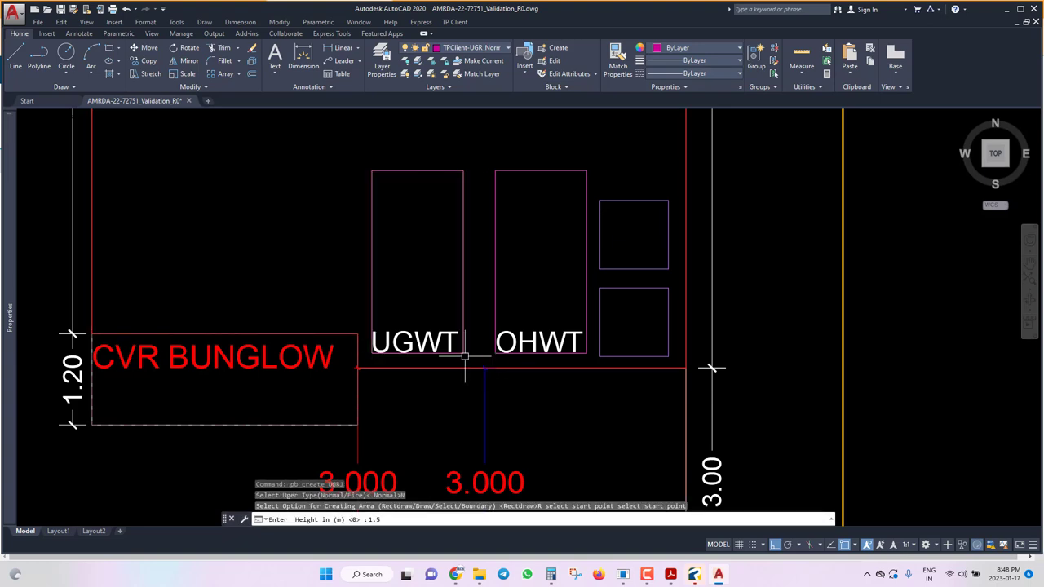
{"action": "key", "text": "Return"}
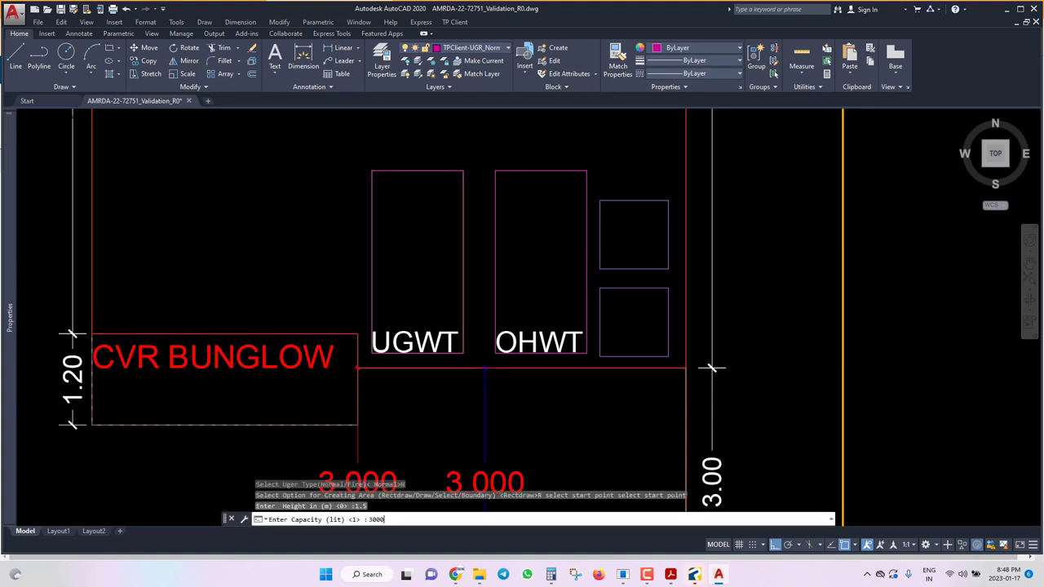
{"action": "type", "text": "3000"}
{"action": "key", "text": "Return"}
{"action": "key", "text": "ctrl+s"}
{"action": "scroll", "coordinate": [461, 326], "scroll_direction": "down", "scroll_amount": 6}
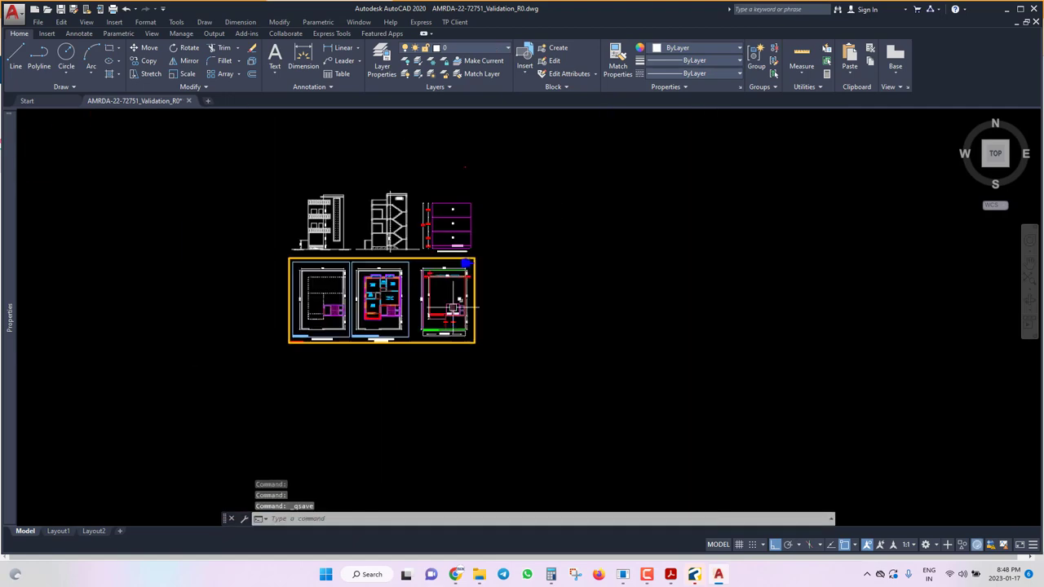
Generate the TP validation report, placing its 84.10 by 59.40 sheet beside the plans.
{"action": "left_click", "coordinate": [469, 26]}
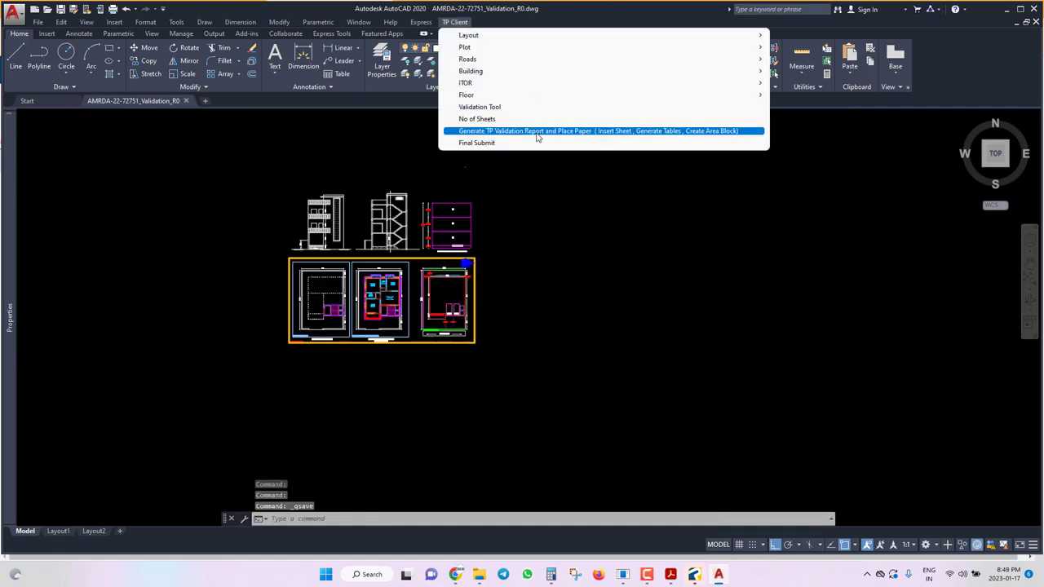
{"action": "left_click", "coordinate": [536, 131]}
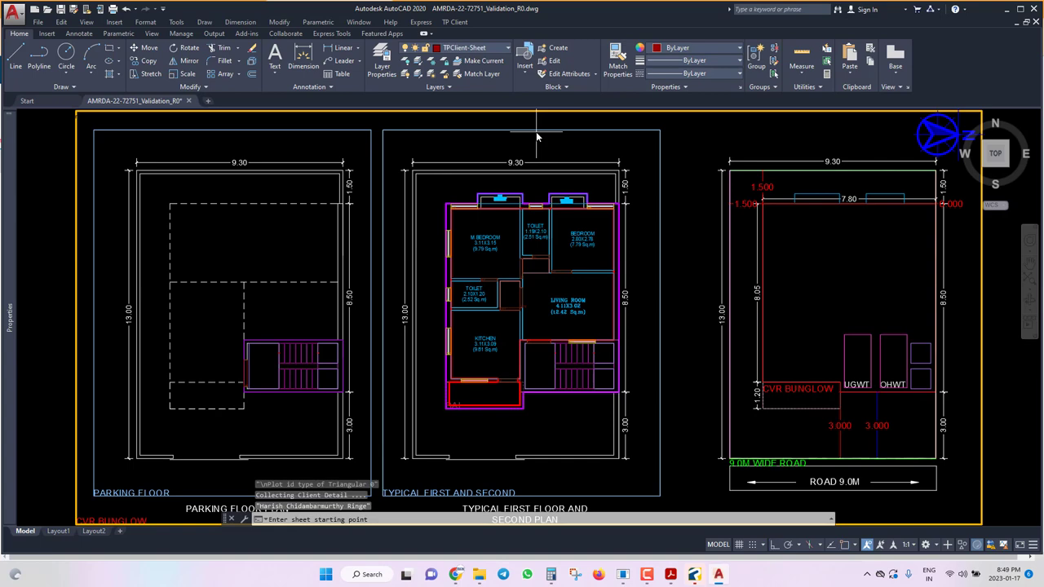
{"action": "left_click", "coordinate": [562, 274]}
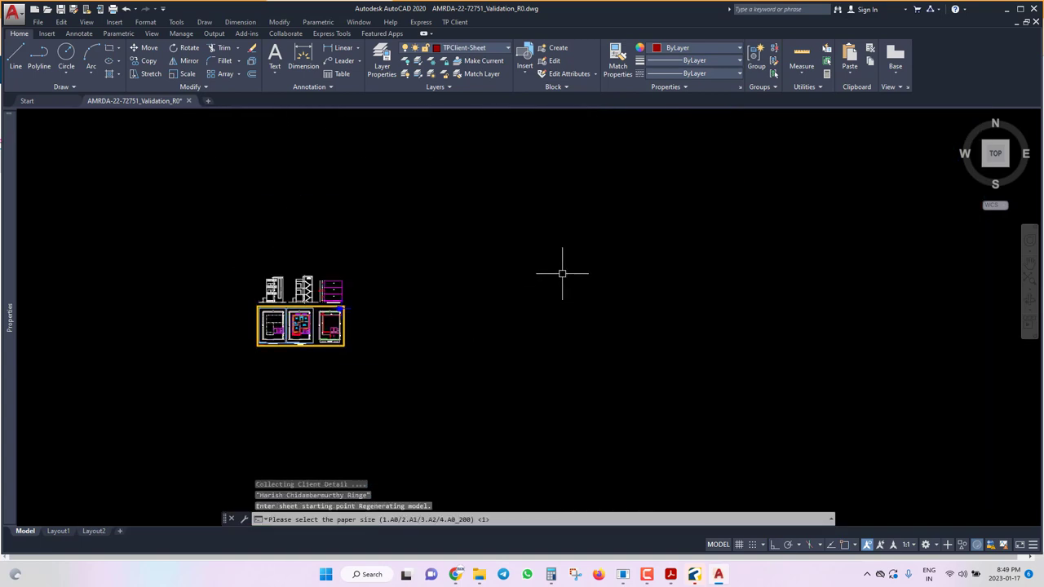
{"action": "key", "text": "Return"}
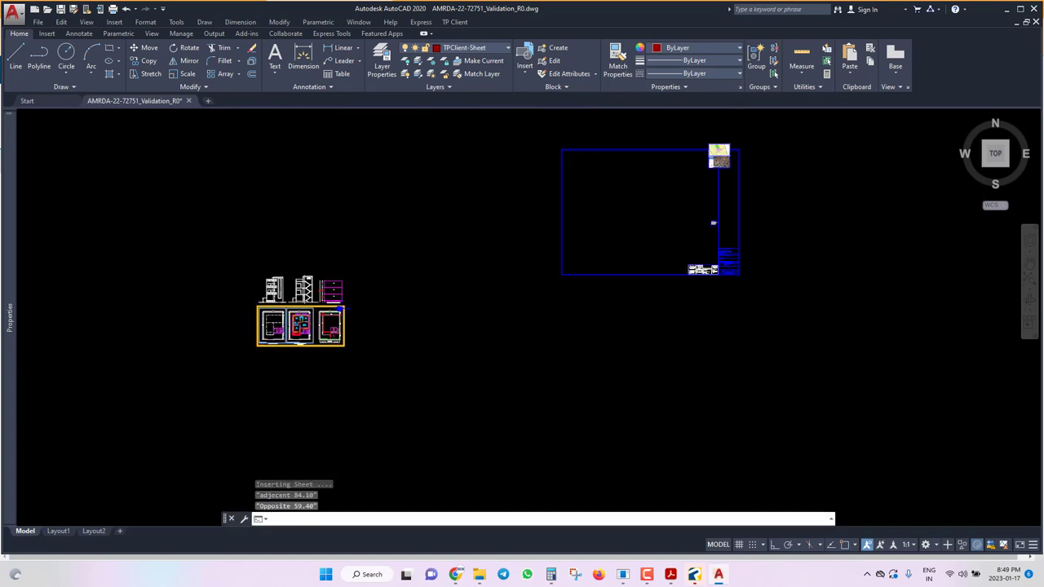
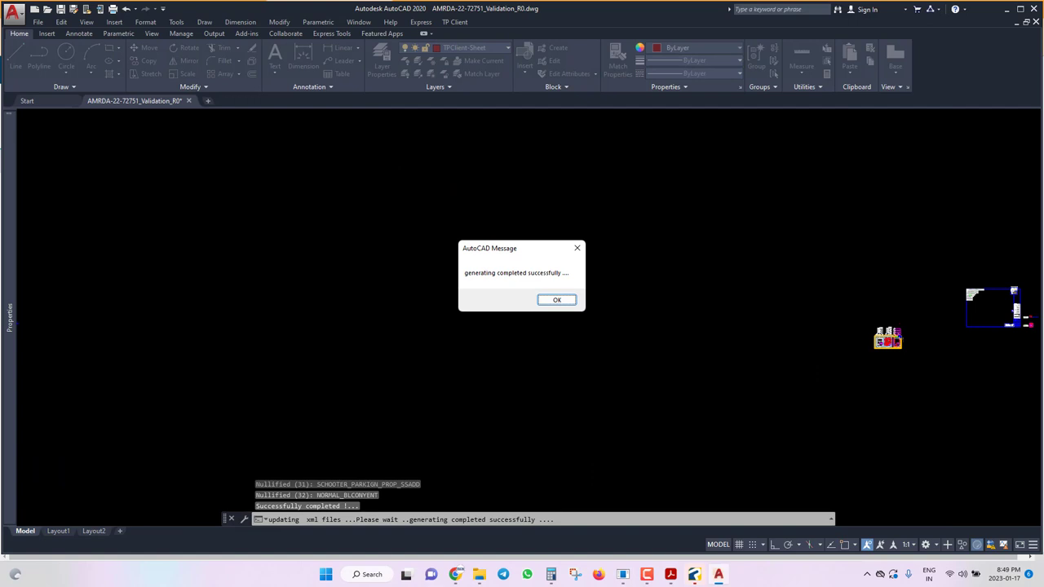
Close the TP Client generation-complete message and bring the Validation job folder into view.
{"action": "left_click", "coordinate": [556, 301]}
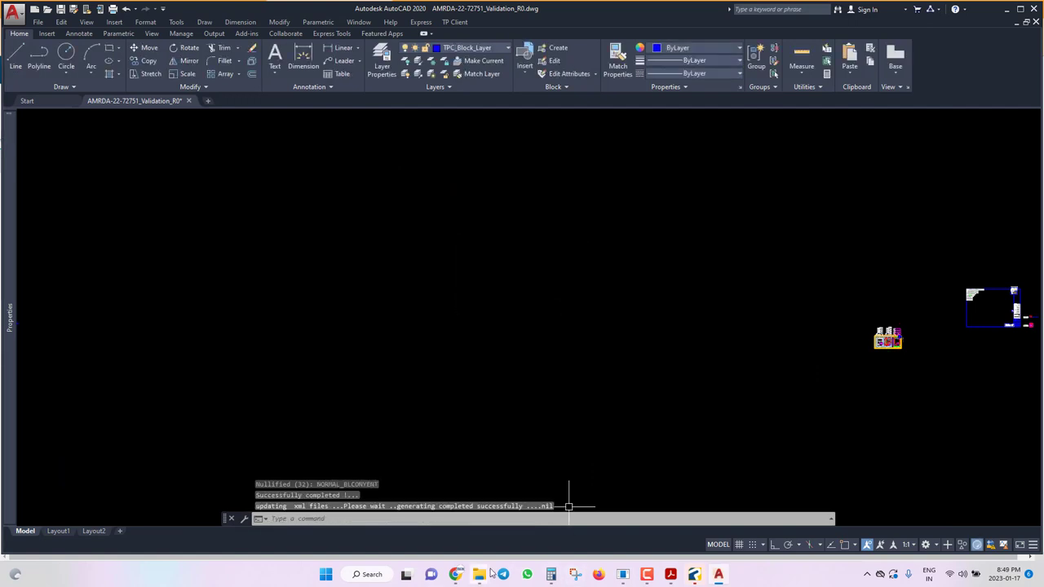
{"action": "scroll", "coordinate": [593, 361], "scroll_direction": "down", "scroll_amount": 3}
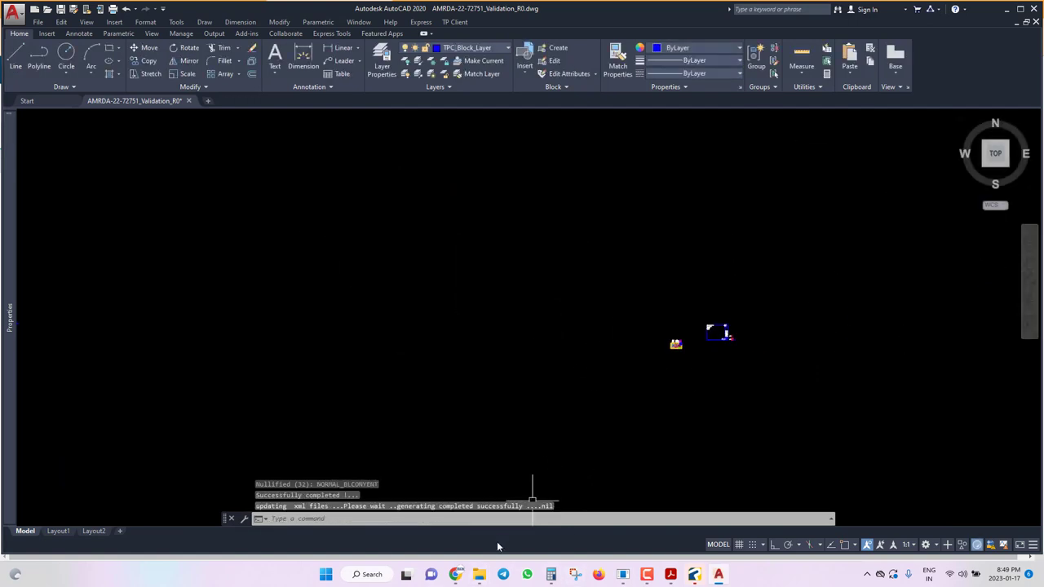
{"action": "mouse_move", "coordinate": [479, 575]}
{"action": "left_click", "coordinate": [639, 510]}
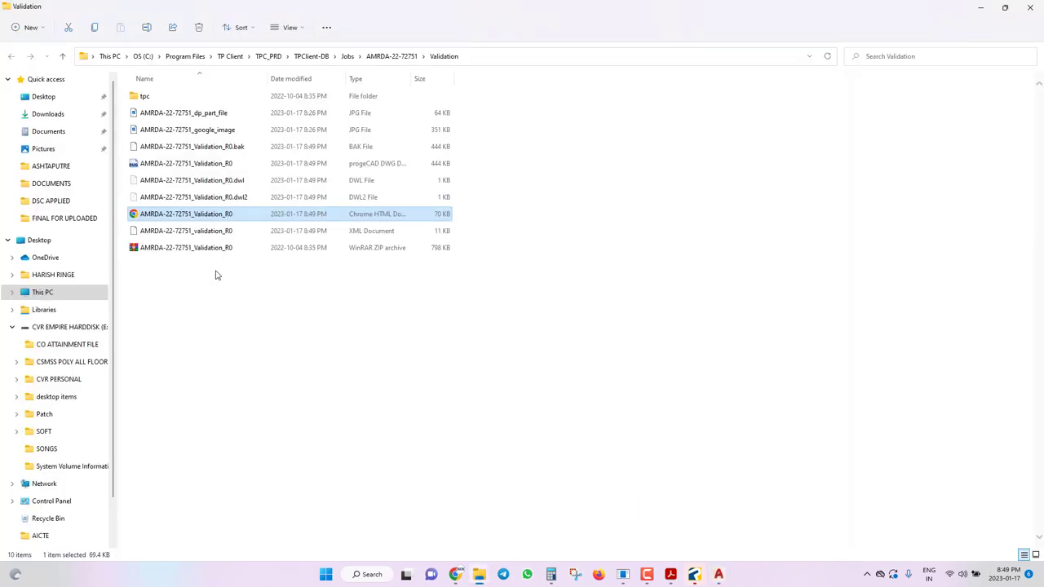
Open the Validation_R0 HTML report in Chrome and review its FSI, setback and height checks.
{"action": "double_click", "coordinate": [171, 217]}
{"action": "scroll", "coordinate": [532, 252], "scroll_direction": "down", "scroll_amount": 3}
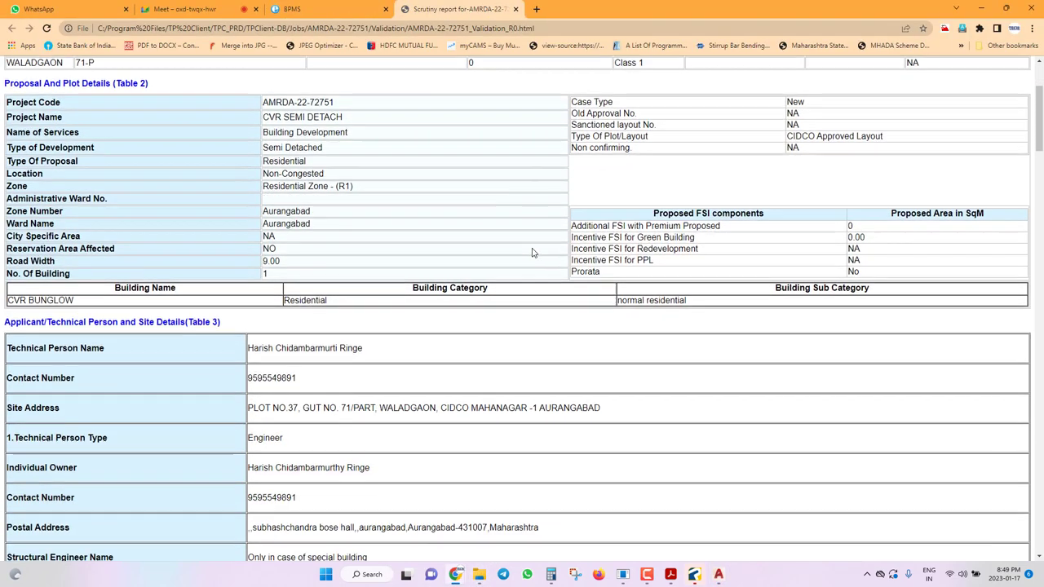
{"action": "scroll", "coordinate": [532, 255], "scroll_direction": "down", "scroll_amount": 10}
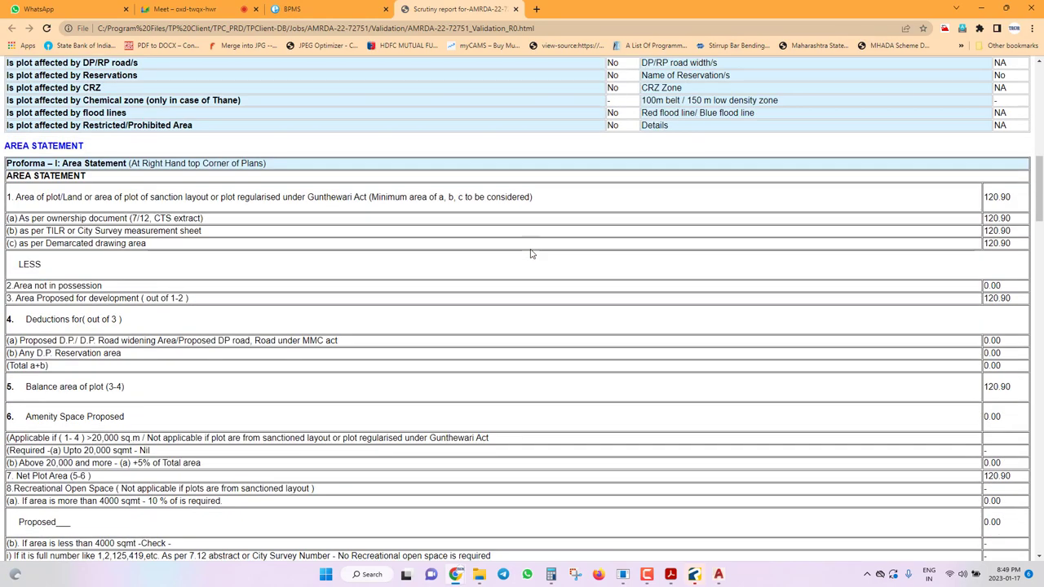
{"action": "scroll", "coordinate": [530, 255], "scroll_direction": "down", "scroll_amount": 2}
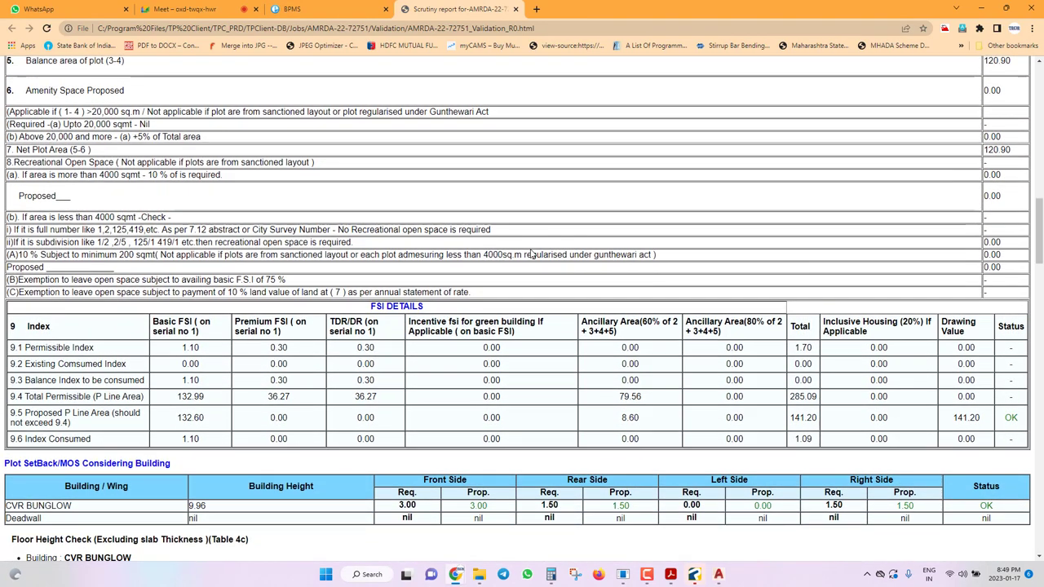
{"action": "scroll", "coordinate": [954, 416], "scroll_direction": "down", "scroll_amount": 3}
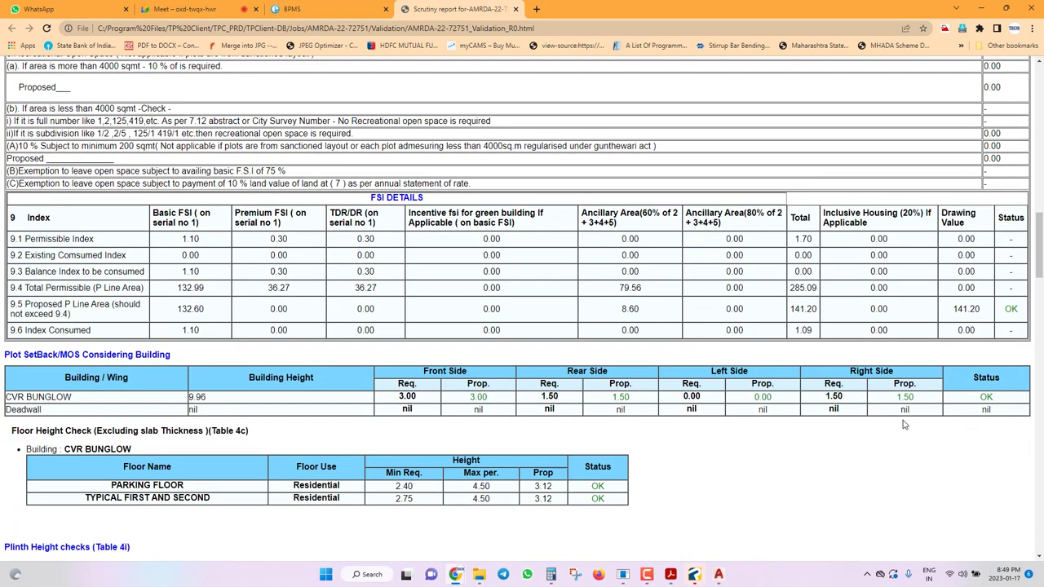
{"action": "scroll", "coordinate": [569, 389], "scroll_direction": "down", "scroll_amount": 5}
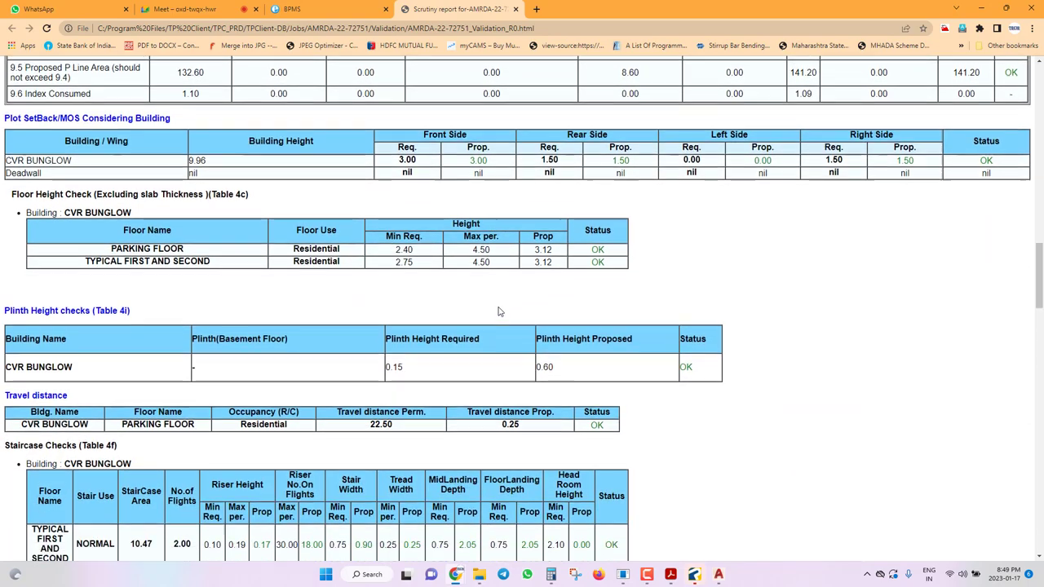
{"action": "scroll", "coordinate": [549, 274], "scroll_direction": "down", "scroll_amount": 4}
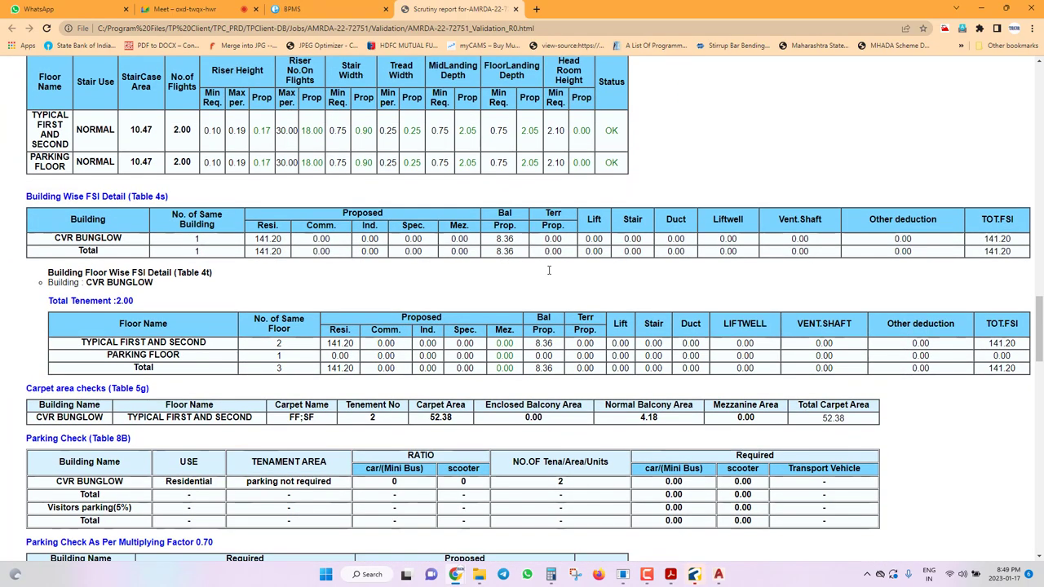
{"action": "scroll", "coordinate": [549, 270], "scroll_direction": "down", "scroll_amount": 5}
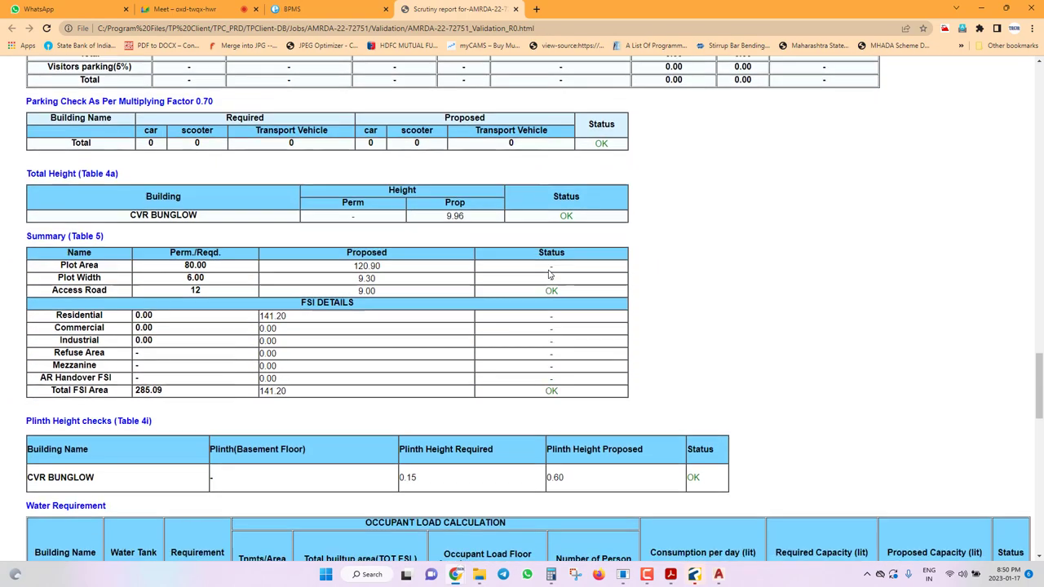
{"action": "scroll", "coordinate": [549, 274], "scroll_direction": "down", "scroll_amount": 1}
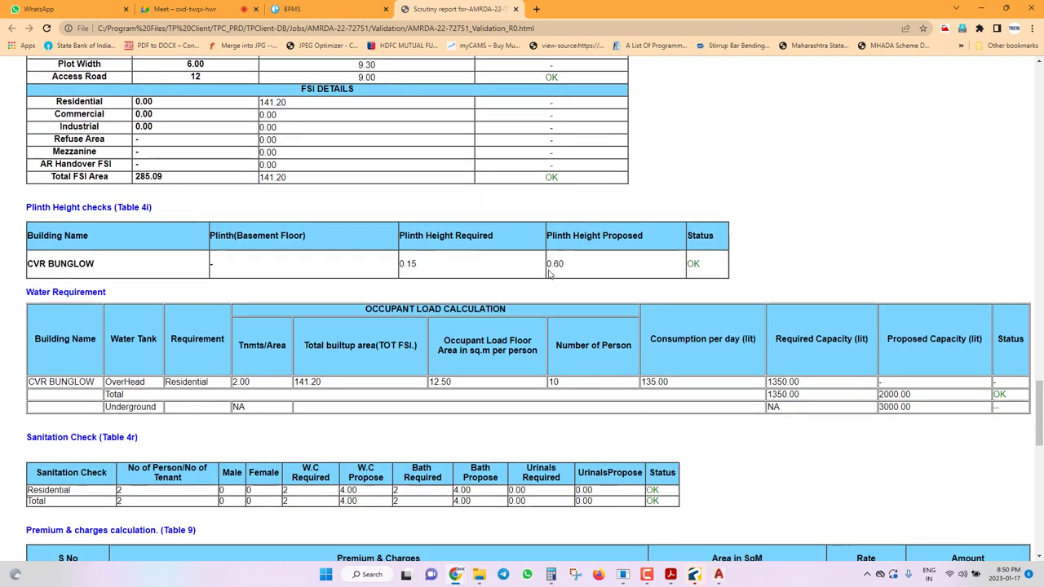
{"action": "scroll", "coordinate": [549, 274], "scroll_direction": "up", "scroll_amount": 5}
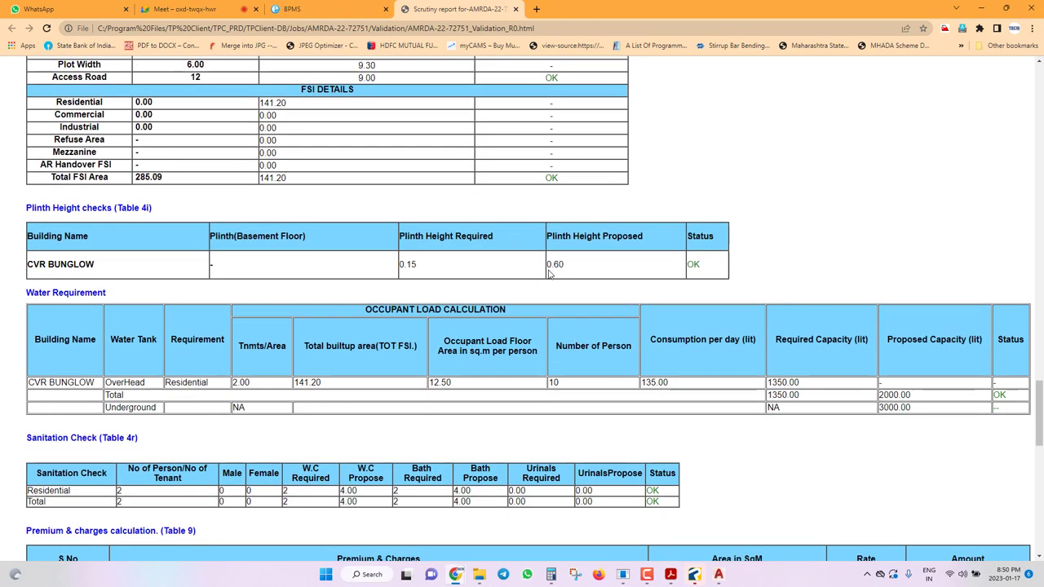
{"action": "scroll", "coordinate": [549, 274], "scroll_direction": "up", "scroll_amount": 1}
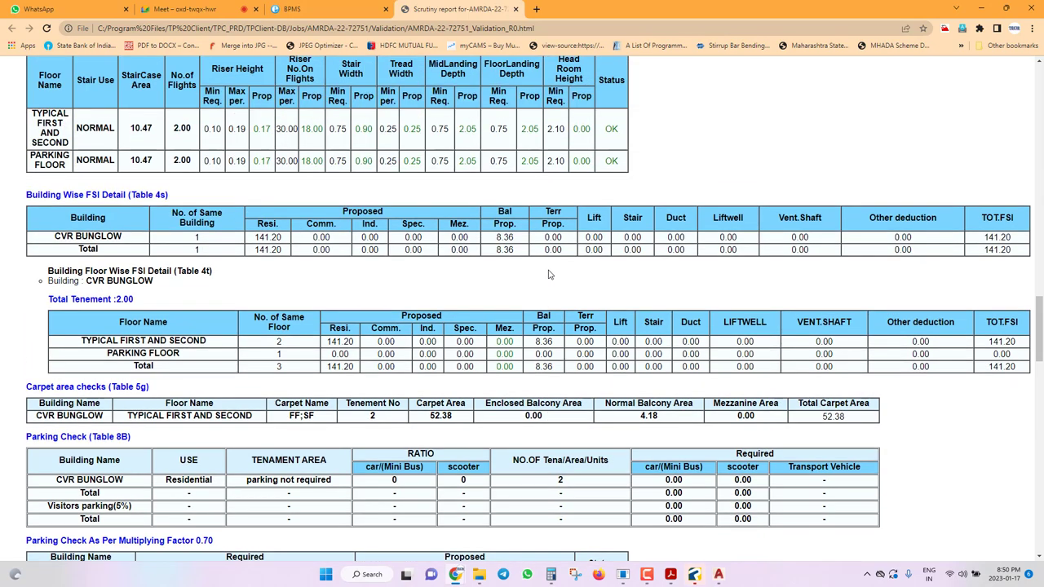
{"action": "scroll", "coordinate": [549, 274], "scroll_direction": "down", "scroll_amount": 5}
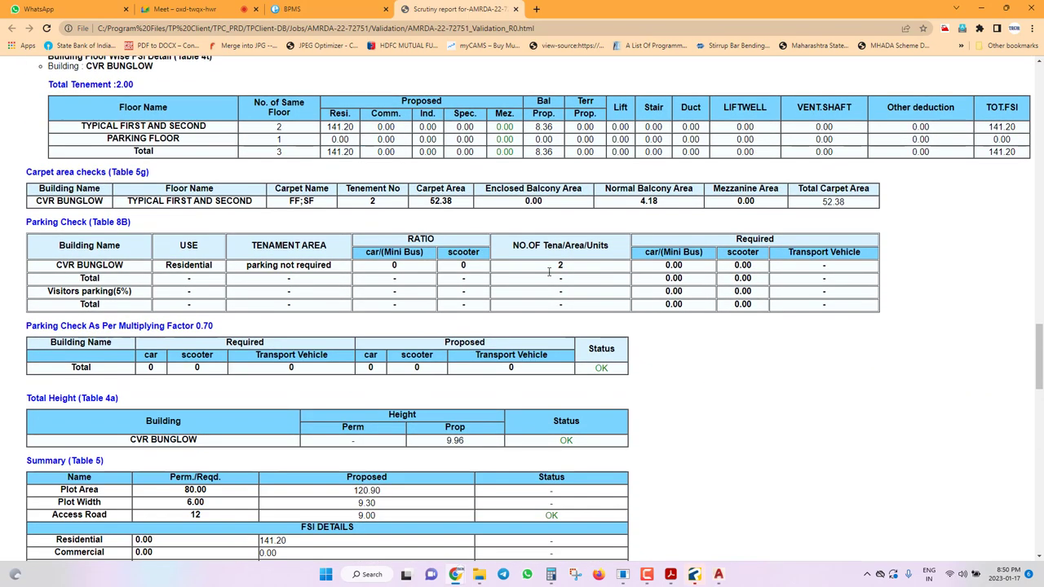
{"action": "scroll", "coordinate": [549, 275], "scroll_direction": "down", "scroll_amount": 1}
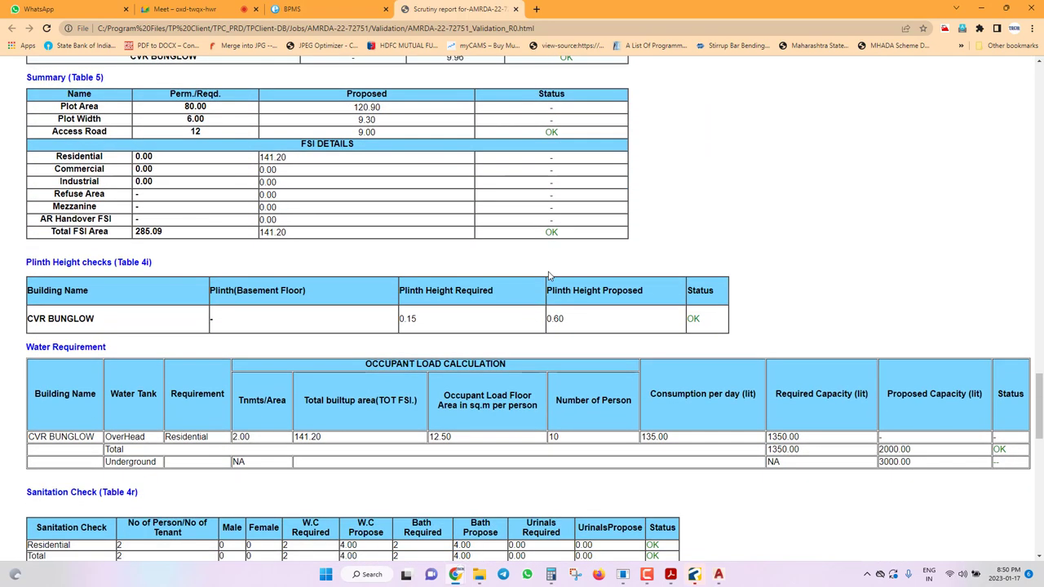
{"action": "scroll", "coordinate": [549, 276], "scroll_direction": "down", "scroll_amount": 1}
{"action": "scroll", "coordinate": [549, 276], "scroll_direction": "down", "scroll_amount": 3}
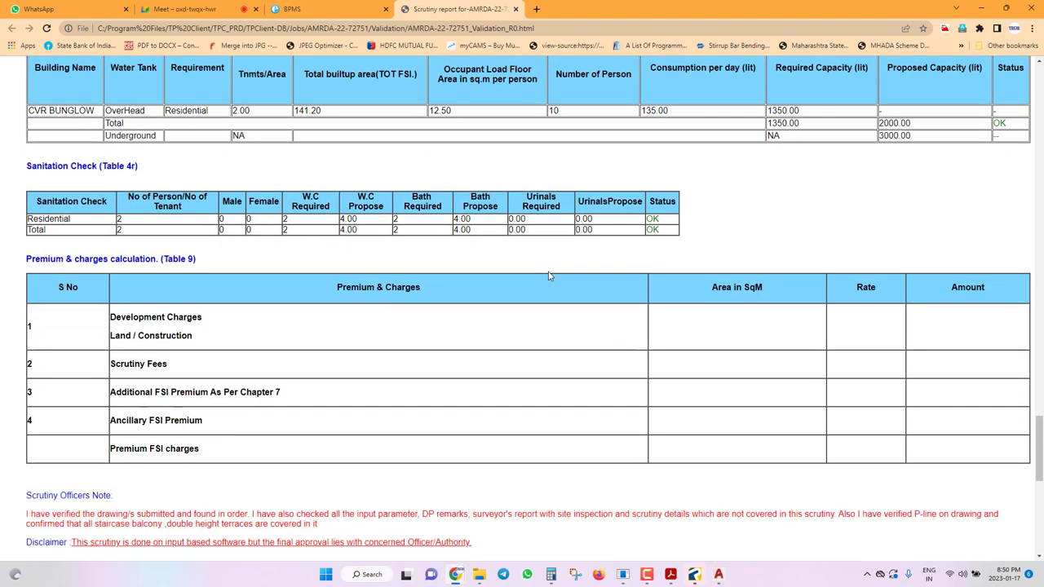
{"action": "scroll", "coordinate": [549, 275], "scroll_direction": "up", "scroll_amount": 20}
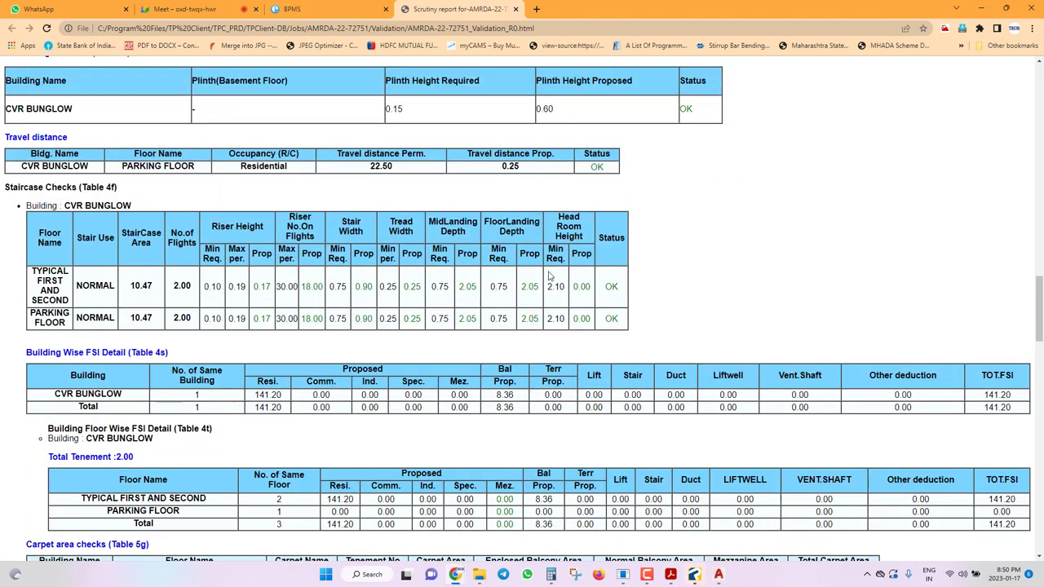
{"action": "scroll", "coordinate": [549, 276], "scroll_direction": "up", "scroll_amount": 10}
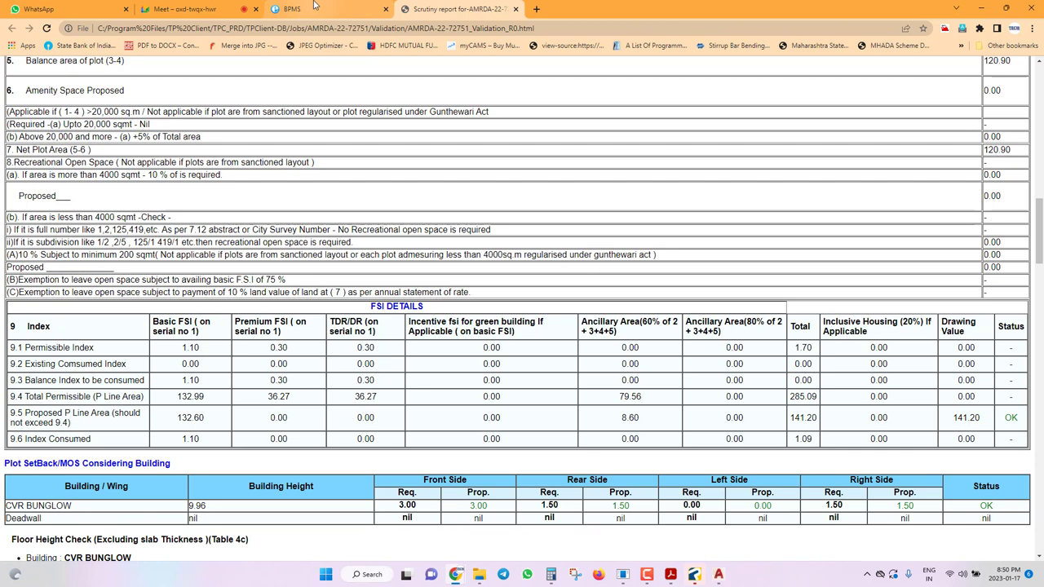
Check the Meet tab, return to the report's end, then go back to AutoCAD.
{"action": "left_click", "coordinate": [210, 6]}
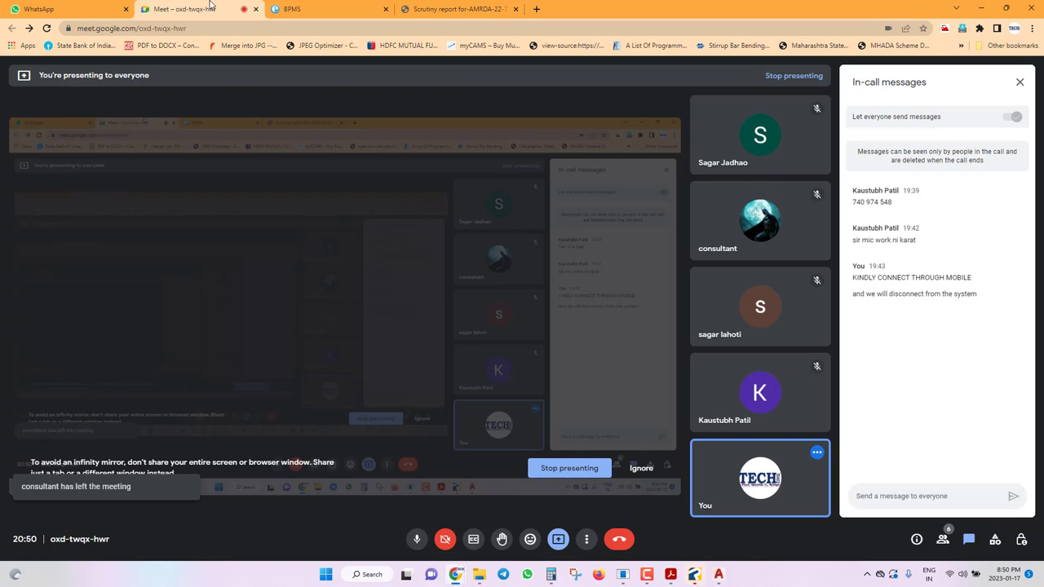
{"action": "left_click", "coordinate": [448, 7]}
{"action": "scroll", "coordinate": [583, 438], "scroll_direction": "down", "scroll_amount": 15}
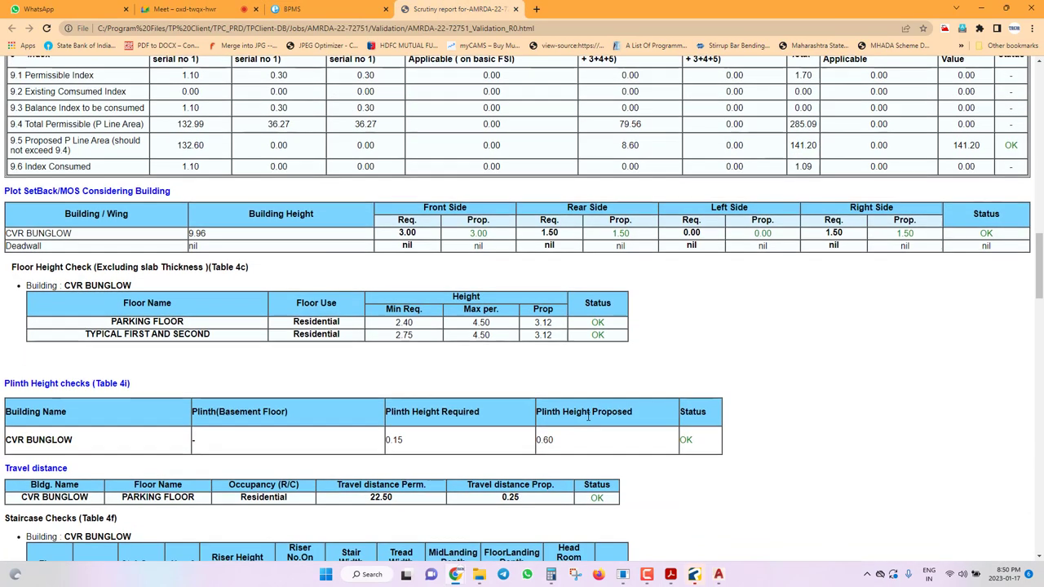
{"action": "scroll", "coordinate": [589, 422], "scroll_direction": "down", "scroll_amount": 10}
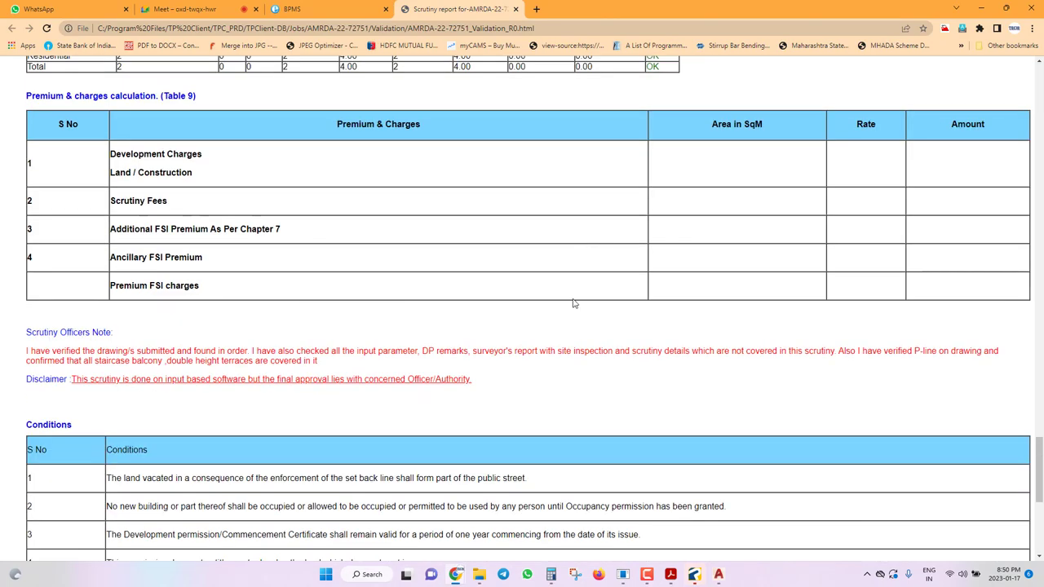
{"action": "left_click", "coordinate": [718, 575]}
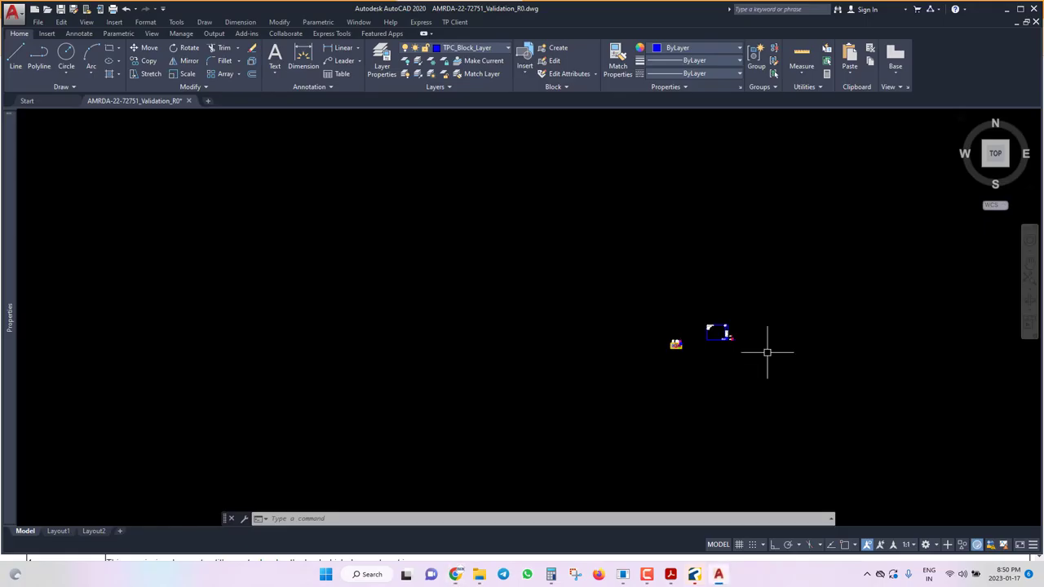
Cut the two lower tables and paste them beside the upper tables.
{"action": "scroll", "coordinate": [661, 113], "scroll_direction": "up", "scroll_amount": 3}
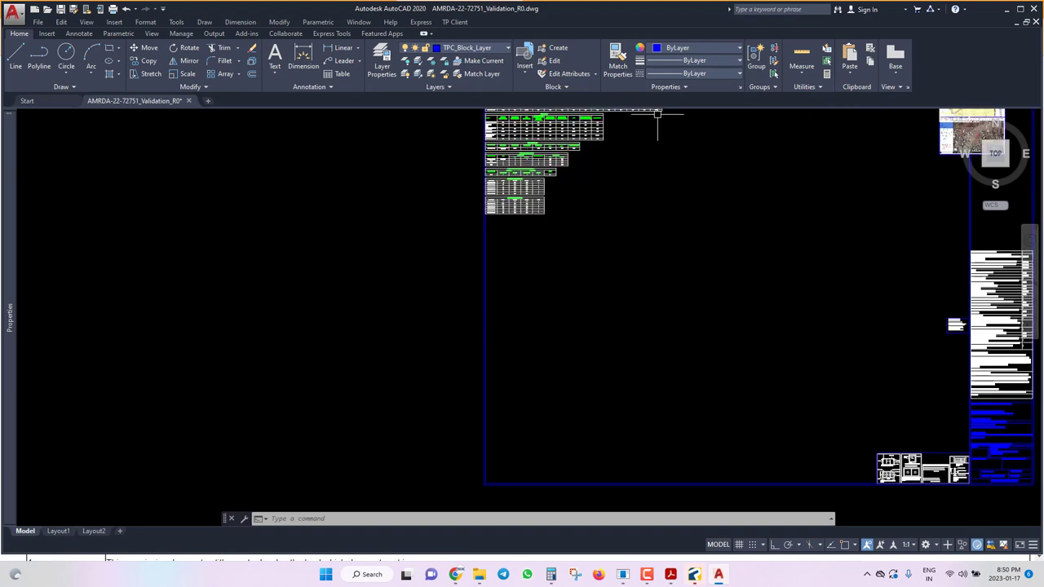
{"action": "left_click", "coordinate": [484, 178]}
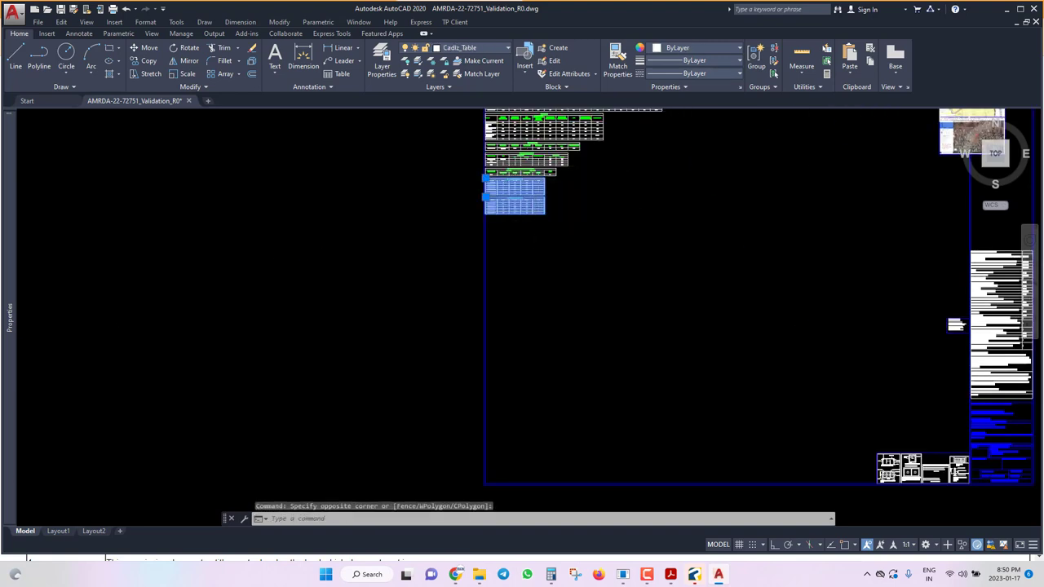
{"action": "left_click", "coordinate": [545, 214]}
{"action": "key", "text": "ctrl+x"}
{"action": "scroll", "coordinate": [578, 225], "scroll_direction": "down", "scroll_amount": 3}
{"action": "scroll", "coordinate": [584, 235], "scroll_direction": "up", "scroll_amount": 5}
{"action": "type", "text": "v"}
{"action": "key", "text": "ctrl+v"}
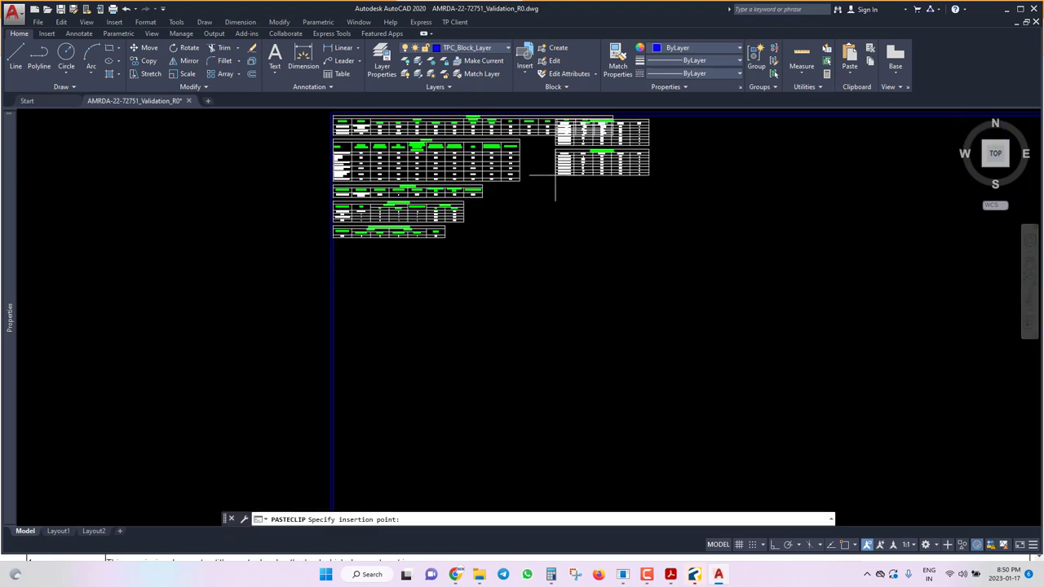
{"action": "left_click", "coordinate": [522, 194]}
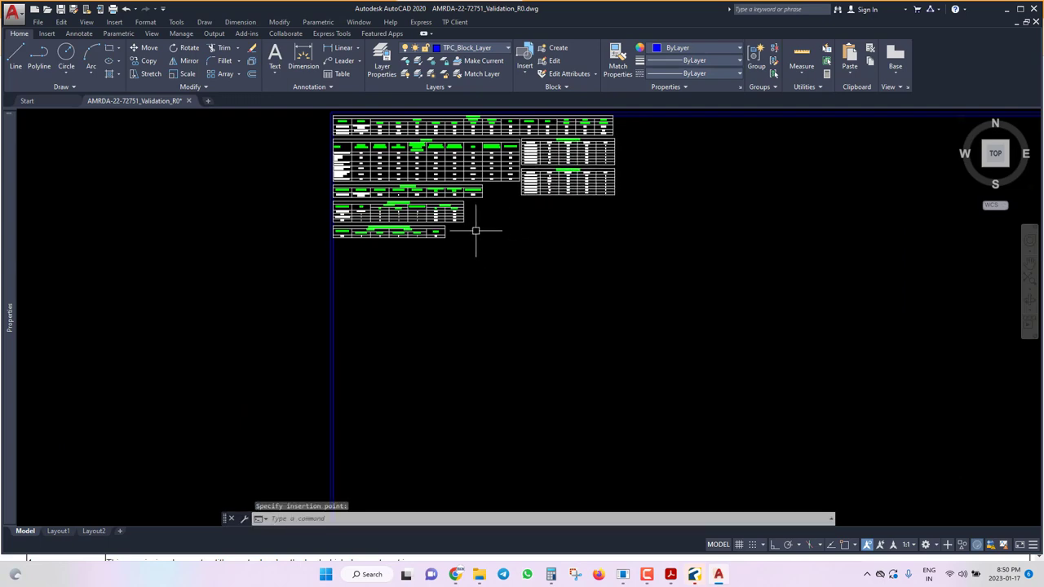
Cut the two lower-left parking tables and paste them further right.
{"action": "left_click", "coordinate": [489, 198]}
{"action": "left_click", "coordinate": [329, 243]}
{"action": "key", "text": "ctrl+x"}
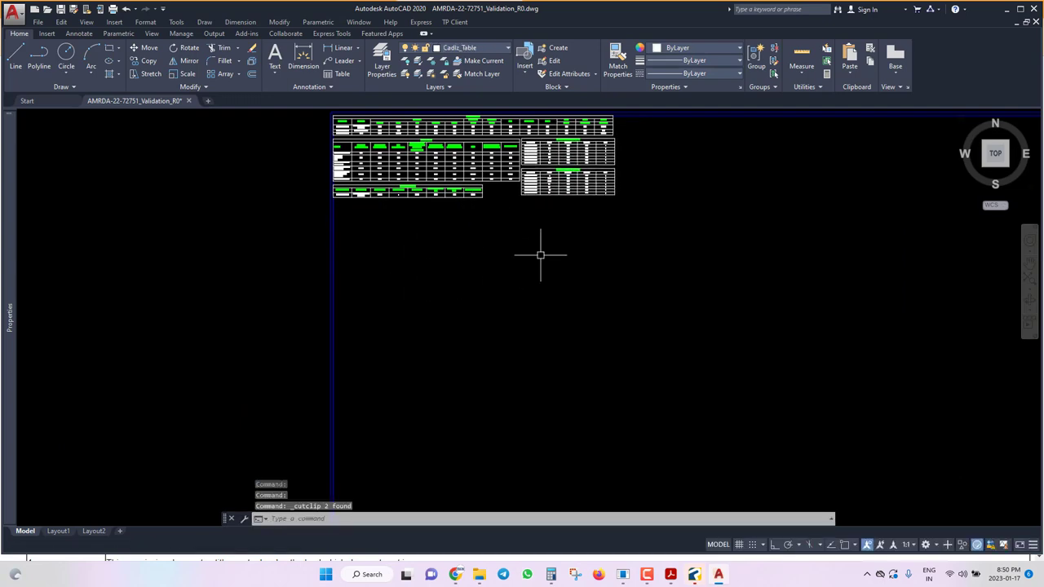
{"action": "type", "text": "v"}
{"action": "scroll", "coordinate": [531, 305], "scroll_direction": "down", "scroll_amount": 3}
{"action": "scroll", "coordinate": [555, 277], "scroll_direction": "up", "scroll_amount": 5}
{"action": "key", "text": "ctrl+v"}
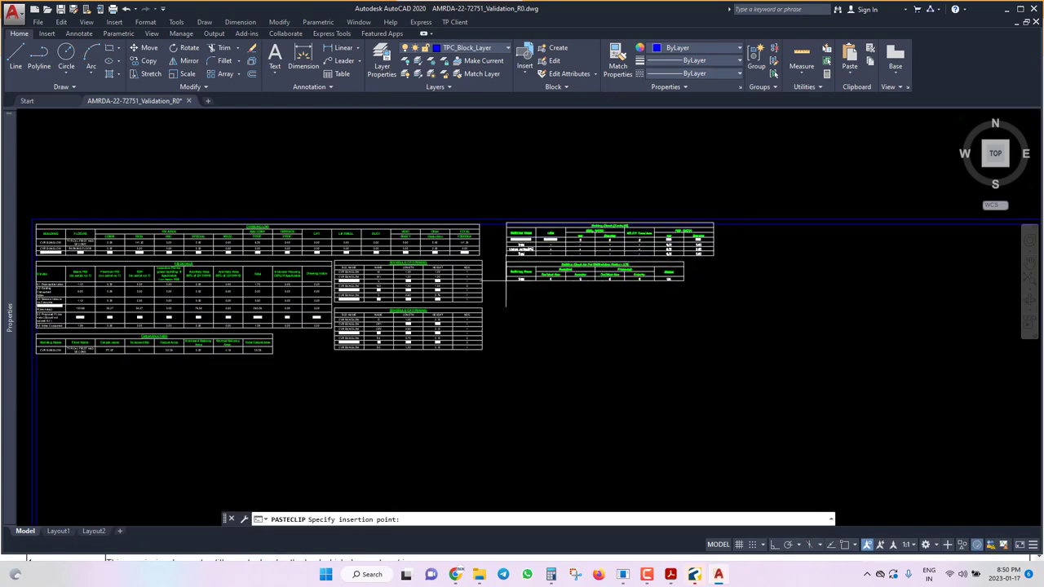
{"action": "scroll", "coordinate": [555, 289], "scroll_direction": "up", "scroll_amount": 2}
{"action": "left_click", "coordinate": [564, 290]}
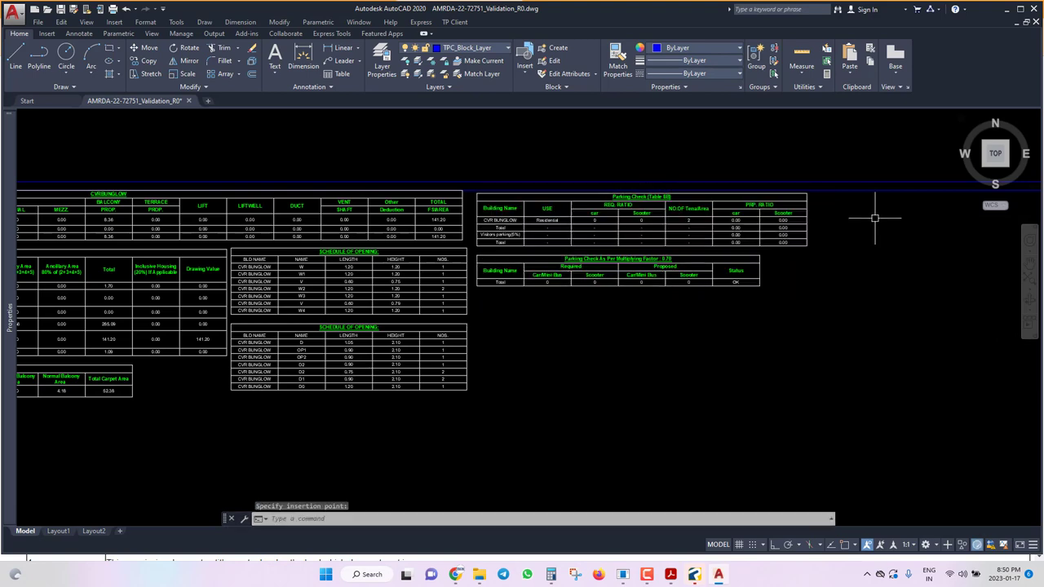
Move both parking tables up into their new position with MOVE.
{"action": "left_click", "coordinate": [873, 217]}
{"action": "left_click", "coordinate": [580, 350]}
{"action": "type", "text": "m"}
{"action": "key", "text": "Return"}
{"action": "left_click", "coordinate": [770, 336]}
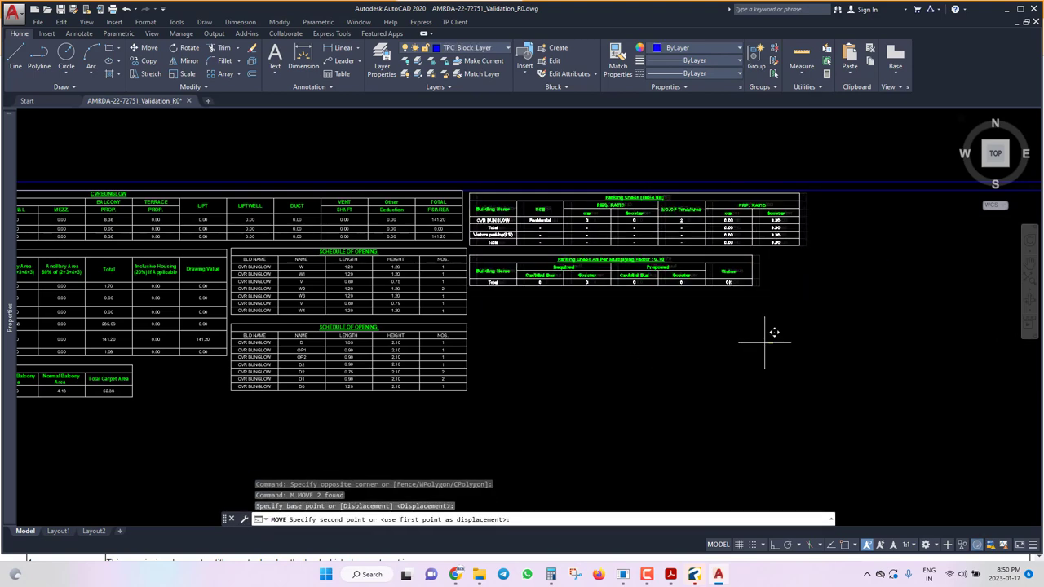
{"action": "scroll", "coordinate": [648, 176], "scroll_direction": "down", "scroll_amount": 5}
{"action": "scroll", "coordinate": [647, 175], "scroll_direction": "down", "scroll_amount": 2}
{"action": "left_click", "coordinate": [648, 176]}
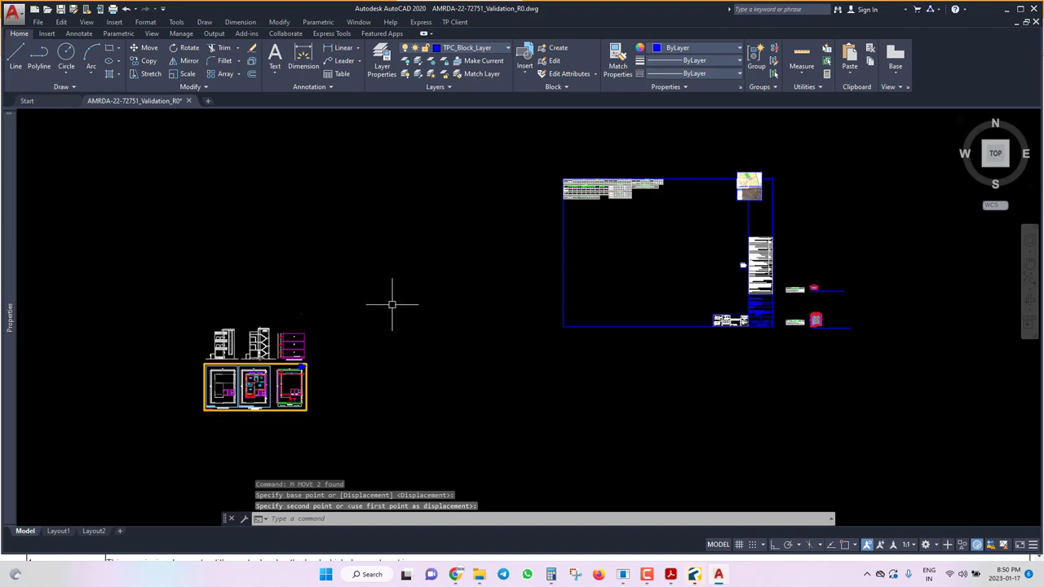
Try cutting the plans and elevations group; after the clipboard error, cancel and undo.
{"action": "left_click", "coordinate": [392, 275]}
{"action": "left_click", "coordinate": [168, 443]}
{"action": "key", "text": "ctrl+x"}
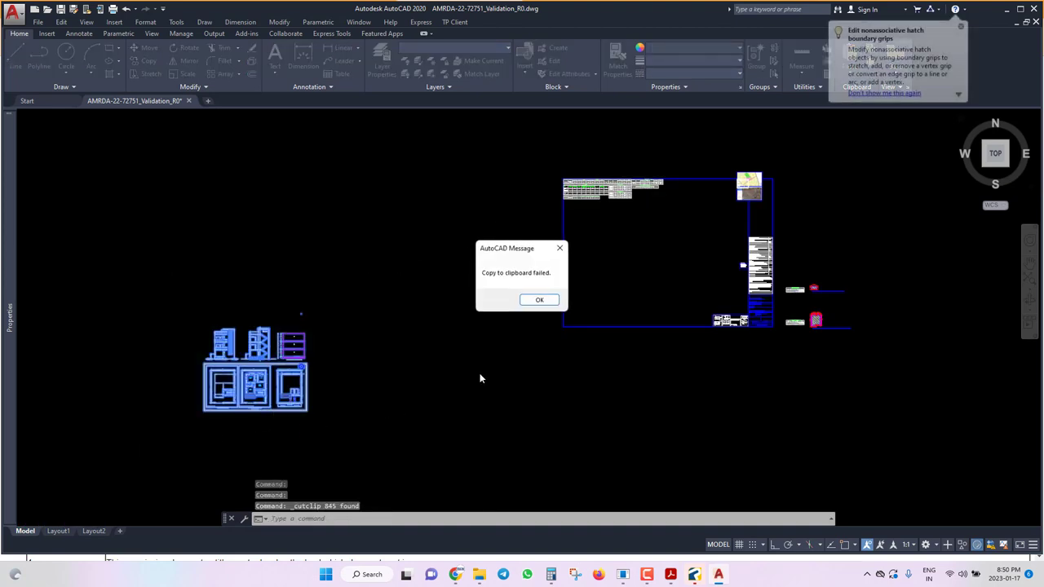
{"action": "left_click", "coordinate": [540, 302]}
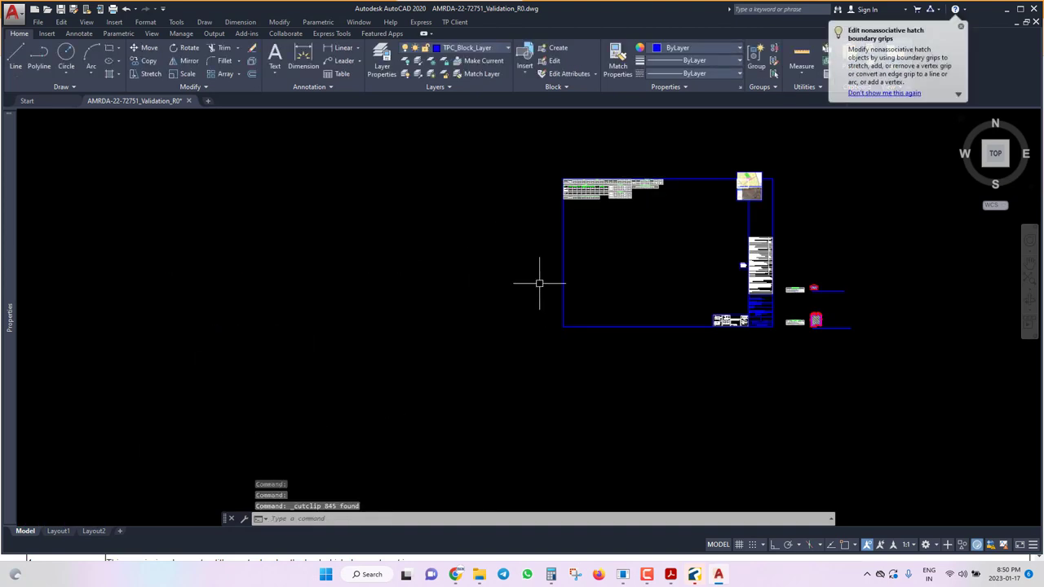
{"action": "key", "text": "ctrl+v"}
{"action": "key", "text": "Escape"}
{"action": "key", "text": "ctrl+z"}
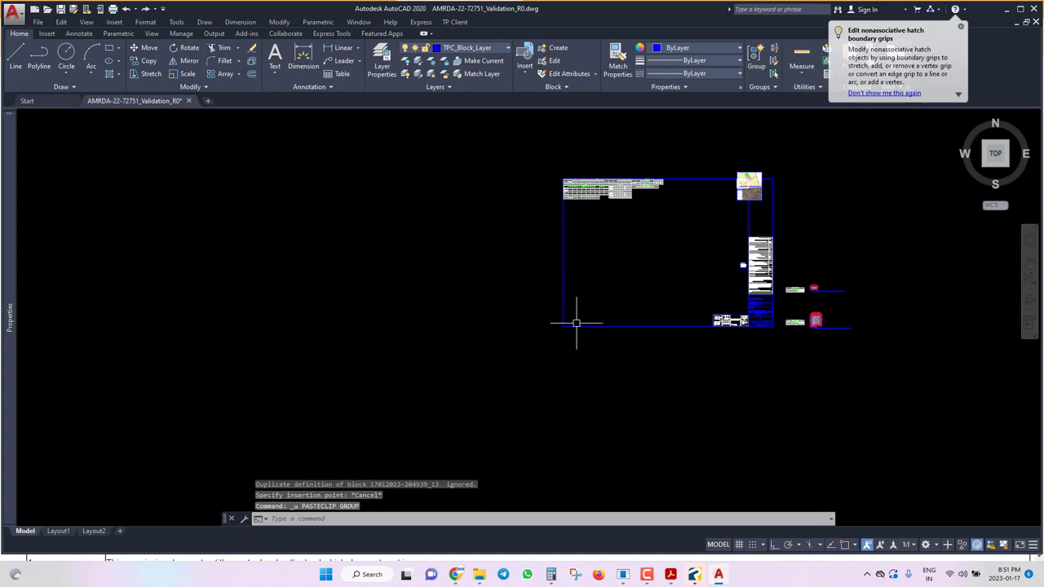
{"action": "key", "text": "ctrl+z"}
Retry cutting the drawing group, get the same clipboard error, and undo to restore it.
{"action": "left_click", "coordinate": [389, 295]}
{"action": "left_click", "coordinate": [141, 456]}
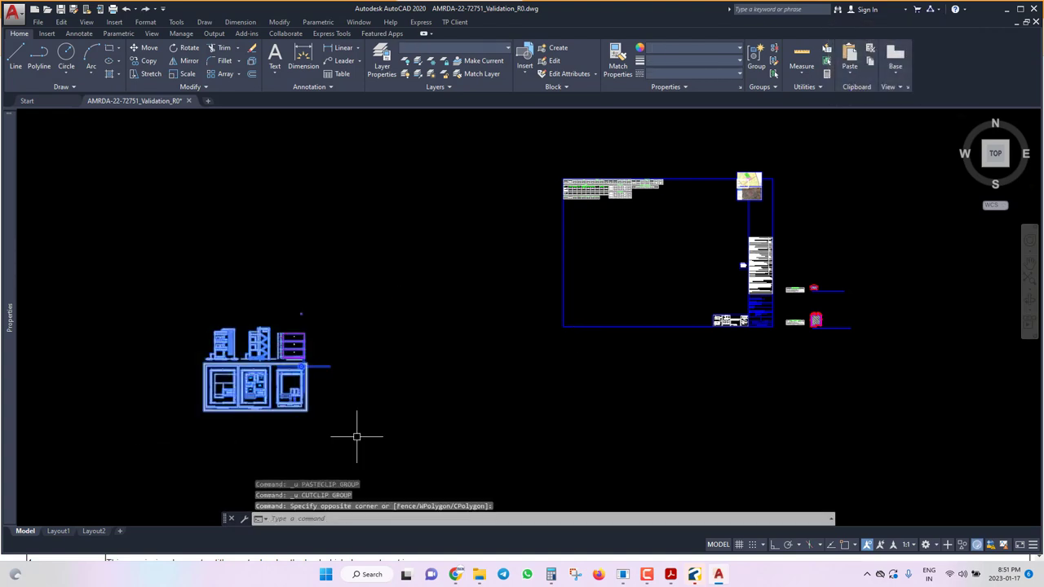
{"action": "key", "text": "ctrl+x"}
{"action": "left_click", "coordinate": [558, 302]}
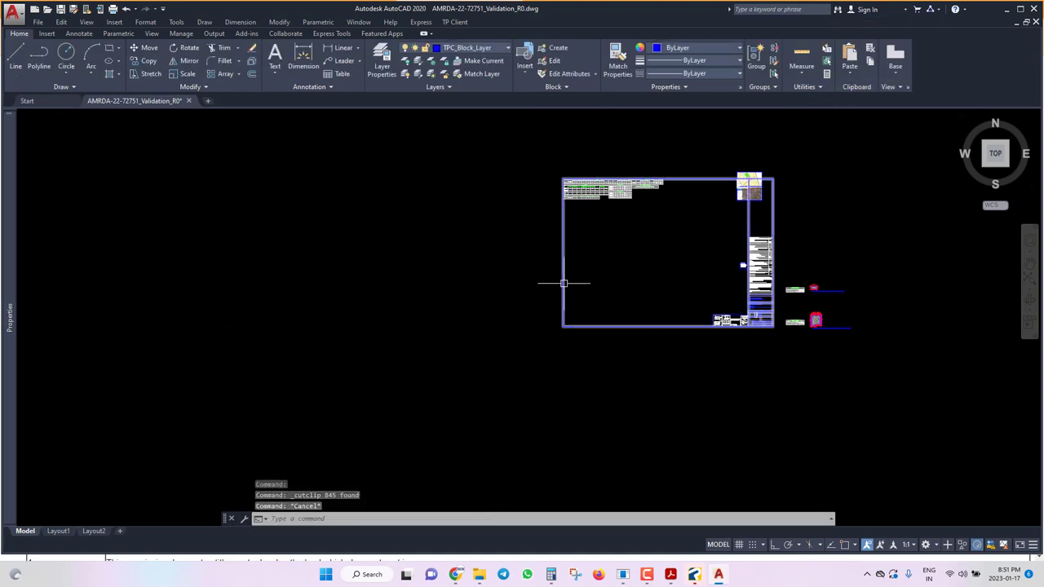
{"action": "key", "text": "ctrl+v"}
{"action": "key", "text": "Escape"}
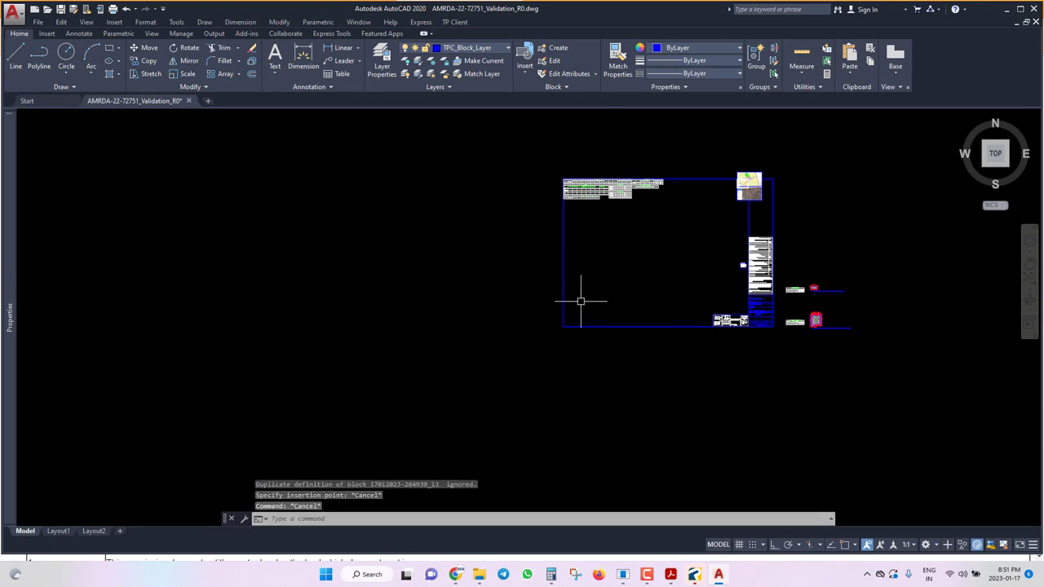
{"action": "key", "text": "ctrl+z"}
{"action": "key", "text": "ctrl+z"}
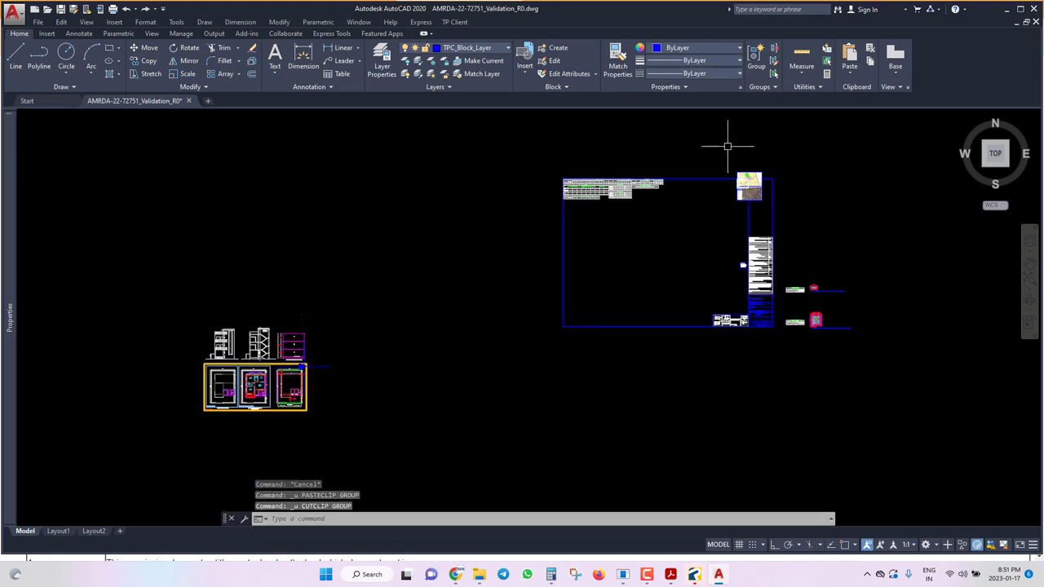
Cut the sheet frame with its contents and start pasting it elsewhere.
{"action": "left_click", "coordinate": [773, 155]}
{"action": "left_click", "coordinate": [537, 359]}
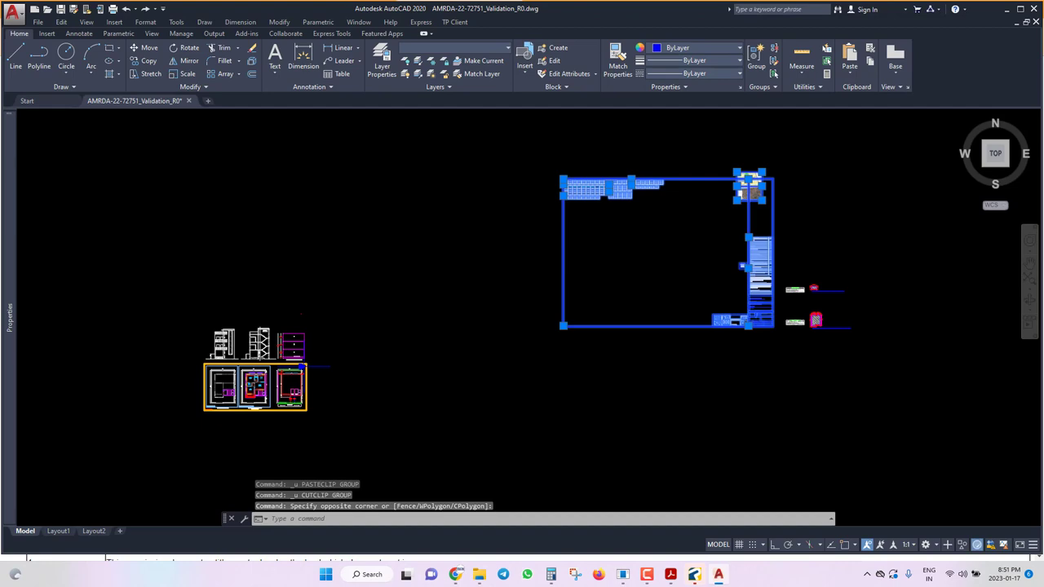
{"action": "key", "text": "ctrl+x"}
{"action": "key", "text": "ctrl+v"}
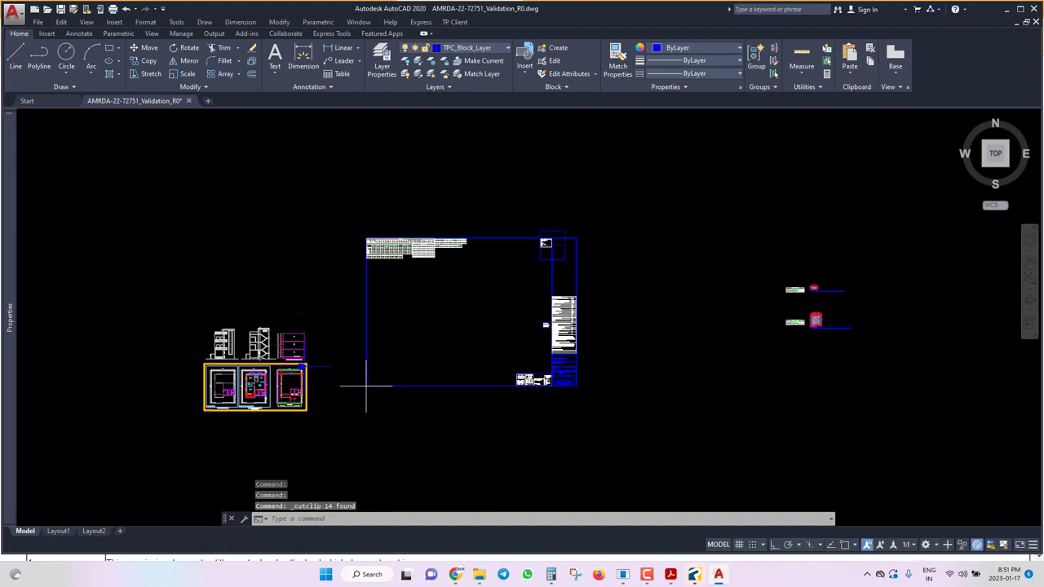
Drop the frame around the plans and elevations, then scale the scrutiny tables by 2.
{"action": "scroll", "coordinate": [181, 420], "scroll_direction": "up", "scroll_amount": 10}
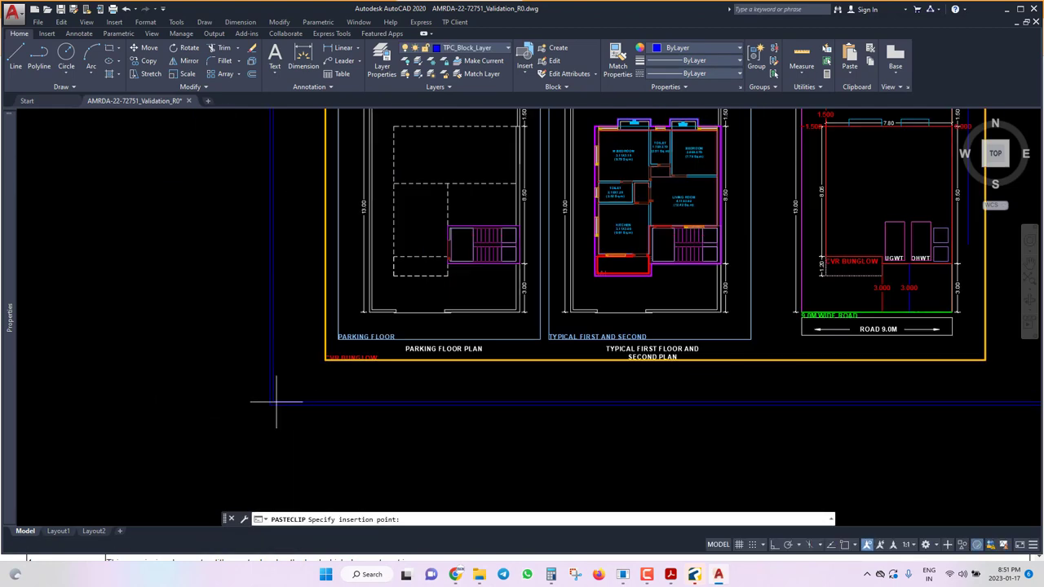
{"action": "left_click", "coordinate": [313, 378]}
{"action": "scroll", "coordinate": [310, 377], "scroll_direction": "down", "scroll_amount": 6}
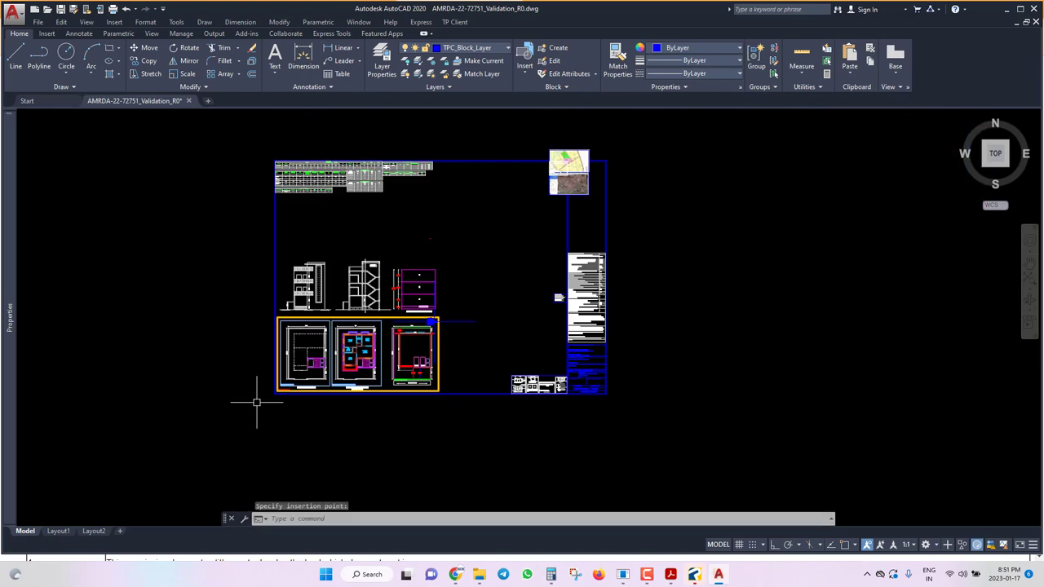
{"action": "left_click", "coordinate": [246, 149]}
{"action": "left_click", "coordinate": [458, 242]}
{"action": "type", "text": "sc"}
{"action": "key", "text": "Return"}
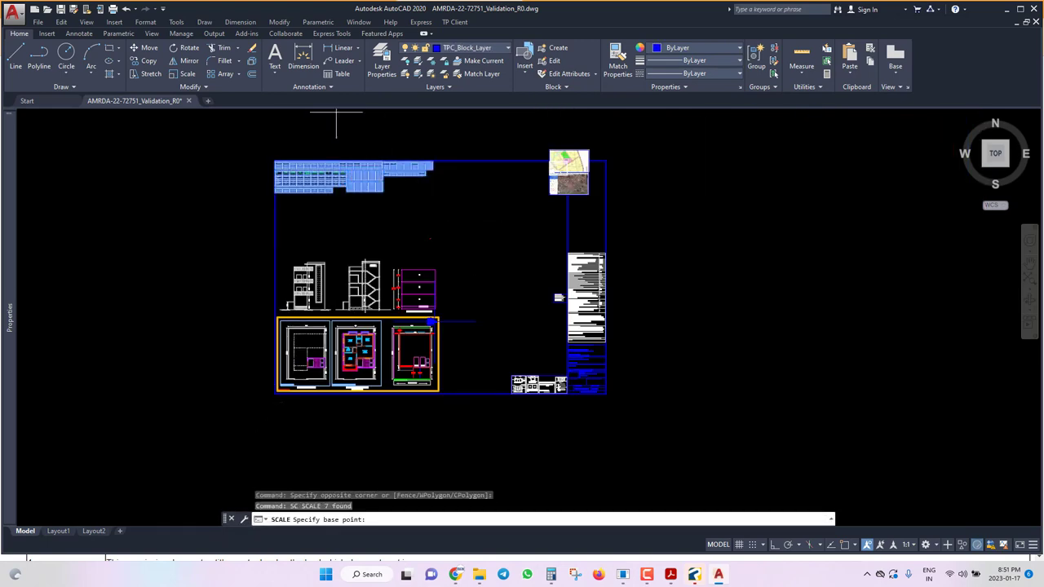
{"action": "scroll", "coordinate": [274, 130], "scroll_direction": "up", "scroll_amount": 6}
{"action": "scroll", "coordinate": [302, 285], "scroll_direction": "up", "scroll_amount": 5}
{"action": "left_click", "coordinate": [331, 435]}
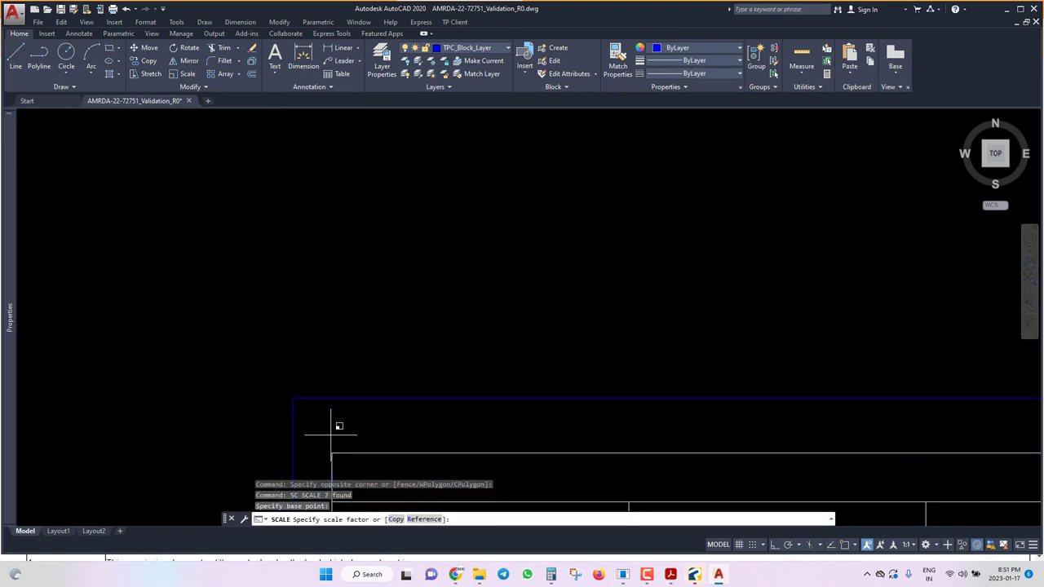
{"action": "type", "text": "2"}
{"action": "key", "text": "Return"}
Select the two right-side tables and cut them for relocation.
{"action": "scroll", "coordinate": [303, 289], "scroll_direction": "down", "scroll_amount": 6}
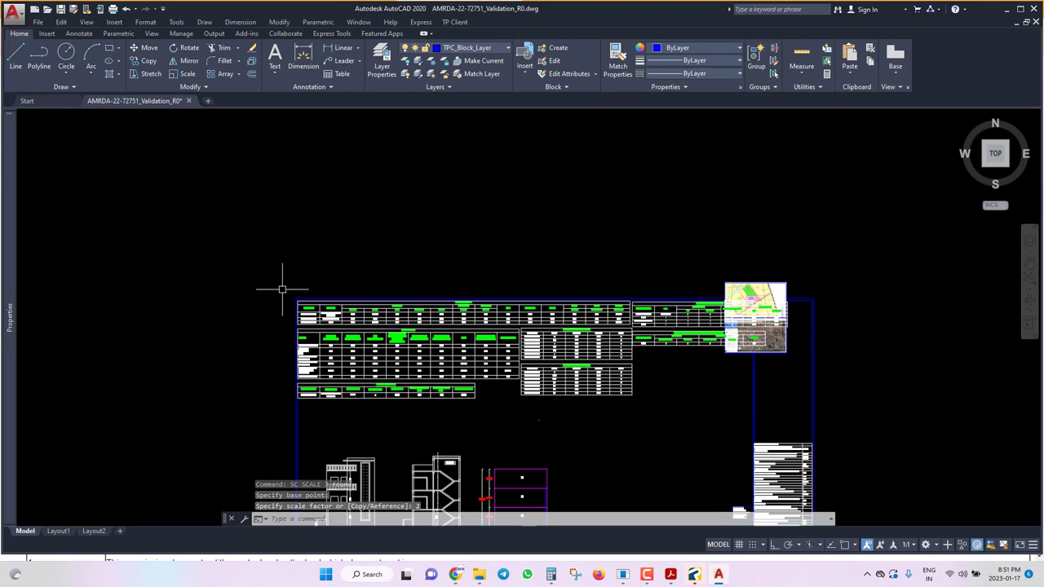
{"action": "scroll", "coordinate": [758, 356], "scroll_direction": "up", "scroll_amount": 2}
{"action": "left_click", "coordinate": [622, 294]}
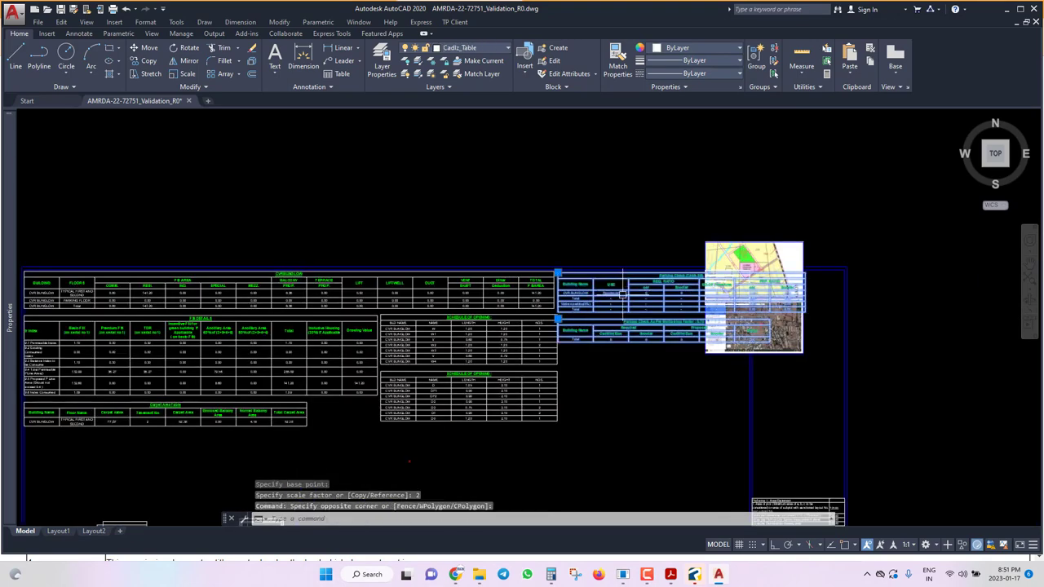
{"action": "left_click", "coordinate": [618, 302]}
{"action": "key", "text": "Delete"}
{"action": "scroll", "coordinate": [649, 269], "scroll_direction": "down", "scroll_amount": 2}
{"action": "type", "text": "v"}
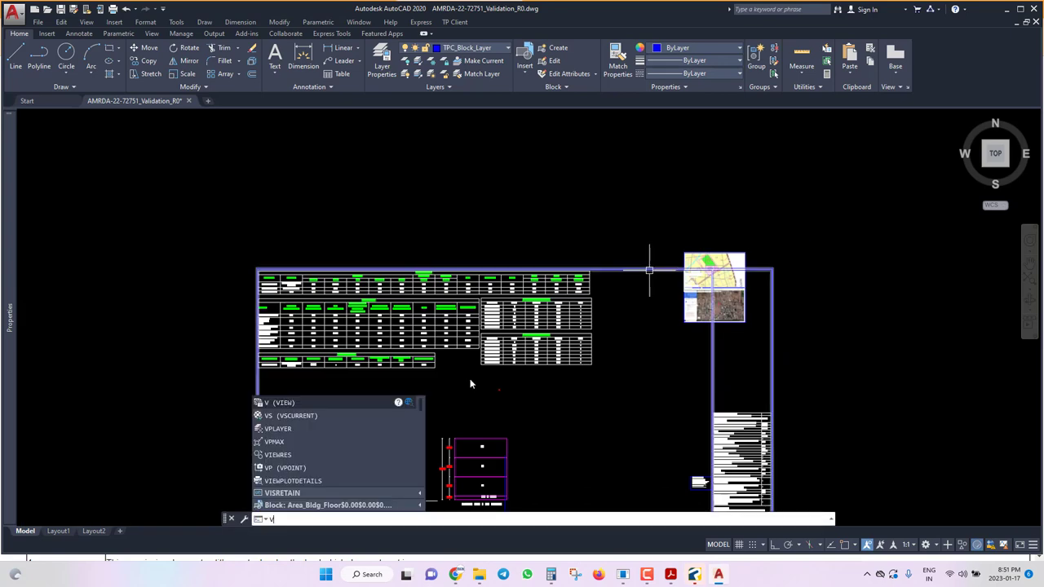
{"action": "key", "text": "ctrl+x"}
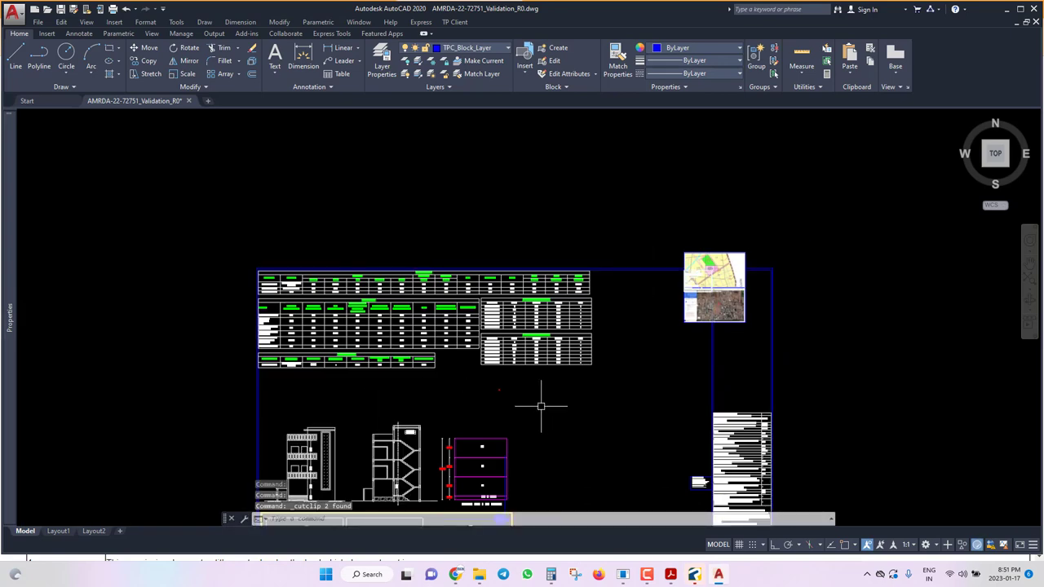
Paste the parking tables beneath the scrutiny tables and reposition the aerial image lower in the frame.
{"action": "key", "text": "ctrl+v"}
{"action": "scroll", "coordinate": [271, 416], "scroll_direction": "up", "scroll_amount": 2}
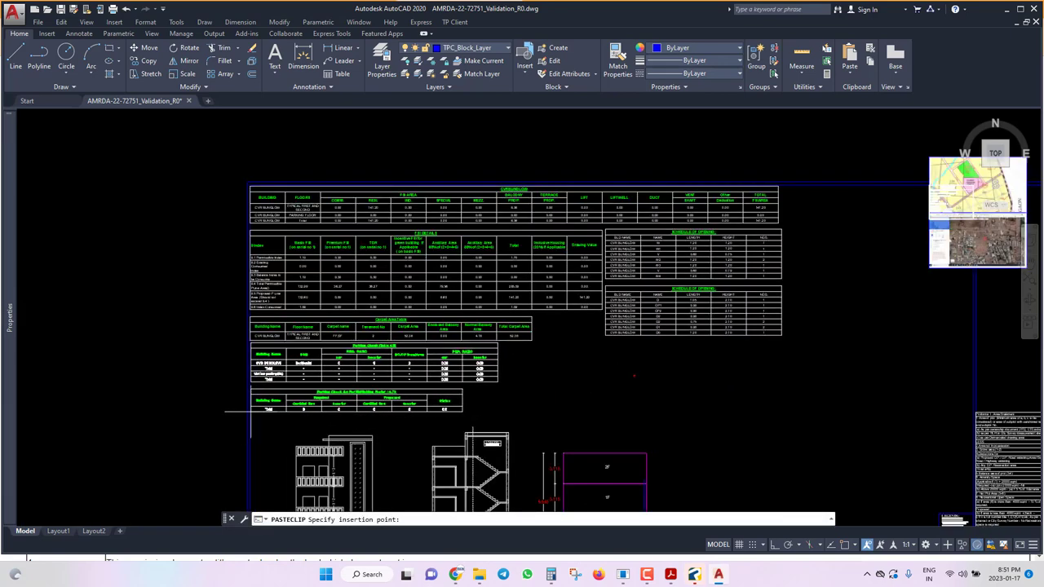
{"action": "scroll", "coordinate": [266, 302], "scroll_direction": "down", "scroll_amount": 2}
{"action": "scroll", "coordinate": [746, 236], "scroll_direction": "up", "scroll_amount": 2}
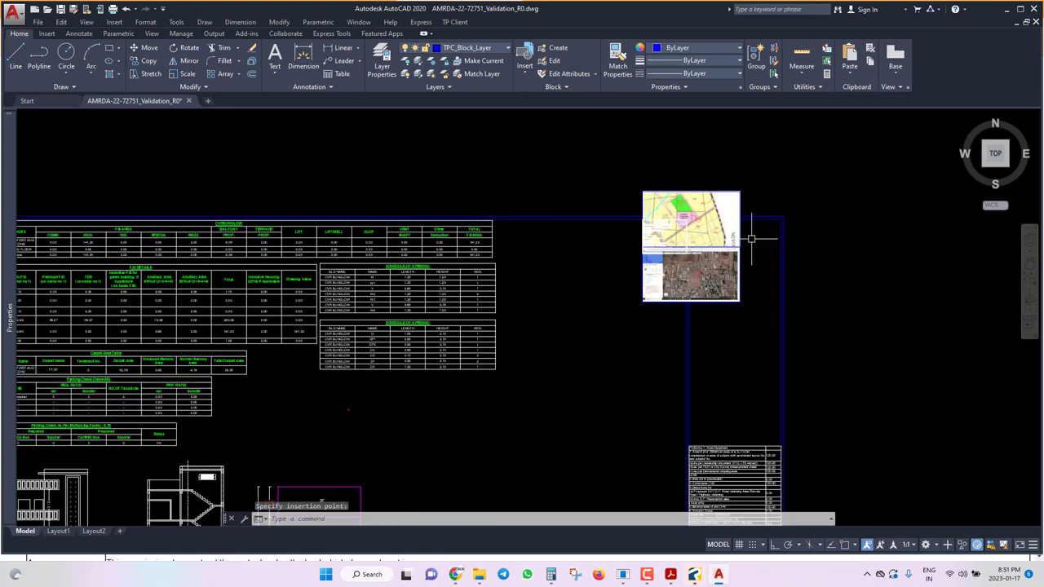
{"action": "right_click", "coordinate": [721, 304]}
{"action": "key", "text": "ctrl+x"}
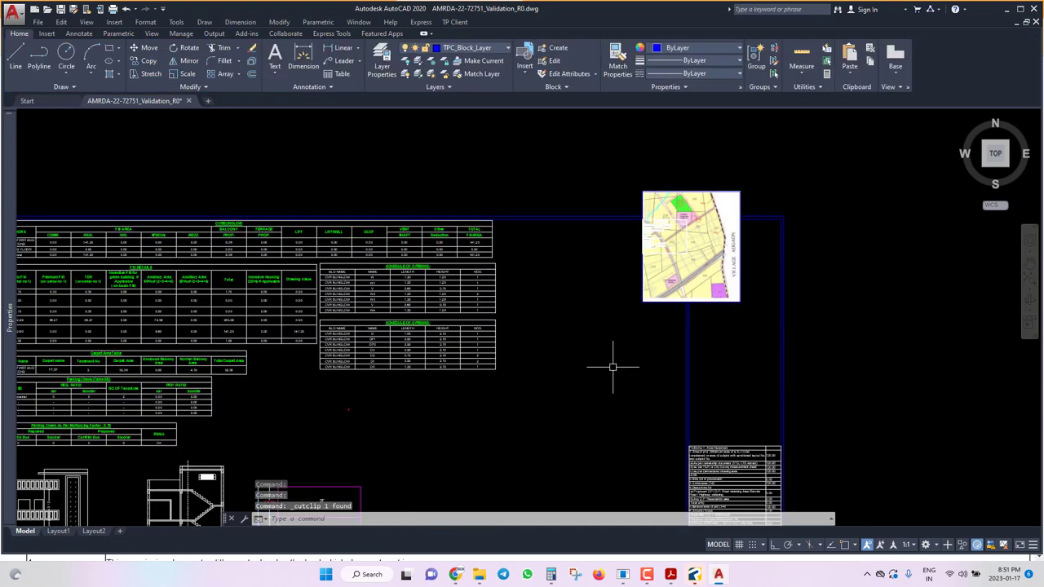
{"action": "key", "text": "ctrl+v"}
{"action": "left_click", "coordinate": [555, 427]}
Cut the location map and paste it directly above the aerial image.
{"action": "left_click", "coordinate": [658, 302]}
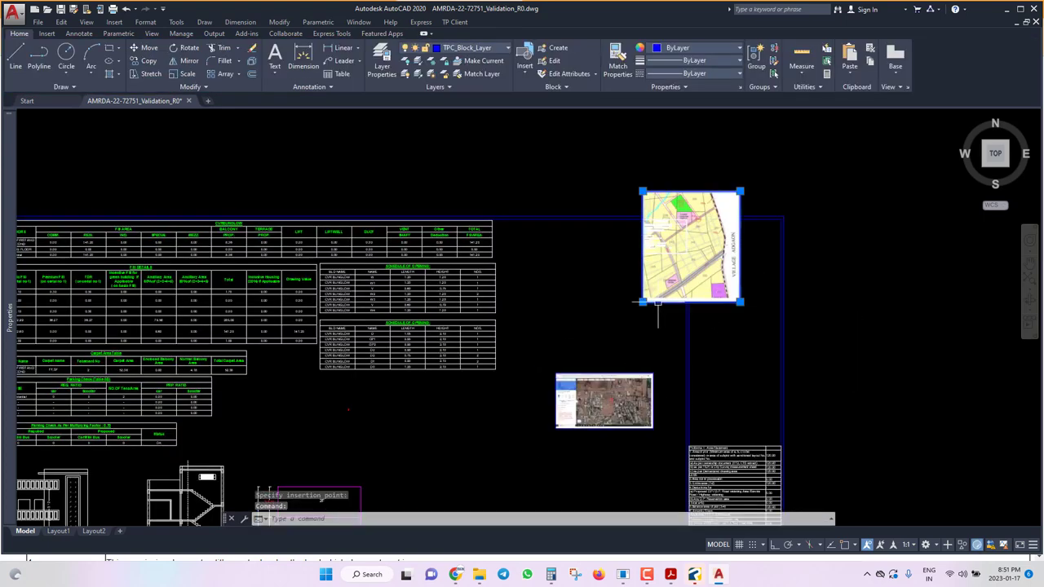
{"action": "key", "text": "ctrl+x"}
{"action": "key", "text": "ctrl+v"}
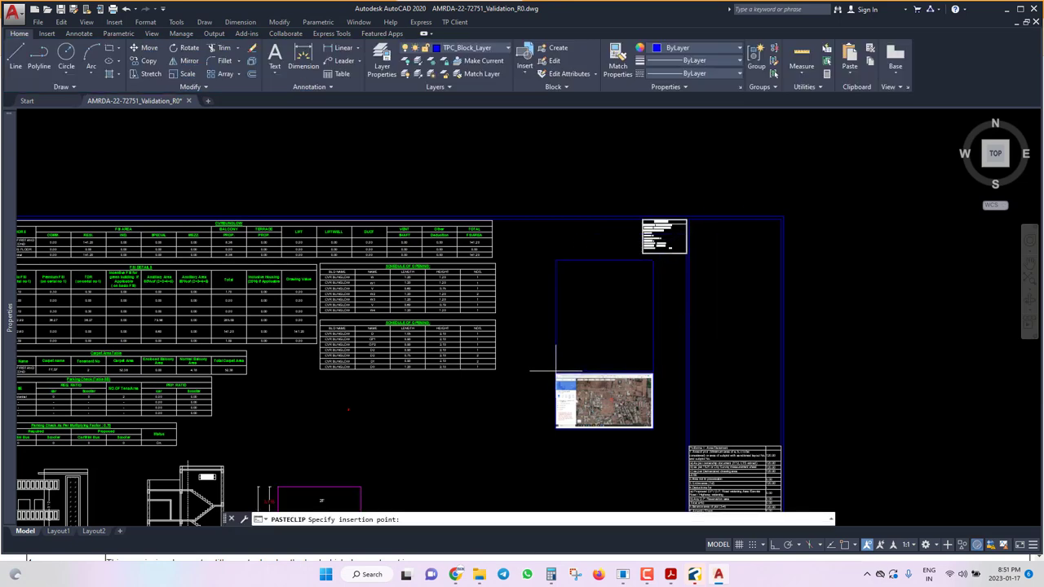
{"action": "left_click", "coordinate": [555, 371]}
Move the stacked map and aerial image together to the sheet's right side.
{"action": "left_click", "coordinate": [678, 306]}
{"action": "left_click", "coordinate": [605, 401]}
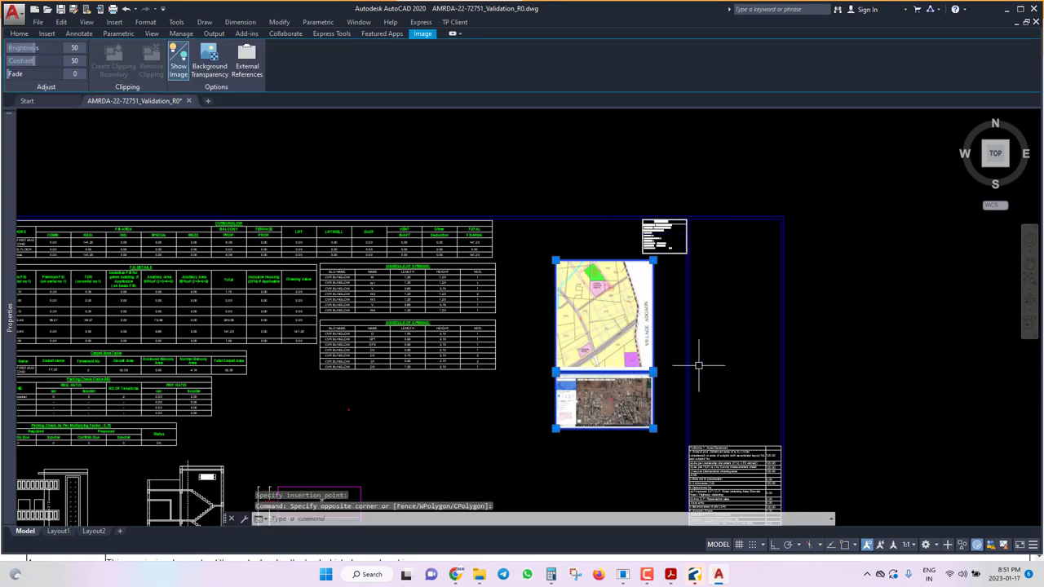
{"action": "type", "text": "m"}
{"action": "key", "text": "Return"}
{"action": "left_click", "coordinate": [721, 325]}
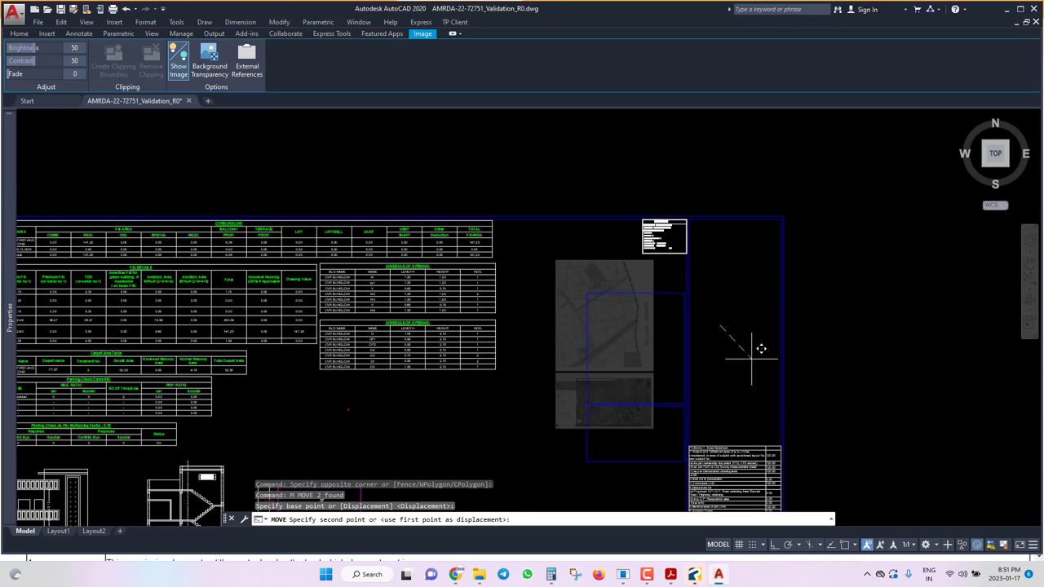
{"action": "left_click", "coordinate": [751, 359]}
{"action": "scroll", "coordinate": [496, 204], "scroll_direction": "down", "scroll_amount": 4}
{"action": "scroll", "coordinate": [561, 351], "scroll_direction": "up", "scroll_amount": 2}
{"action": "left_click", "coordinate": [563, 330]}
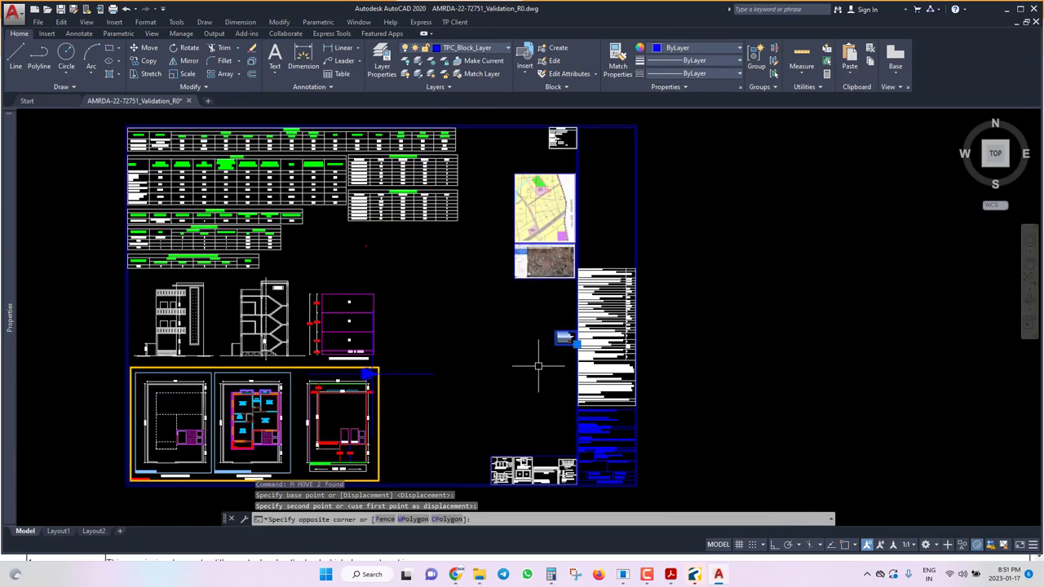
Cut the legends note and paste it beside the Project Details table.
{"action": "scroll", "coordinate": [535, 365], "scroll_direction": "down", "scroll_amount": 2}
{"action": "key", "text": "ctrl+x"}
{"action": "scroll", "coordinate": [594, 226], "scroll_direction": "up", "scroll_amount": 5}
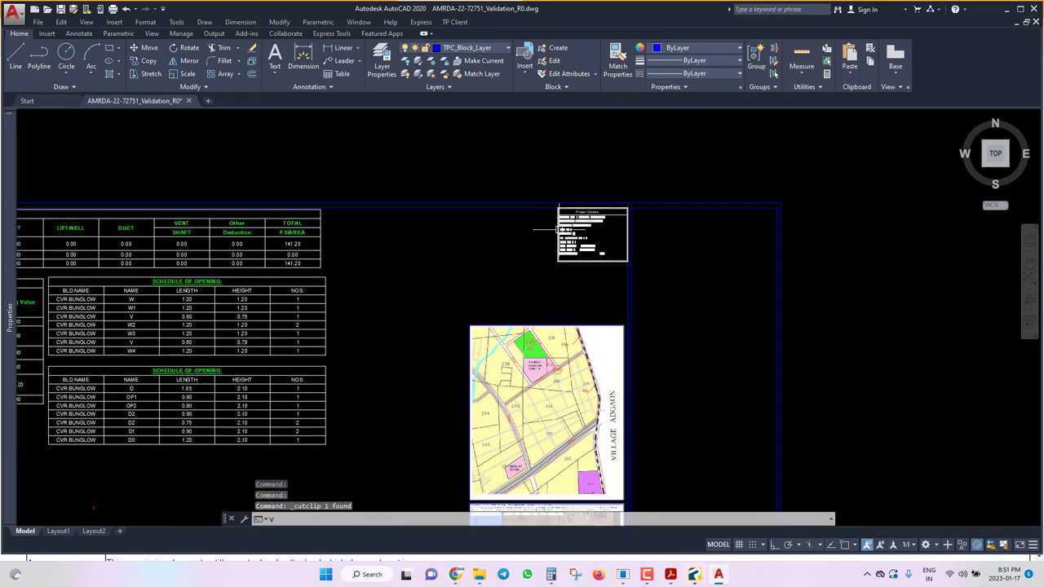
{"action": "key", "text": "ctrl+v"}
{"action": "scroll", "coordinate": [528, 239], "scroll_direction": "up", "scroll_amount": 4}
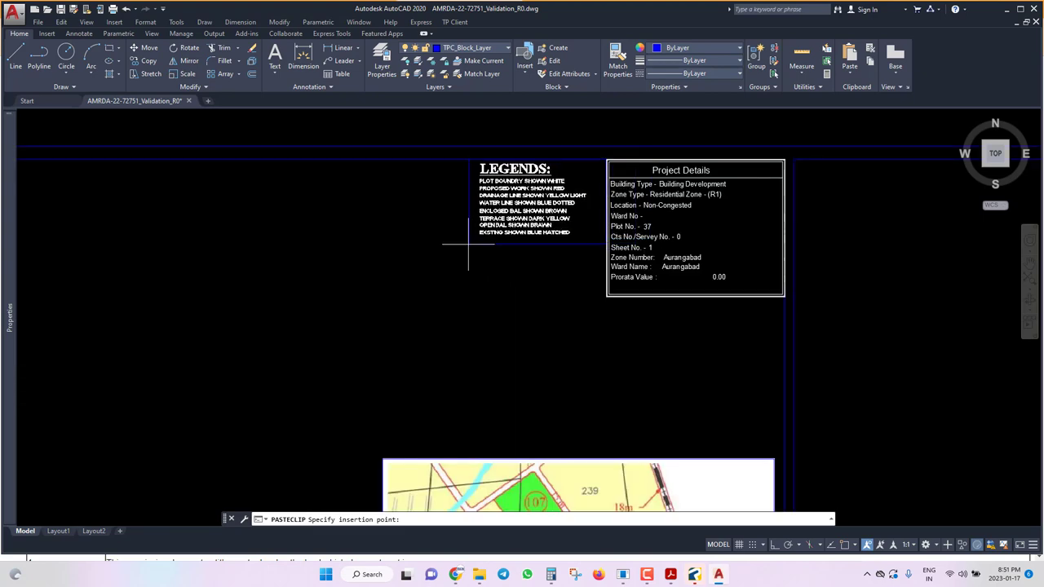
{"action": "left_click", "coordinate": [467, 243]}
Scale the legends and Project Details by 2 from the table's top-right corner.
{"action": "left_click", "coordinate": [657, 326]}
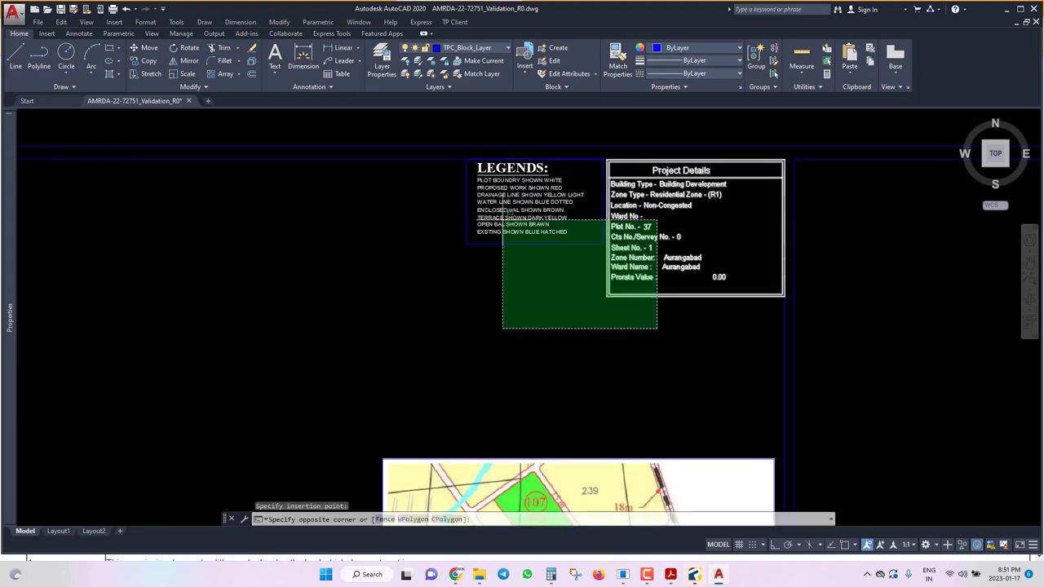
{"action": "left_click", "coordinate": [501, 221]}
{"action": "type", "text": "sc"}
{"action": "key", "text": "Return"}
{"action": "scroll", "coordinate": [777, 157], "scroll_direction": "up", "scroll_amount": 8}
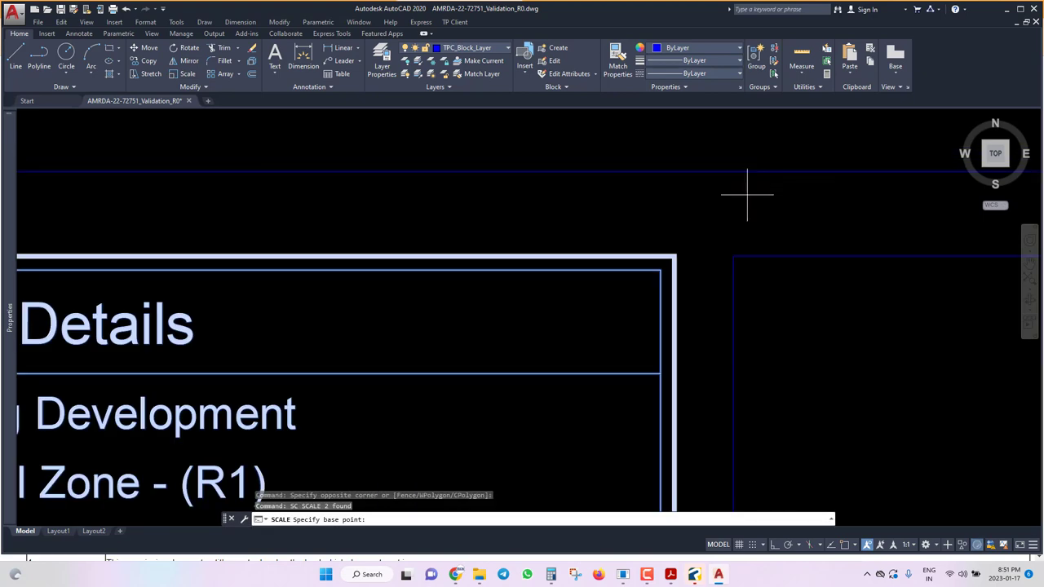
{"action": "left_click", "coordinate": [685, 245]}
{"action": "type", "text": "2"}
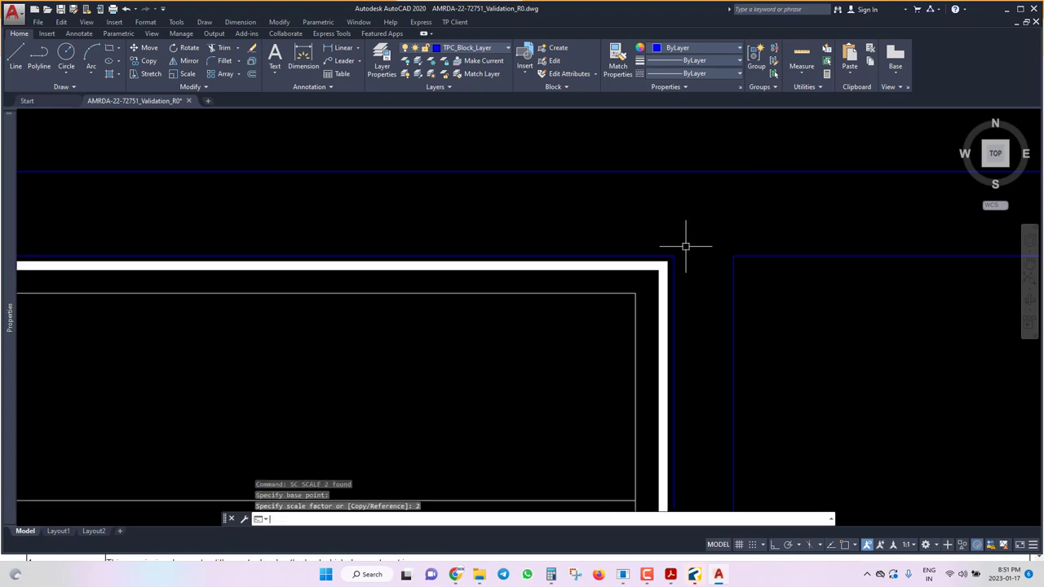